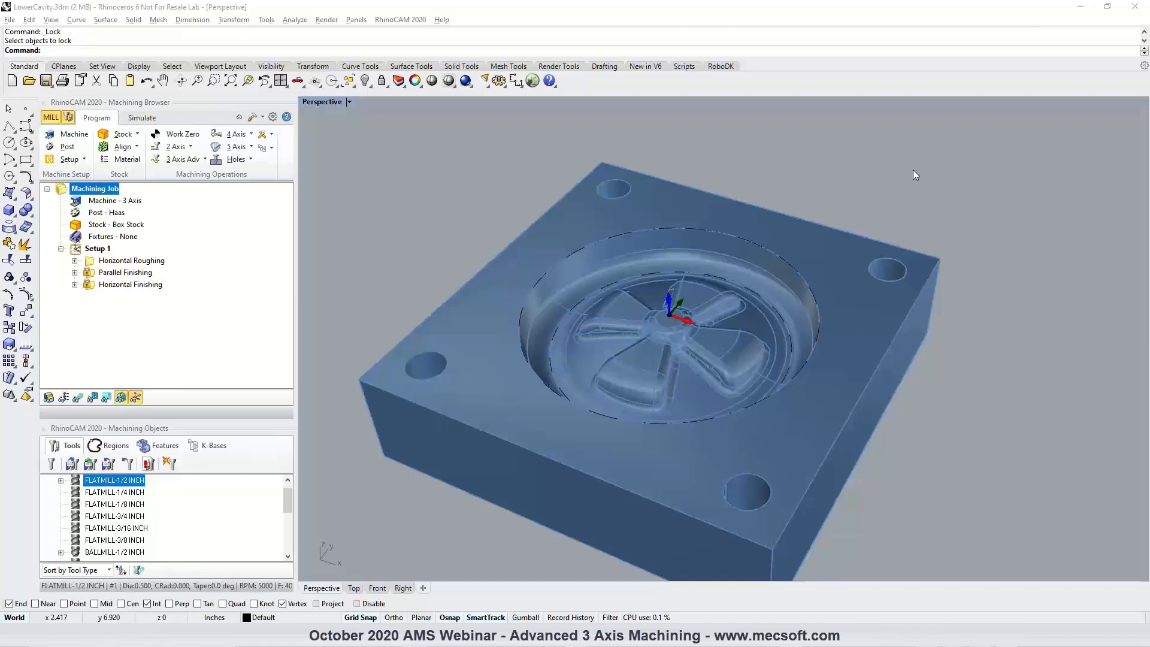
# Display the toolpath of the Horizontal Roughing operation over the lower cavity.
pyautogui.scroll(1, 685, 307)
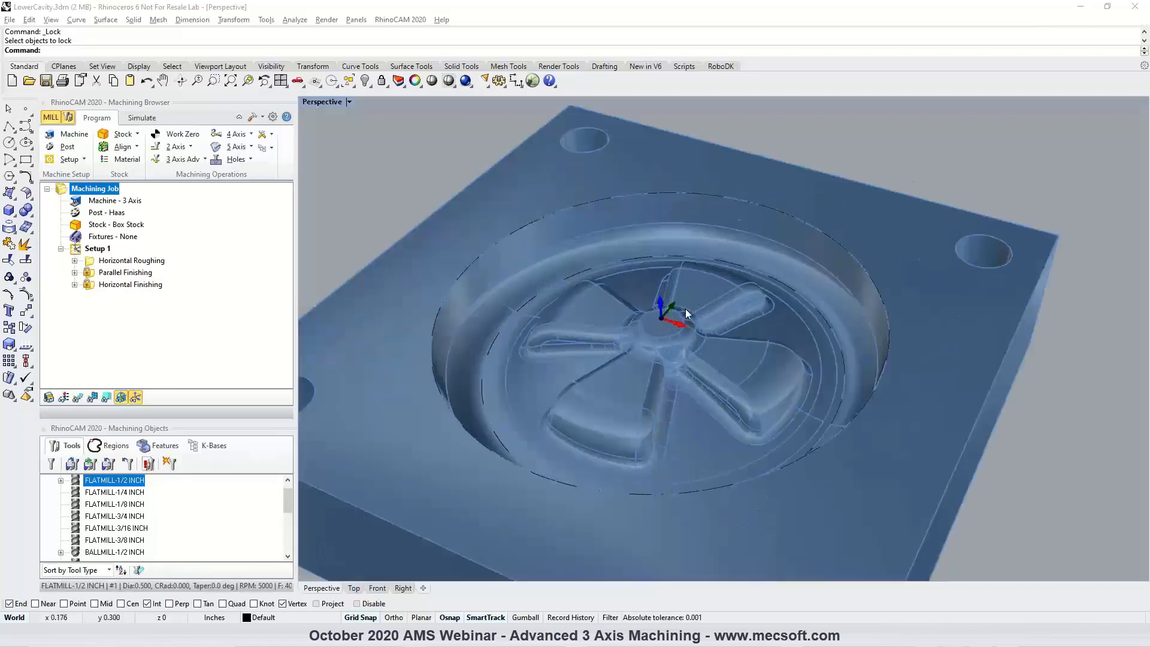
pyautogui.moveTo(671, 313)
pyautogui.mouseDown(button='right')
pyautogui.moveTo(660, 290)
pyautogui.moveTo(671, 308)
pyautogui.mouseUp(button='right')
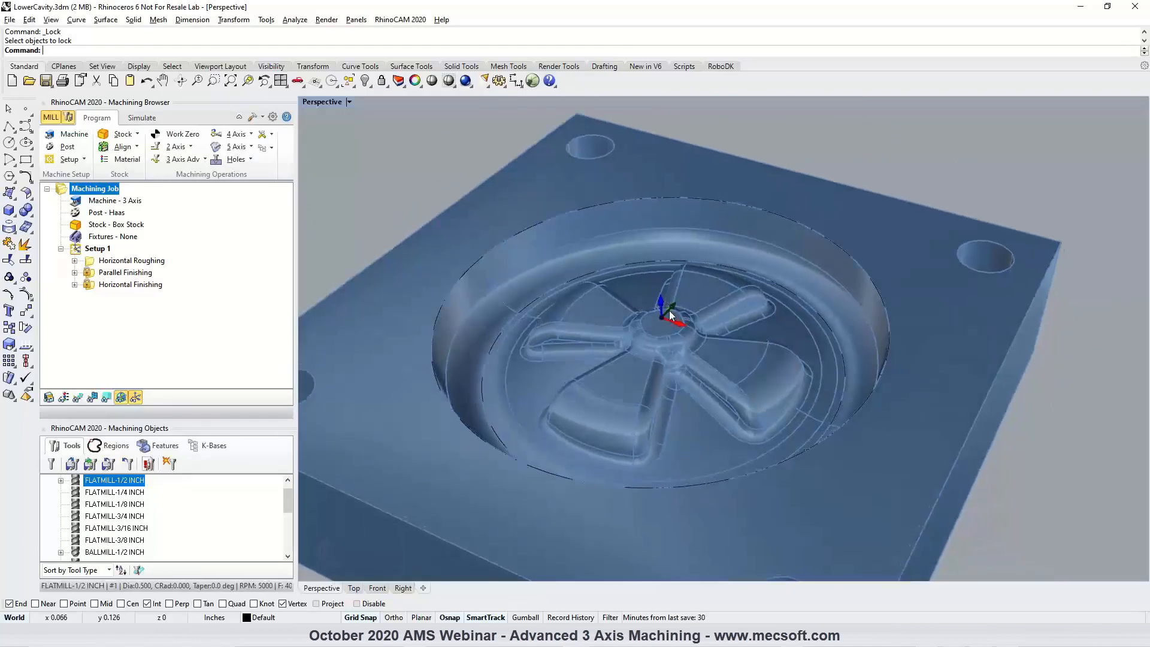
pyautogui.click(117, 266)
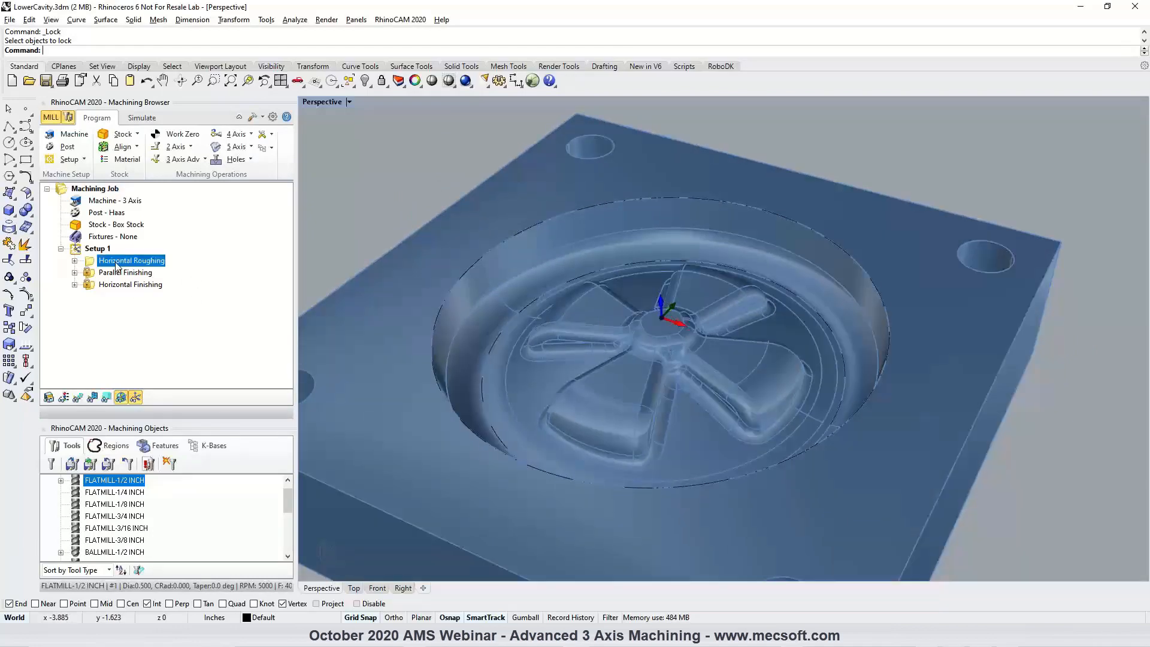
pyautogui.click(77, 397)
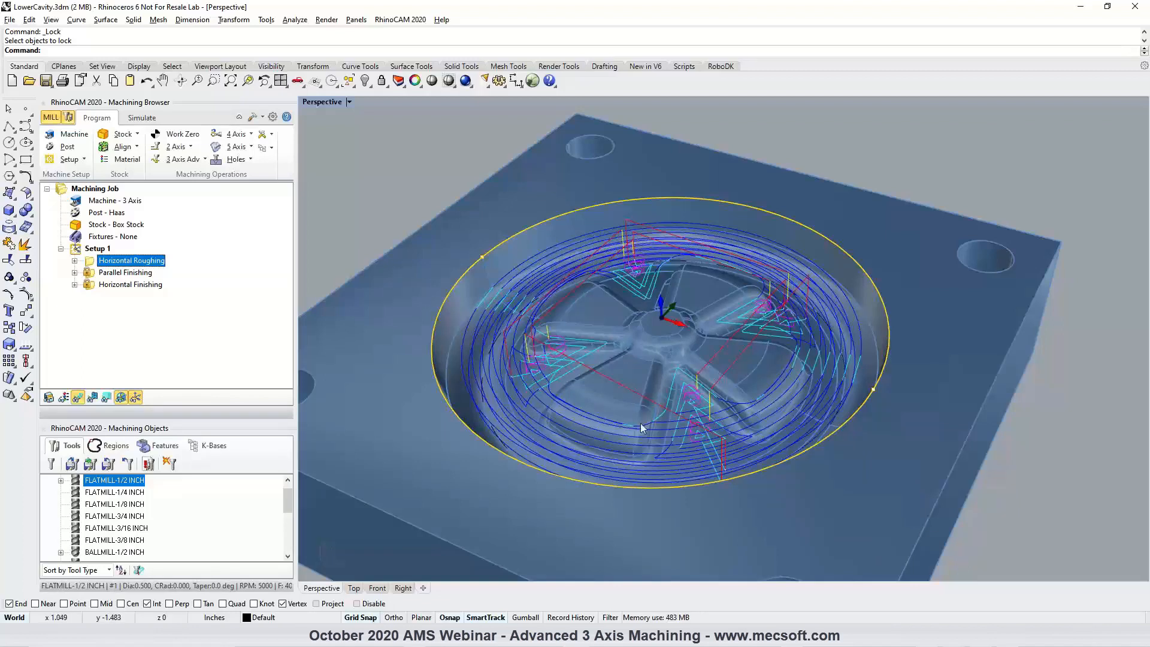
# Simulate the Horizontal Roughing operation through to its end, pausing the playback partway.
pyautogui.click(142, 118)
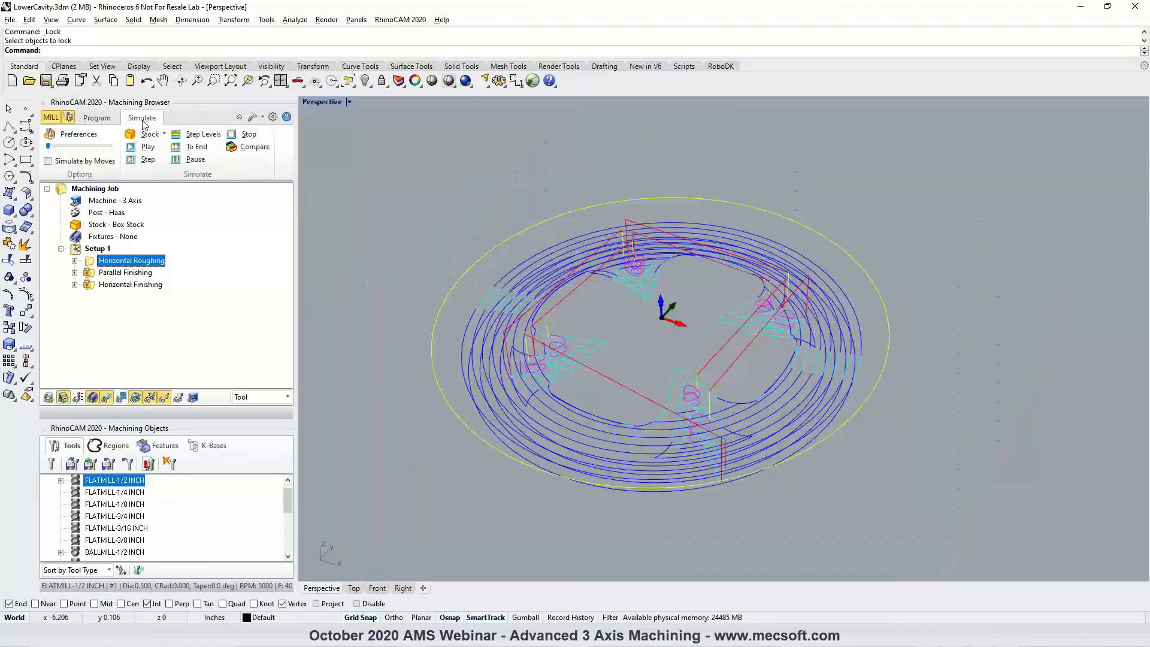
pyautogui.click(142, 154)
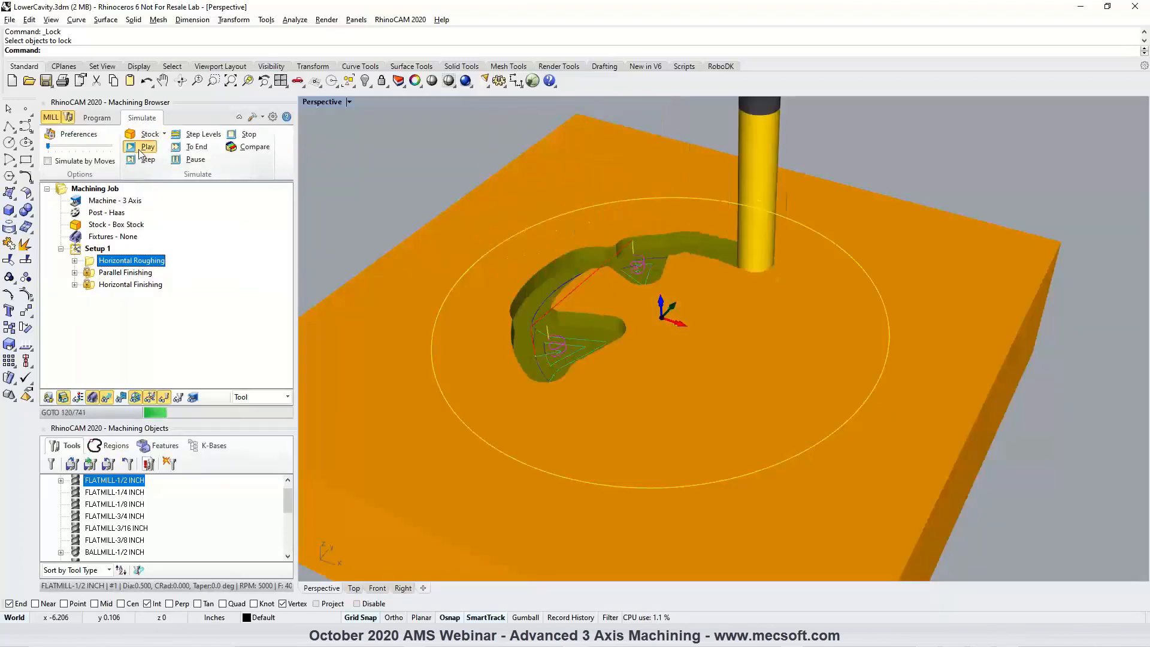
pyautogui.click(192, 159)
pyautogui.click(195, 147)
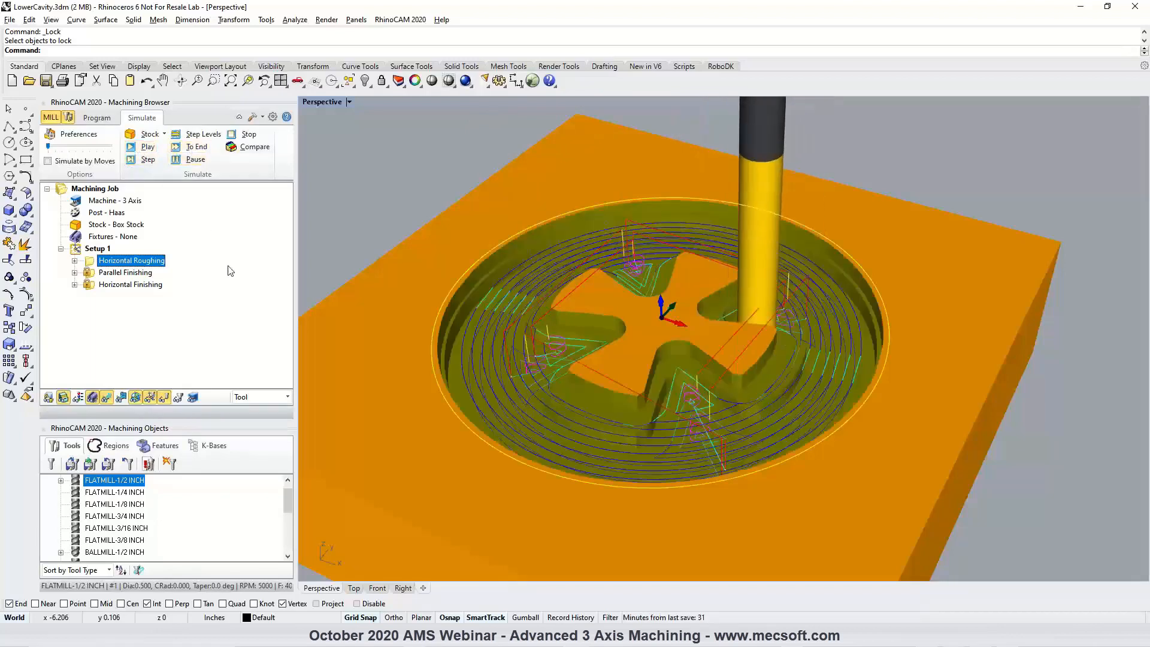
# Hide the toolpath in the simulation and inspect the roughed stock in the cavity.
pyautogui.click(107, 398)
pyautogui.scroll(3, 661, 367)
pyautogui.moveTo(661, 367); pyautogui.dragTo(693, 321, button='right')
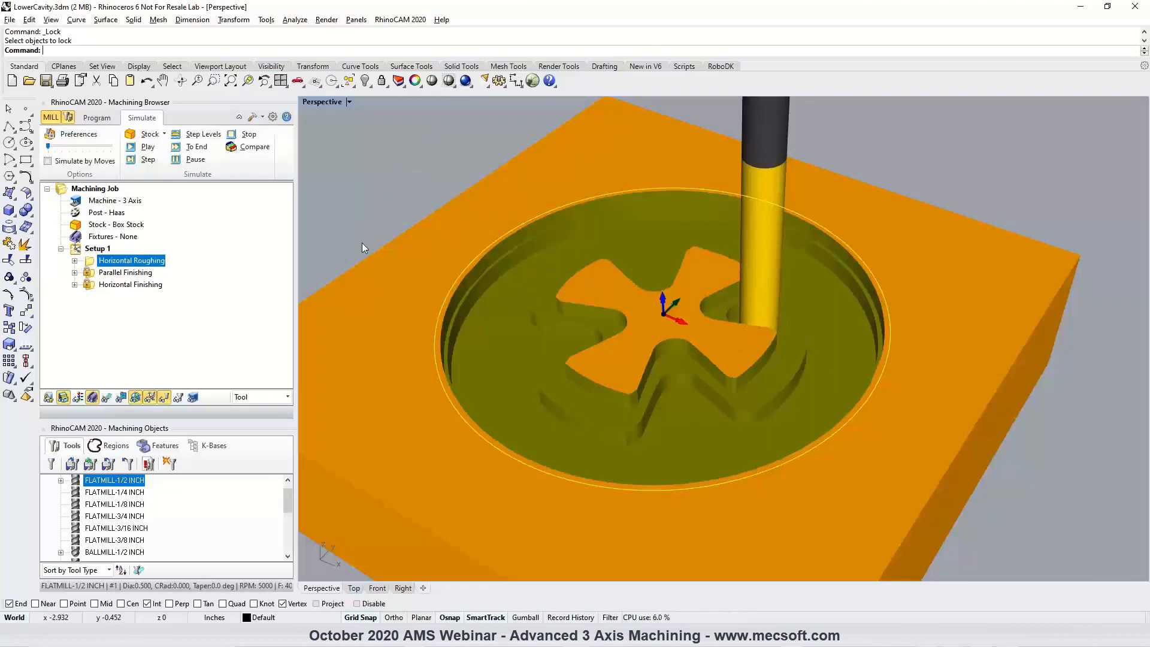
# Return to the machining program and overlay the simulated stock on the part model.
pyautogui.click(96, 118)
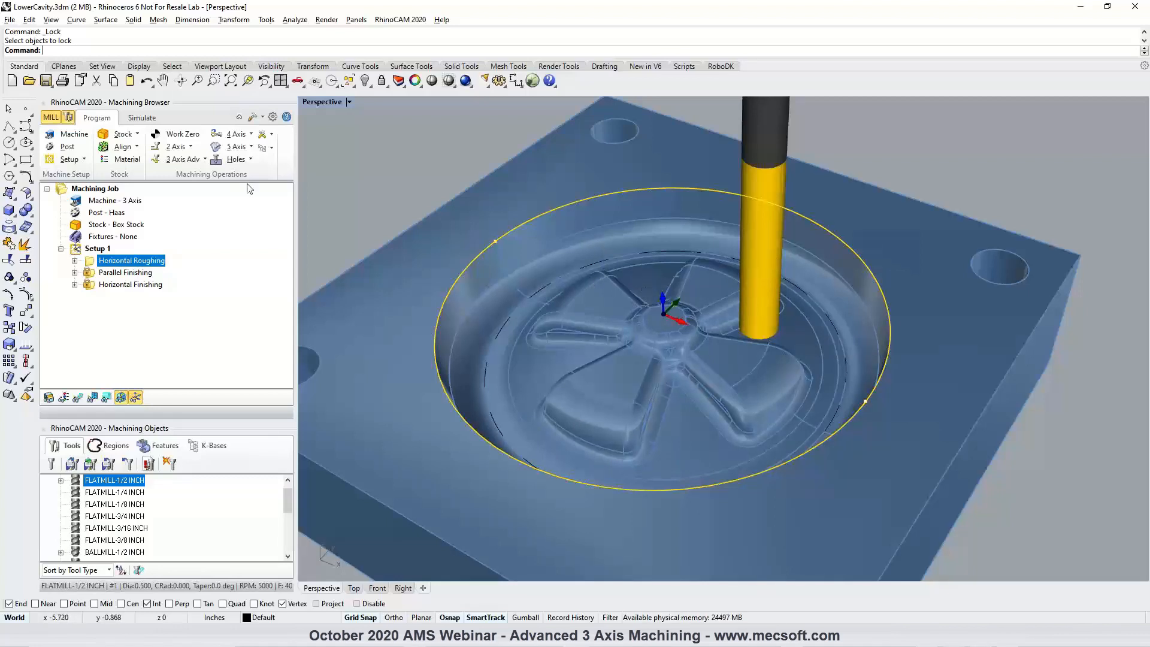
pyautogui.click(142, 117)
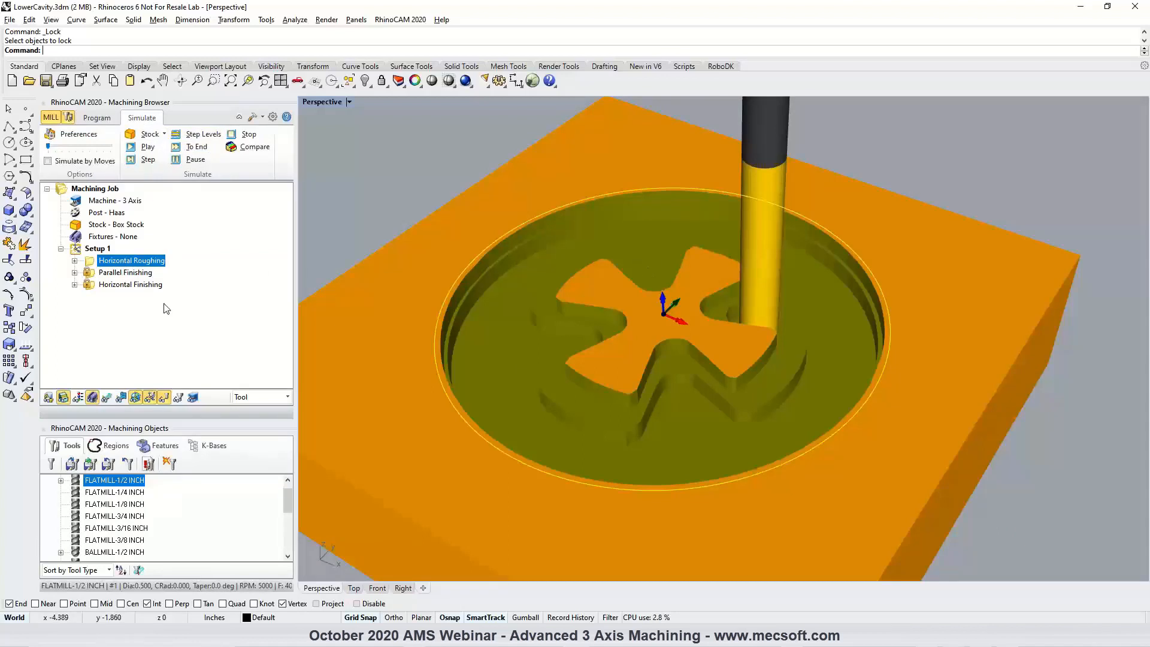
pyautogui.click(103, 122)
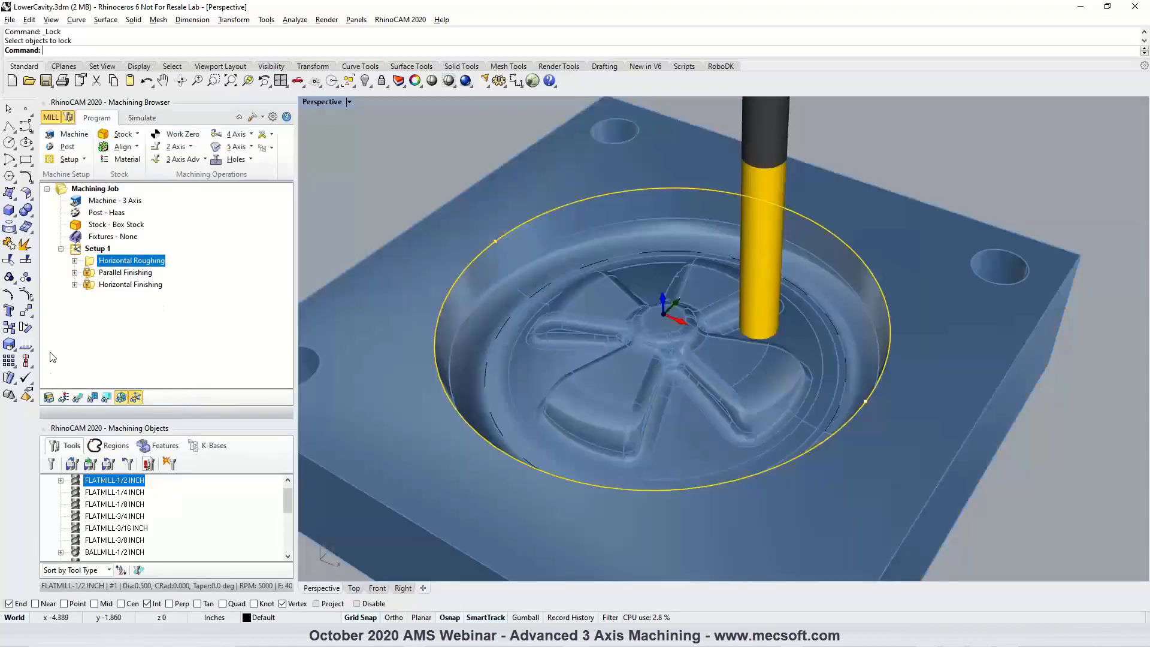
pyautogui.moveTo(552, 351); pyautogui.dragTo(561, 353, button='right')
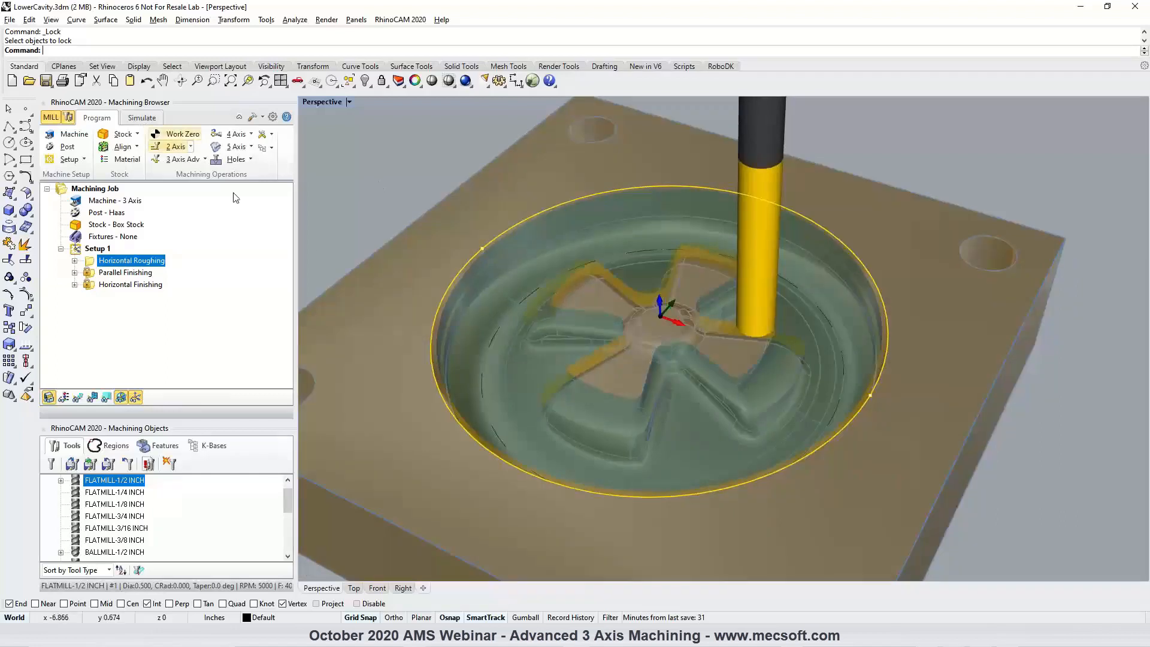
# Examine the uncut material left around the cavity's spokes and walls by comparing the roughed stock with the part.
pyautogui.scroll(6, 583, 354)
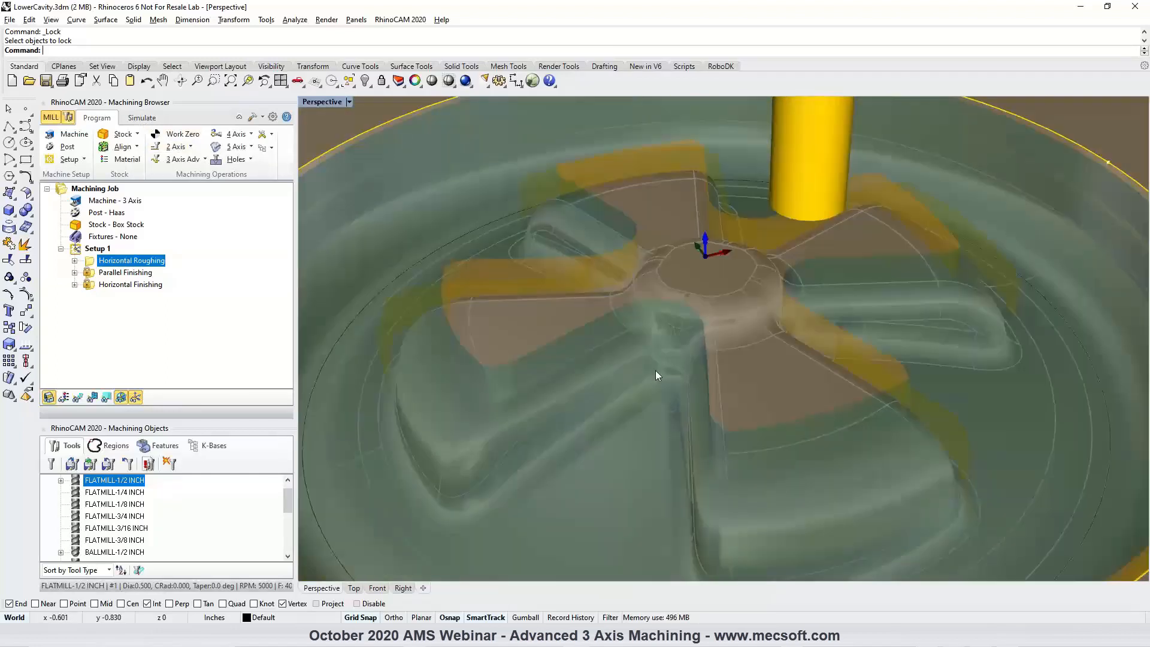
pyautogui.scroll(3, 671, 359)
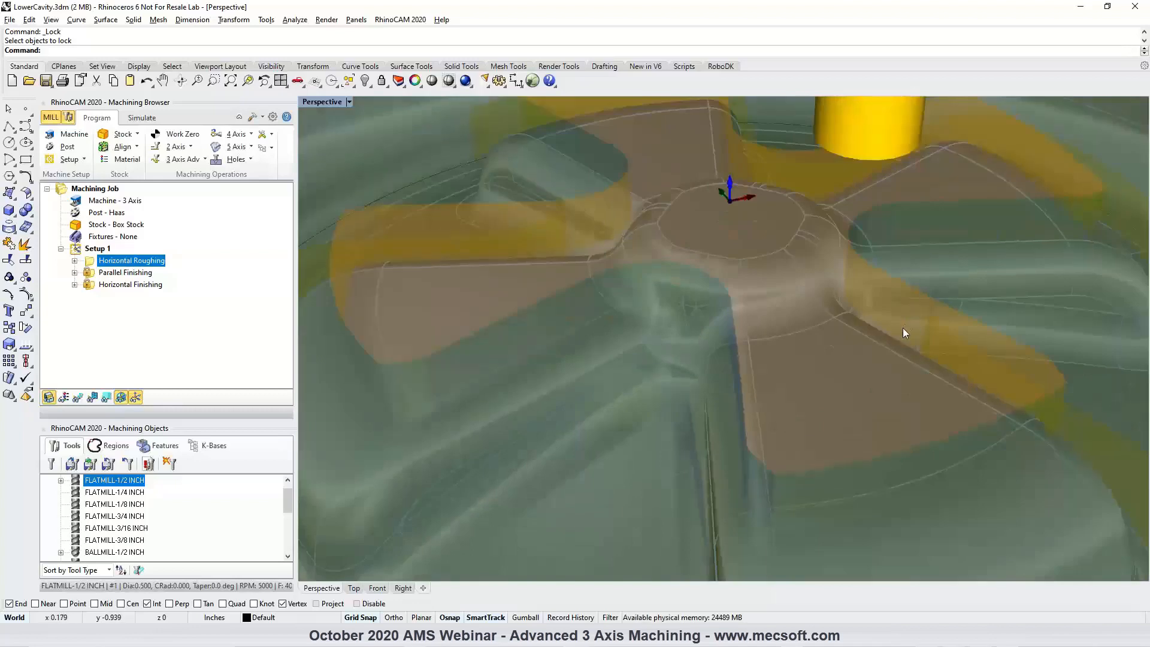
pyautogui.moveTo(903, 327); pyautogui.dragTo(790, 339, button='right')
pyautogui.scroll(-4, 789, 339)
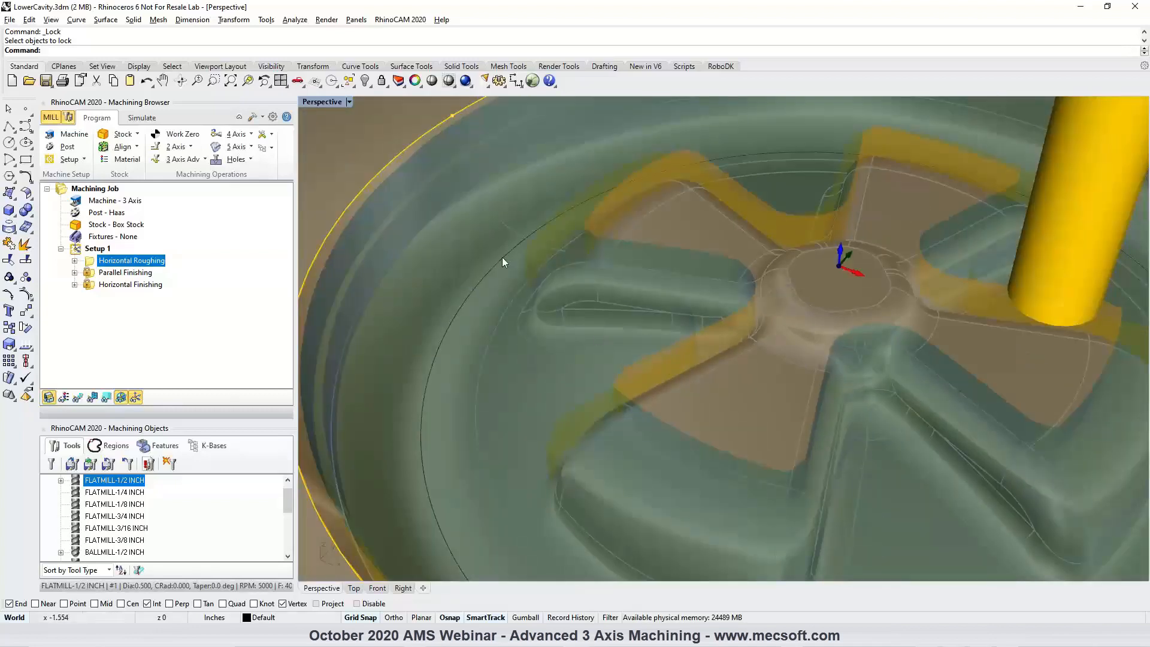
pyautogui.scroll(-3, 479, 291)
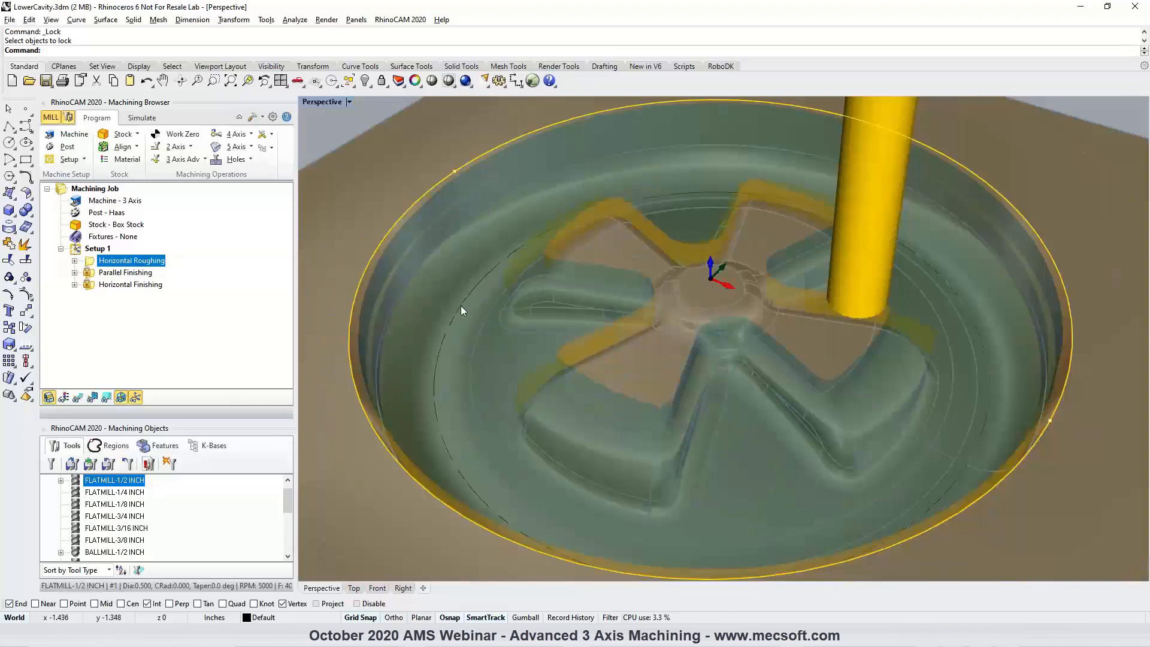
pyautogui.moveTo(732, 325); pyautogui.dragTo(692, 363, button='right')
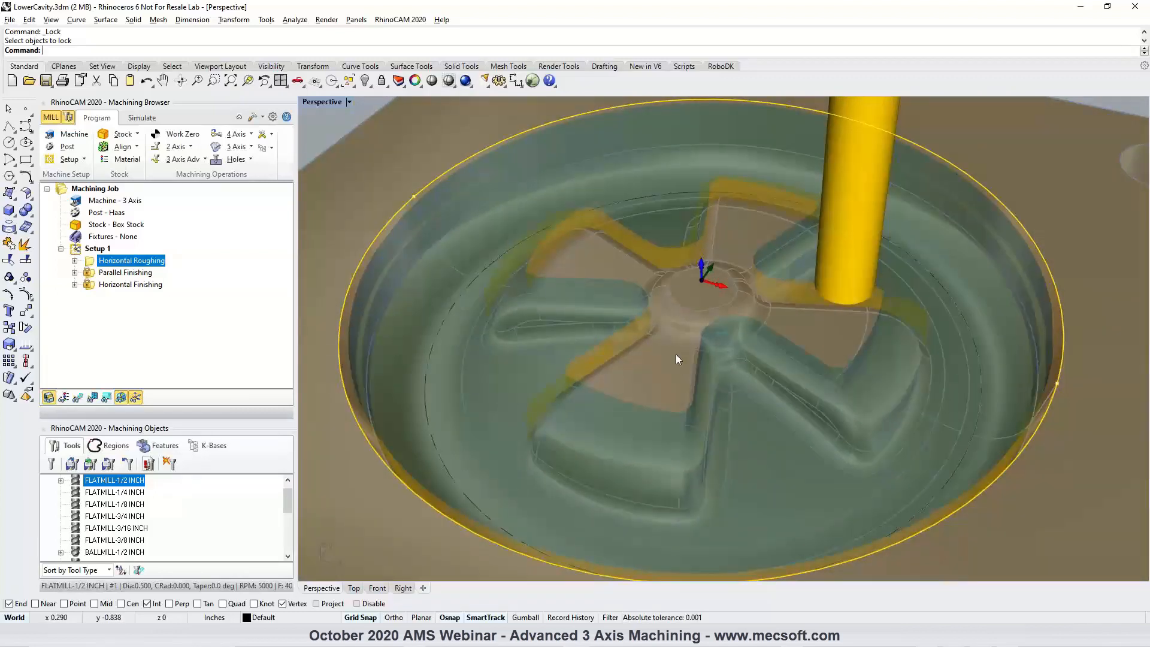
pyautogui.click(142, 118)
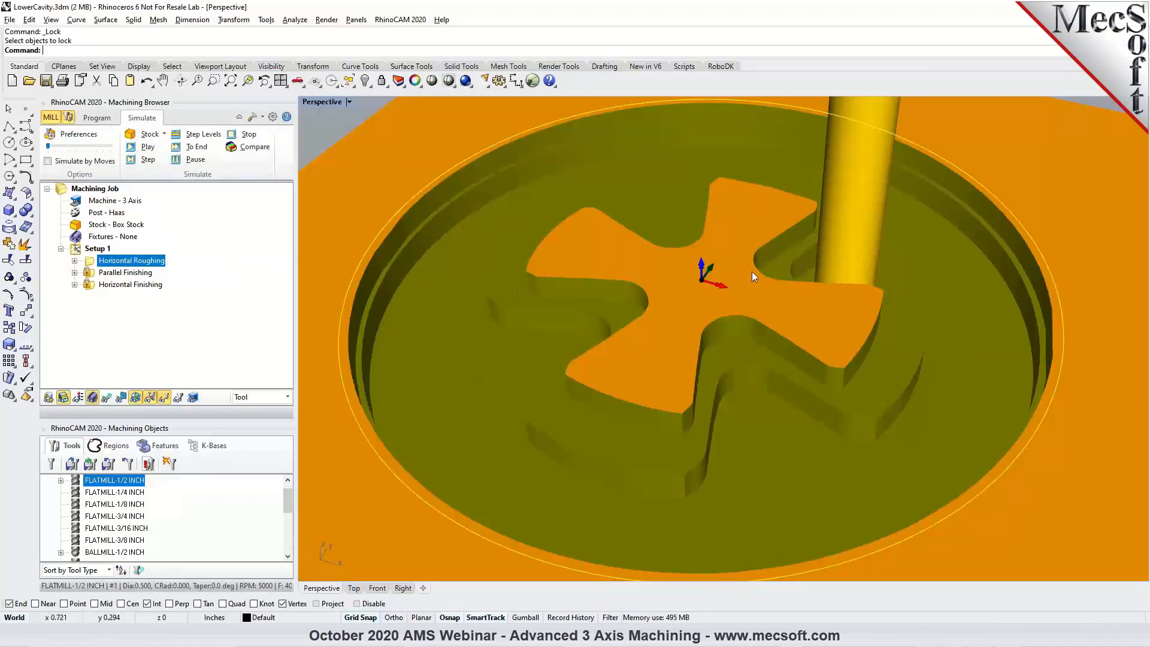
pyautogui.click(96, 117)
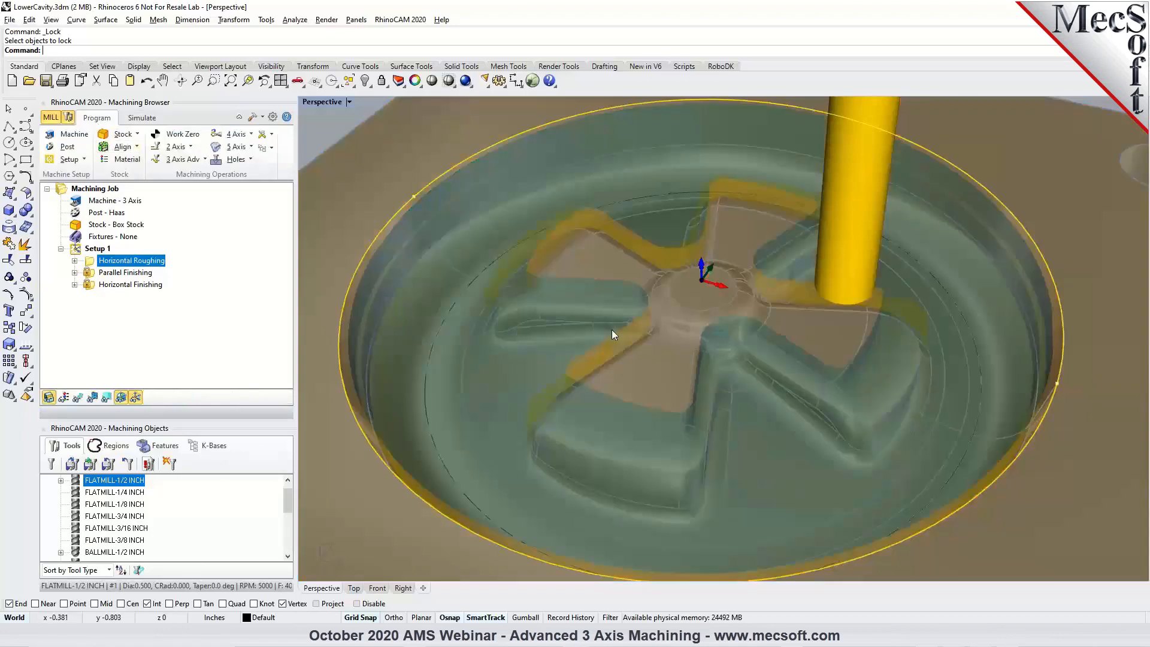
pyautogui.scroll(-2, 613, 329)
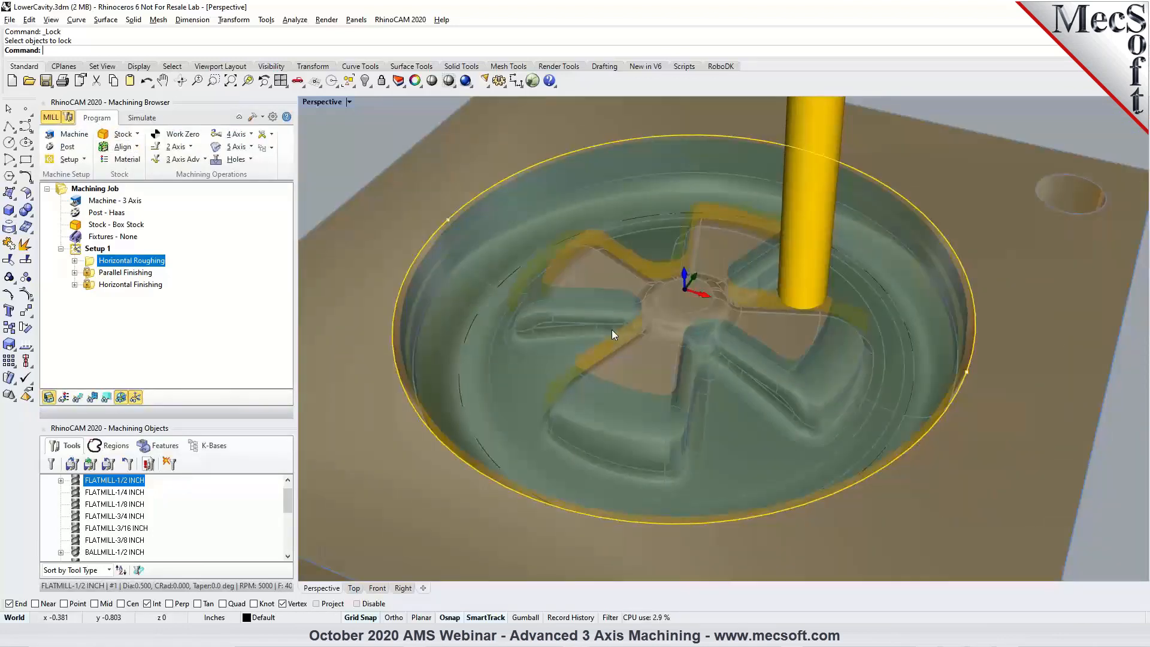
# Create a 3-axis Horizontal Re-Roughing operation and remove all of its selected machining regions.
pyautogui.click(204, 159)
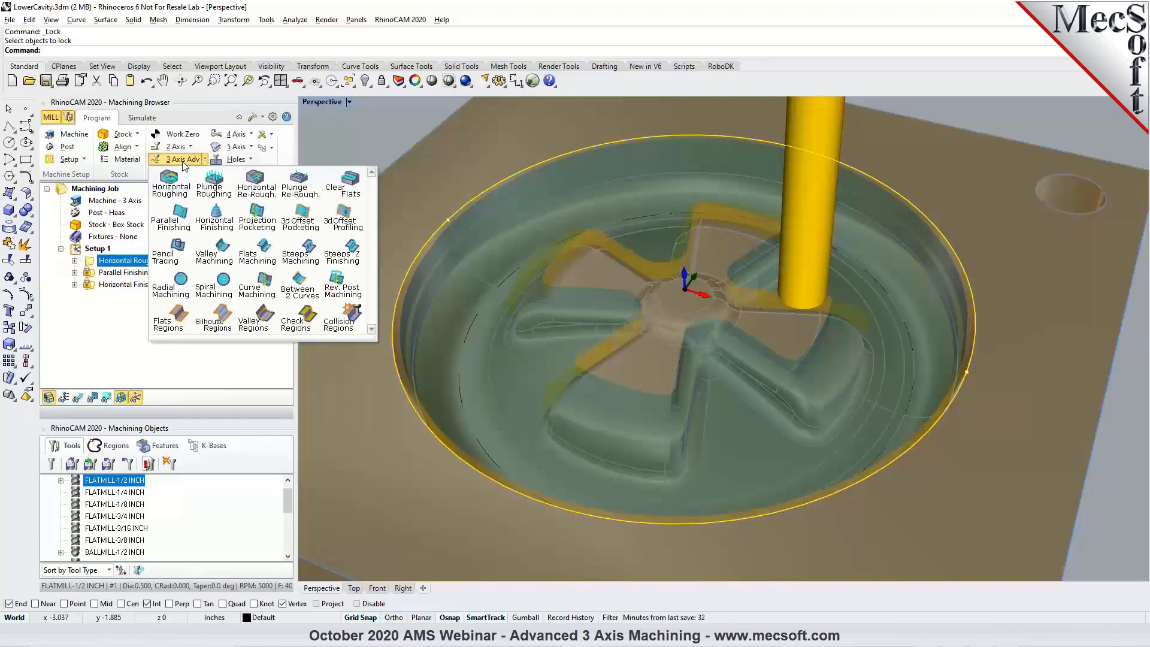
pyautogui.click(256, 189)
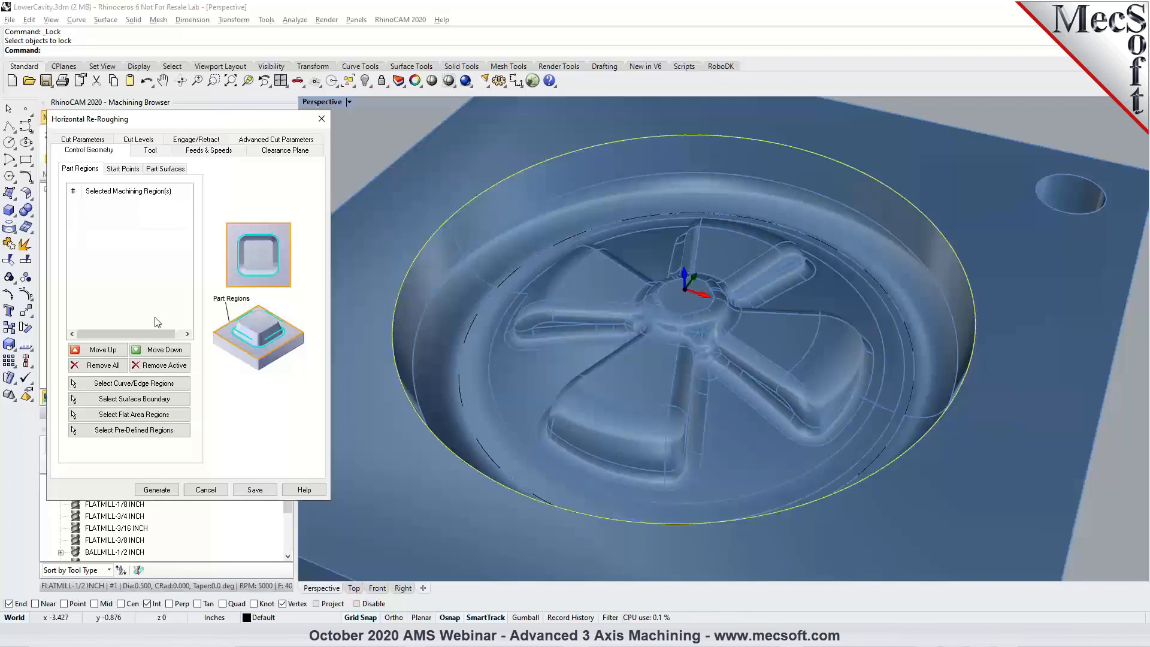
pyautogui.click(102, 366)
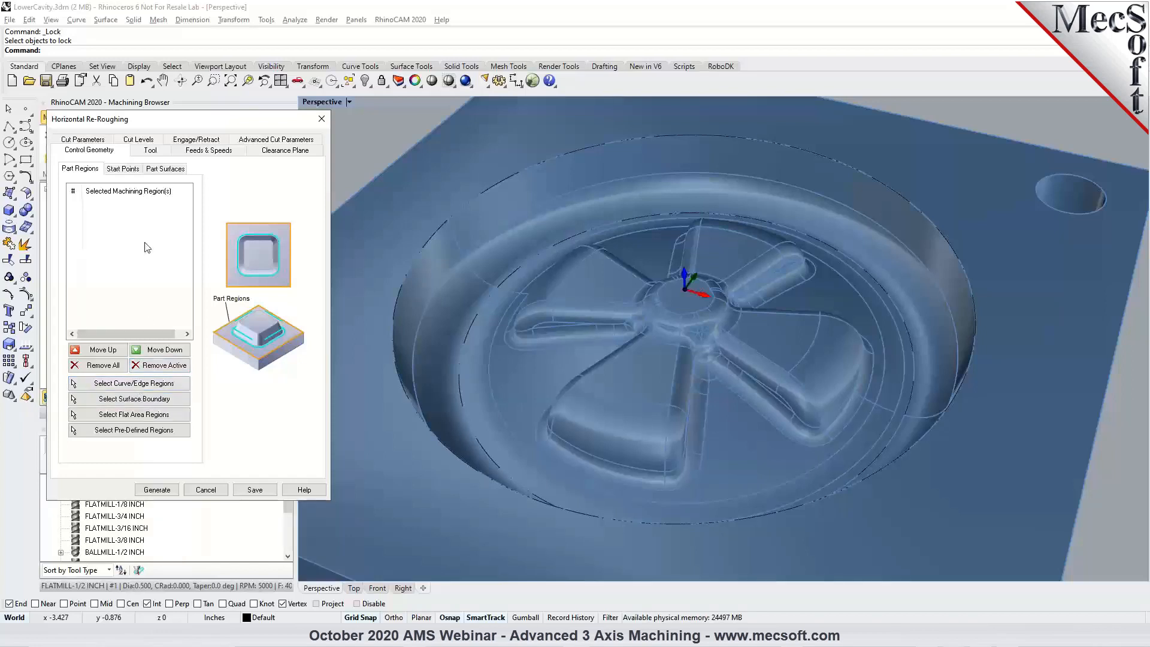
# Assign the FLATMILL-1/4 INCH tool to the re-roughing operation and review its feeds, speeds and clearance plane.
pyautogui.click(152, 151)
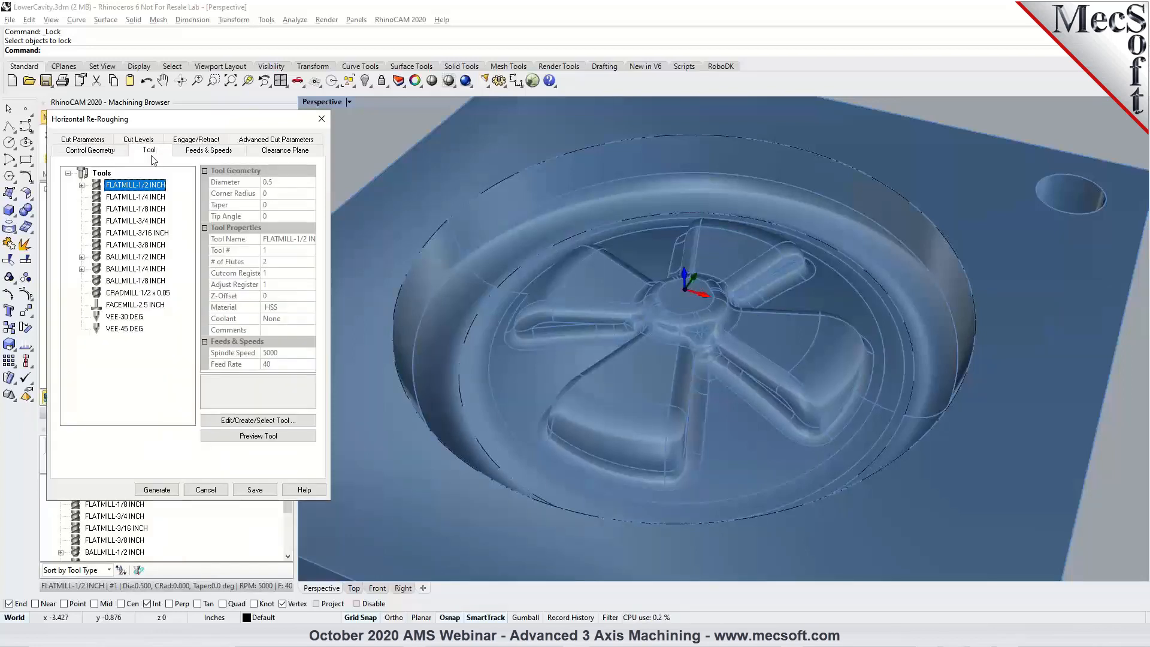
pyautogui.click(123, 201)
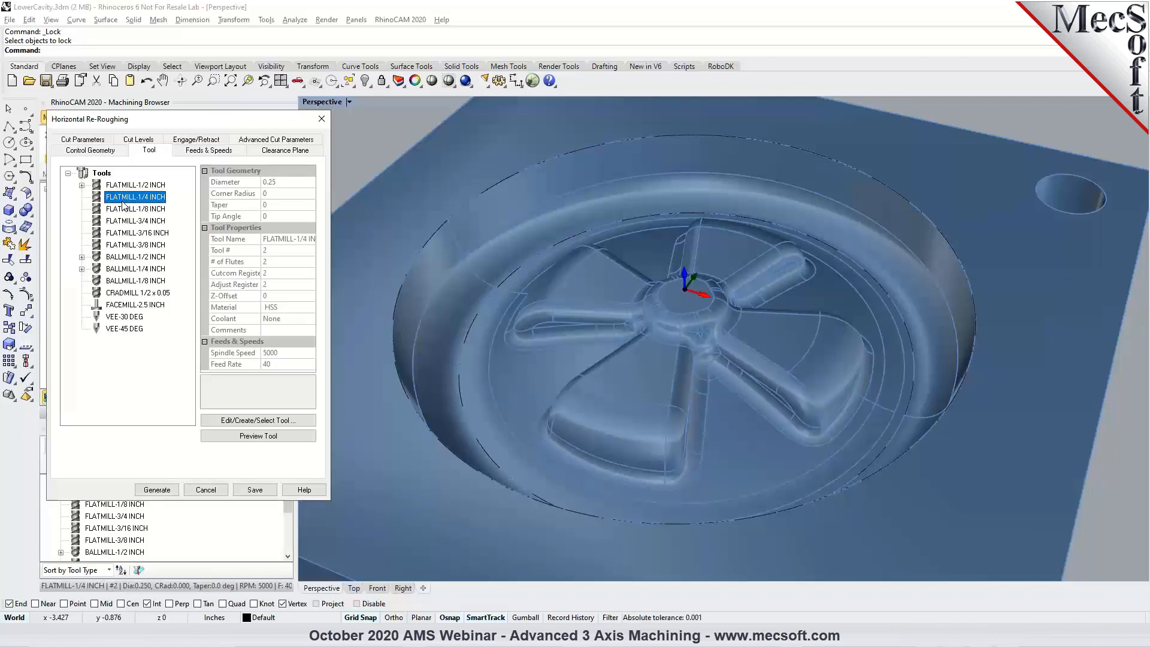
pyautogui.click(82, 185)
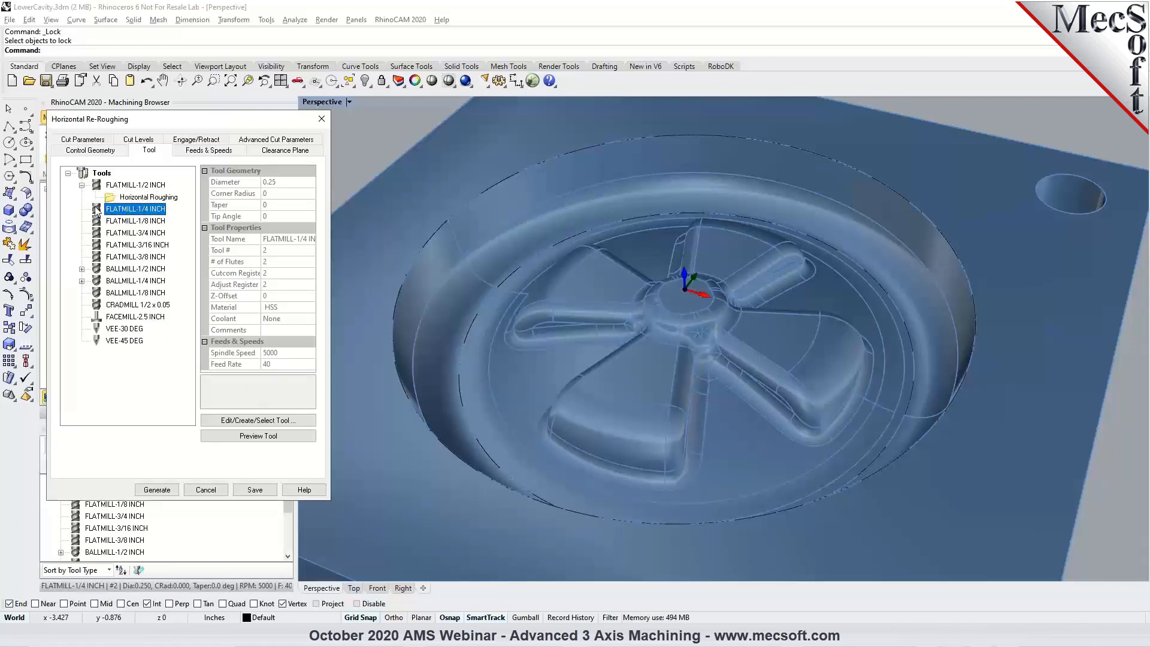
pyautogui.click(82, 185)
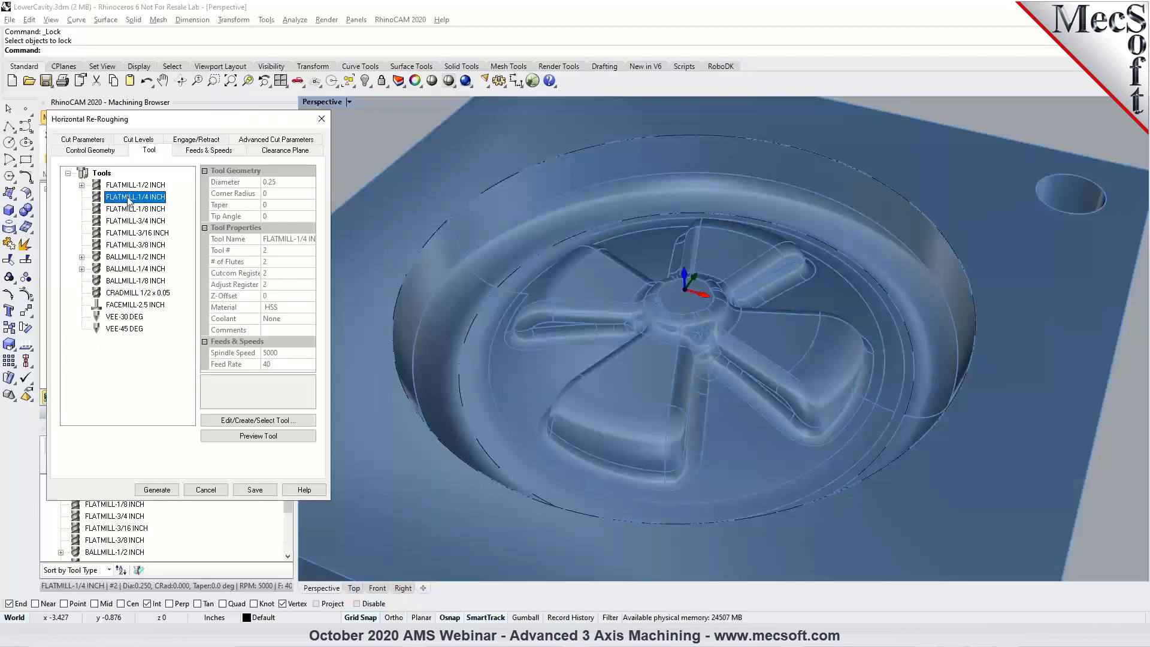
pyautogui.click(199, 151)
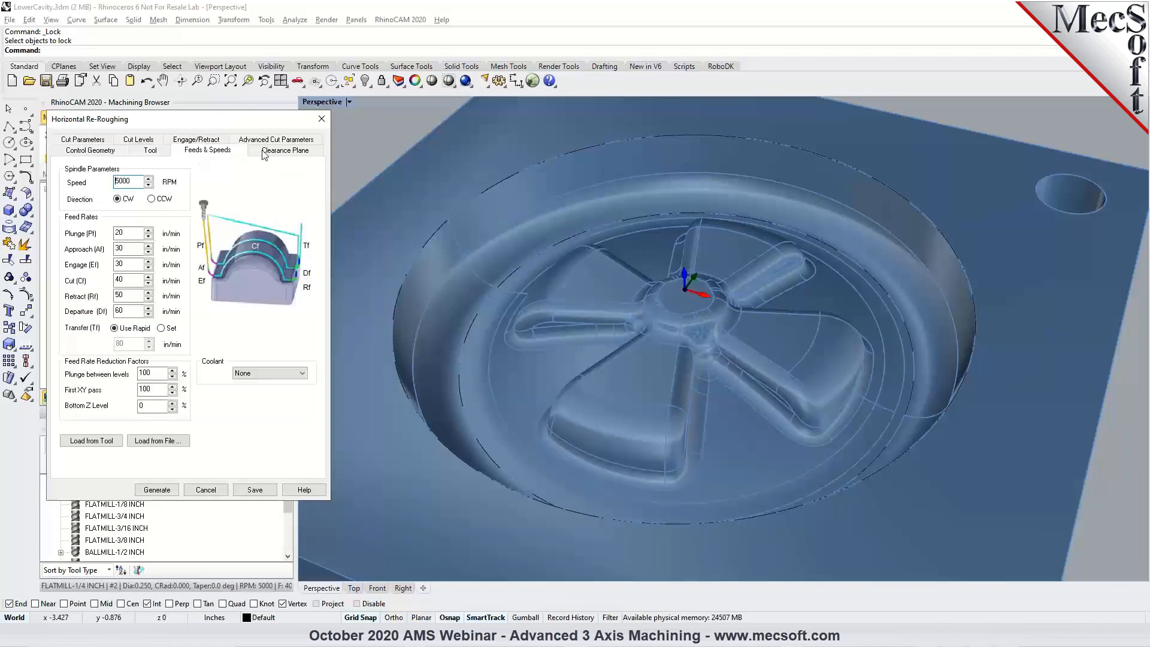
pyautogui.click(282, 151)
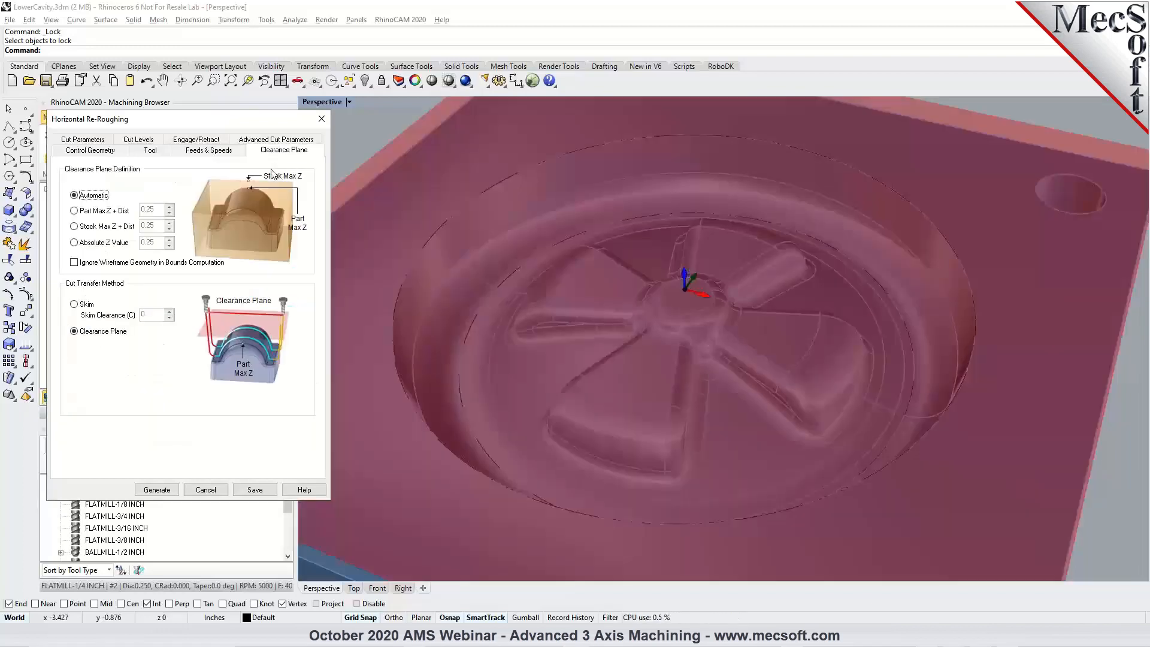
# Set the re-roughing stock allowance to 0.01 and both the Intol and Outol tolerances to 0.001.
pyautogui.click(95, 140)
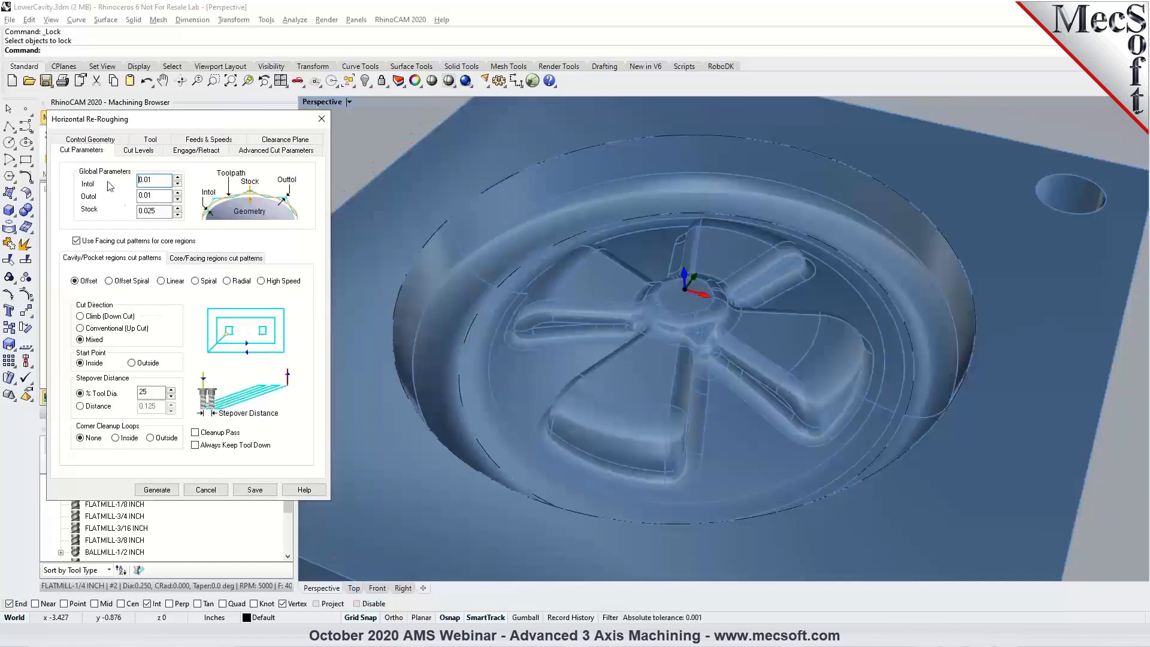
pyautogui.moveTo(164, 211); pyautogui.dragTo(150, 216)
pyautogui.write('1')
pyautogui.click(147, 181)
pyautogui.write('0')
pyautogui.click(148, 196)
pyautogui.write('0')
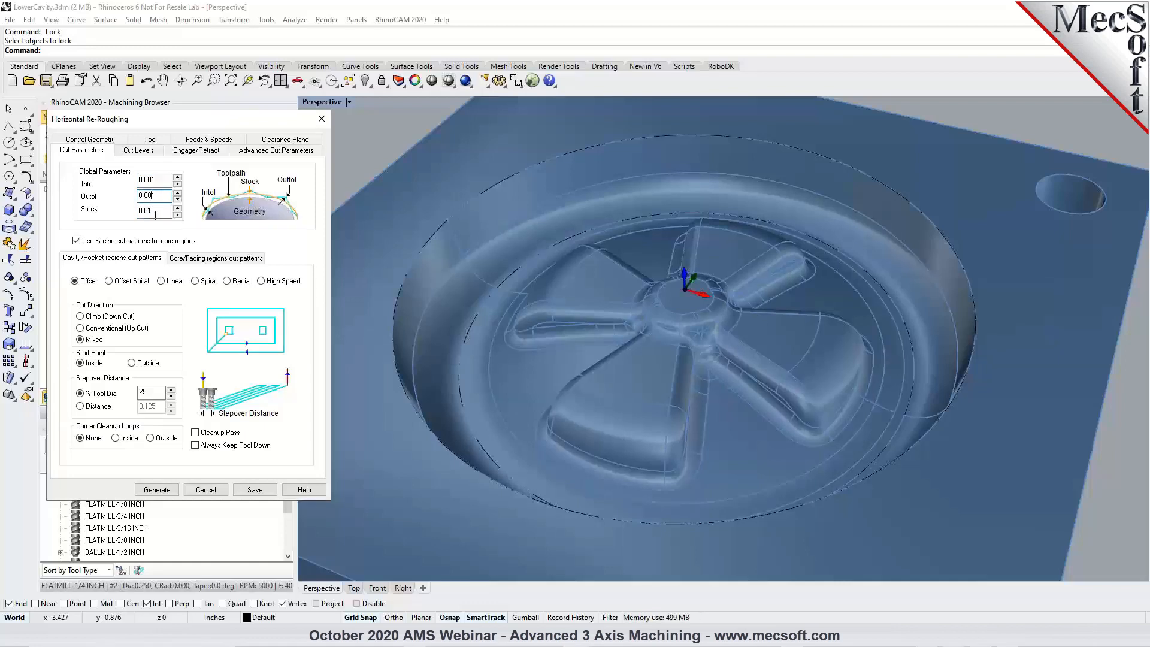
# Review the cut levels and engage/retract settings, and set the arc fitting tolerance to 0.002.
pyautogui.click(139, 152)
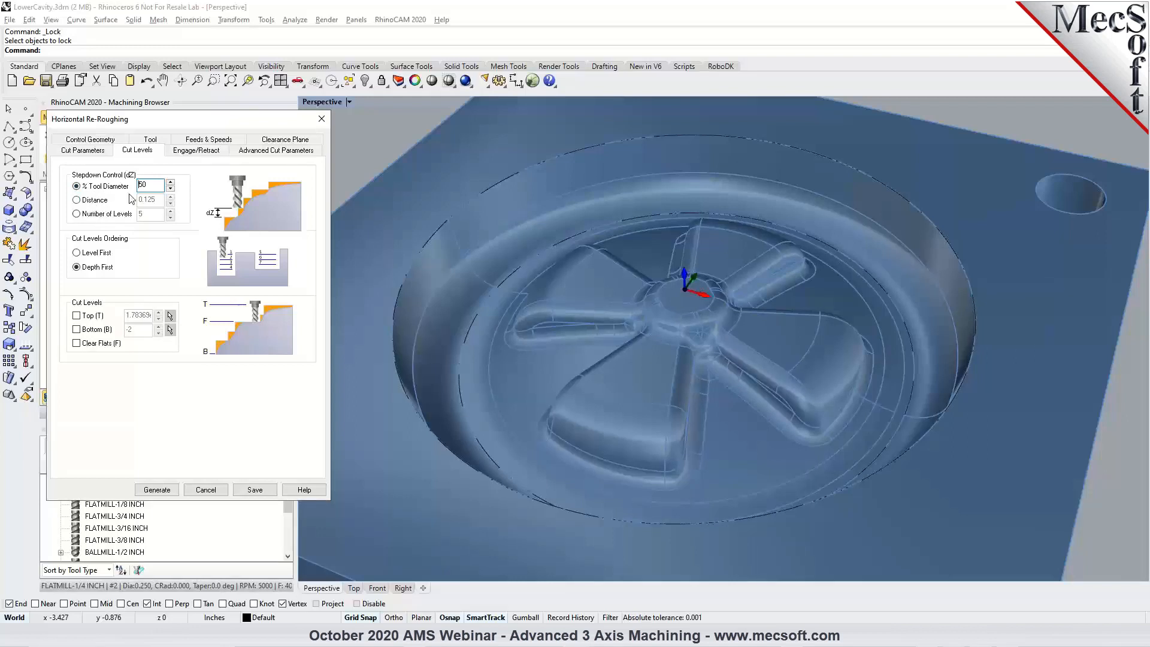
pyautogui.click(187, 155)
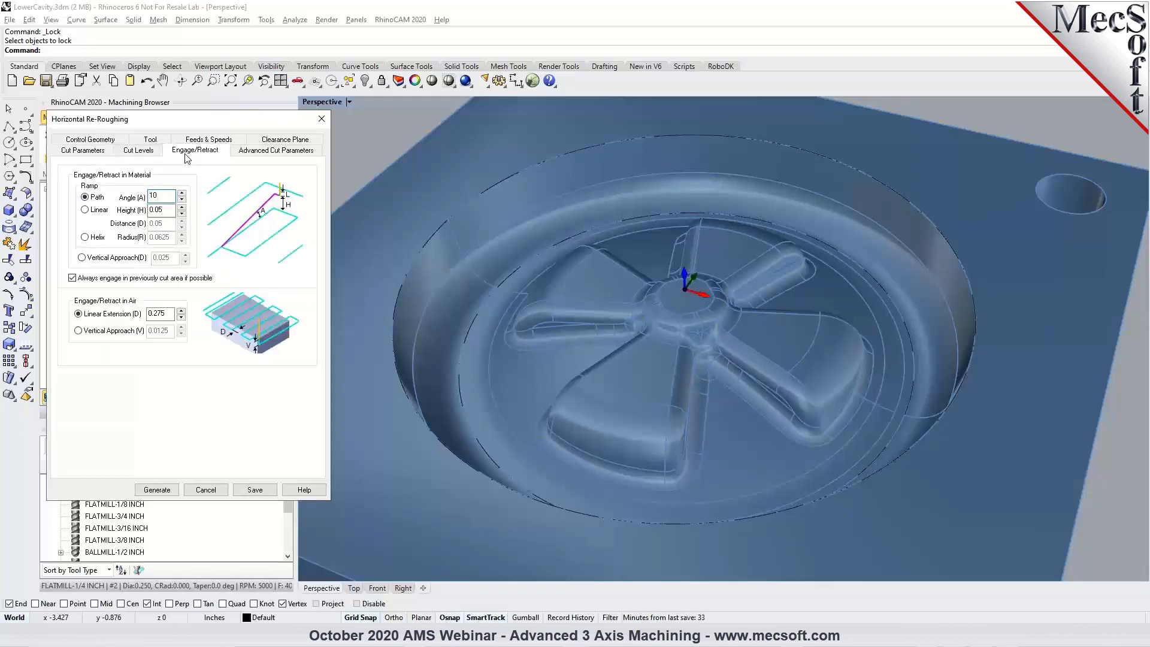
pyautogui.click(270, 157)
pyautogui.moveTo(157, 258); pyautogui.dragTo(167, 257)
pyautogui.write('02')
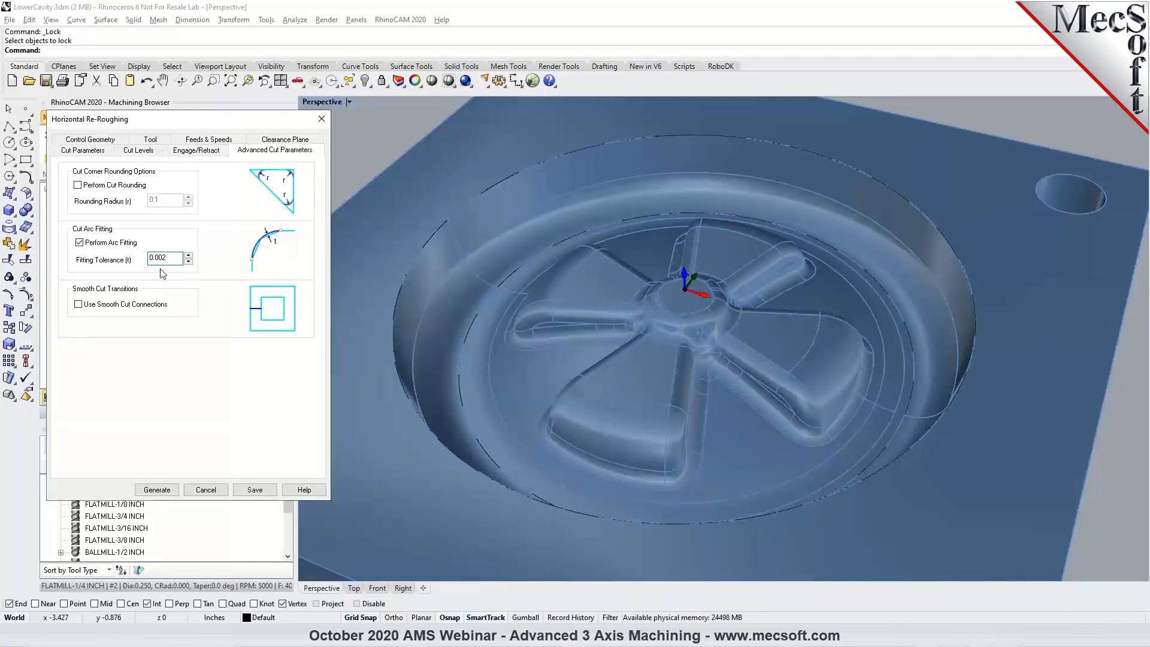
# Review the re-roughing machining regions and cut parameters, then generate the operation and display its toolpath over the cavity.
pyautogui.click(104, 142)
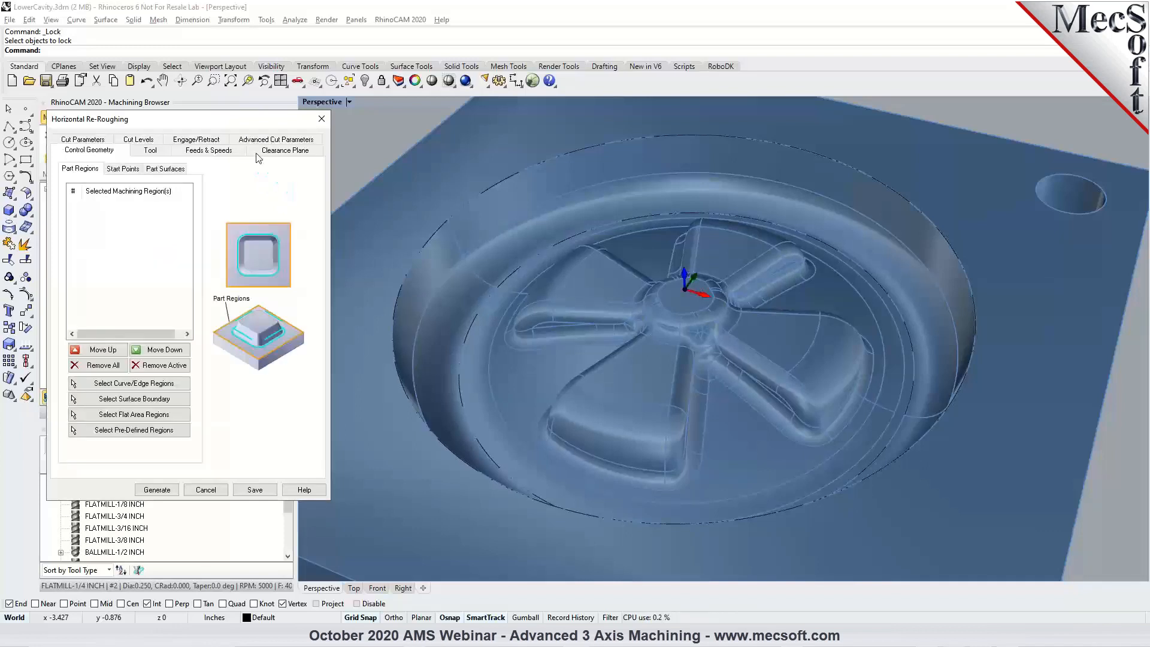
pyautogui.click(82, 140)
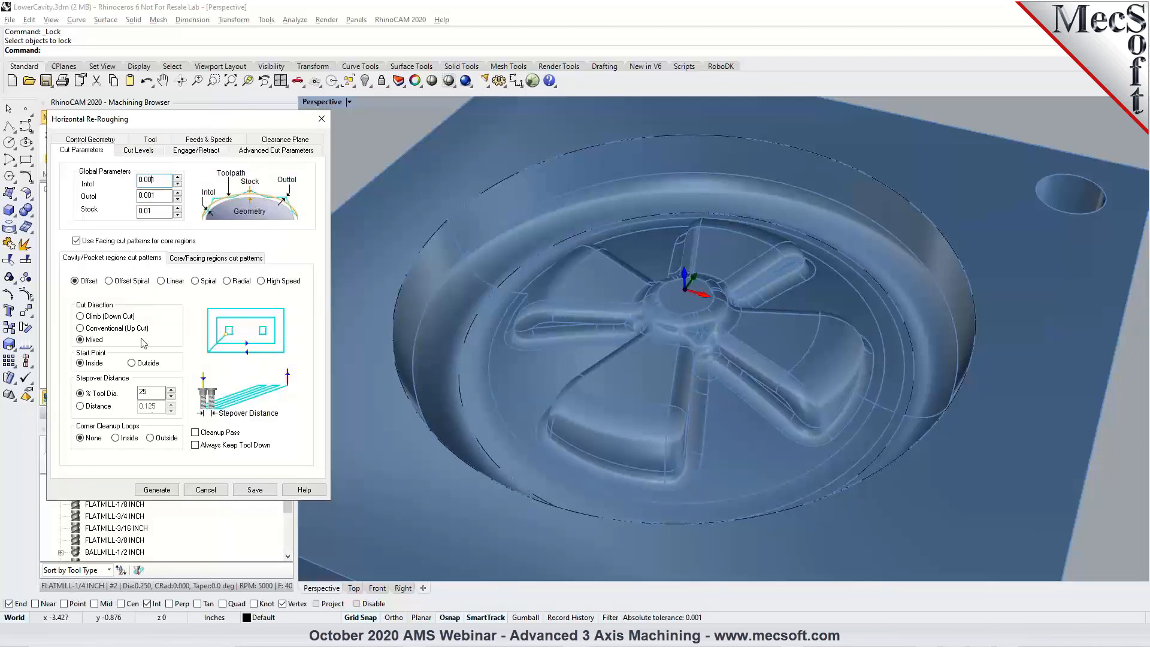
pyautogui.click(155, 490)
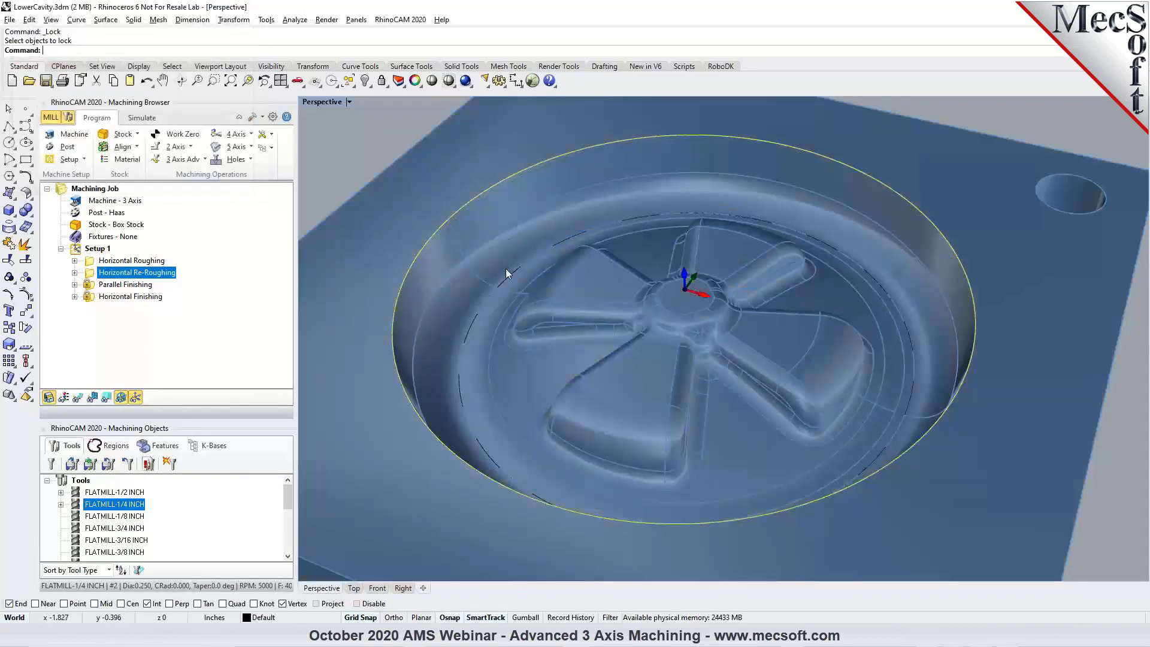
pyautogui.click(78, 398)
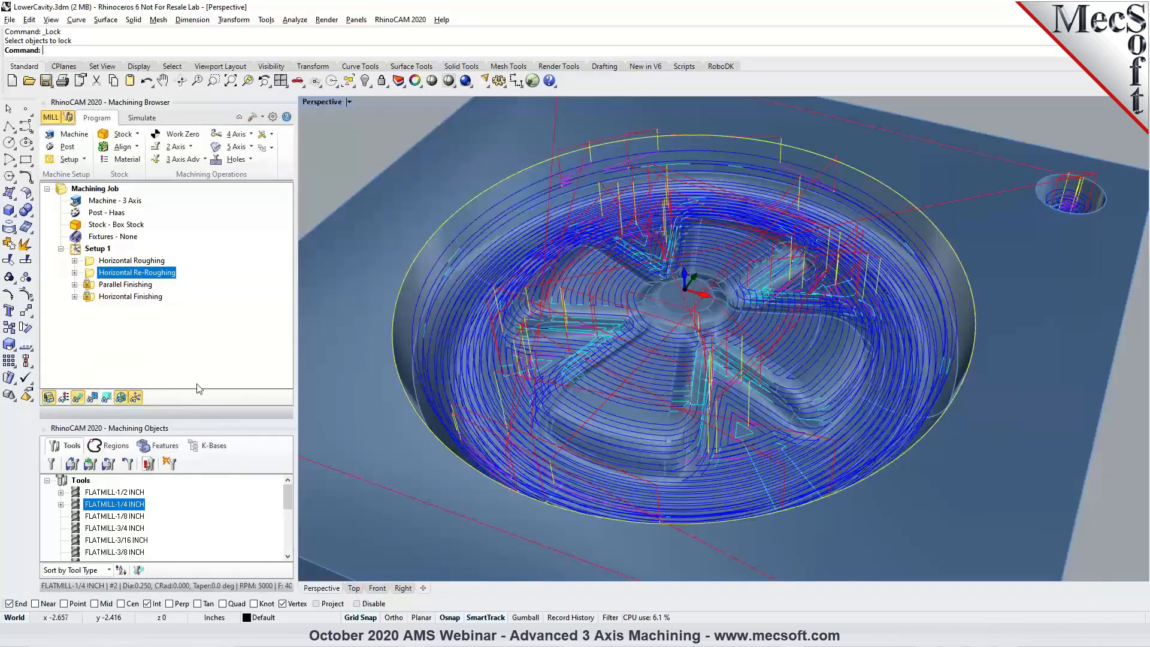
pyautogui.moveTo(533, 349); pyautogui.dragTo(579, 337, button='right')
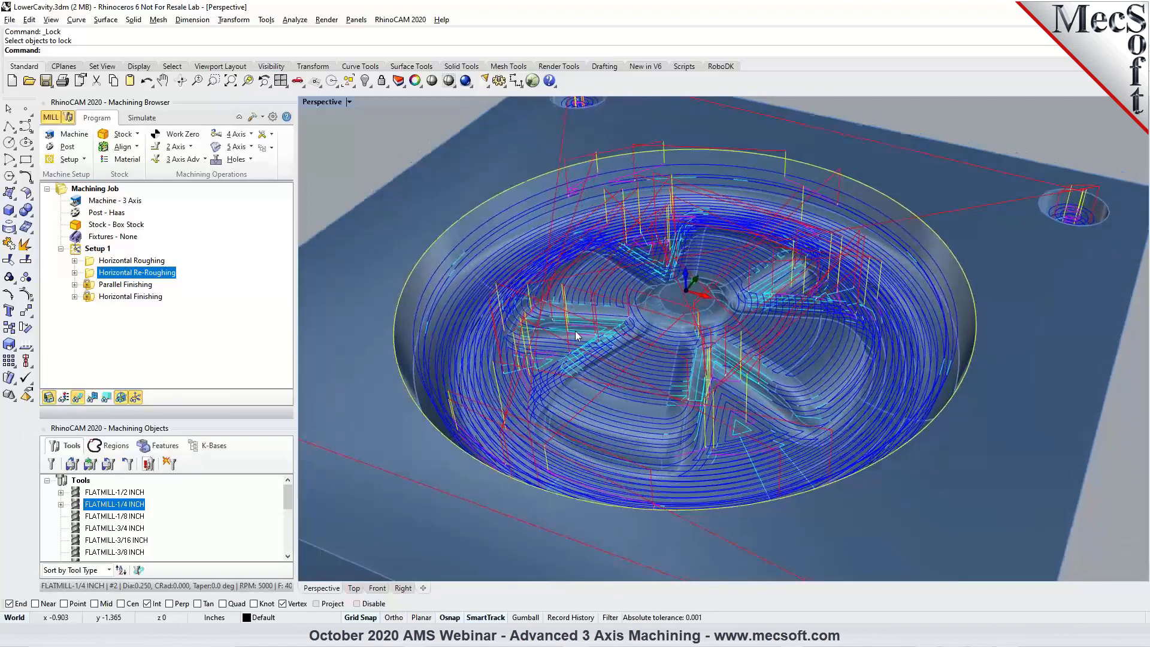
# Inspect the first few cut levels of the re-roughing toolpath in the Z Level Display.
pyautogui.click(106, 398)
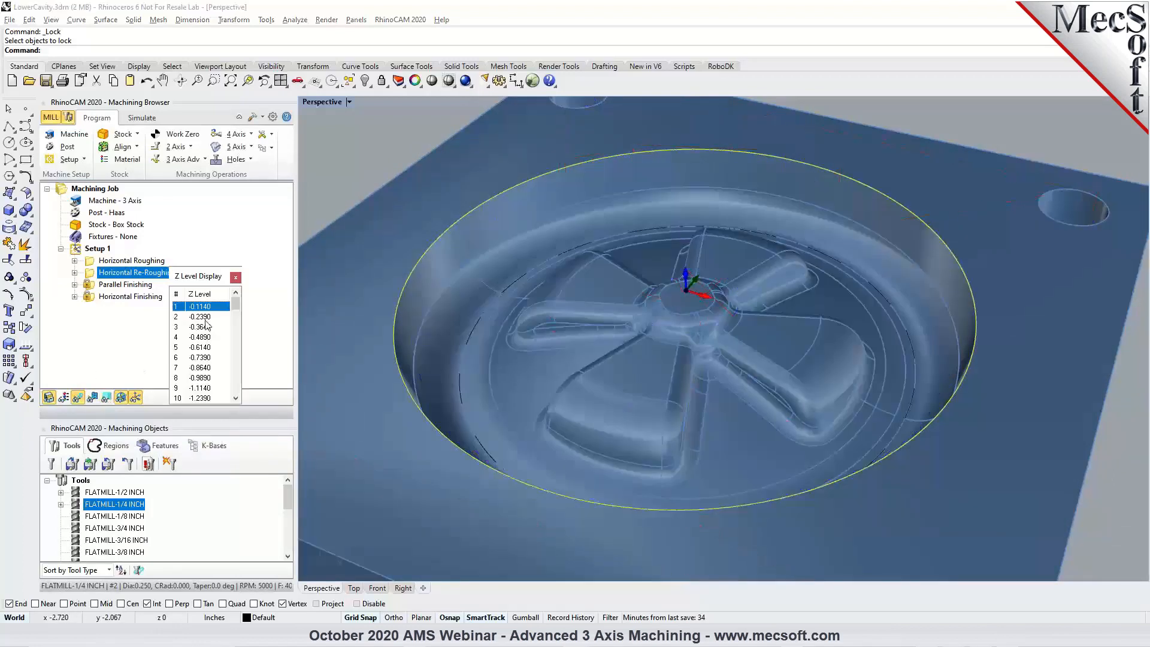
pyautogui.click(205, 322)
pyautogui.click(204, 336)
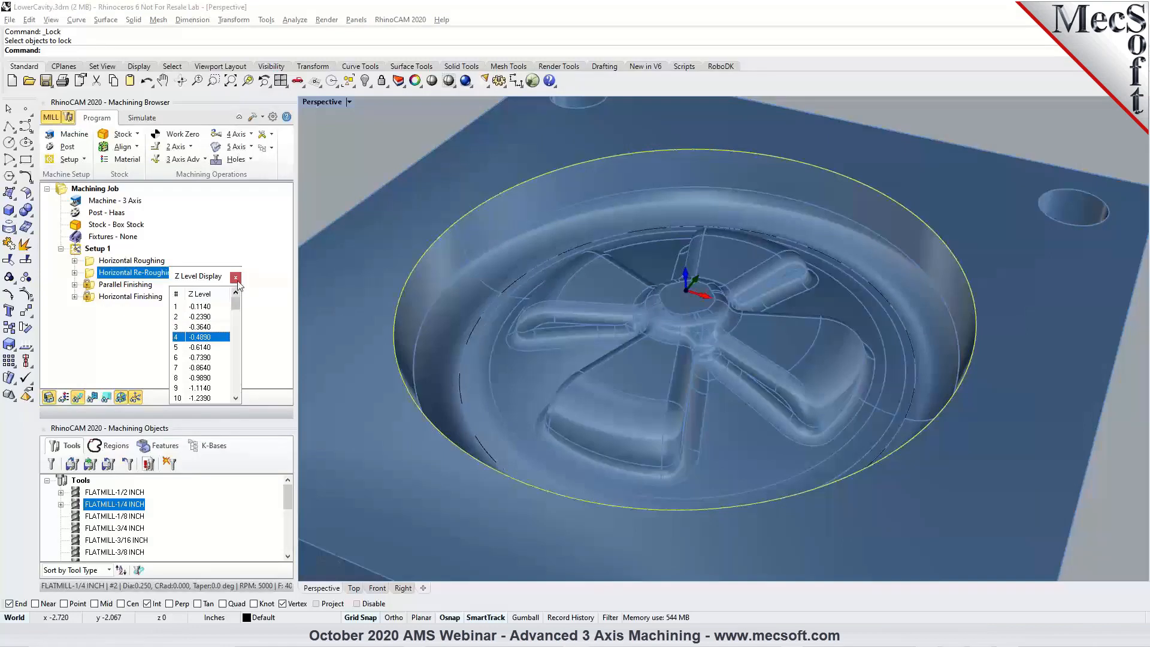
pyautogui.click(235, 277)
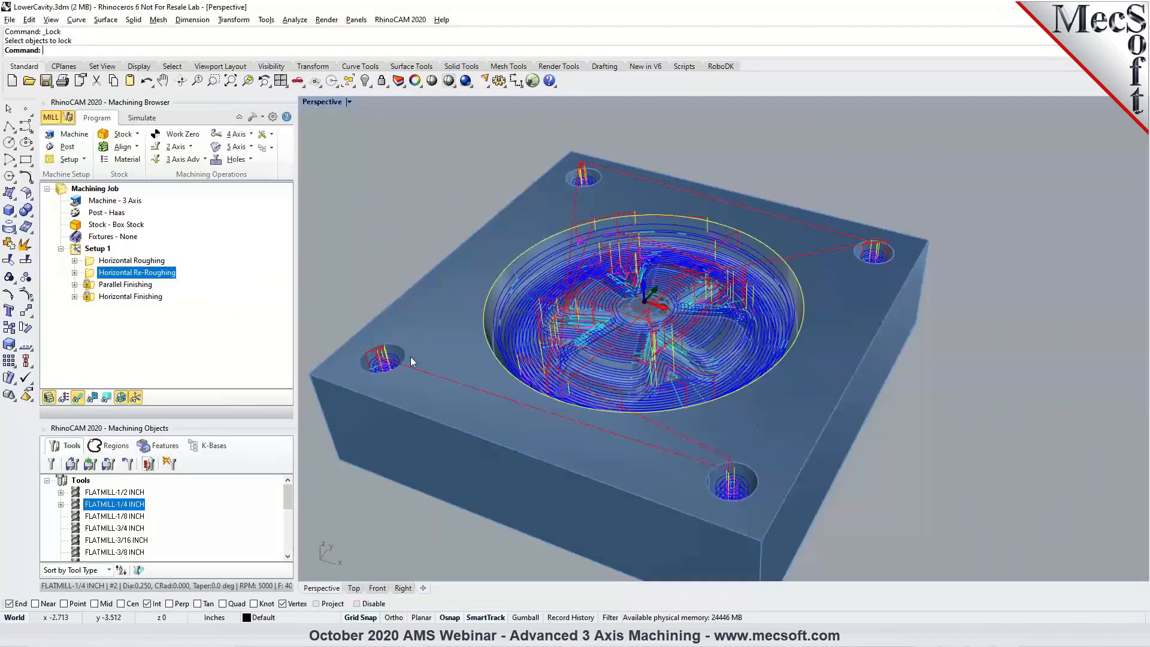
# Select the circular curve around the cavity's upper rim as the machining region for the Horizontal Re-Roughing operation.
pyautogui.doubleClick(88, 277)
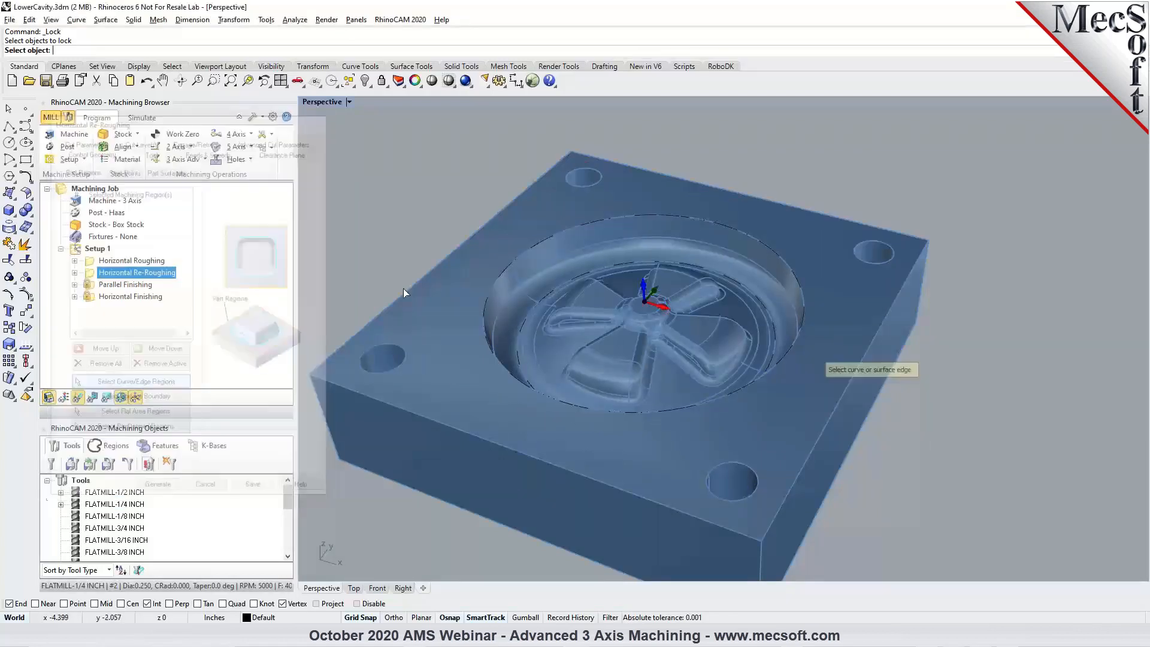
pyautogui.click(507, 267)
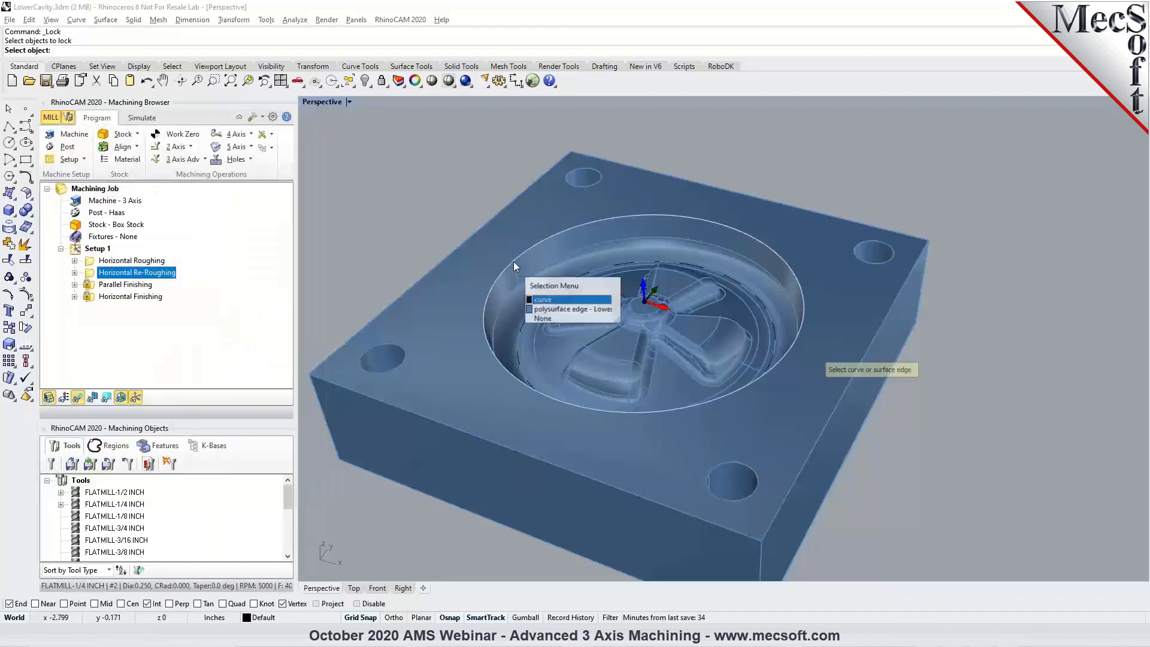
pyautogui.click(545, 301)
pyautogui.press('Return')
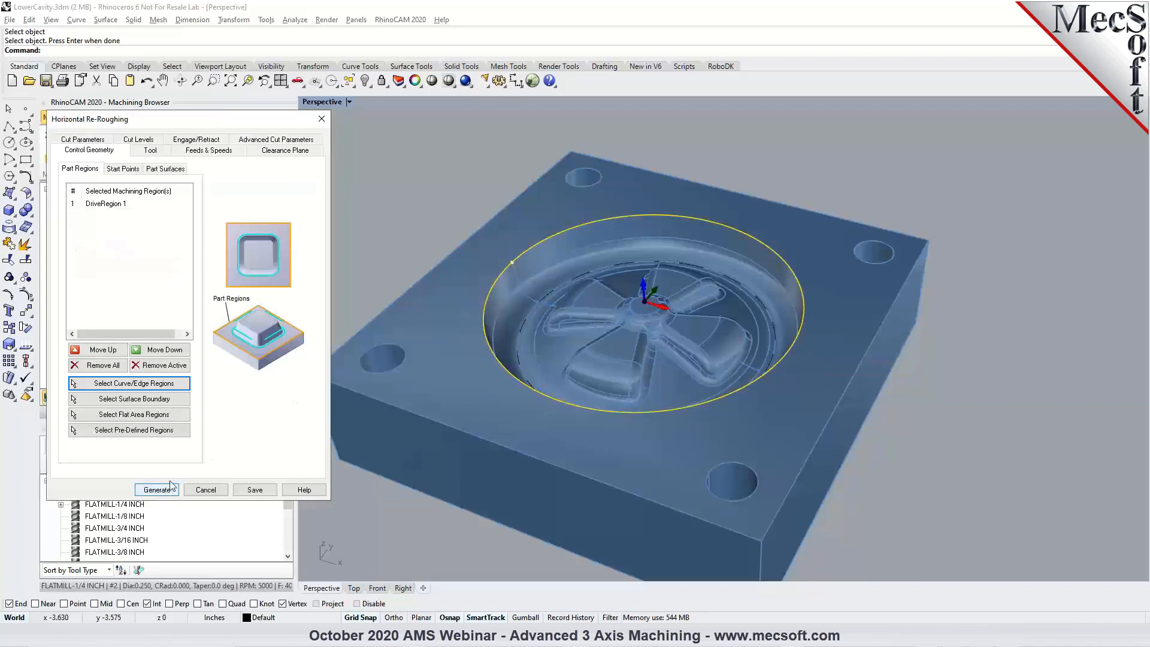
# Set the re-roughing stepdown to a distance of 0.10, save the operation and regenerate its toolpath.
pyautogui.click(138, 139)
pyautogui.click(97, 200)
pyautogui.doubleClick(149, 199)
pyautogui.write('0.10')
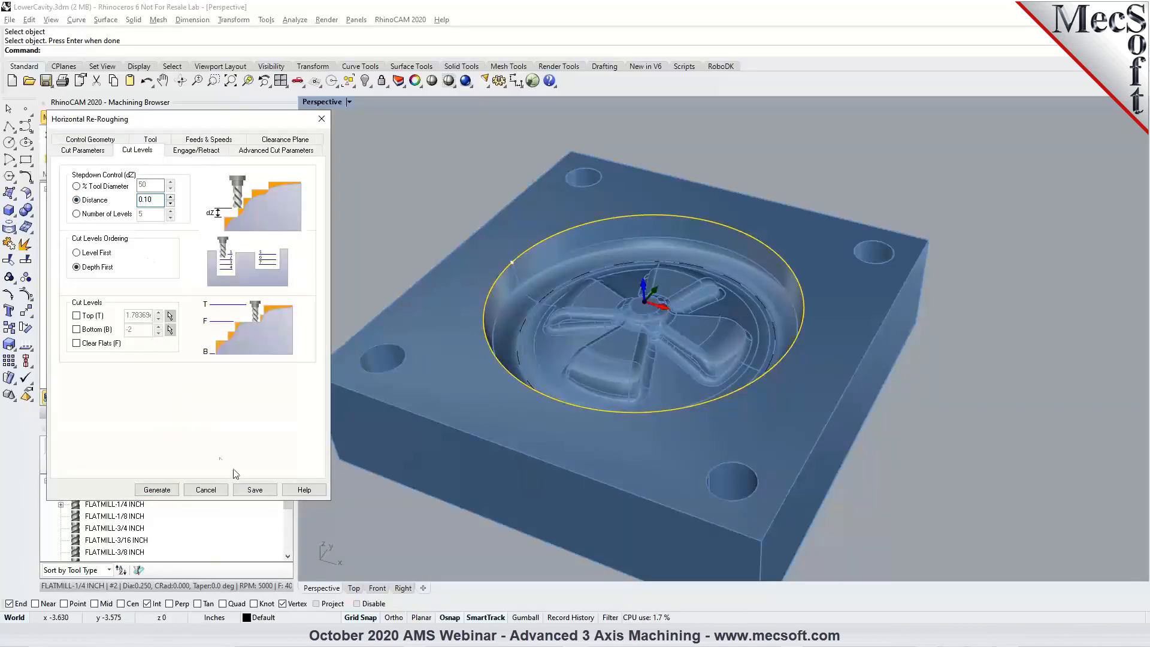
pyautogui.click(254, 490)
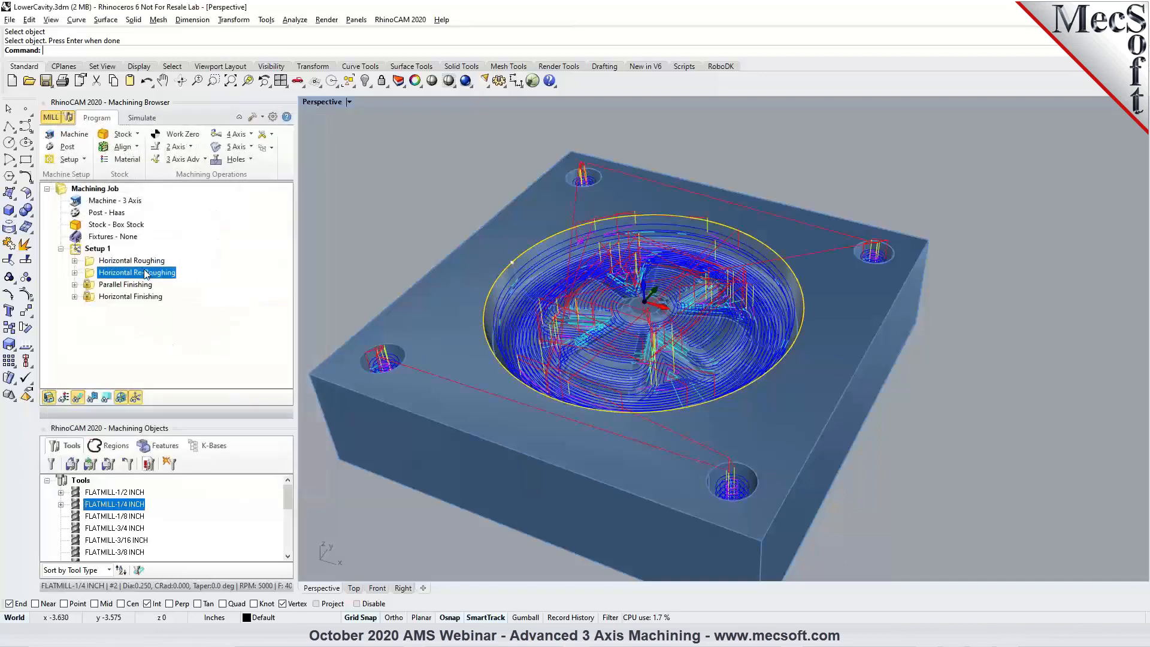
pyautogui.rightClick(151, 274)
pyautogui.click(160, 278)
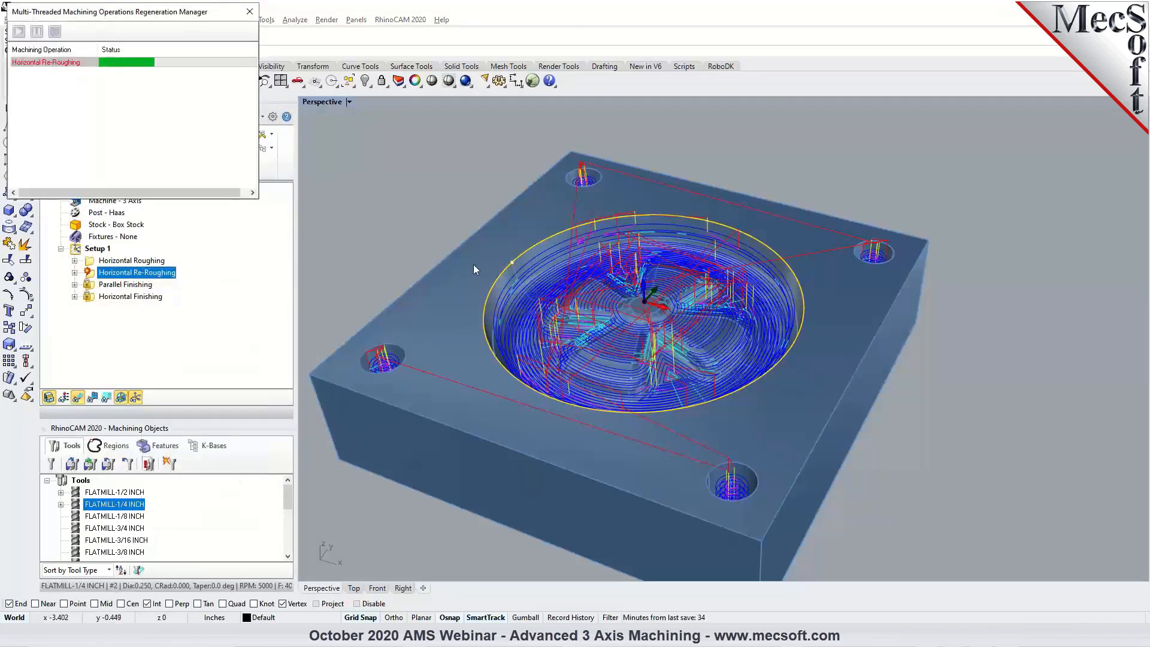
# Examine the regenerated re-roughing toolpath one Z level at a time, from level 3 down to level 11.
pyautogui.scroll(3, 564, 296)
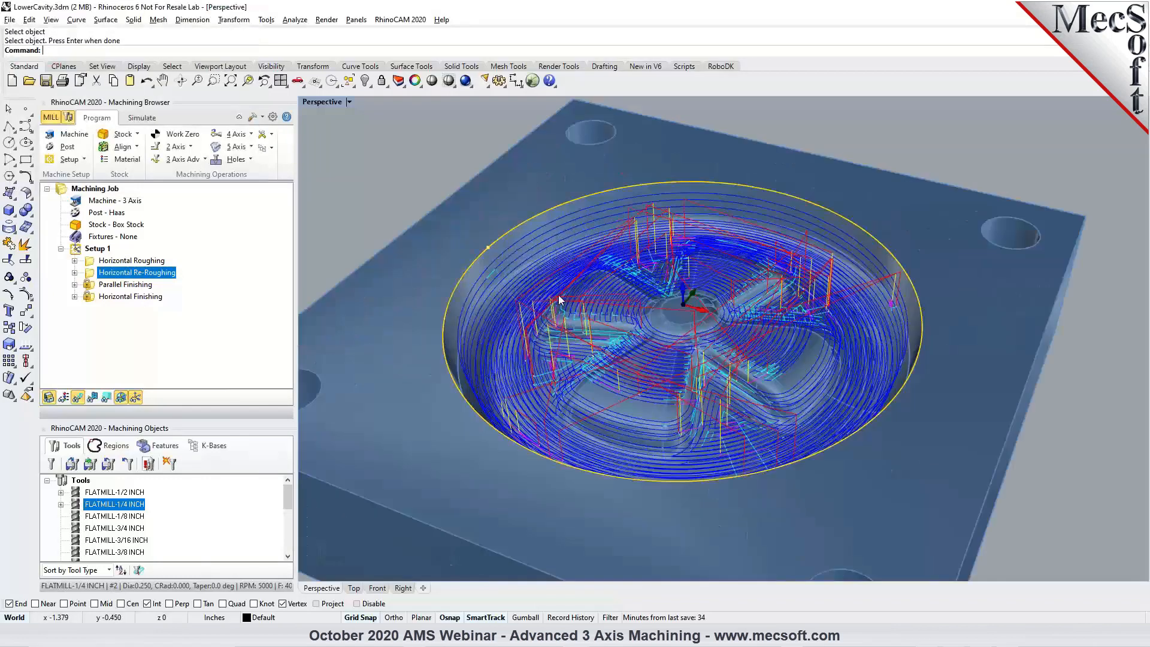
pyautogui.click(106, 397)
pyautogui.click(196, 326)
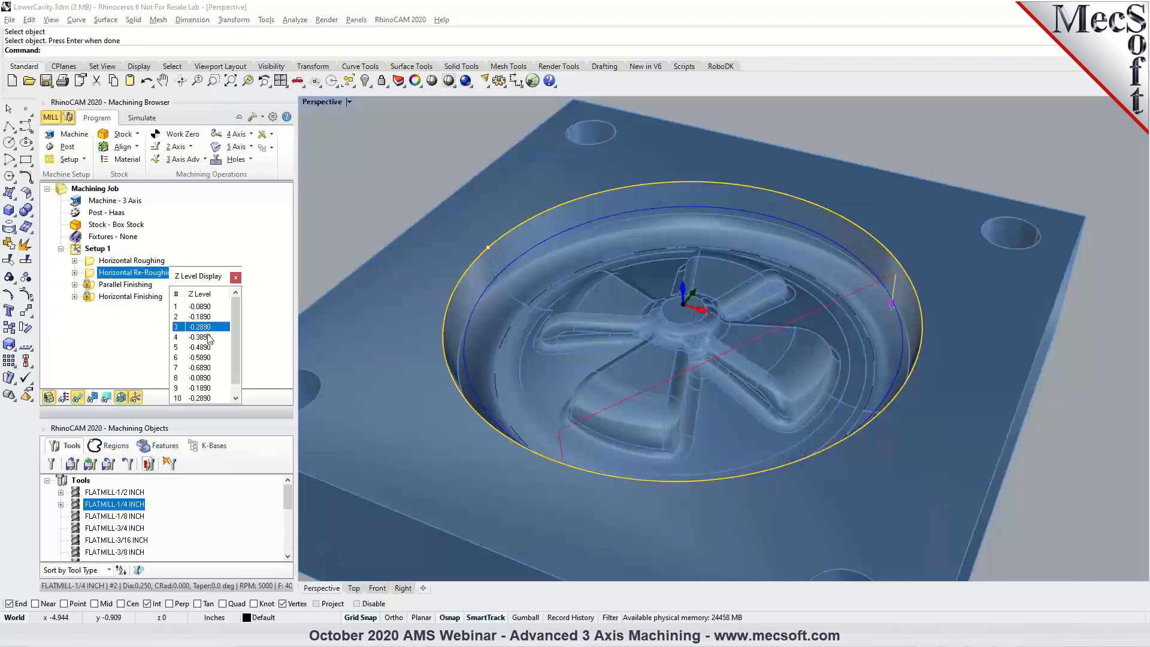
pyautogui.click(207, 337)
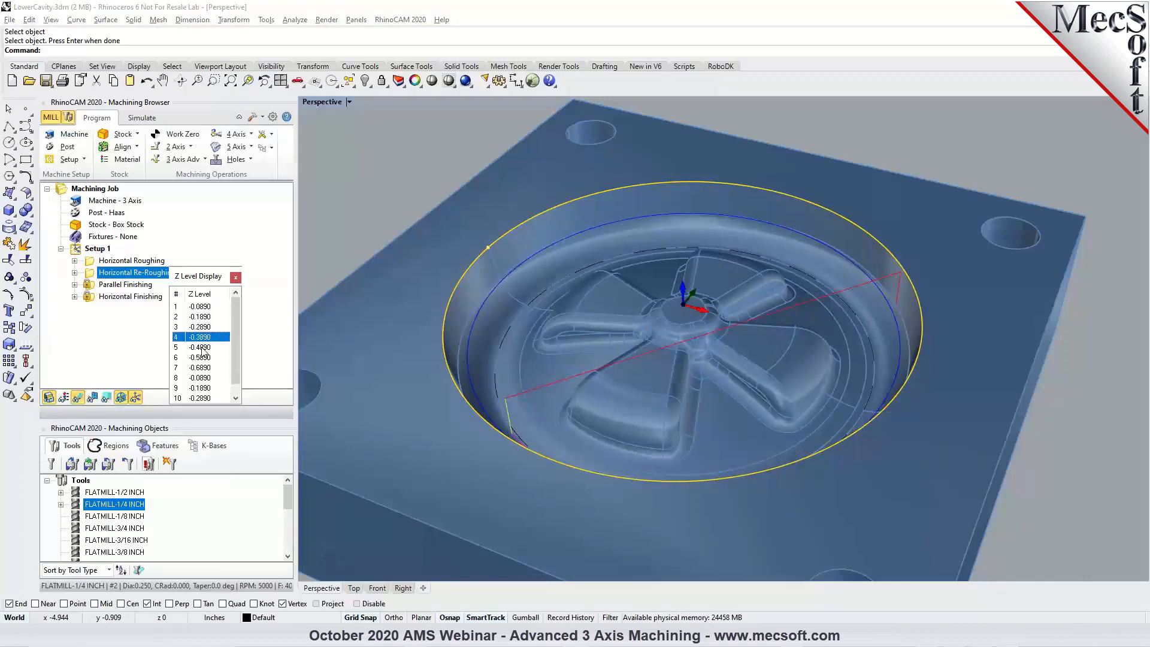
pyautogui.click(203, 349)
pyautogui.click(200, 358)
pyautogui.click(201, 368)
pyautogui.scroll(-1, 202, 379)
pyautogui.click(199, 377)
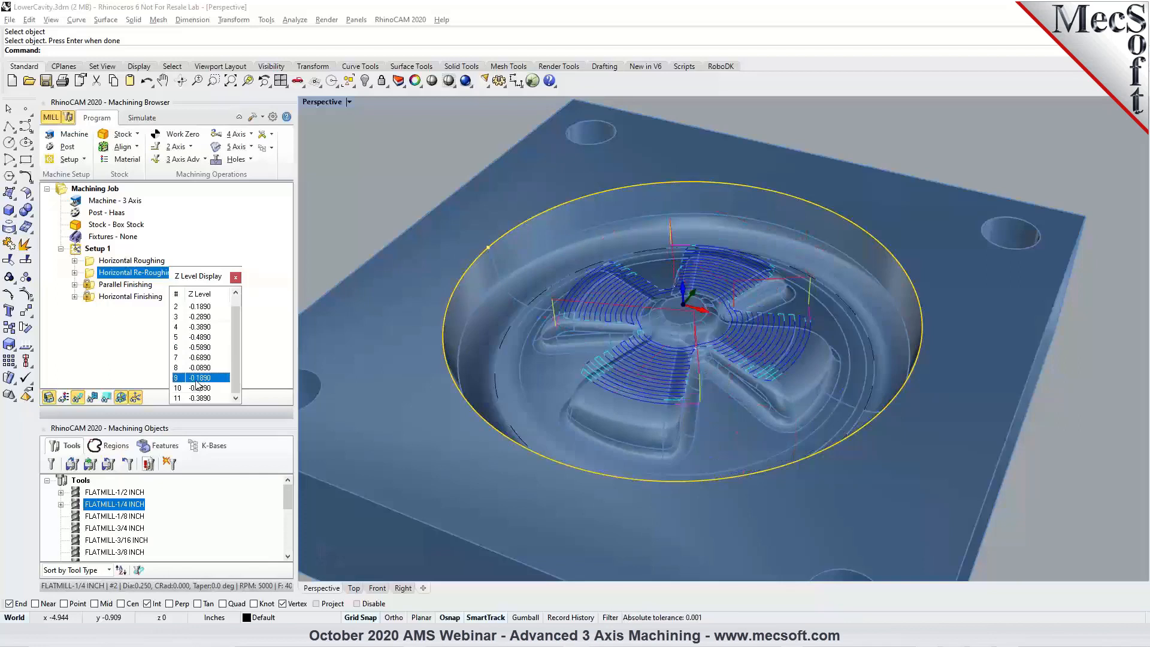
pyautogui.click(198, 389)
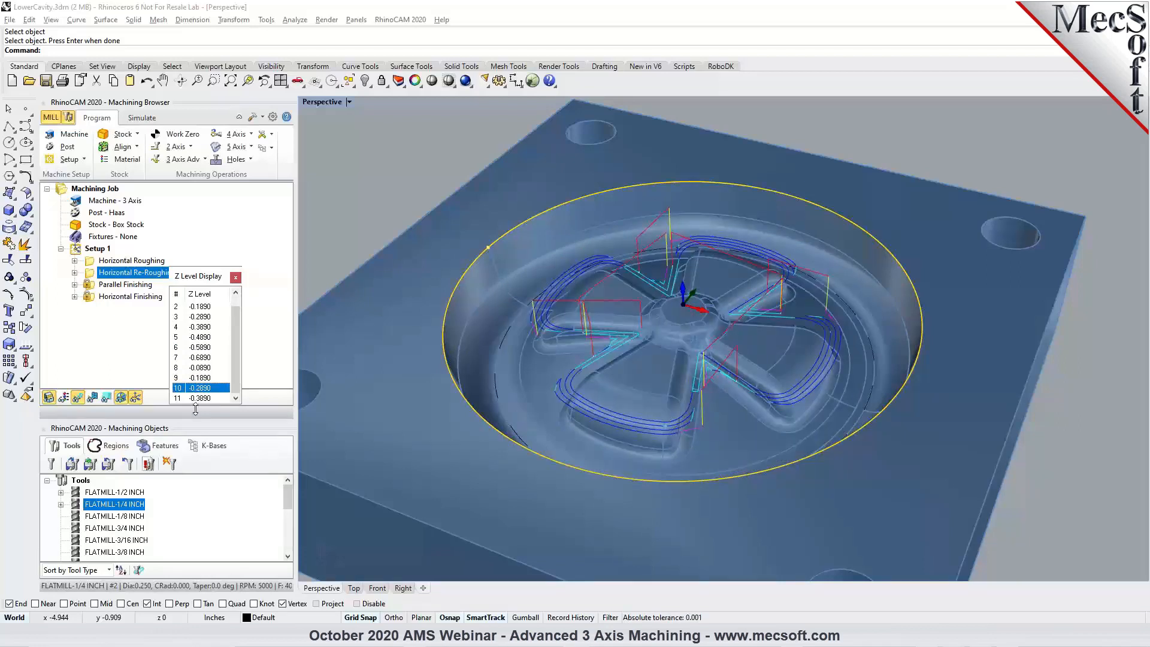
pyautogui.click(197, 399)
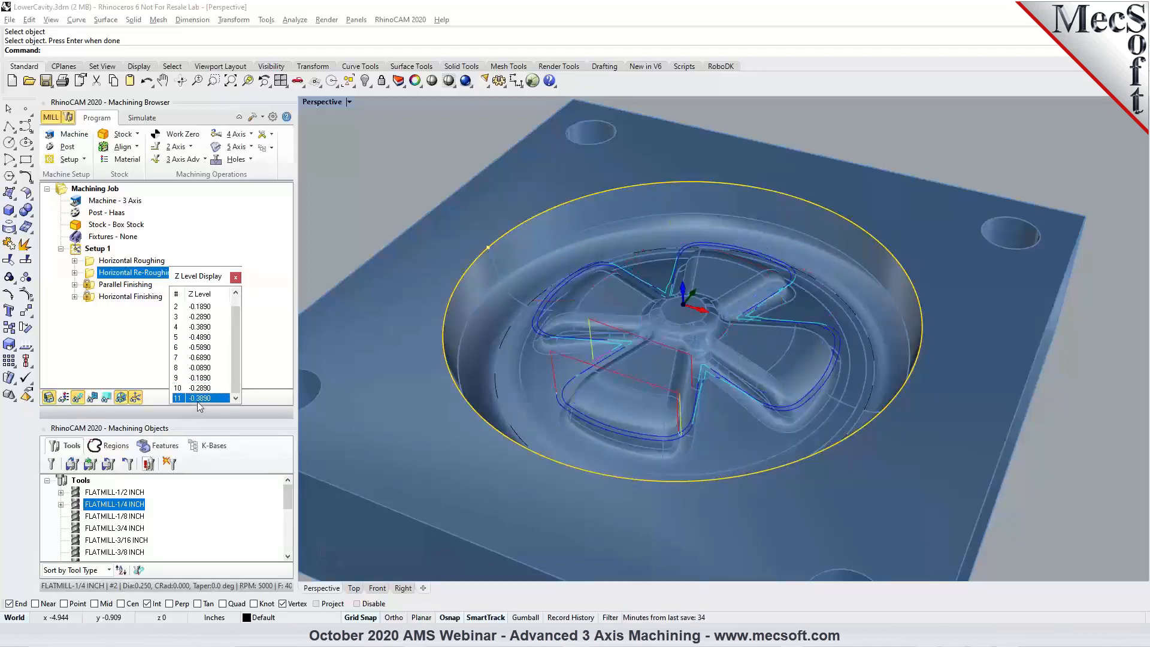
pyautogui.click(235, 278)
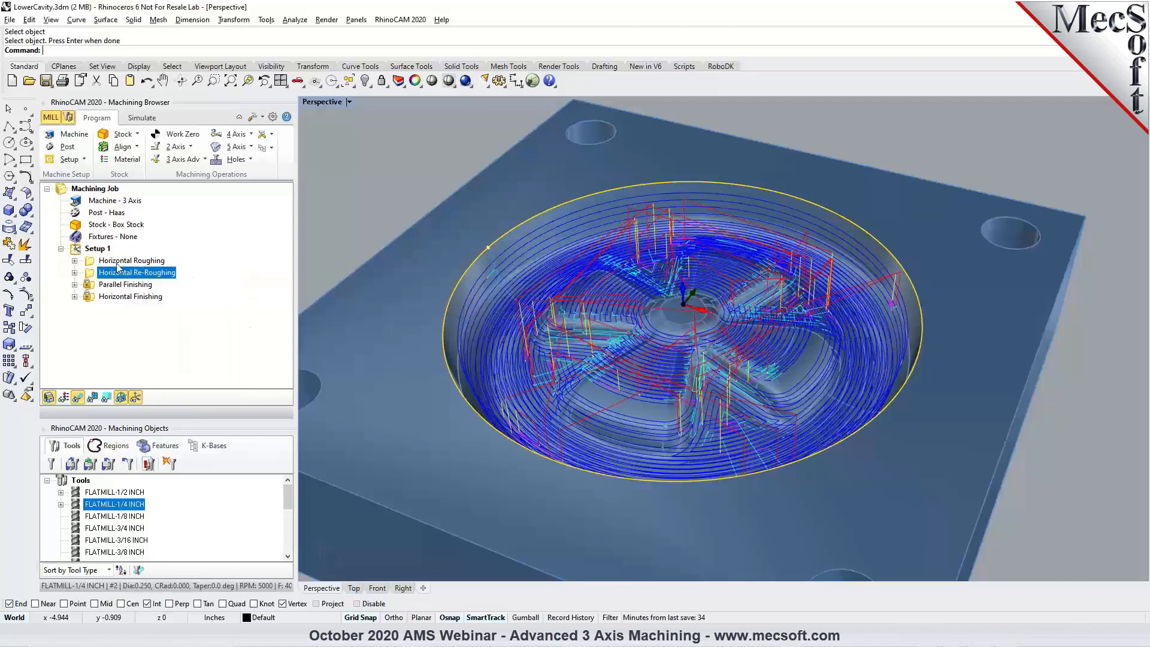
# Simulate material removal for the Horizontal Re-Roughing operation, adjusting the playback speed and running it to the end.
pyautogui.click(143, 118)
pyautogui.click(144, 147)
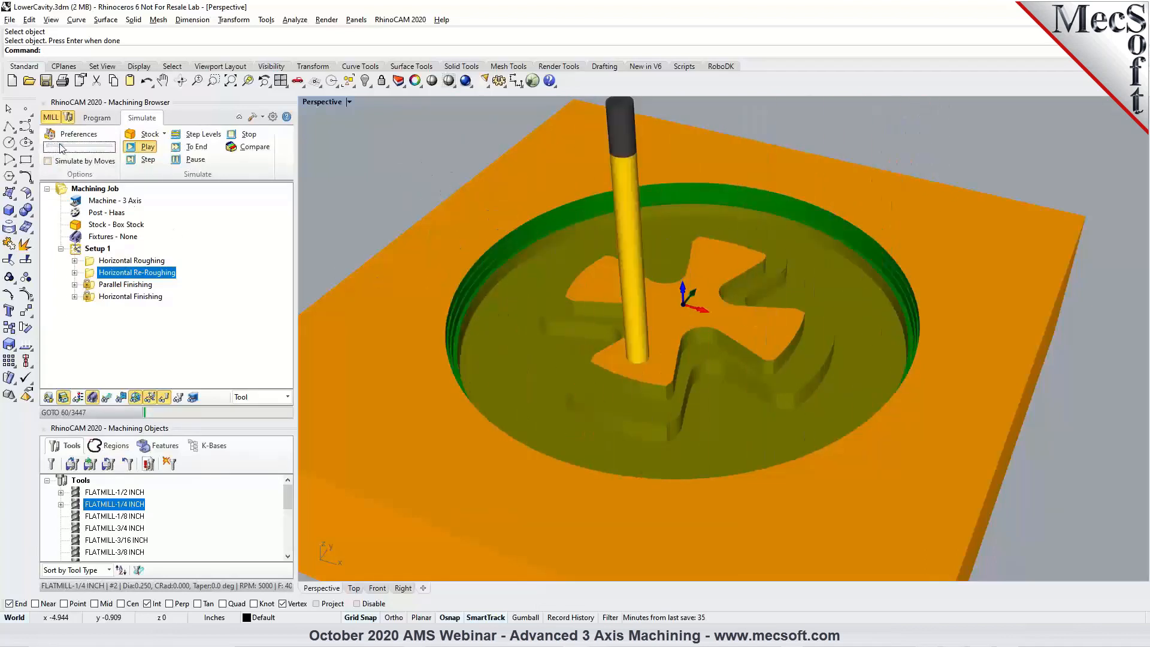
pyautogui.moveTo(60, 145); pyautogui.dragTo(61, 146)
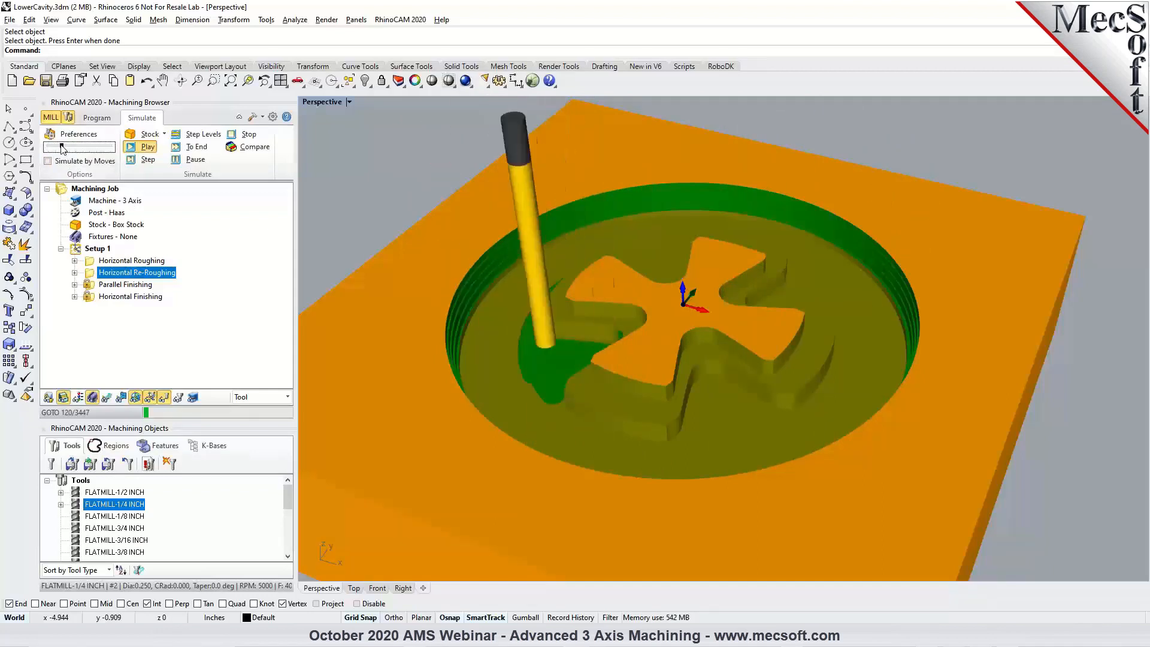
pyautogui.click(187, 150)
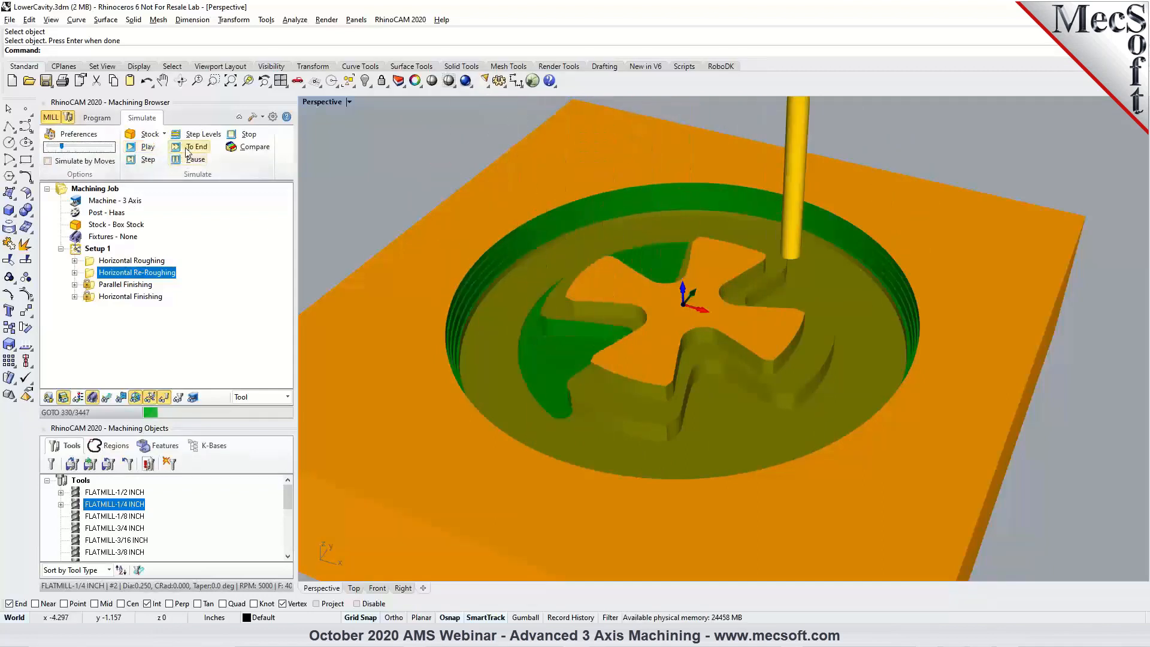
# Compare the simulated stock after Horizontal Roughing with the stock left after Horizontal Re-Roughing.
pyautogui.scroll(2, 724, 340)
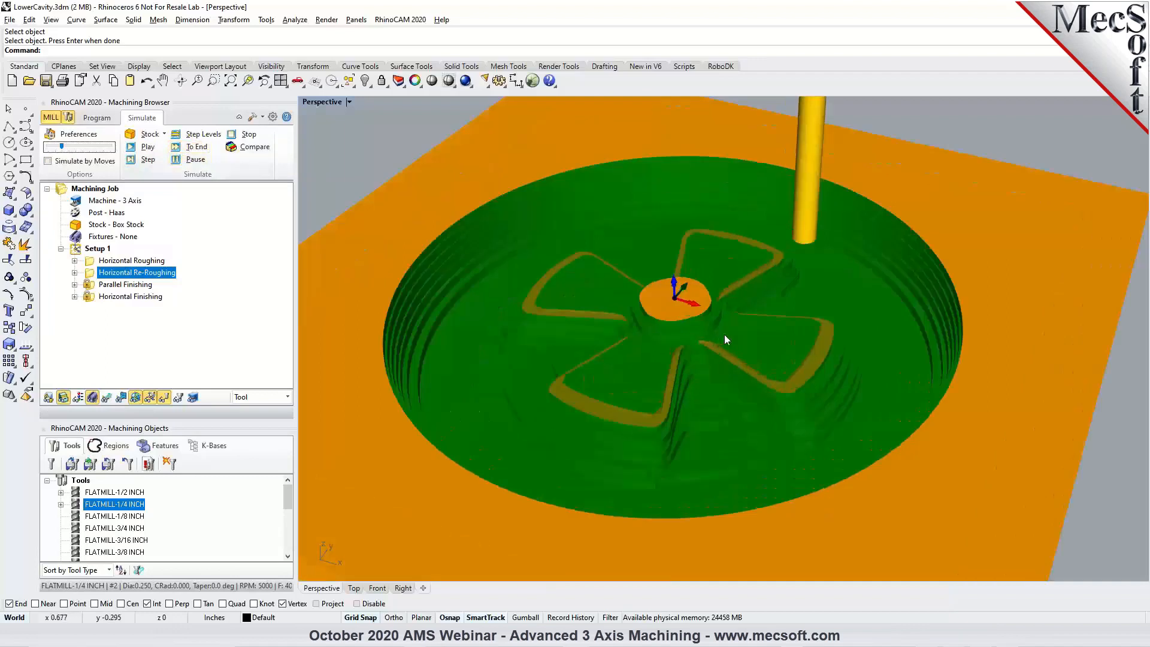
pyautogui.moveTo(717, 332); pyautogui.dragTo(688, 336, button='right')
pyautogui.click(140, 261)
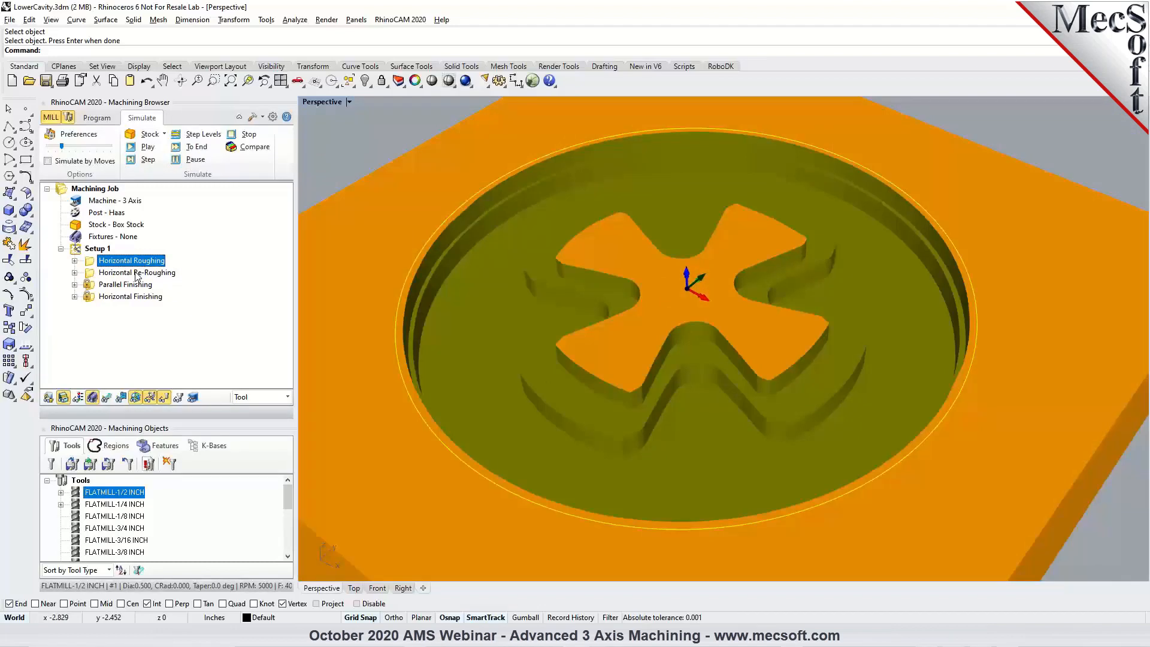
pyautogui.click(137, 273)
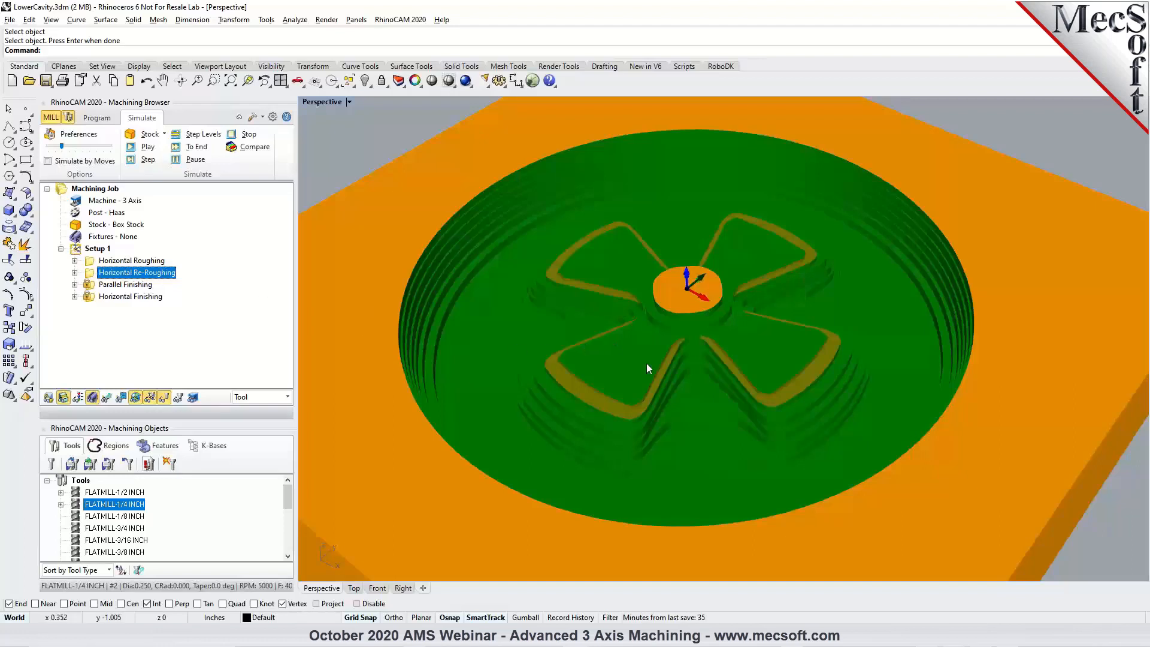
pyautogui.moveTo(647, 368)
pyautogui.mouseDown(button='right')
pyautogui.moveTo(695, 360)
pyautogui.moveTo(663, 367)
pyautogui.mouseUp(button='right')
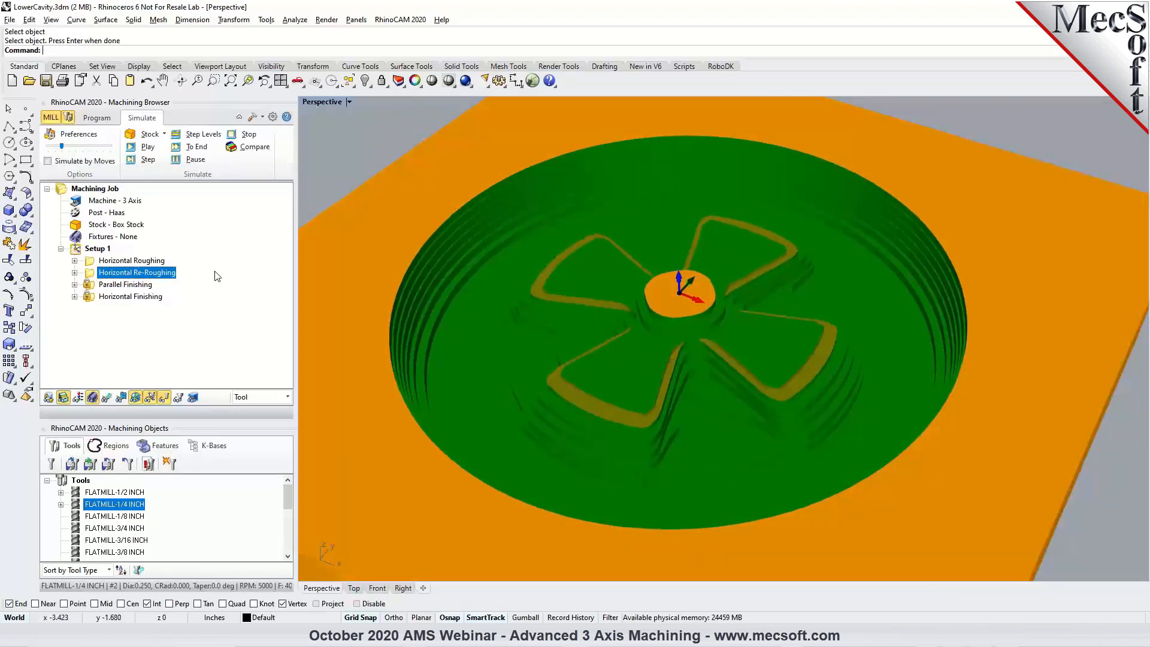
# Review the cut parameters of the Horizontal Re-Roughing operation and leave it without changes.
pyautogui.click(112, 118)
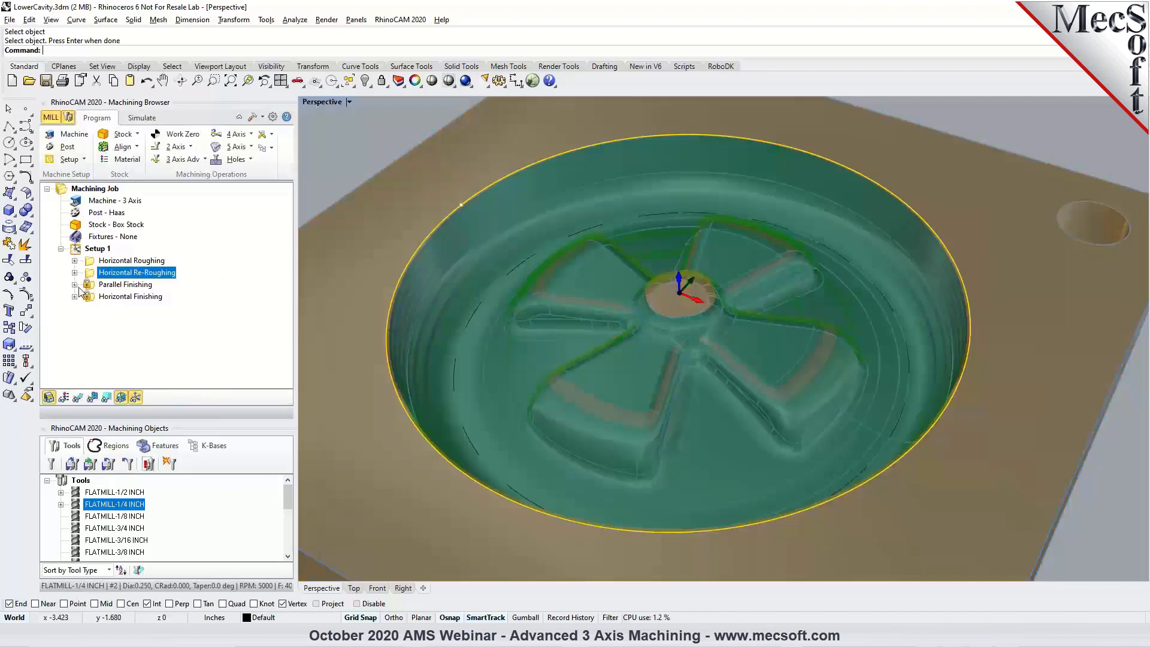
pyautogui.doubleClick(91, 276)
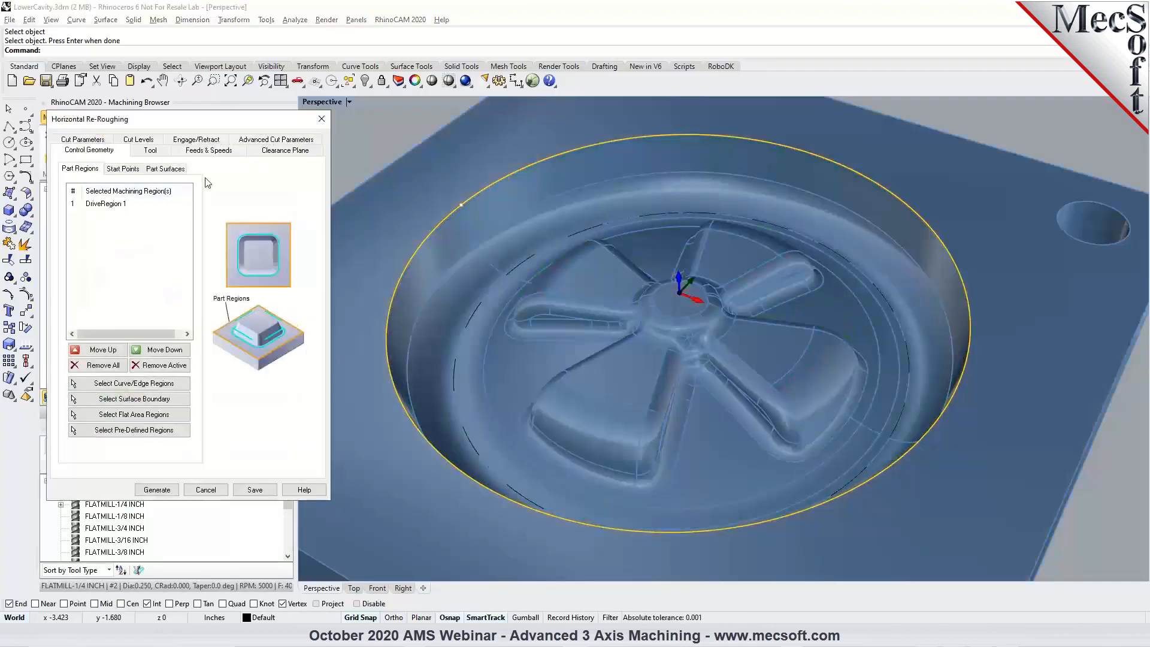
pyautogui.click(106, 140)
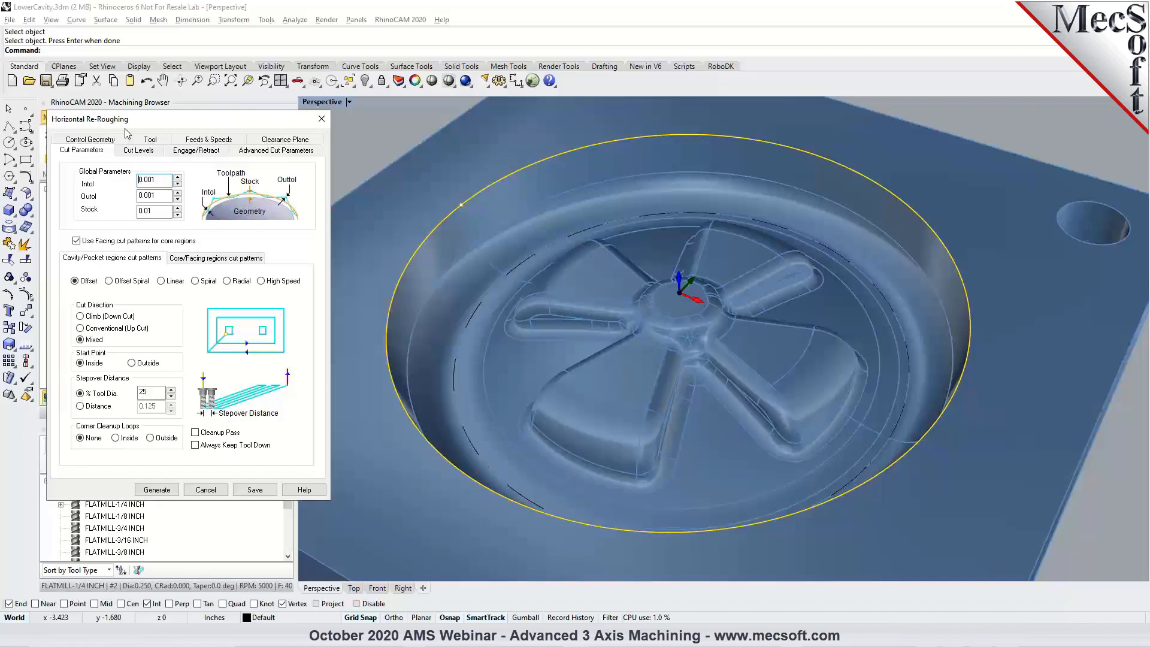
pyautogui.click(206, 490)
# Examine the uncut material on the central hub by comparing the simulated stock with the part model.
pyautogui.moveTo(697, 375); pyautogui.dragTo(693, 364, button='right')
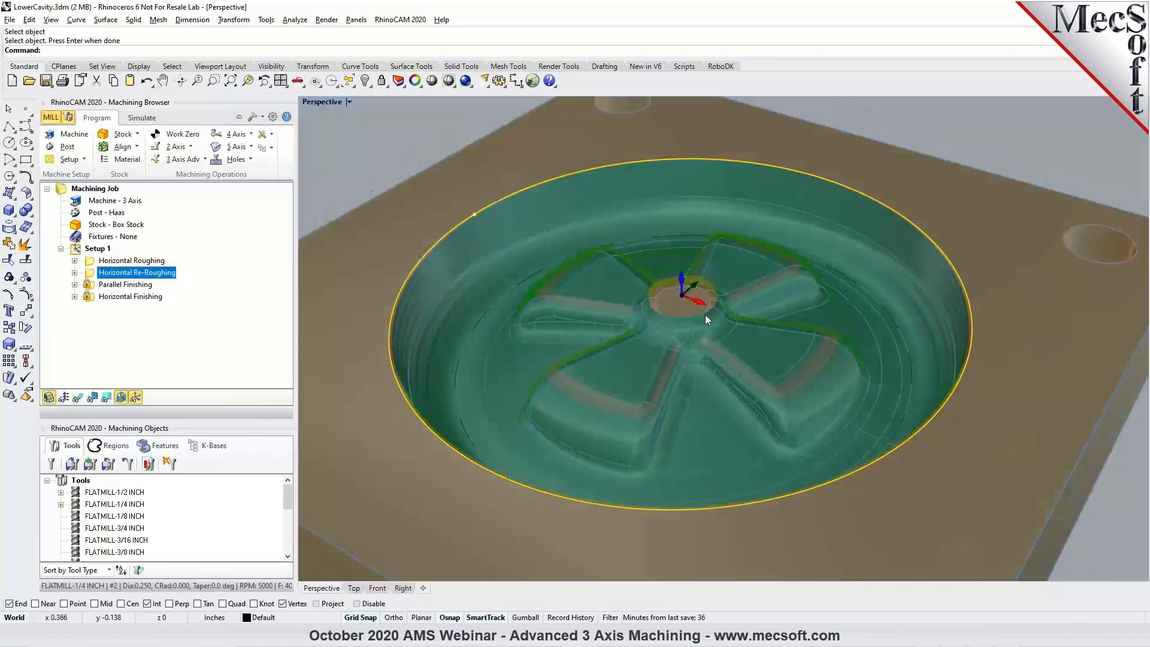
pyautogui.click(142, 119)
pyautogui.scroll(5, 652, 350)
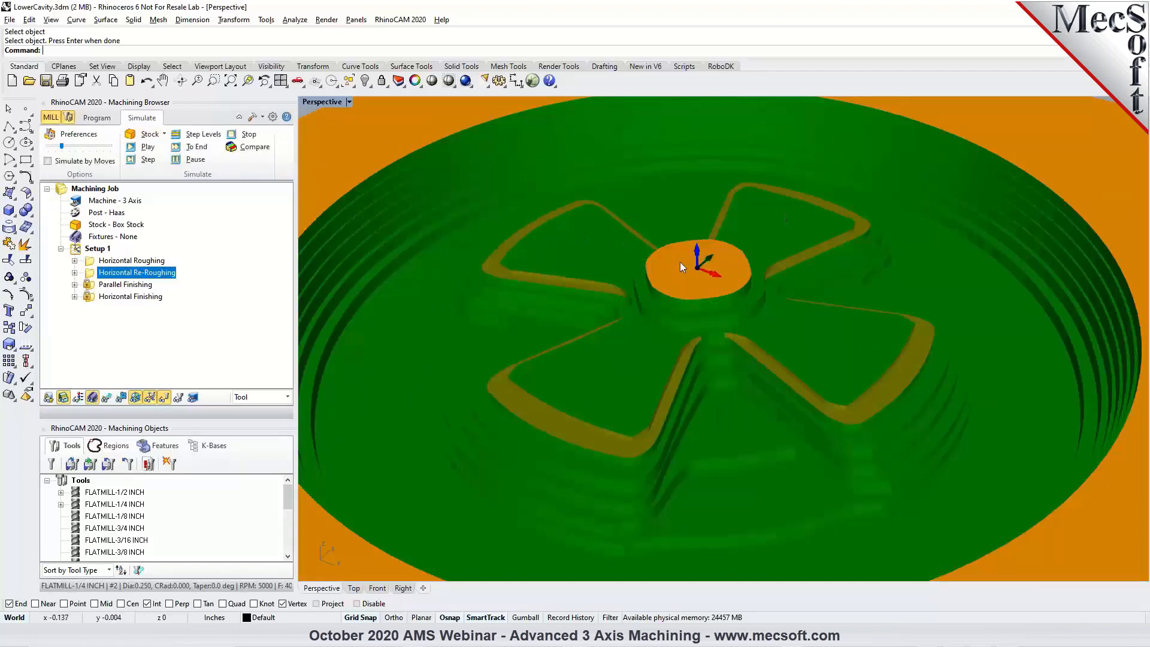
pyautogui.click(97, 119)
pyautogui.moveTo(686, 271); pyautogui.dragTo(611, 340, button='right')
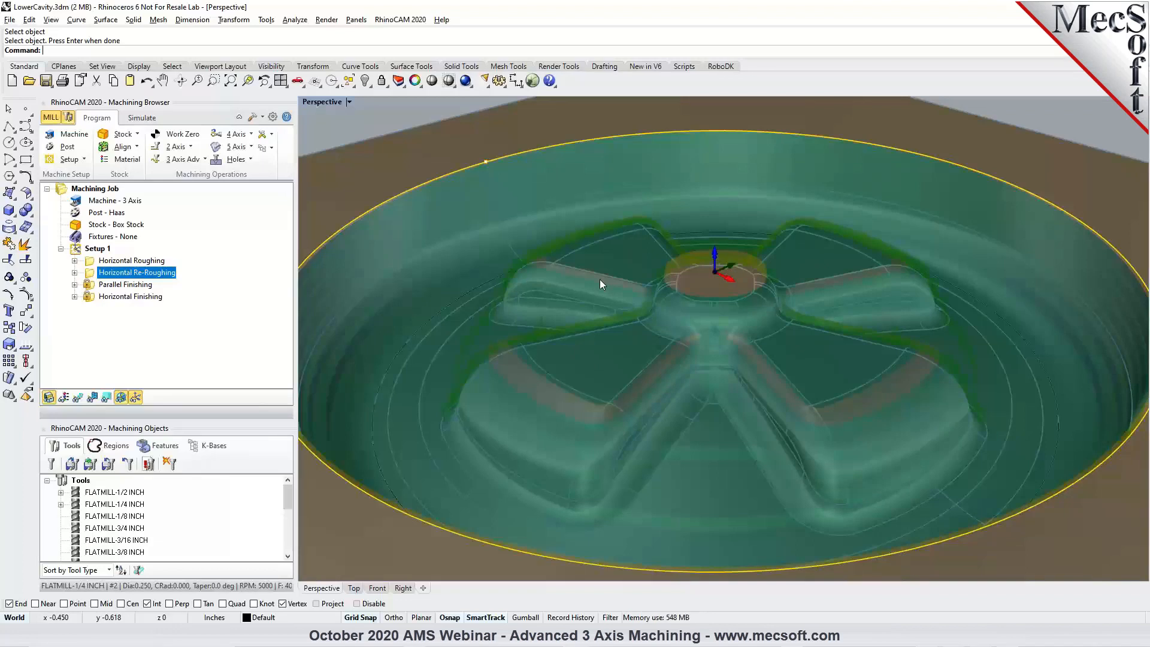
# Review the cut levels of the Horizontal Re-Roughing operation, including the Clear Flats option, and leave it without changes.
pyautogui.doubleClick(94, 275)
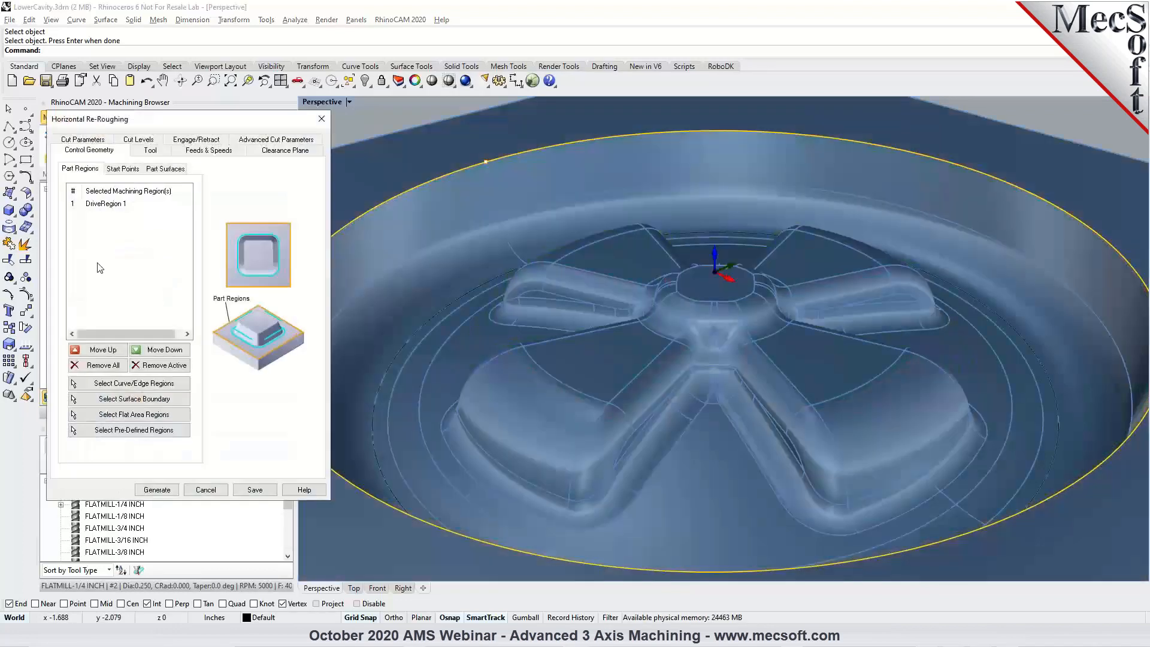
pyautogui.click(137, 140)
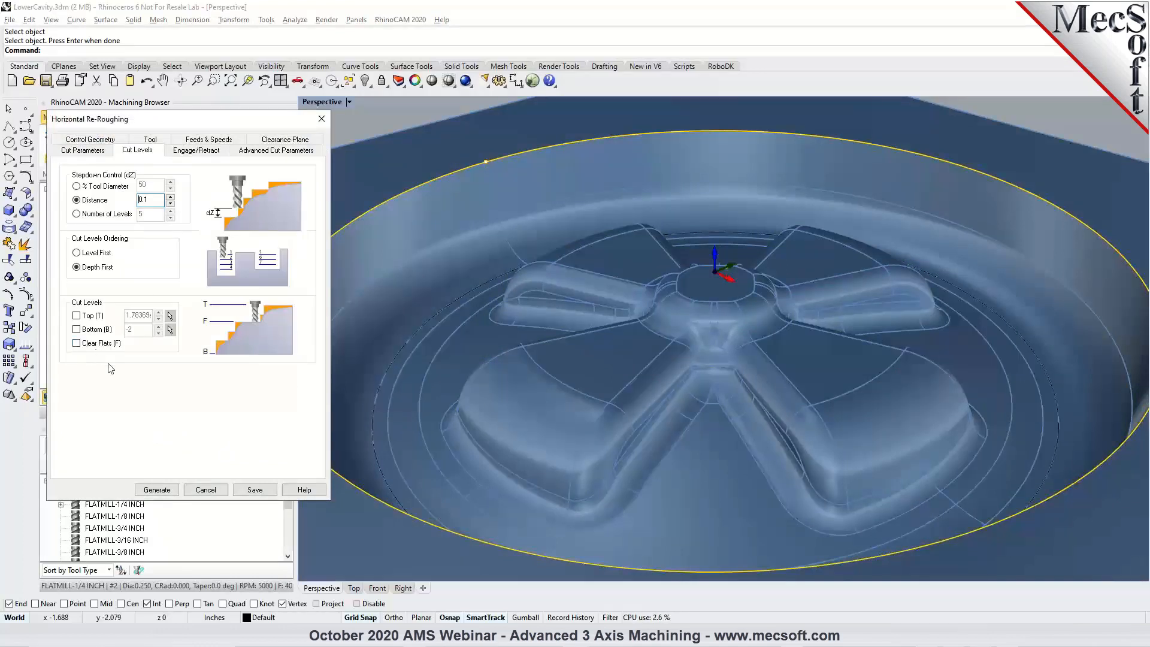
pyautogui.click(206, 489)
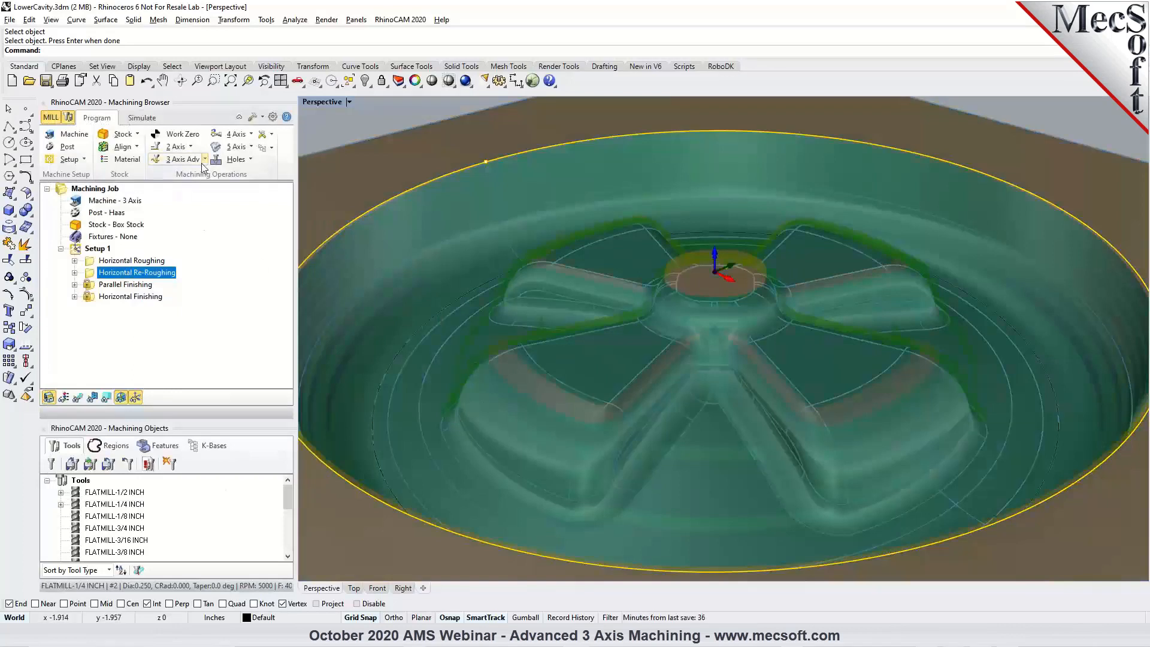
# Start a 3-axis Clear Flats operation and check its drive region, 1/4 inch flat mill, feeds and speeds, and clearance plane.
pyautogui.click(182, 159)
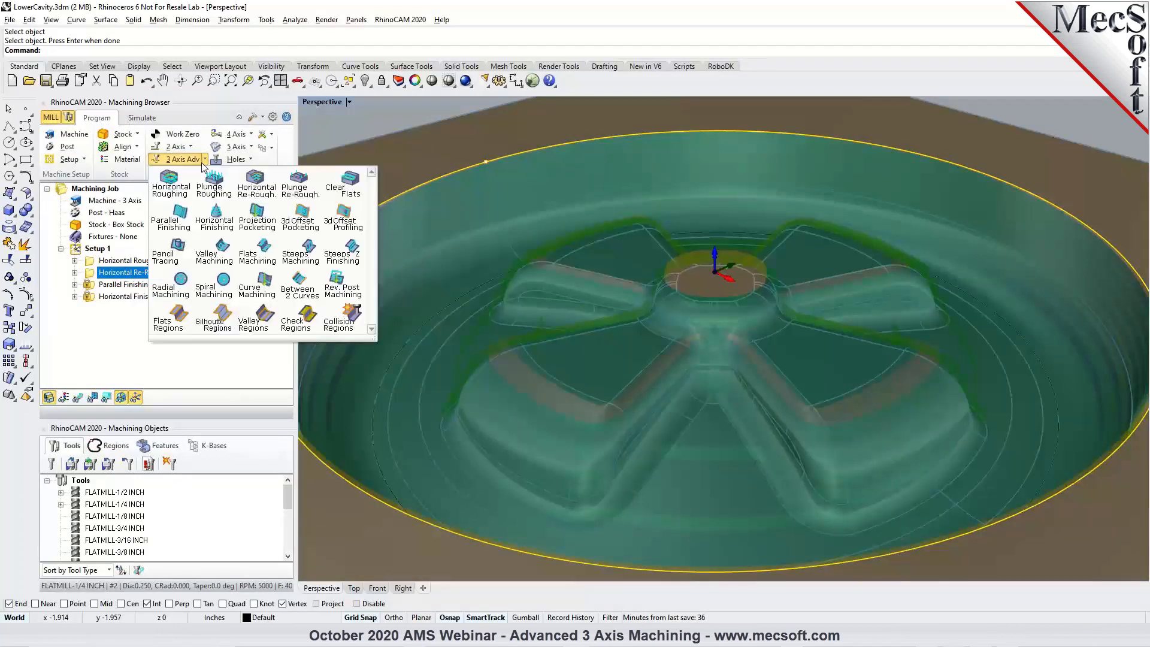
pyautogui.click(344, 193)
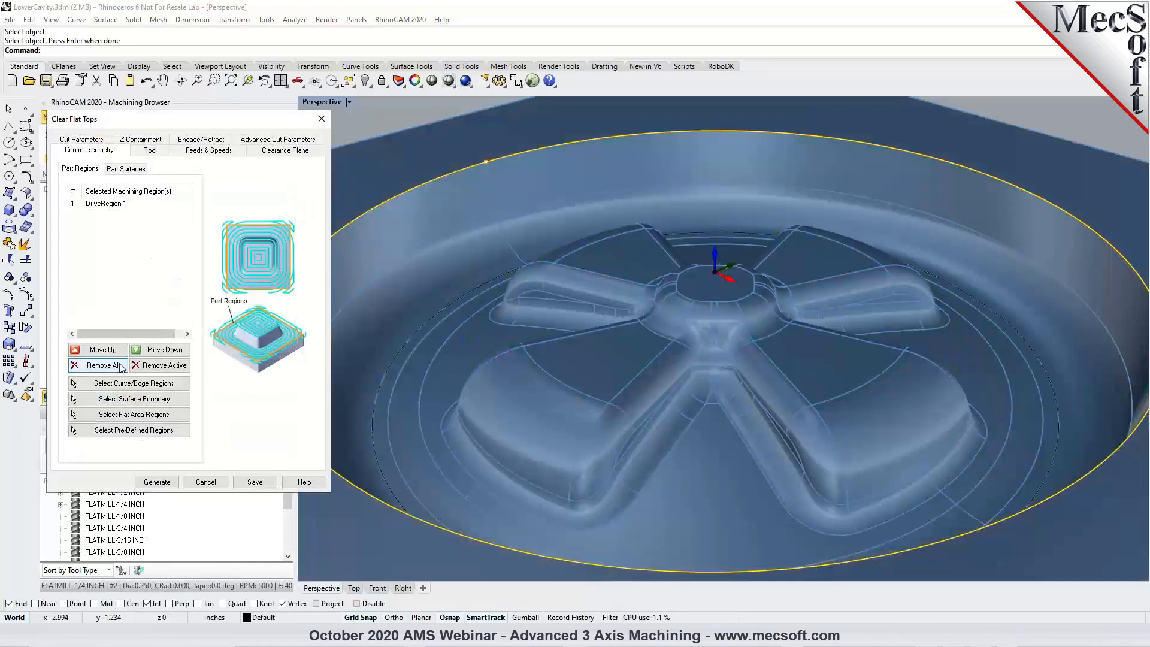
pyautogui.click(111, 205)
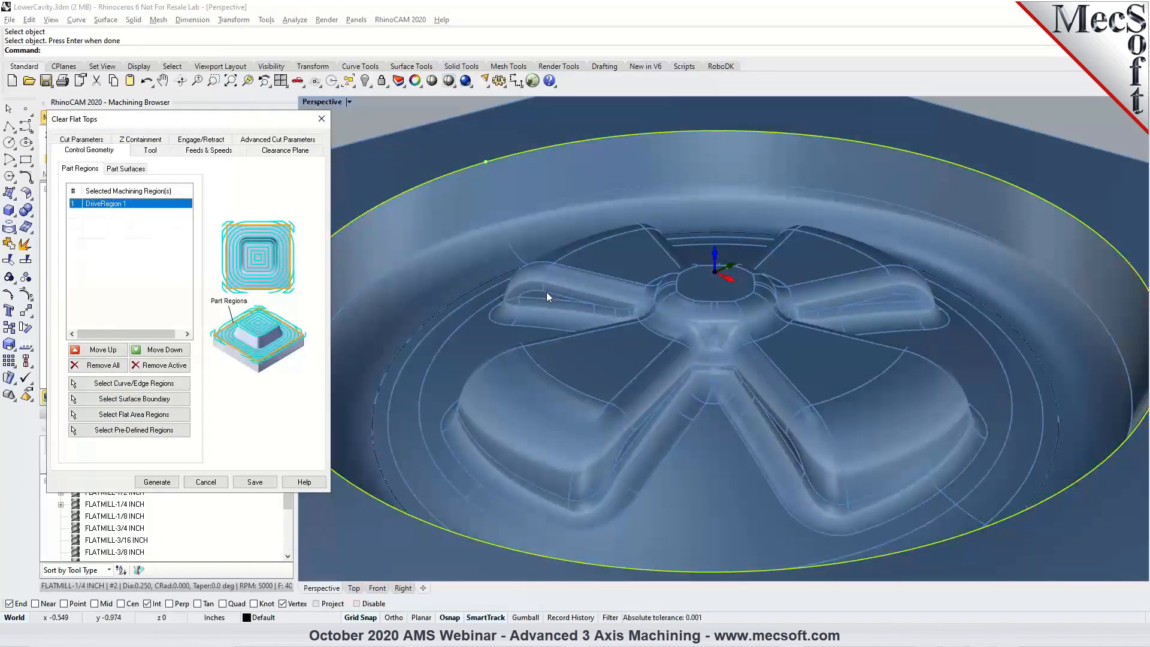
pyautogui.click(150, 150)
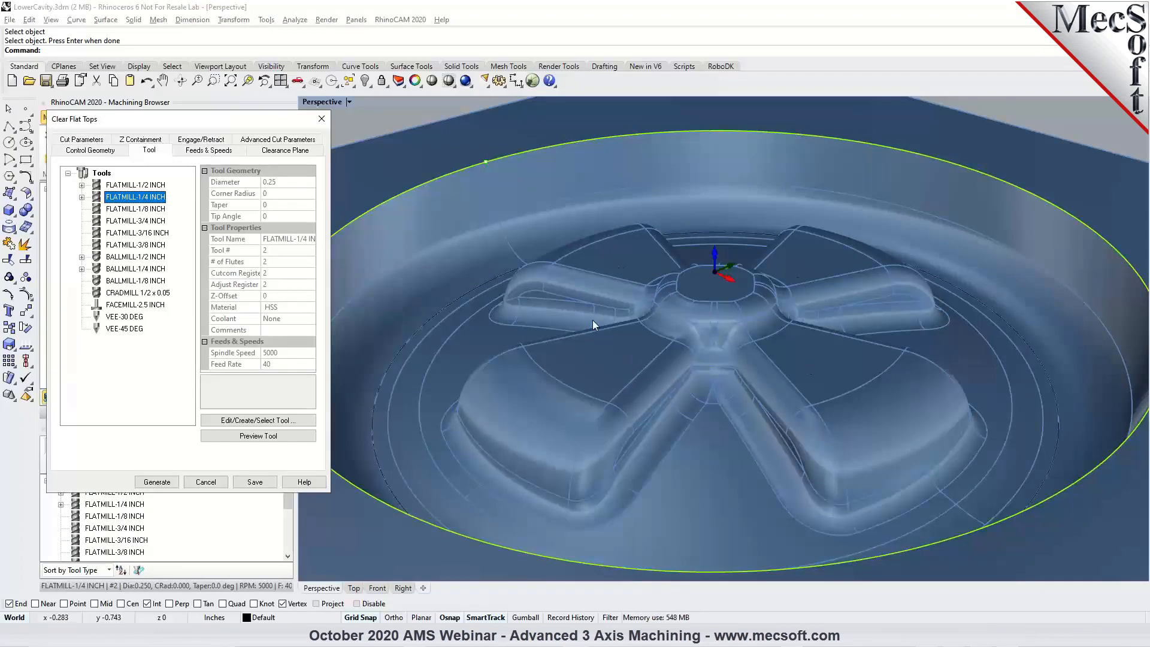
pyautogui.click(205, 152)
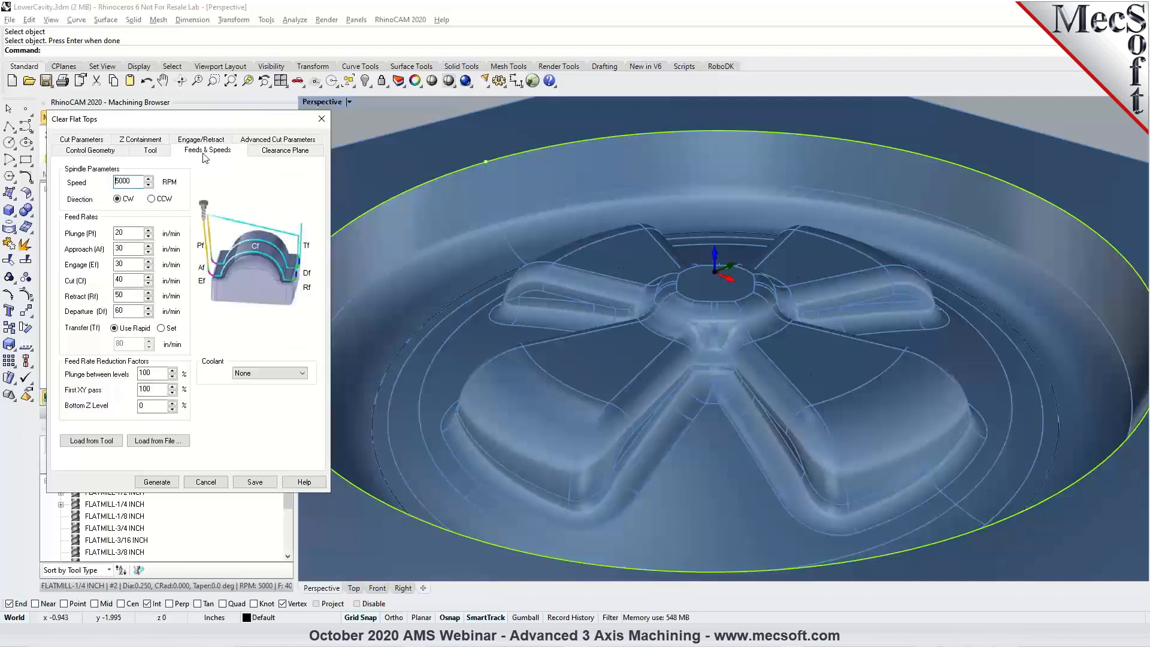
pyautogui.click(285, 151)
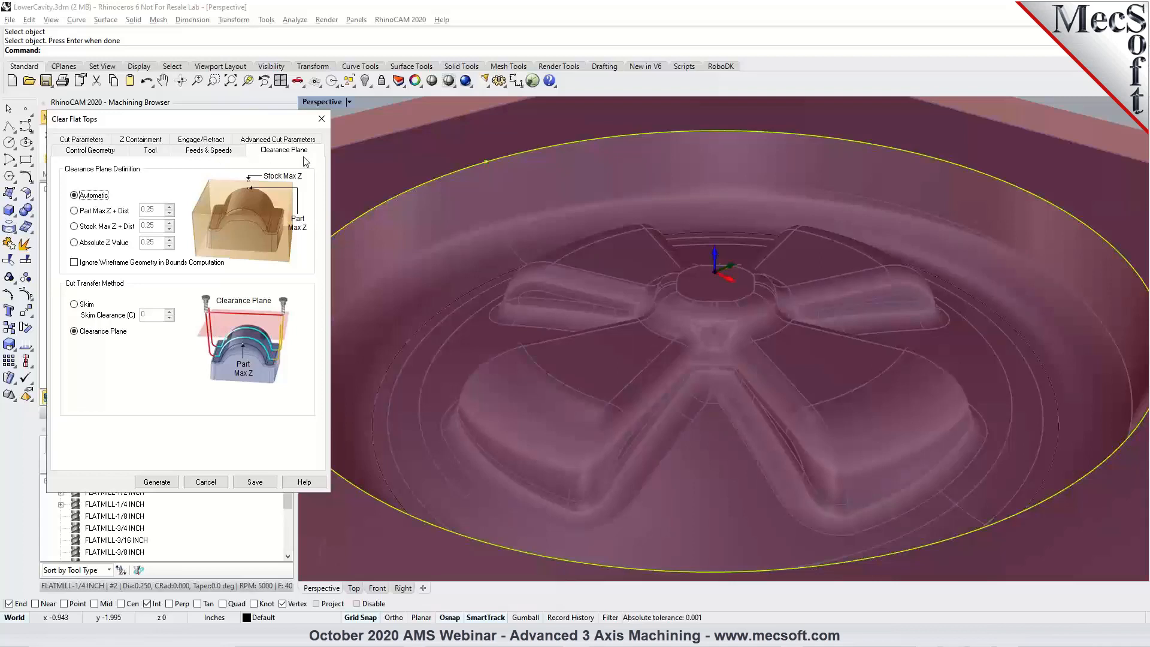
# Set the Clear Flat Tops inner and outer tolerances to 0.001 and the remaining stock to 0.
pyautogui.click(99, 141)
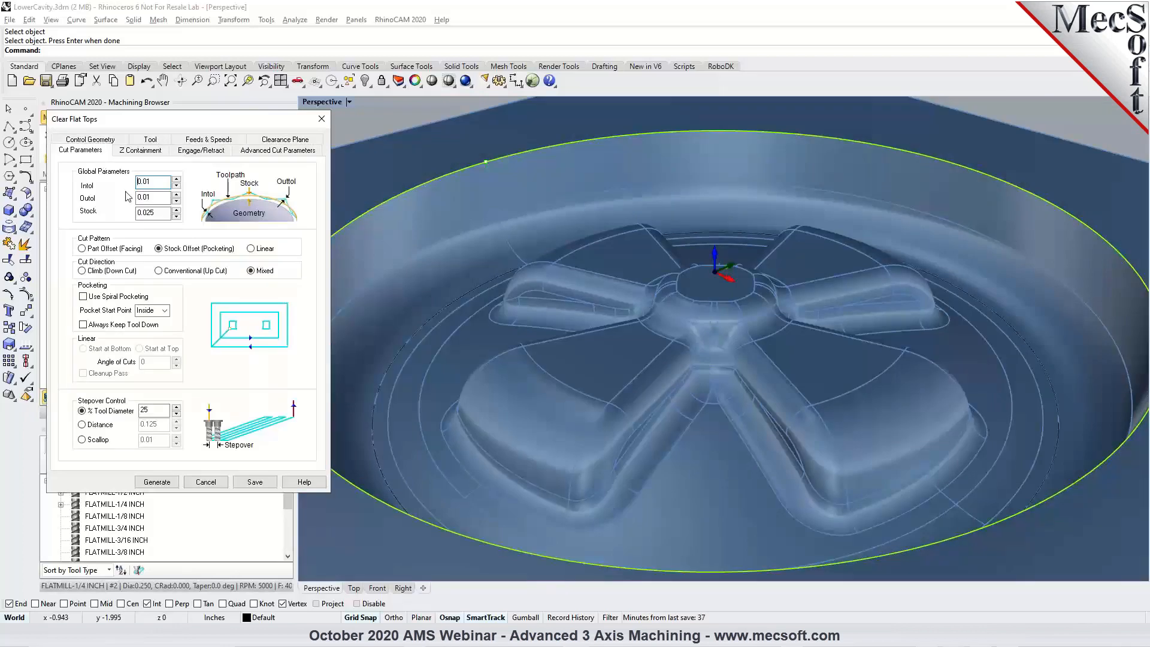
pyautogui.write('0')
pyautogui.click(148, 198)
pyautogui.write('0')
pyautogui.doubleClick(146, 212)
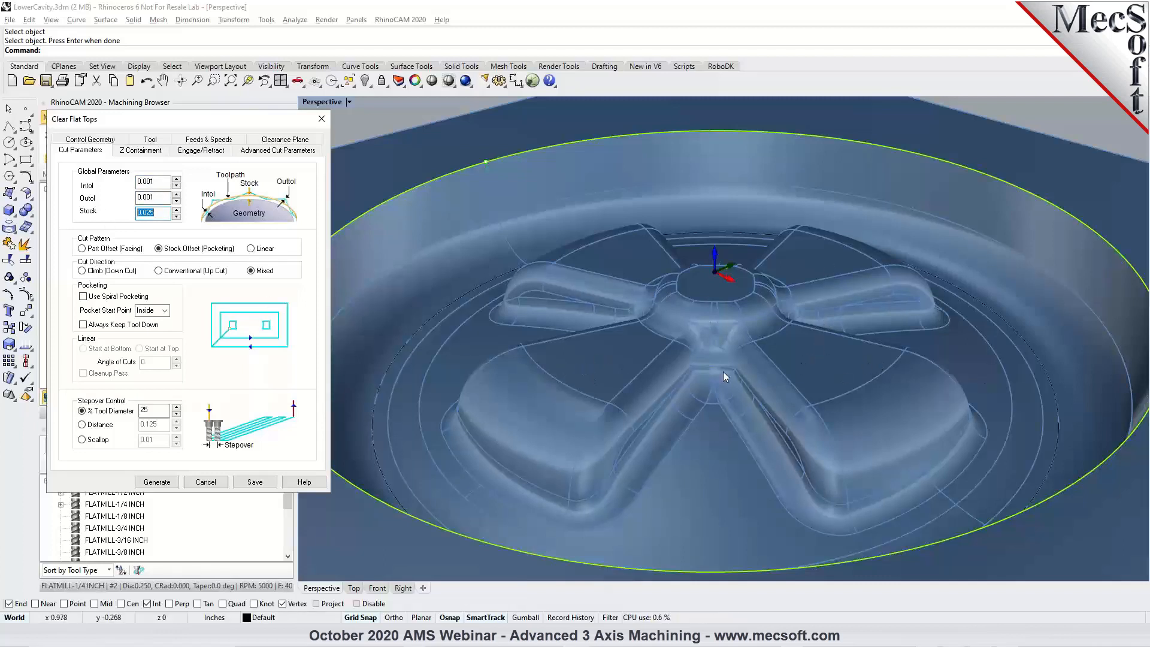
pyautogui.click(155, 213)
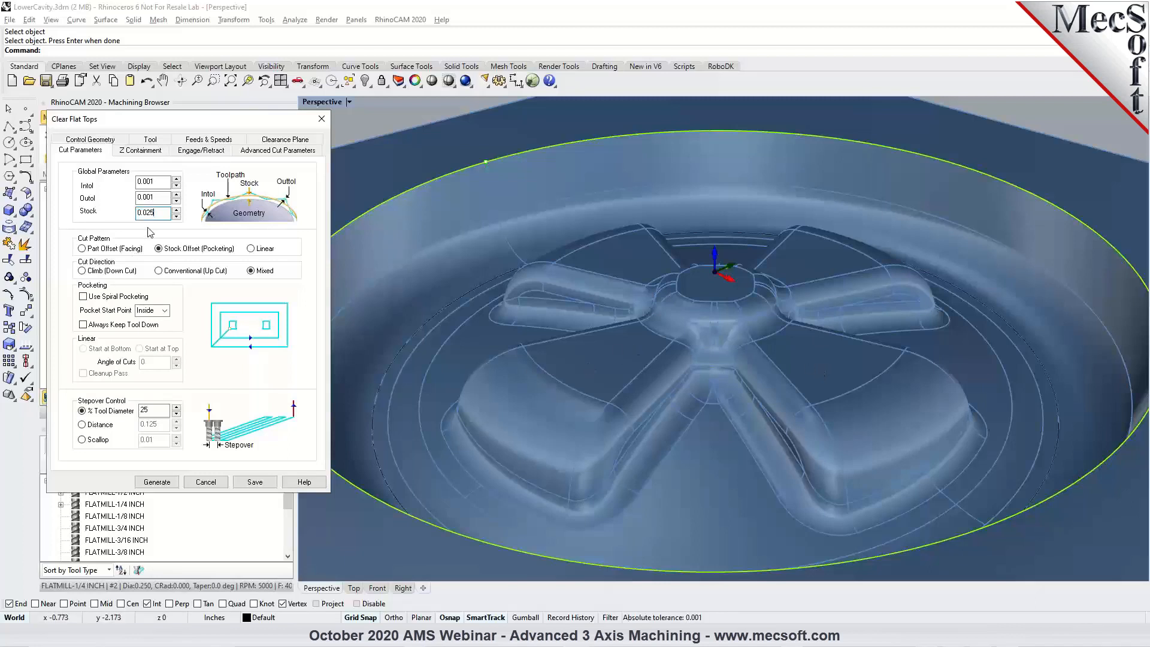
pyautogui.doubleClick(158, 214)
pyautogui.write('0')
# Enable the top Z containment limit for the Clear Flat Tops operation and set it to 0.01.
pyautogui.click(146, 153)
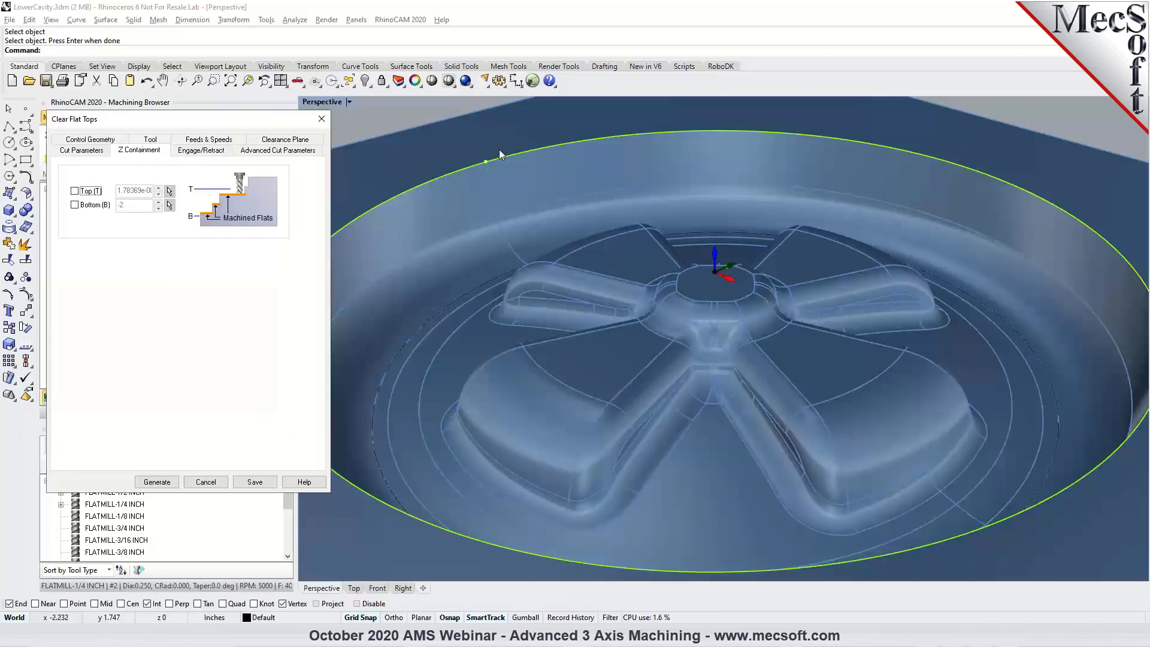
pyautogui.click(74, 190)
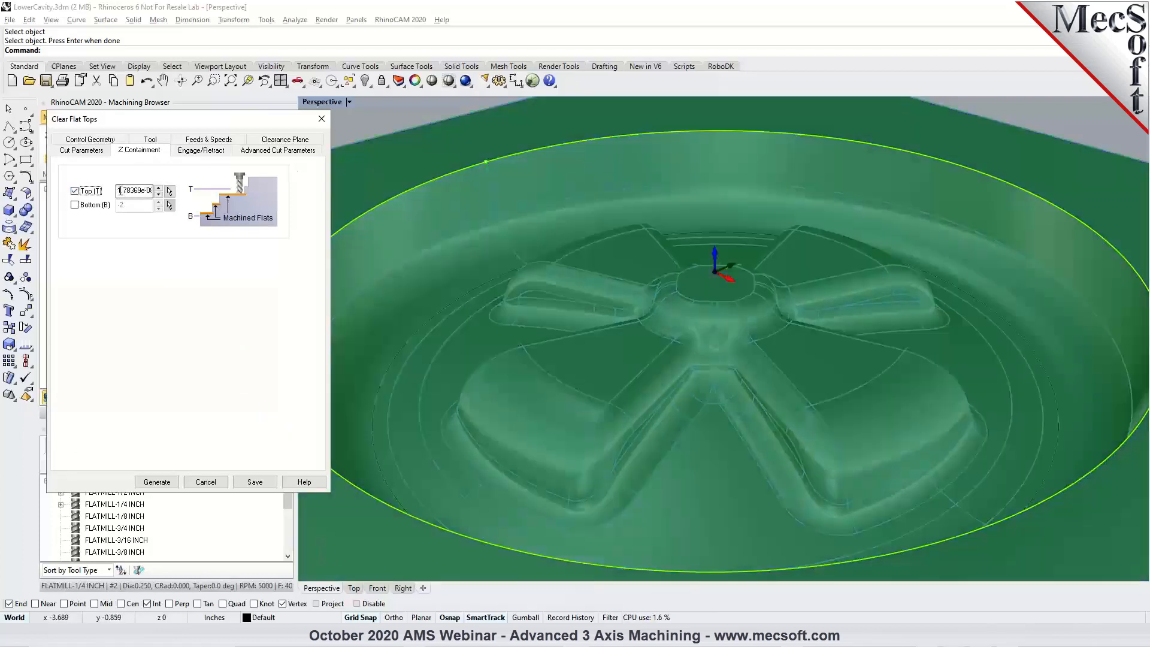
pyautogui.doubleClick(123, 191)
pyautogui.write('0')
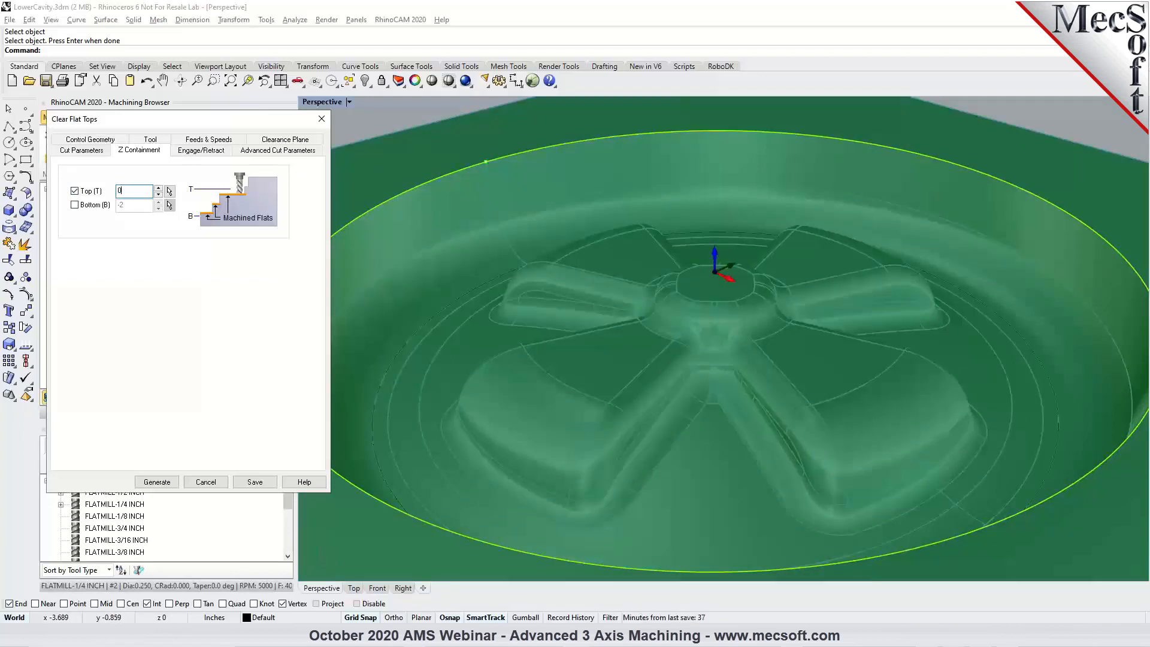
pyautogui.write('.01')
# Check the engage and retract settings, set the arc fitting tolerance to 0.002, and generate the Clear Flat Tops toolpath.
pyautogui.click(200, 151)
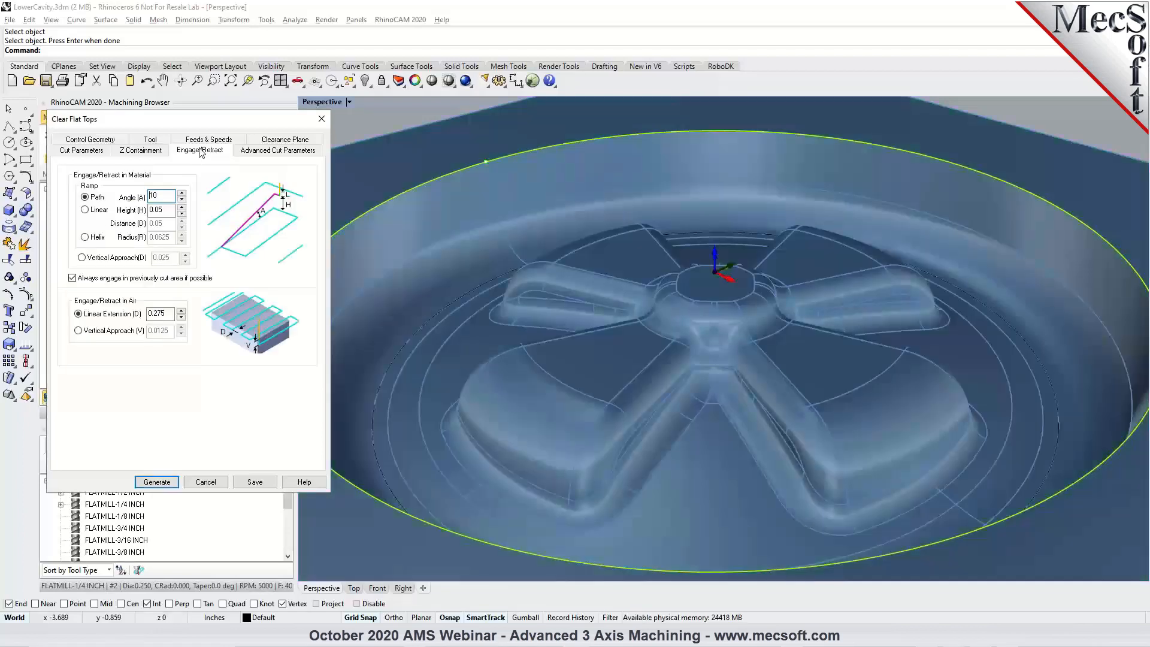
pyautogui.click(256, 151)
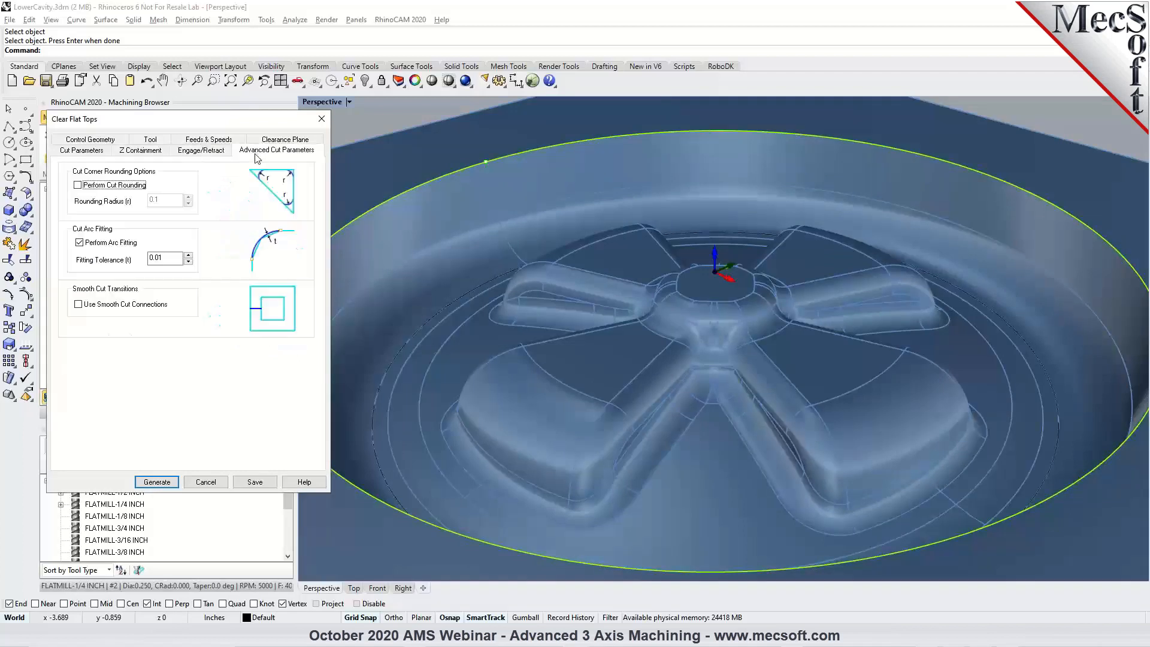
pyautogui.click(162, 257)
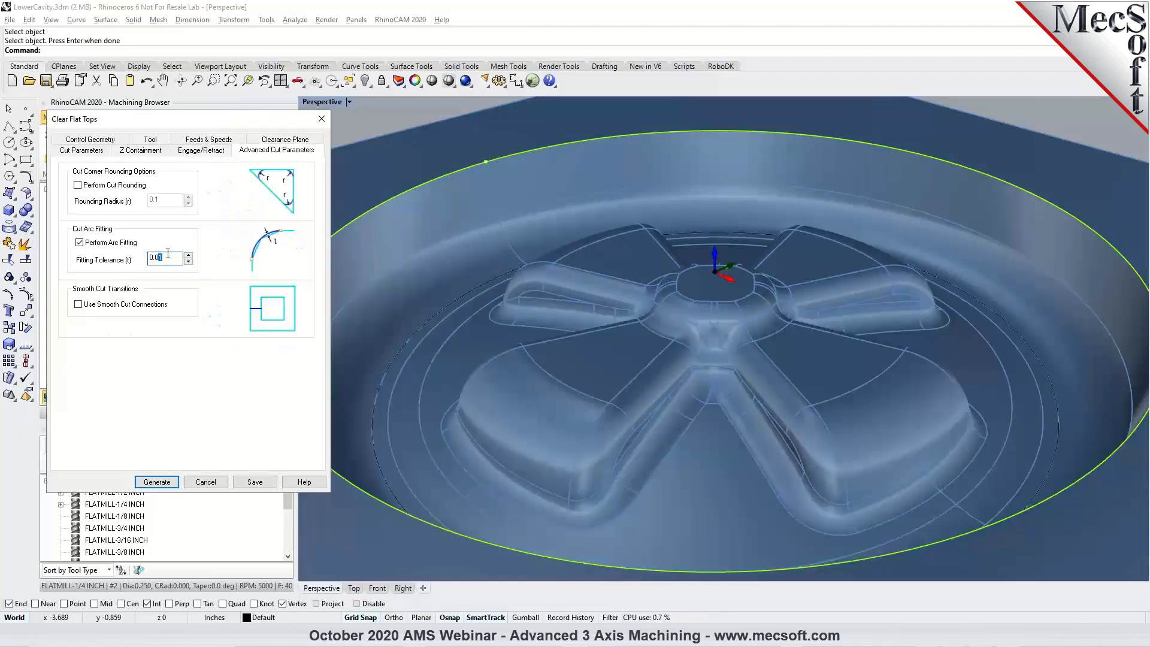
pyautogui.click(157, 482)
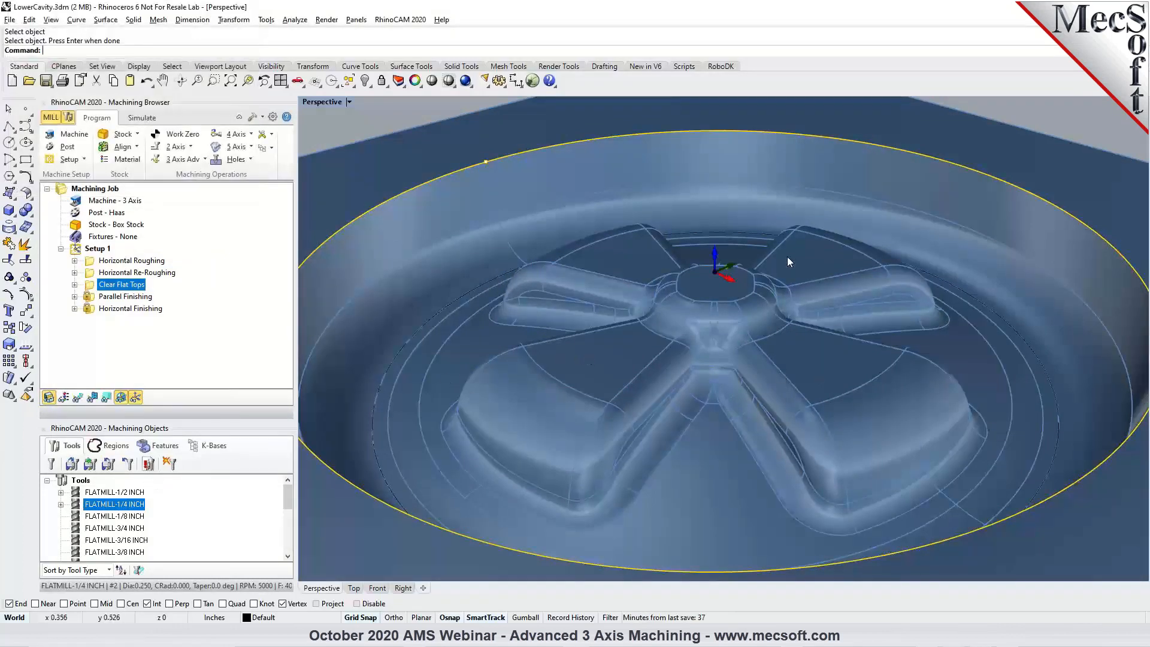
# Display the Clear Flat Tops toolpath and examine its passes over the hub and the four flat areas.
pyautogui.click(80, 400)
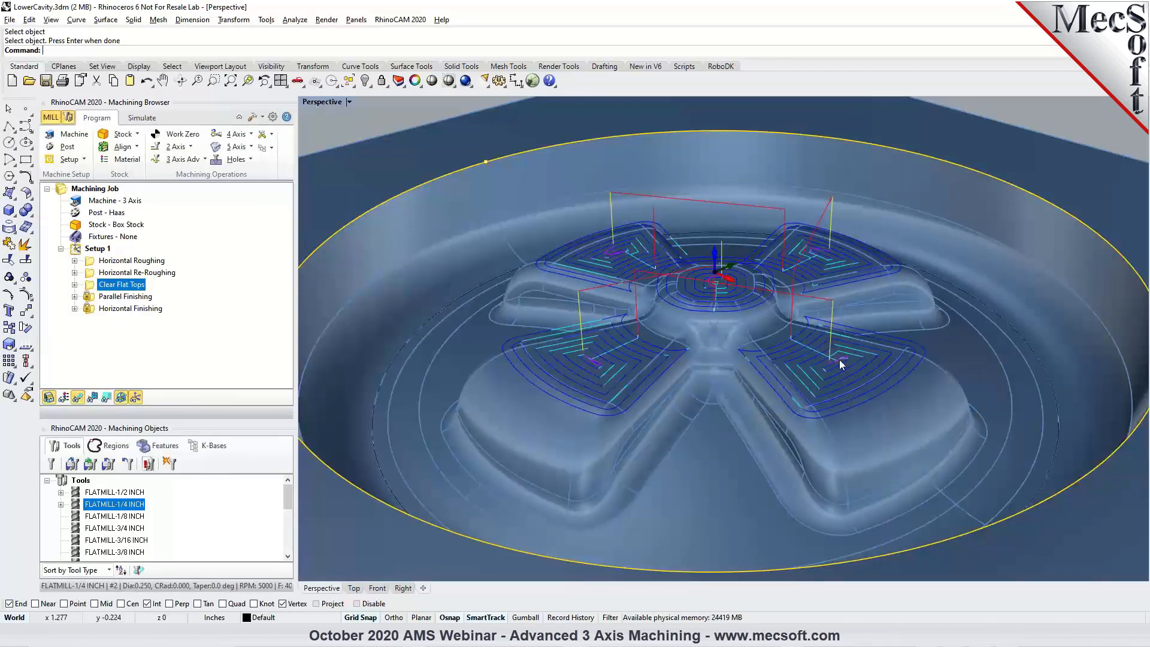
pyautogui.moveTo(841, 363); pyautogui.dragTo(804, 314, button='right')
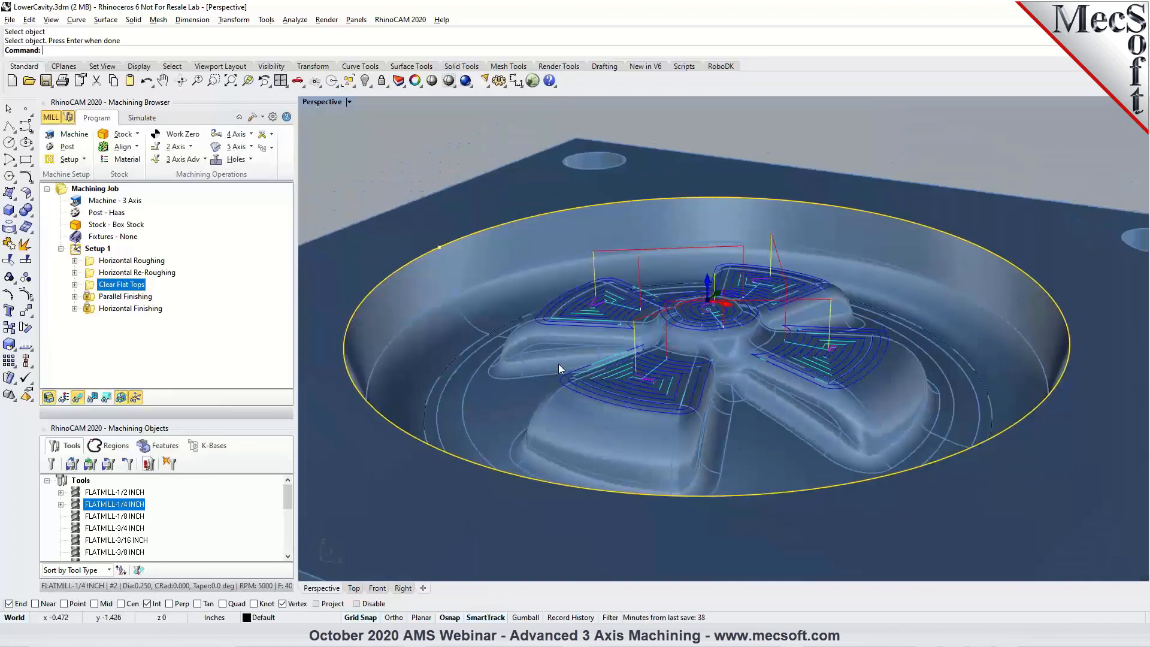
pyautogui.scroll(-4, 621, 367)
pyautogui.moveTo(736, 354); pyautogui.dragTo(732, 377, button='right')
pyautogui.scroll(4, 722, 357)
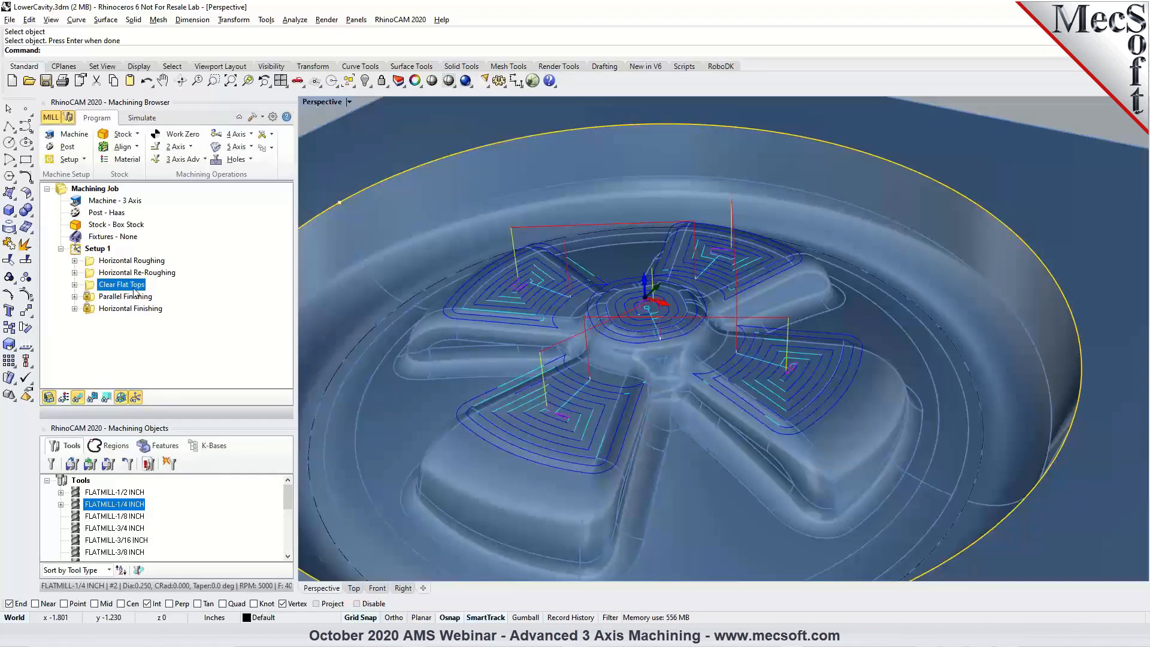
pyautogui.click(202, 161)
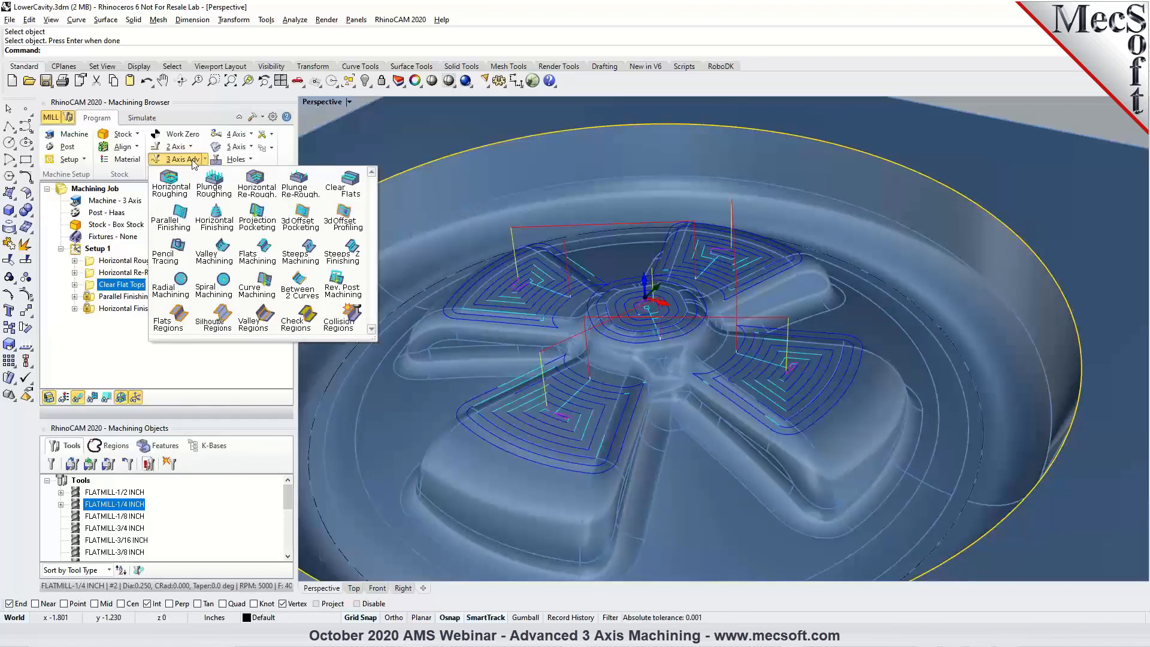
pyautogui.click(307, 117)
# Simulate material removal for the Clear Flat Tops operation on the in-process stock.
pyautogui.scroll(-3, 656, 327)
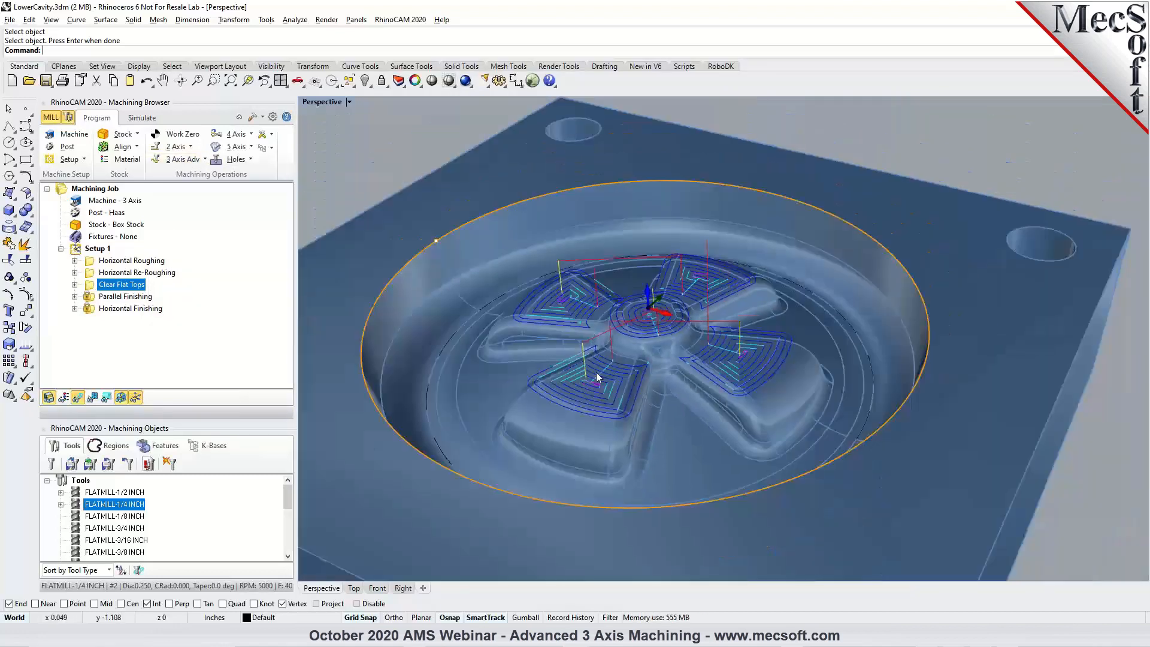
pyautogui.click(147, 118)
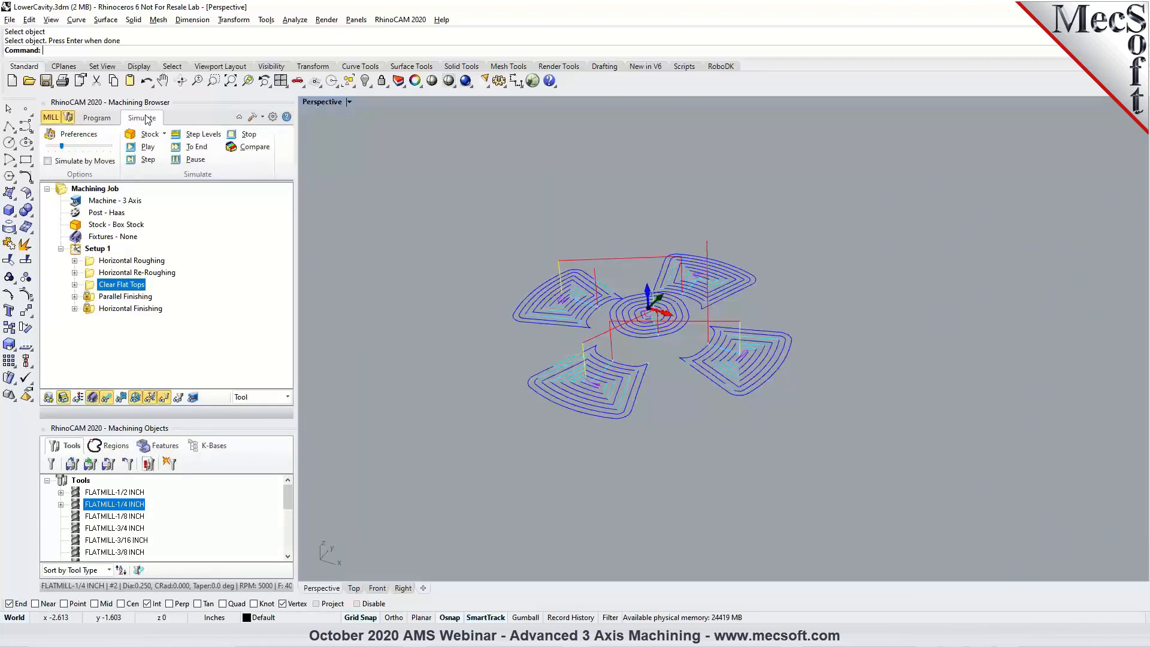
pyautogui.click(132, 147)
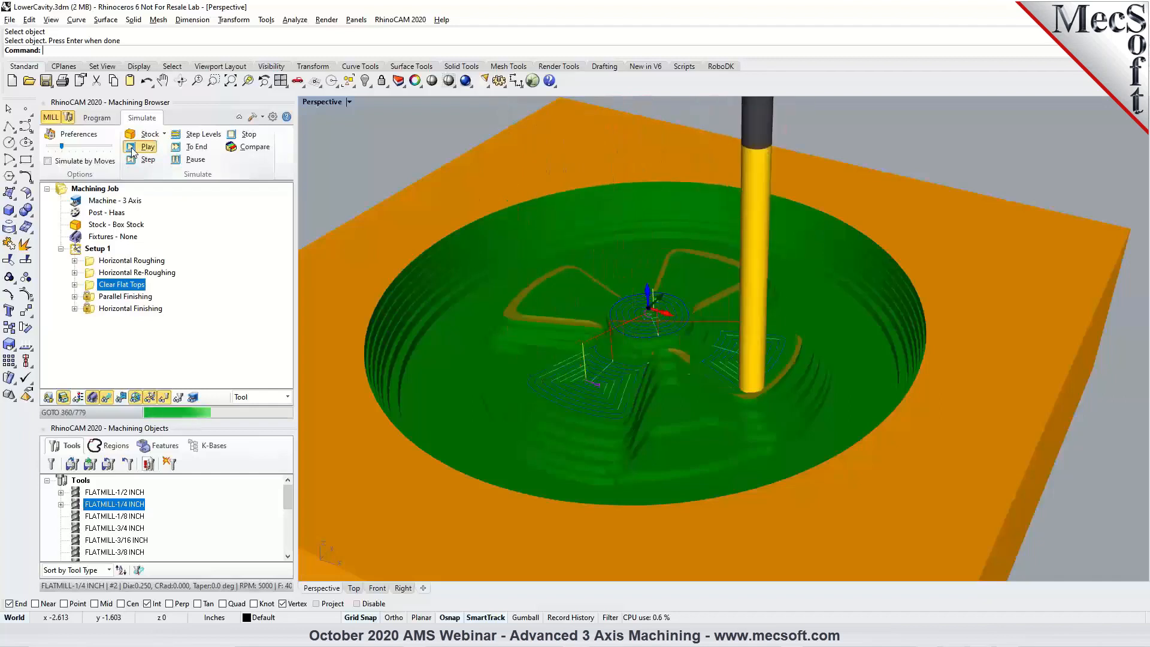
pyautogui.scroll(2, 560, 300)
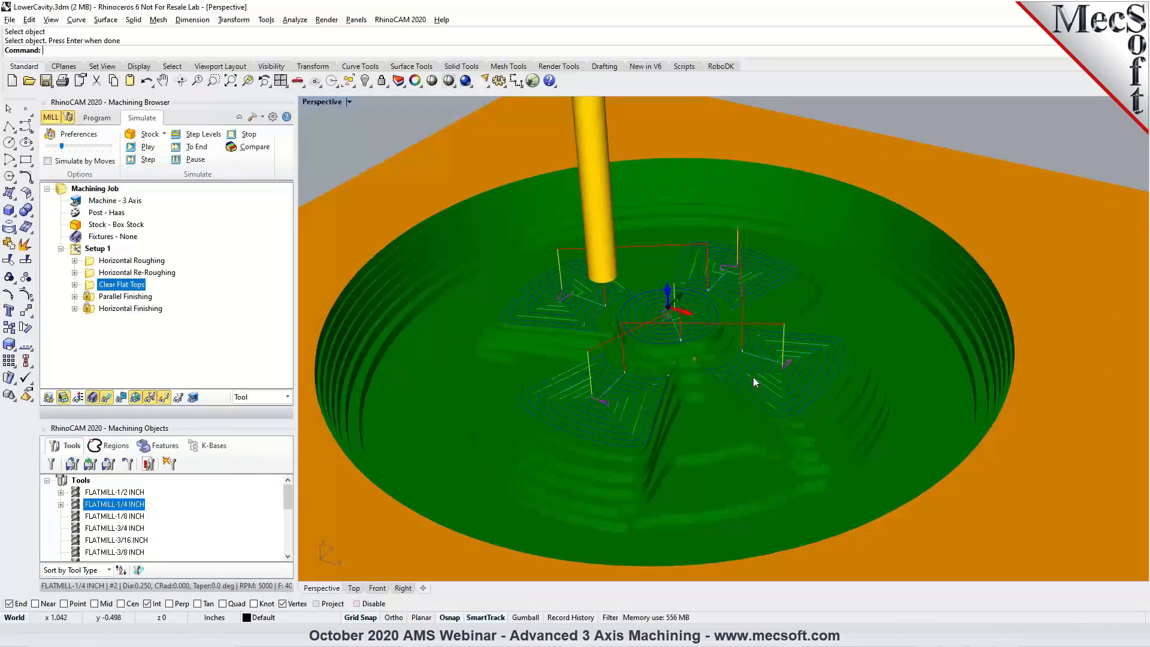
# Hide the toolpath and compare the simulated stock after Horizontal Roughing, Horizontal Re-Roughing and Clear Flat Tops.
pyautogui.click(112, 396)
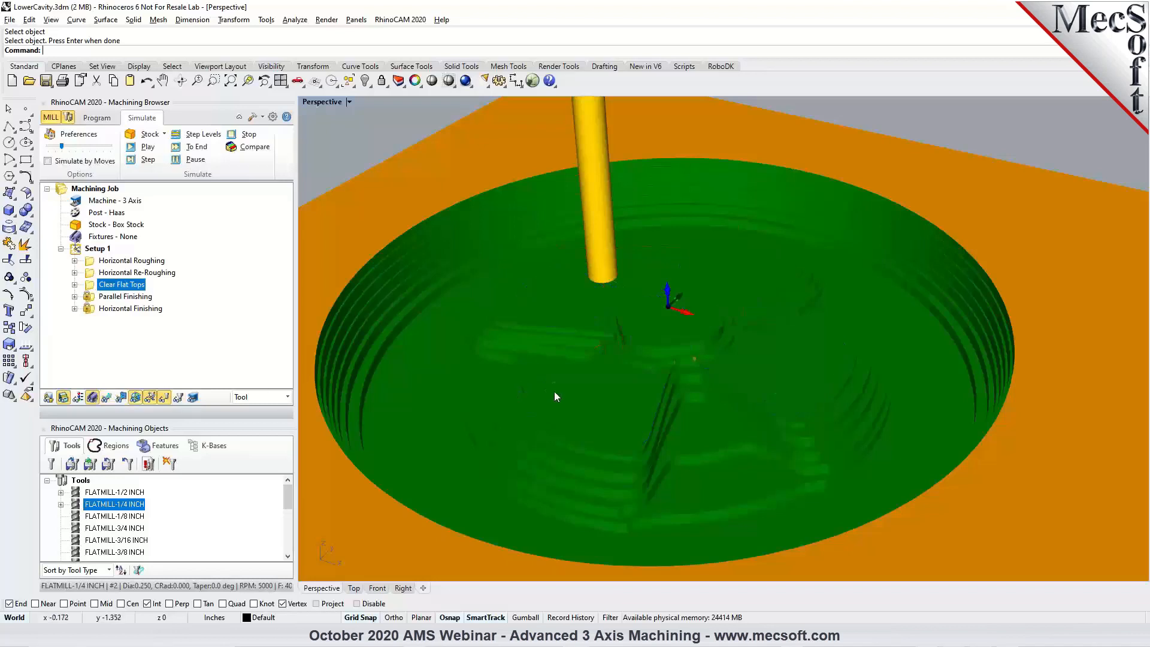
pyautogui.click(119, 263)
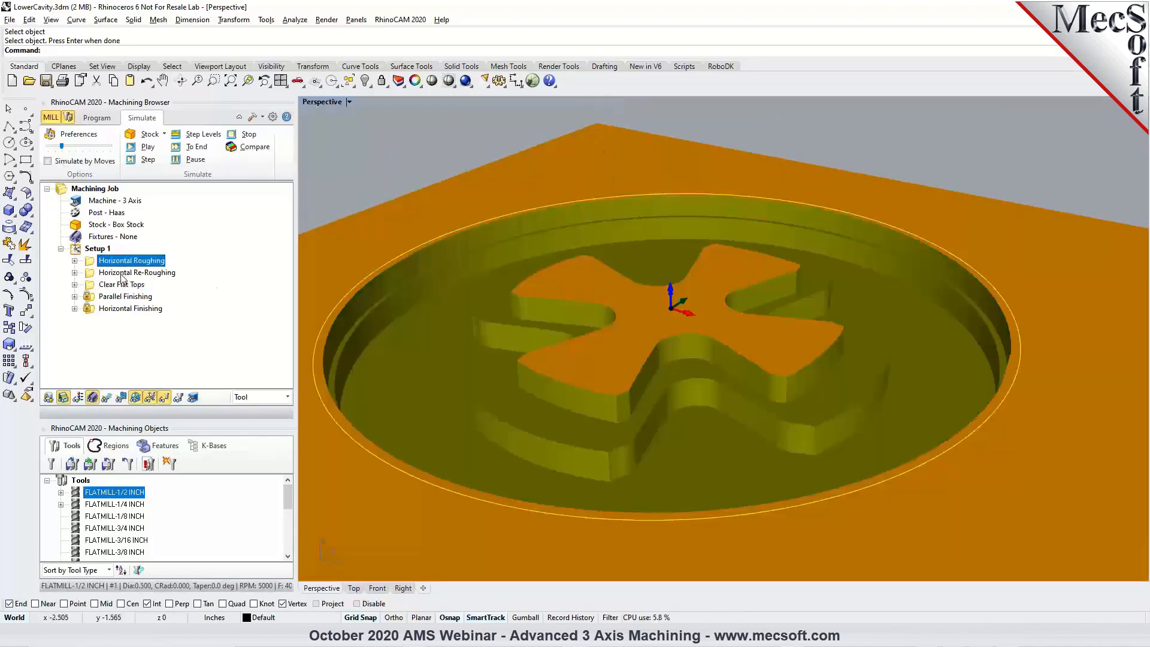
pyautogui.click(122, 273)
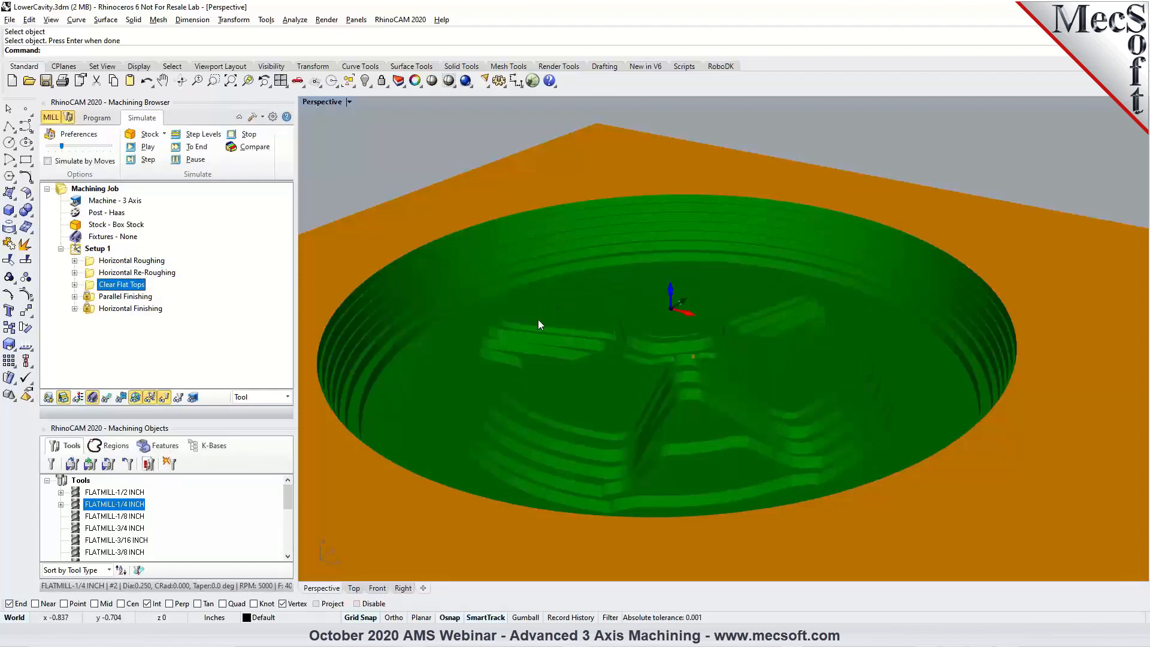
pyautogui.moveTo(728, 364); pyautogui.dragTo(736, 385, button='right')
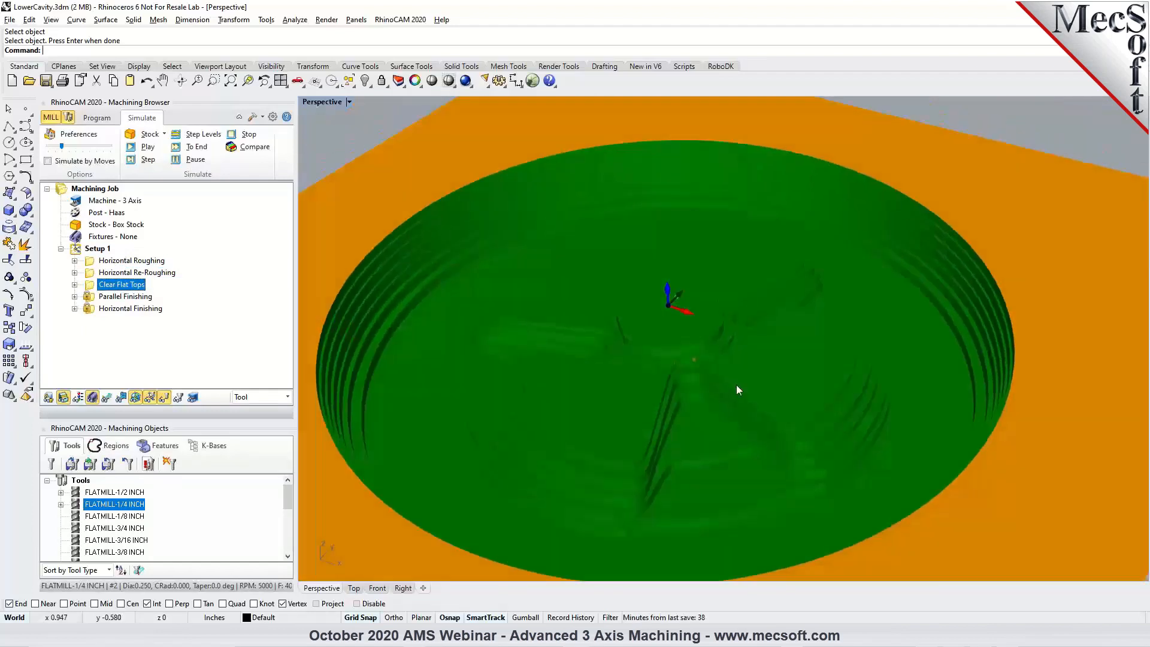
pyautogui.moveTo(673, 362)
pyautogui.mouseDown(button='right')
pyautogui.moveTo(693, 377)
pyautogui.moveTo(692, 367)
pyautogui.mouseUp(button='right')
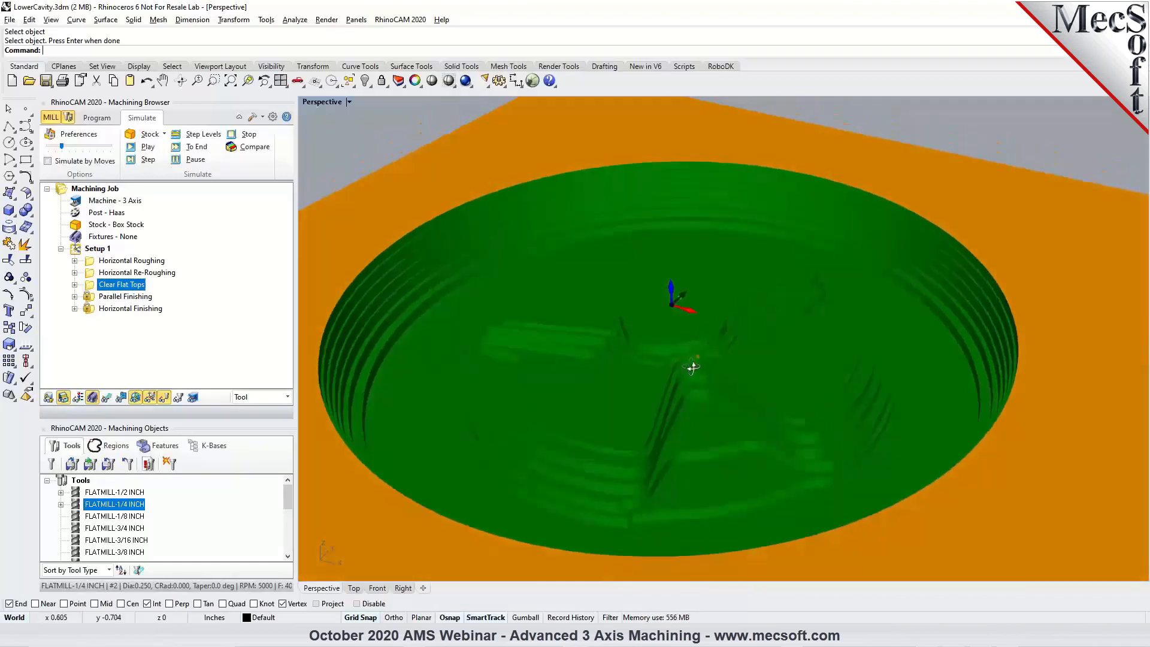
# Return to programming the machining job and unsuppress the Parallel Finishing operation.
pyautogui.click(97, 117)
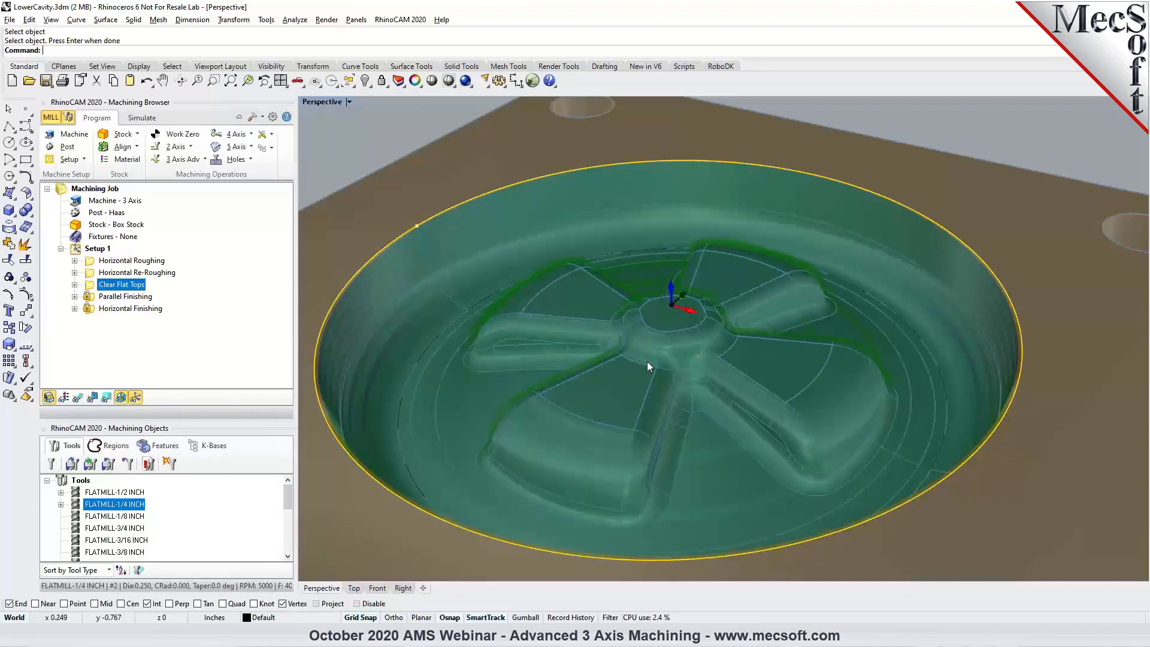
pyautogui.rightClick(105, 299)
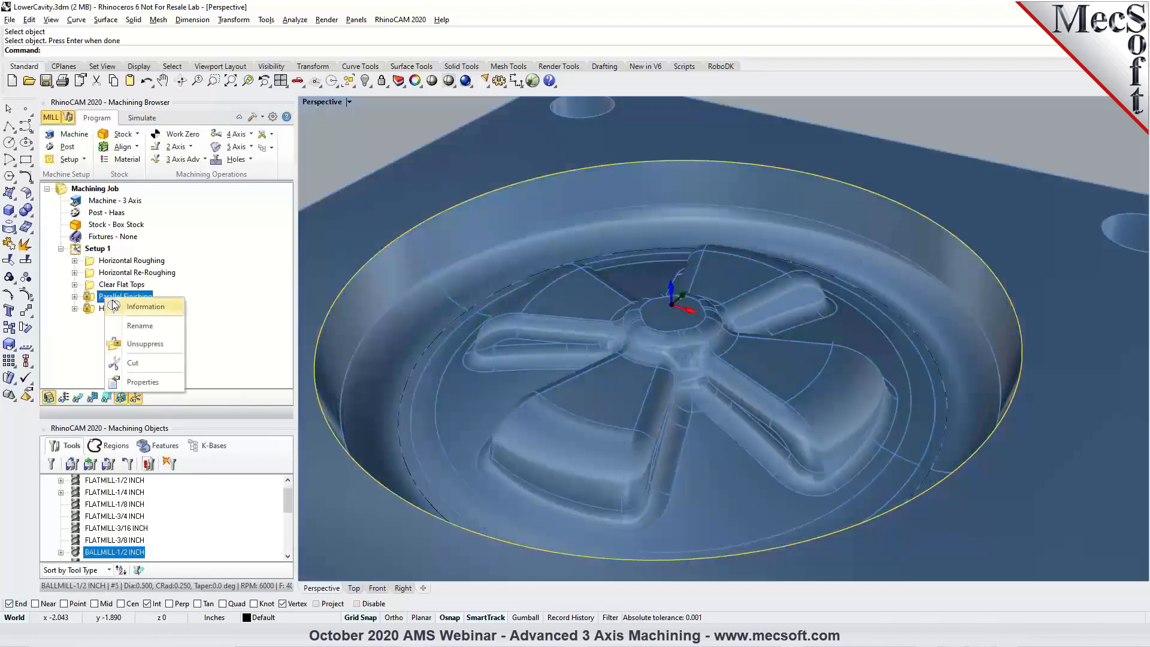
pyautogui.click(130, 346)
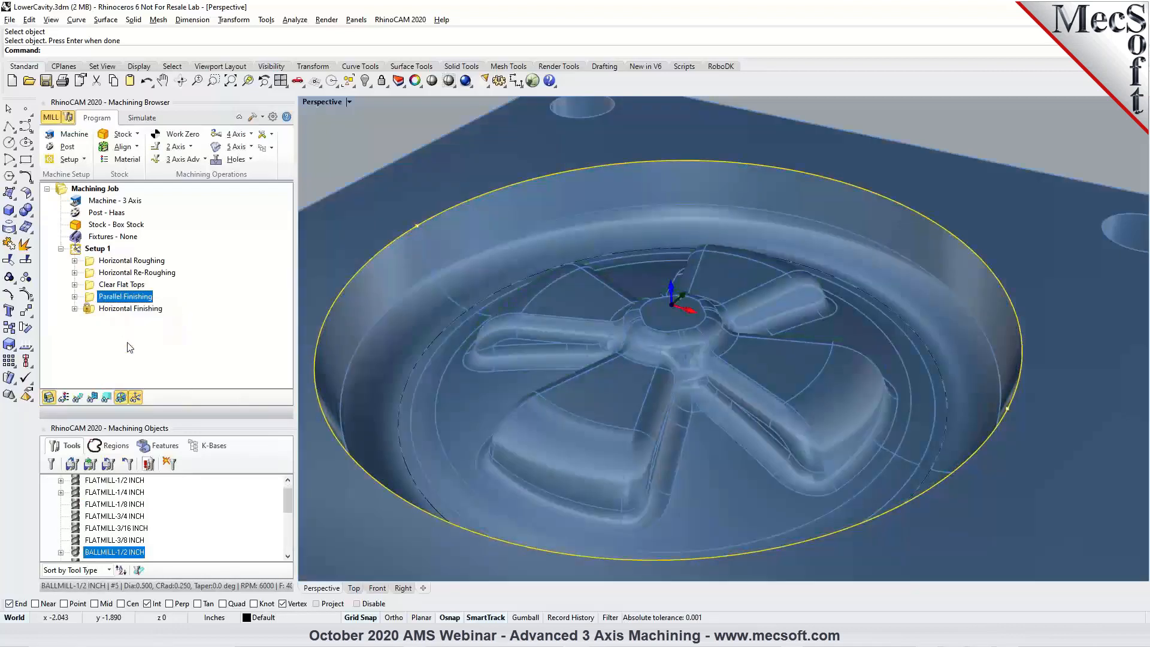
# Display the Parallel Finishing toolpath, review its cut parameters and regenerate it with 0.01 stock and a 15% tool-diameter stepover.
pyautogui.click(78, 398)
pyautogui.scroll(-2, 753, 331)
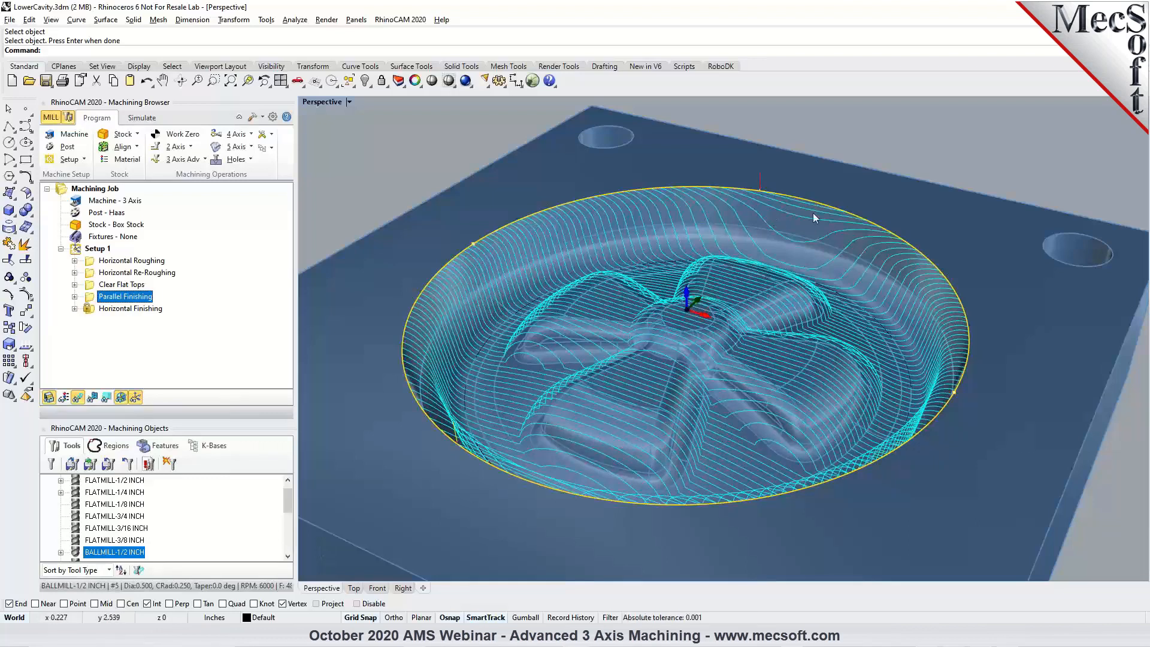
pyautogui.doubleClick(90, 297)
pyautogui.click(99, 139)
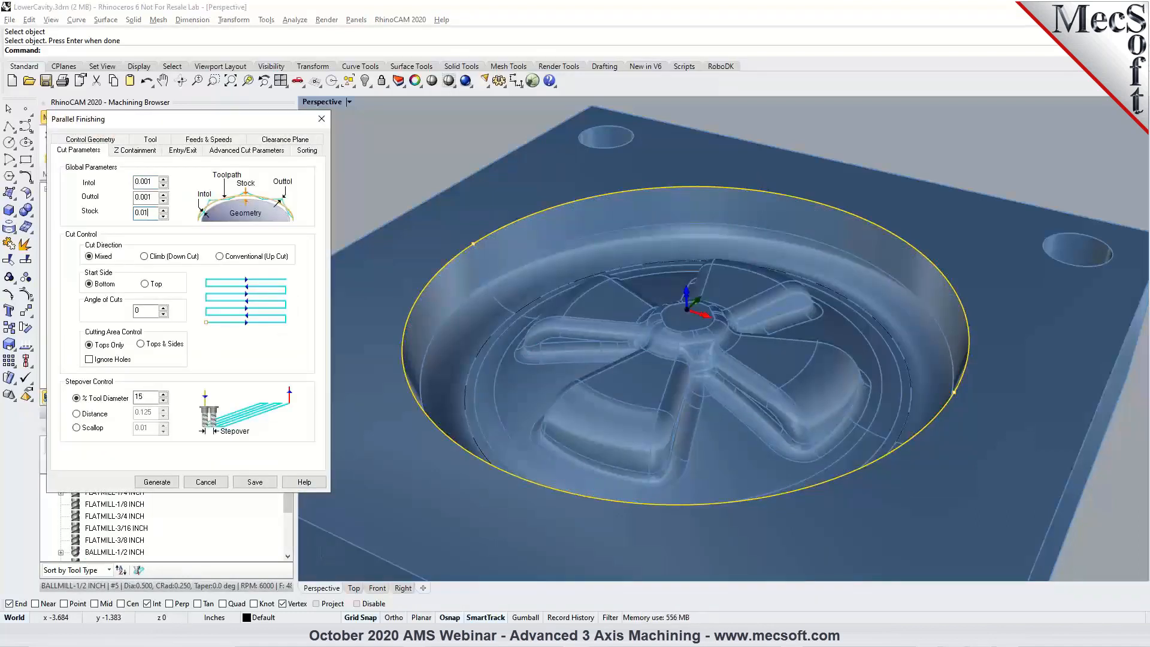
pyautogui.click(157, 482)
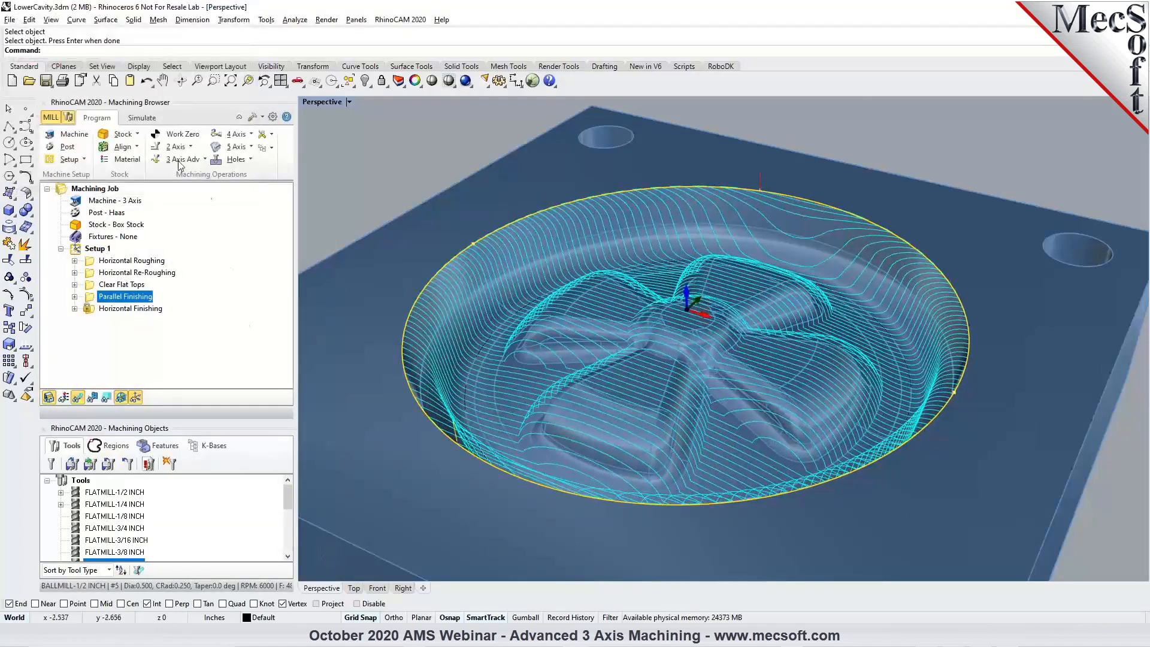
# Simulate Parallel Finishing to the end and examine the stock left on the cavity walls and around the spokes.
pyautogui.click(142, 119)
pyautogui.click(145, 148)
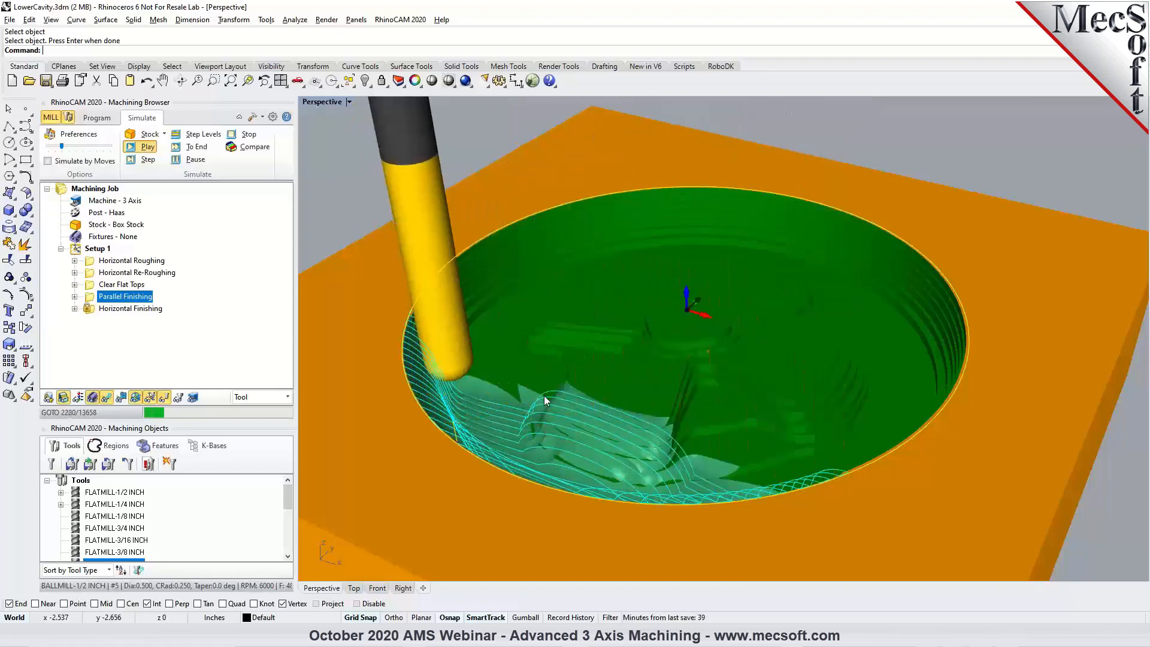
pyautogui.click(197, 147)
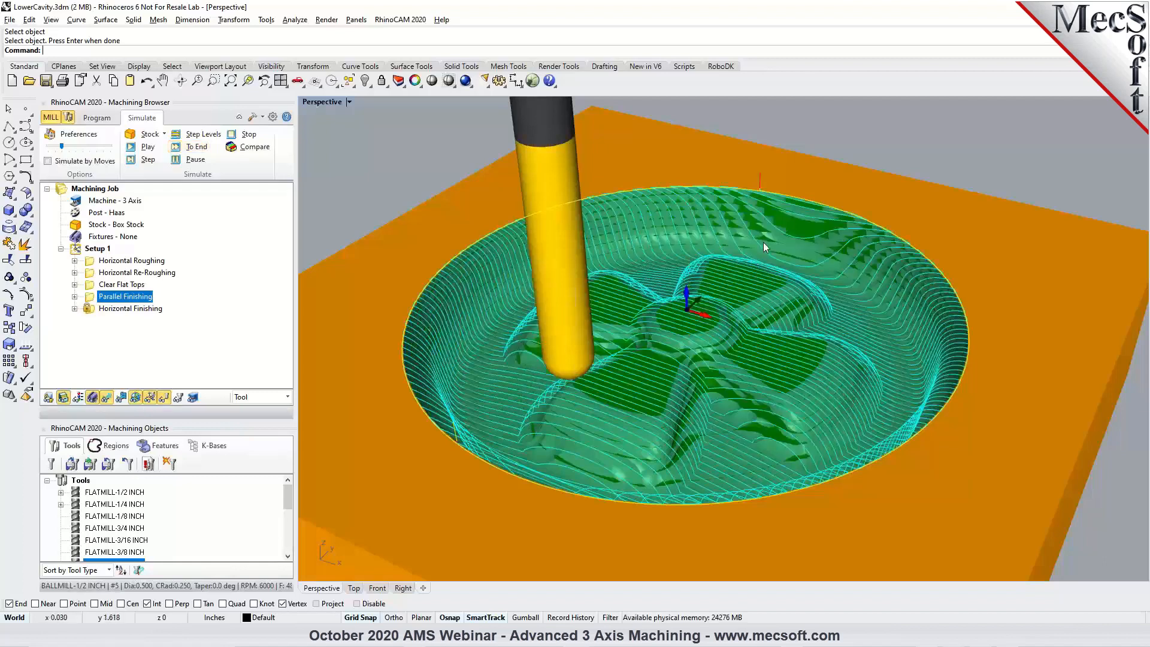
pyautogui.scroll(2, 763, 246)
pyautogui.moveTo(799, 326); pyautogui.dragTo(773, 321, button='right')
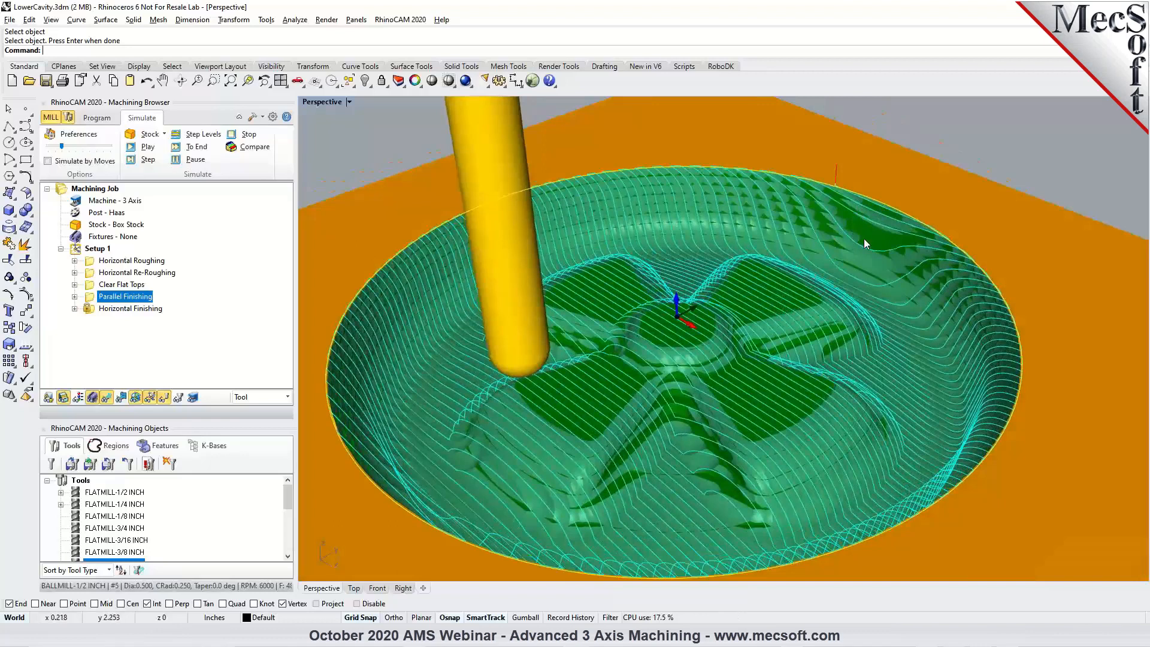
pyautogui.moveTo(756, 353); pyautogui.dragTo(418, 326, button='right')
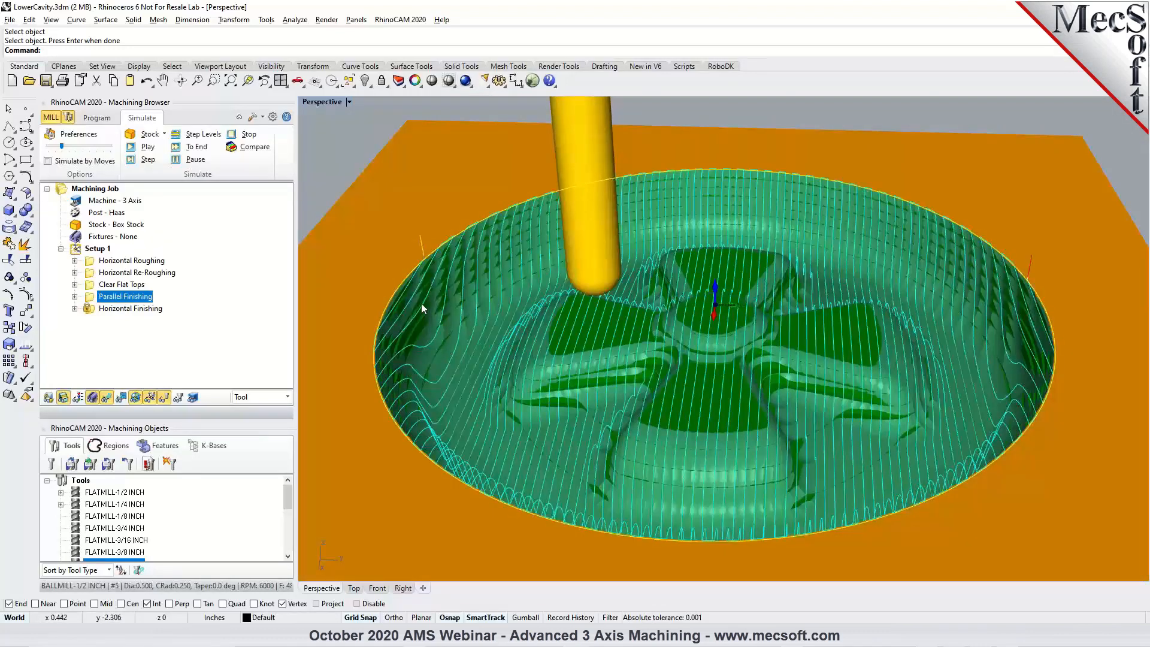
pyautogui.moveTo(497, 342); pyautogui.dragTo(623, 353, button='right')
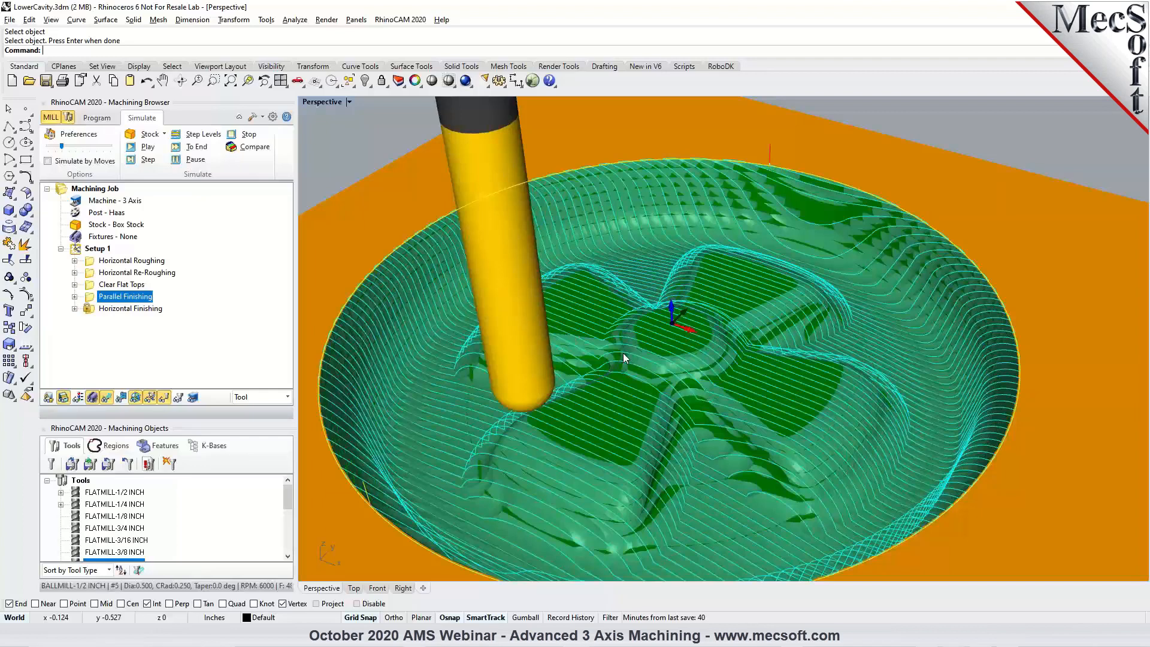
# Return to programming the machining job and unsuppress the Horizontal Finishing operation.
pyautogui.click(96, 118)
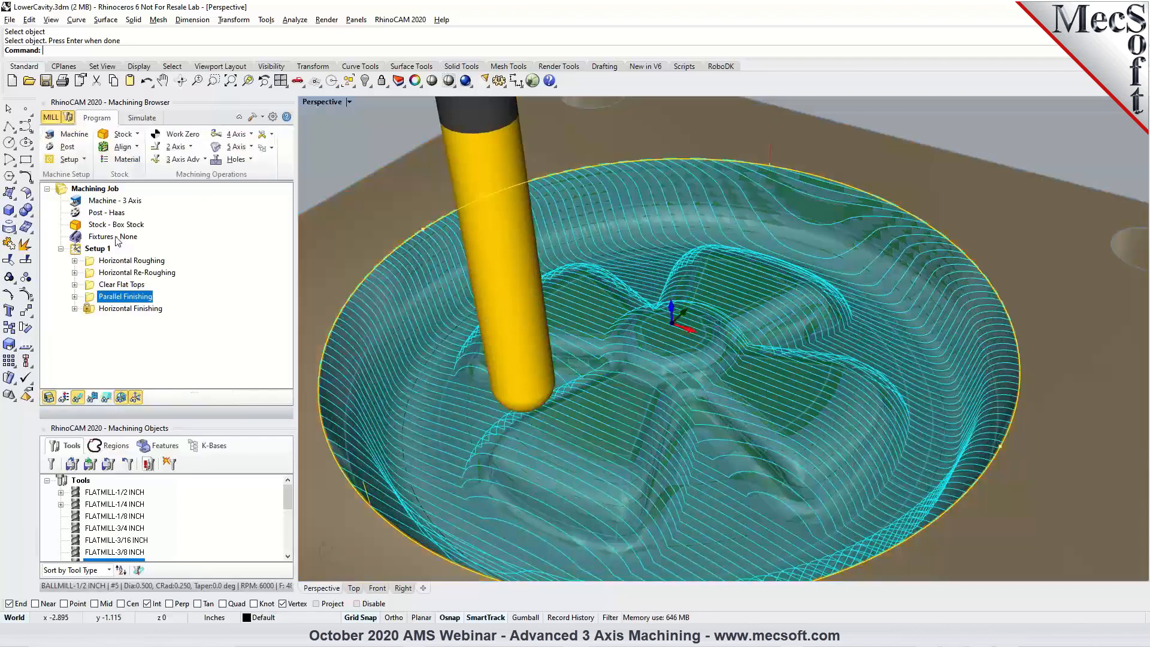
pyautogui.click(128, 309)
pyautogui.rightClick(128, 309)
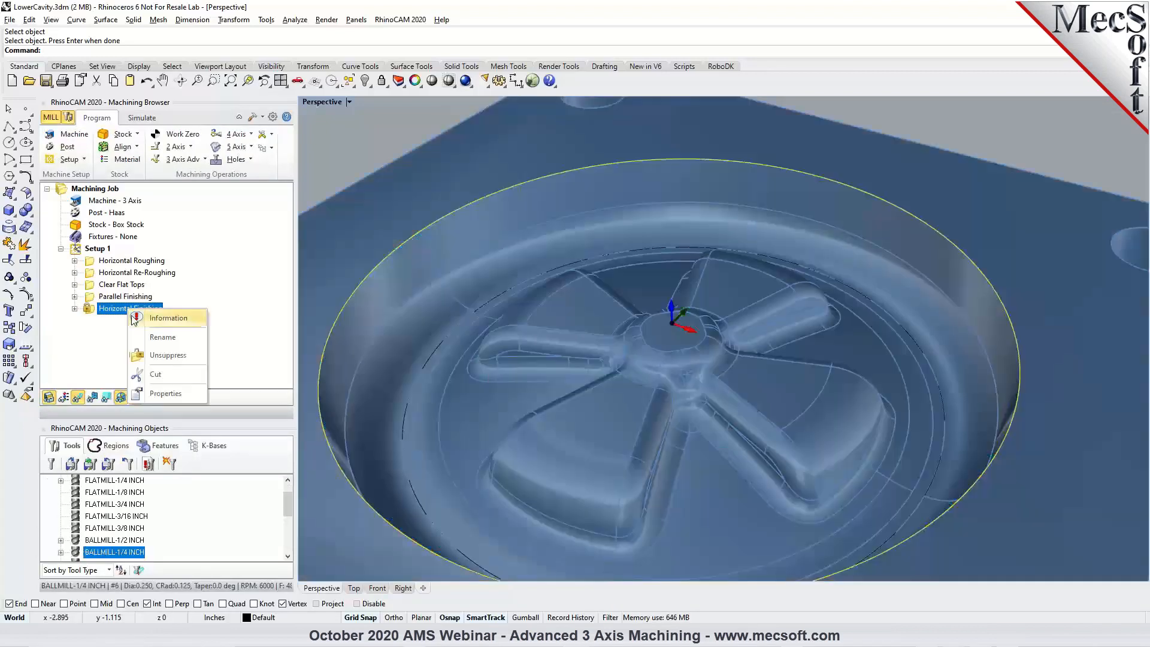
pyautogui.click(152, 358)
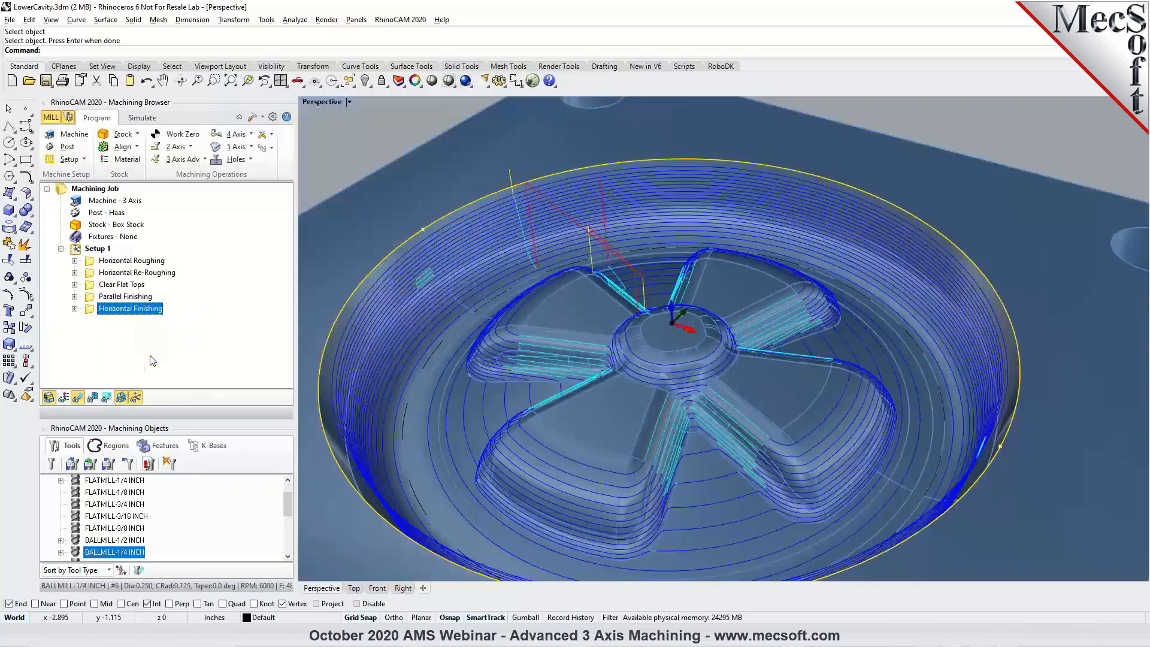
# Simulate Horizontal Finishing to the end and examine the steep walls and the shallow cavity floor.
pyautogui.click(141, 118)
pyautogui.click(146, 147)
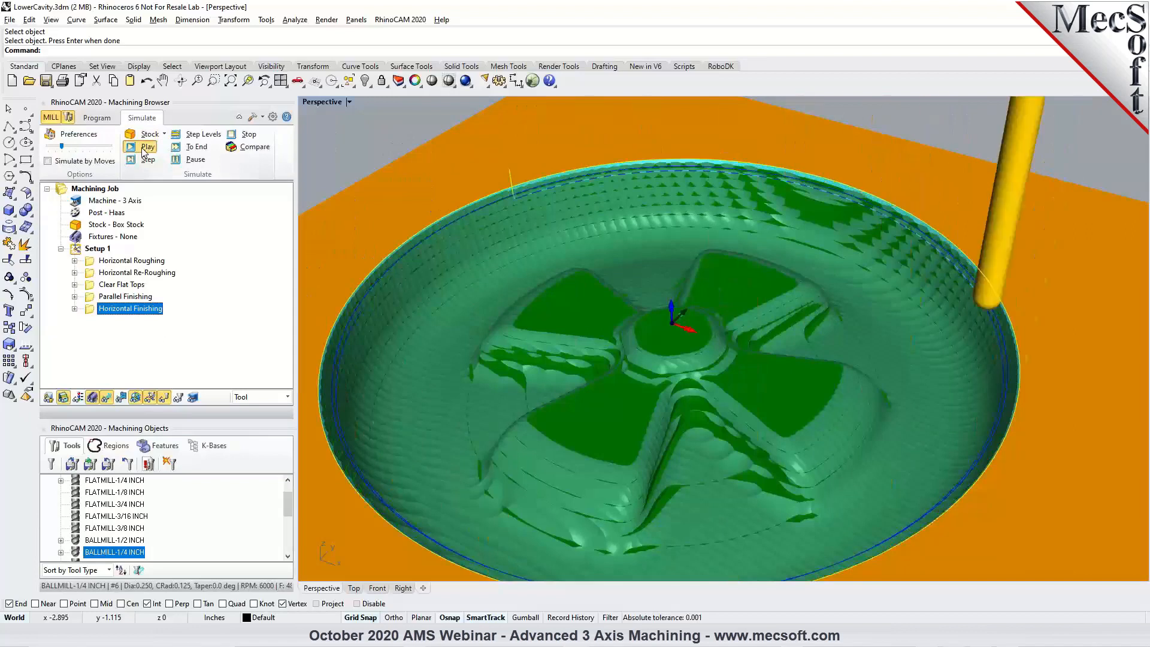
pyautogui.scroll(-5, 719, 335)
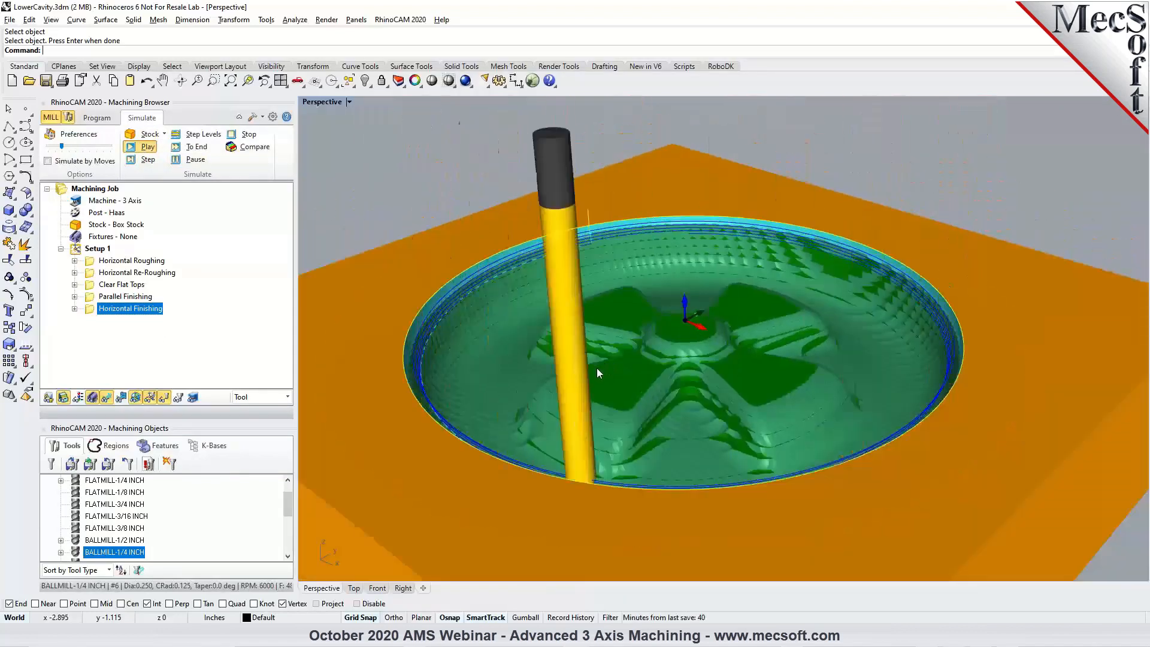
pyautogui.click(195, 146)
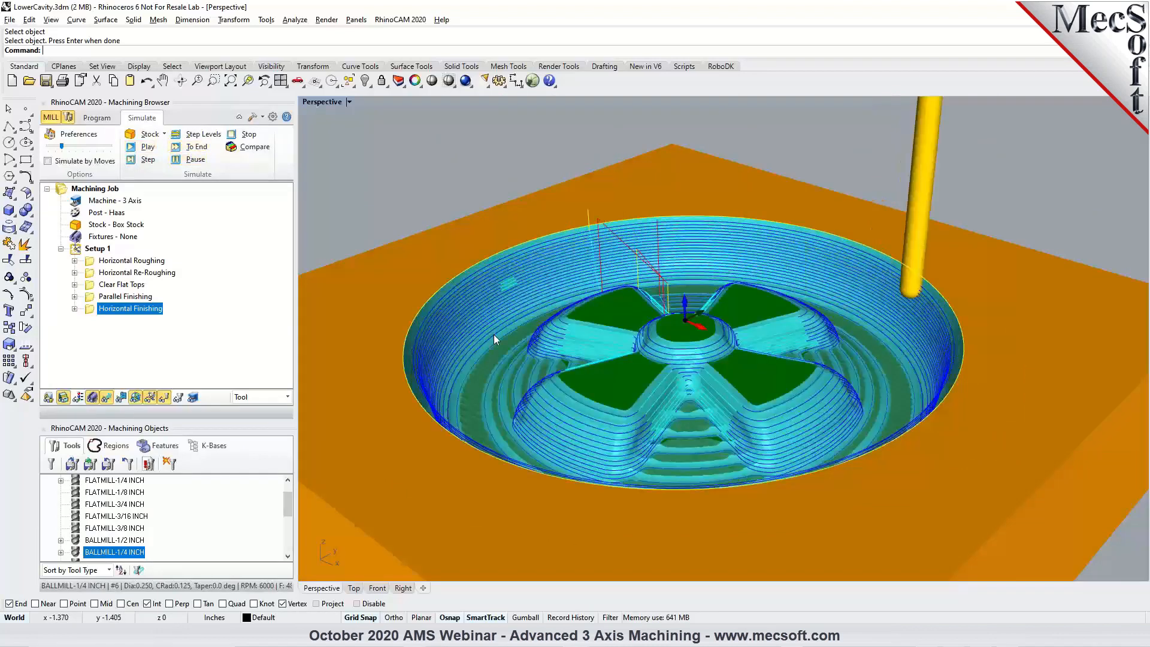
pyautogui.moveTo(492, 333); pyautogui.dragTo(753, 363, button='right')
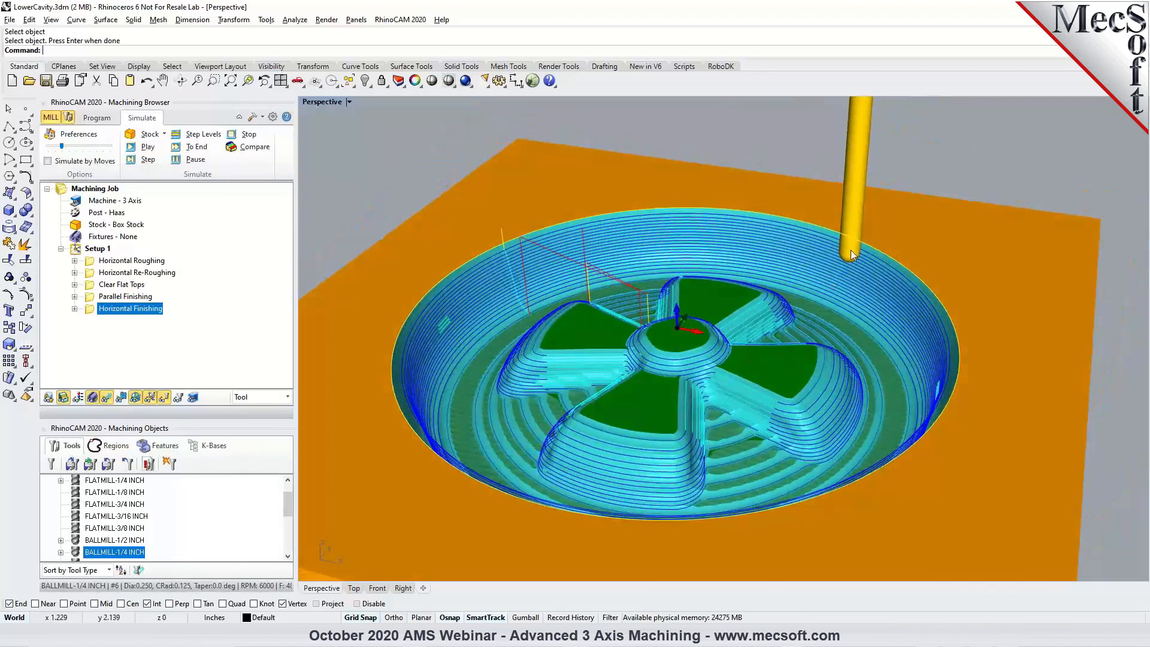
# Start a new 3-axis advanced Radial Machining operation and remove all preselected machining regions.
pyautogui.click(97, 118)
pyautogui.moveTo(612, 334); pyautogui.dragTo(774, 387, button='right')
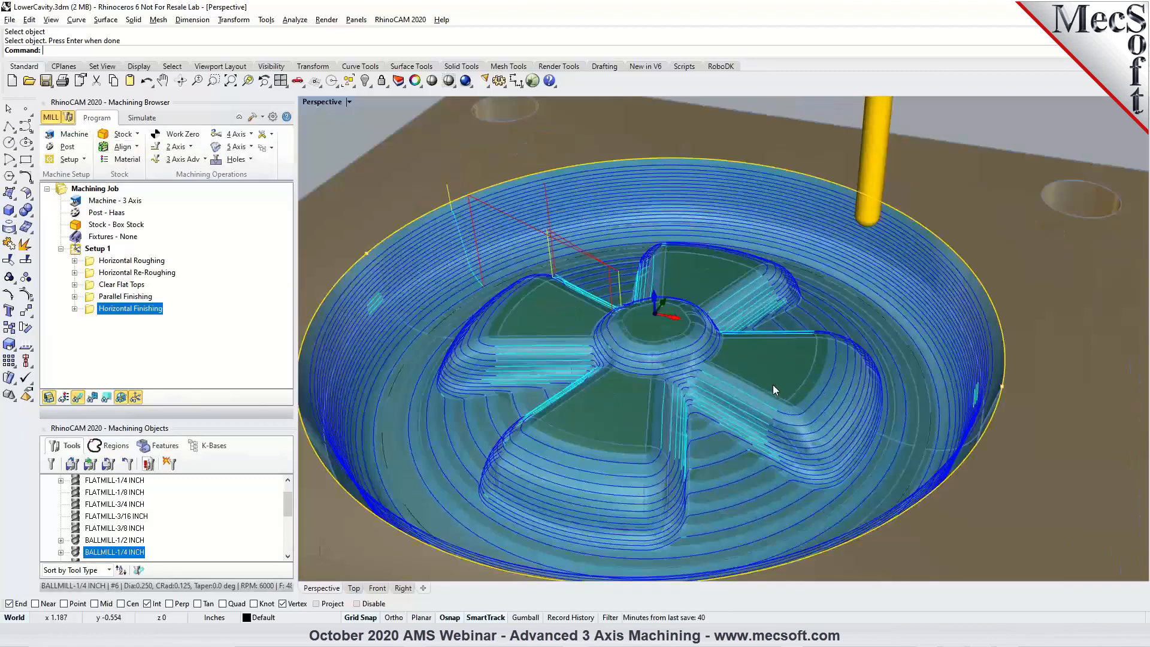
pyautogui.click(204, 159)
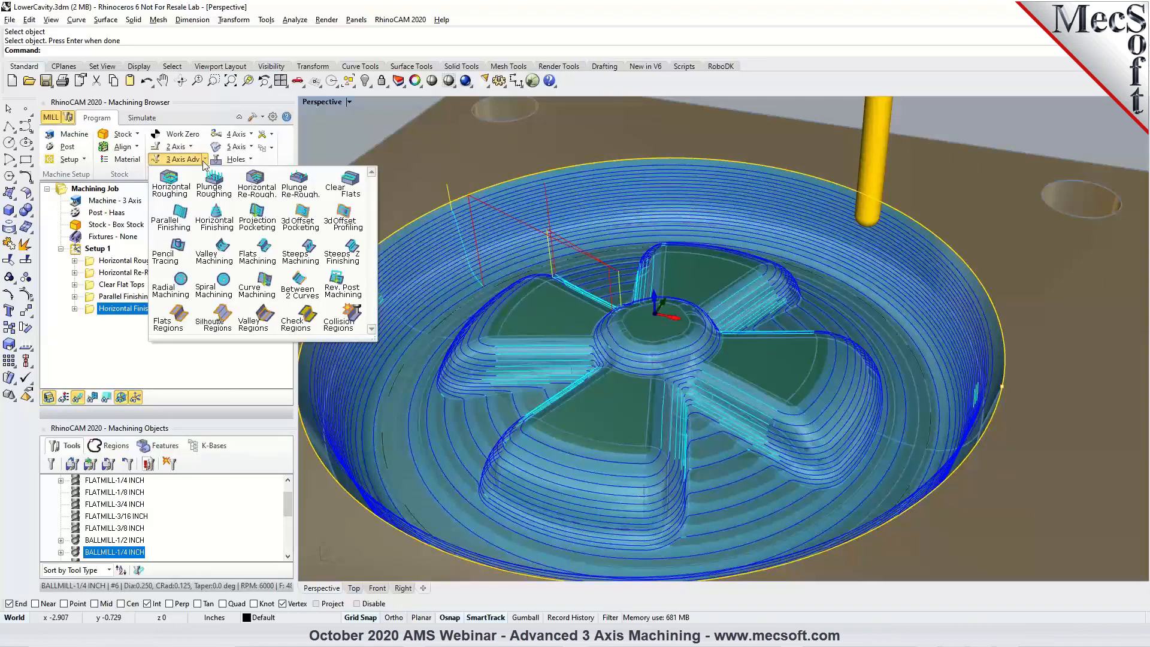
pyautogui.click(179, 293)
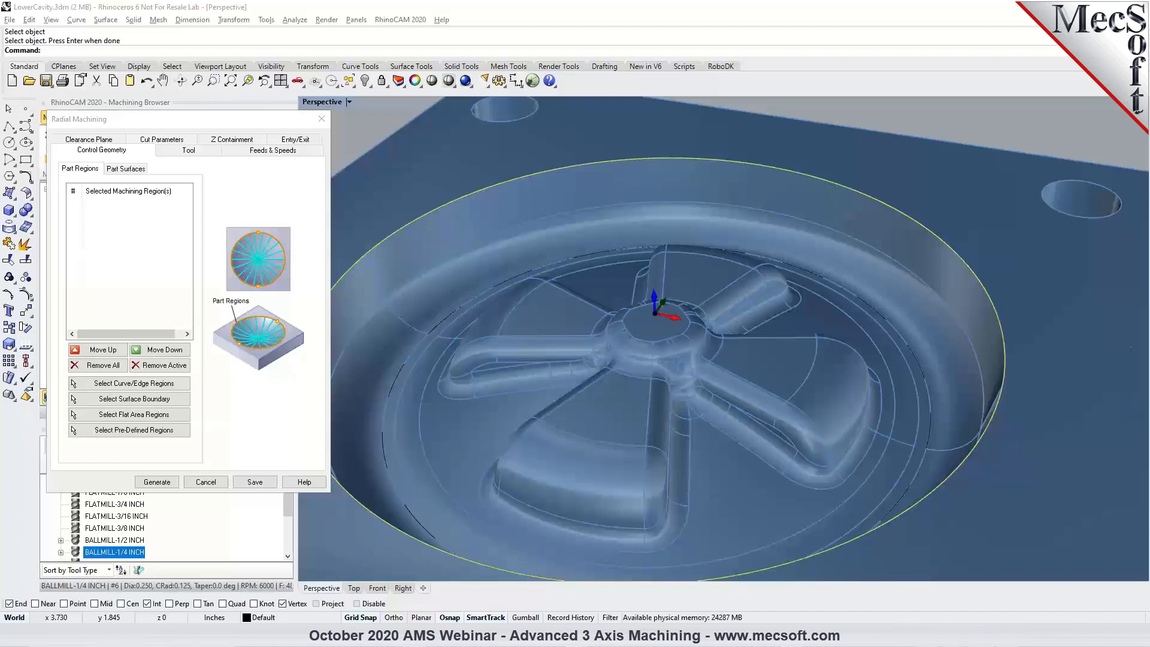
pyautogui.click(804, 310)
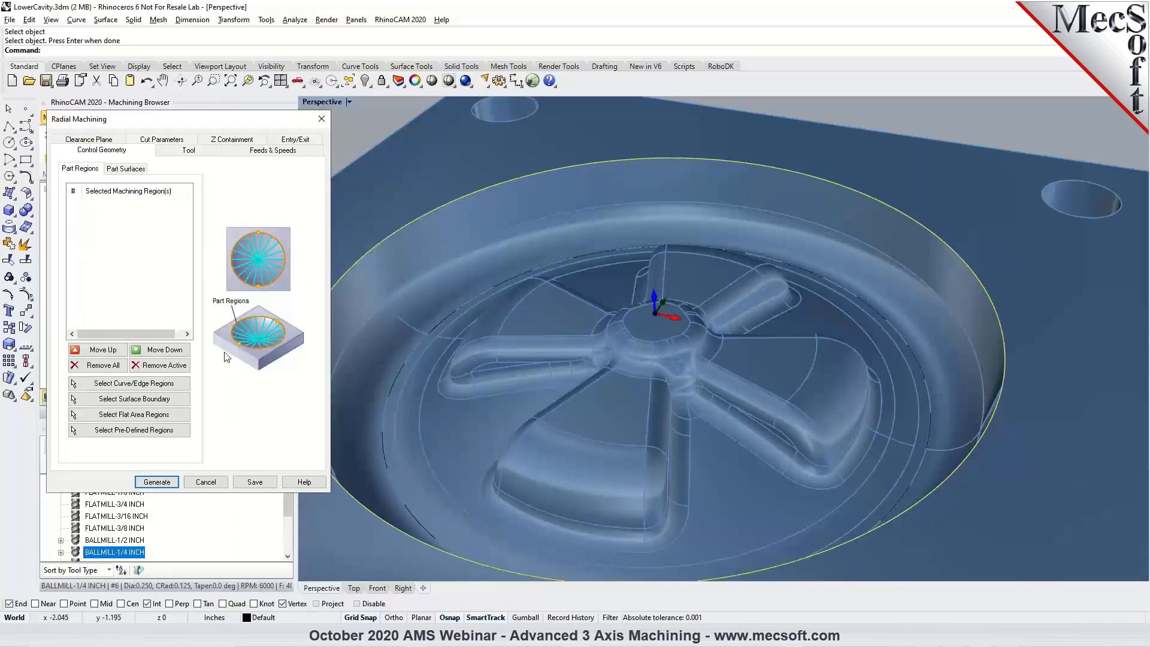
pyautogui.click(99, 366)
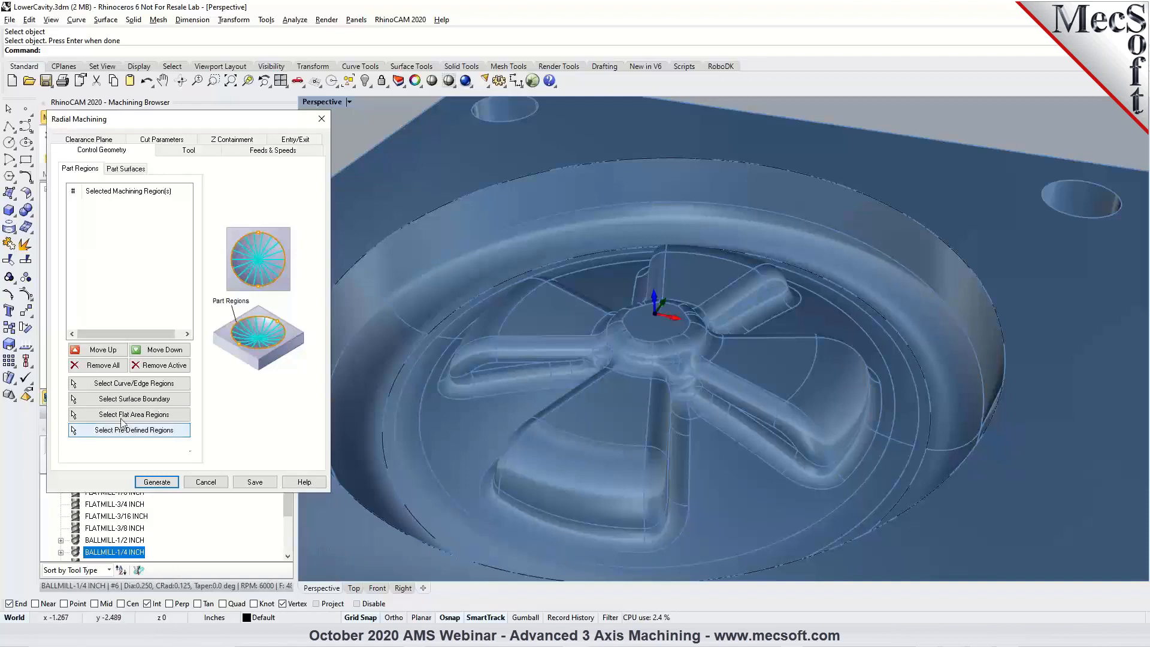
# Select the two polysurface edges that form the circle around the cavity floor as the radial machining regions.
pyautogui.click(114, 387)
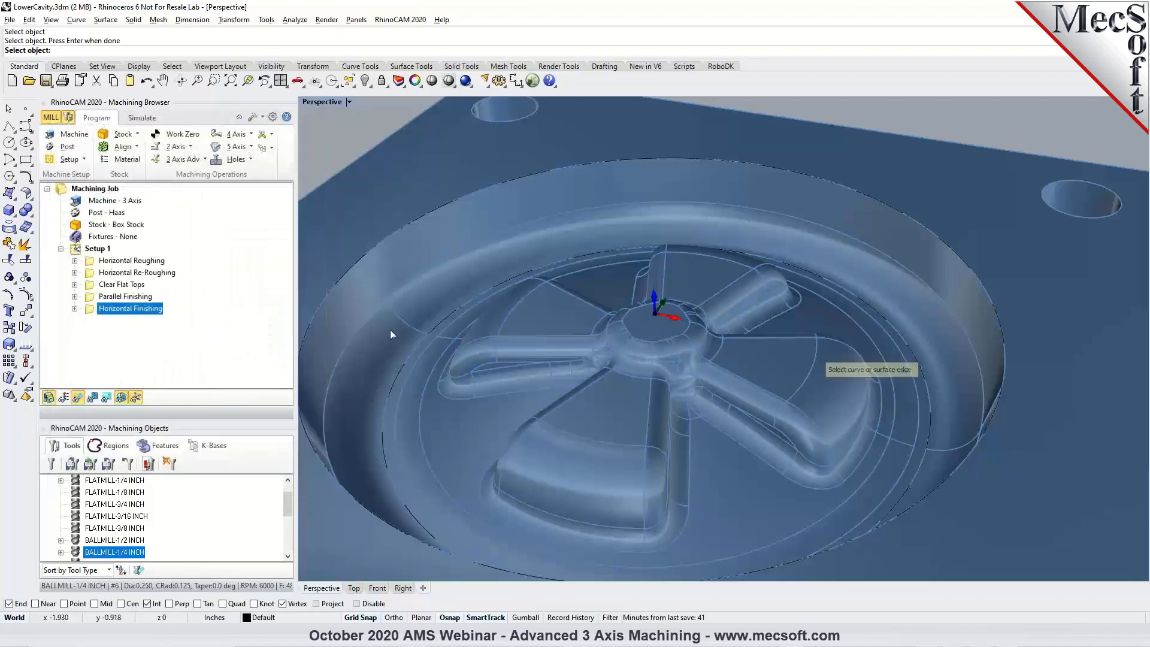
pyautogui.click(416, 350)
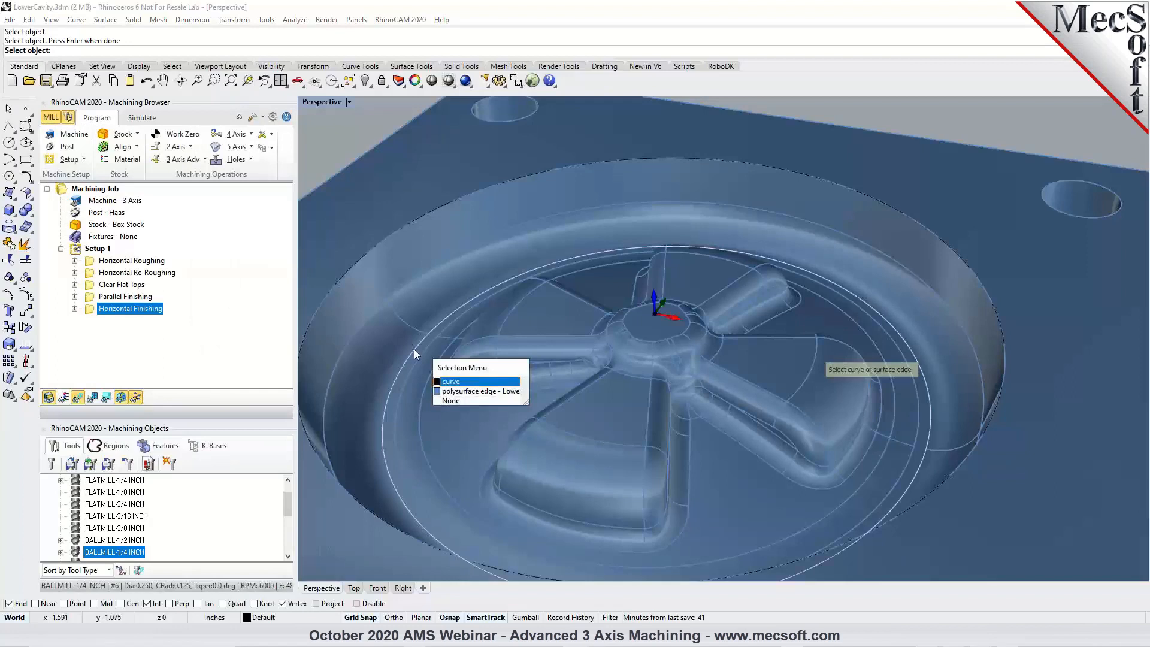
pyautogui.click(451, 393)
pyautogui.click(436, 327)
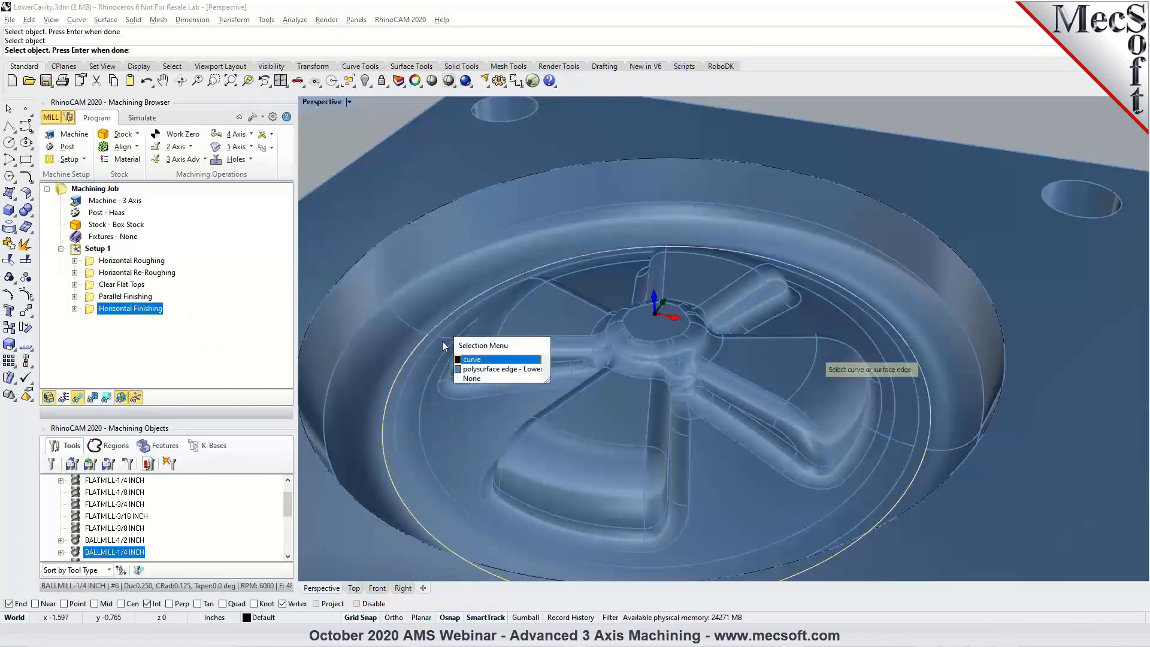
pyautogui.click(472, 369)
pyautogui.press('Return')
pyautogui.scroll(-3, 689, 239)
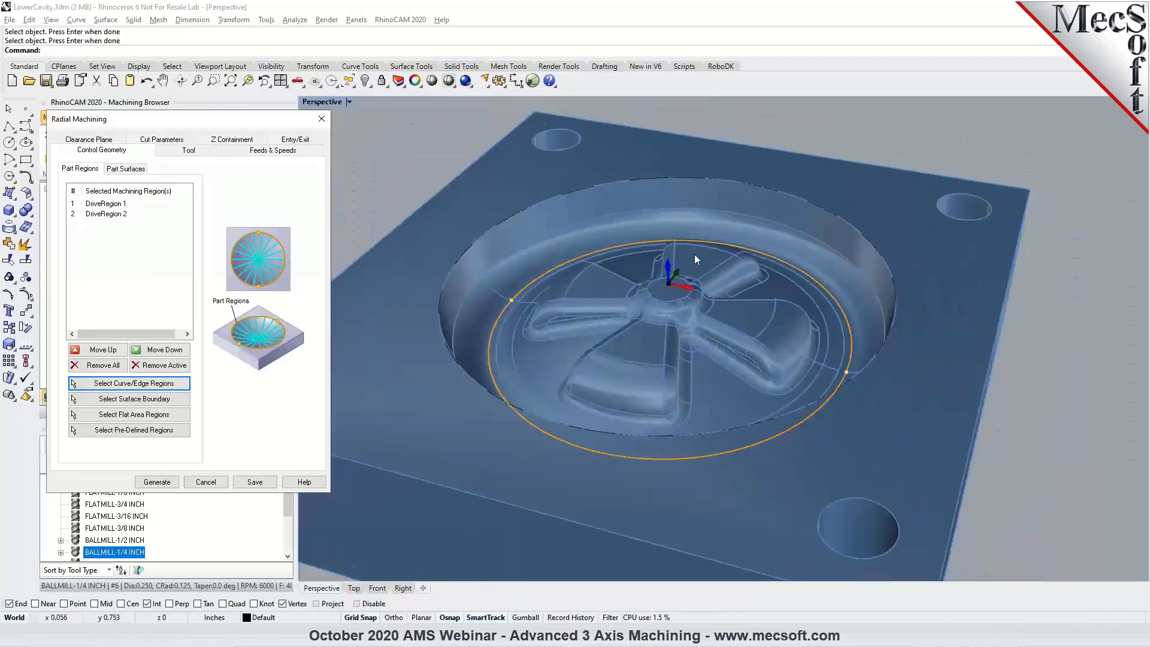
# Check the 1/4 inch ball mill and its feeds, adjust the tool-diameter stepover percentage, and generate the Radial Machining toolpath.
pyautogui.click(187, 151)
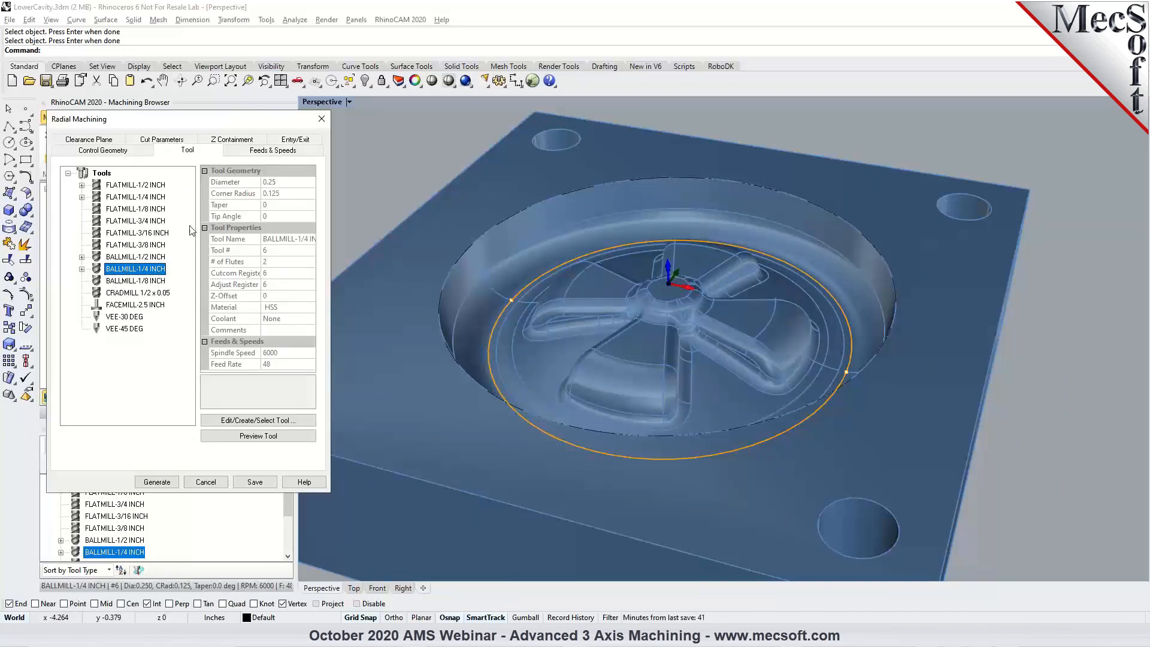
pyautogui.click(245, 153)
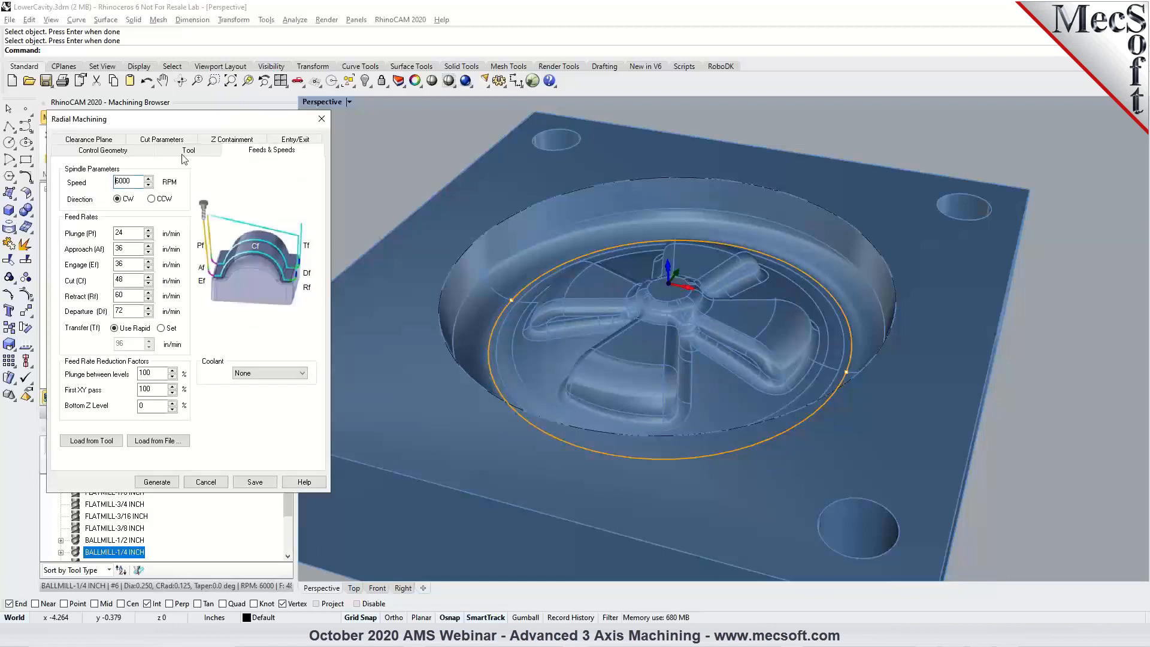
pyautogui.click(99, 140)
pyautogui.moveTo(658, 281); pyautogui.dragTo(696, 326, button='right')
pyautogui.click(161, 150)
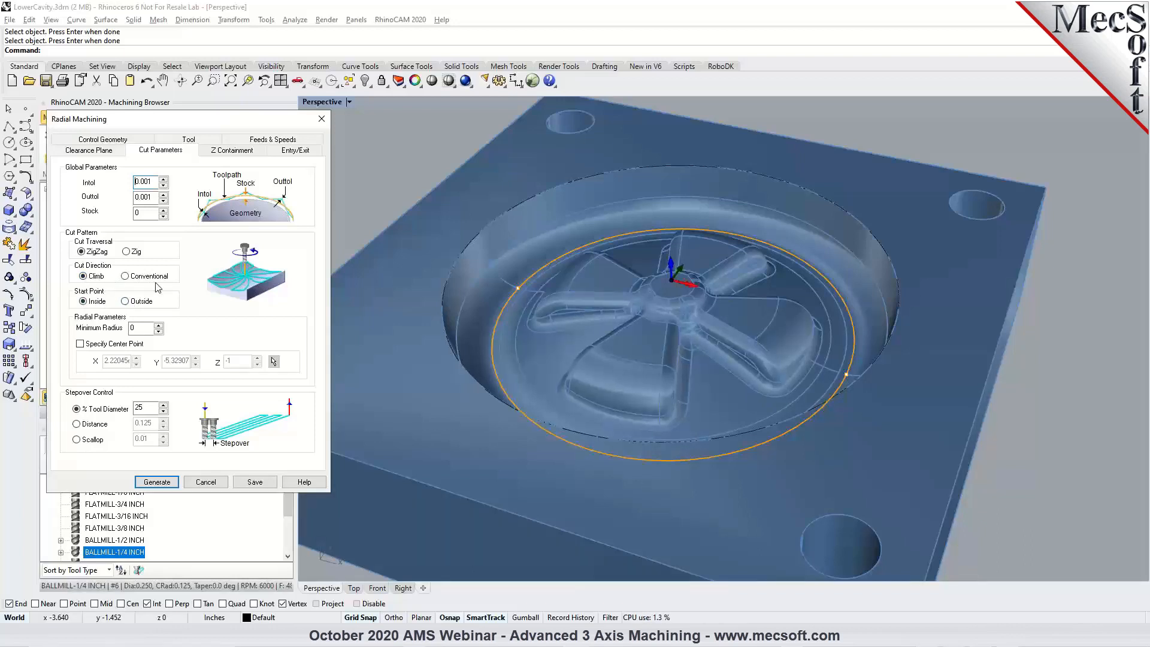
pyautogui.doubleClick(139, 408)
pyautogui.click(157, 482)
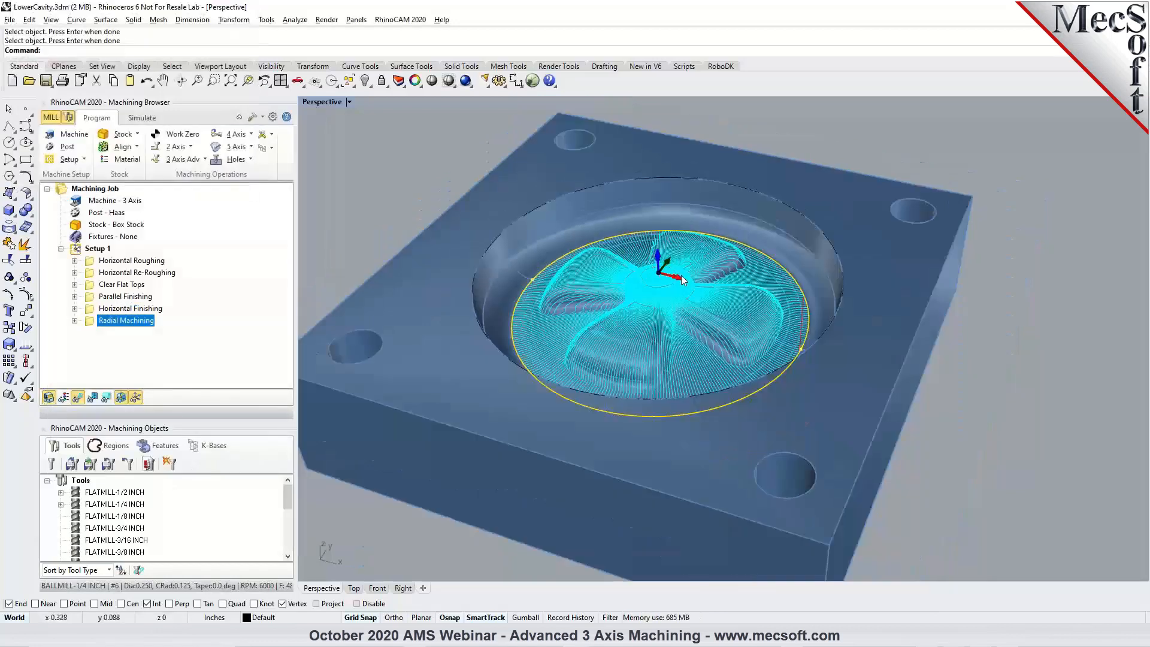
# Examine the radial toolpath's passes around the central hub, across the spokes and out to the boundary circle.
pyautogui.scroll(5, 661, 282)
pyautogui.moveTo(591, 292); pyautogui.dragTo(646, 296, button='right')
pyautogui.scroll(4, 638, 293)
pyautogui.scroll(3, 645, 296)
pyautogui.scroll(1, 645, 296)
pyautogui.scroll(-3, 620, 270)
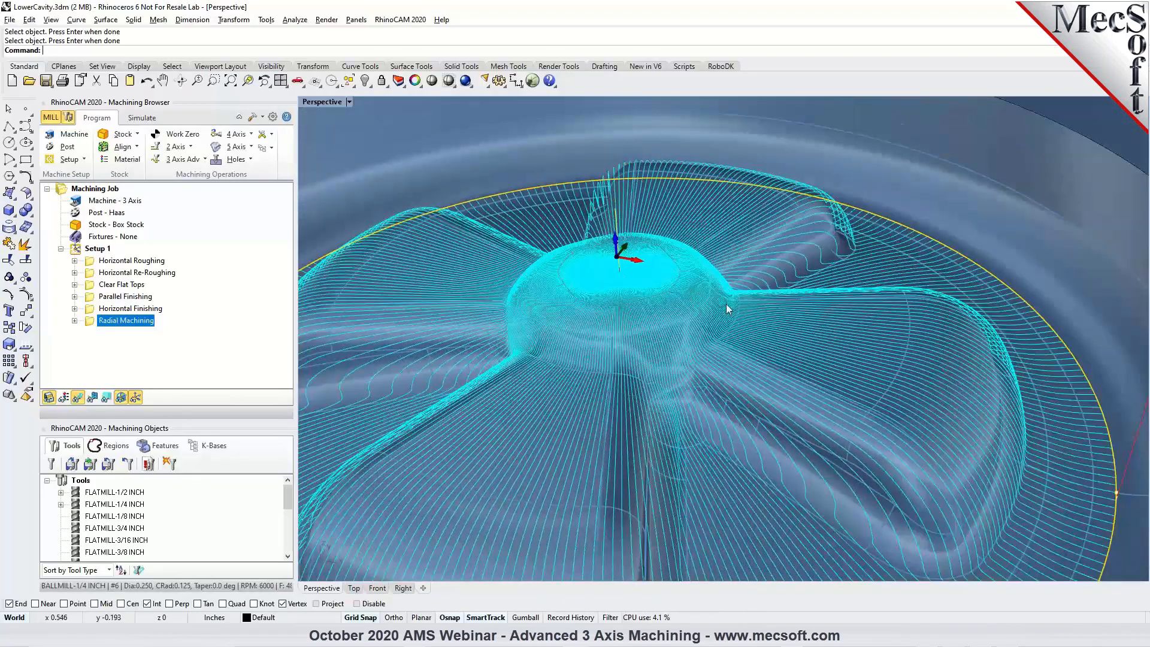
pyautogui.scroll(-3, 782, 332)
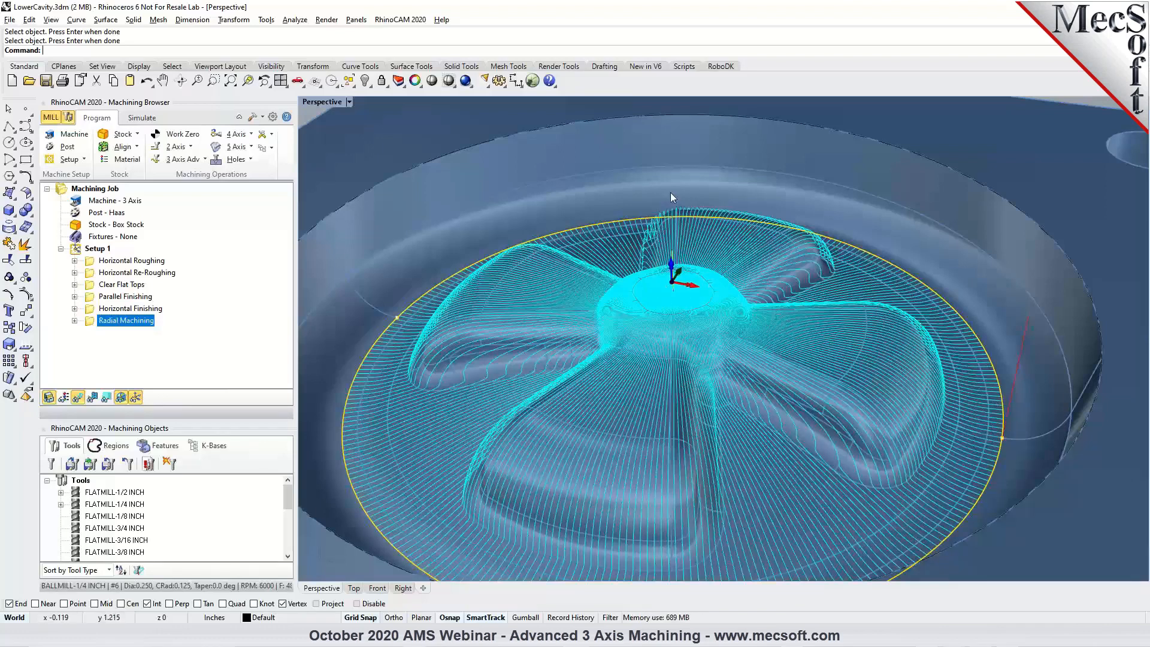
pyautogui.scroll(-2, 763, 318)
pyautogui.moveTo(770, 313)
pyautogui.mouseDown(button='right')
pyautogui.moveTo(771, 375)
pyautogui.moveTo(747, 358)
pyautogui.moveTo(744, 341)
pyautogui.moveTo(760, 332)
pyautogui.mouseUp(button='right')
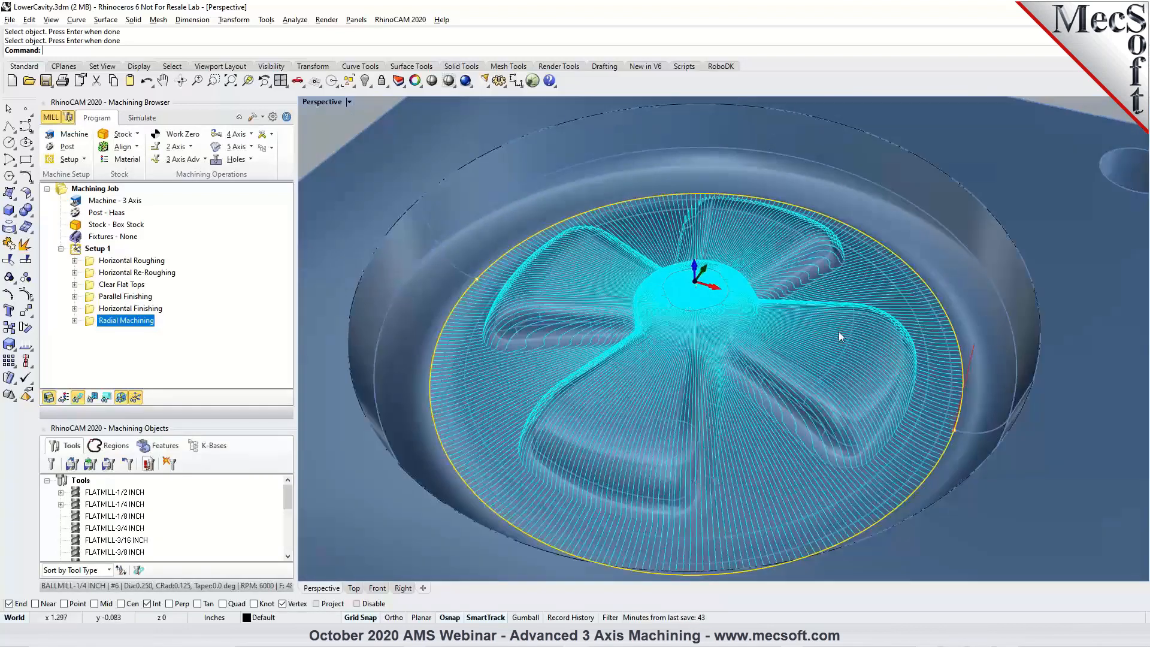
# Play the cut material simulation of the Radial Machining operation with the toolpath hidden, viewing the cavity from several angles.
pyautogui.click(136, 124)
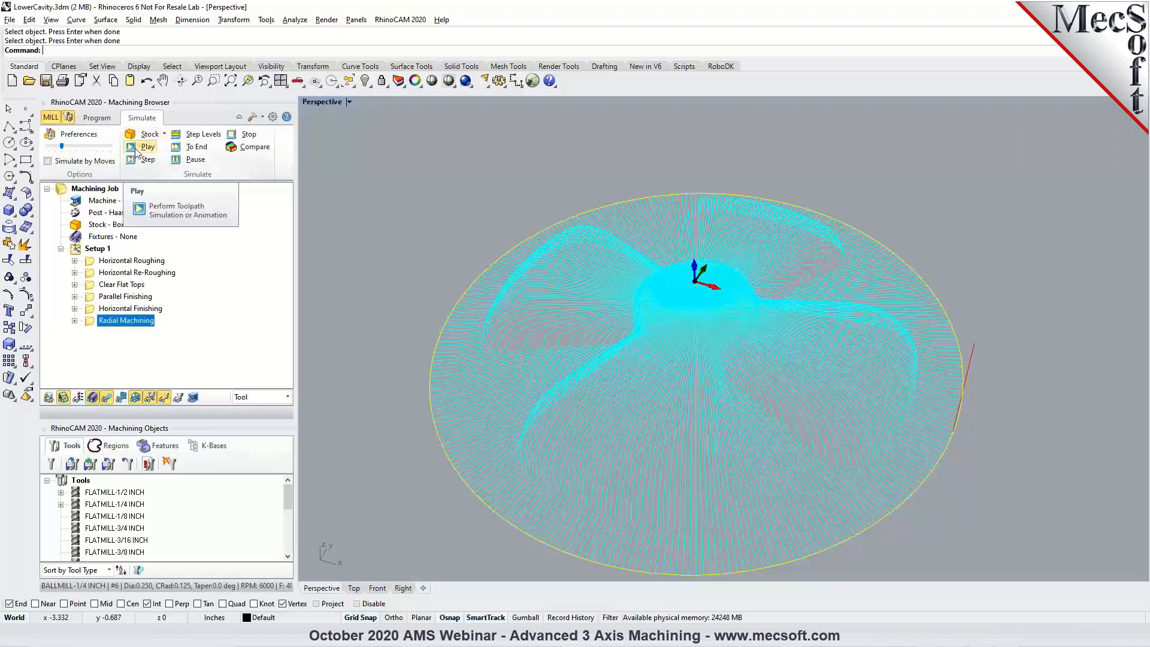
pyautogui.click(136, 150)
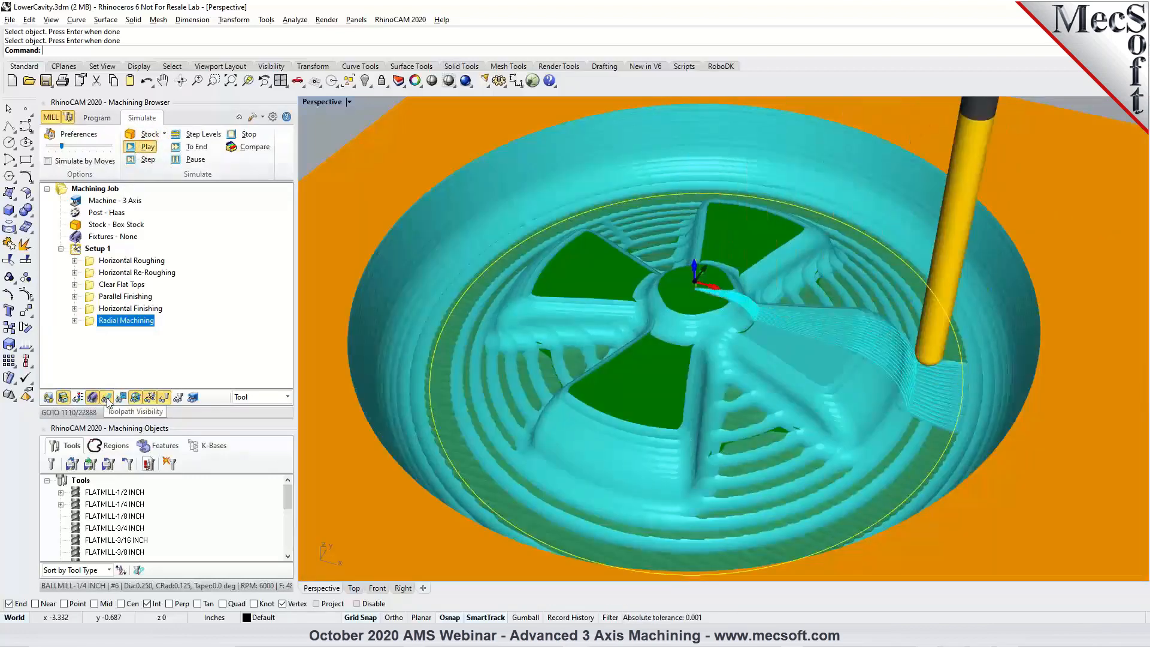
pyautogui.moveTo(575, 369); pyautogui.dragTo(563, 346, button='right')
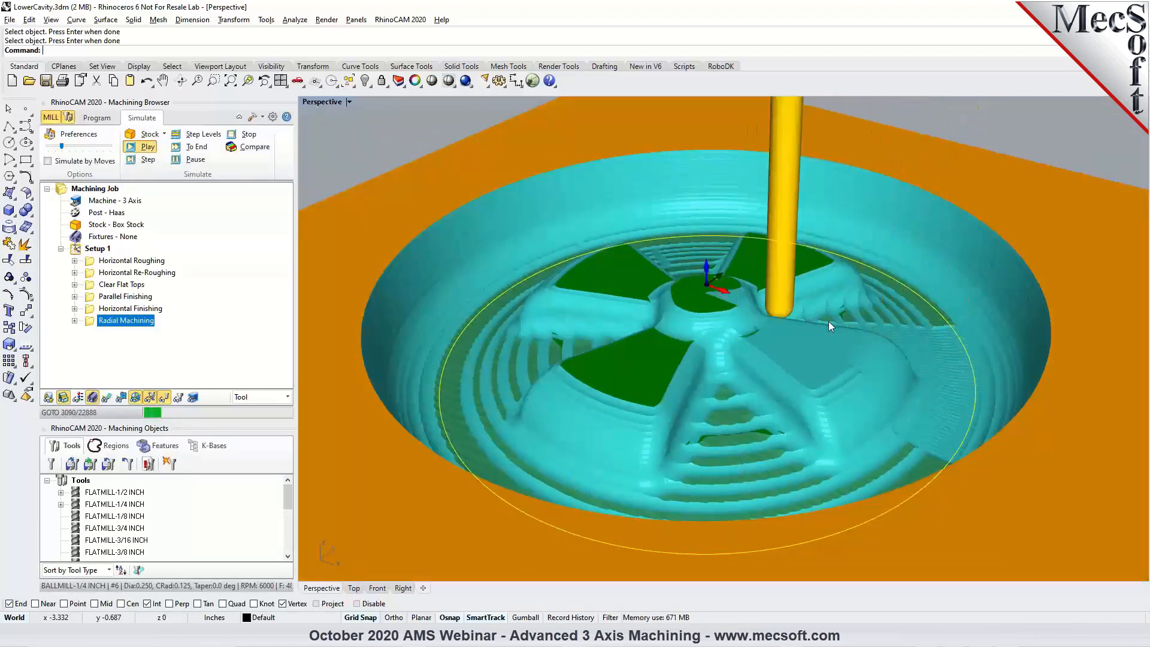
pyautogui.moveTo(808, 375); pyautogui.dragTo(745, 368, button='right')
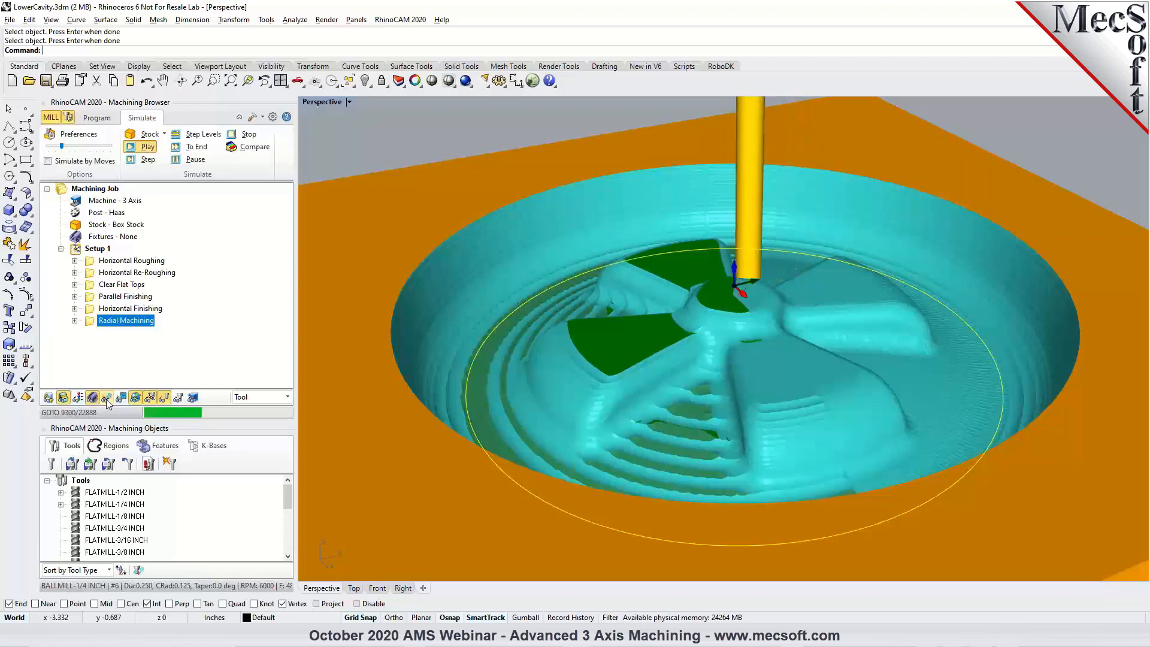
pyautogui.moveTo(740, 383); pyautogui.dragTo(677, 388, button='right')
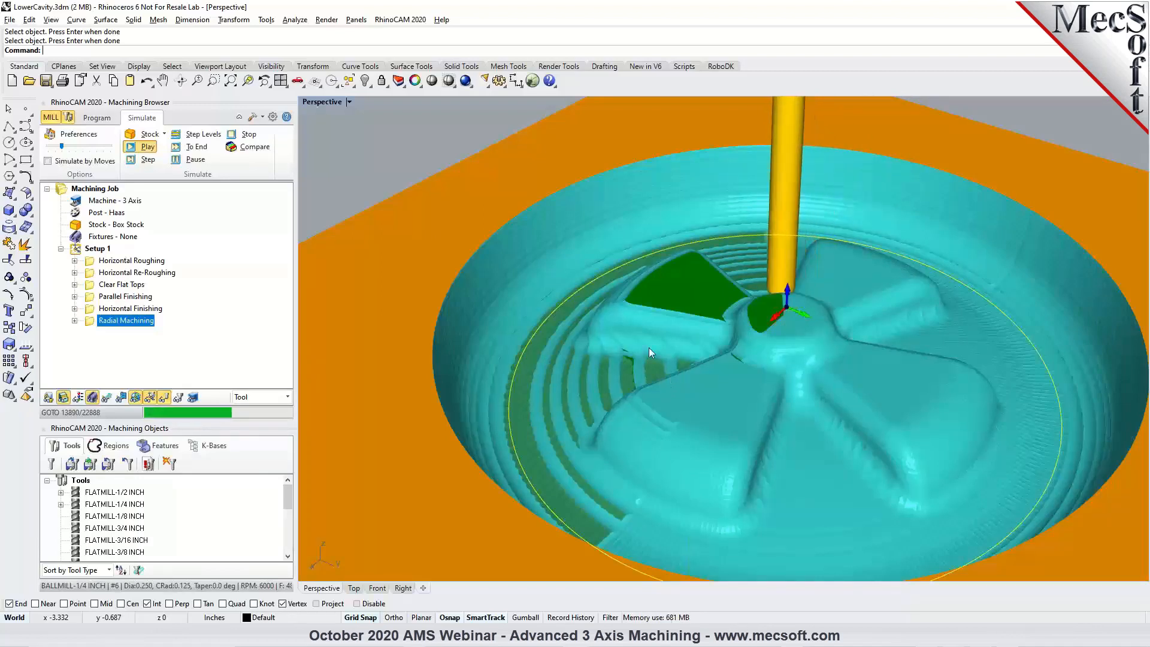
# Pause the radial simulation, run it straight to the end, and inspect the whole machined cavity.
pyautogui.click(177, 164)
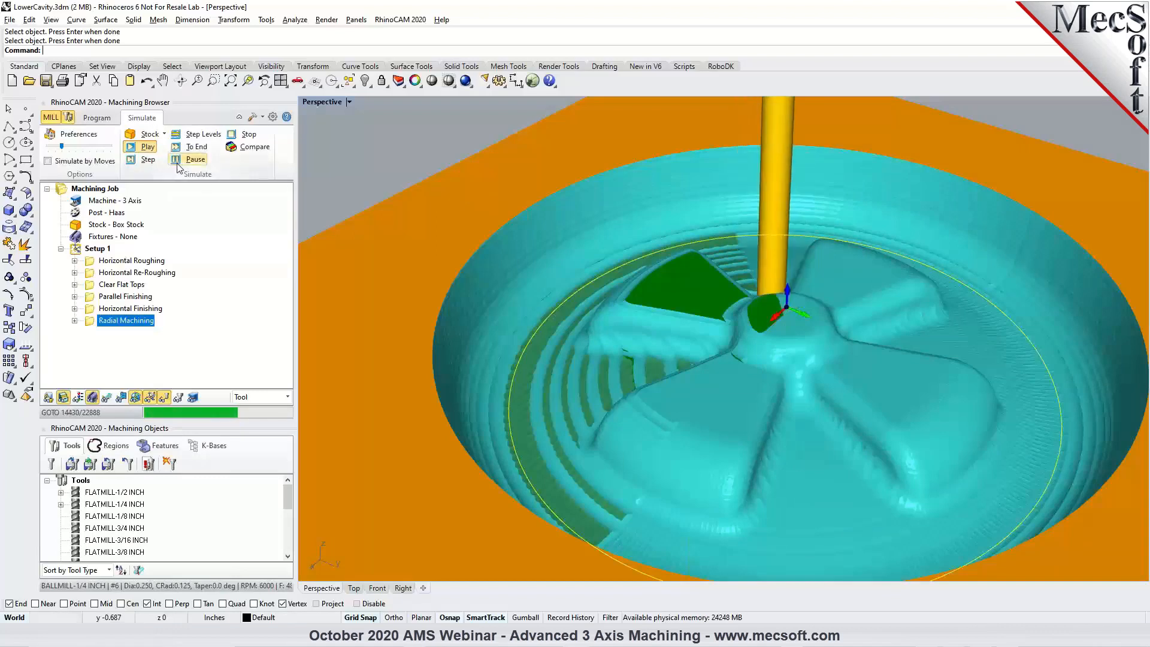
pyautogui.click(180, 148)
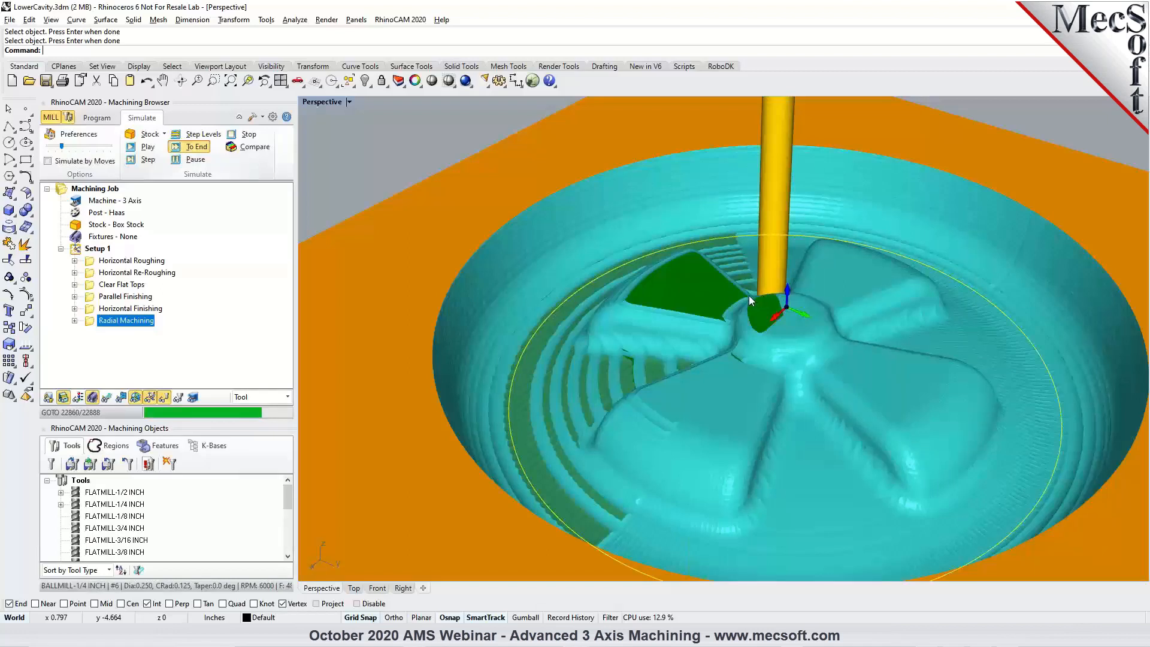
pyautogui.scroll(-3, 749, 296)
pyautogui.moveTo(735, 300); pyautogui.dragTo(798, 337, button='right')
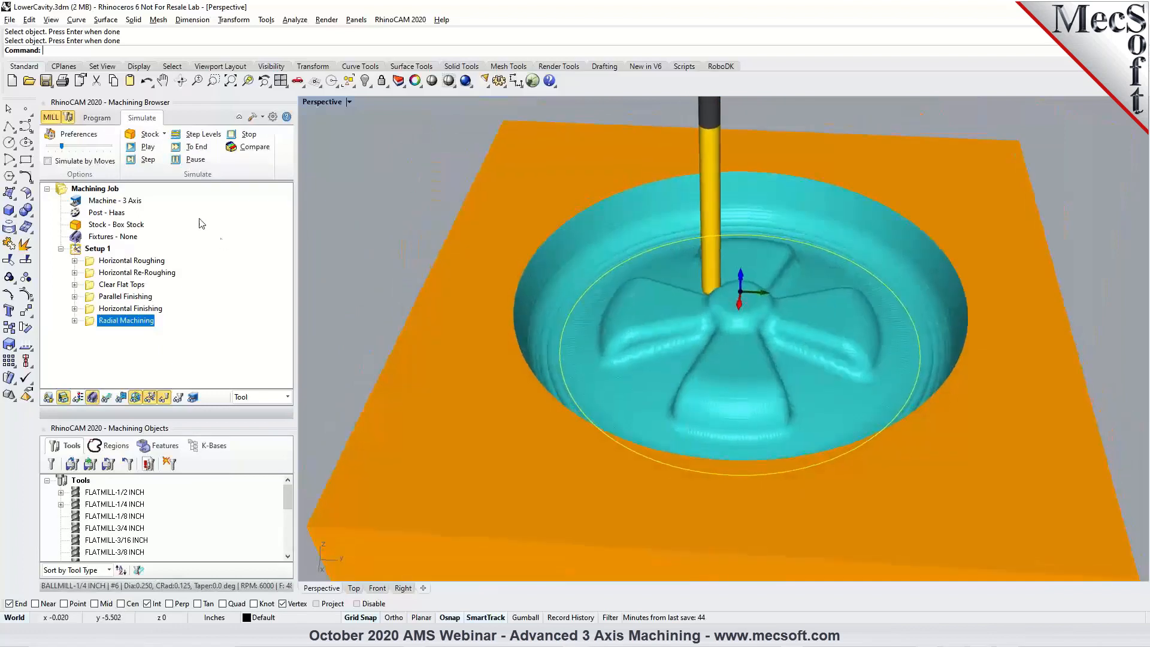
# Compare Climb with Conventional cut direction and Inside with Outside start point in the Radial Machining cut parameters, restoring Climb and Inside.
pyautogui.click(105, 119)
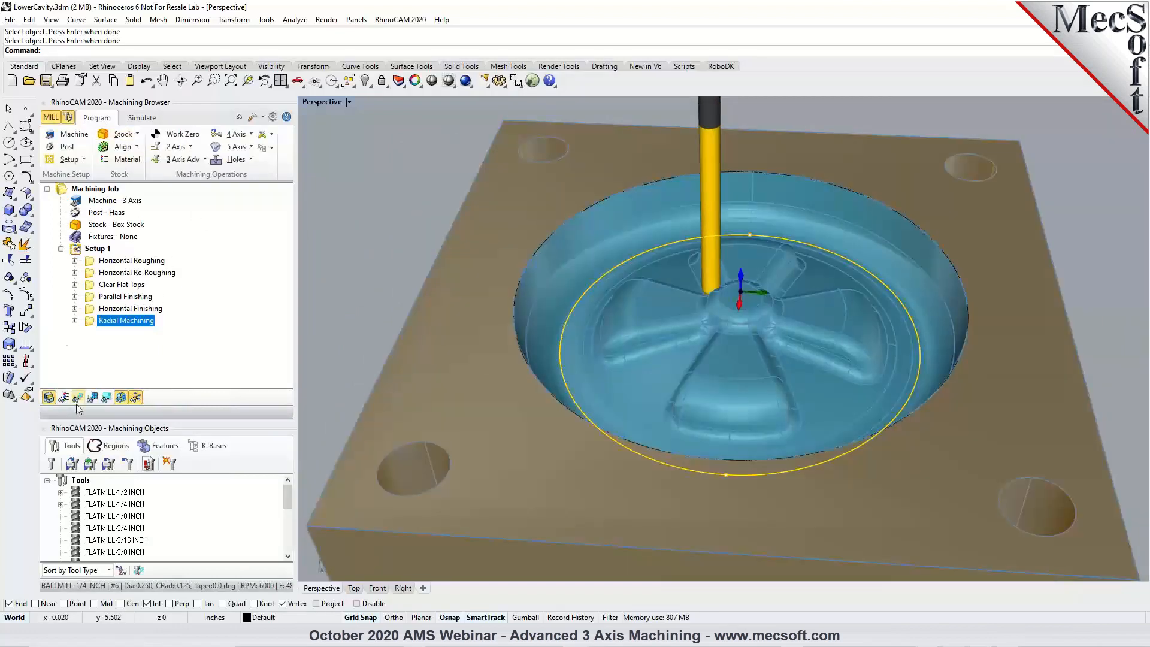
pyautogui.doubleClick(89, 320)
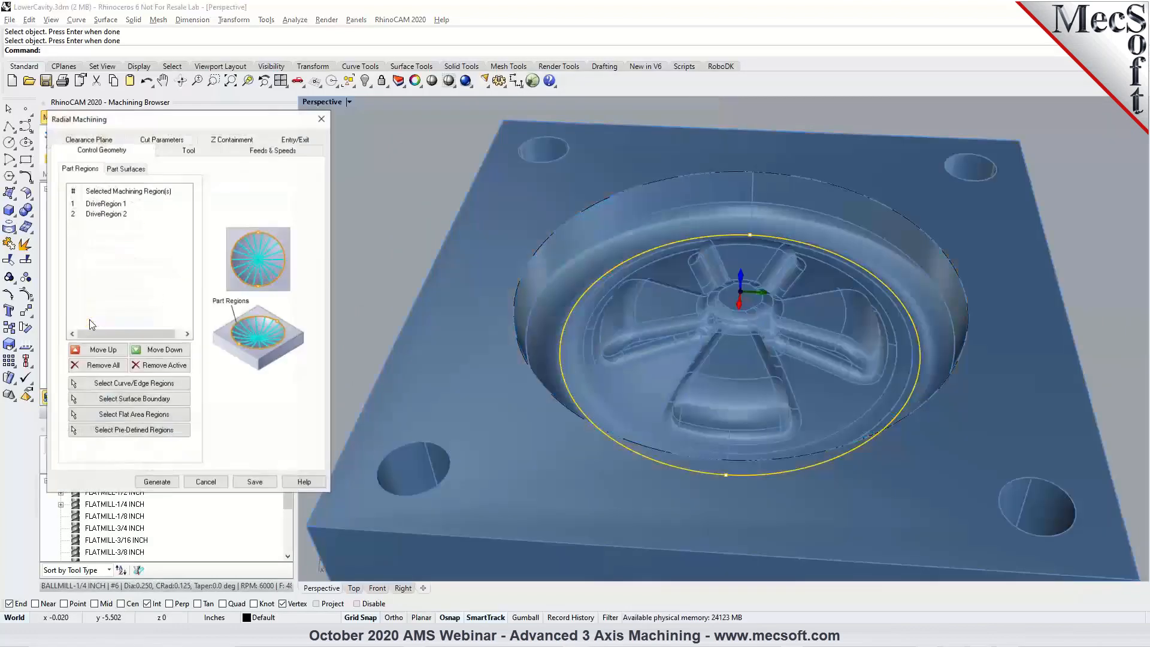
pyautogui.click(150, 143)
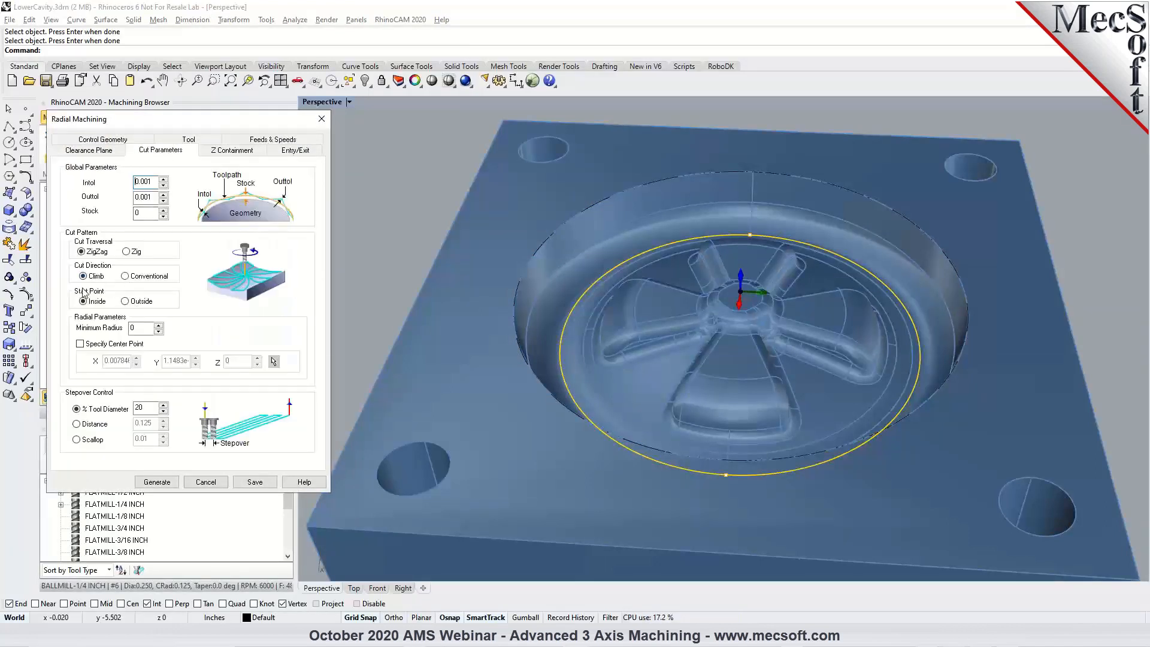
pyautogui.click(130, 278)
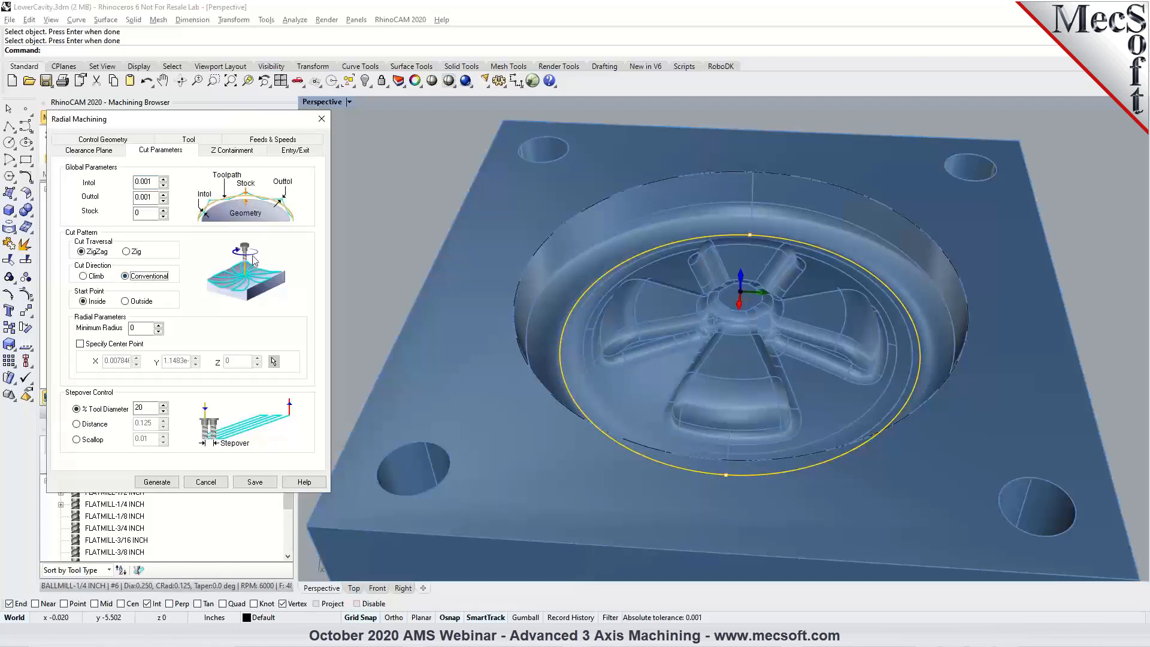
pyautogui.click(93, 278)
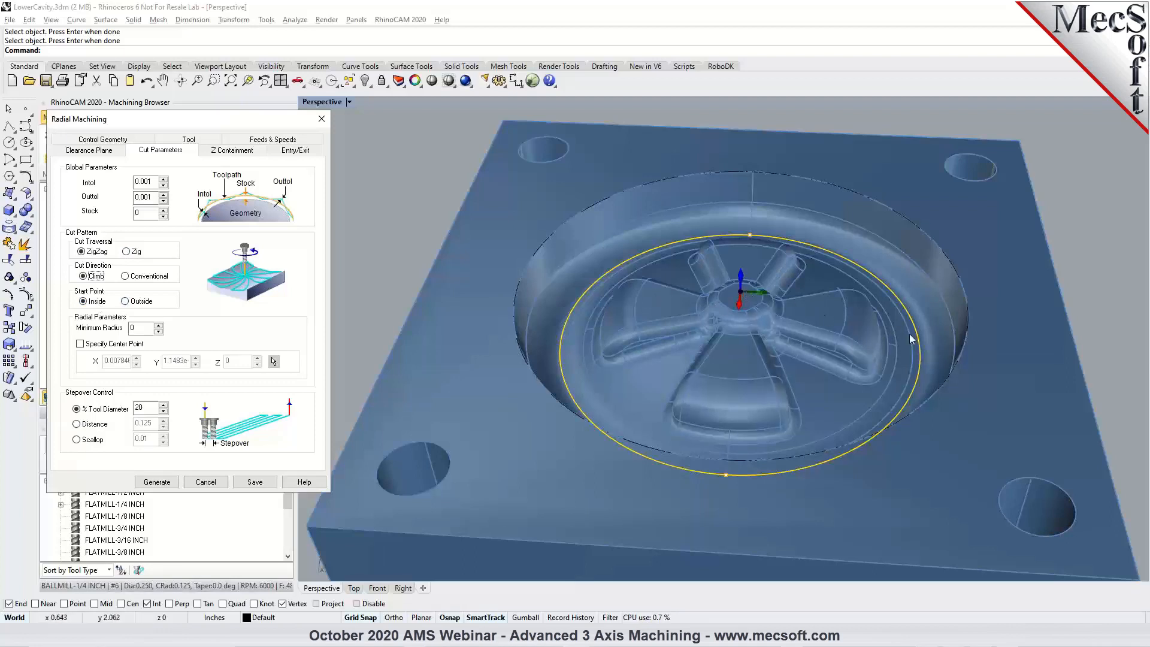
pyautogui.click(125, 301)
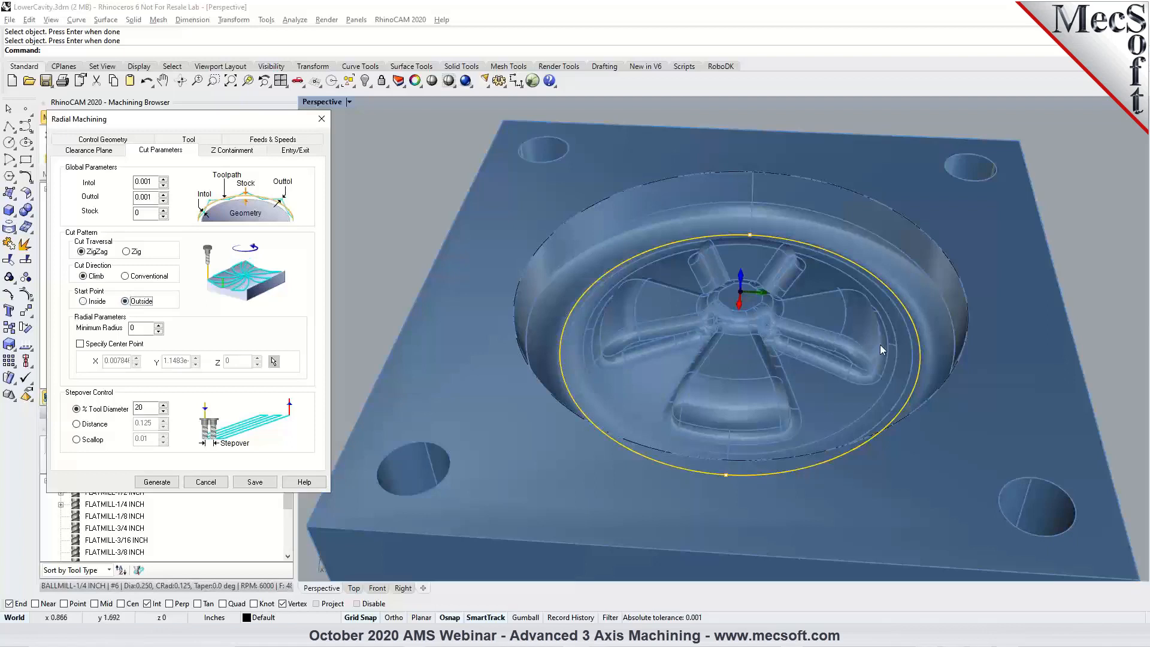
pyautogui.click(84, 302)
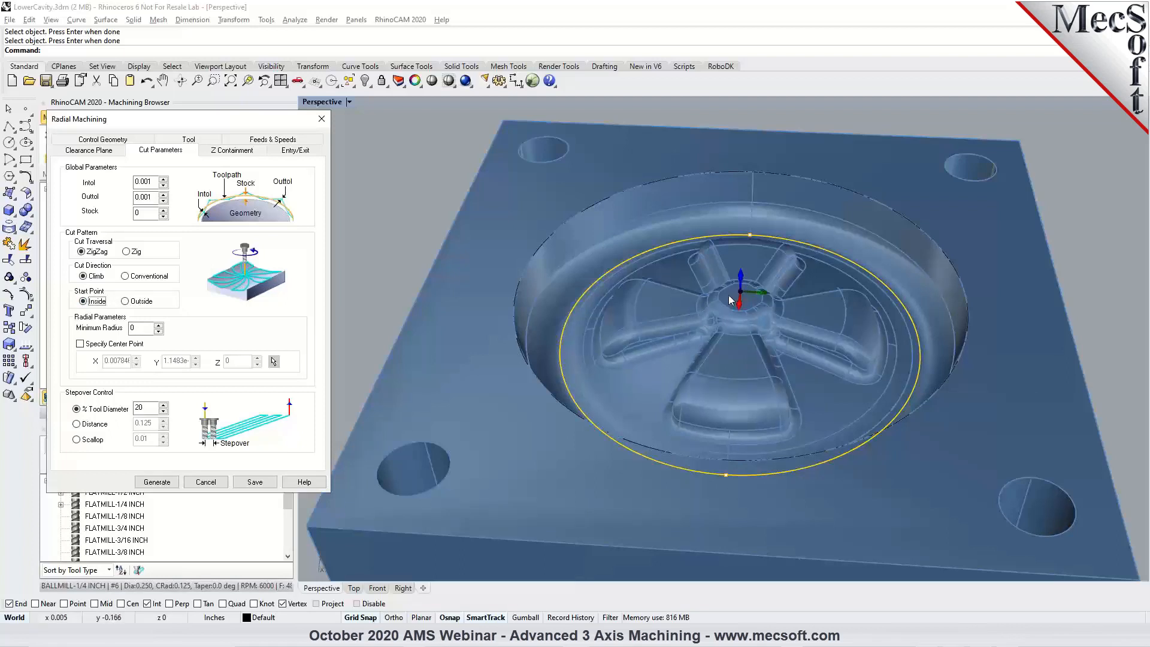
# Set the radial minimum radius to 0.1, generate the toolpath, and inspect the passes around the central hub.
pyautogui.click(144, 329)
pyautogui.click(167, 484)
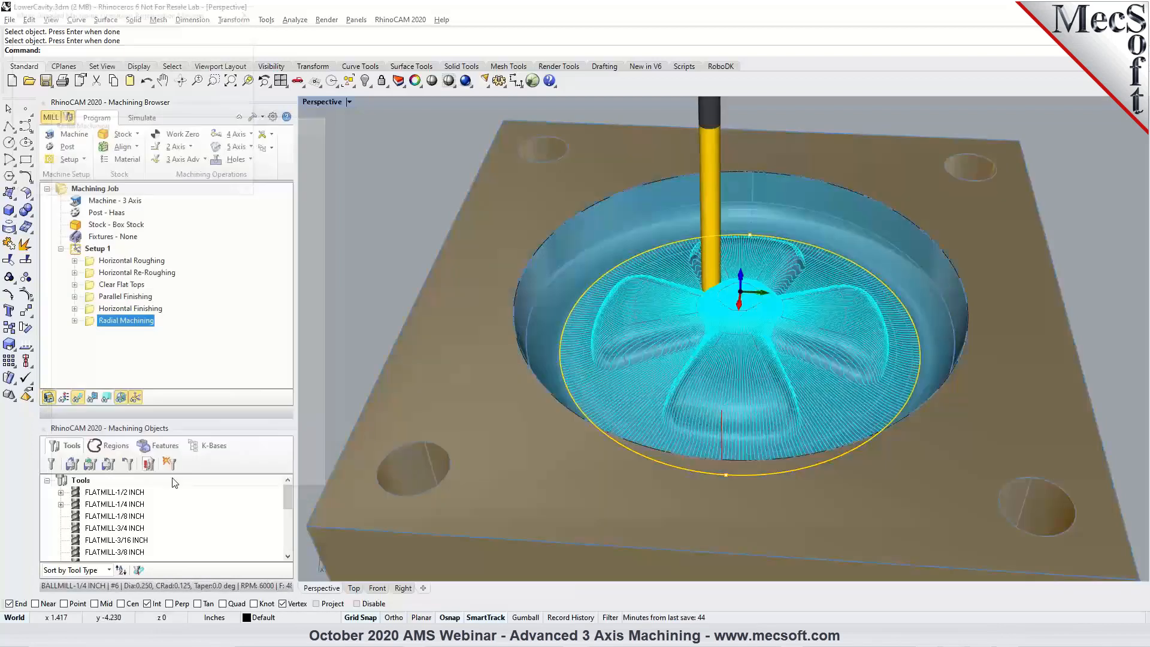
pyautogui.scroll(5, 747, 296)
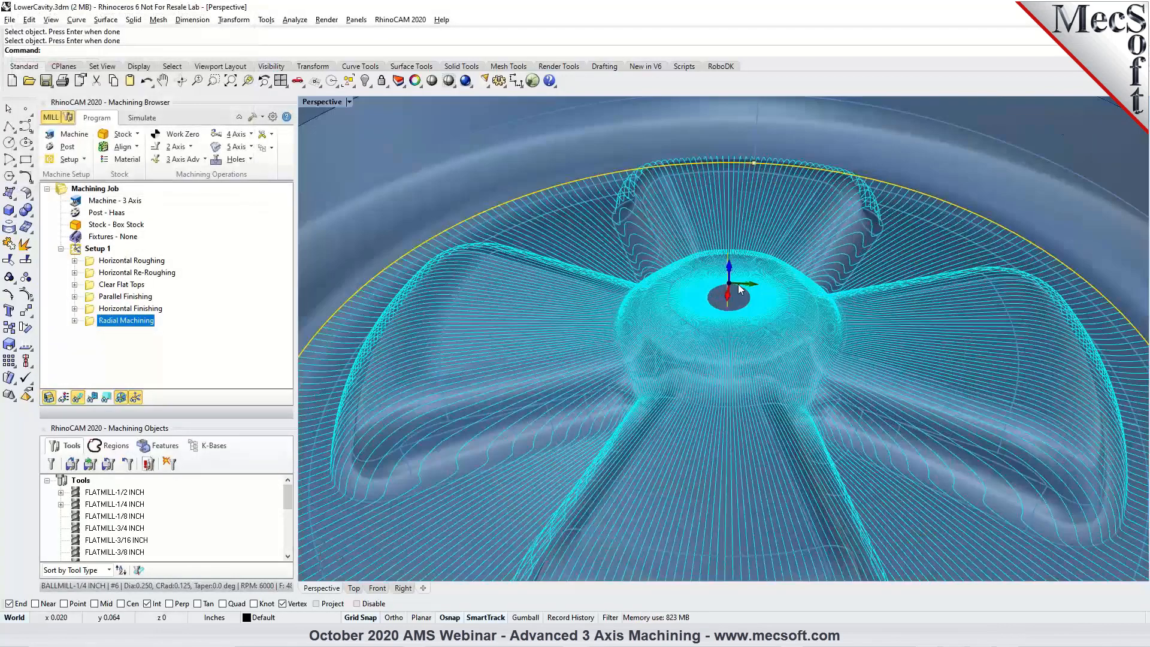
pyautogui.scroll(3, 747, 295)
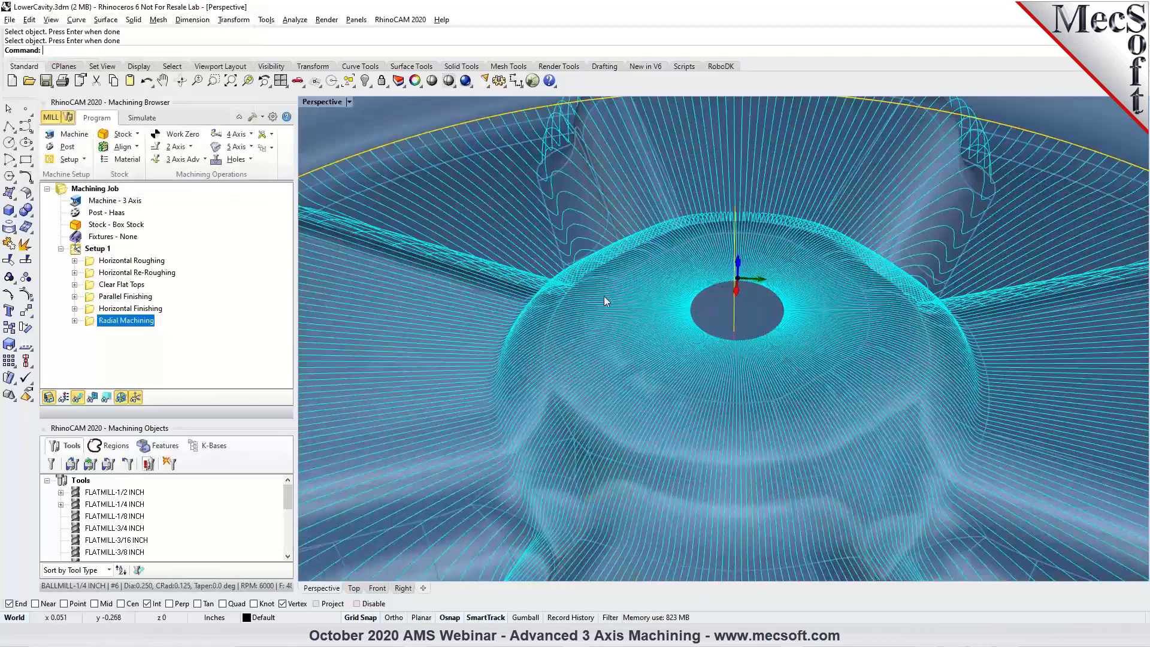
# Set the Radial Machining operation's minimum radius to 0.25, regenerate the toolpath, and inspect the hub area.
pyautogui.doubleClick(90, 324)
pyautogui.click(142, 152)
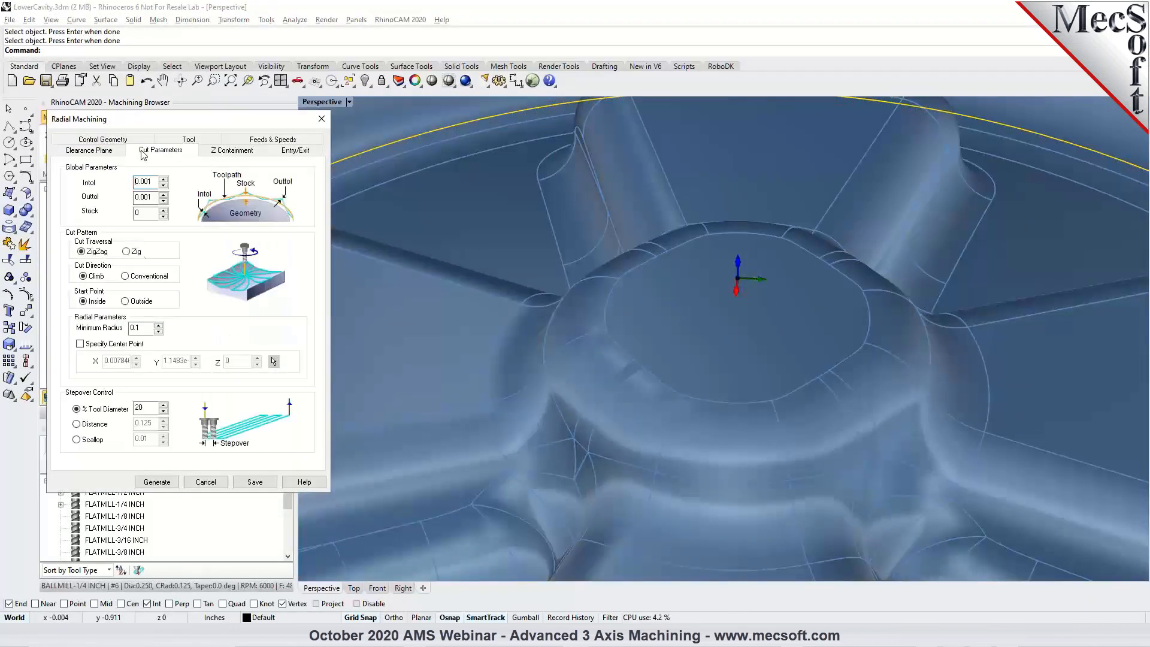
pyautogui.doubleClick(135, 328)
pyautogui.write('0.25')
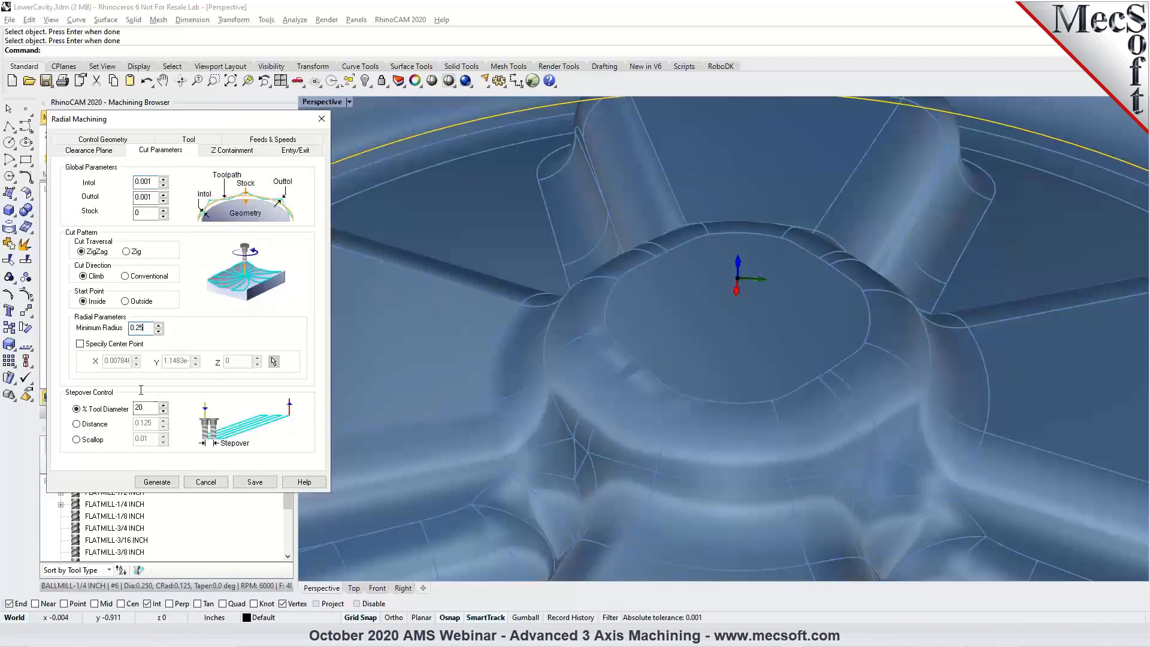
pyautogui.click(157, 482)
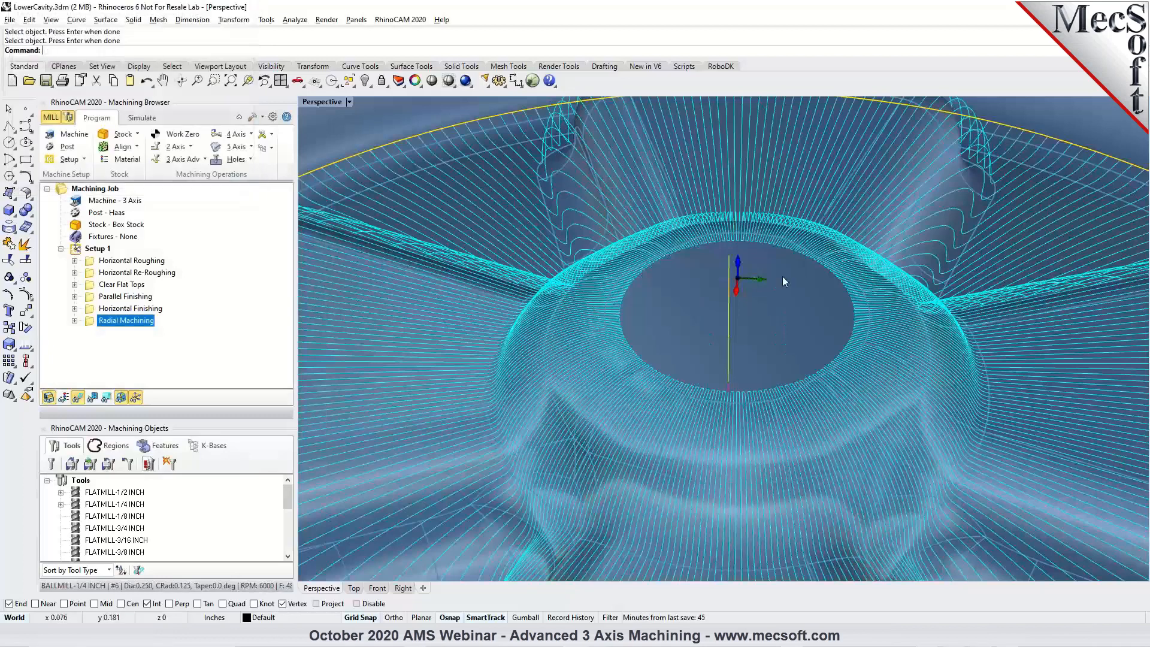
pyautogui.scroll(-10, 688, 276)
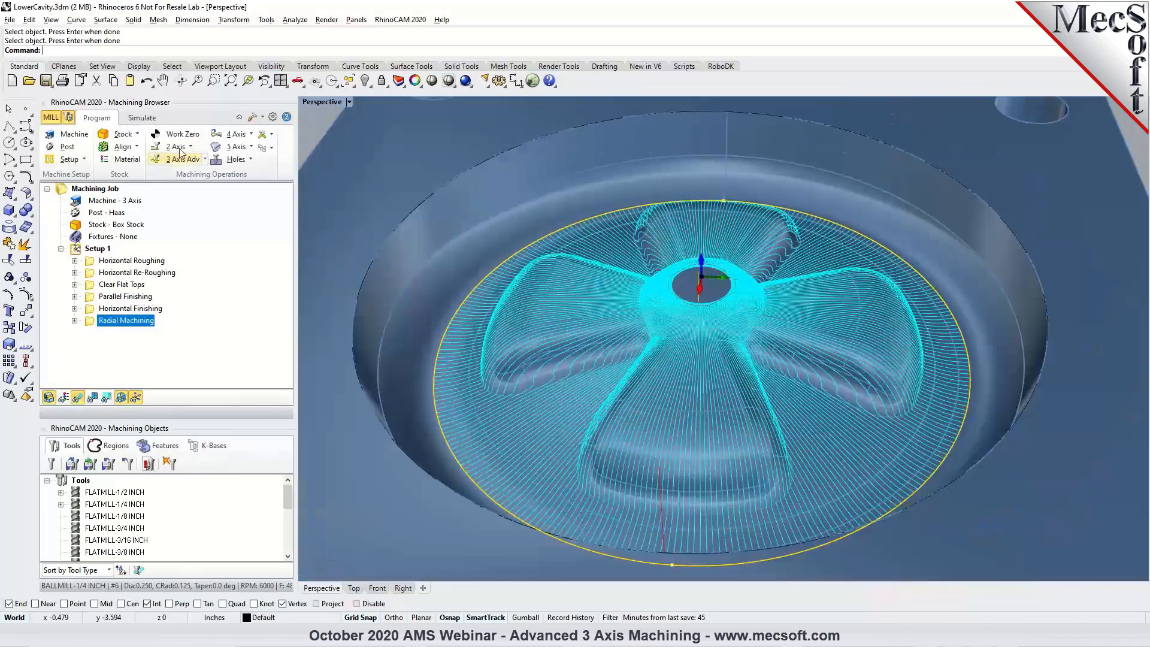
# Simulate the regenerated Radial Machining toolpath through to the end and inspect the cavity around the uncut hub center.
pyautogui.click(141, 118)
pyautogui.click(144, 147)
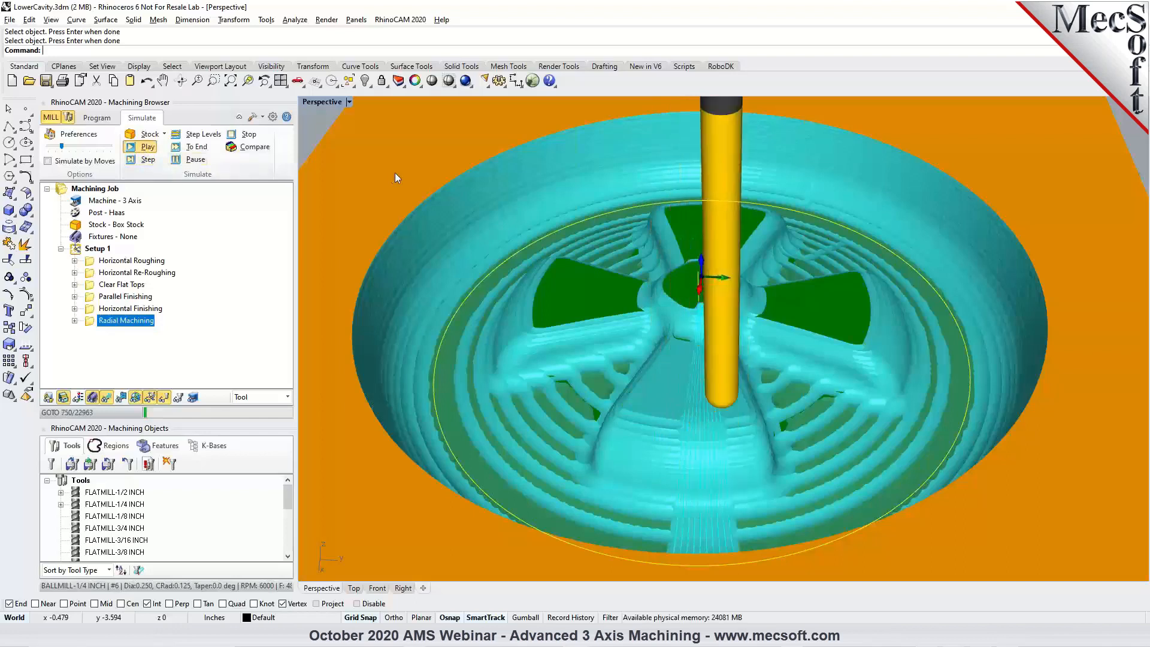
pyautogui.click(193, 146)
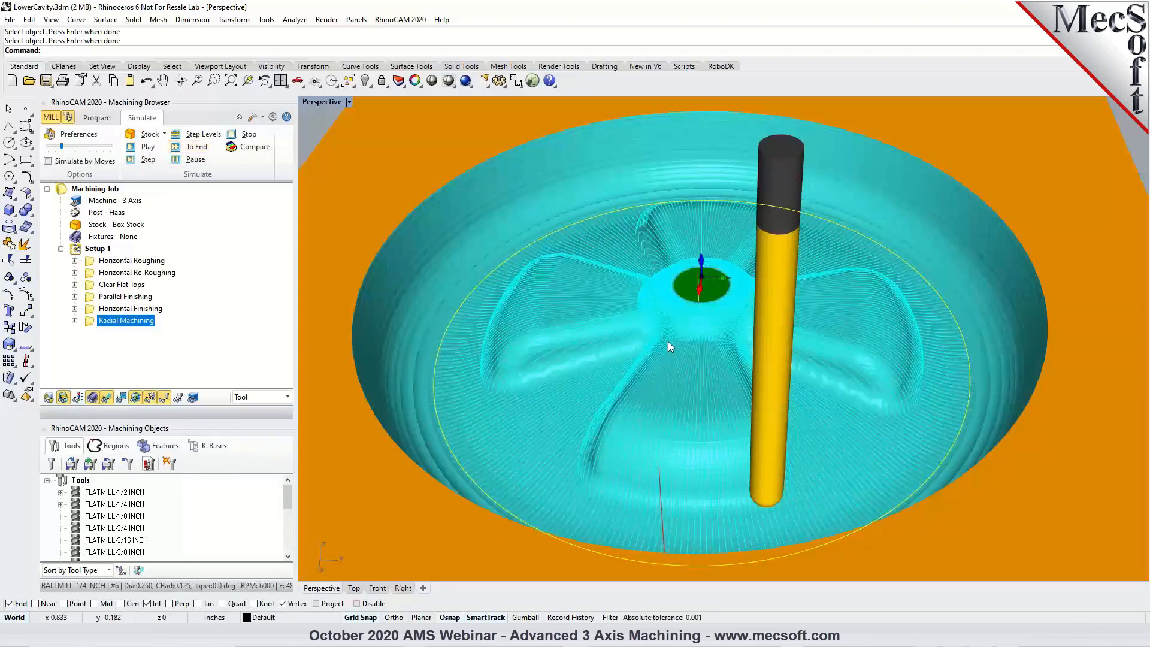
pyautogui.moveTo(800, 336)
pyautogui.mouseDown(button='right')
pyautogui.moveTo(807, 367)
pyautogui.moveTo(902, 327)
pyautogui.moveTo(795, 339)
pyautogui.moveTo(935, 336)
pyautogui.moveTo(790, 332)
pyautogui.moveTo(839, 331)
pyautogui.mouseUp(button='right')
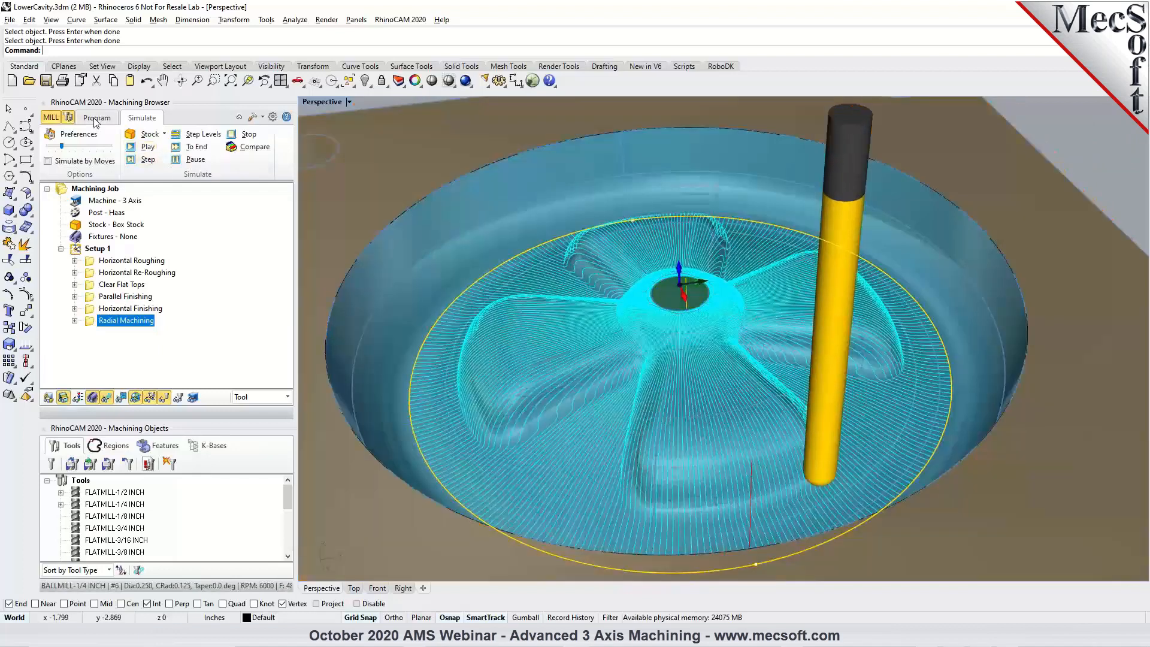
# Start a new 3-axis advanced Spiral Machining operation and remove all preselected machining regions.
pyautogui.click(95, 118)
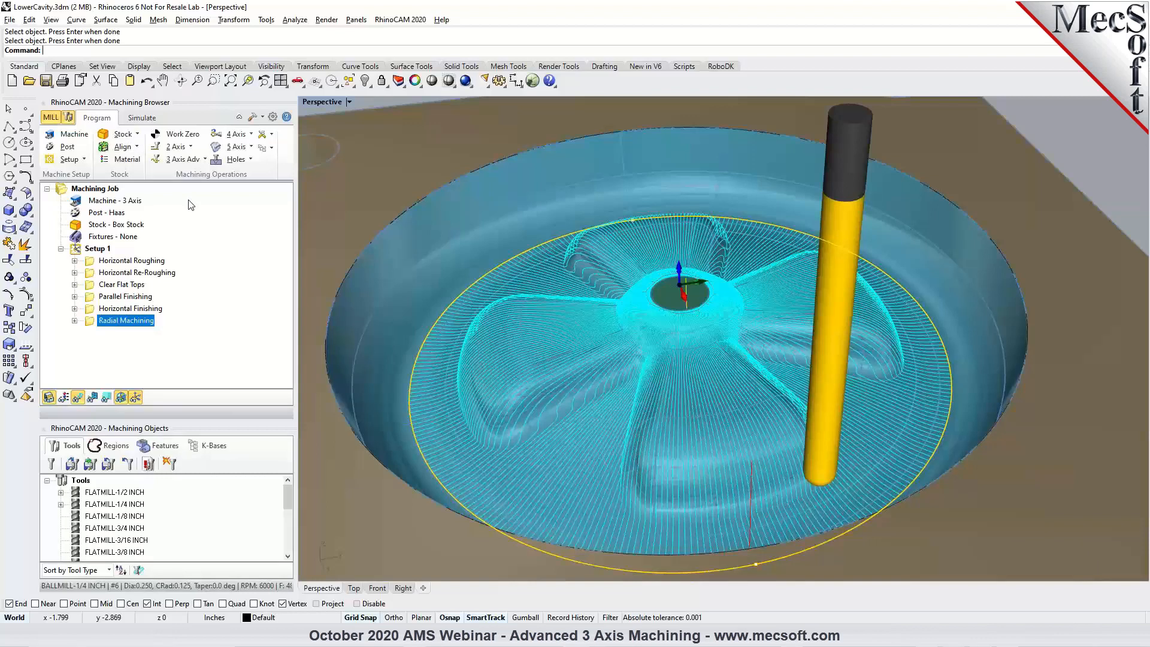
pyautogui.click(205, 159)
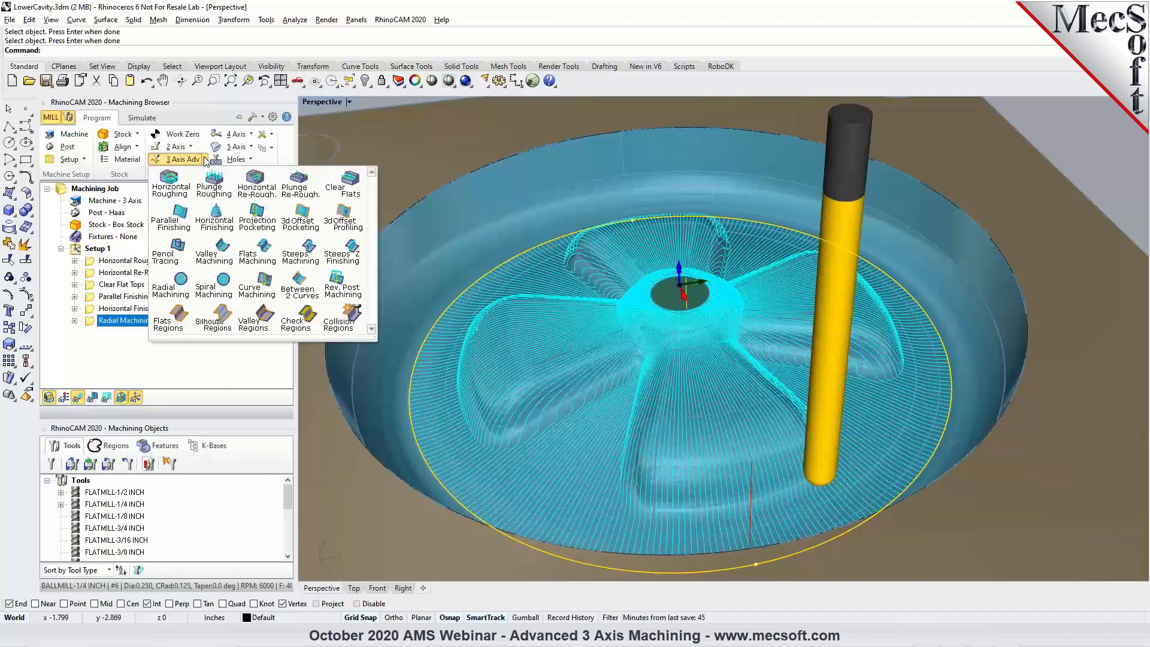
pyautogui.click(226, 291)
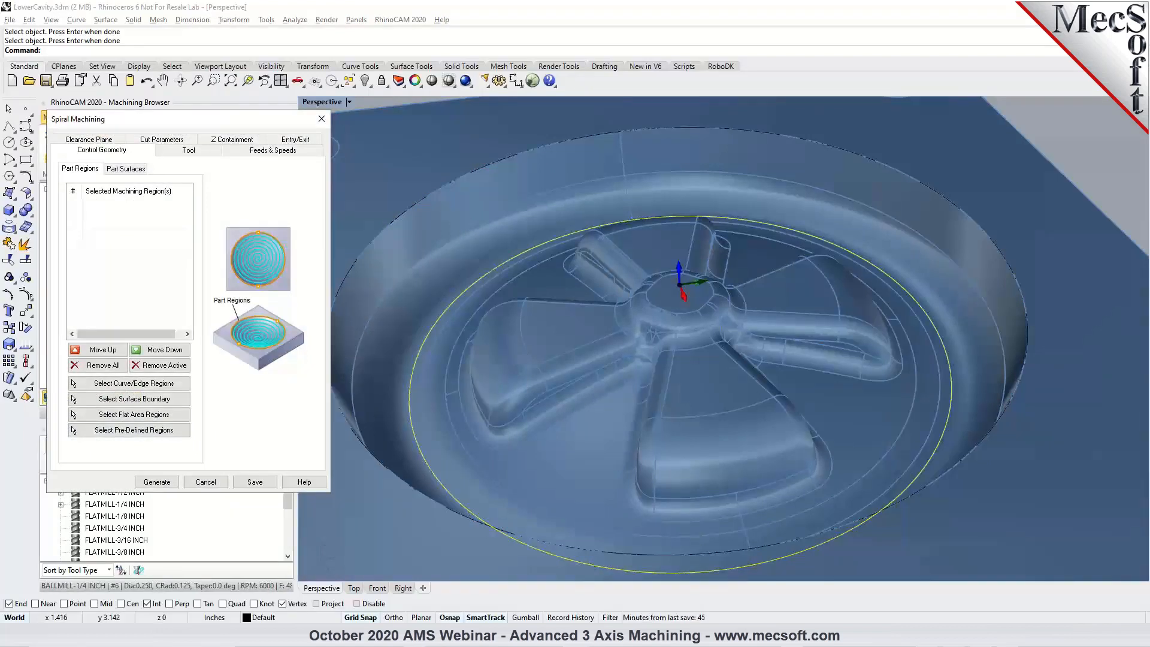
pyautogui.click(87, 368)
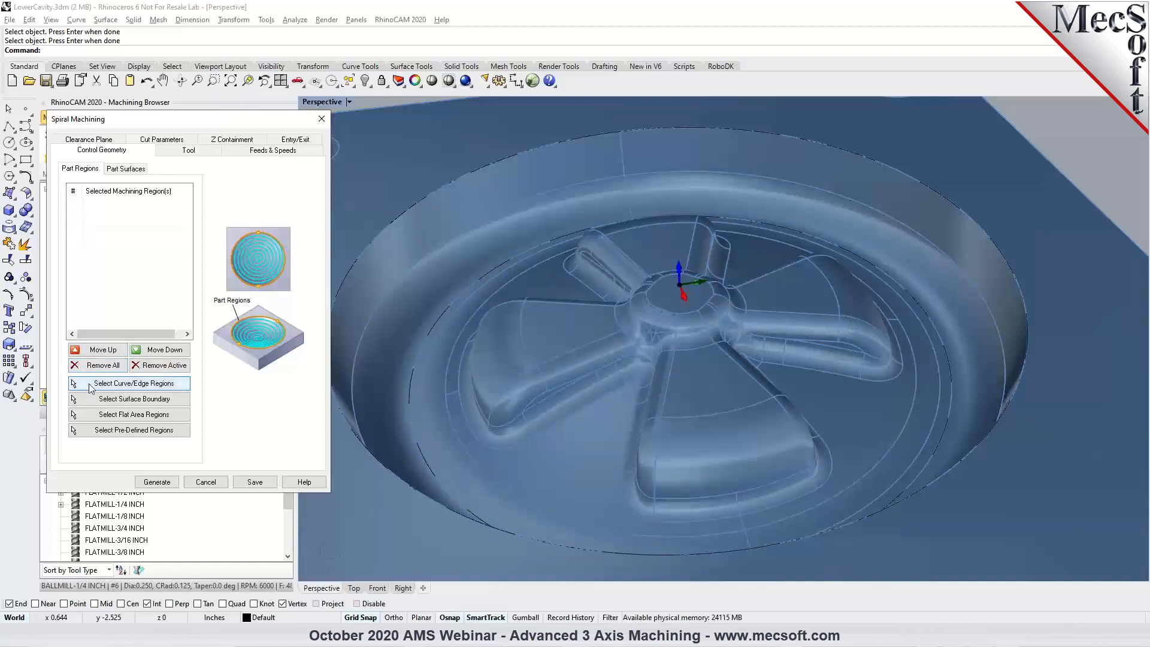
# Select the circular curve around the cavity floor as the spiral machining region.
pyautogui.click(91, 385)
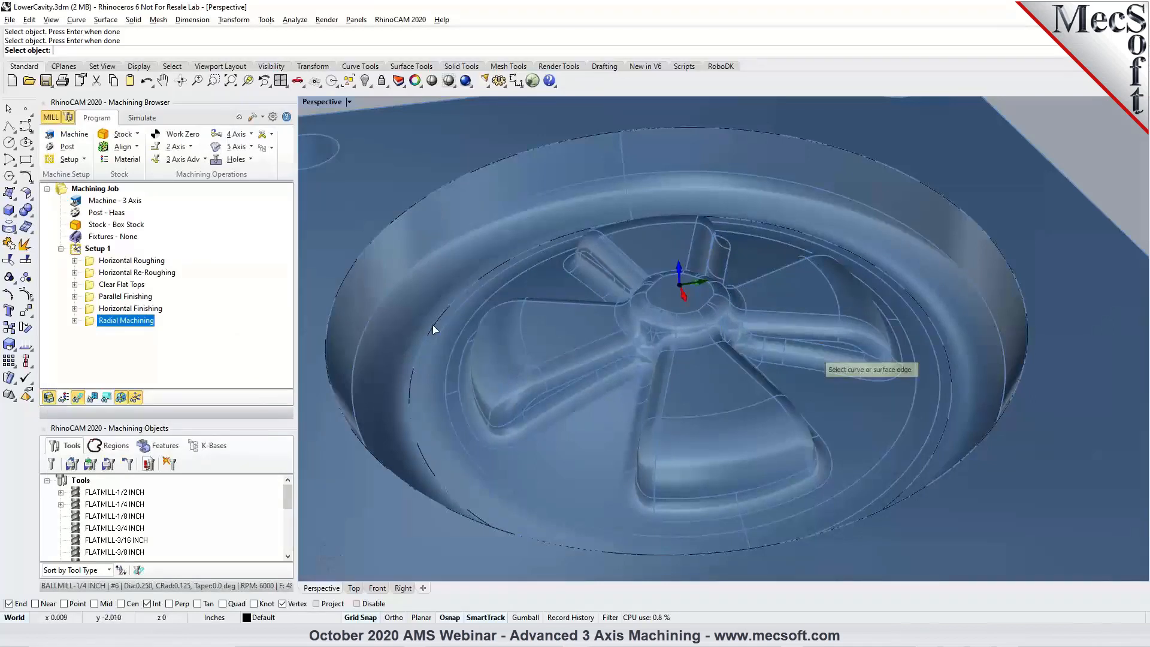
pyautogui.click(432, 325)
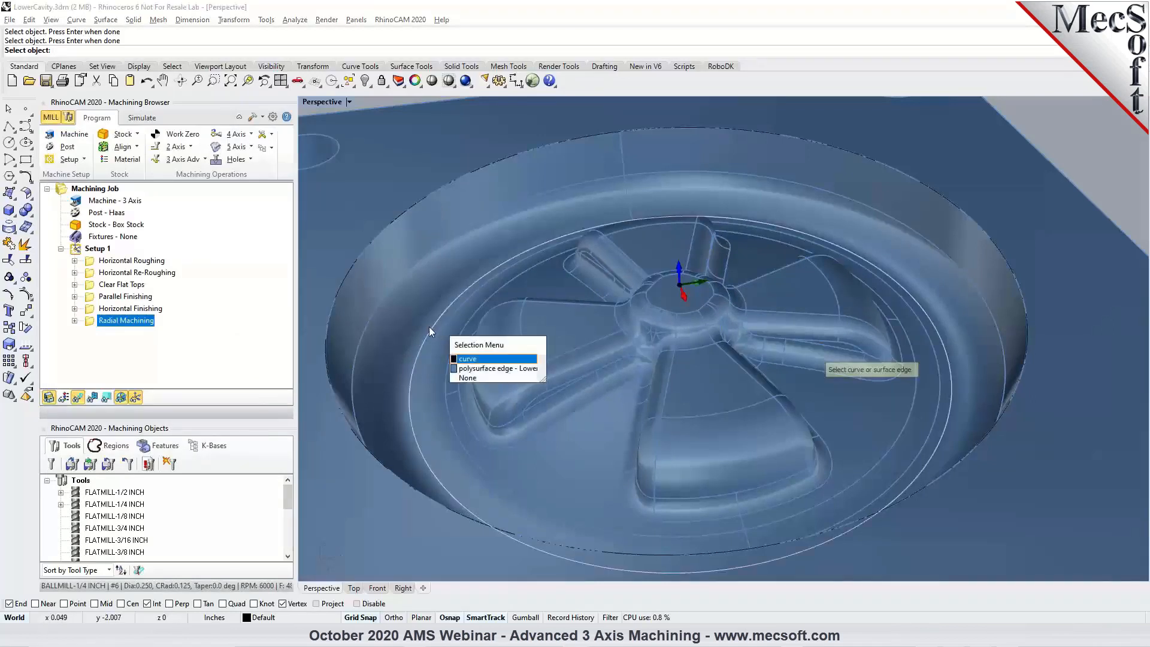
pyautogui.click(469, 358)
pyautogui.press('Return')
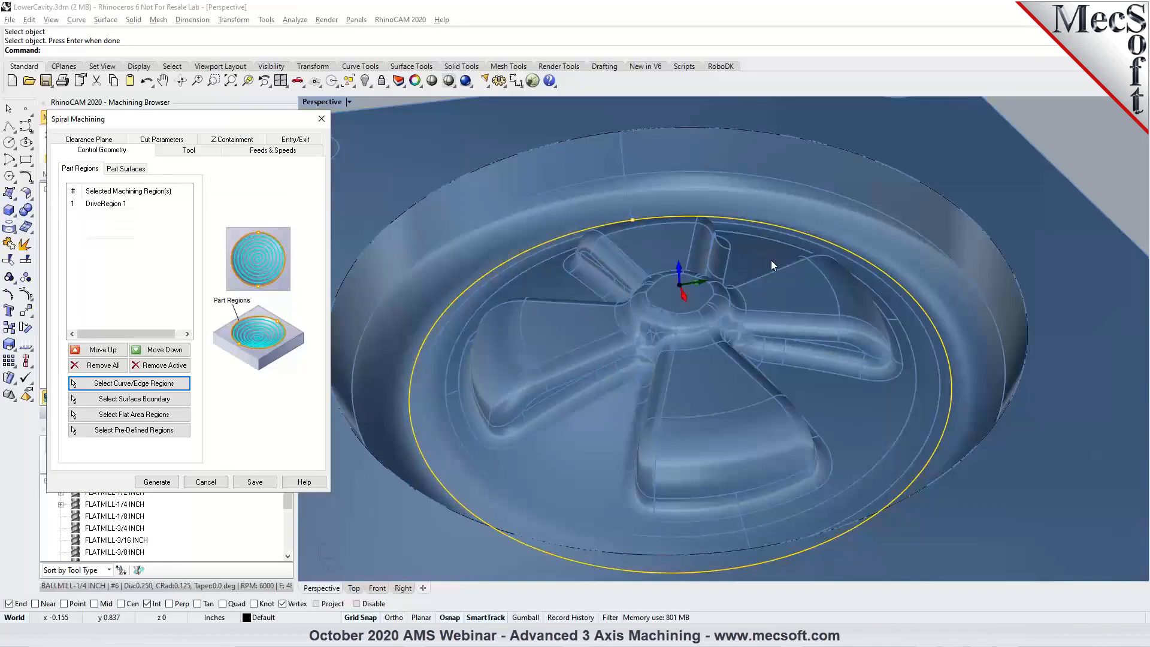
# Set the Spiral Machining stepover to 20% of the tool diameter with the BALLMILL-1/4 INCH tool and generate the toolpath.
pyautogui.click(188, 149)
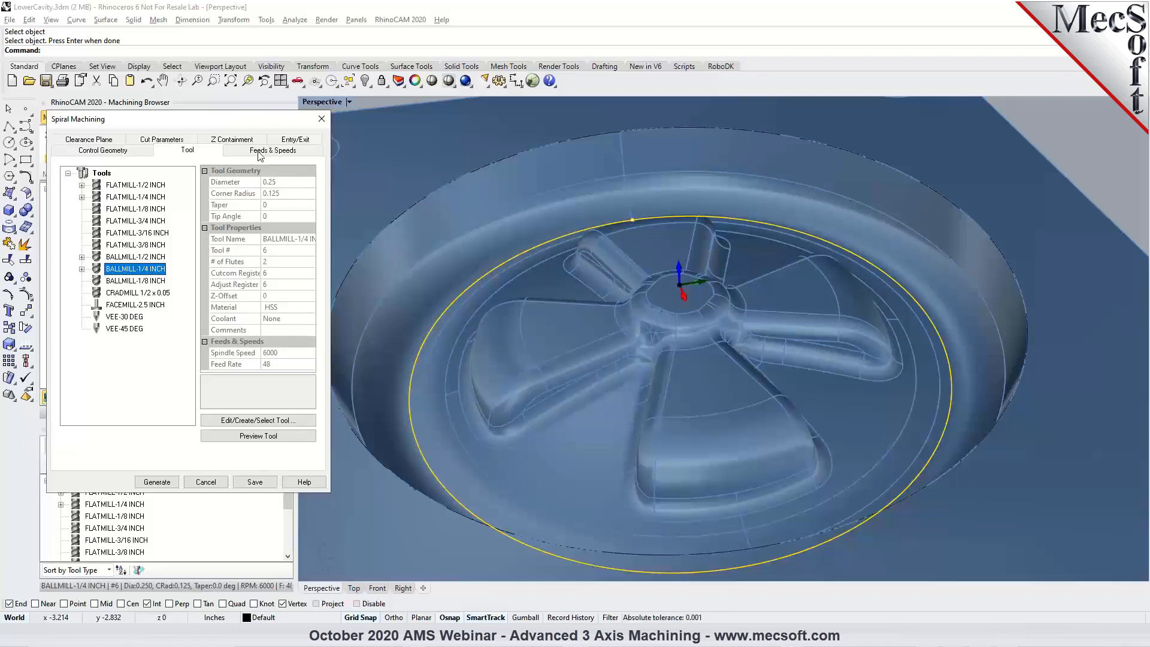
pyautogui.click(156, 139)
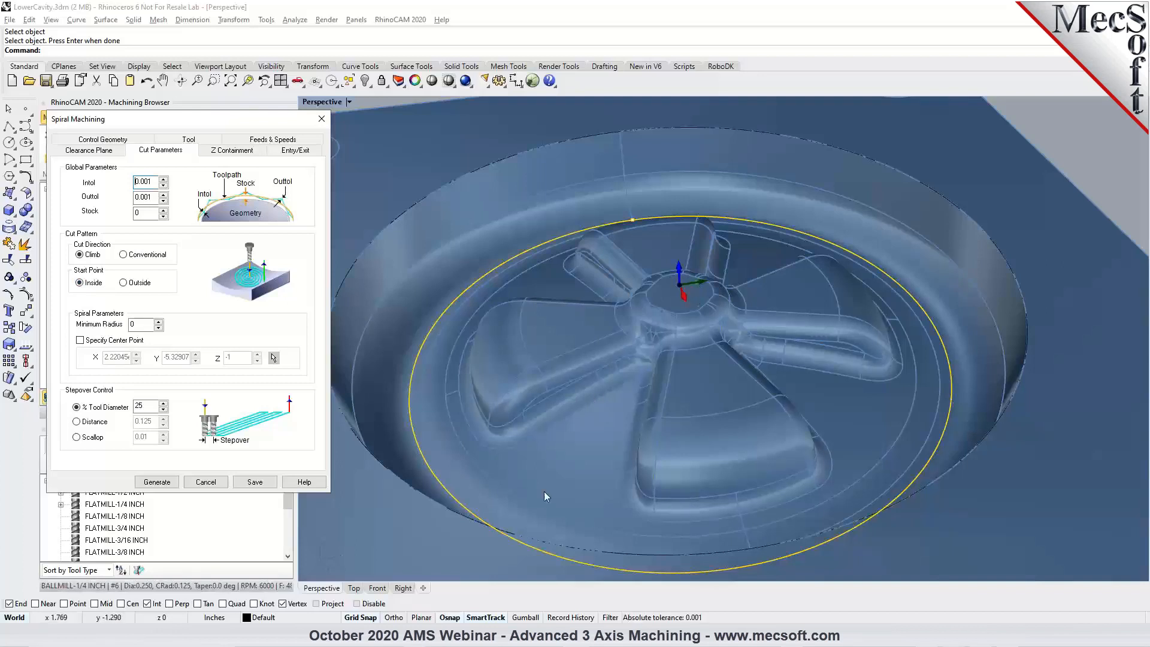
pyautogui.click(354, 588)
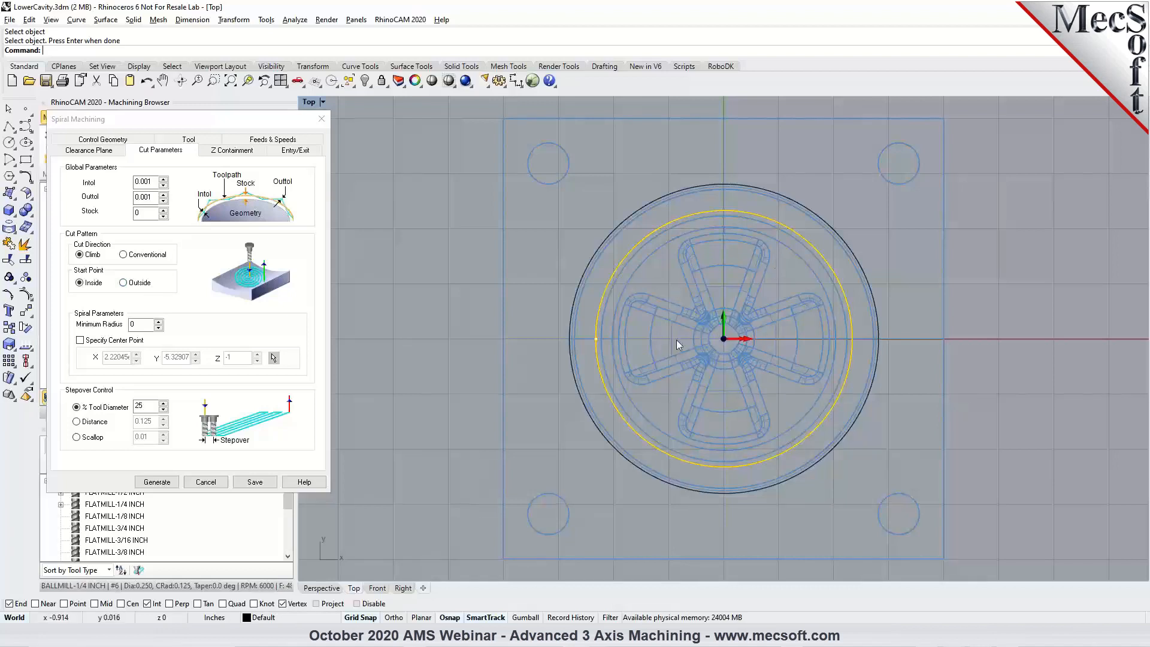
pyautogui.click(136, 327)
pyautogui.doubleClick(145, 406)
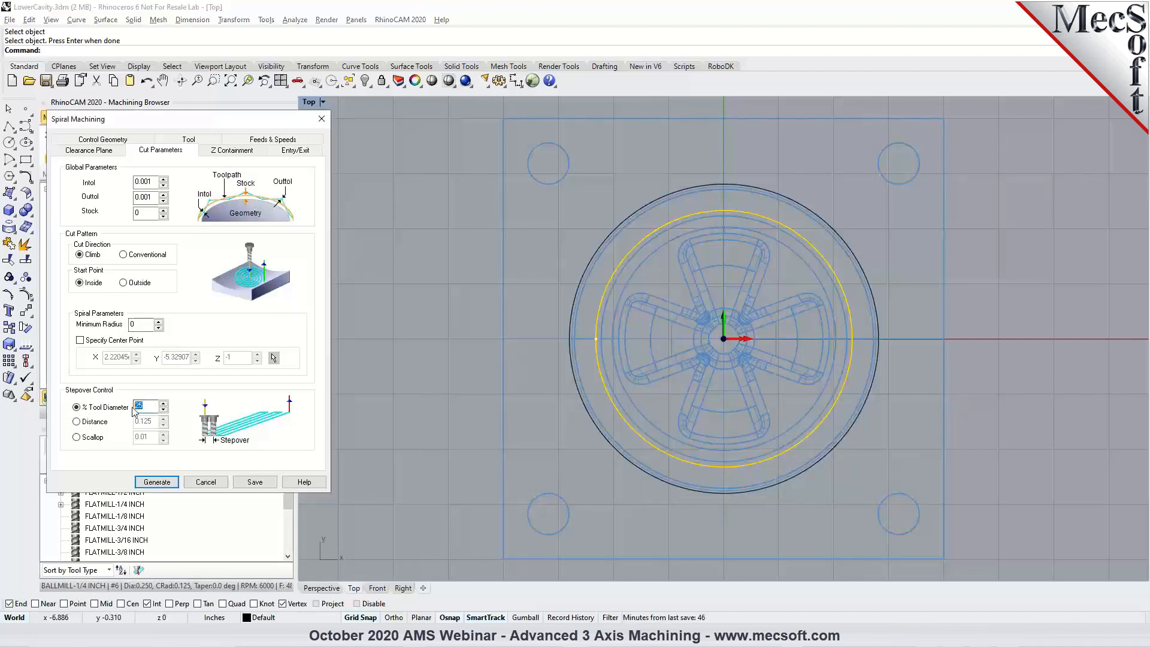
pyautogui.write('20')
pyautogui.click(166, 483)
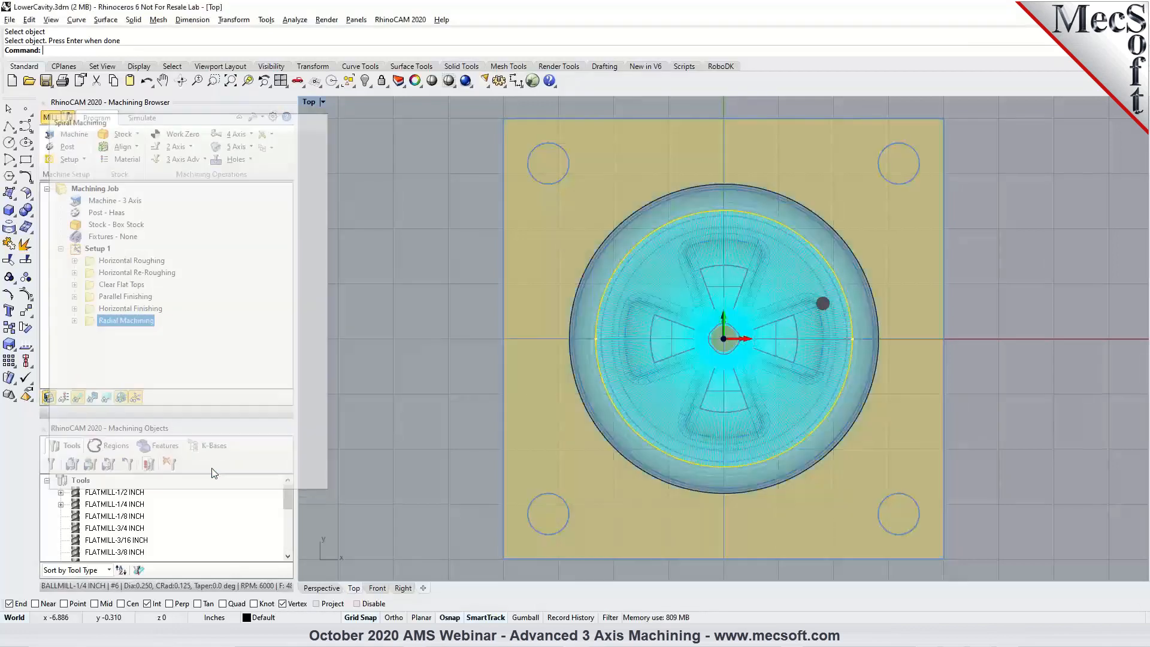
# Examine the generated spiral toolpath from above and in perspective, including its passes over the central hub.
pyautogui.scroll(10, 727, 331)
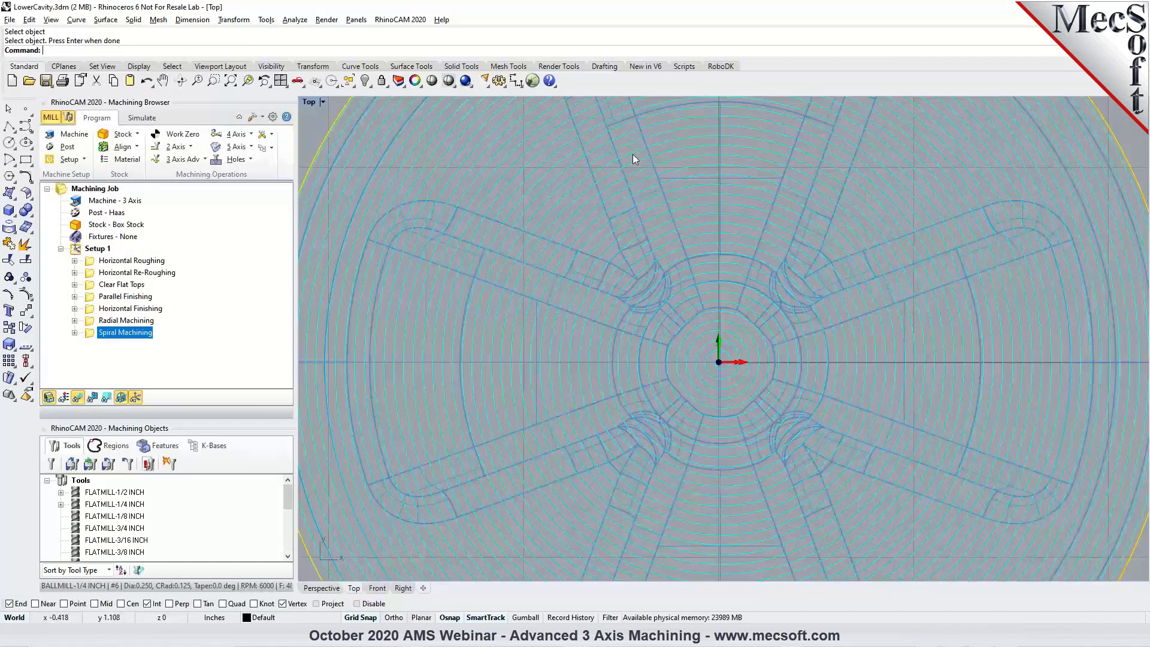
pyautogui.click(320, 588)
pyautogui.scroll(5, 718, 385)
pyautogui.moveTo(718, 385); pyautogui.dragTo(718, 349, button='right')
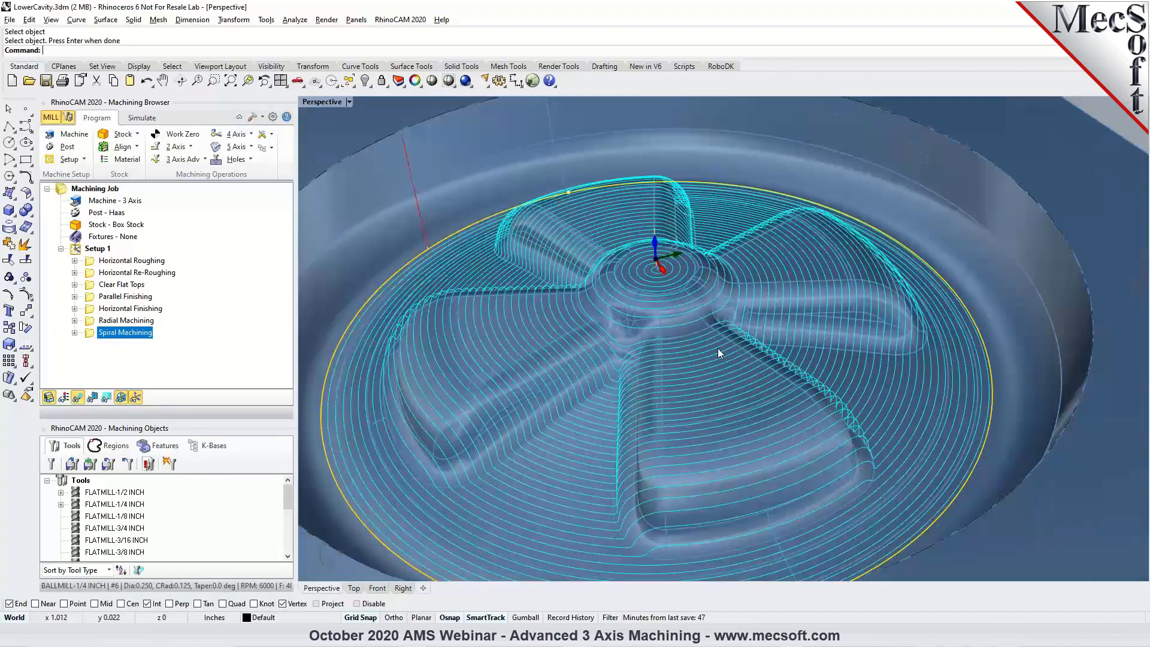
pyautogui.scroll(-2, 719, 350)
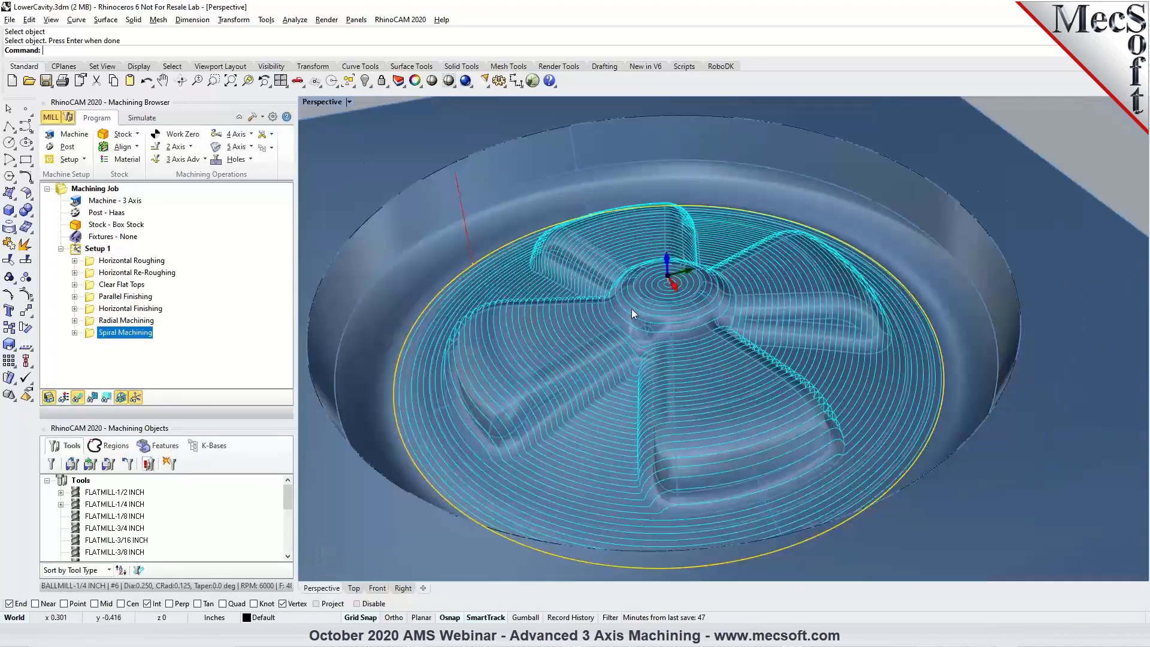
pyautogui.scroll(2, 631, 308)
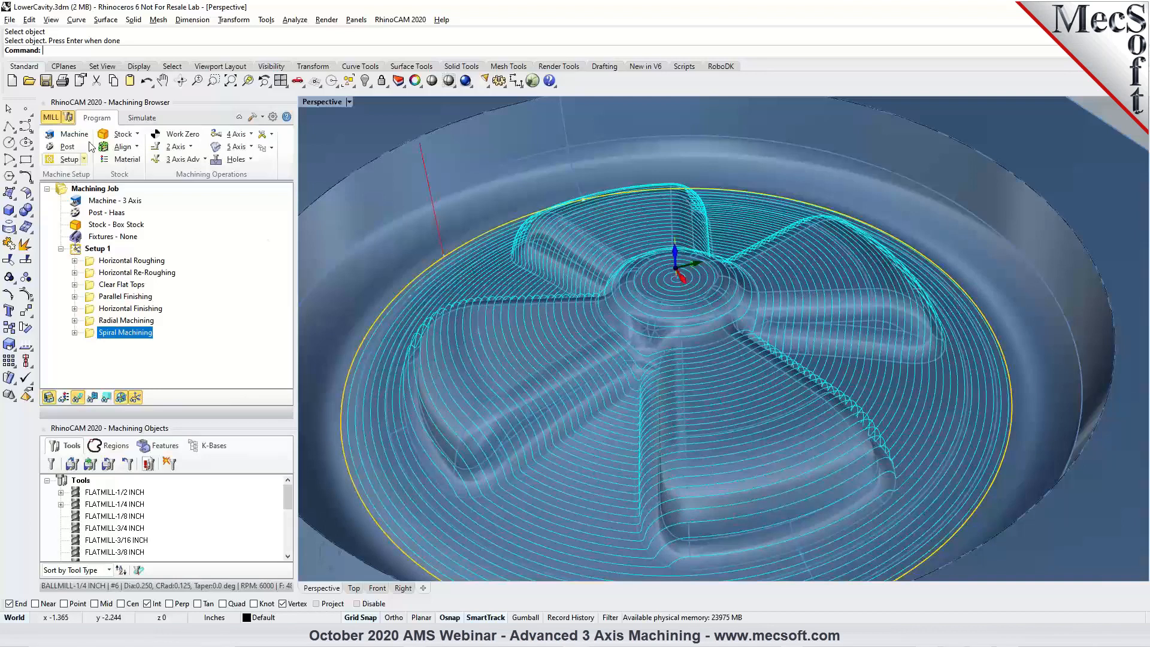
pyautogui.scroll(4, 659, 291)
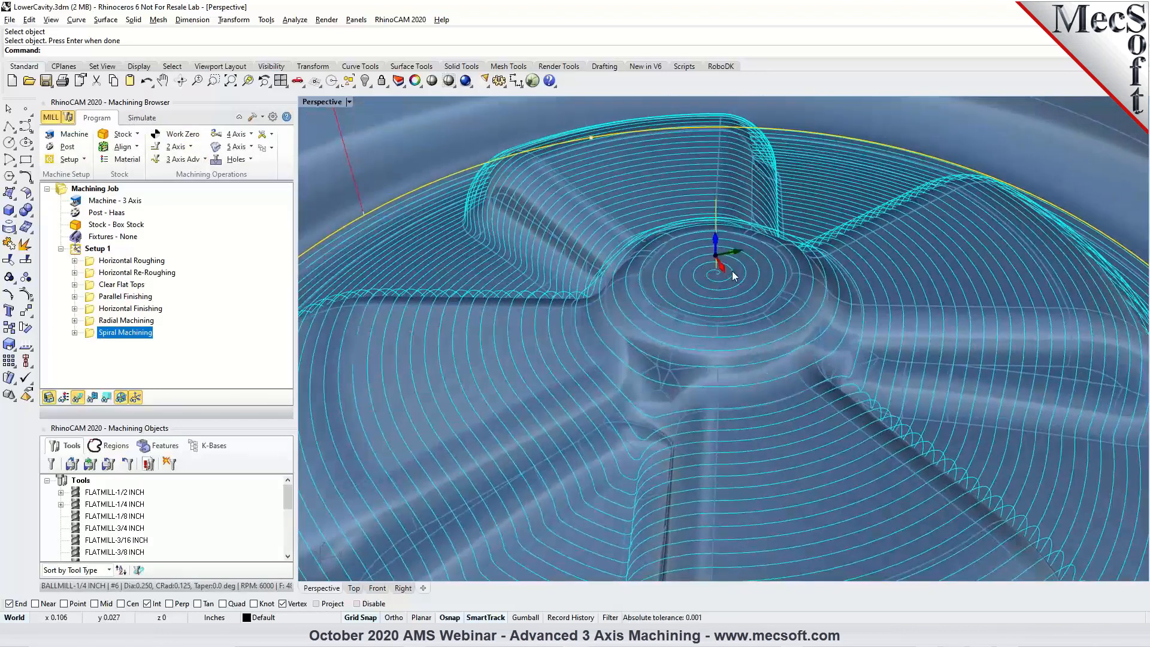
pyautogui.scroll(3, 711, 266)
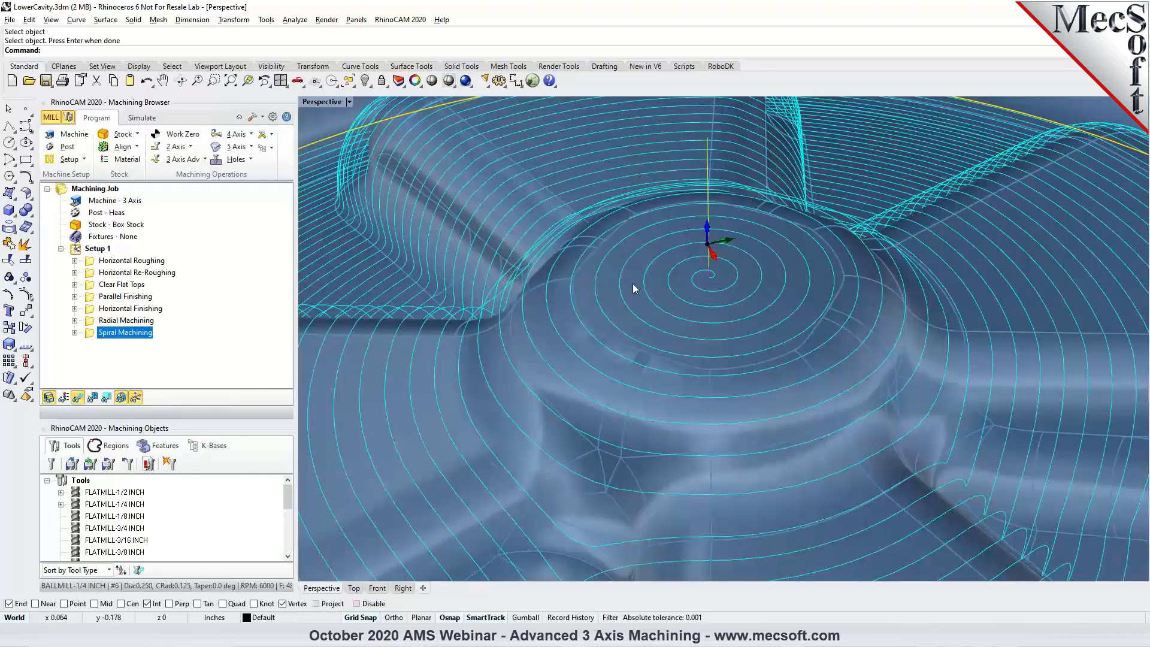
pyautogui.scroll(-4, 721, 269)
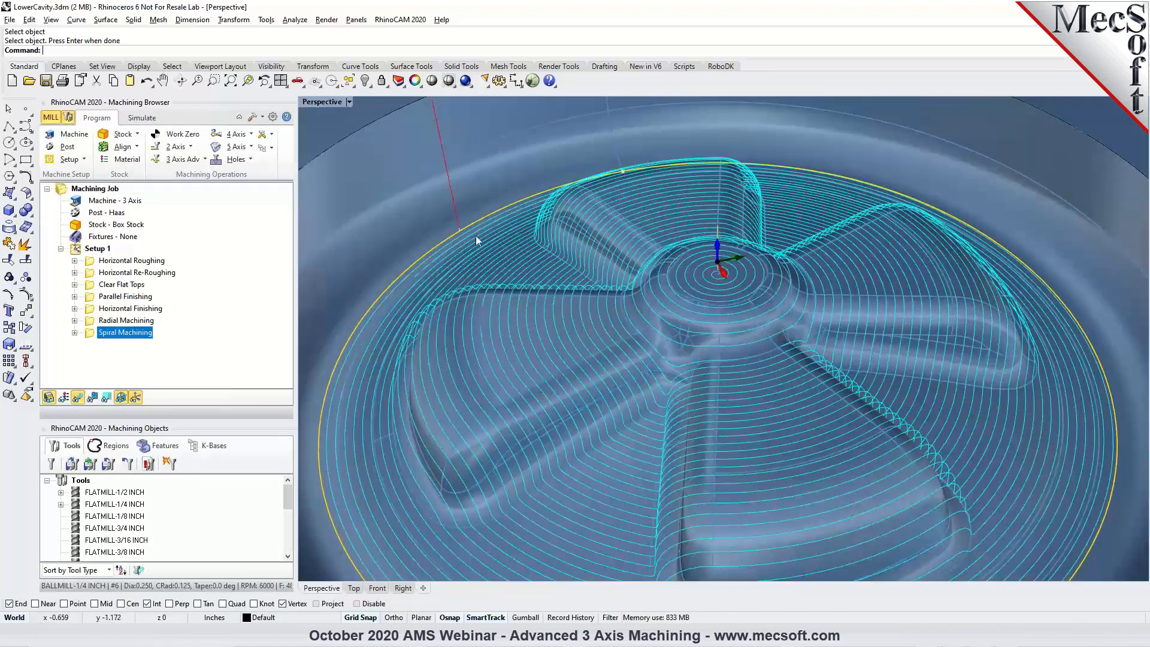
# Simulate the Spiral Machining toolpath through to the end.
pyautogui.click(146, 119)
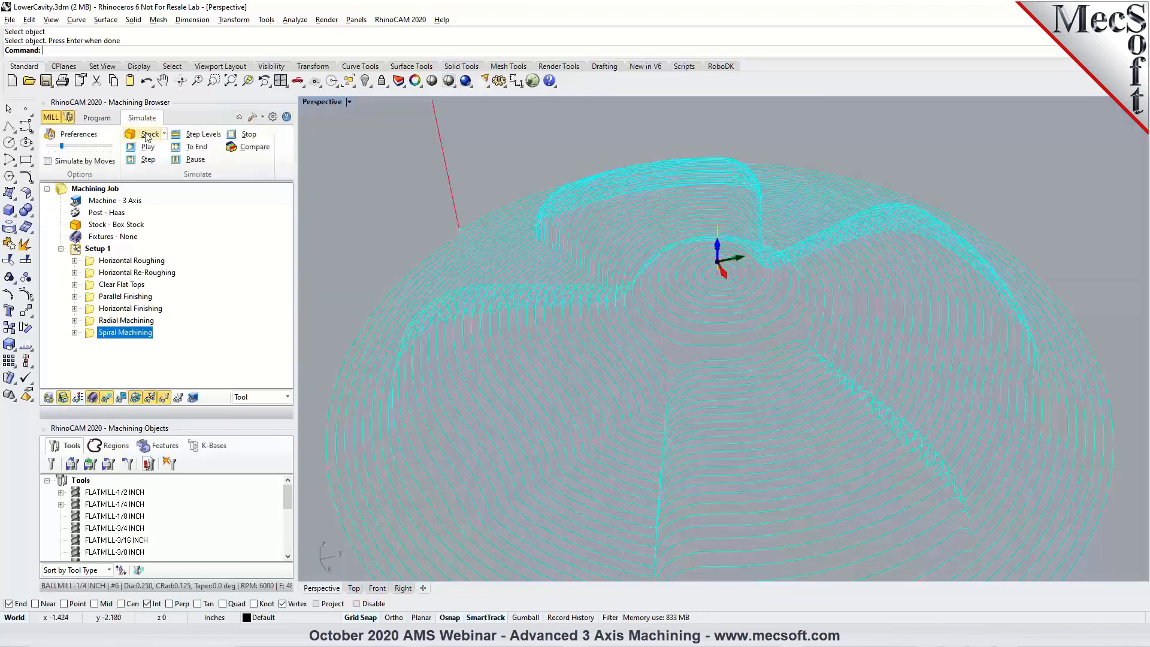
pyautogui.click(145, 150)
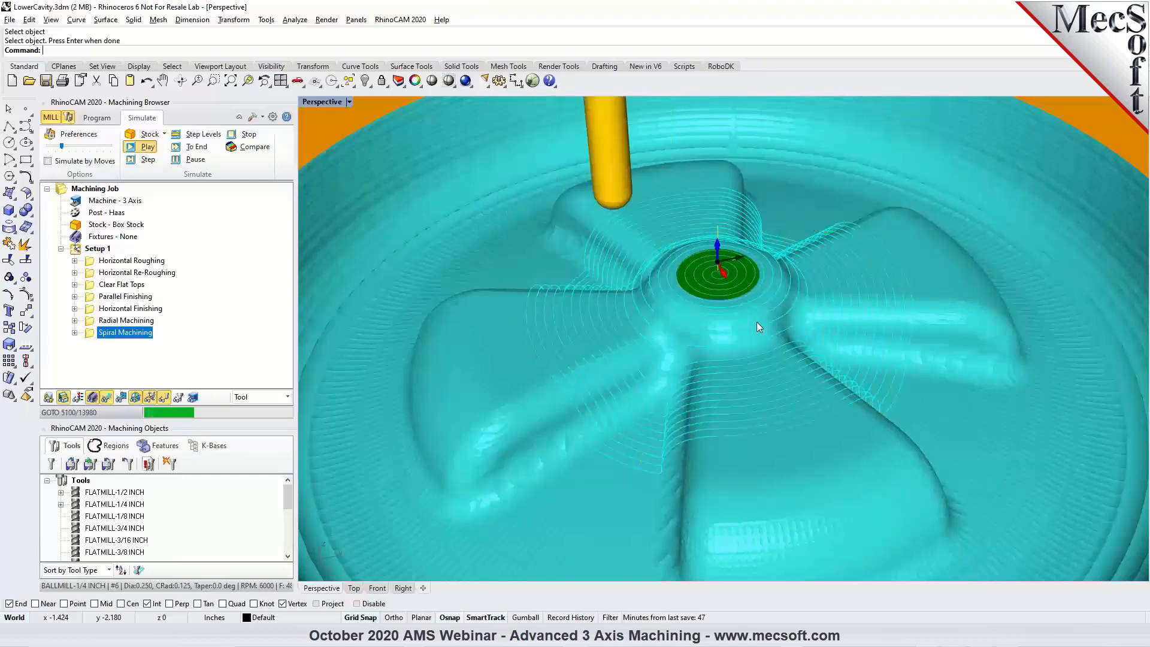
pyautogui.scroll(-5, 753, 314)
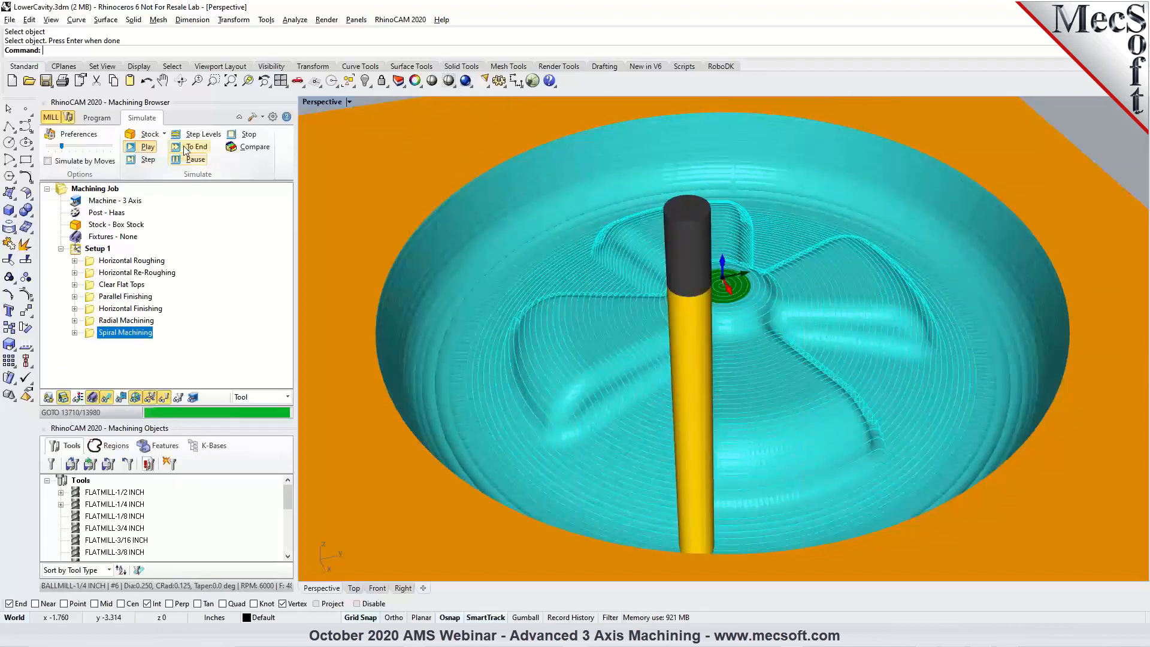
pyautogui.click(196, 147)
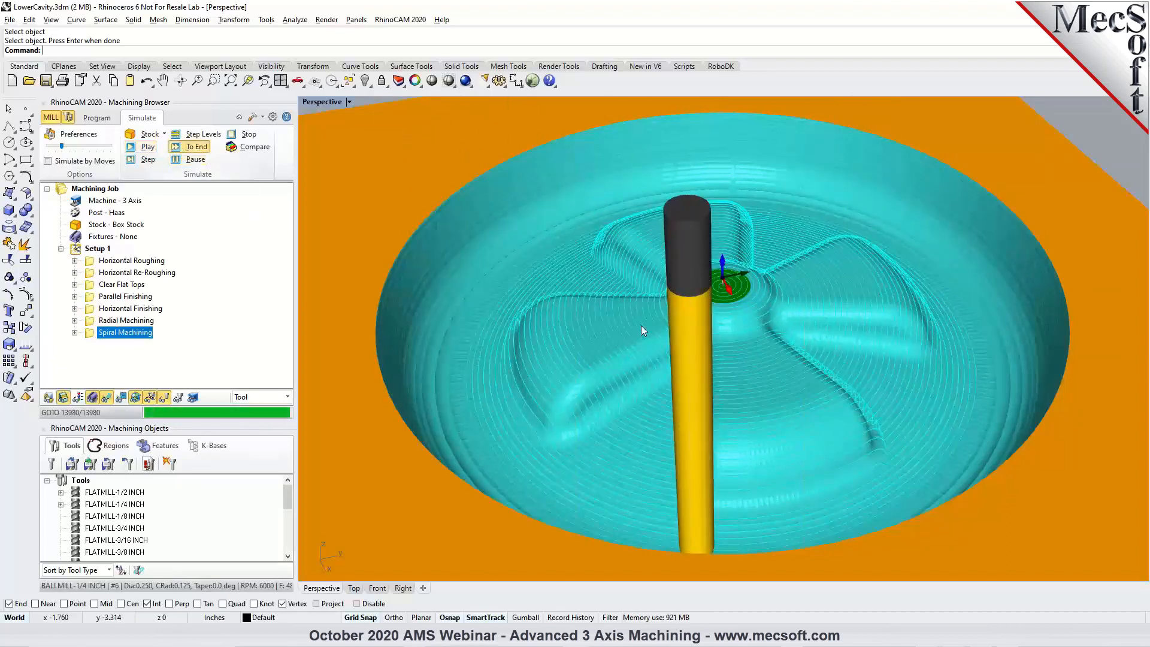
# Try an off-center spiral by specifying a center point at X -0.75, Y 0.75, Z 0 and regenerating the toolpath.
pyautogui.click(102, 118)
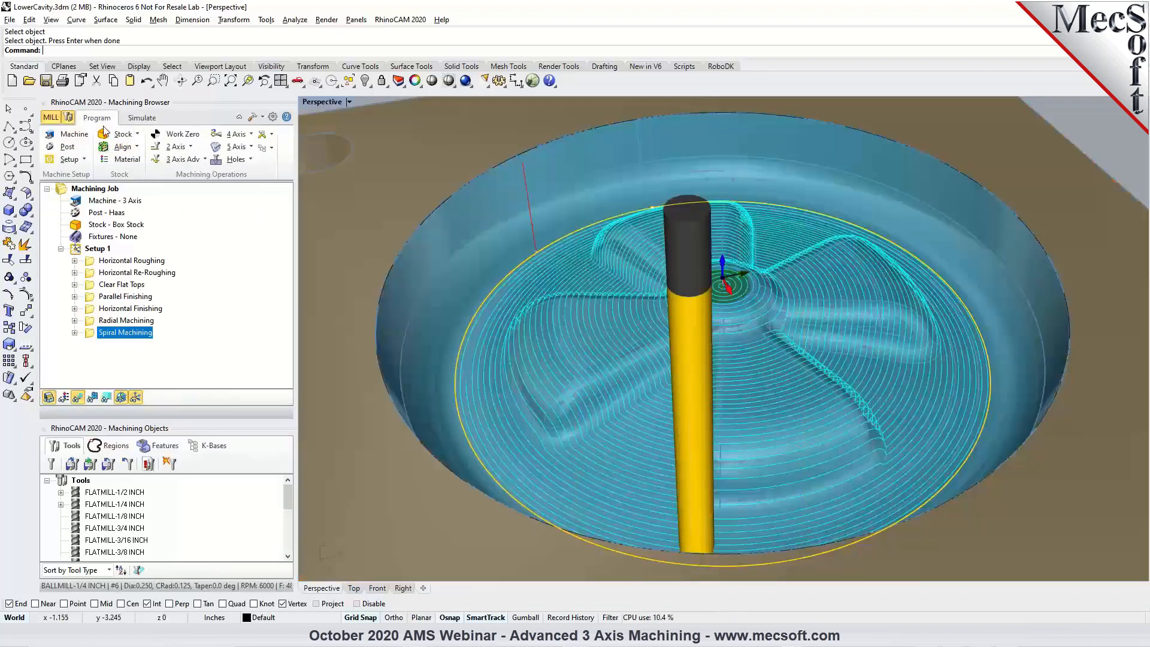
pyautogui.doubleClick(94, 332)
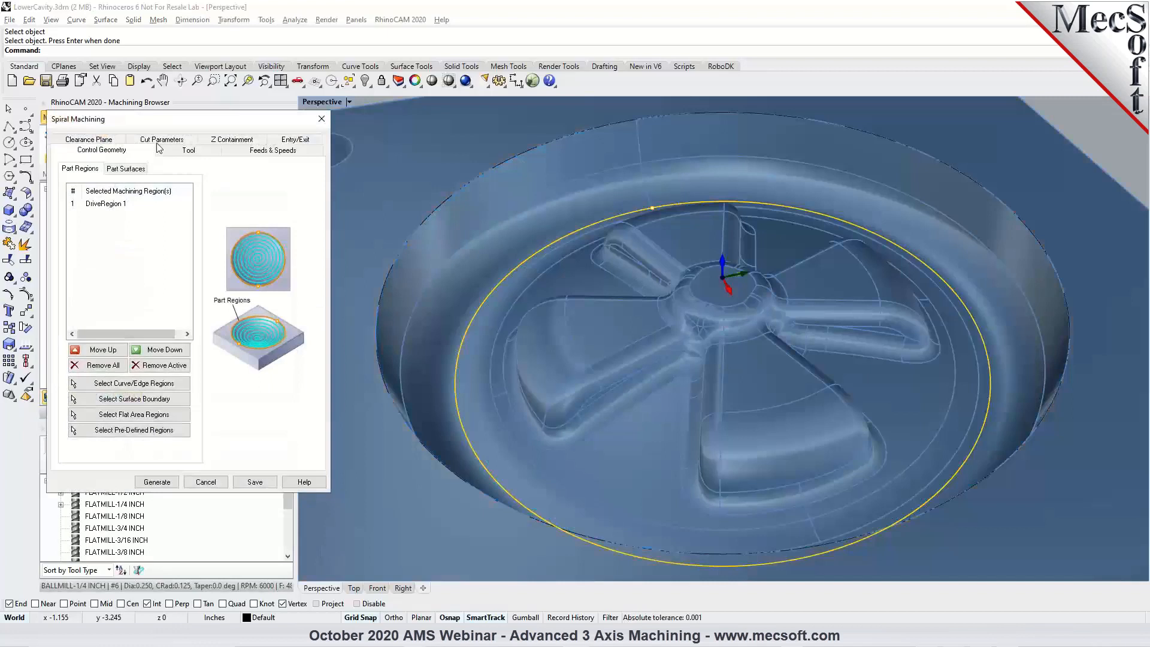
pyautogui.click(354, 589)
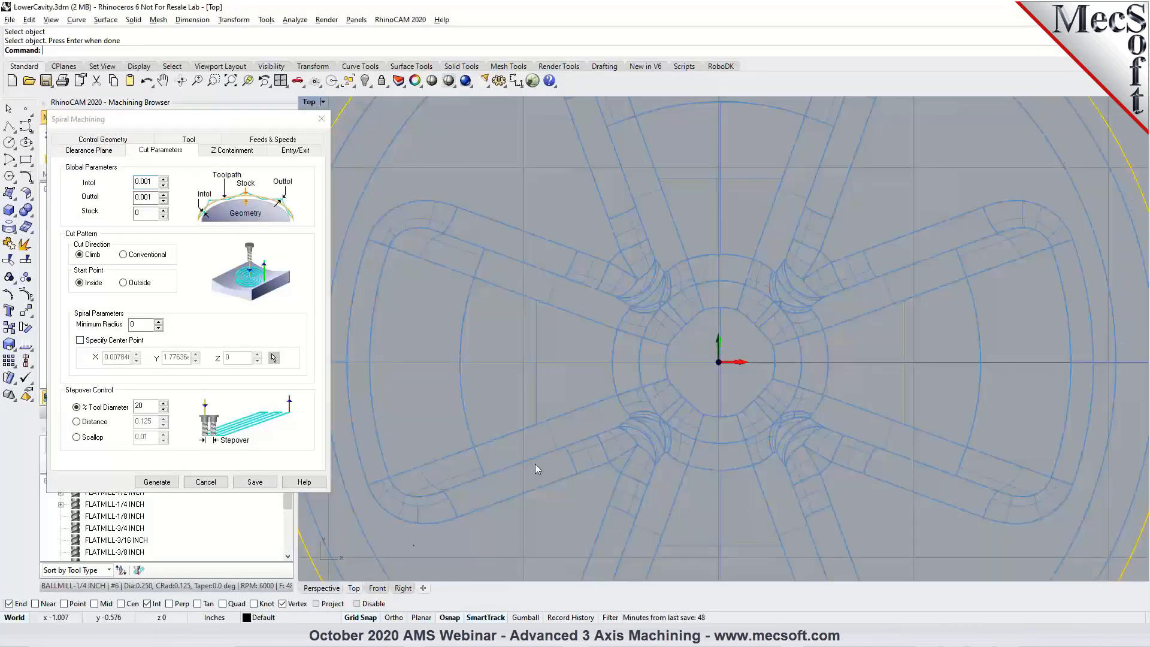
pyautogui.click(82, 340)
pyautogui.click(274, 358)
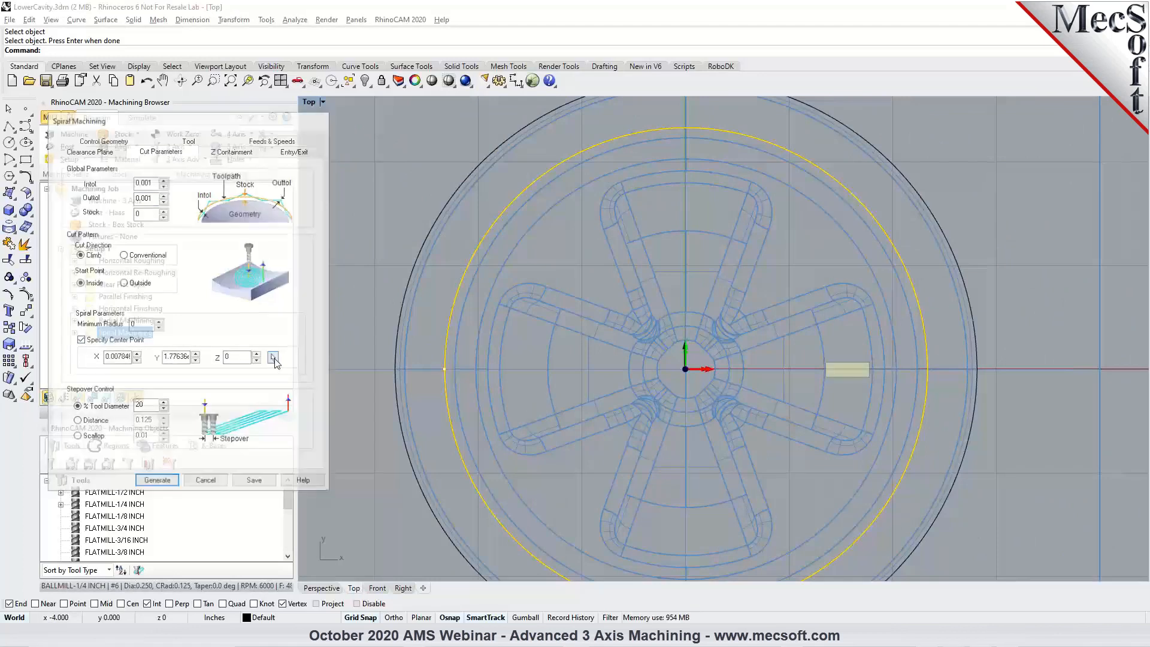
pyautogui.click(606, 289)
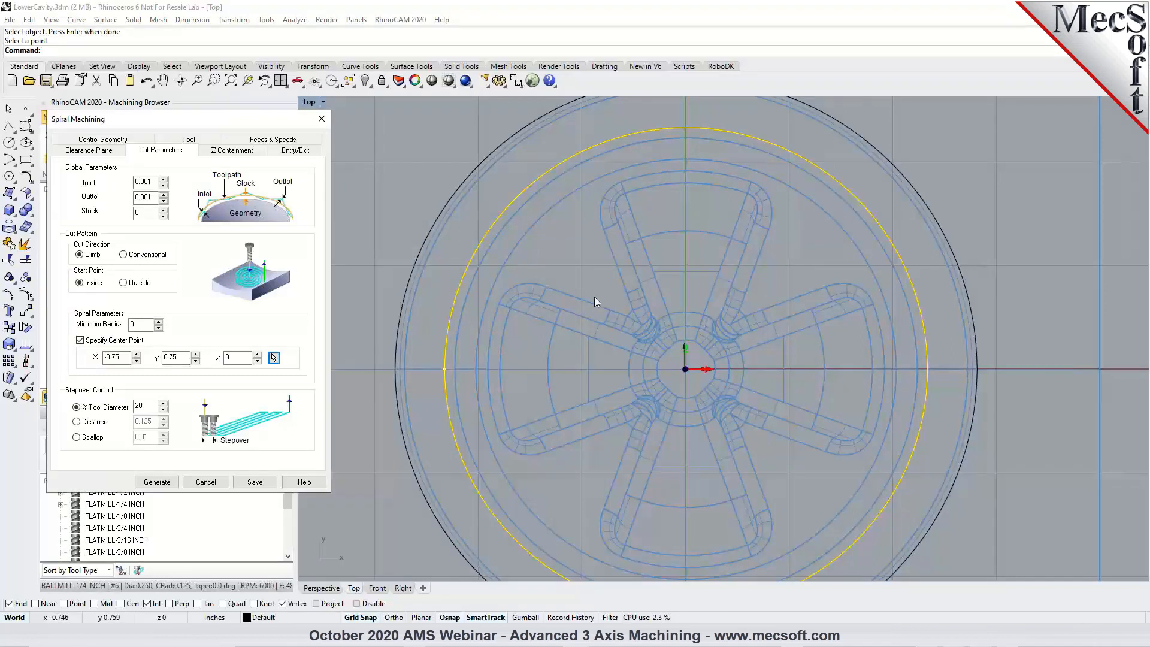
pyautogui.click(157, 482)
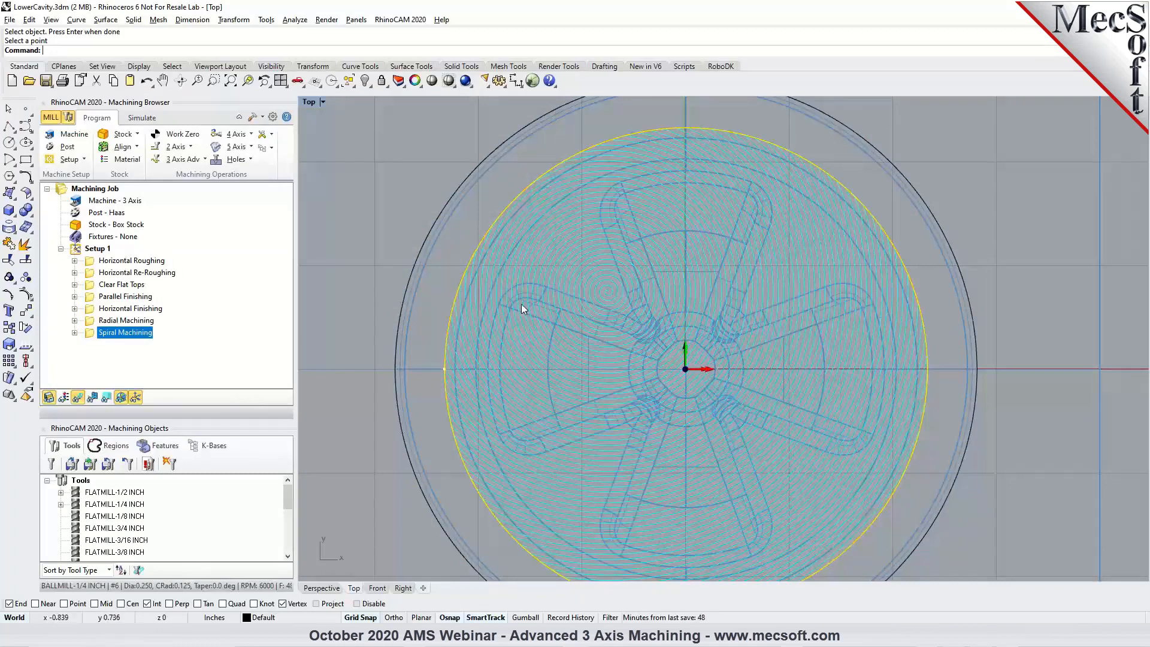
# Turn off the specified spiral center point, set the minimum radius to 0.25, and regenerate and inspect the toolpath.
pyautogui.doubleClick(93, 335)
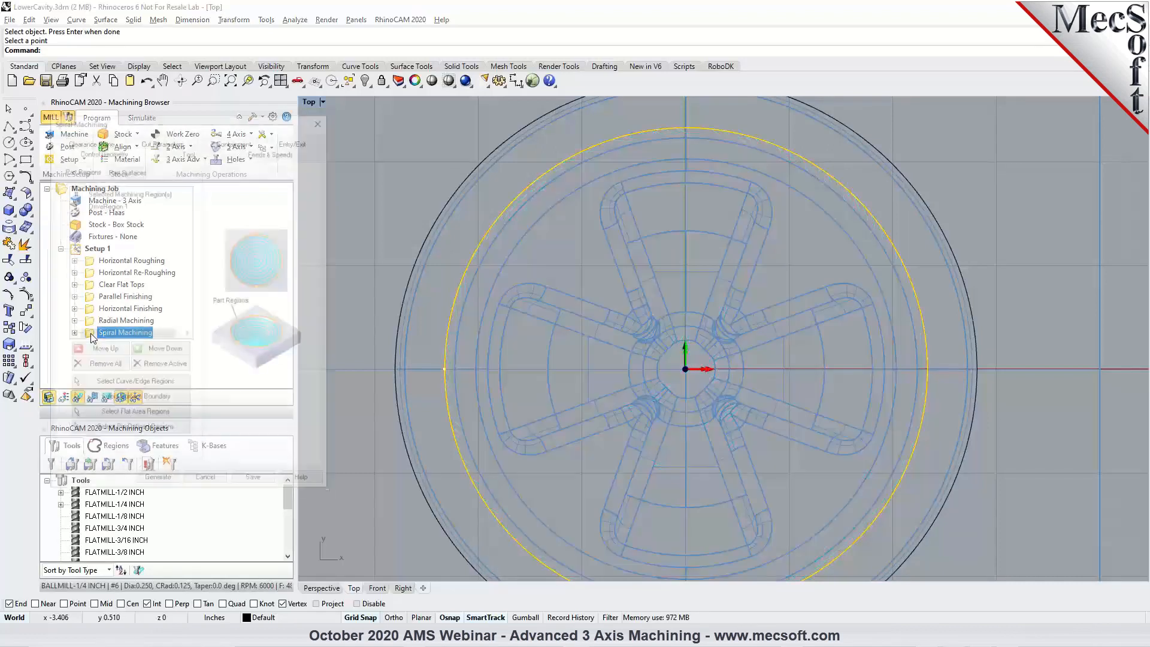
pyautogui.click(160, 149)
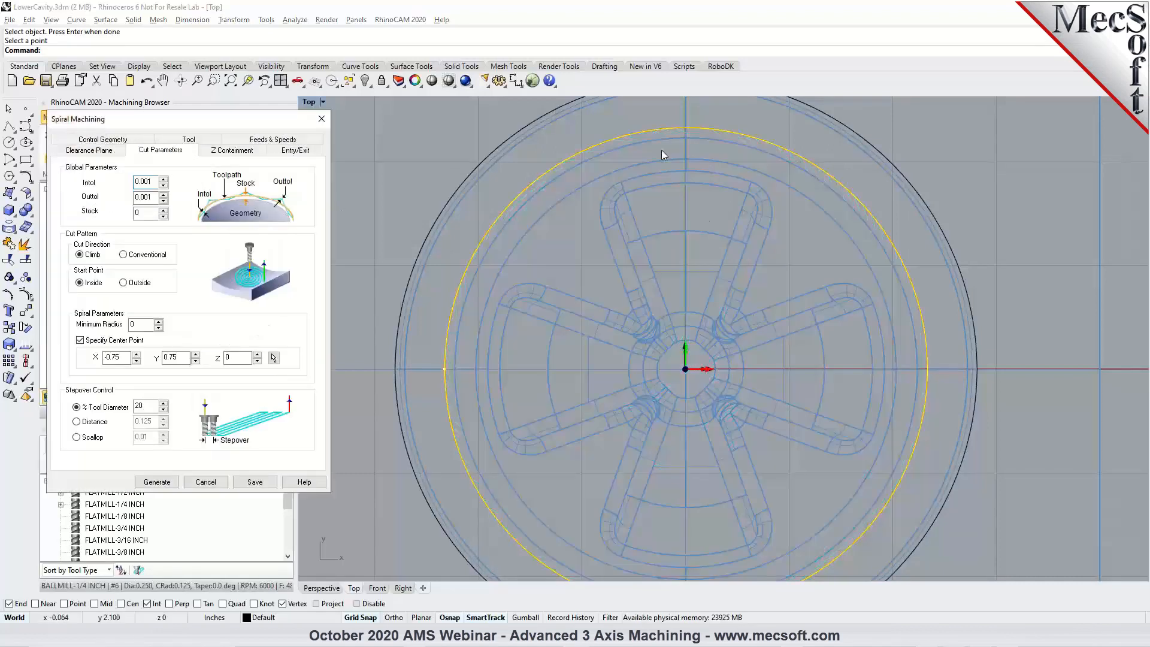
pyautogui.click(108, 341)
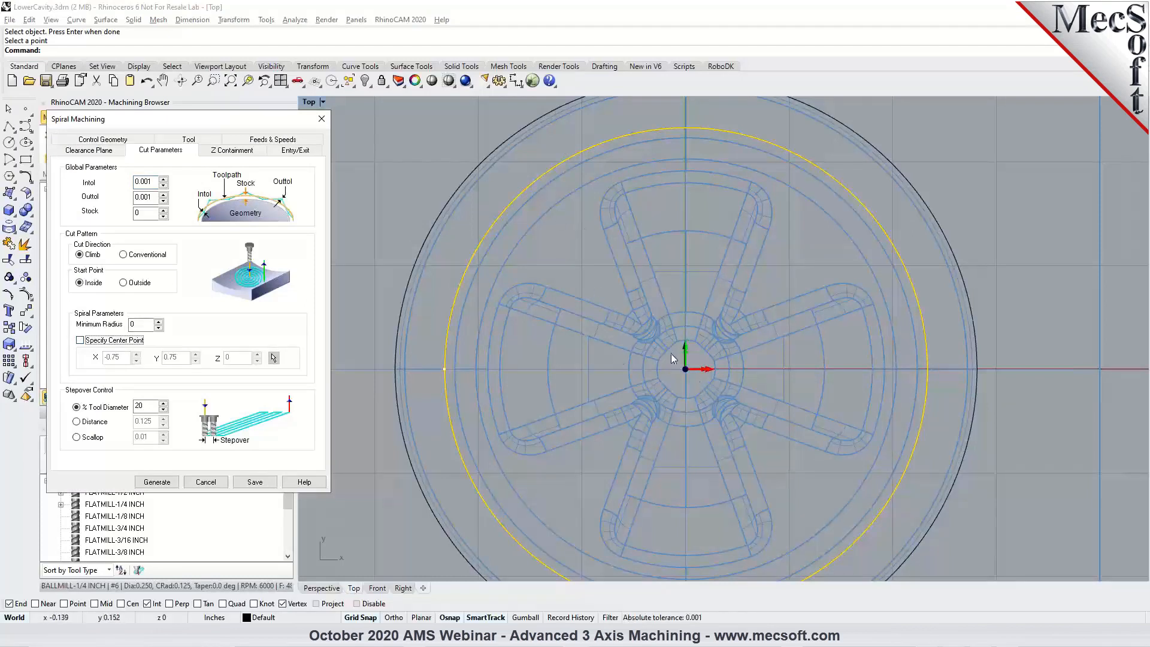
pyautogui.doubleClick(159, 322)
pyautogui.doubleClick(155, 324)
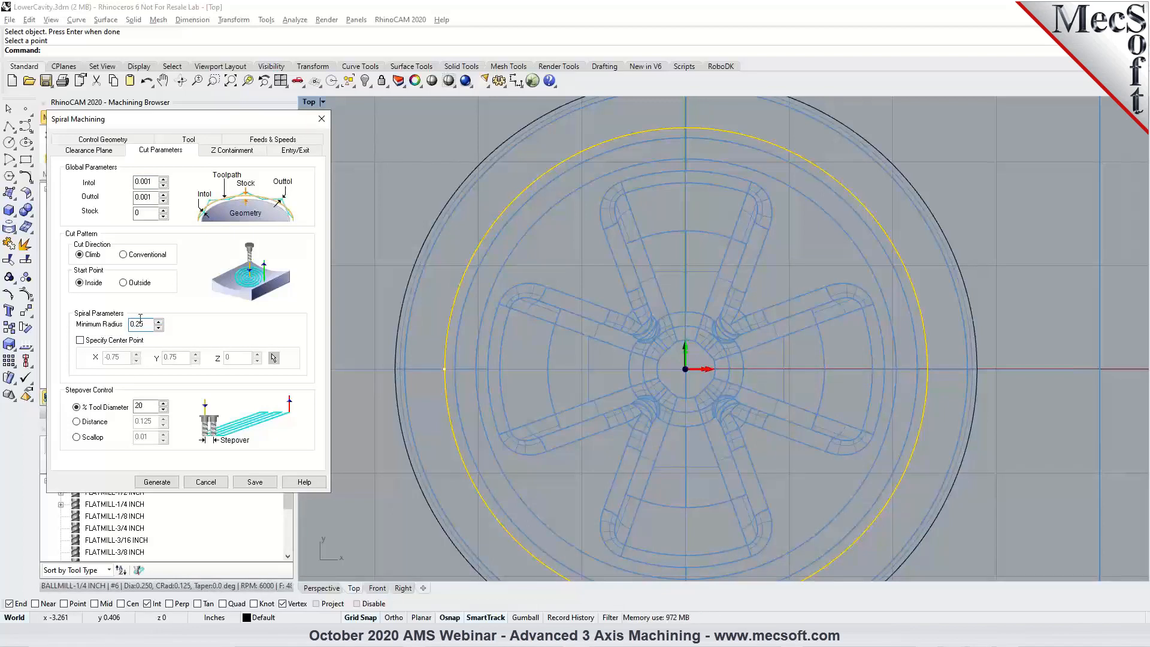
pyautogui.click(157, 482)
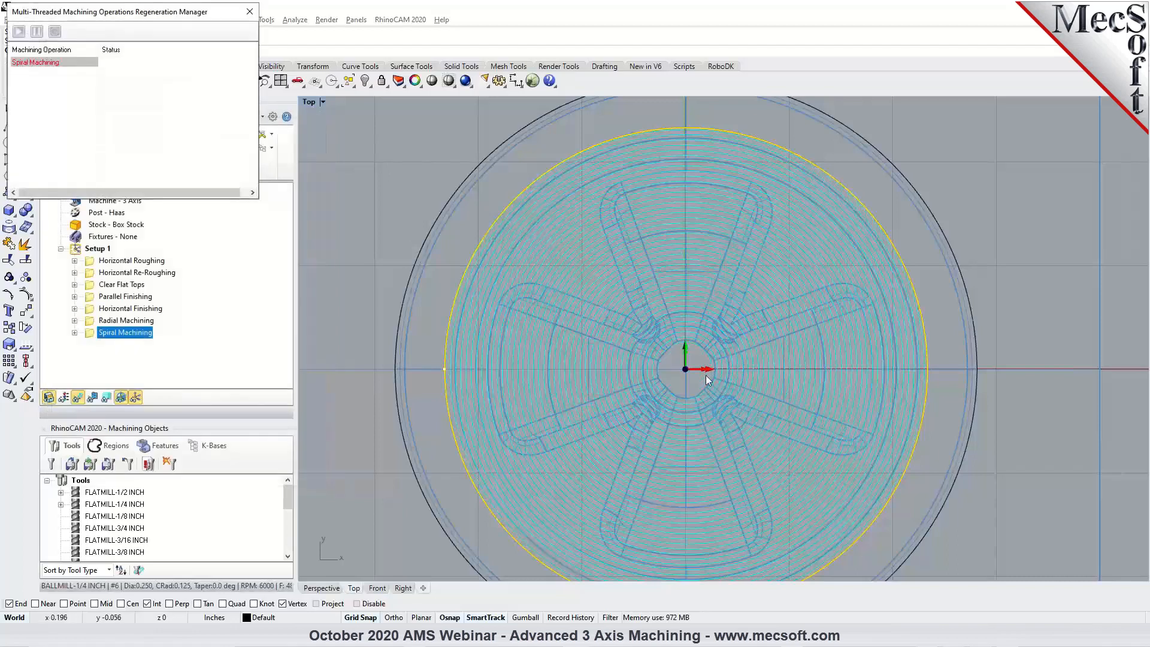
pyautogui.click(339, 588)
pyautogui.scroll(5, 767, 254)
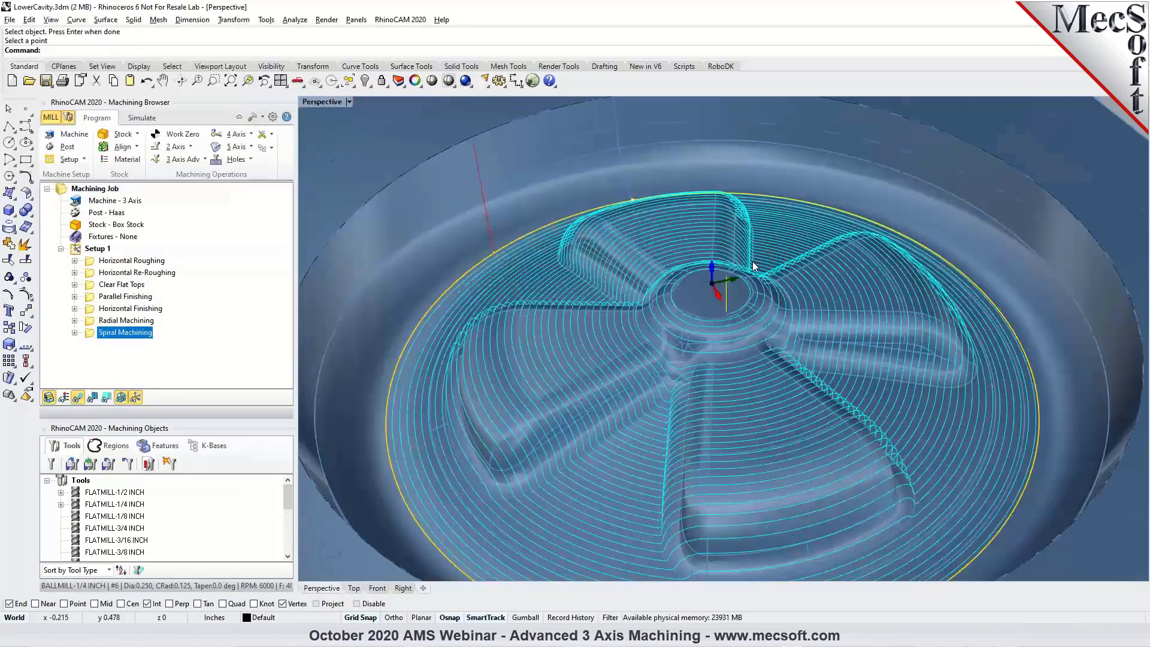
pyautogui.moveTo(767, 254); pyautogui.dragTo(709, 364, button='right')
pyautogui.scroll(-5, 709, 360)
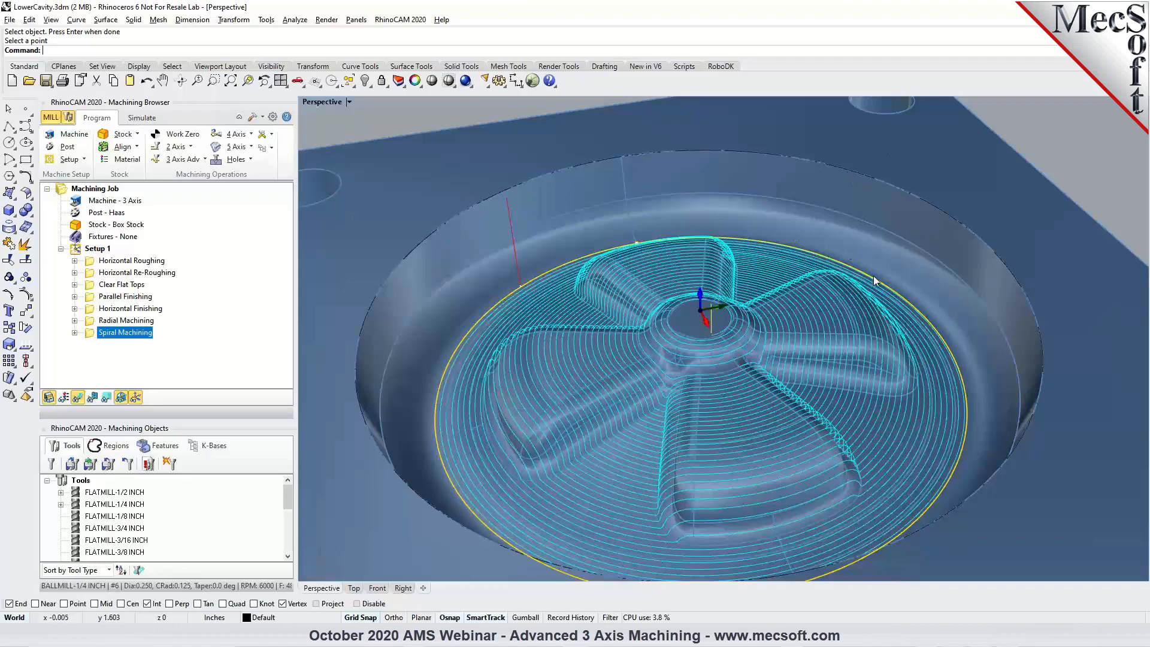
# Replace the spiral machining region with the cavity's outer top edge and regenerate the toolpath.
pyautogui.doubleClick(93, 334)
pyautogui.click(105, 366)
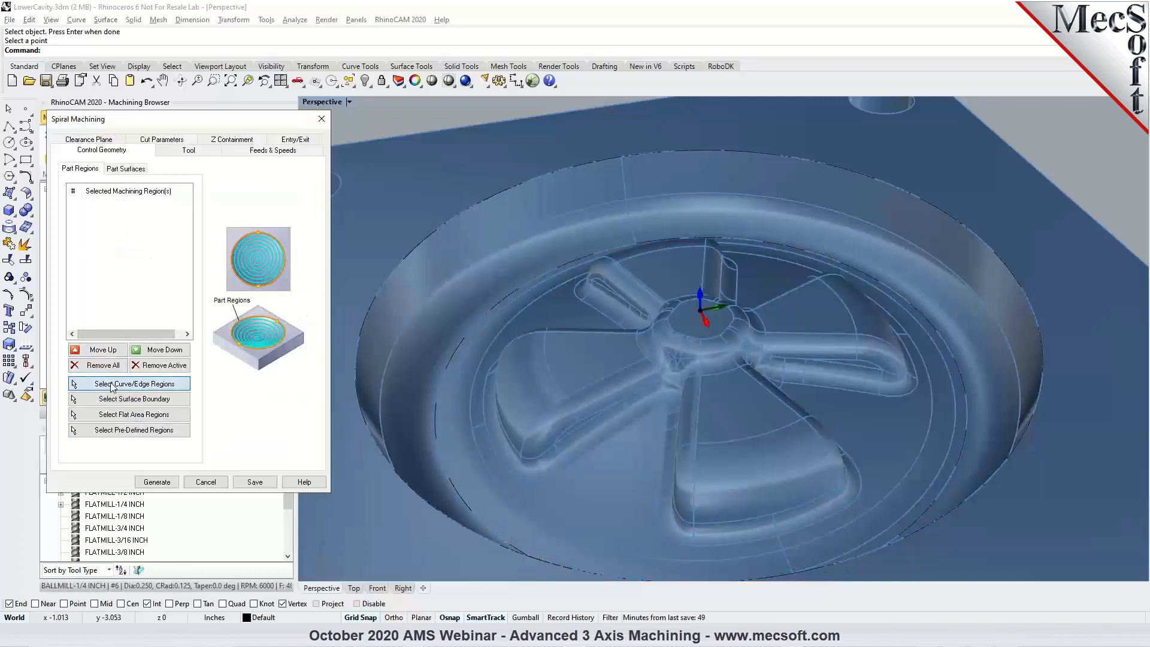
pyautogui.click(111, 385)
pyautogui.click(594, 163)
pyautogui.click(623, 196)
pyautogui.press('Return')
pyautogui.click(159, 484)
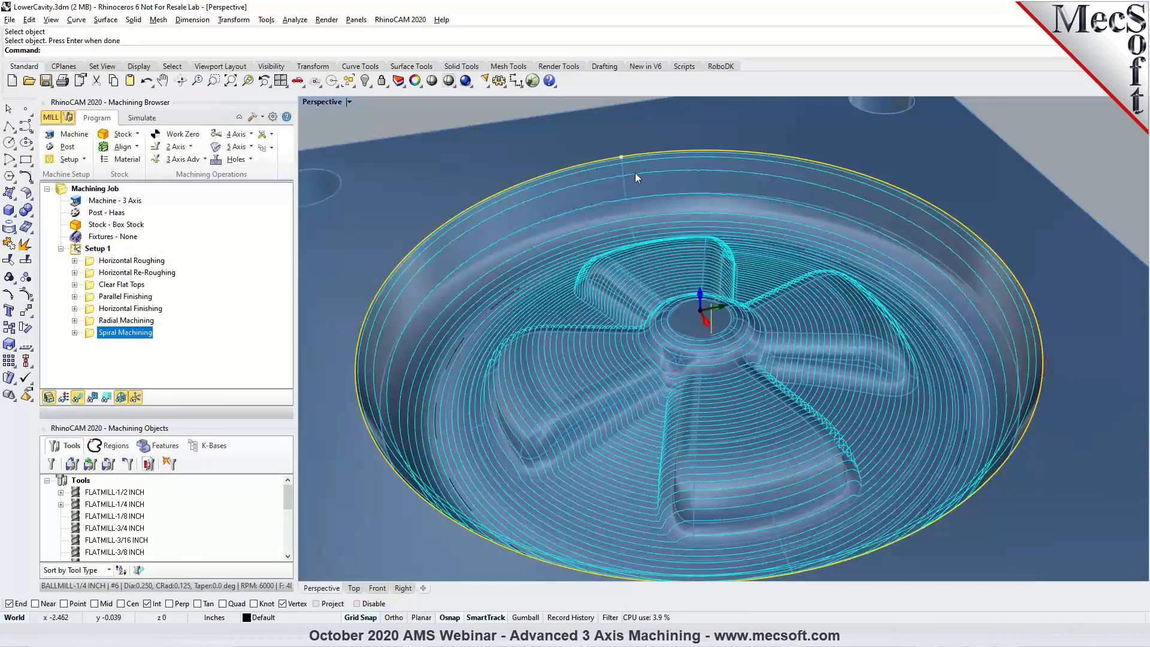
# Examine the spacing of the spiral passes along the cavity's steep outer wall in perspective and from above.
pyautogui.scroll(3, 995, 308)
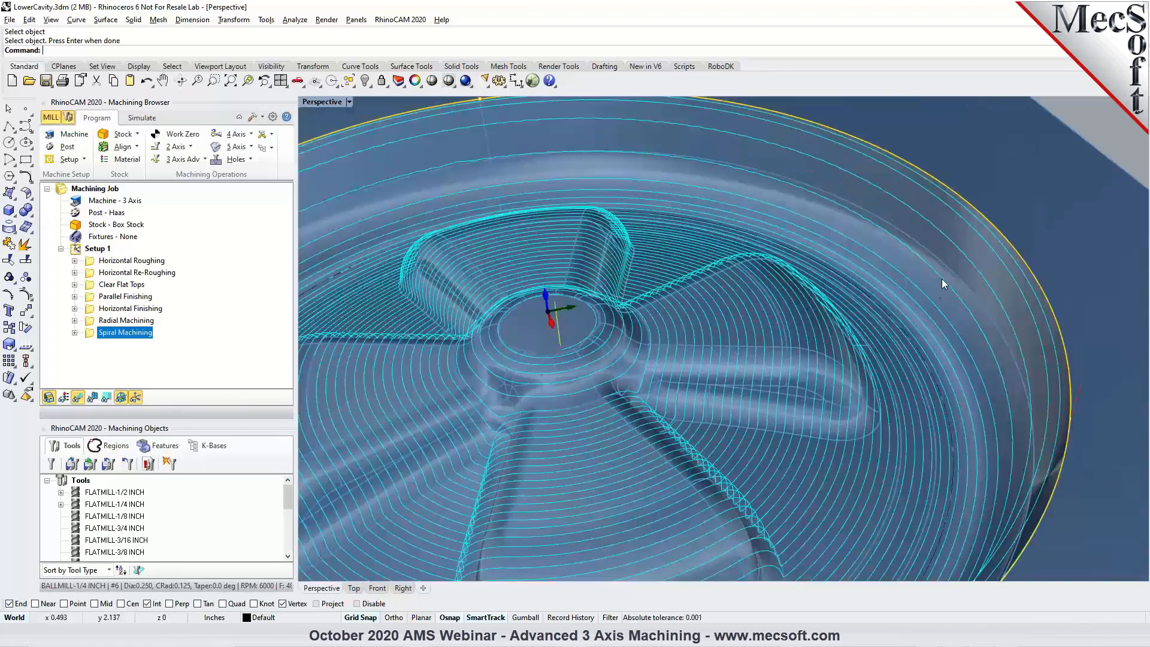
pyautogui.scroll(-3, 812, 242)
pyautogui.scroll(3, 500, 230)
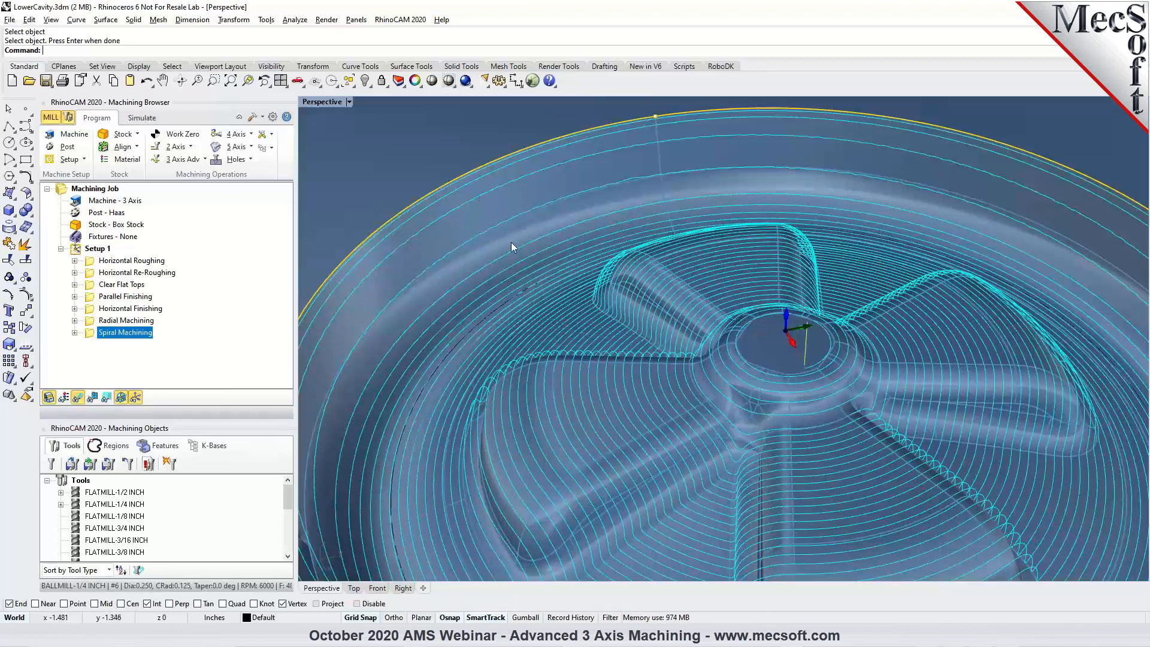
pyautogui.click(354, 588)
pyautogui.scroll(4, 423, 221)
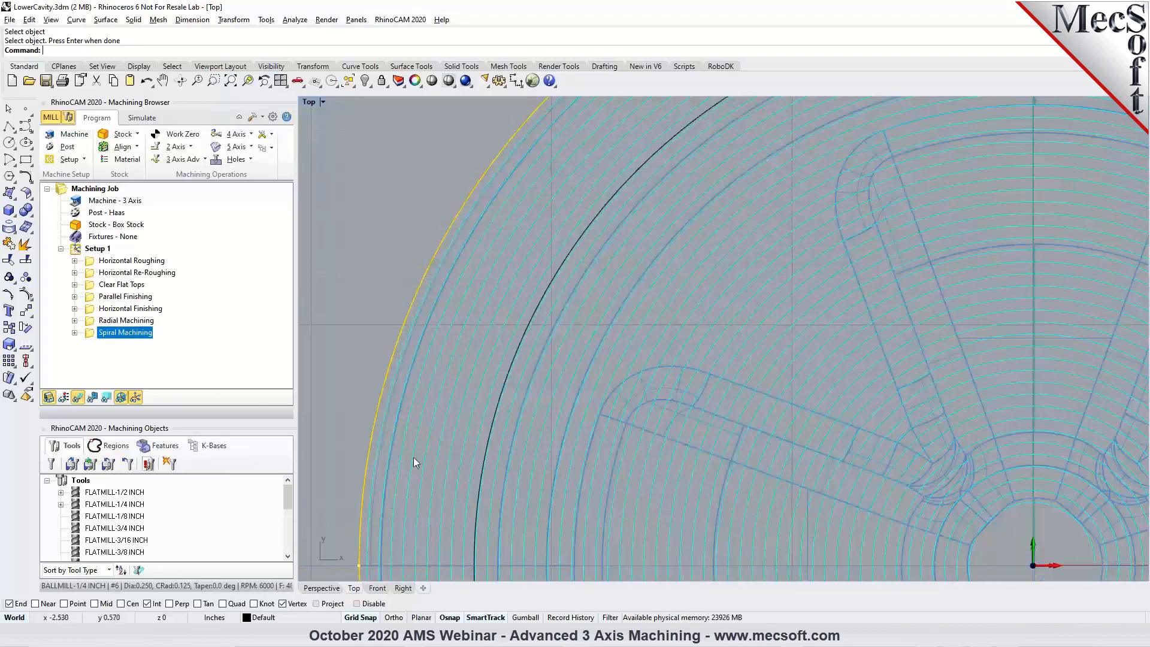
pyautogui.click(334, 589)
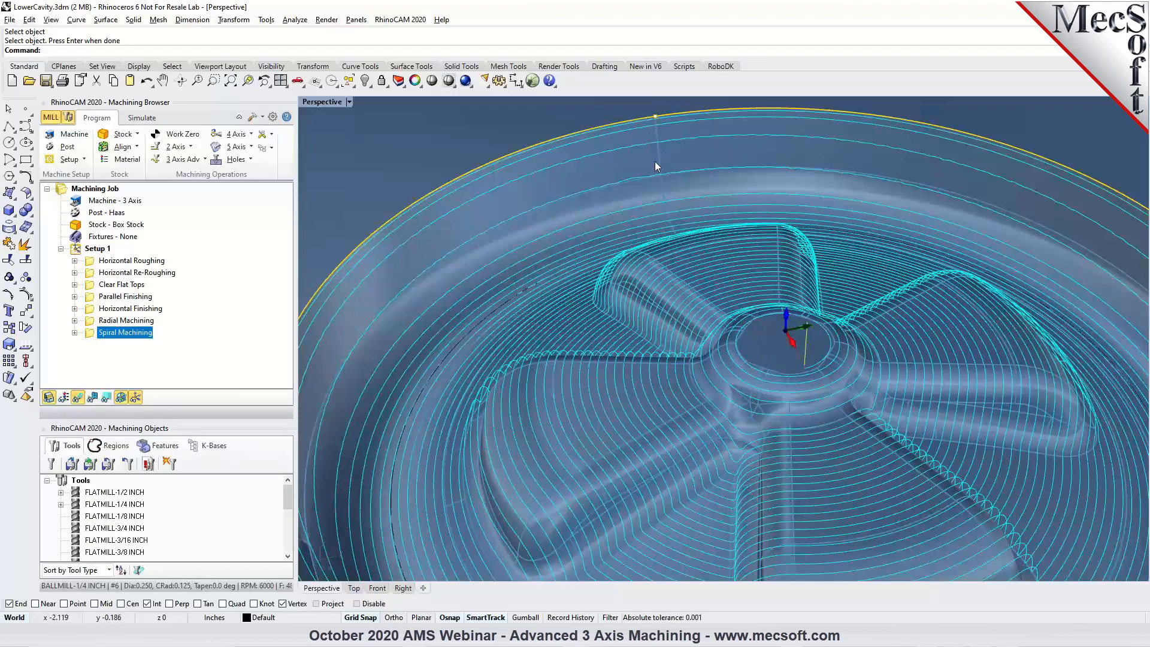
# Replace the spiral machining region with the circular curve around the spokes on the cavity floor and regenerate the toolpath.
pyautogui.scroll(-3, 656, 185)
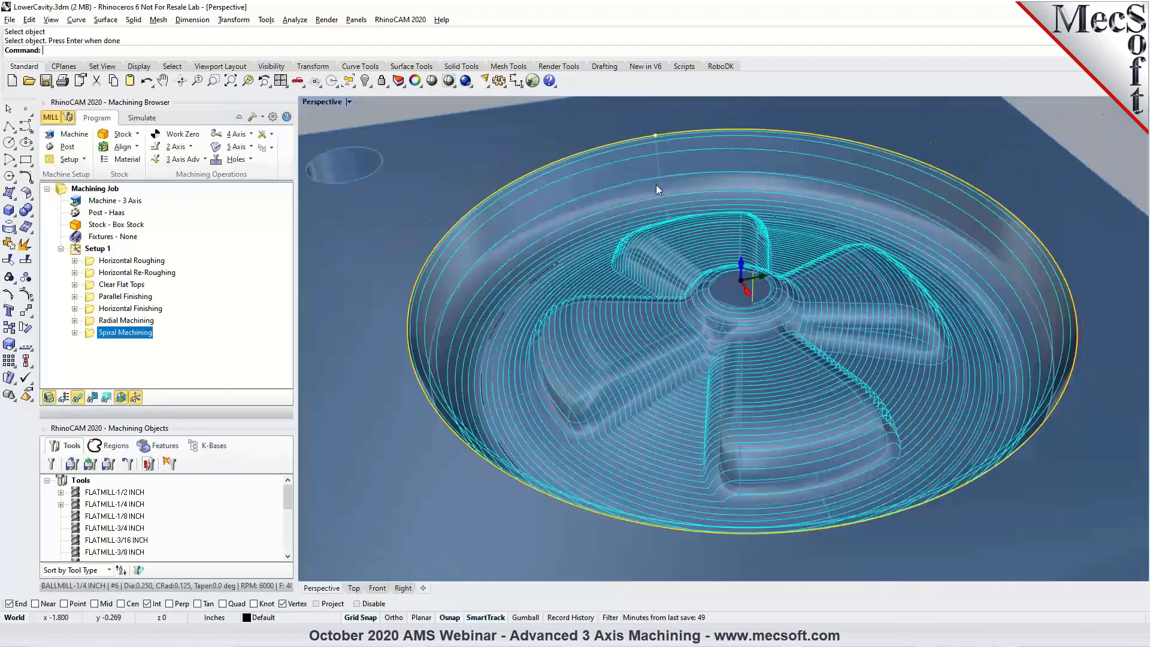
pyautogui.moveTo(672, 260); pyautogui.dragTo(650, 286, button='right')
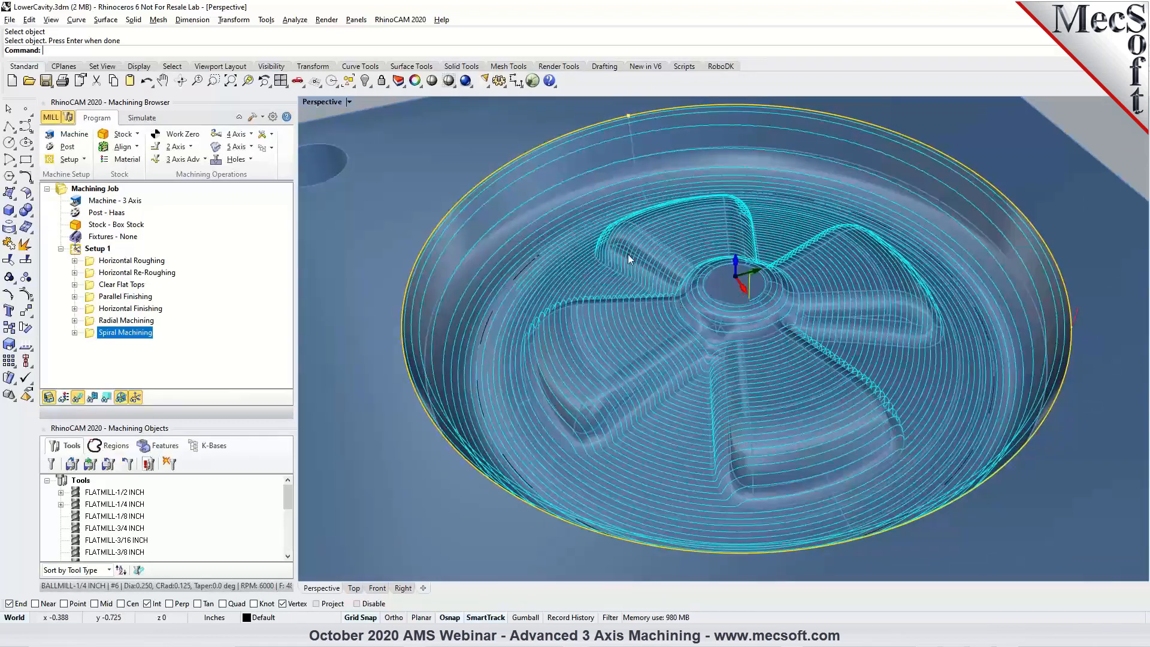
pyautogui.doubleClick(93, 336)
pyautogui.click(102, 365)
pyautogui.click(105, 387)
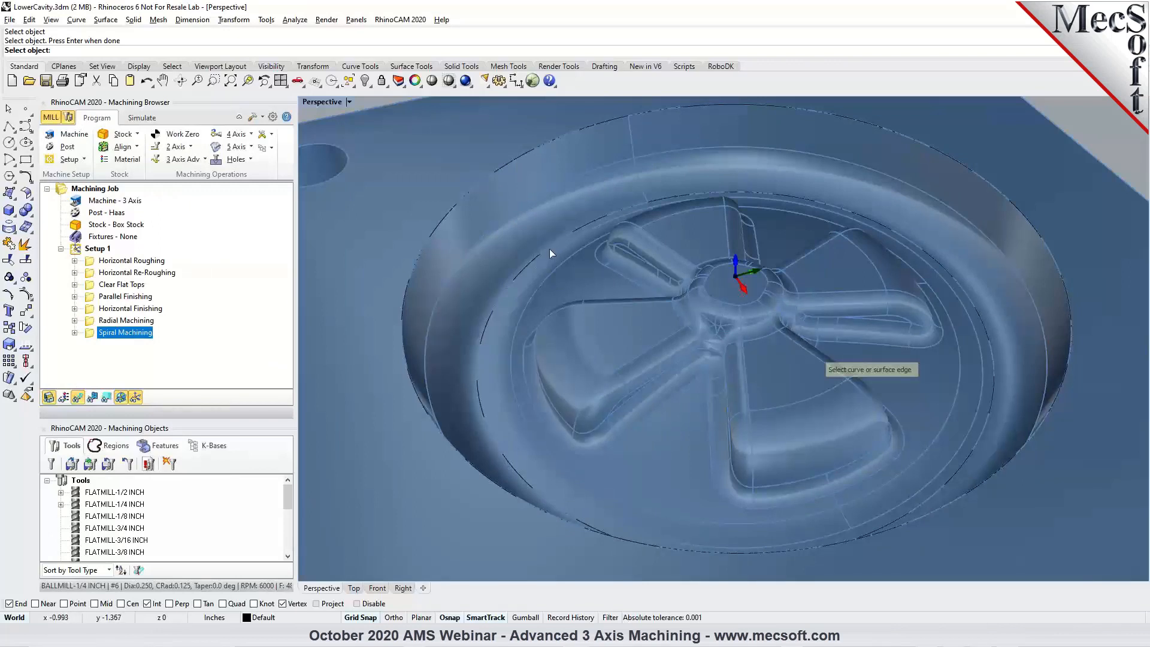
pyautogui.click(564, 260)
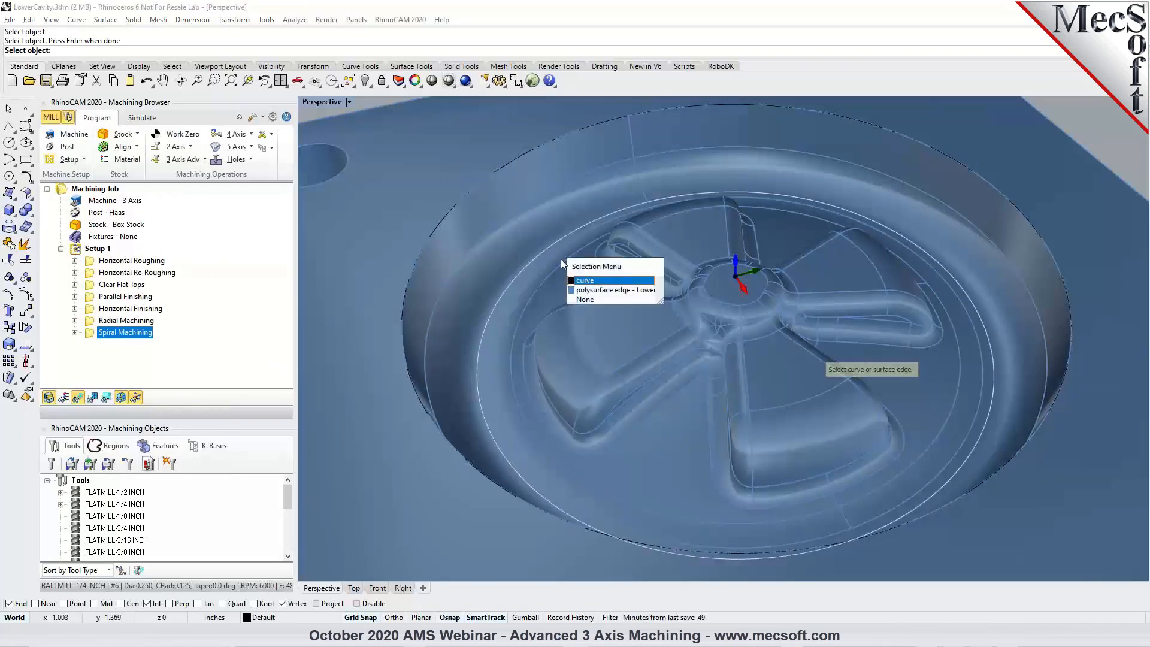
pyautogui.click(582, 282)
pyautogui.press('Return')
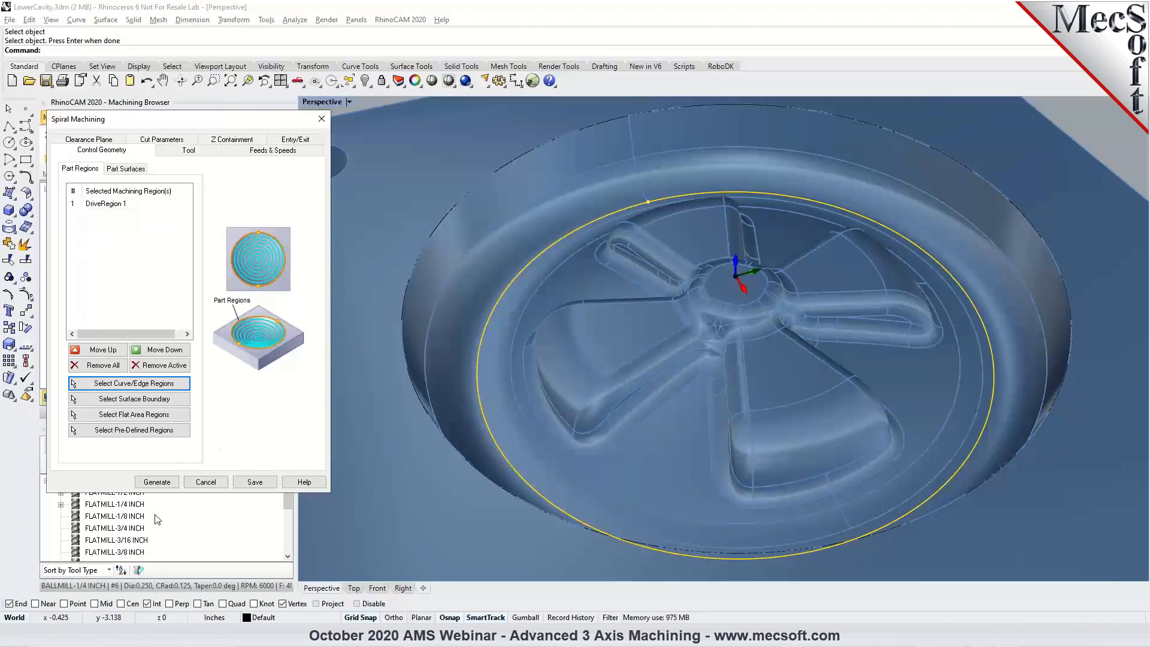
pyautogui.click(158, 482)
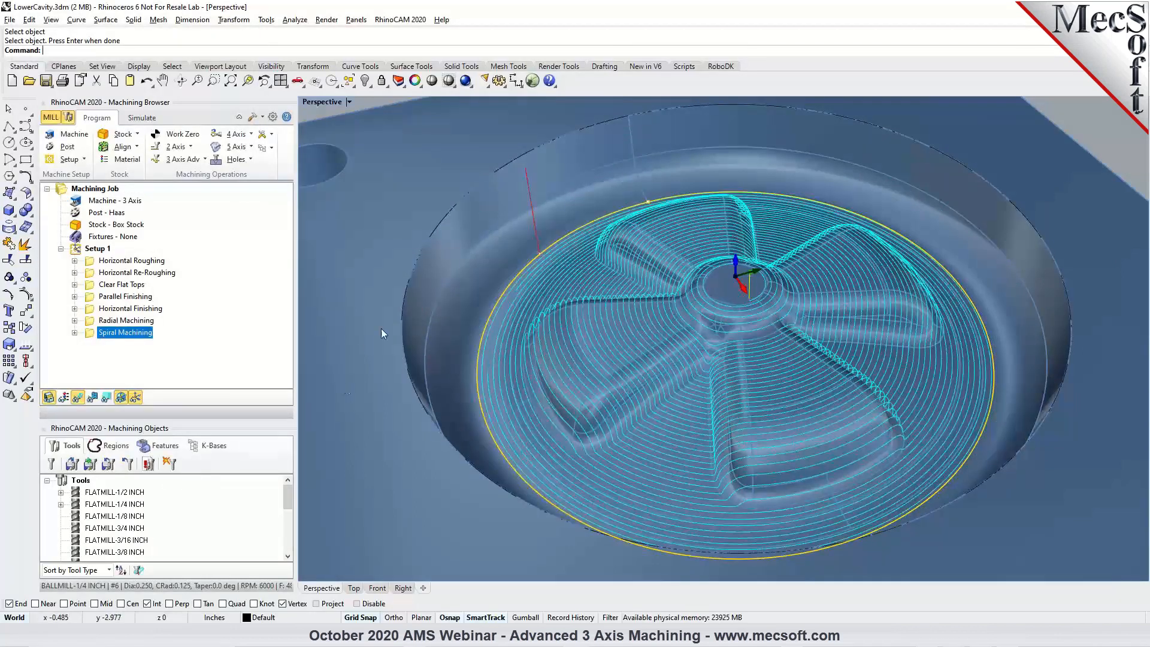
# Compare the Horizontal Finishing and Spiral Machining toolpaths, and simulate the Spiral Machining operation through to its end.
pyautogui.click(139, 308)
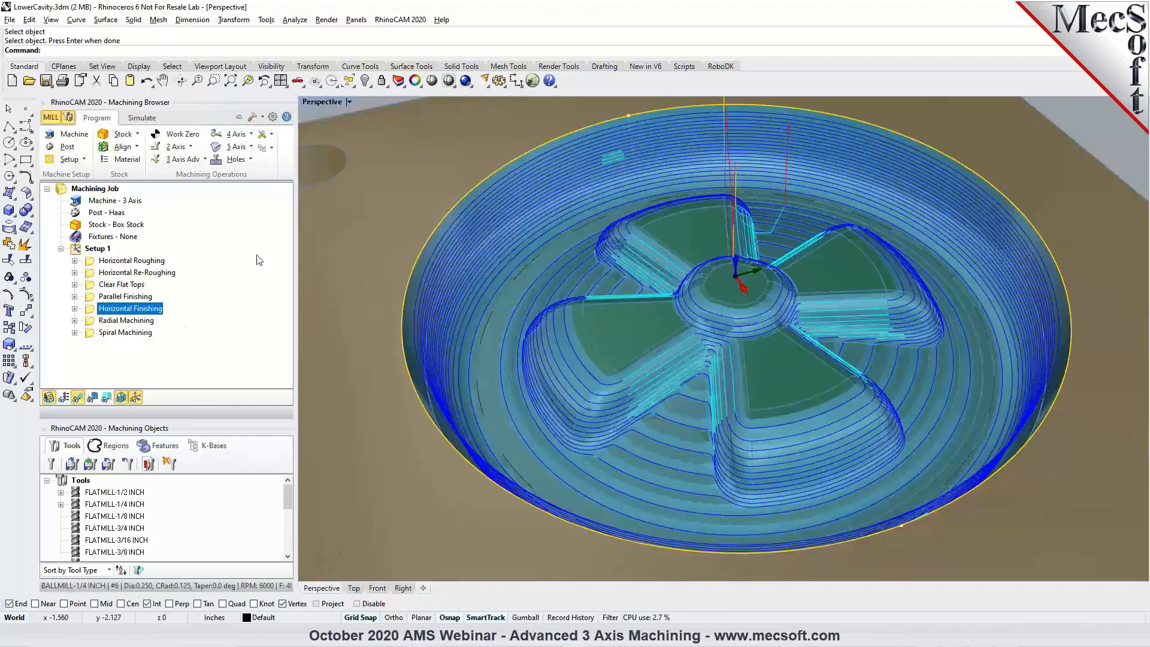
pyautogui.click(108, 333)
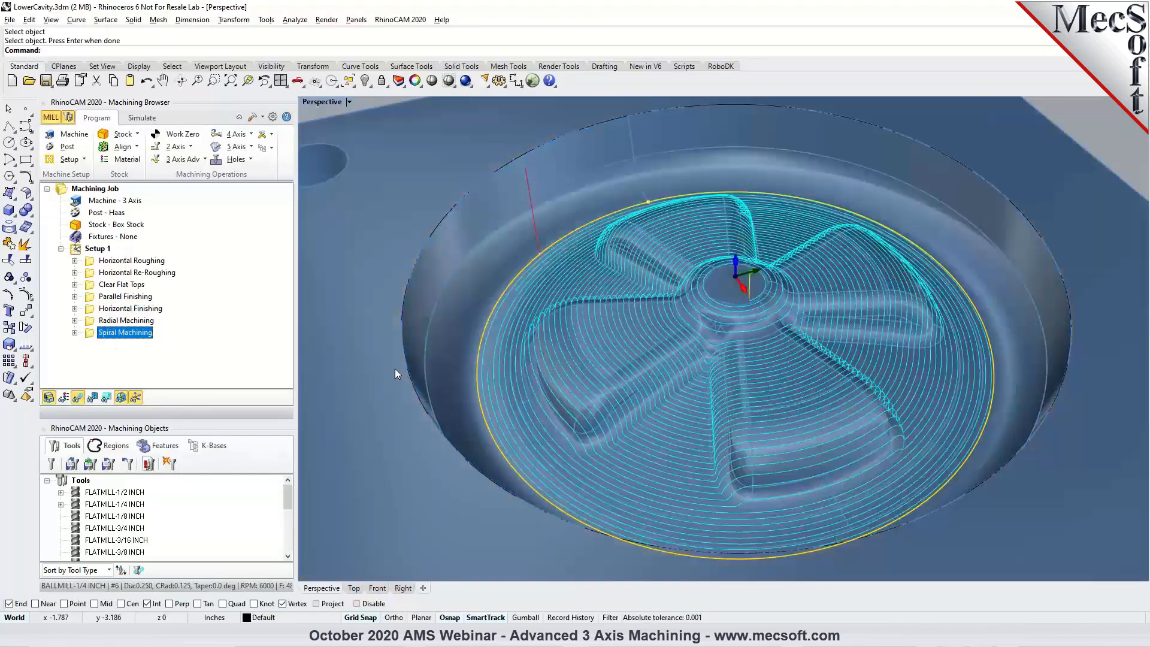
pyautogui.moveTo(645, 351); pyautogui.dragTo(682, 334, button='right')
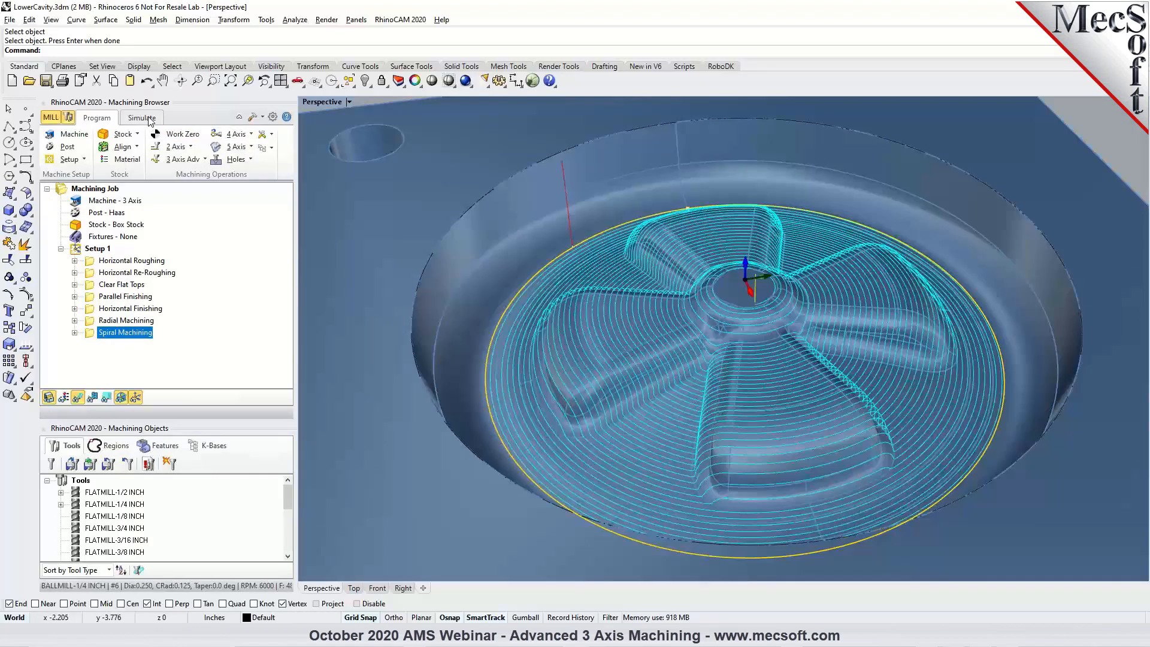
pyautogui.click(150, 118)
pyautogui.click(147, 150)
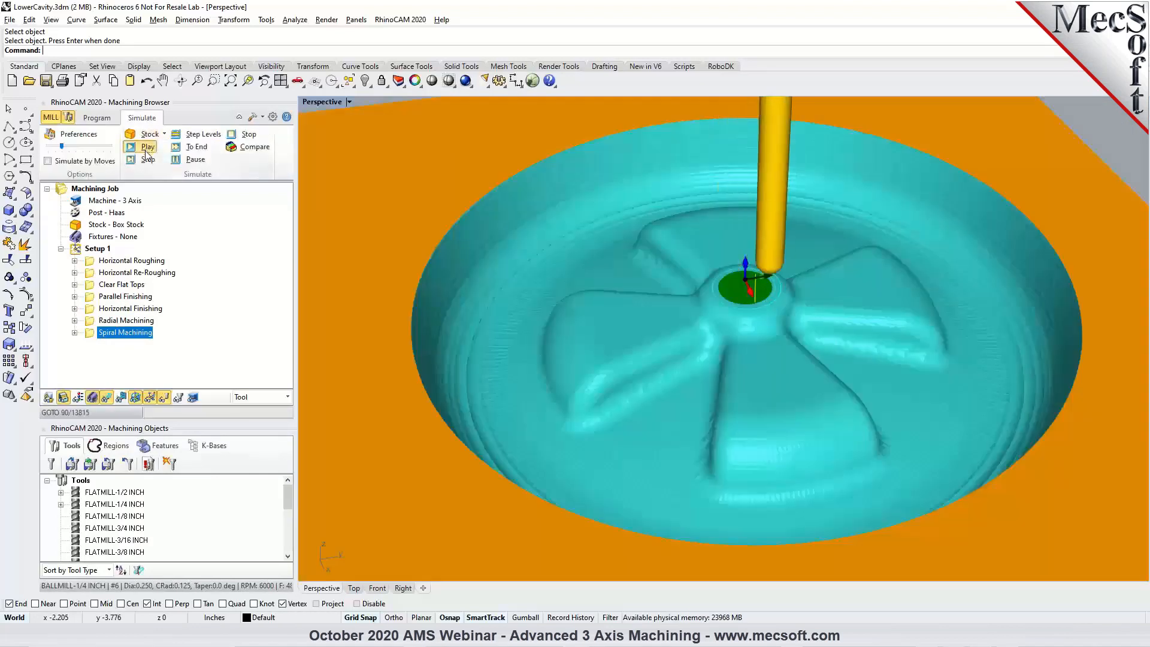
pyautogui.click(194, 147)
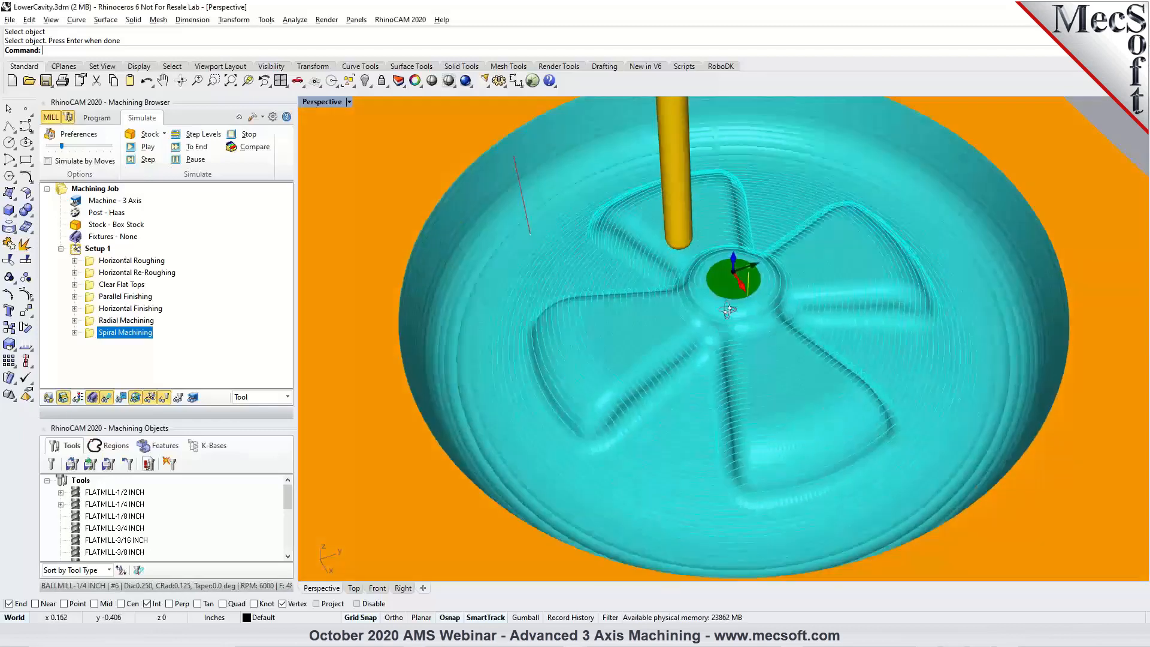
# Hide the toolpath display and examine the simulated finish on the spokes and cavity floor from several angles.
pyautogui.moveTo(703, 296); pyautogui.dragTo(727, 299, button='right')
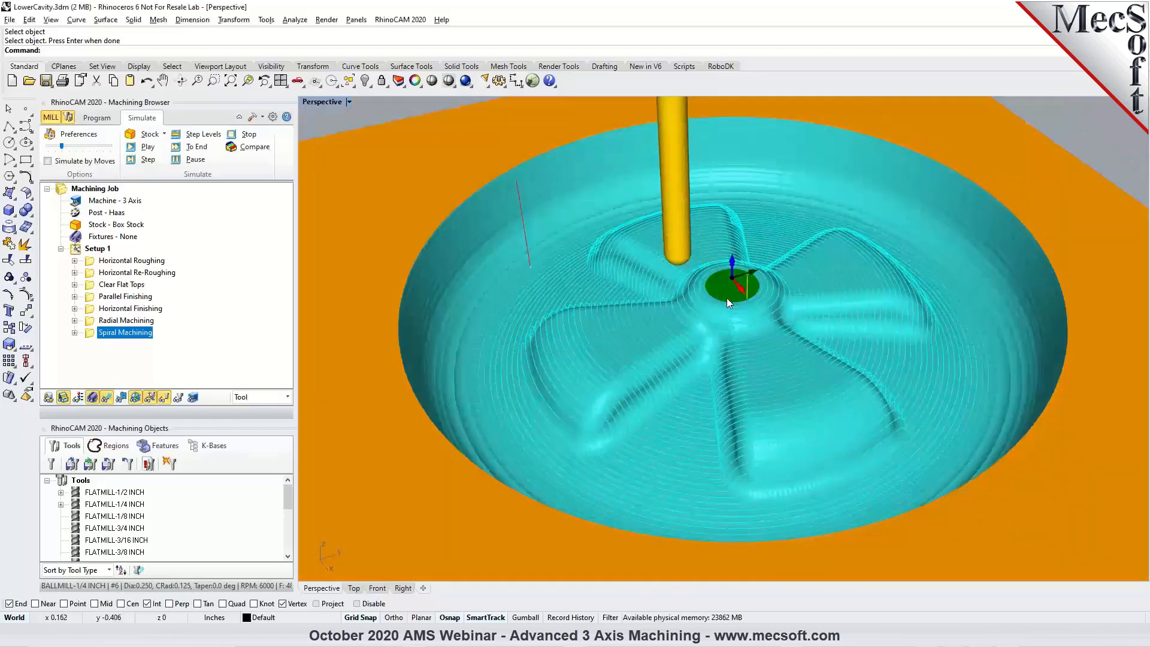
pyautogui.scroll(2, 702, 391)
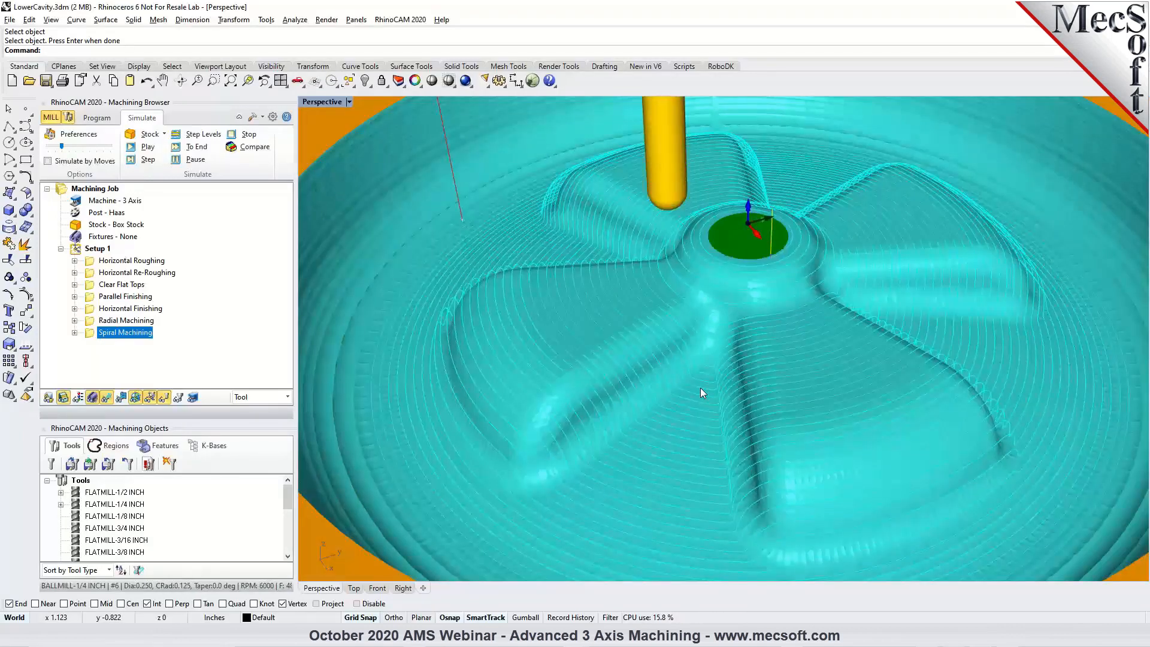
pyautogui.moveTo(665, 400); pyautogui.dragTo(678, 391, button='right')
pyautogui.click(107, 398)
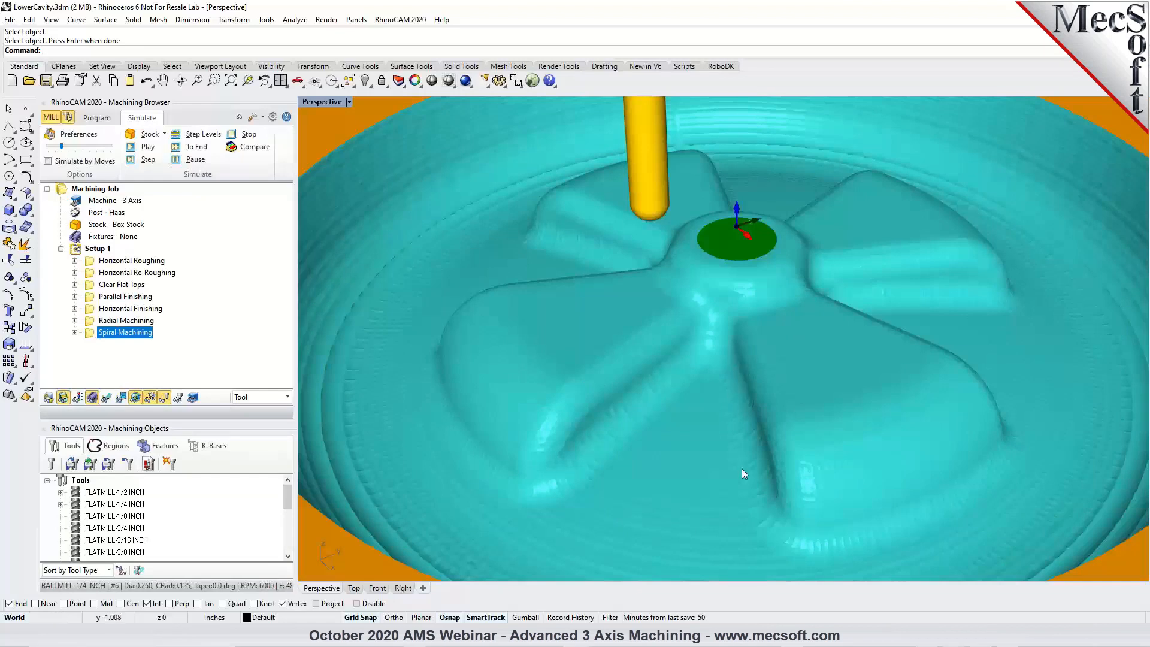
pyautogui.scroll(-2, 761, 340)
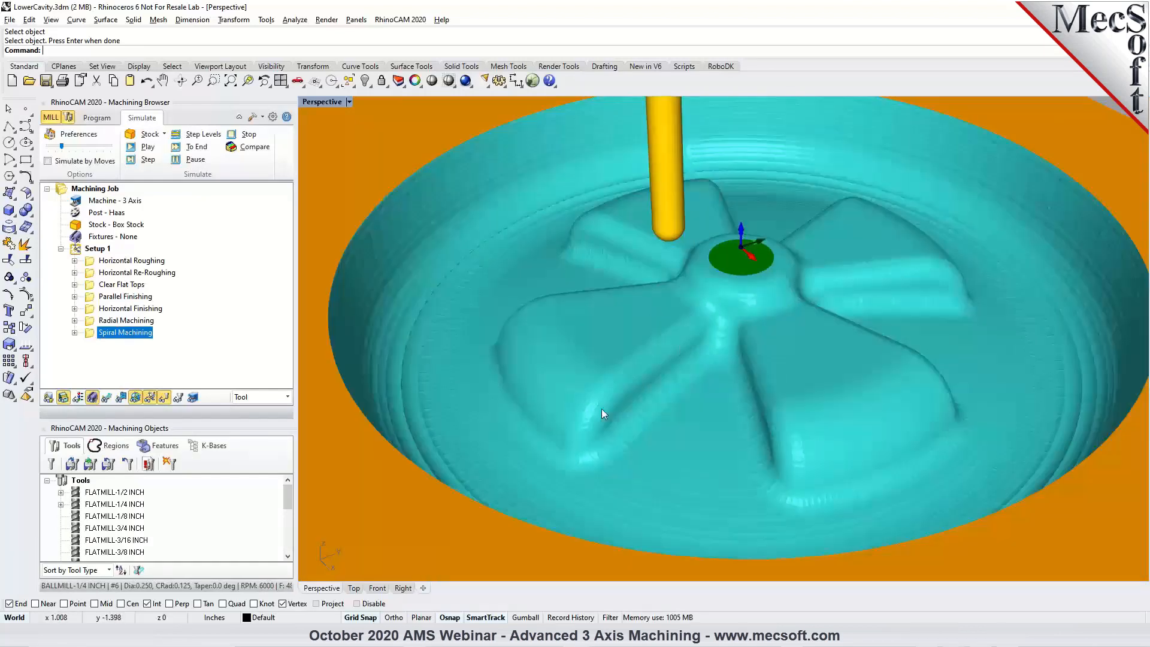
pyautogui.moveTo(504, 374); pyautogui.dragTo(617, 396, button='right')
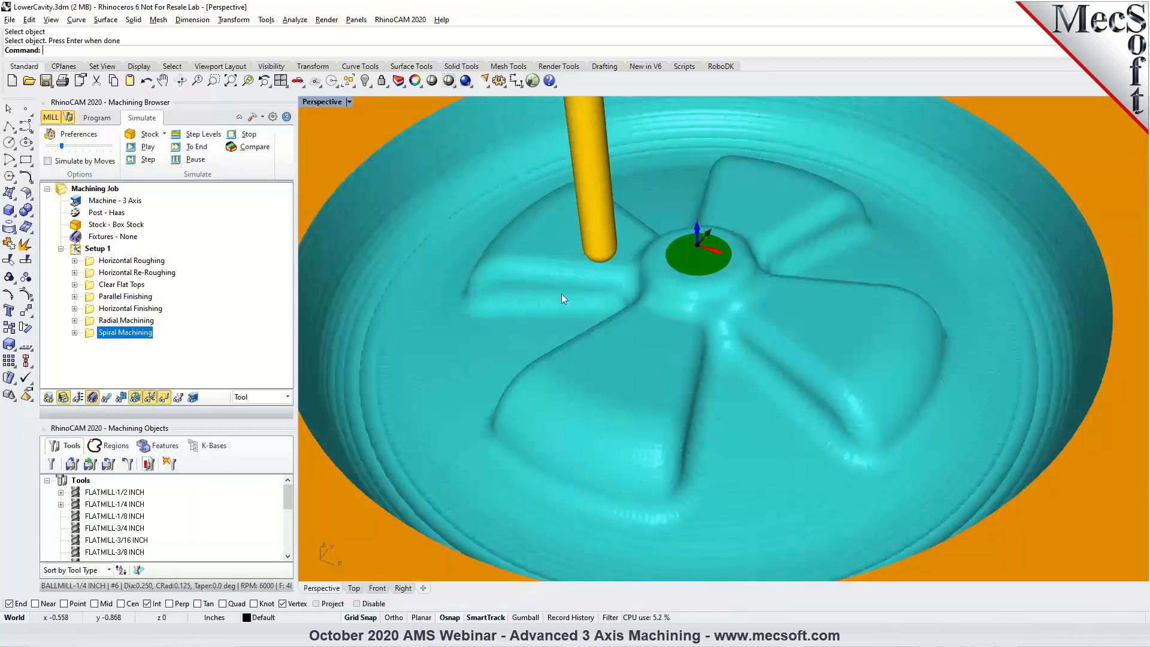
# Hide the simulated stock and start a 3D Offset Pocketing operation with all existing machining regions removed.
pyautogui.click(96, 118)
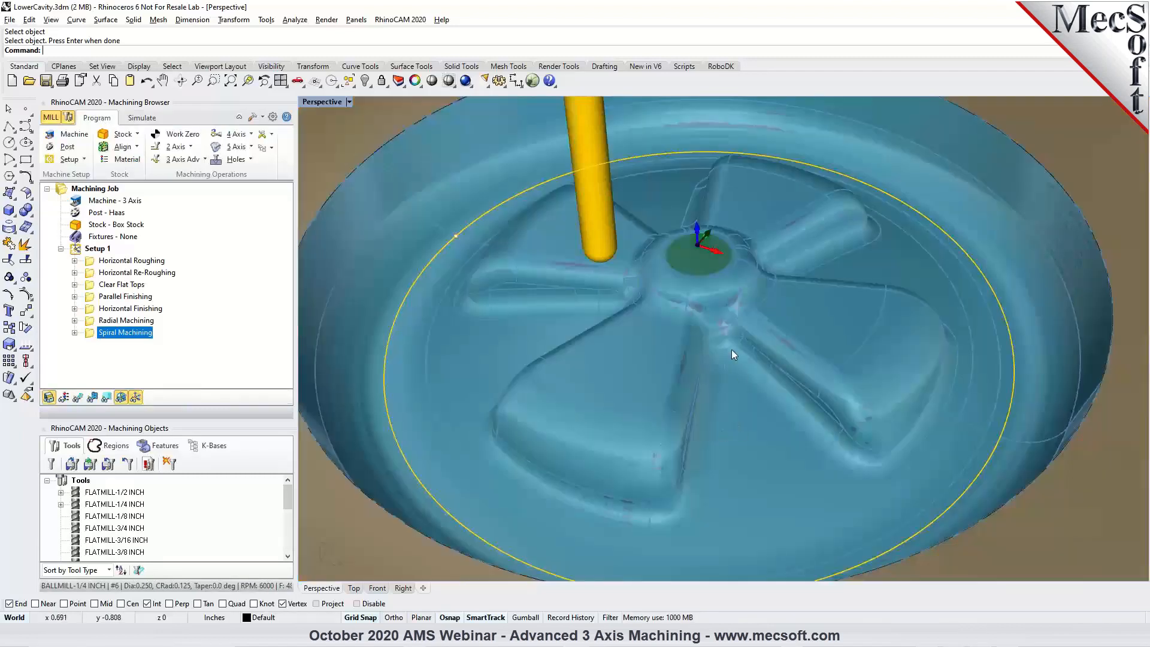
pyautogui.click(49, 397)
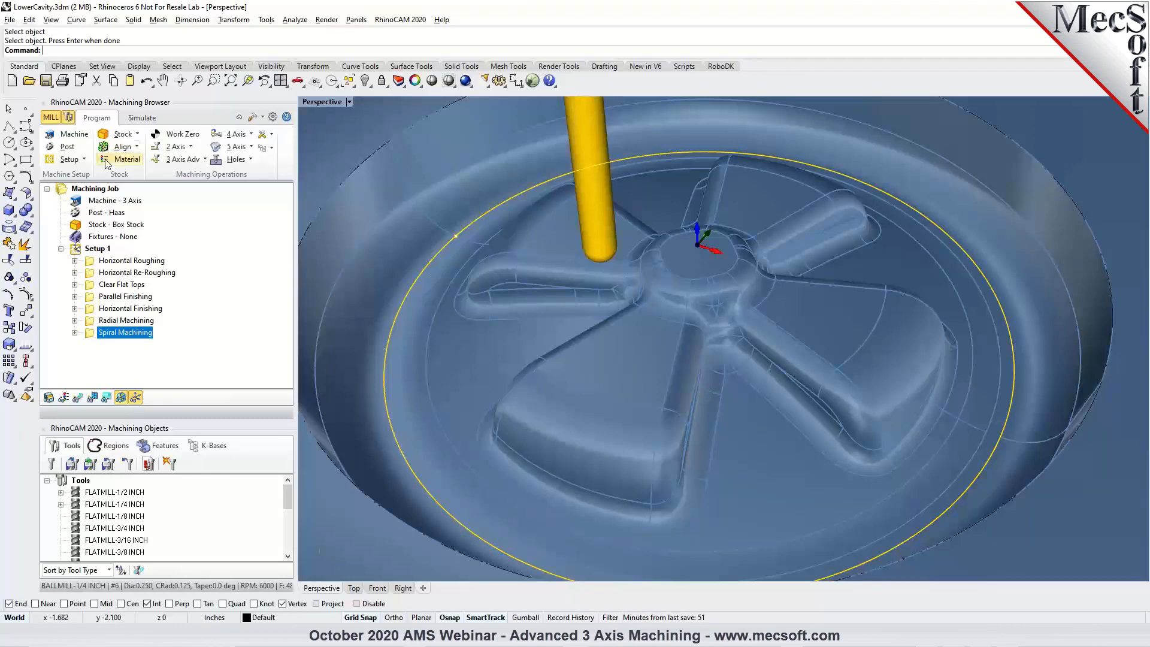
pyautogui.click(205, 160)
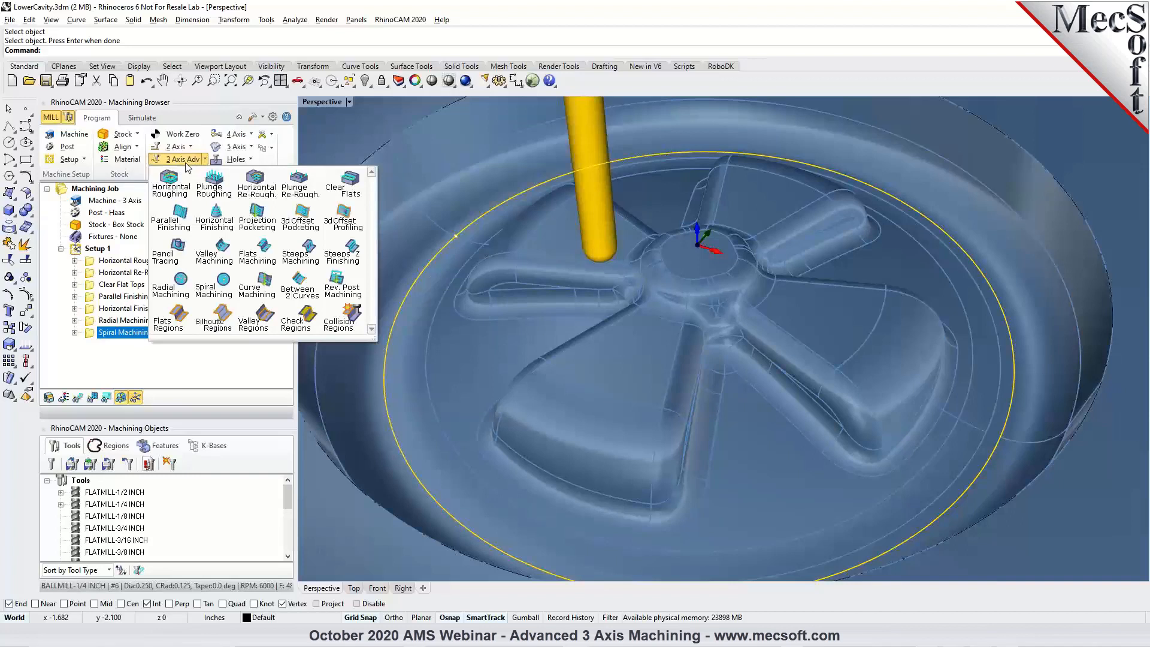
pyautogui.click(306, 230)
pyautogui.click(103, 365)
# Select the curve around the cavity's outer top edge as the machining region for 3D Offset Pocketing.
pyautogui.scroll(-3, 713, 371)
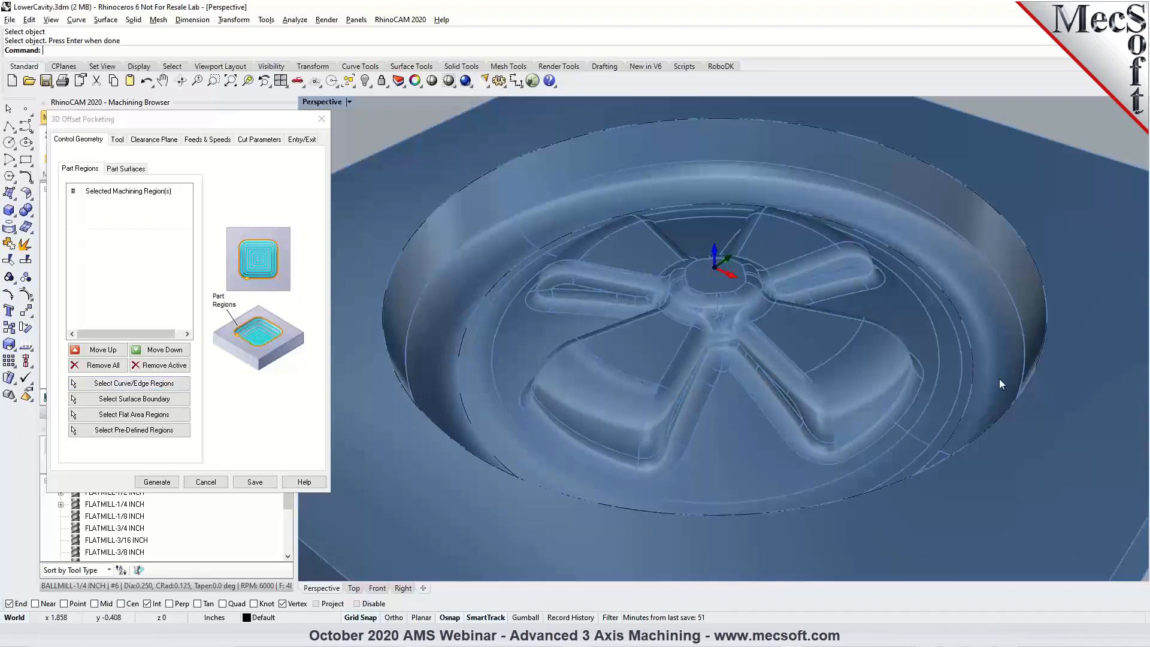
pyautogui.click(124, 385)
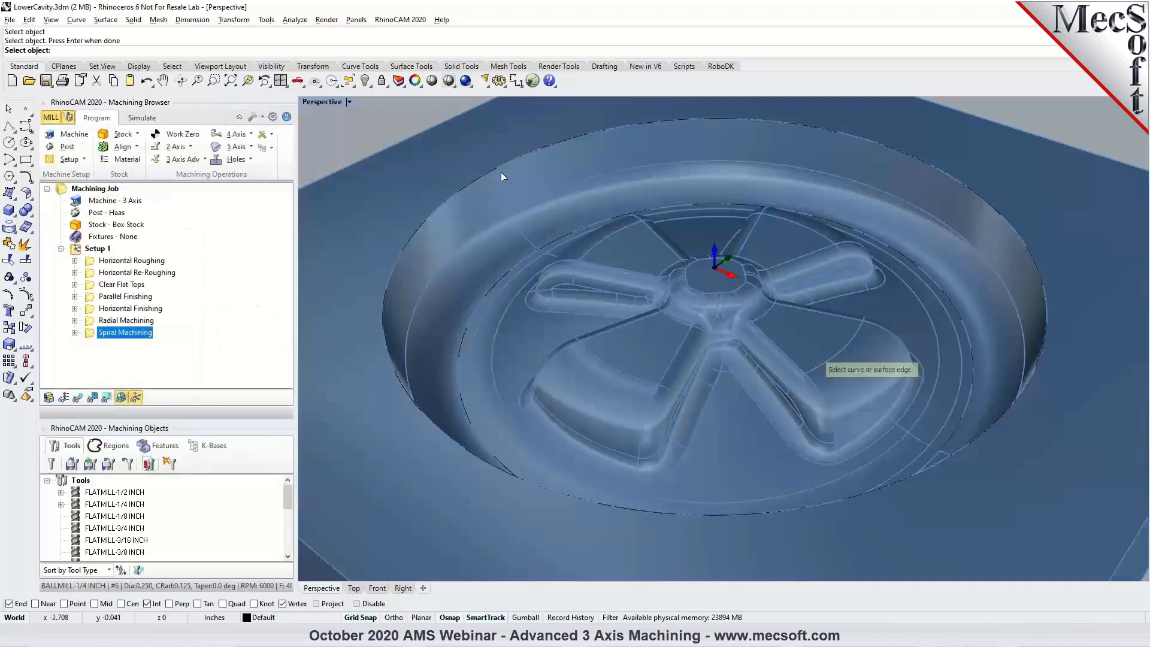
pyautogui.click(502, 166)
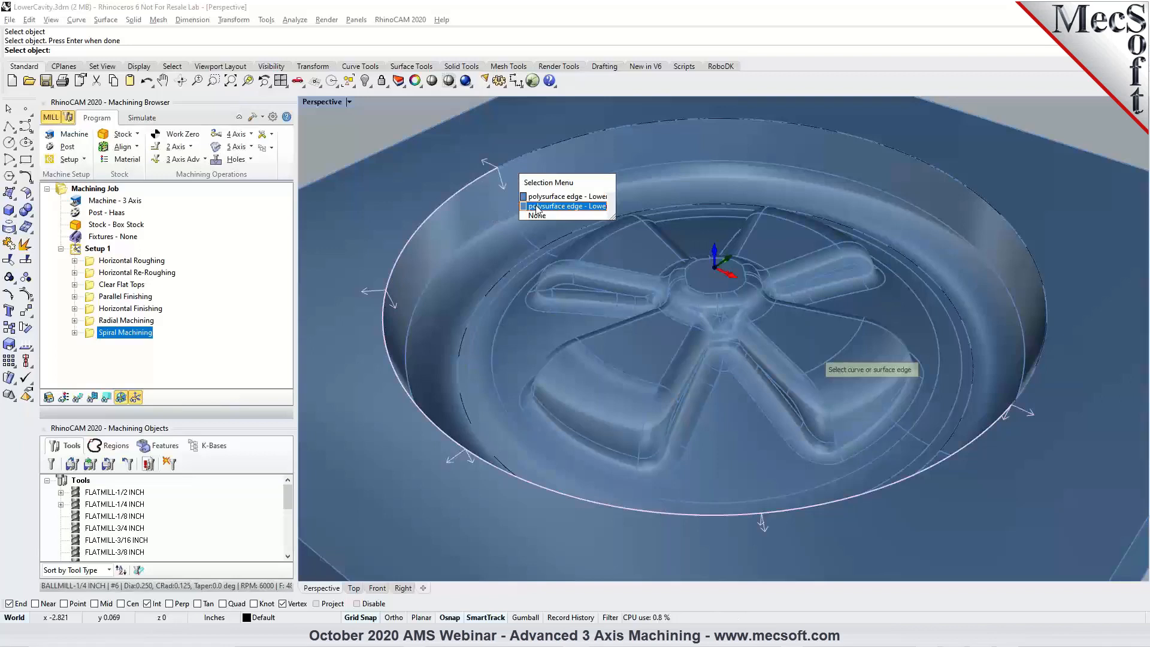
pyautogui.click(535, 216)
pyautogui.click(476, 181)
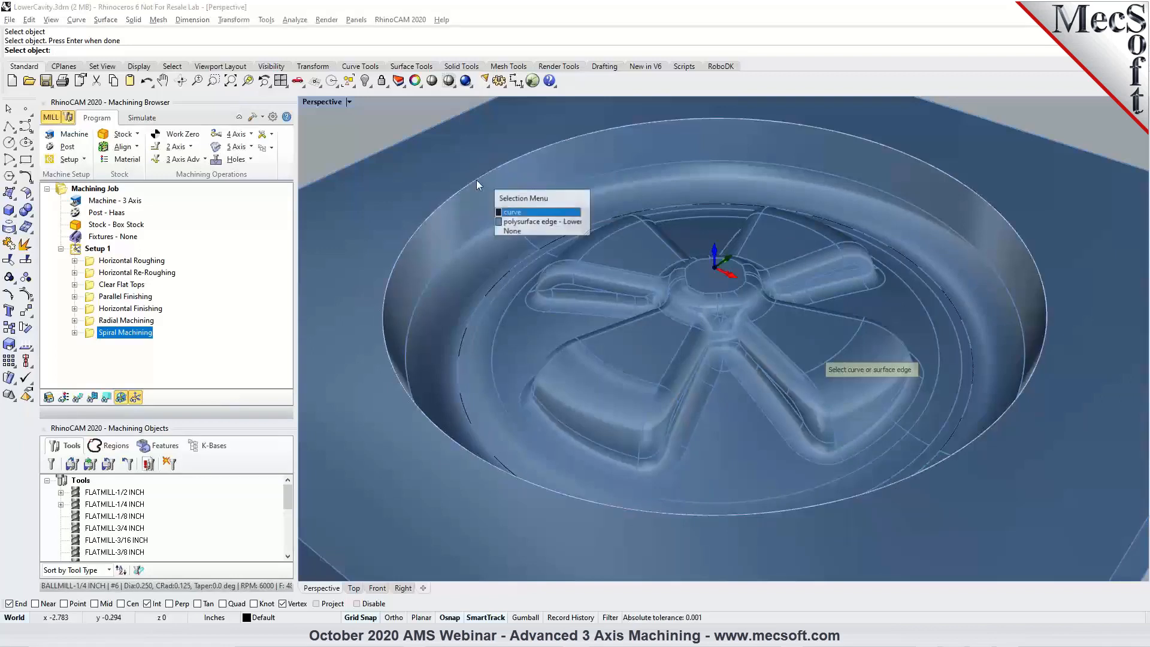
pyautogui.click(503, 214)
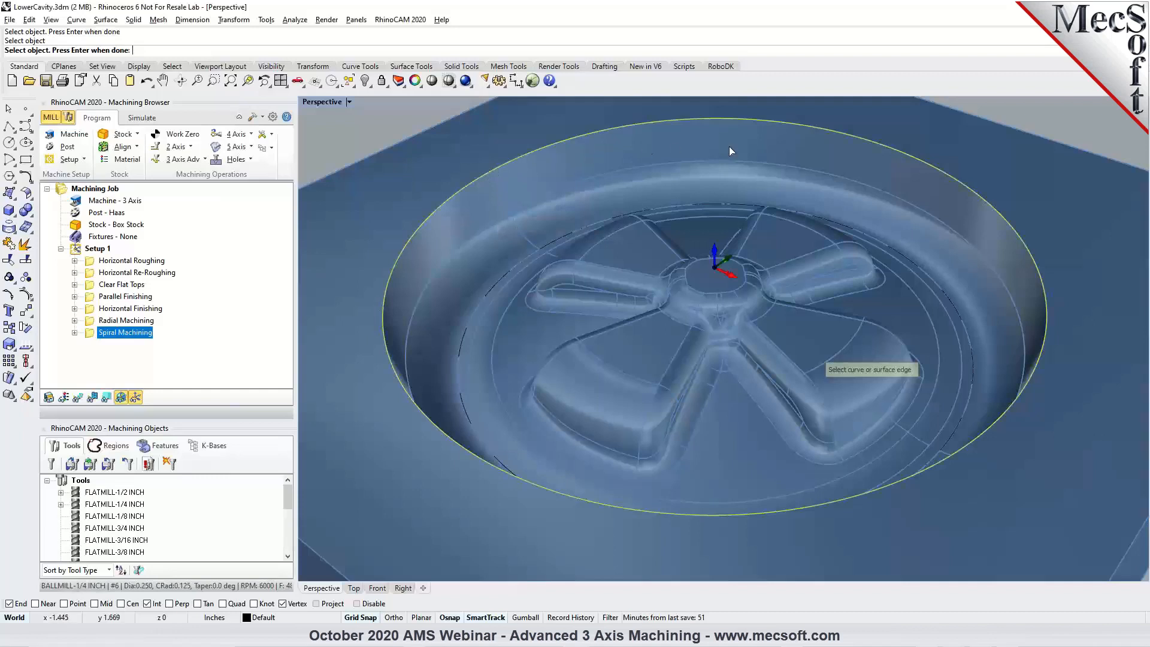
pyautogui.press('Return')
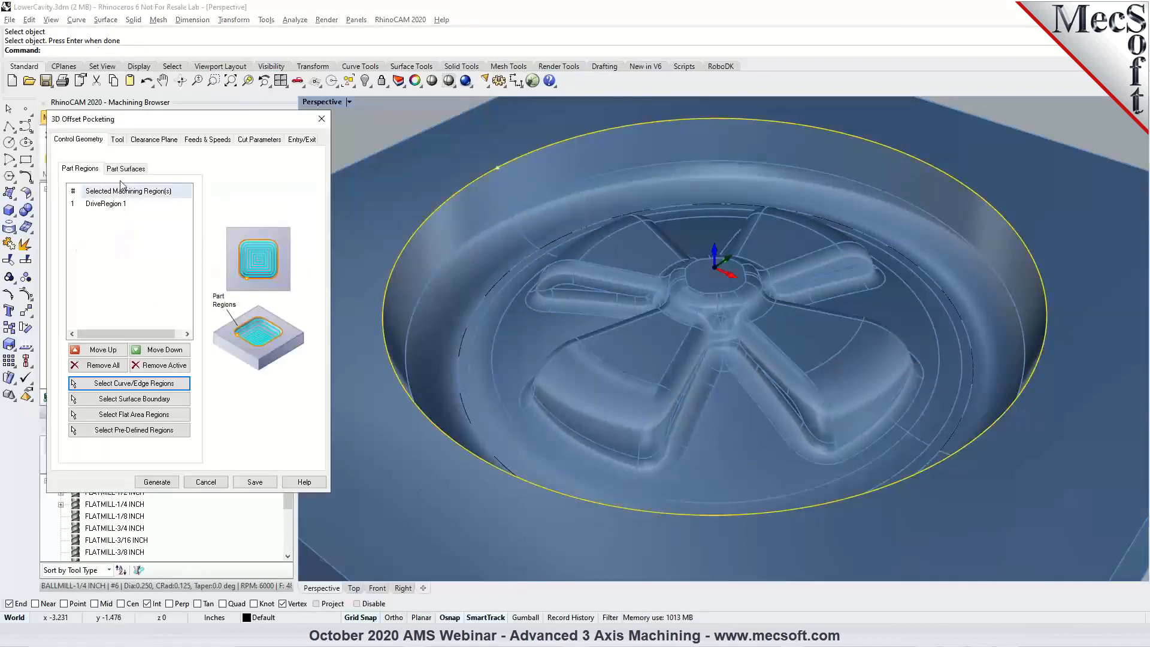
# Review the tool, clearance and feed settings, and set the cut direction to Climb (Down Cut) and the pocket start point to Outside.
pyautogui.click(118, 139)
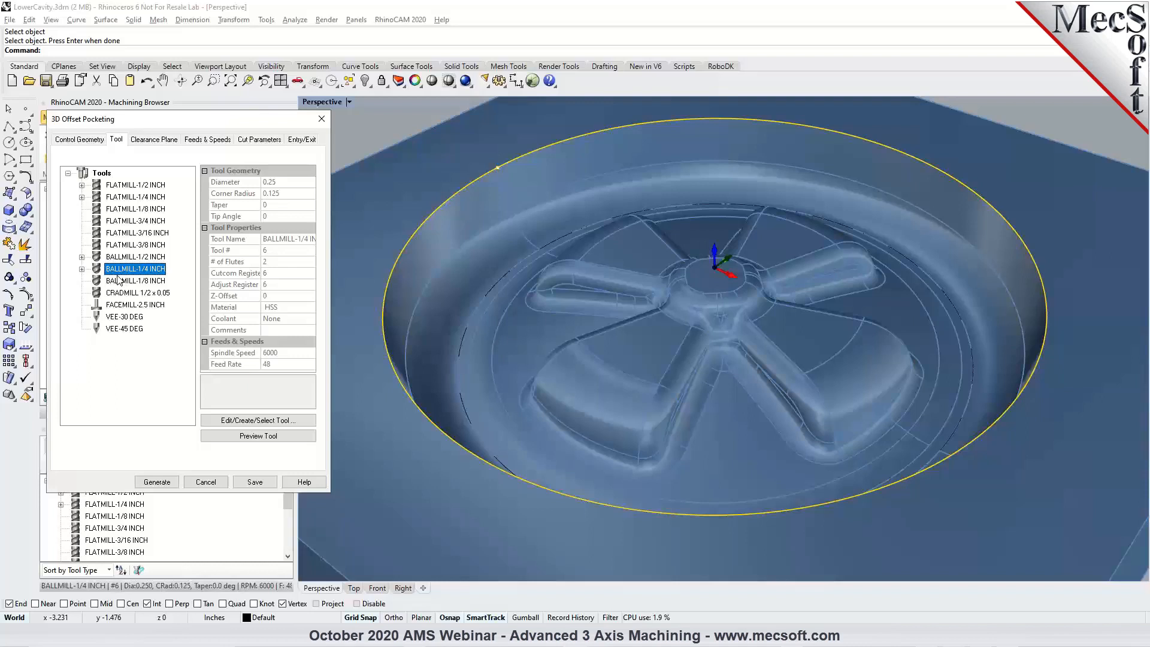
pyautogui.click(173, 140)
pyautogui.click(199, 142)
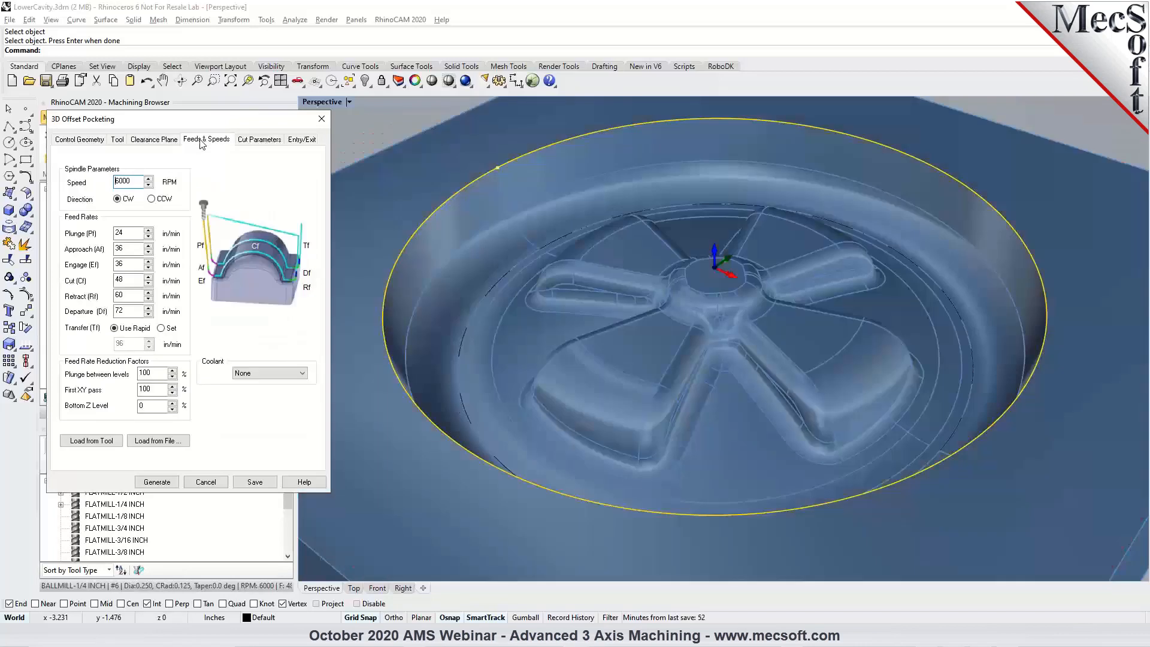
pyautogui.click(266, 145)
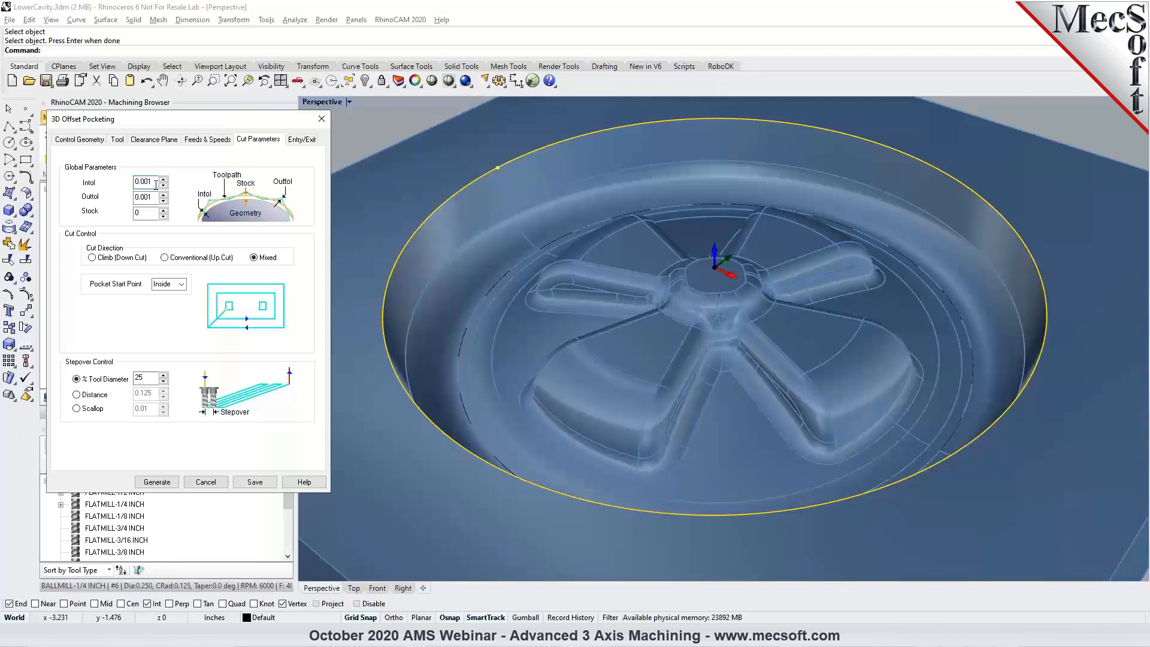
pyautogui.click(94, 258)
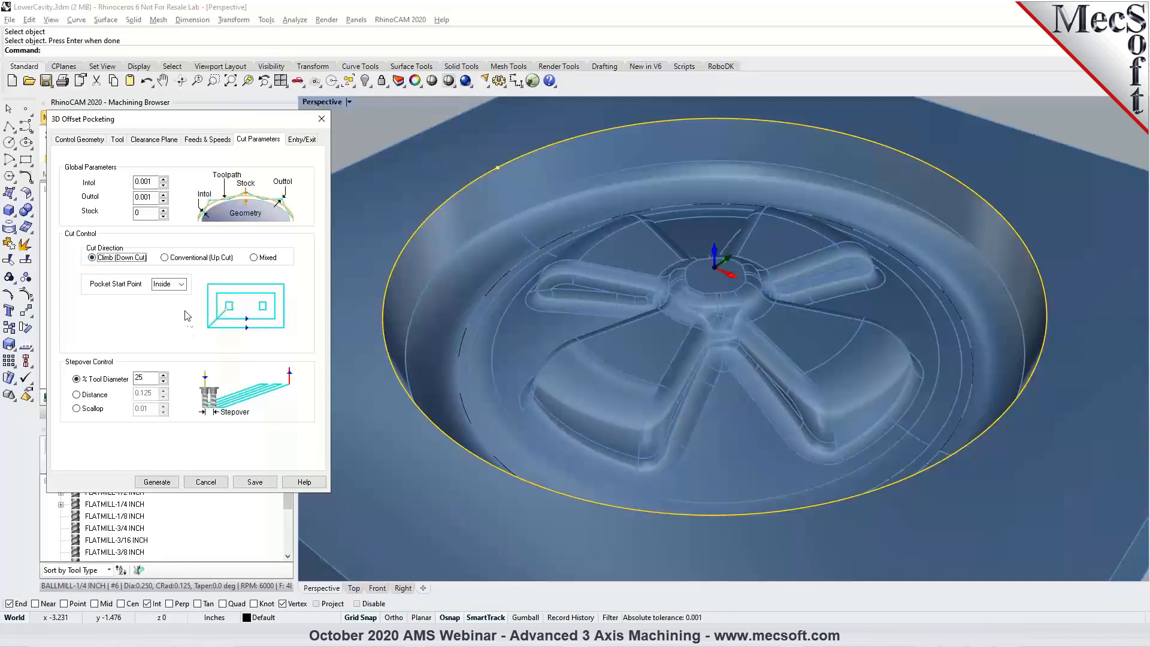
pyautogui.click(182, 285)
pyautogui.click(184, 291)
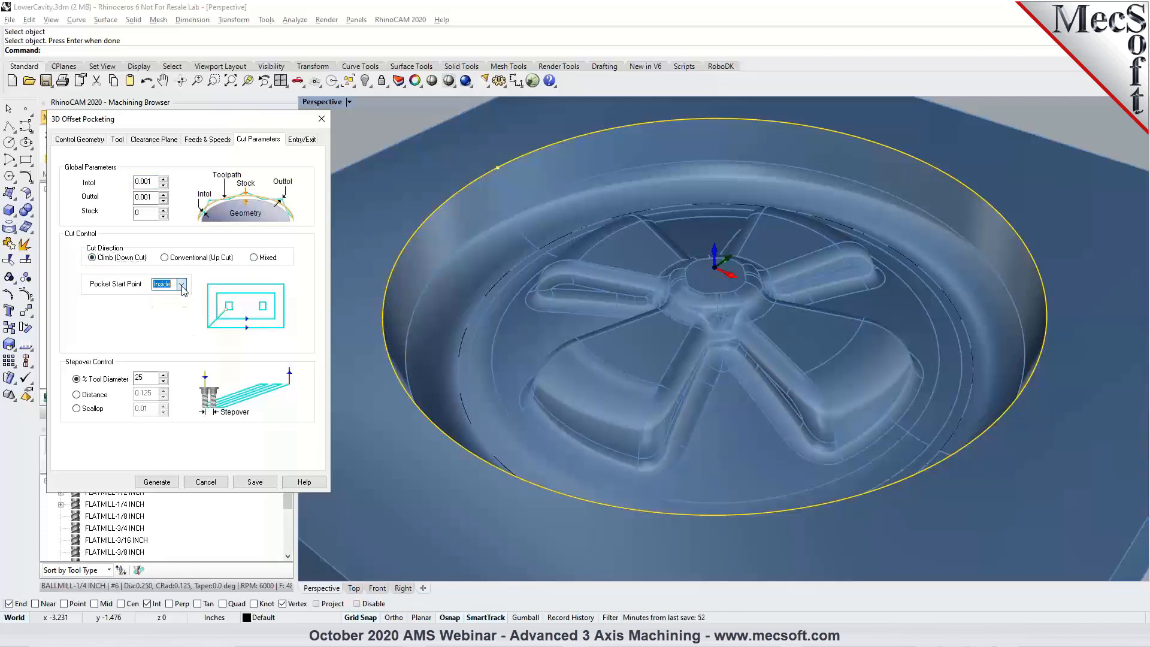
pyautogui.click(183, 286)
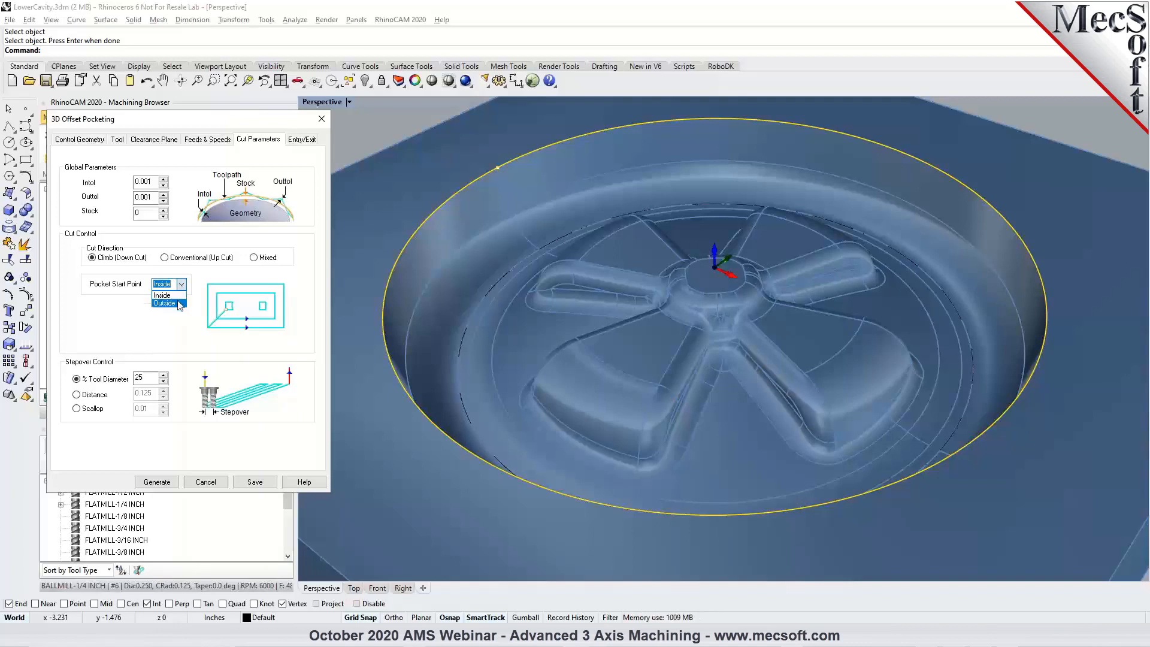
pyautogui.click(179, 303)
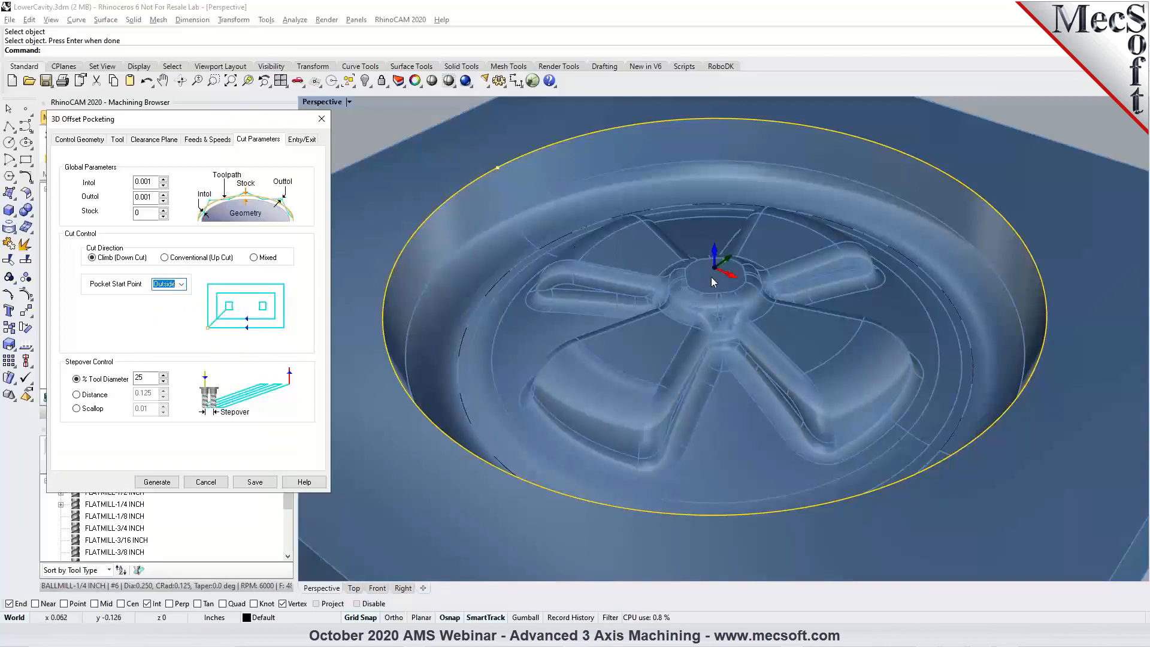
# Set the stepover to 20% of the tool diameter and generate the 3D Offset Pocketing toolpath.
pyautogui.click(138, 378)
pyautogui.doubleClick(140, 378)
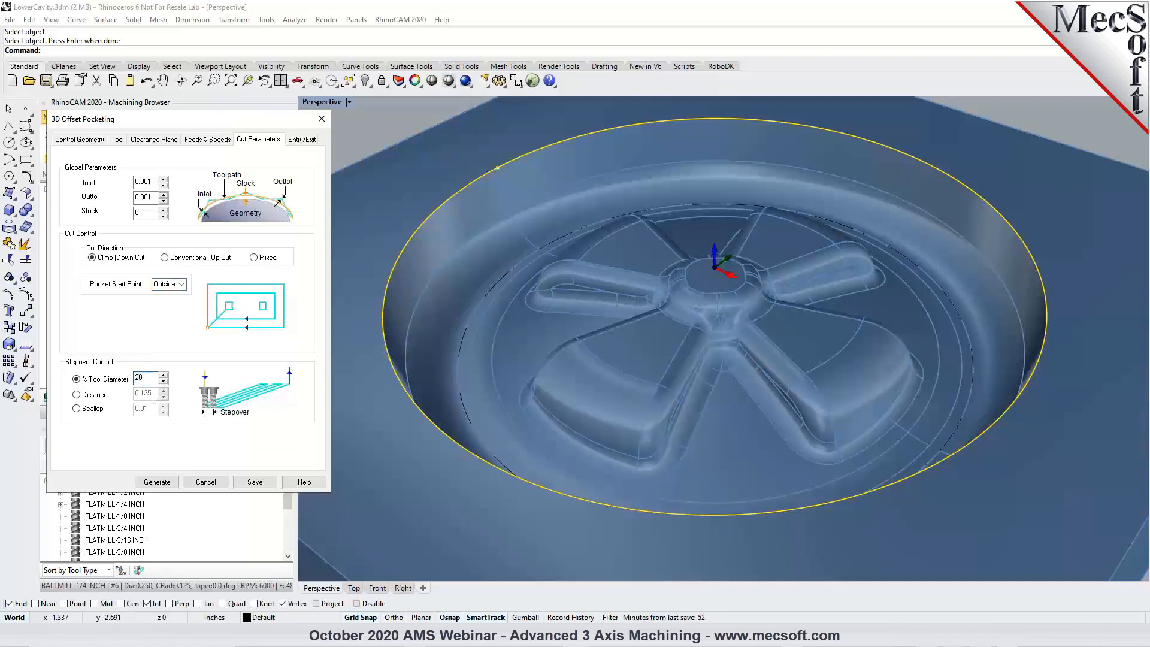
pyautogui.click(169, 484)
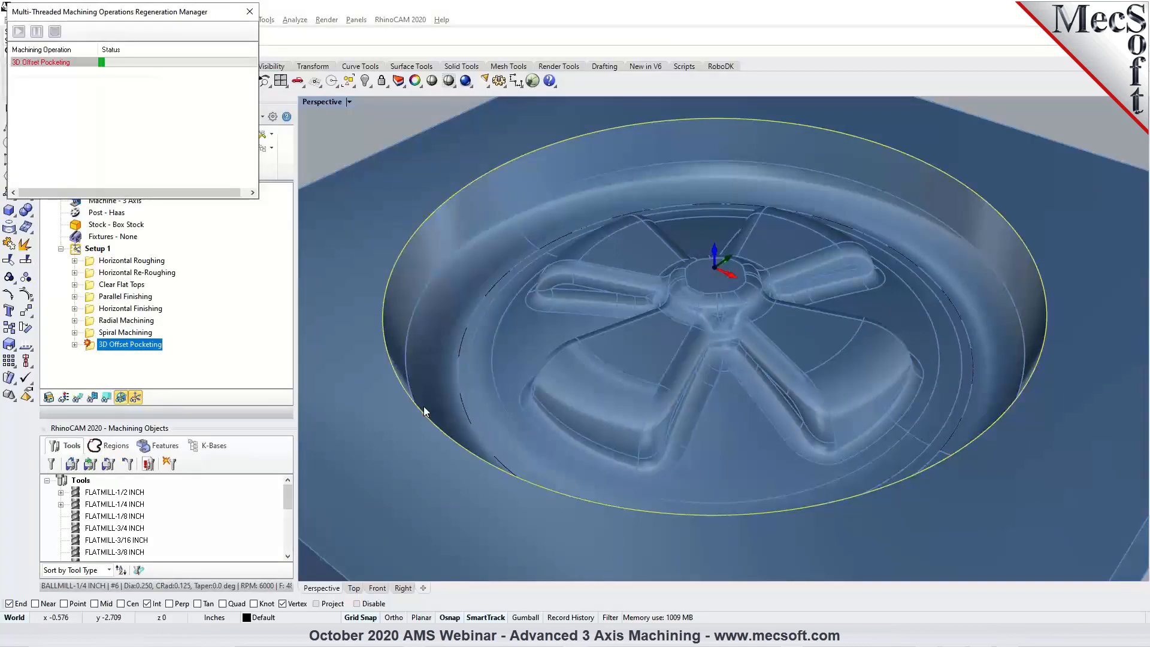
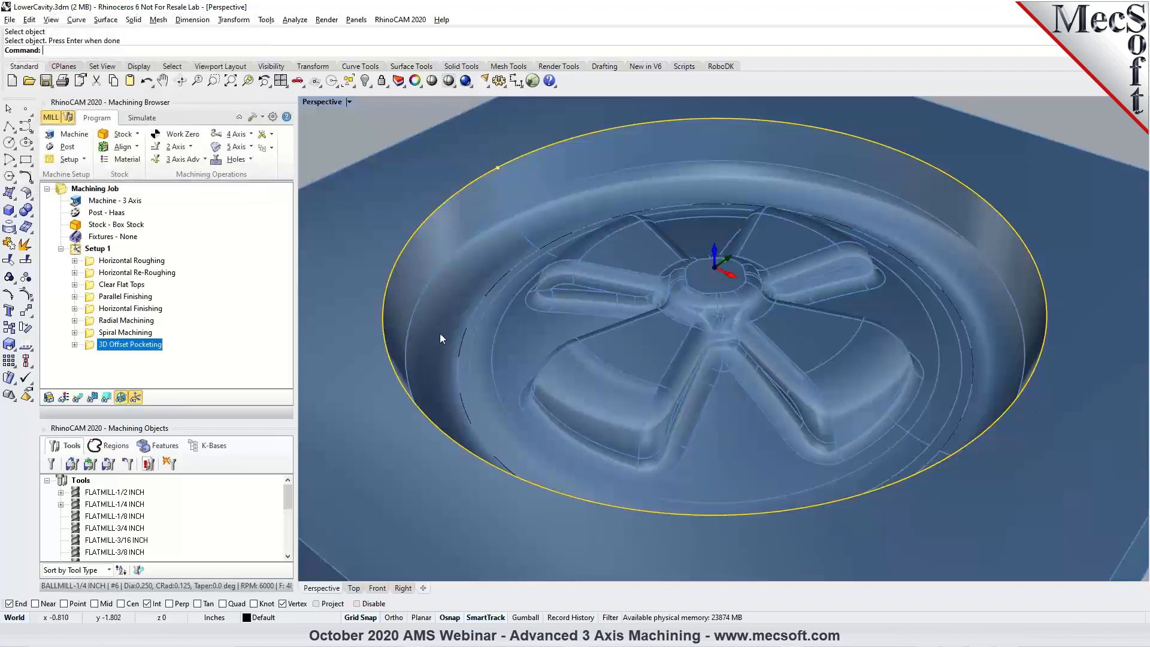
# Show the 3D Offset Pocketing toolpath and examine its offset passes along the cavity wall, around the spokes and at the hub.
pyautogui.click(77, 397)
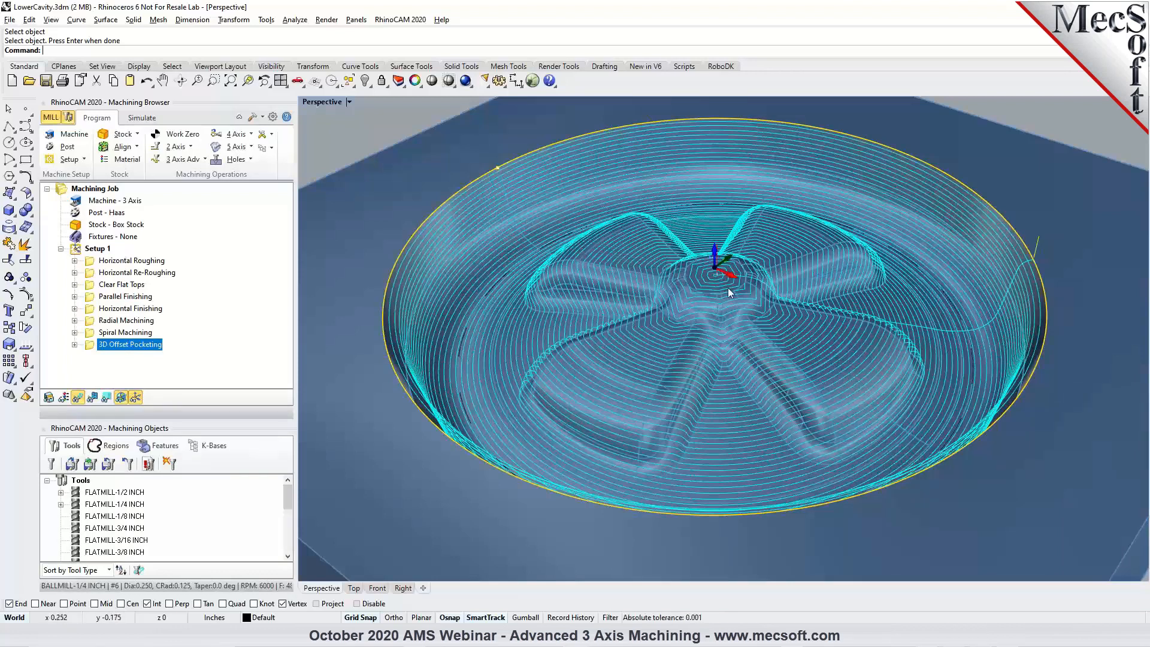
pyautogui.scroll(5, 406, 308)
pyautogui.moveTo(515, 343)
pyautogui.mouseDown(button='right')
pyautogui.moveTo(499, 322)
pyautogui.moveTo(502, 333)
pyautogui.mouseUp(button='right')
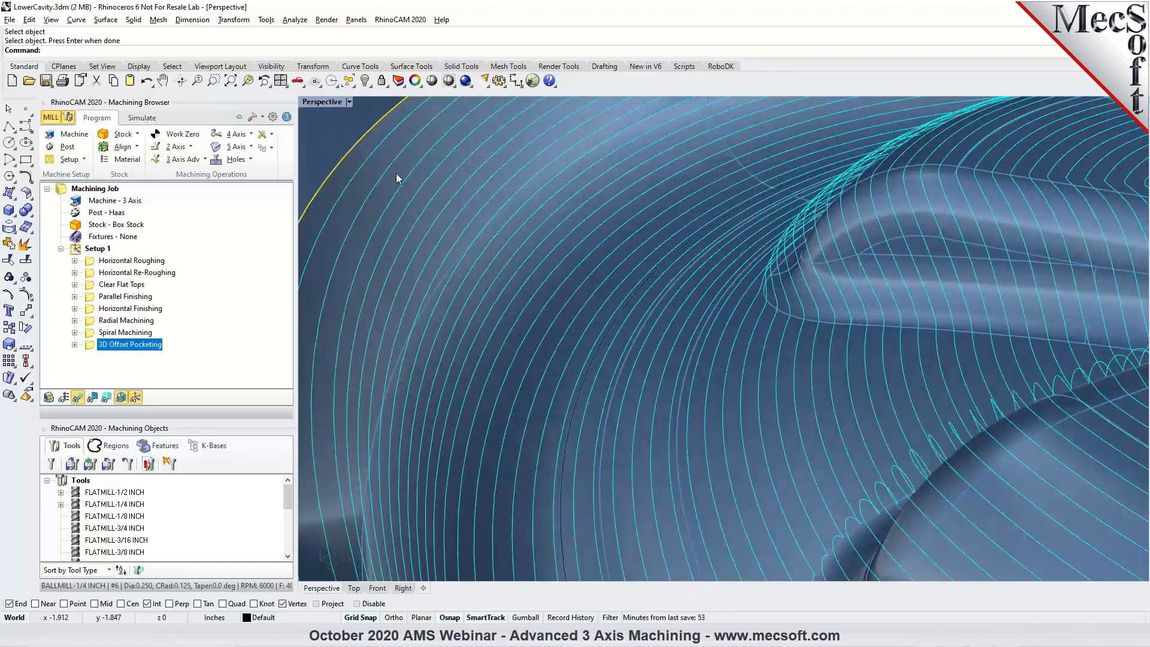
pyautogui.scroll(-5, 445, 267)
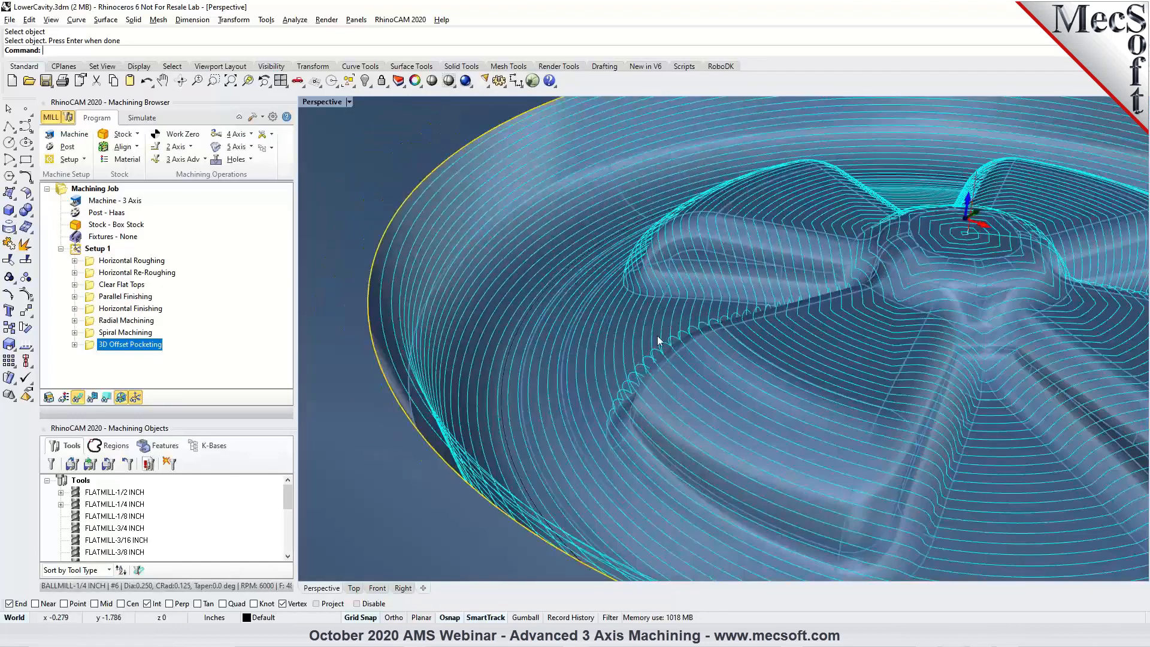
pyautogui.scroll(-4, 672, 334)
pyautogui.moveTo(672, 335)
pyautogui.mouseDown(button='right')
pyautogui.moveTo(762, 373)
pyautogui.moveTo(659, 323)
pyautogui.mouseUp(button='right')
pyautogui.scroll(-3, 706, 350)
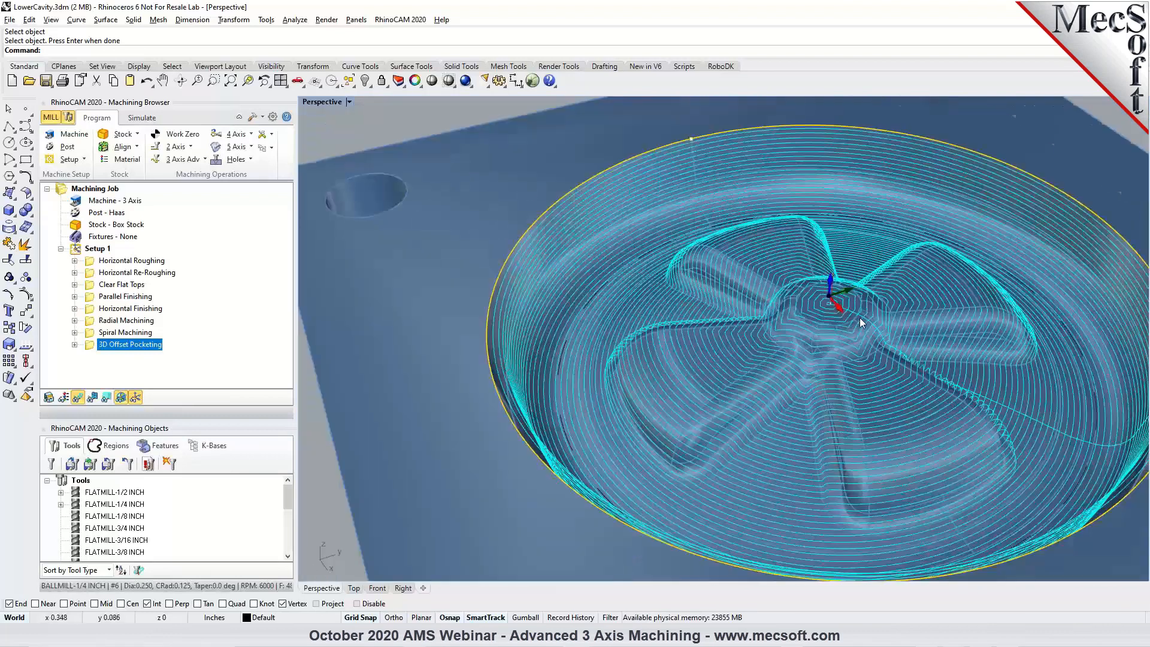
pyautogui.click(185, 159)
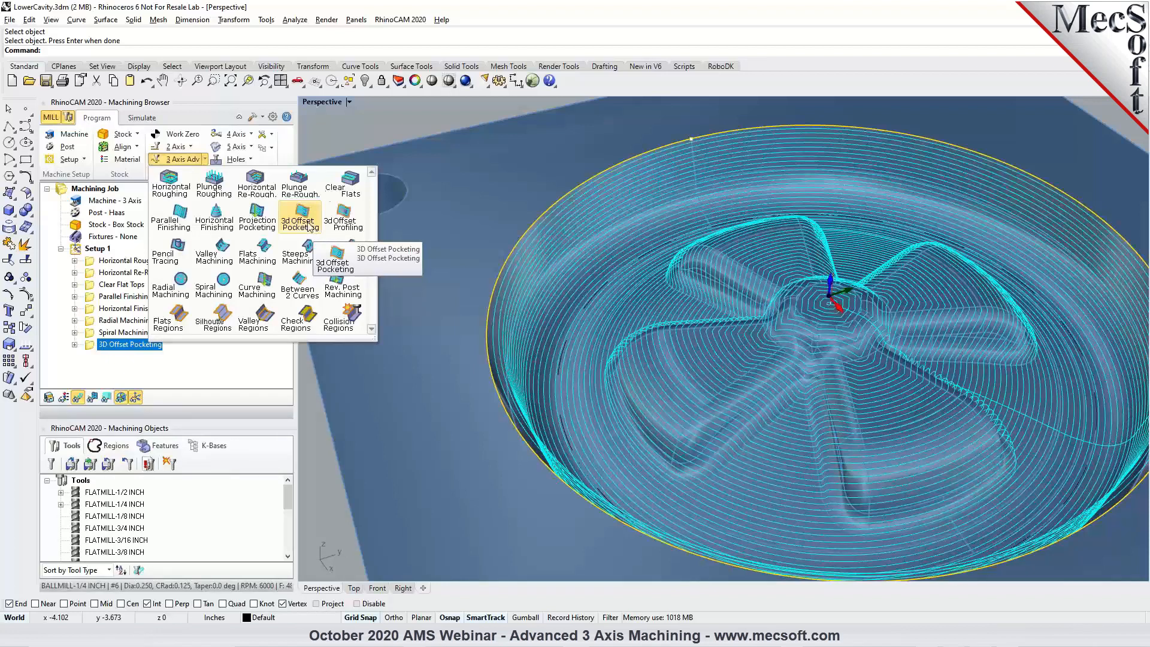
pyautogui.click(368, 115)
pyautogui.scroll(-5, 481, 324)
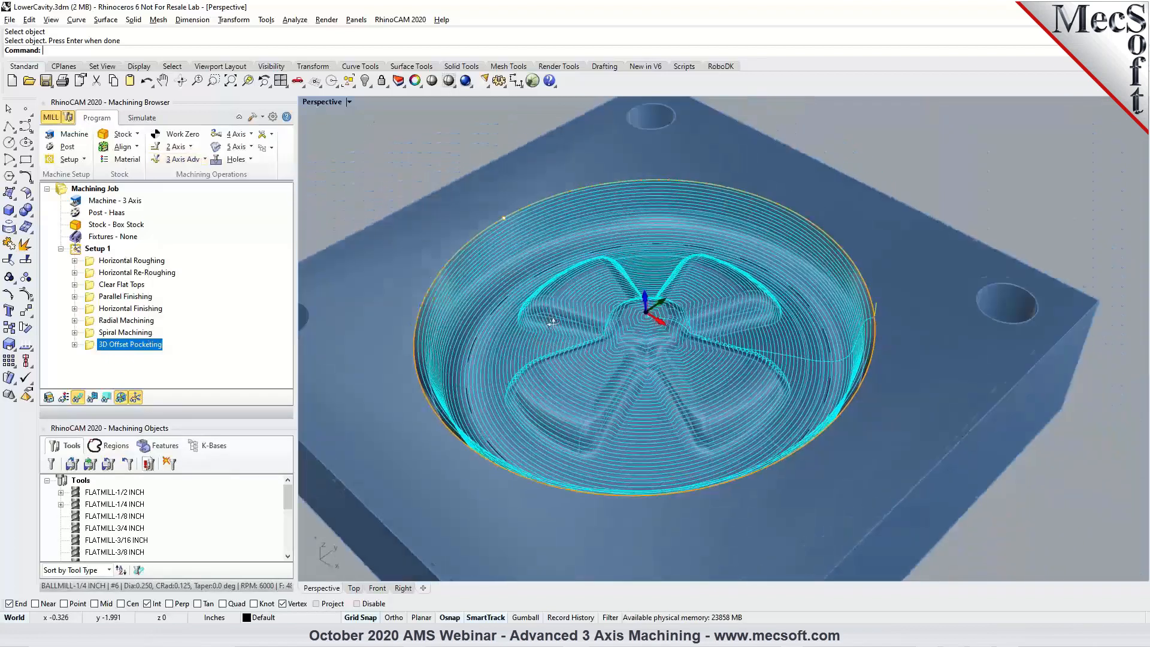
pyautogui.scroll(3, 524, 368)
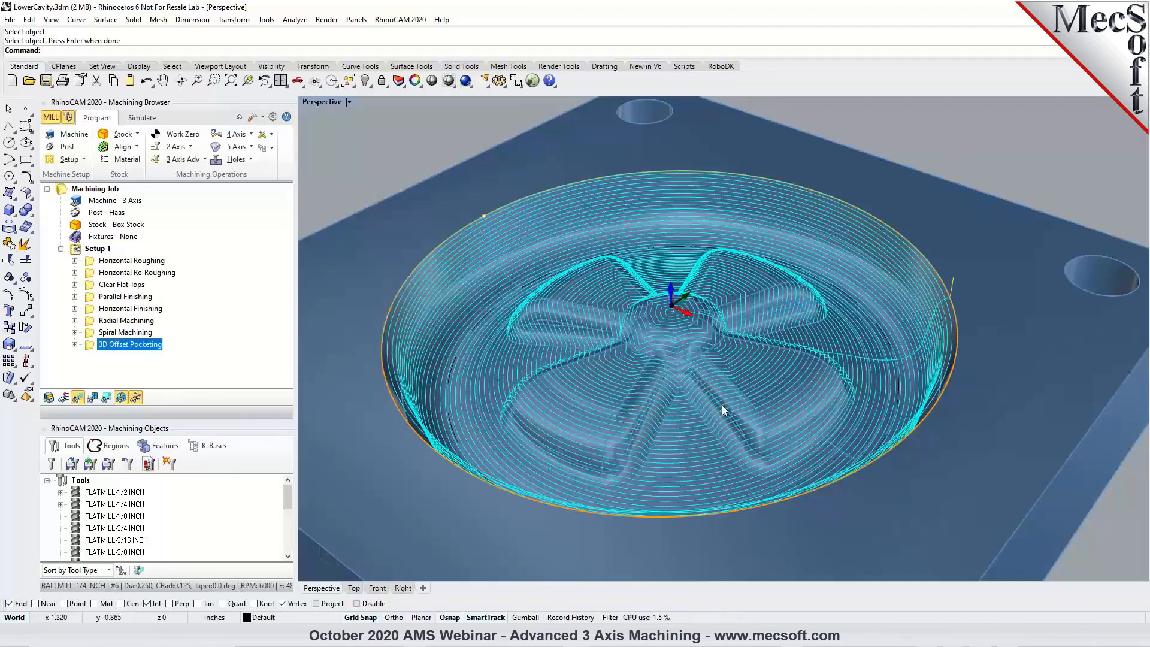
pyautogui.scroll(5, 701, 391)
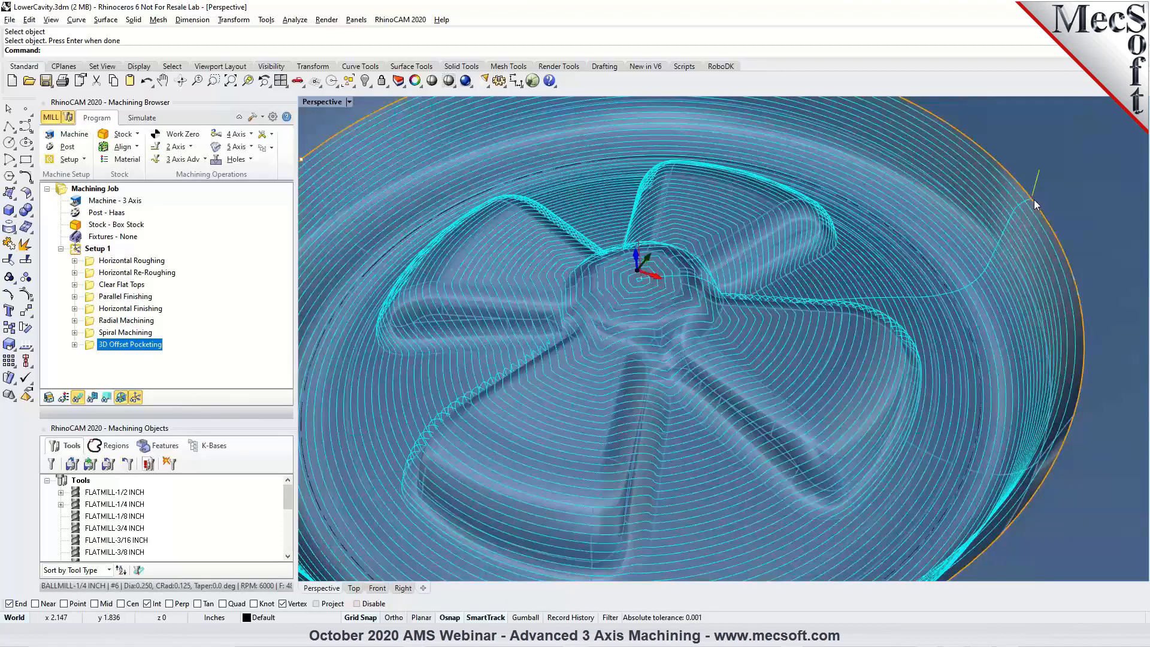
# Edit the 3D Offset Pocketing operation to use Inside as the pocket start point and regenerate its toolpath.
pyautogui.doubleClick(94, 347)
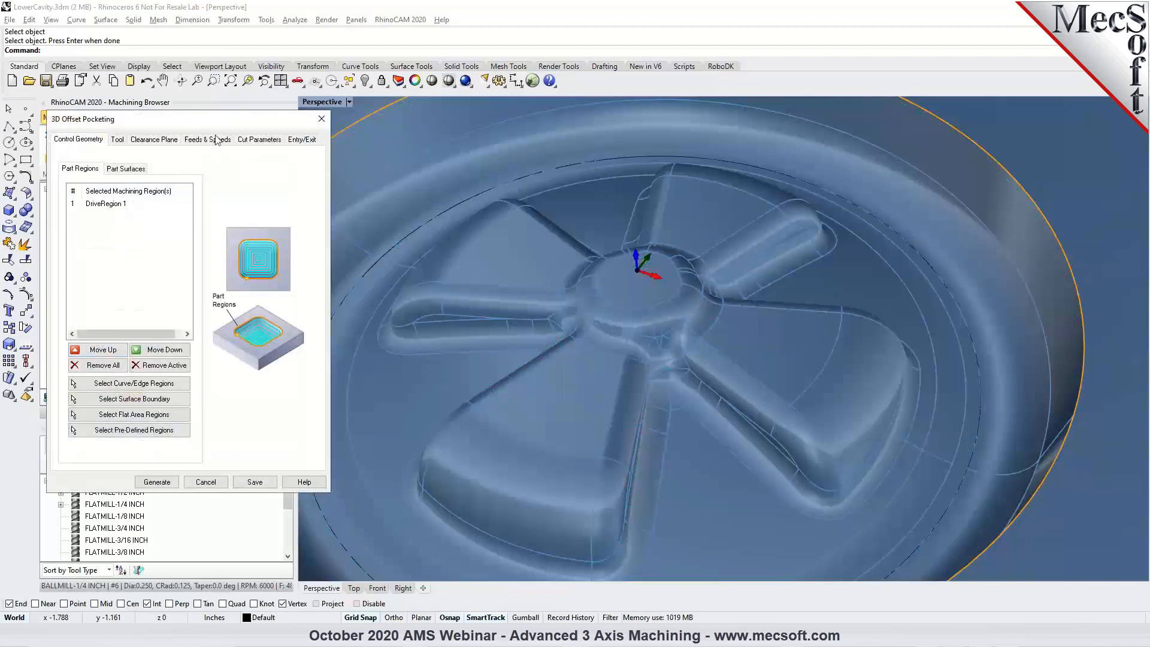
pyautogui.click(257, 139)
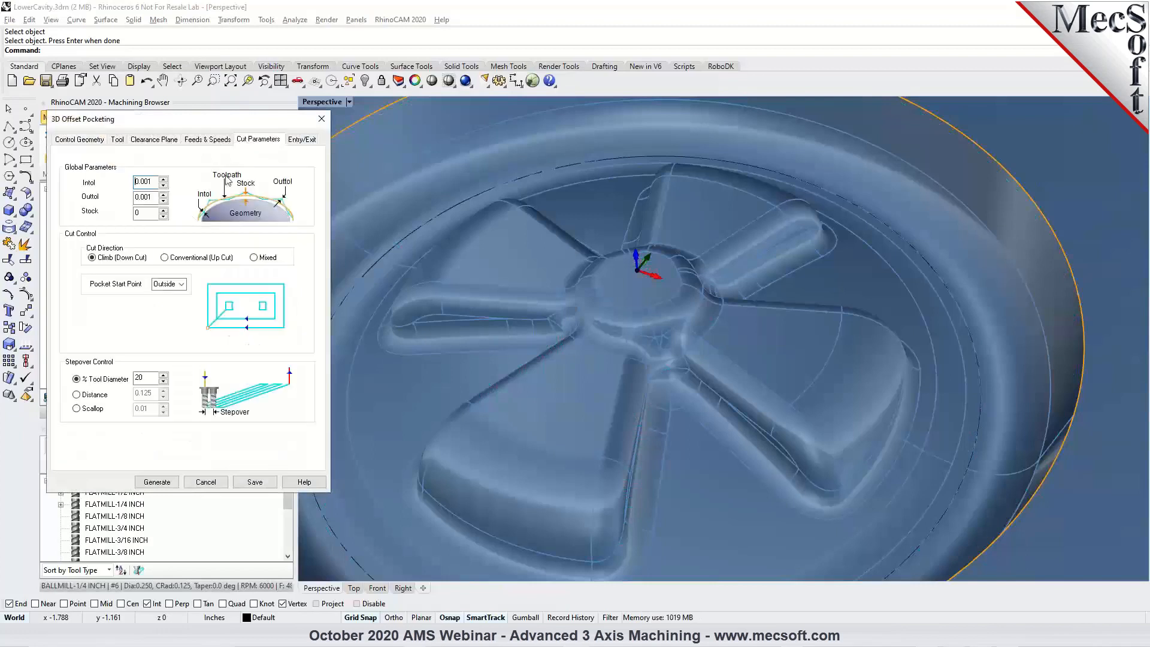
pyautogui.click(181, 285)
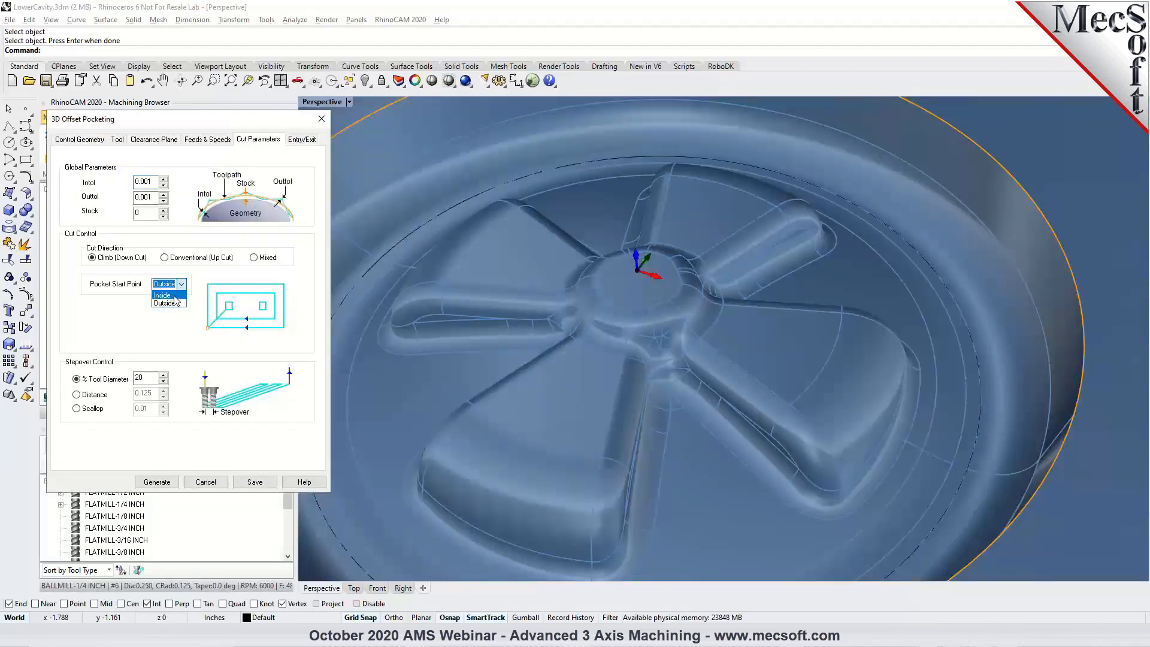
pyautogui.click(172, 296)
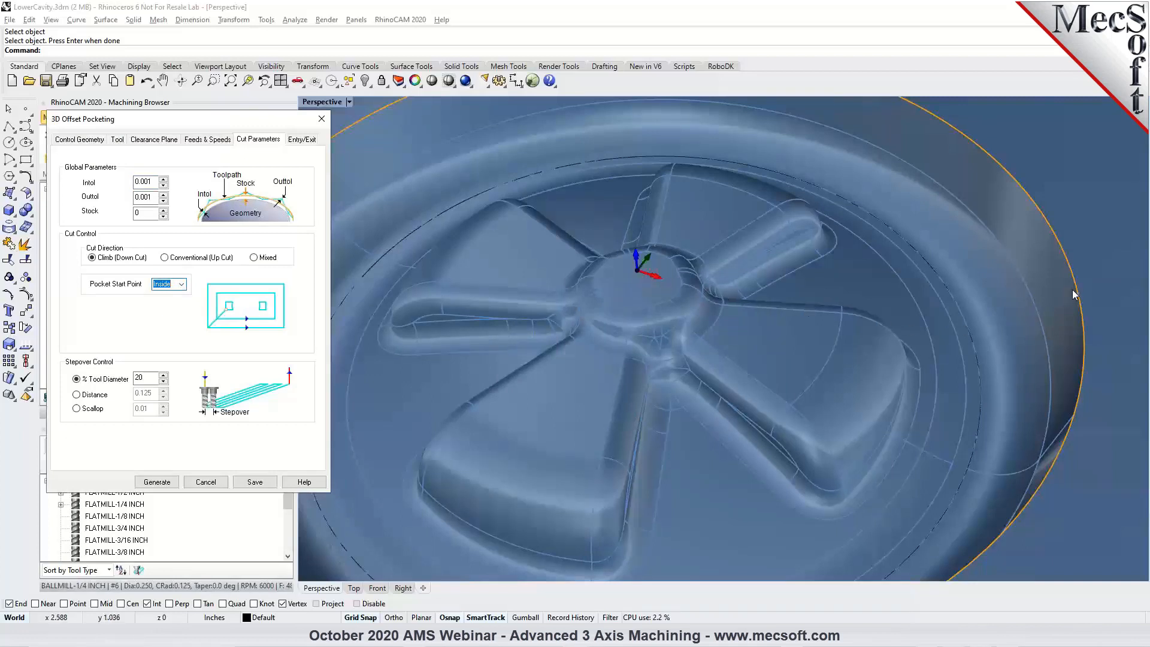
pyautogui.click(177, 481)
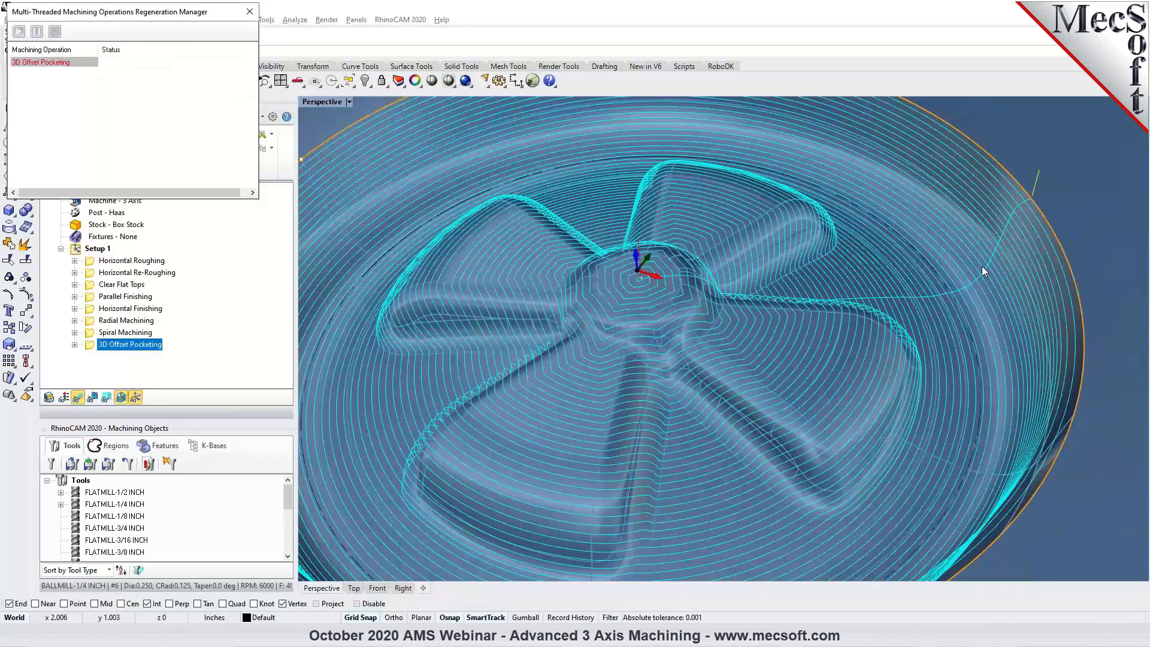
pyautogui.scroll(-4, 875, 305)
pyautogui.moveTo(836, 328); pyautogui.dragTo(758, 303, button='right')
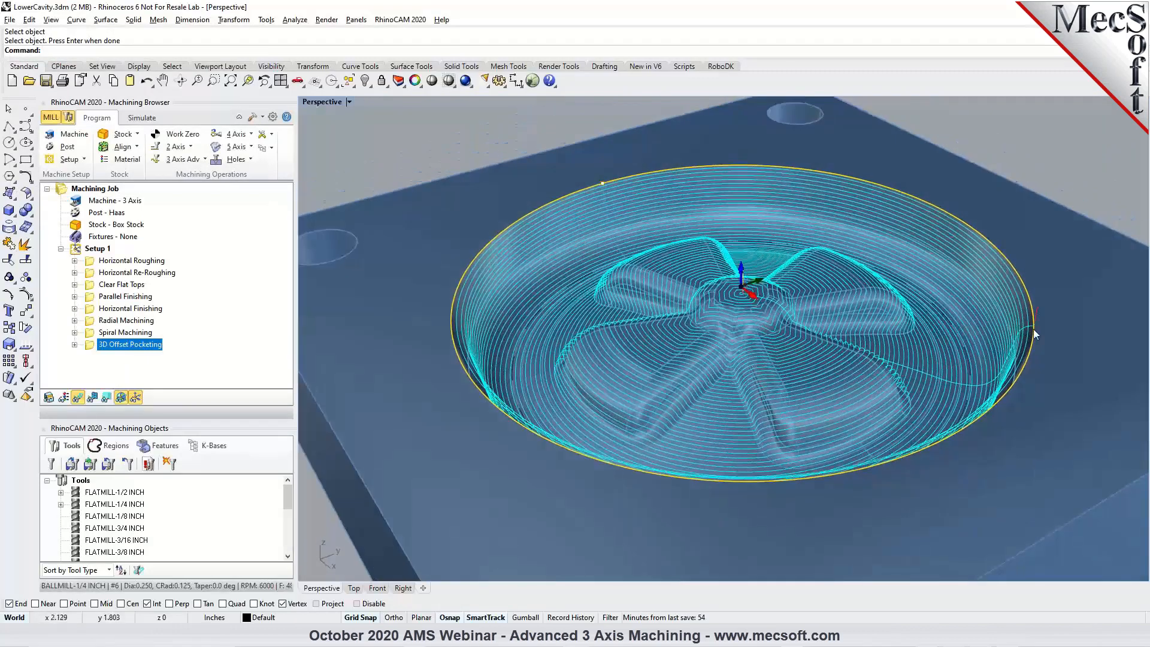
# Play the 3D Offset Pocketing material removal simulation and watch the cutting progress outward from the hub.
pyautogui.click(142, 117)
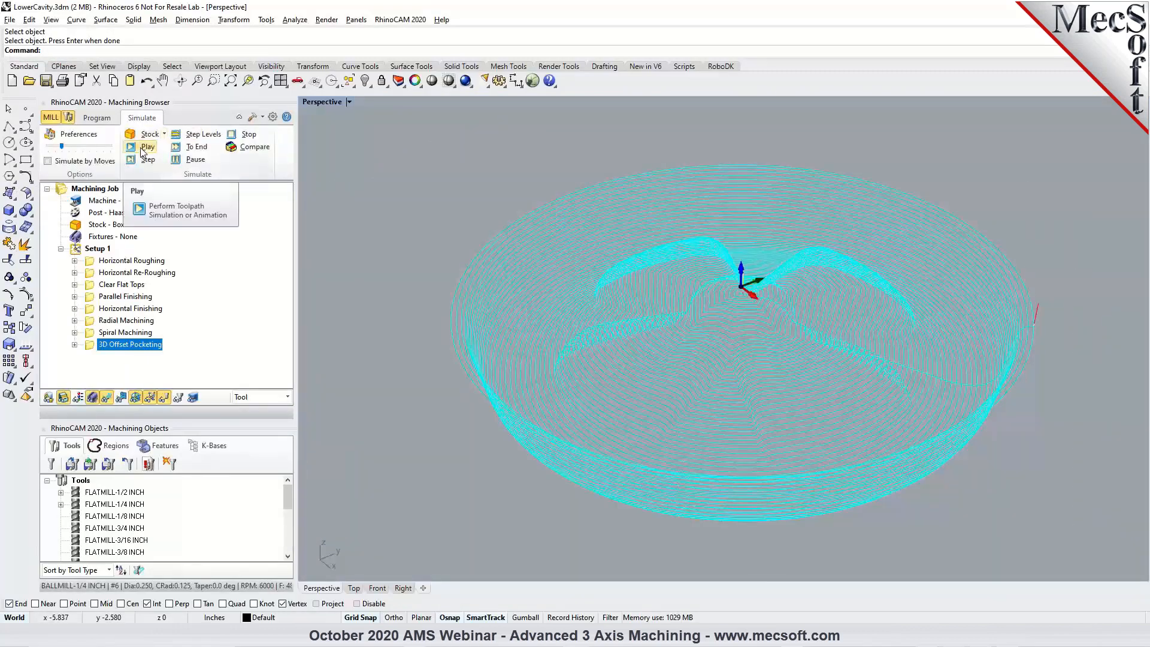
pyautogui.click(143, 148)
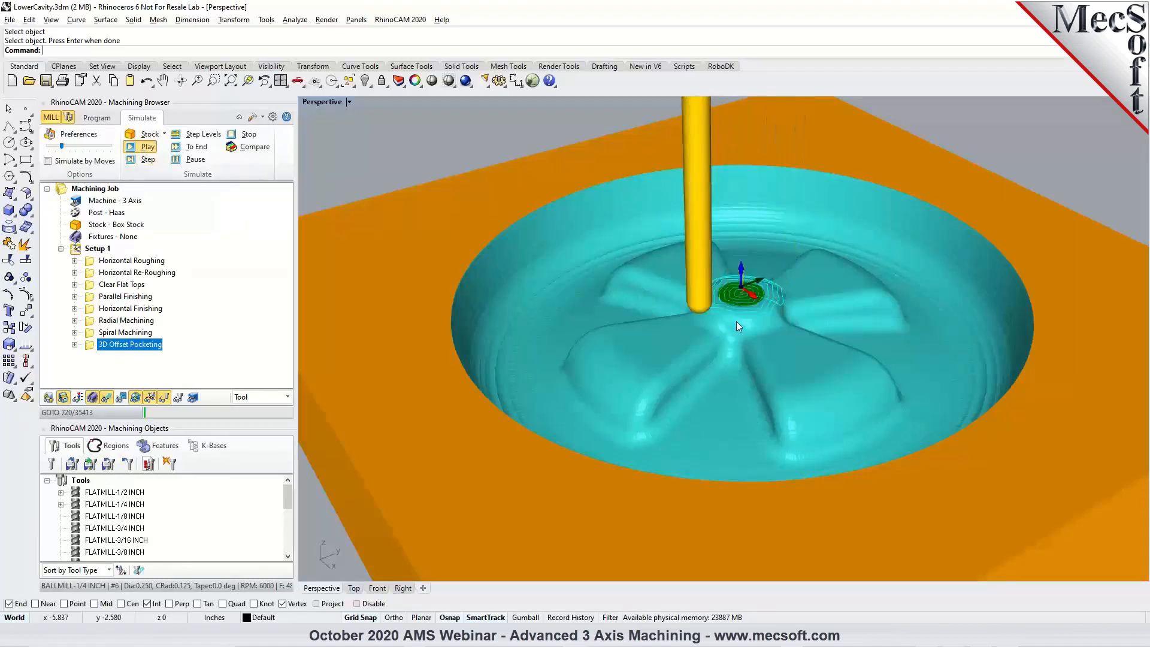
pyautogui.scroll(5, 719, 321)
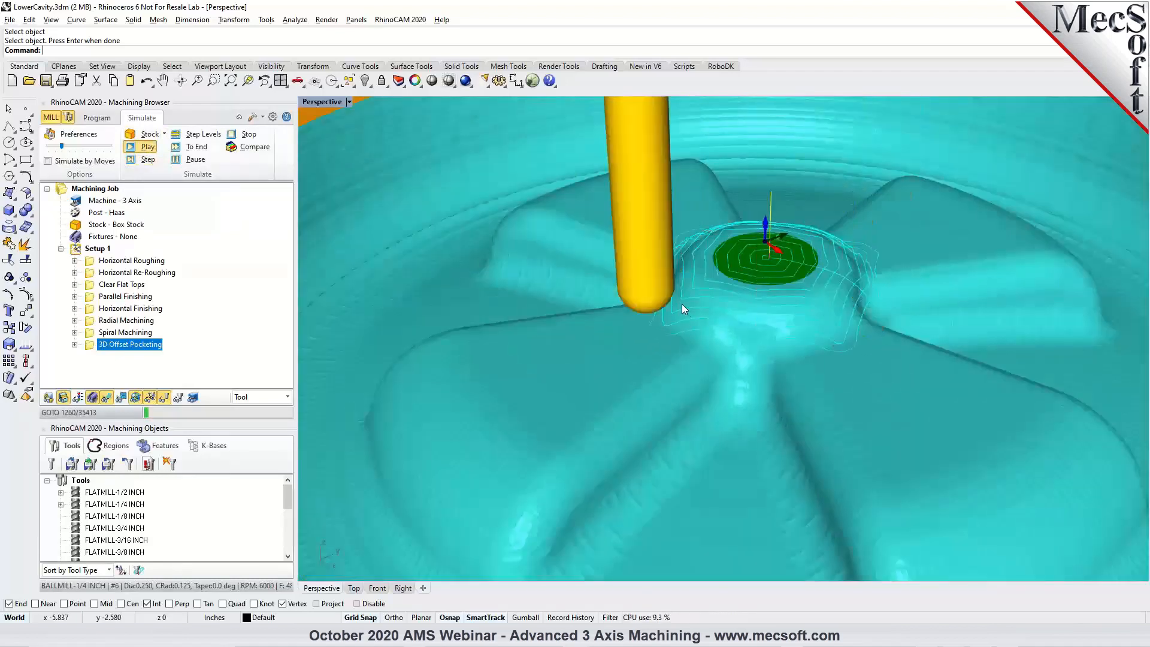
pyautogui.scroll(-5, 681, 304)
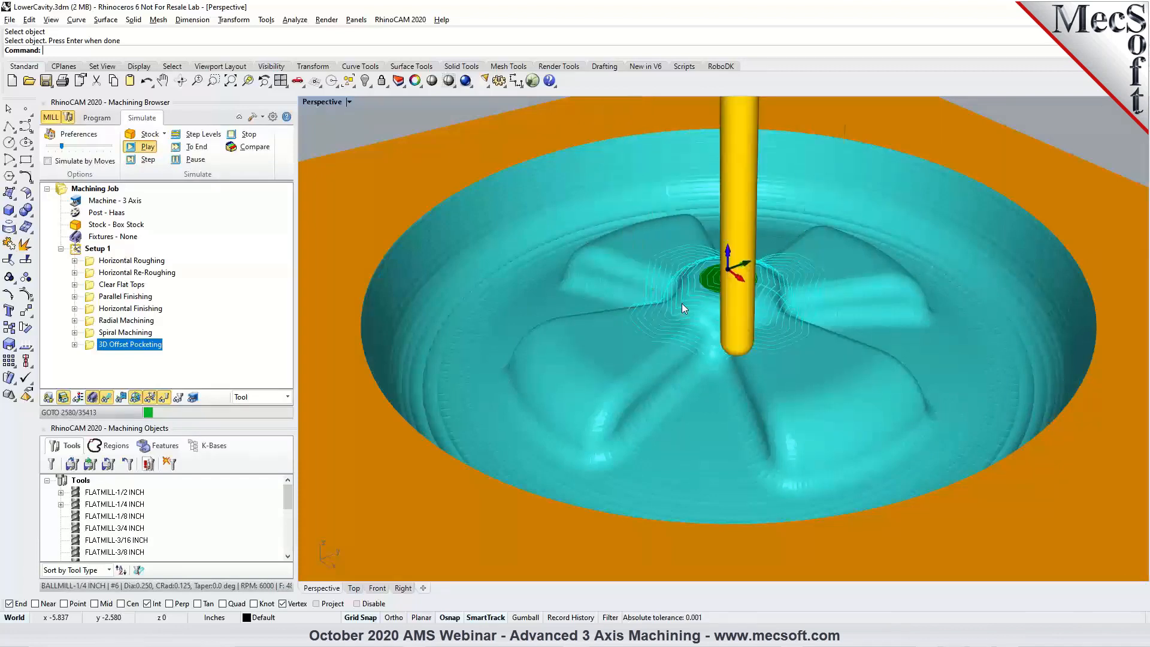
pyautogui.moveTo(685, 331); pyautogui.dragTo(699, 349, button='right')
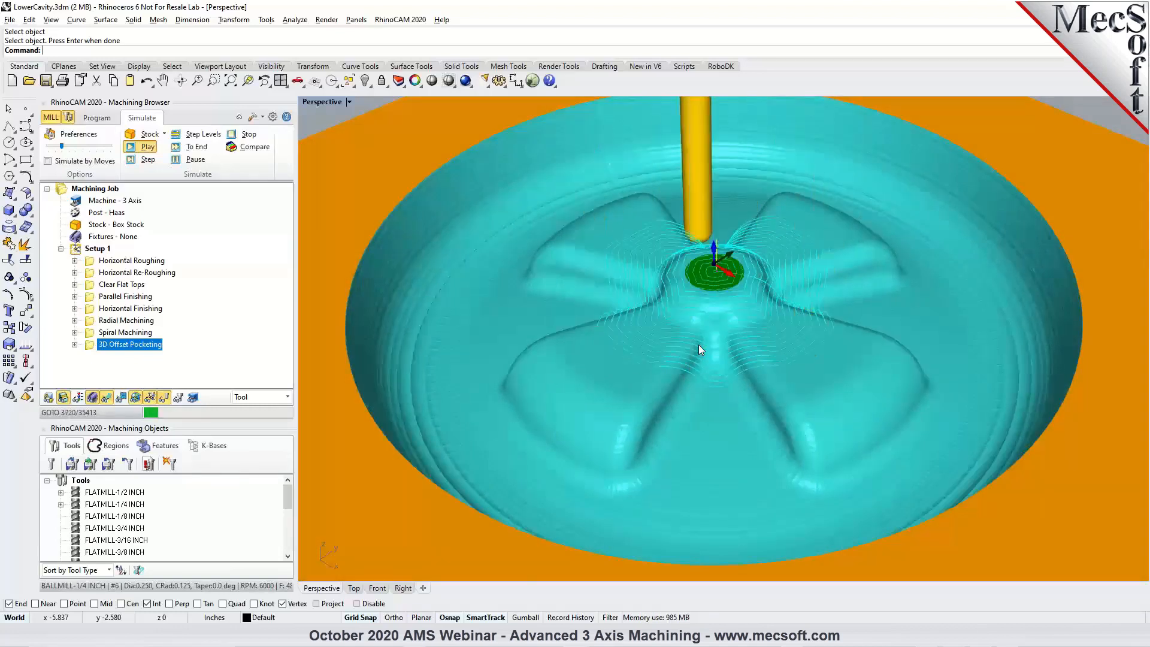
pyautogui.scroll(-2, 642, 372)
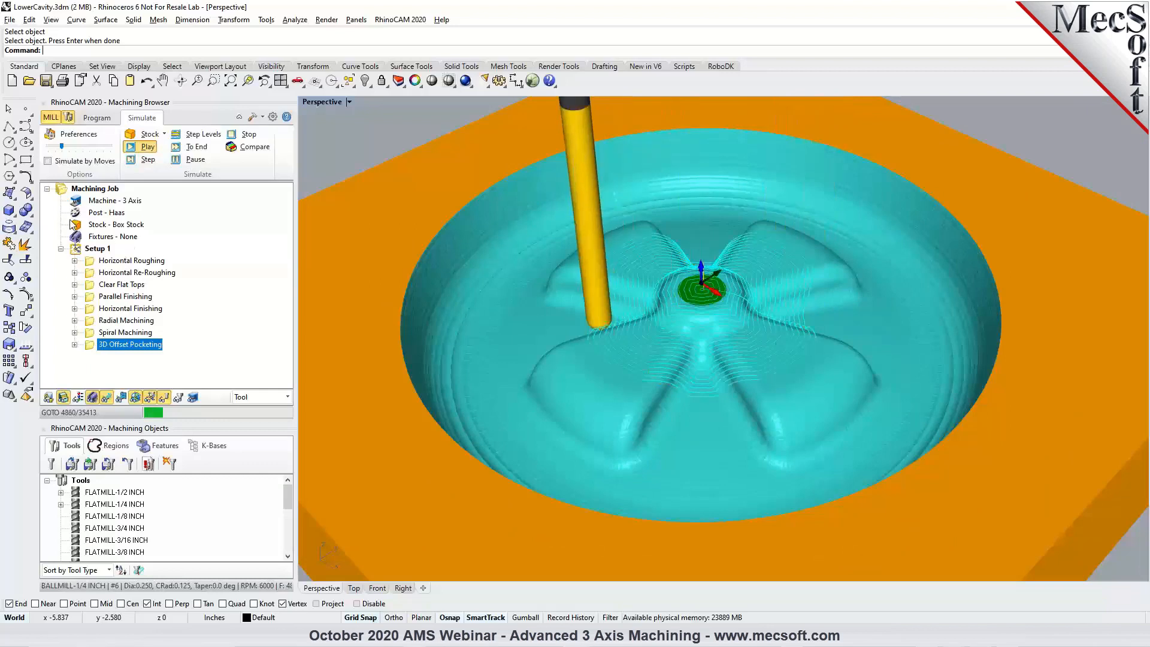
# Raise the simulation speed, pause the playback and run the 3D Offset Pocketing simulation through to its end.
pyautogui.moveTo(63, 148); pyautogui.dragTo(83, 149)
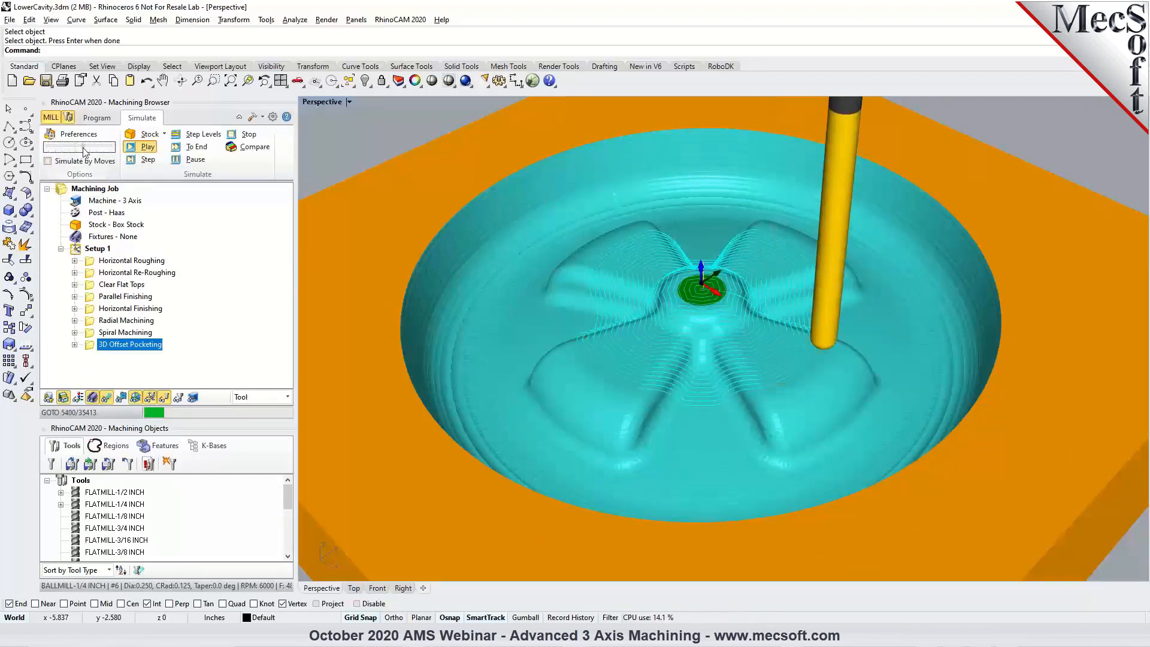
pyautogui.click(179, 162)
pyautogui.click(182, 148)
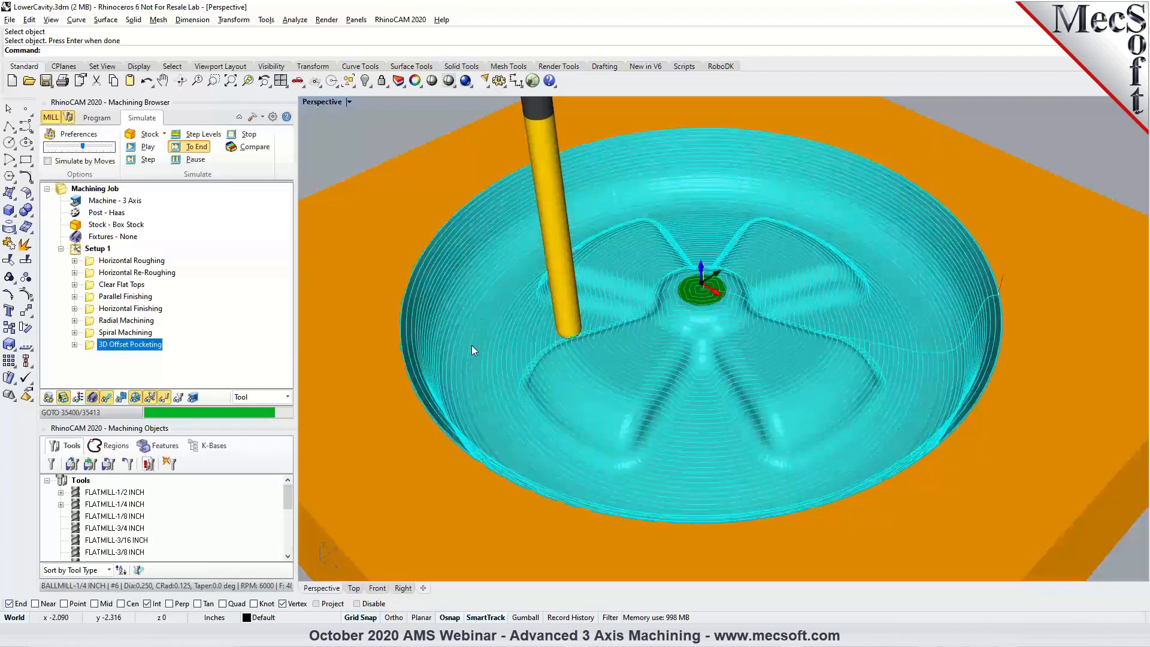
pyautogui.moveTo(529, 326); pyautogui.dragTo(623, 293, button='right')
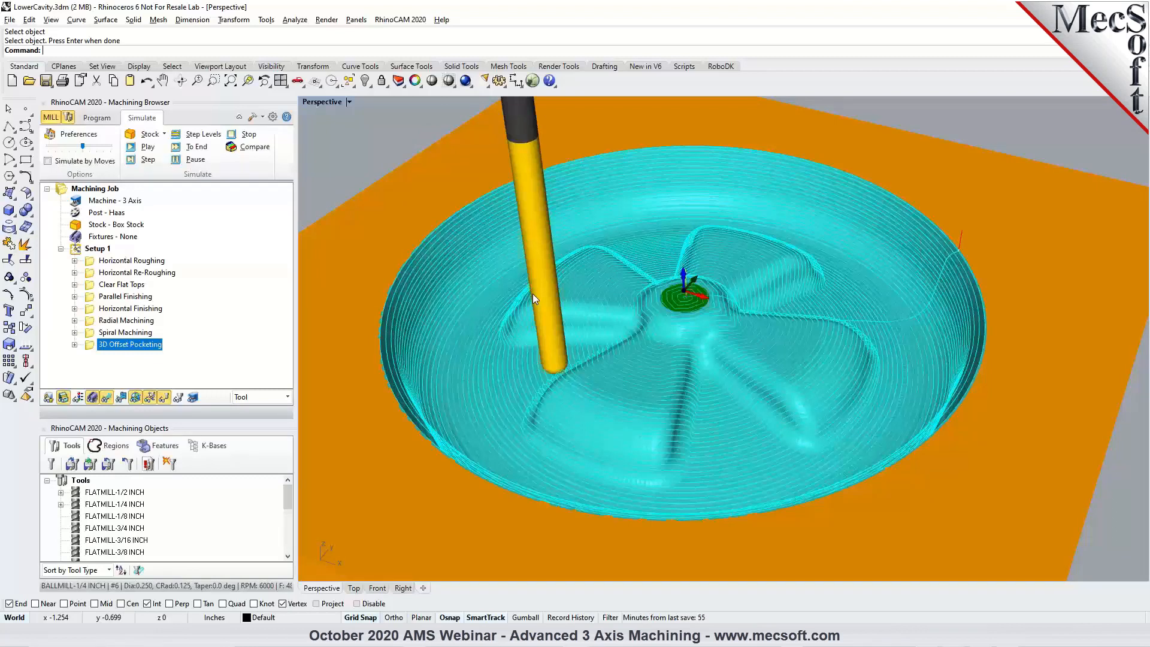
# Compare the cavity model with the 3D Offset Pocketing toolpath hidden and shown.
pyautogui.click(97, 117)
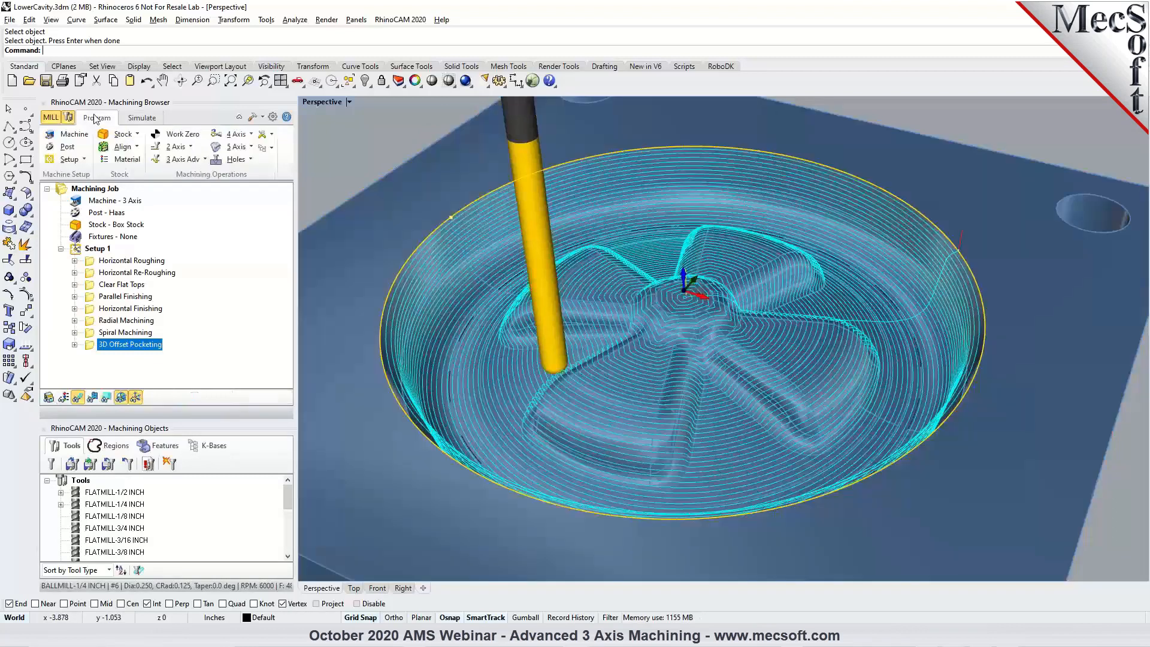
pyautogui.click(80, 403)
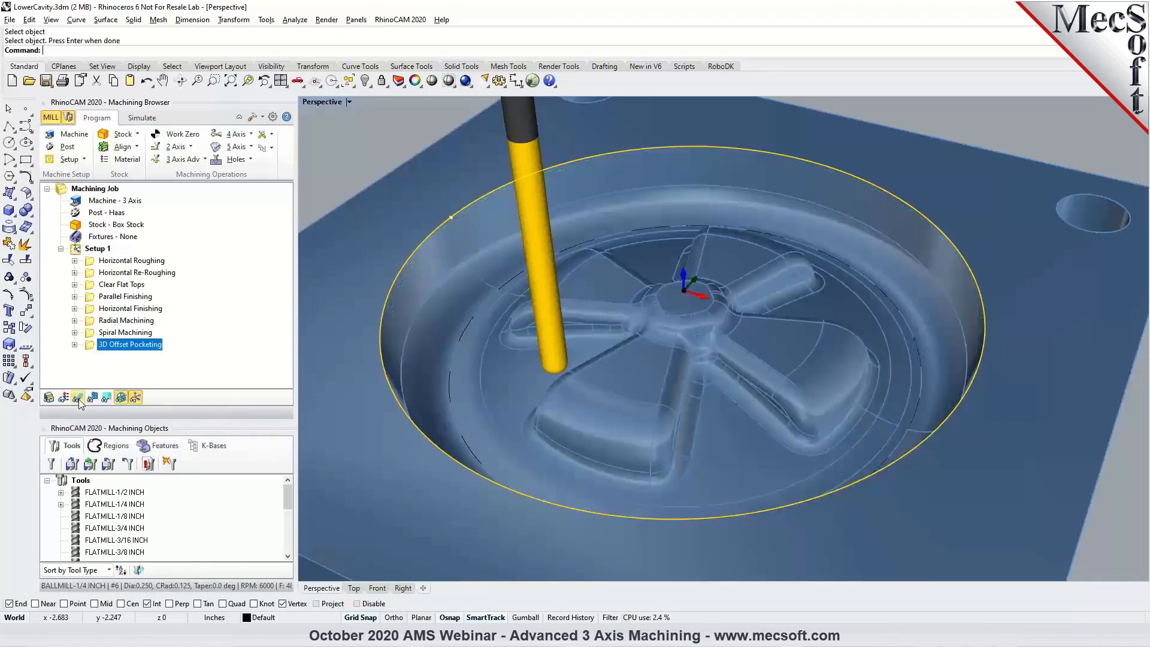
pyautogui.moveTo(681, 325); pyautogui.dragTo(691, 334, button='right')
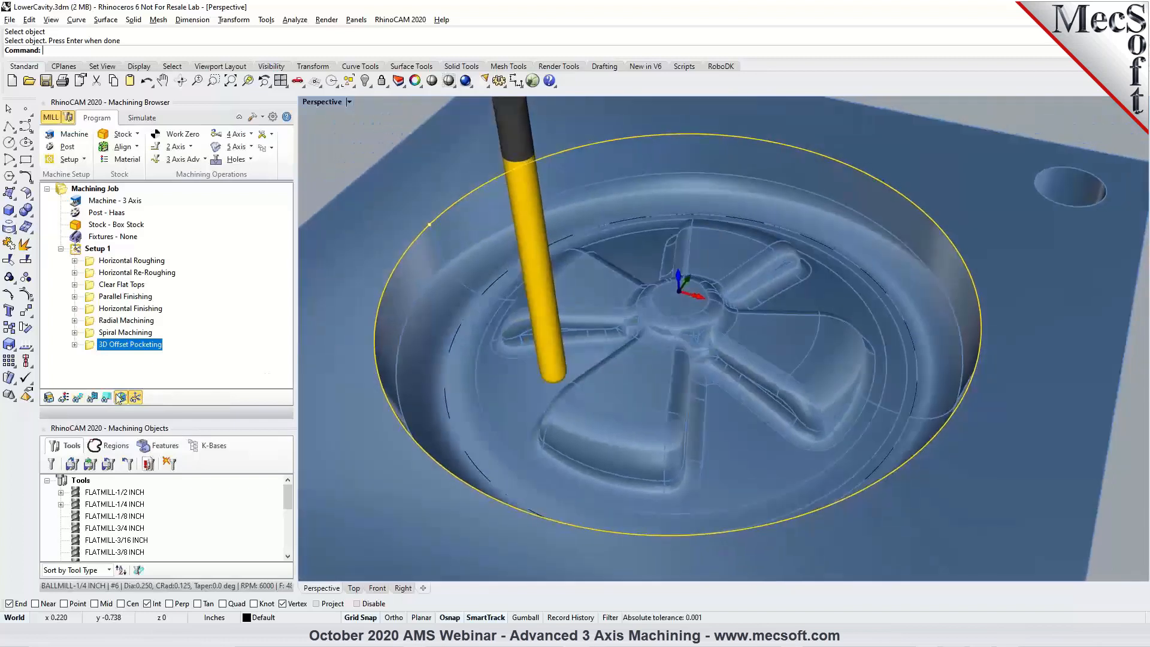
pyautogui.click(79, 400)
pyautogui.moveTo(723, 383); pyautogui.dragTo(754, 382, button='right')
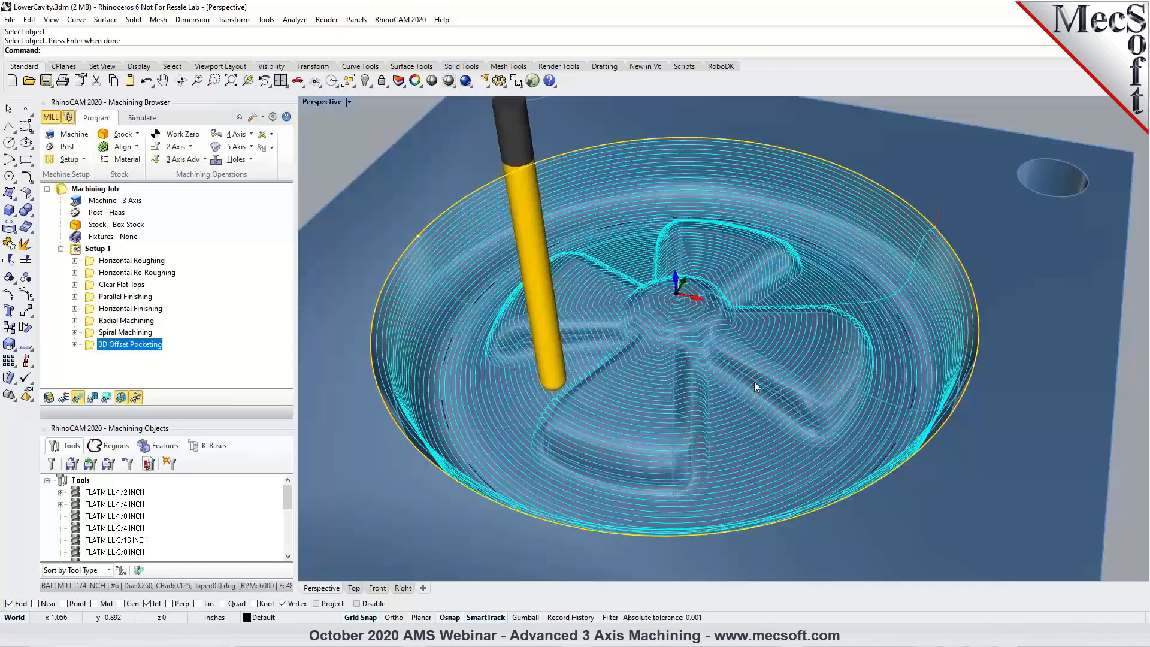
# Hide the toolpath on the simulated stock and inspect the finished surface around the spokes and fillets.
pyautogui.click(143, 118)
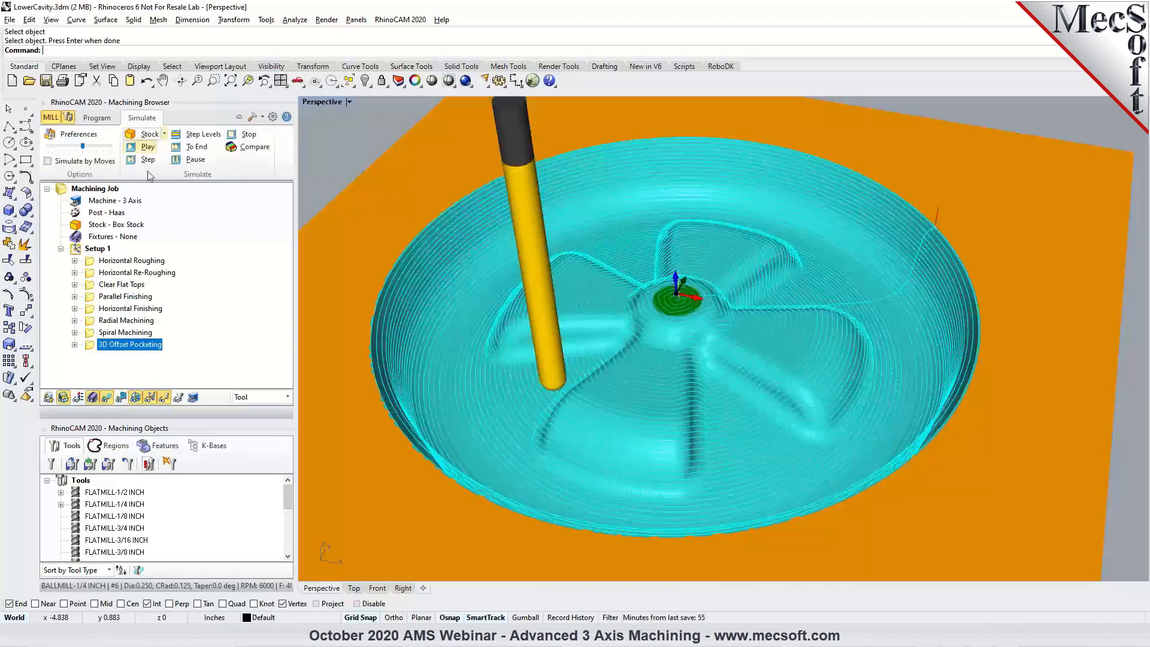
pyautogui.click(106, 397)
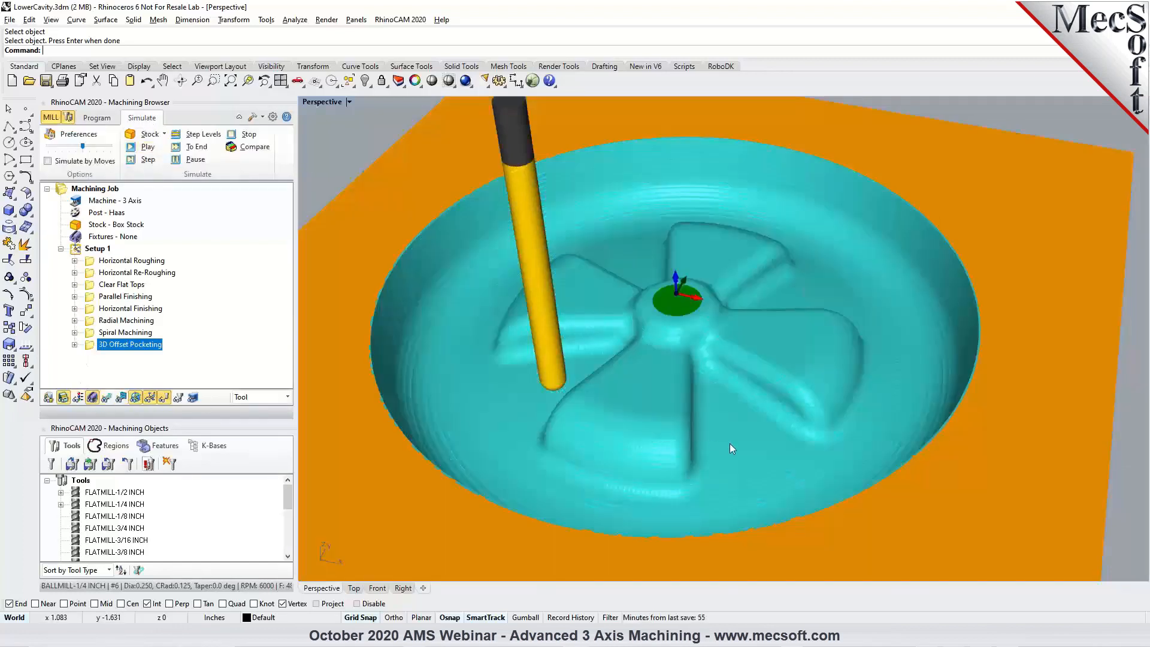
pyautogui.scroll(3, 729, 444)
pyautogui.moveTo(730, 443); pyautogui.dragTo(670, 447, button='right')
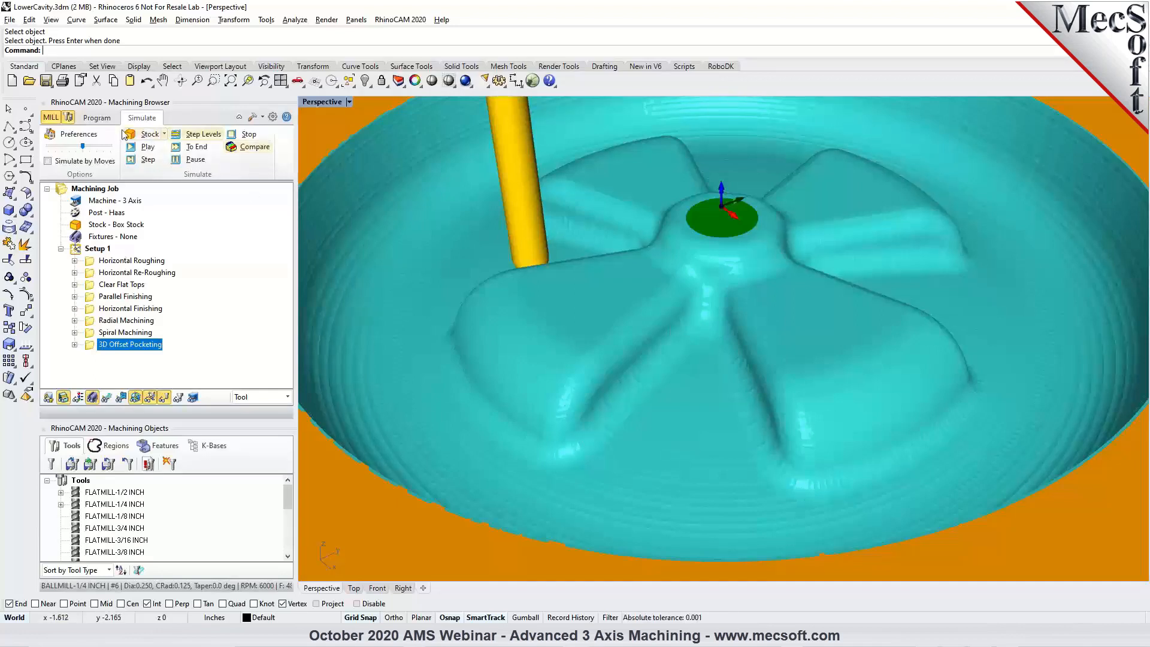
# Return to the part model and start a Pencil Tracing operation with all existing machining regions removed.
pyautogui.click(97, 118)
pyautogui.moveTo(689, 395); pyautogui.dragTo(629, 456, button='right')
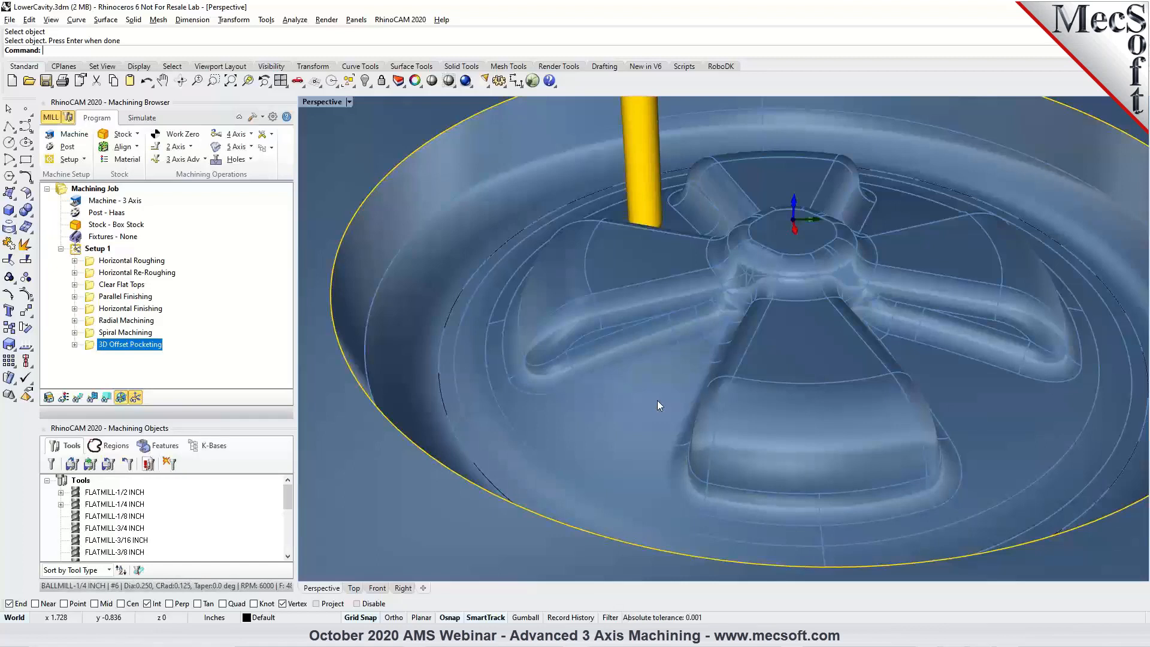
pyautogui.click(202, 160)
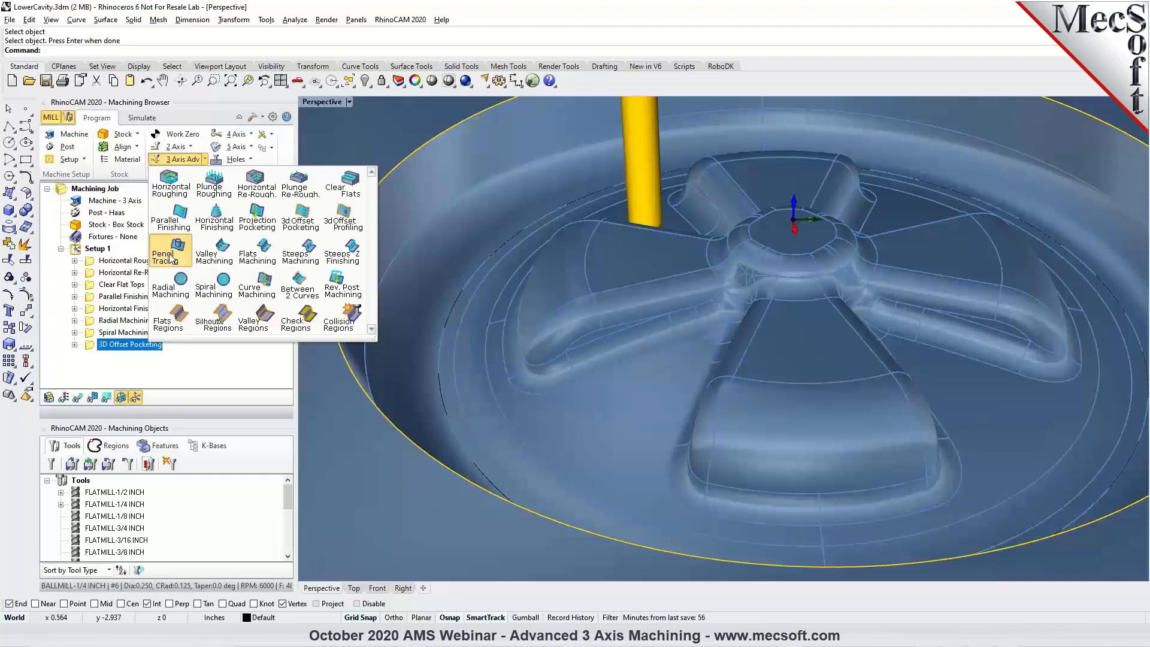
pyautogui.click(171, 256)
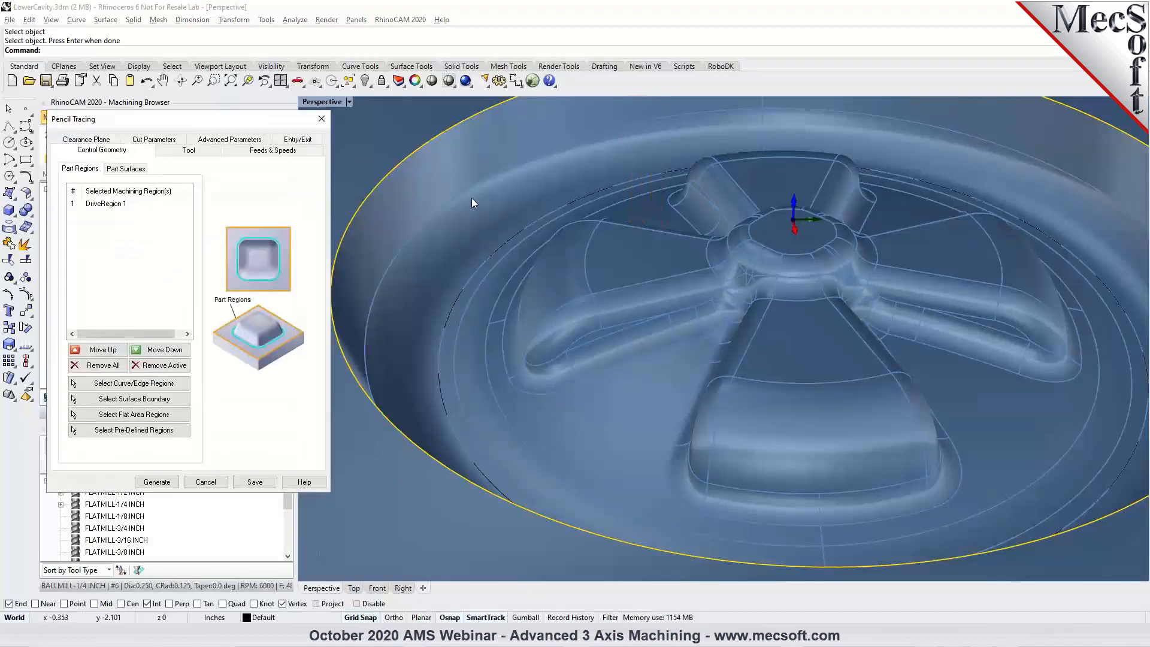
pyautogui.scroll(-3, 415, 214)
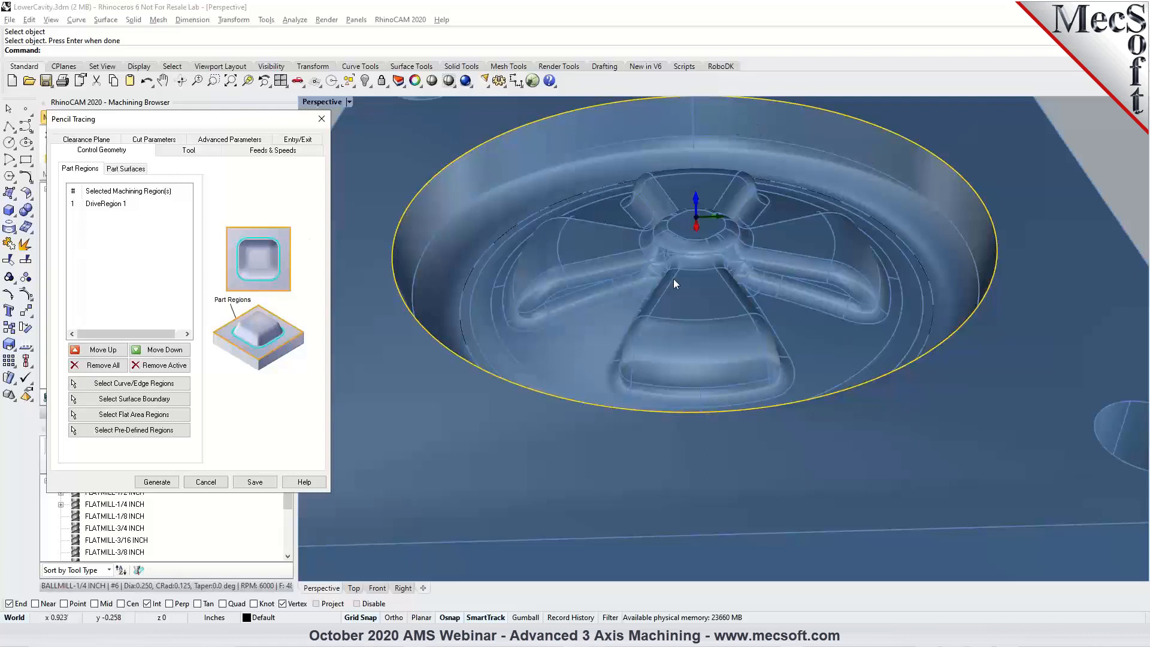
pyautogui.scroll(-2, 623, 226)
pyautogui.click(110, 362)
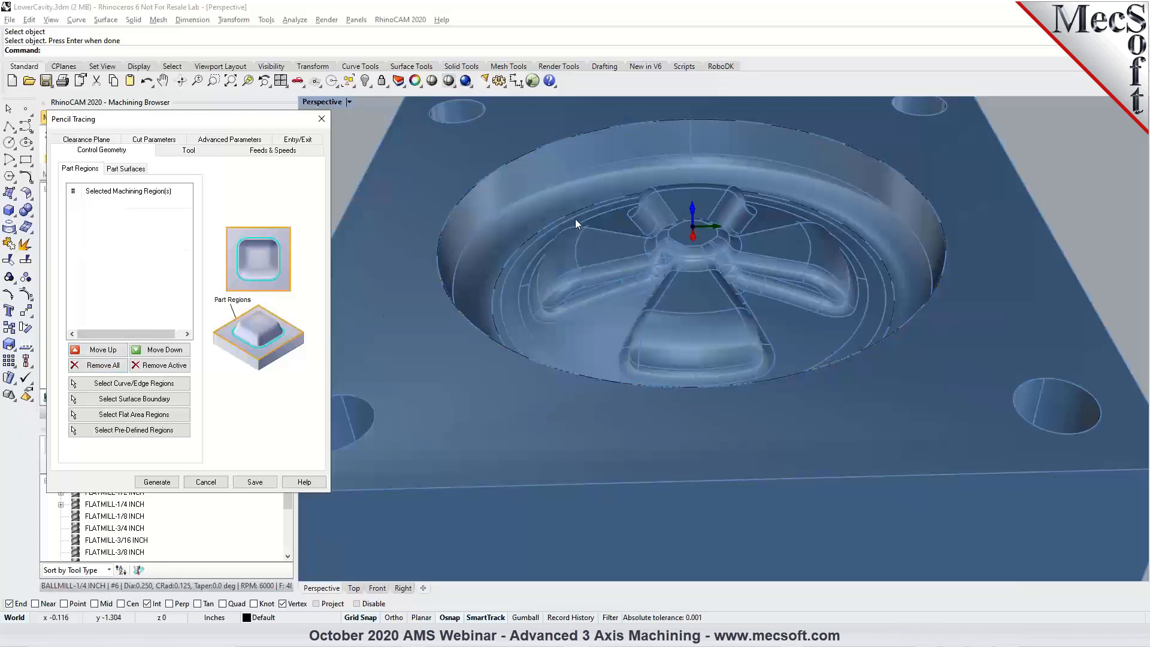
# Assign the BALLMILL-1/2 INCH tool to the Pencil Tracing operation and generate it with single climb cuts.
pyautogui.click(183, 152)
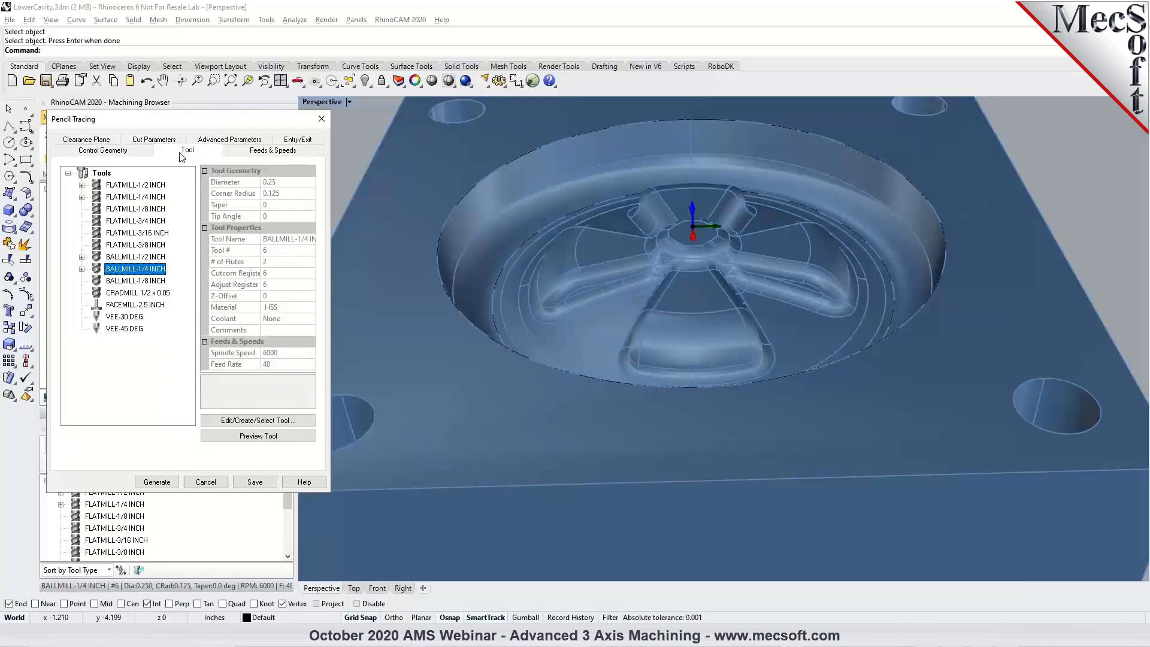
pyautogui.click(144, 257)
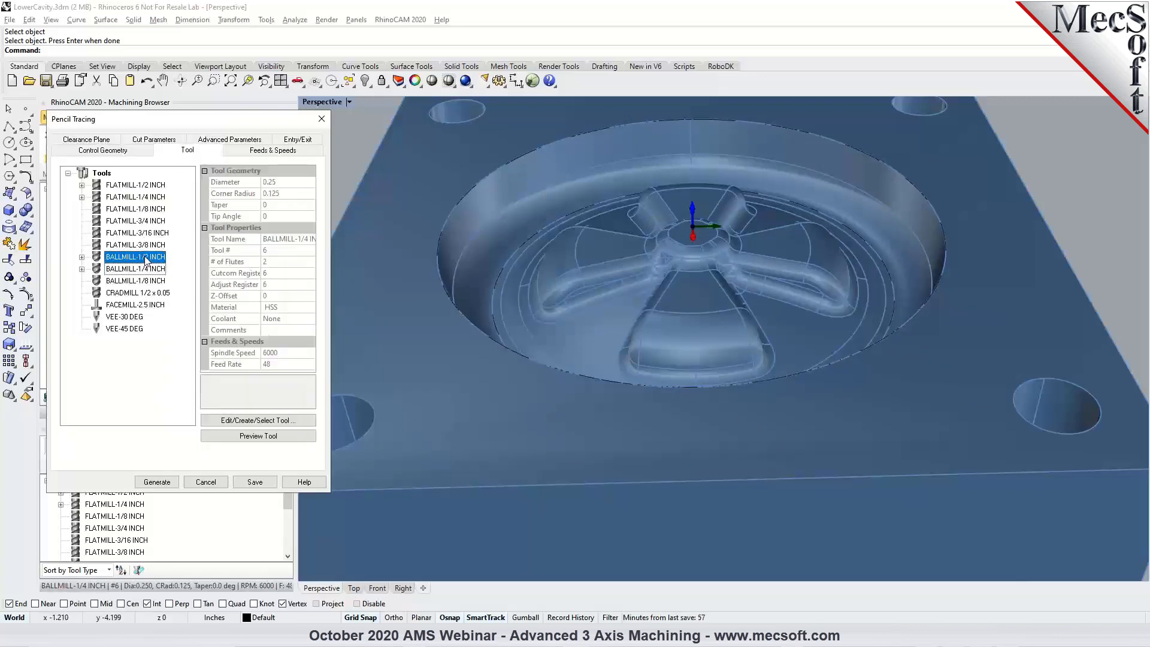
pyautogui.click(154, 140)
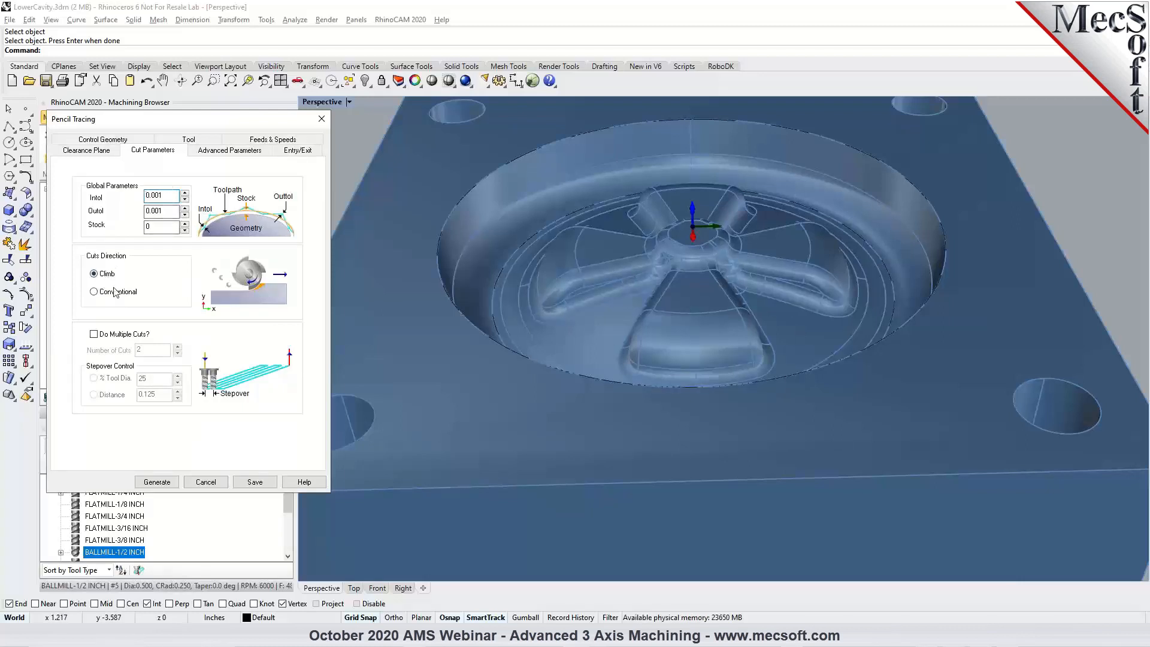
pyautogui.click(157, 482)
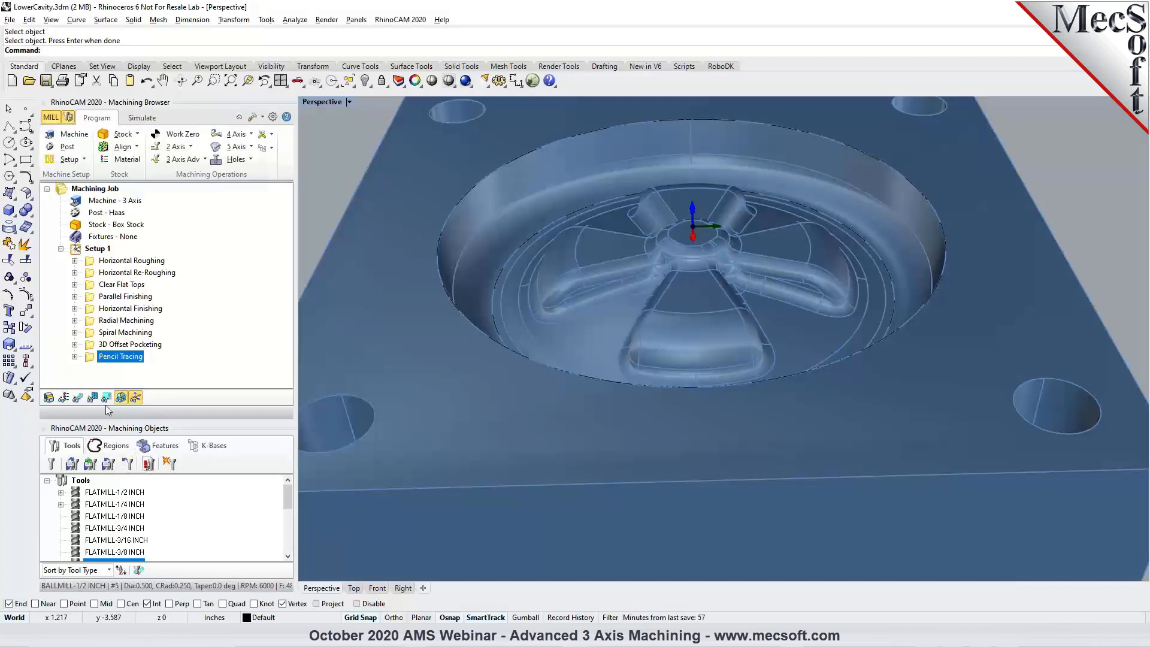
# Display the Pencil Tracing toolpath on the part and inspect it around the spokes and hub.
pyautogui.click(77, 397)
pyautogui.moveTo(530, 289); pyautogui.dragTo(716, 318, button='right')
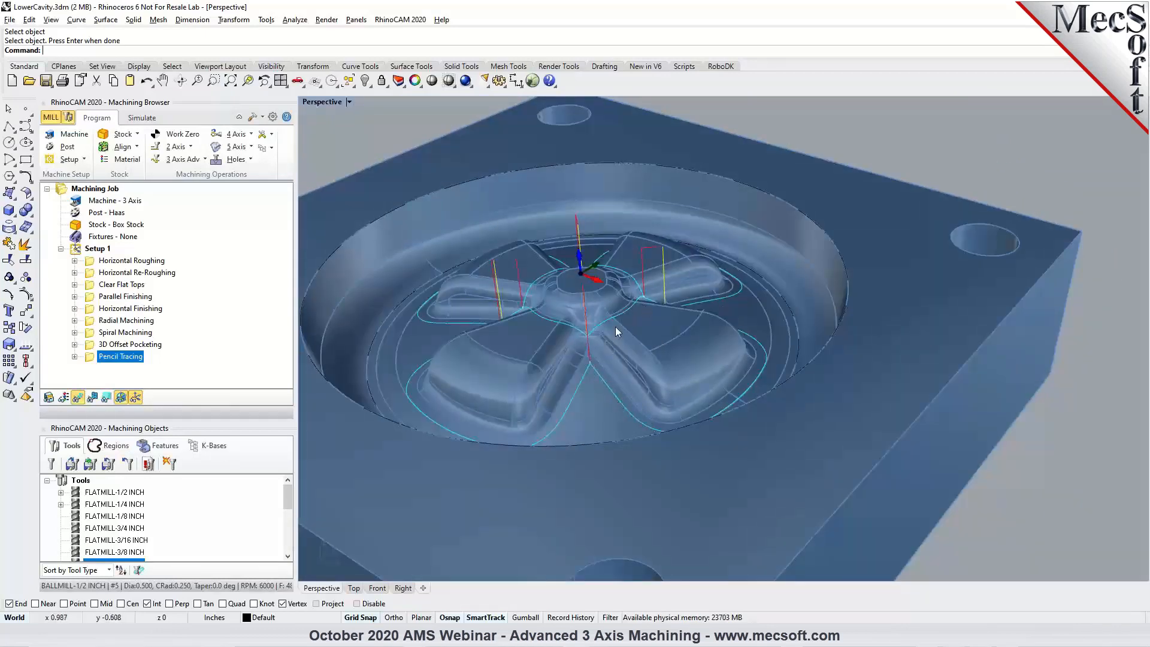
pyautogui.moveTo(599, 336); pyautogui.dragTo(457, 252, button='right')
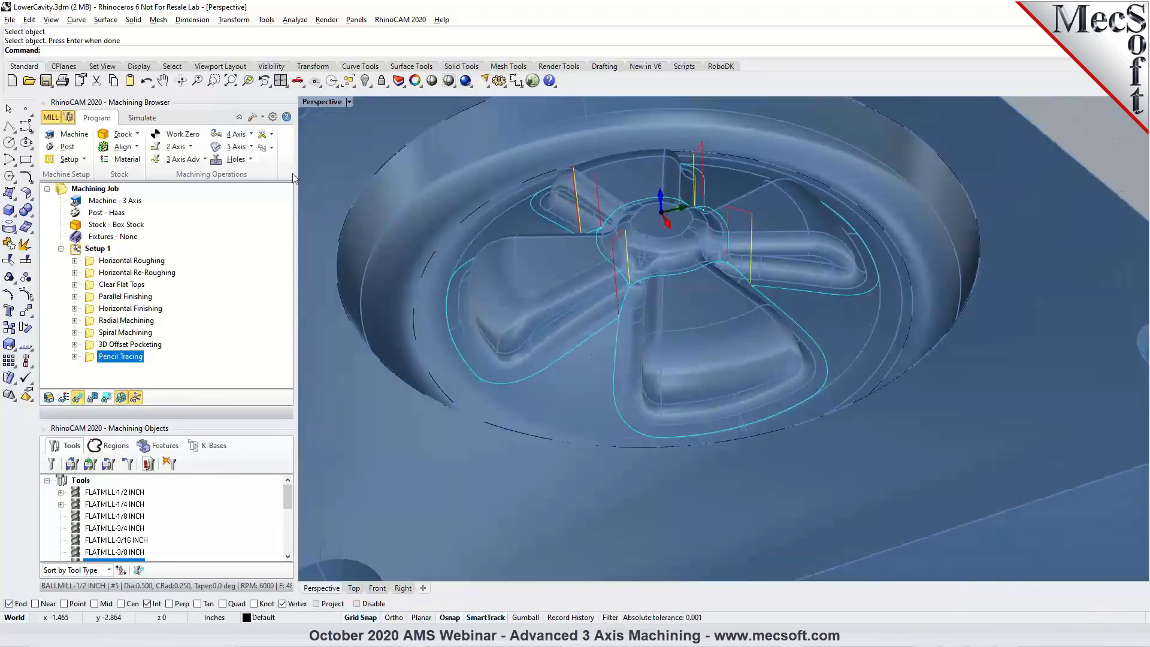
# Lower the simulation speed and play the Pencil Tracing simulation on the stock.
pyautogui.click(142, 118)
pyautogui.moveTo(82, 146); pyautogui.dragTo(61, 146)
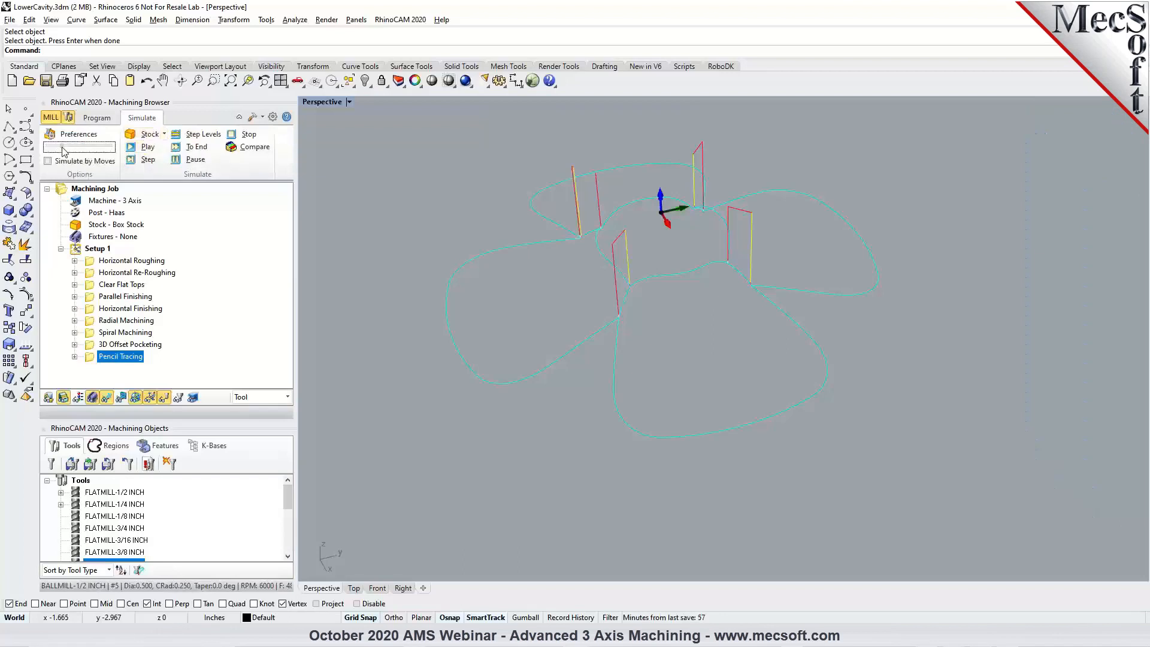
pyautogui.click(143, 152)
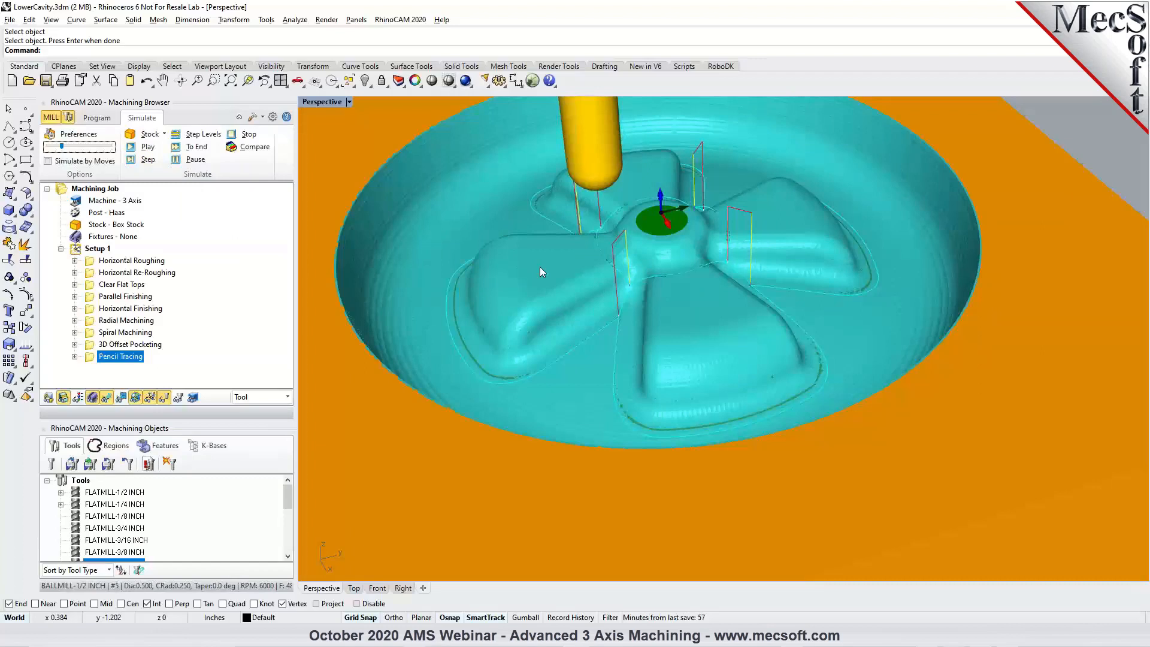
# Try the multiple cuts and split cuts at angle options in the Pencil Tracing operation and discard the edits.
pyautogui.click(110, 120)
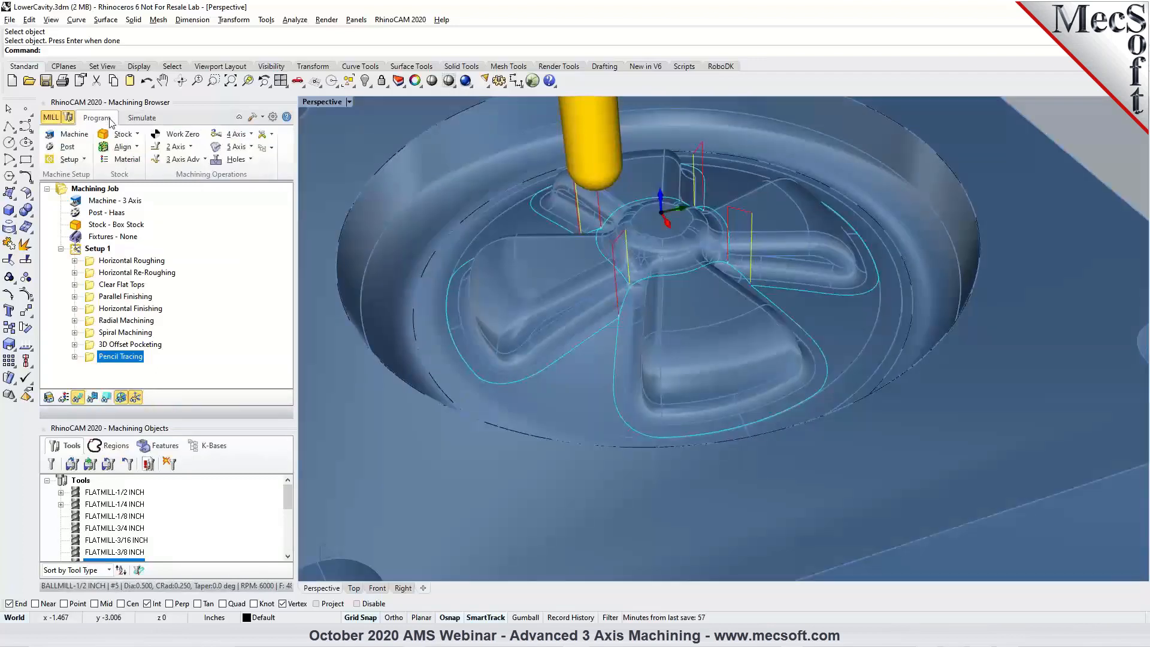
pyautogui.doubleClick(92, 360)
pyautogui.click(151, 150)
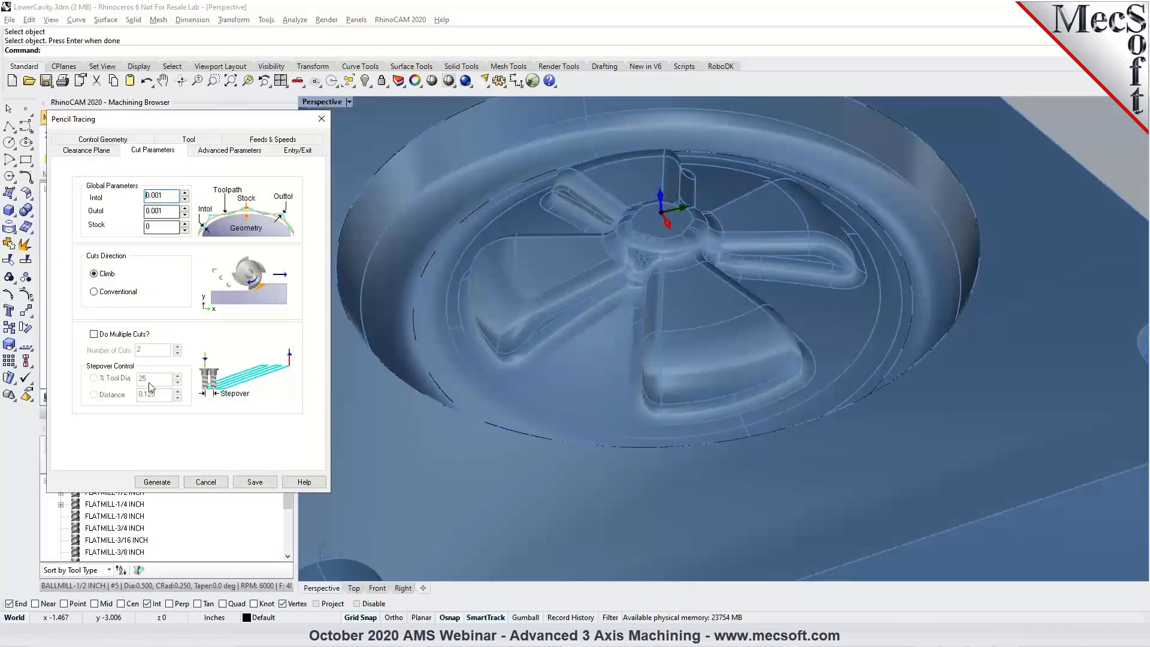
pyautogui.click(107, 335)
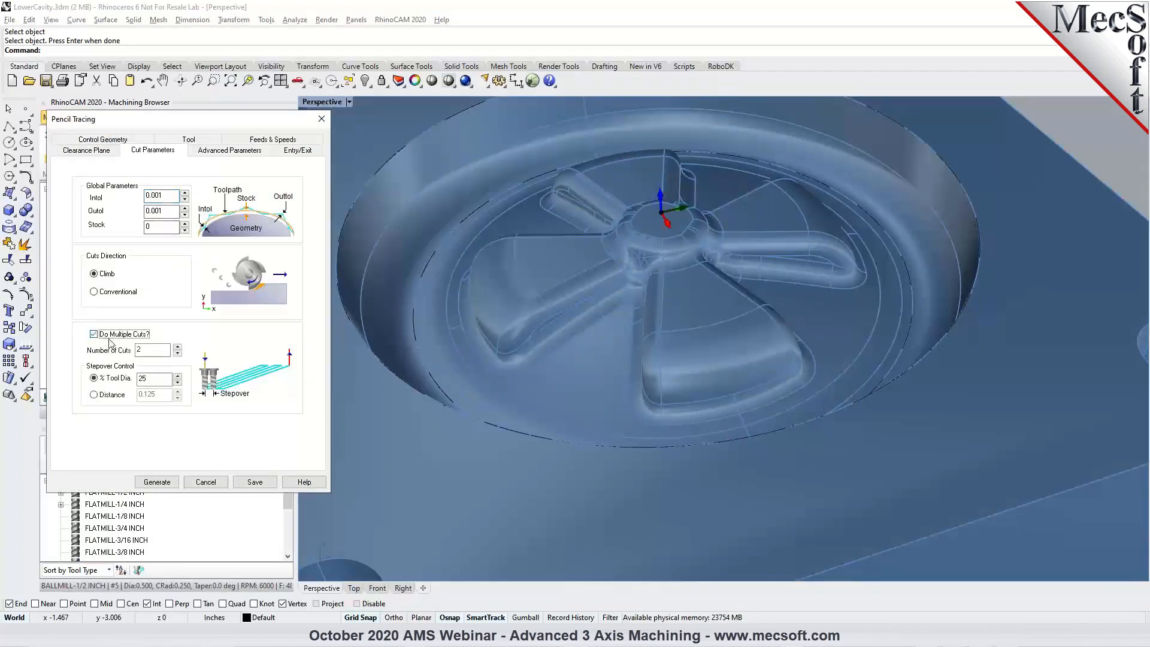
pyautogui.click(145, 351)
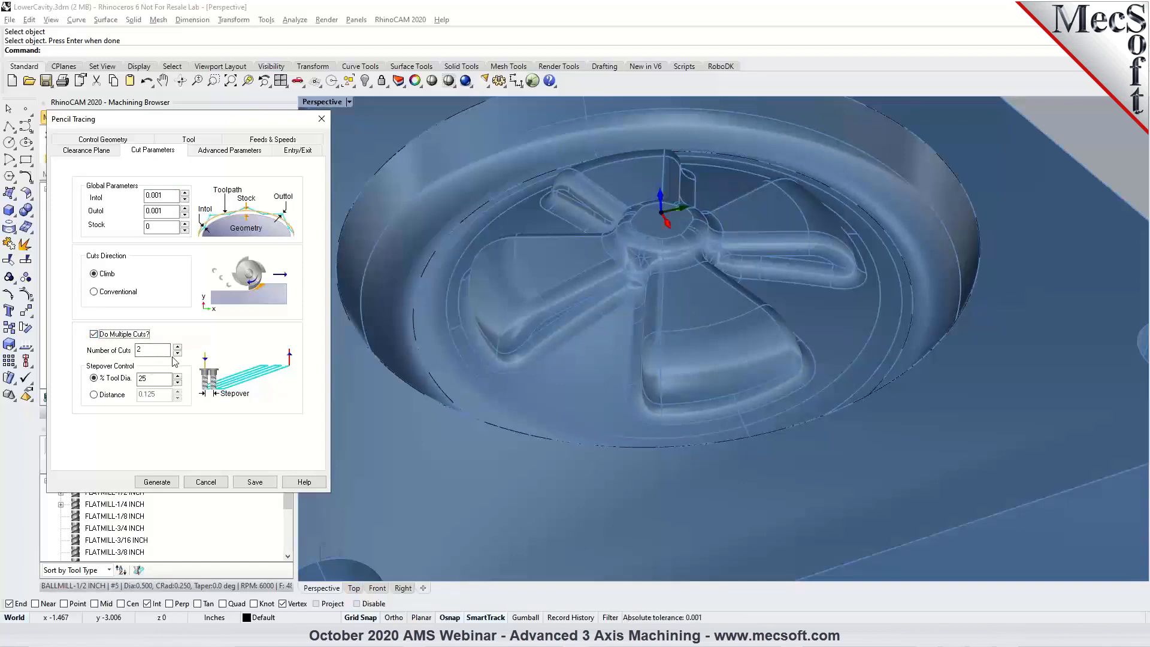
pyautogui.click(131, 335)
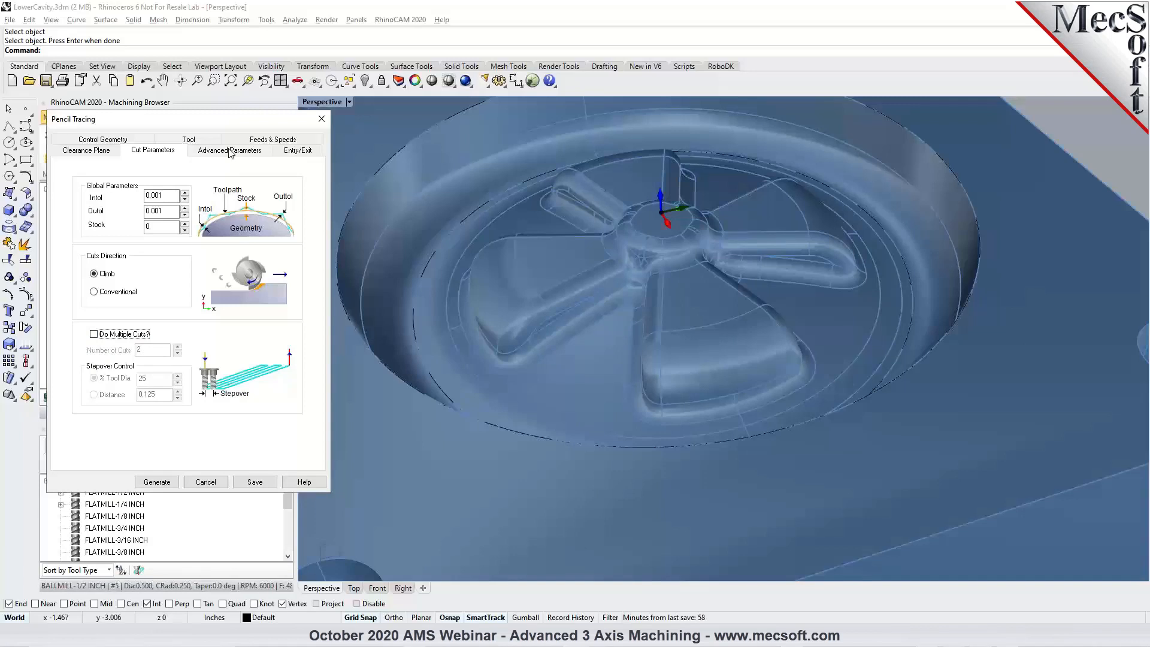
pyautogui.click(231, 152)
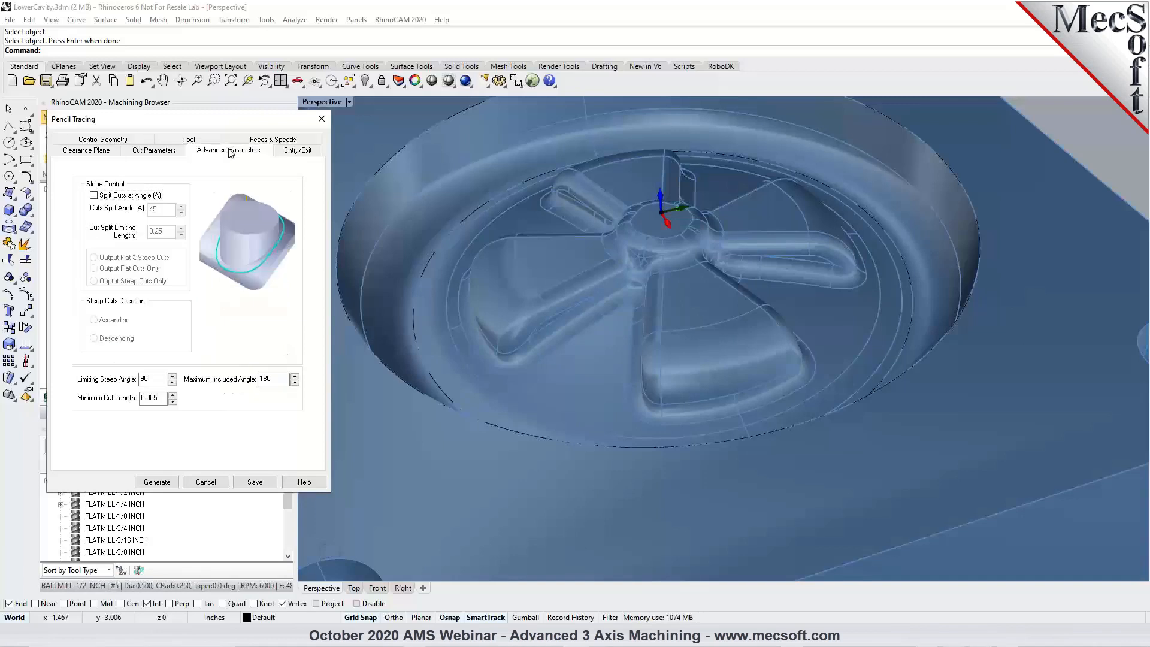
pyautogui.click(94, 196)
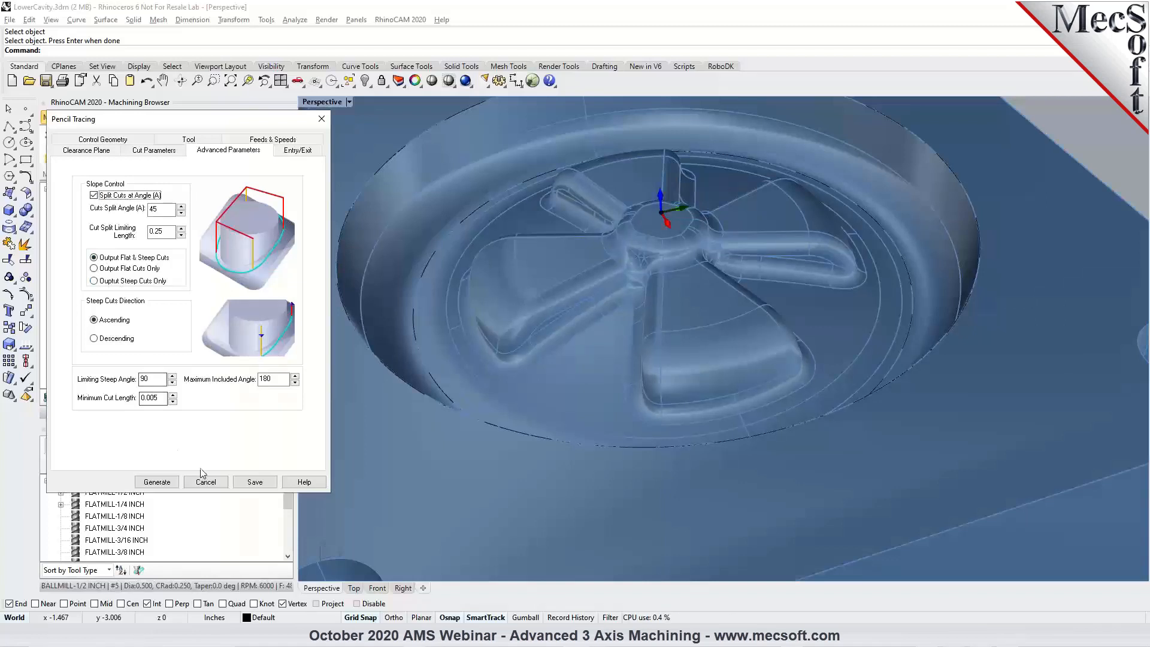
pyautogui.click(213, 487)
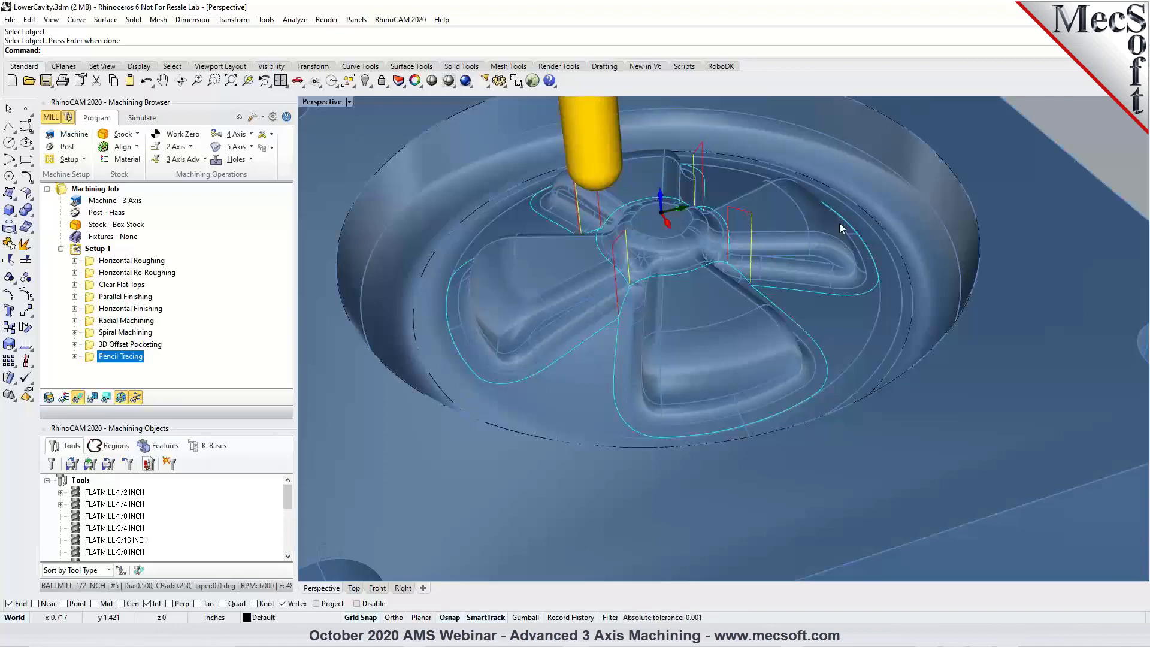
# Start a Valley Remachining operation and assign the BALLMILL-1/4 INCH tool to it.
pyautogui.moveTo(710, 289)
pyautogui.mouseDown(button='right')
pyautogui.moveTo(776, 273)
pyautogui.moveTo(720, 294)
pyautogui.mouseUp(button='right')
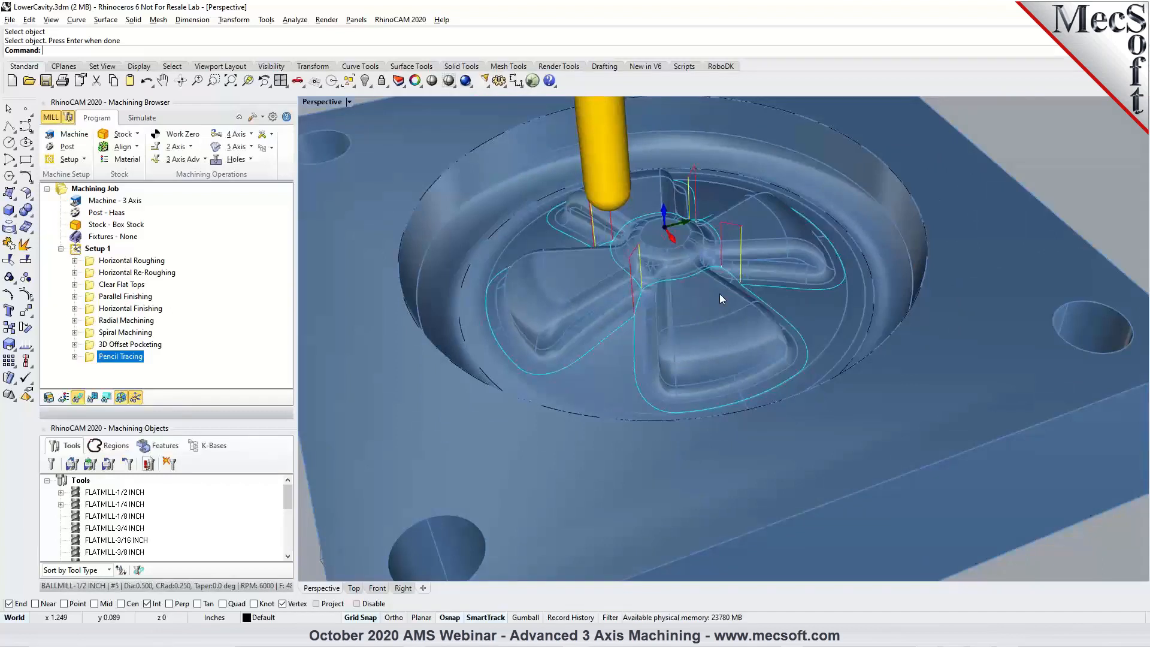
pyautogui.moveTo(720, 293); pyautogui.dragTo(673, 264, button='right')
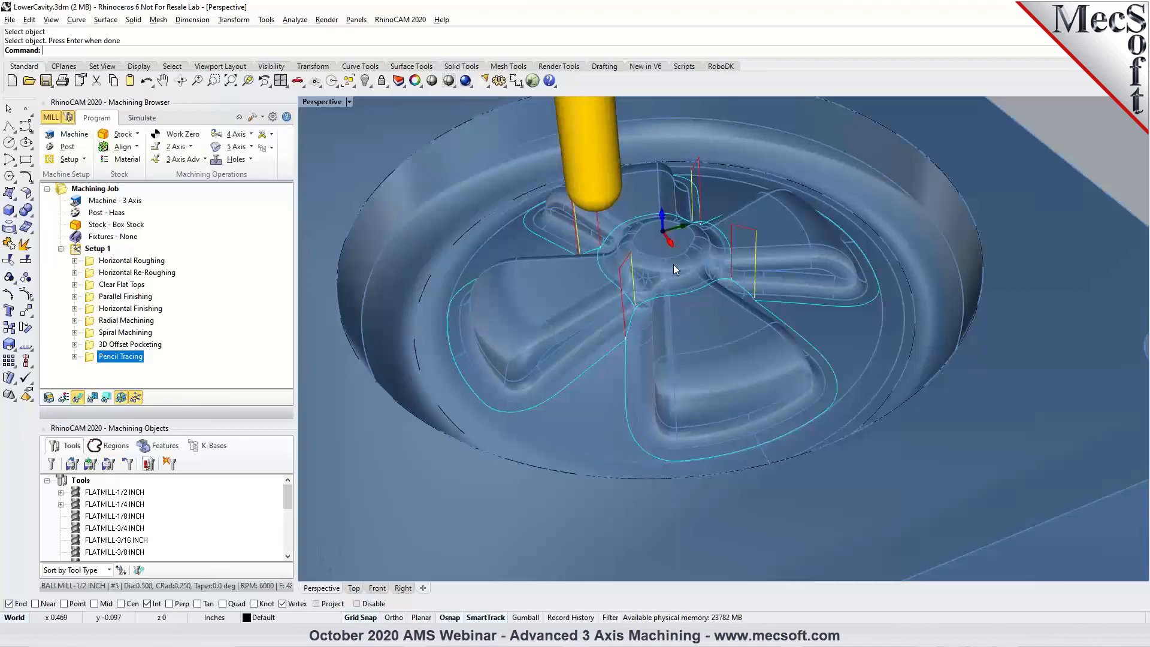
pyautogui.click(201, 165)
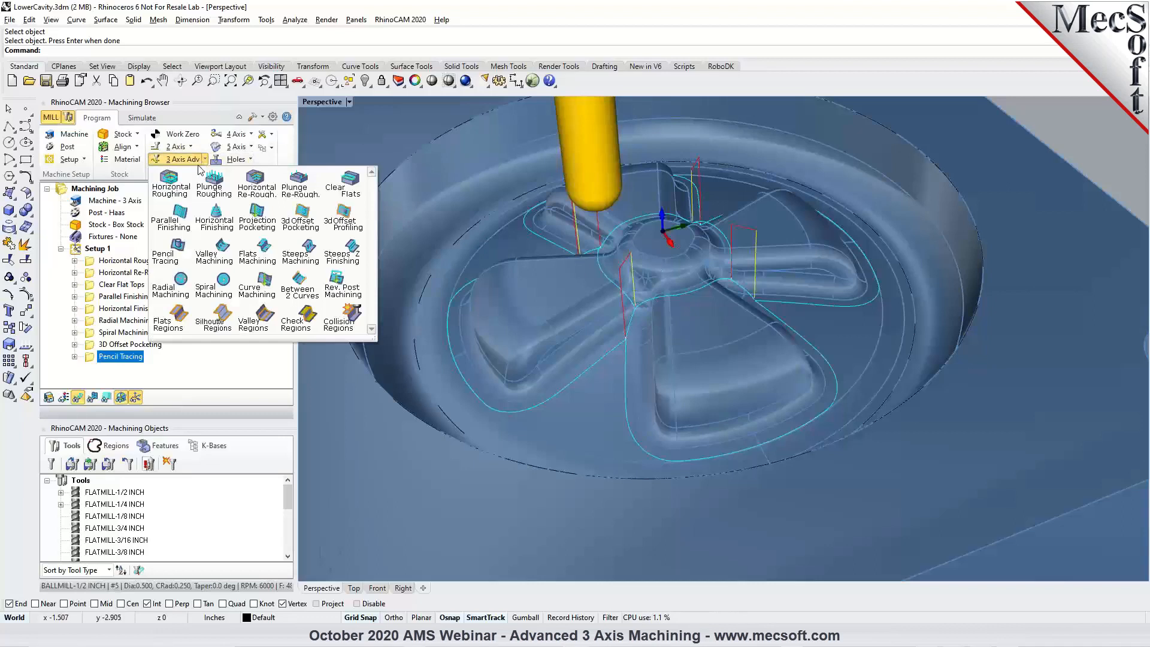
pyautogui.click(214, 257)
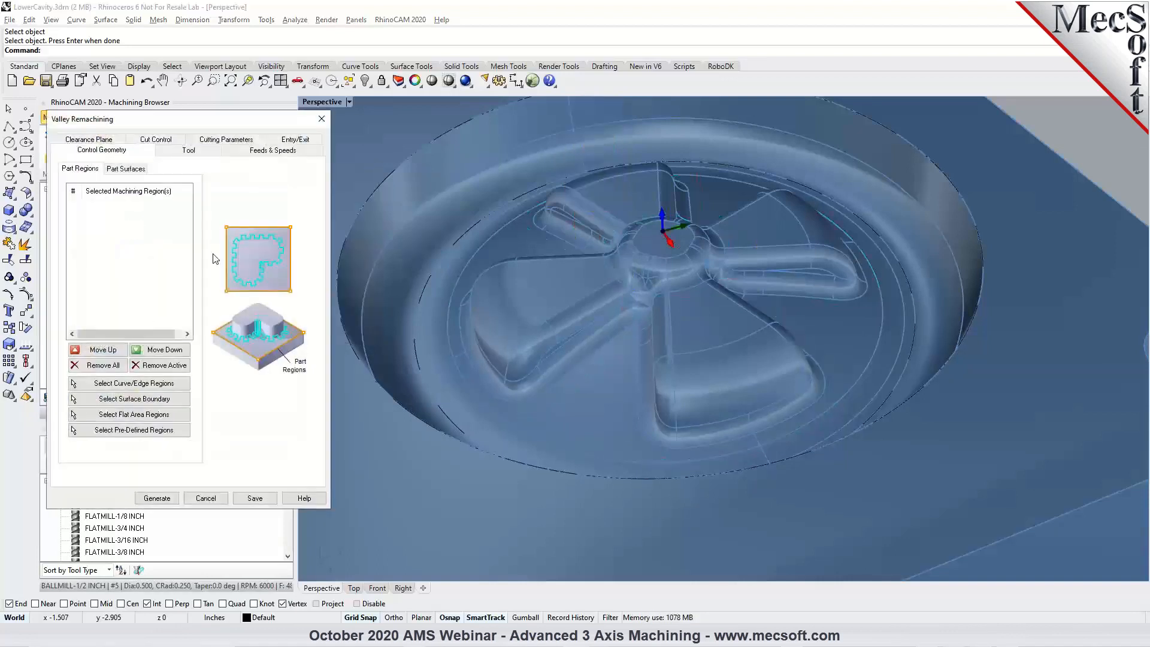
pyautogui.click(188, 152)
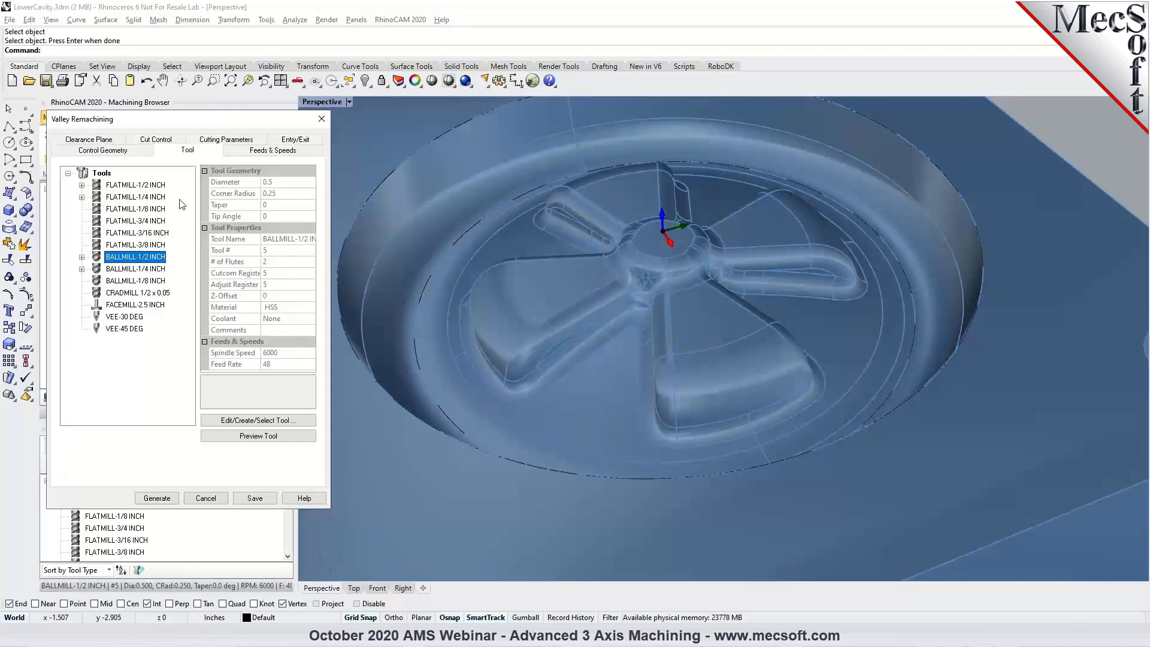
pyautogui.click(143, 271)
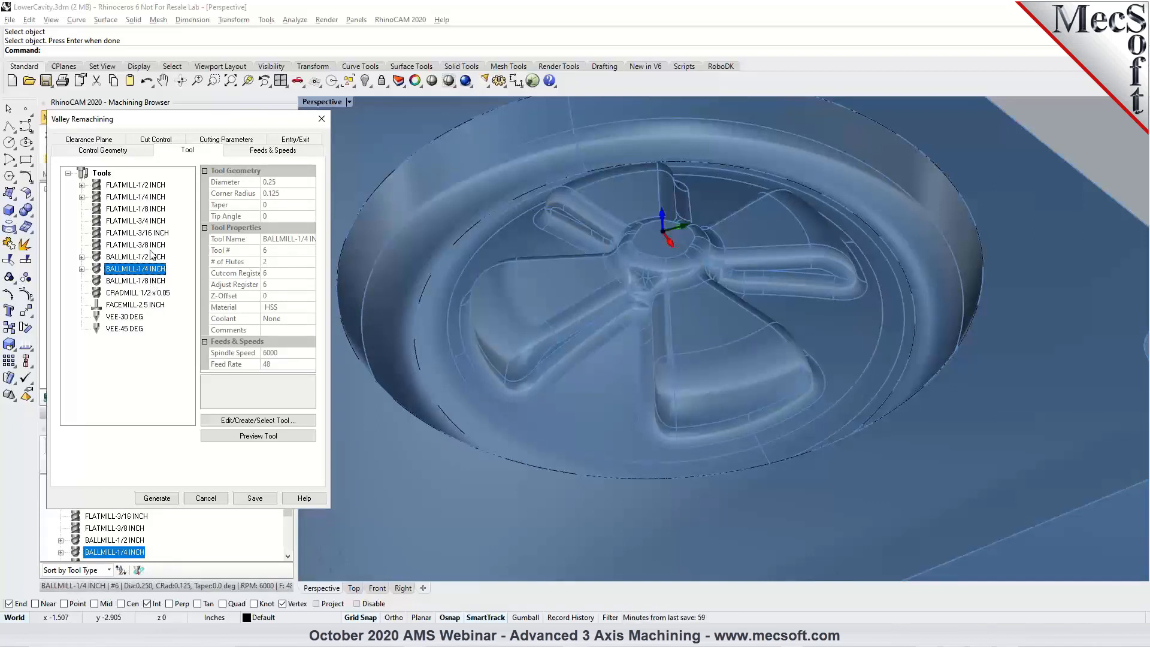
# Set the reference tool diameter in the Valley Remachining cut control settings.
pyautogui.click(148, 142)
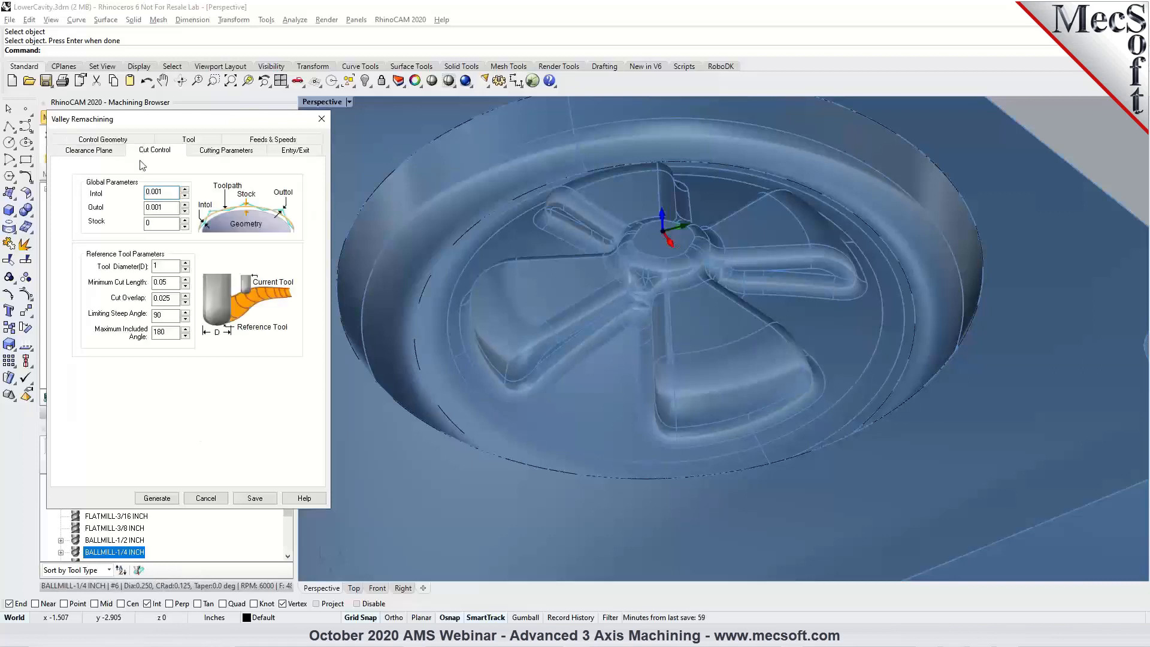
pyautogui.doubleClick(158, 266)
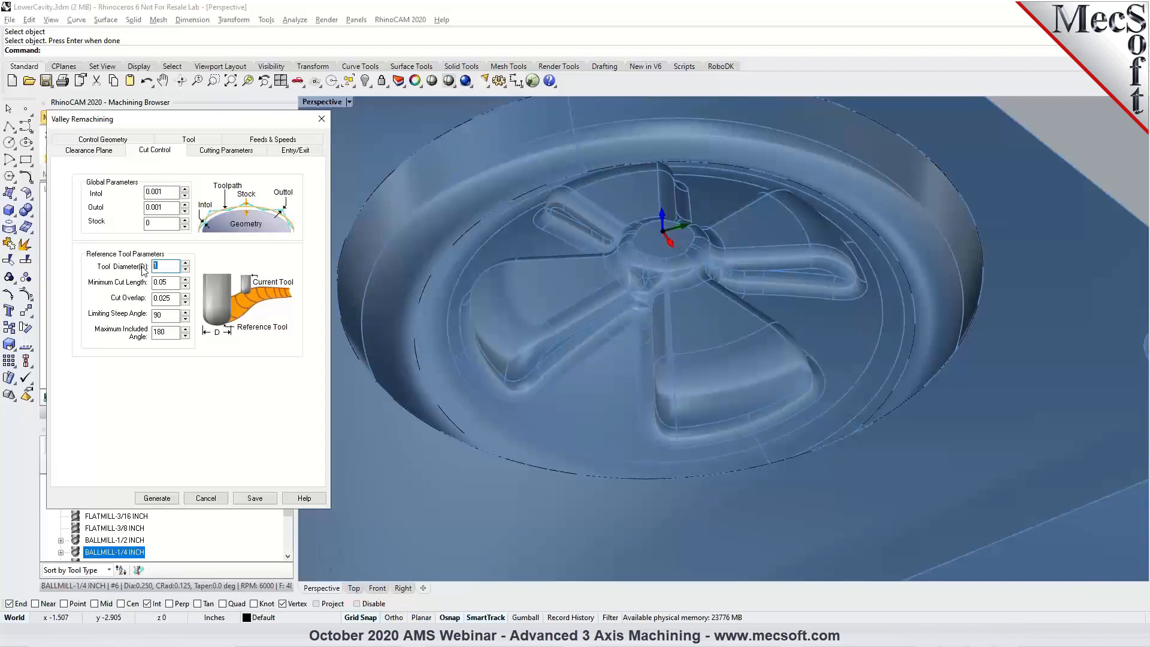
pyautogui.write('0.5')
# Set the Valley Remachining cut pattern to Along and generate the toolpath.
pyautogui.click(217, 151)
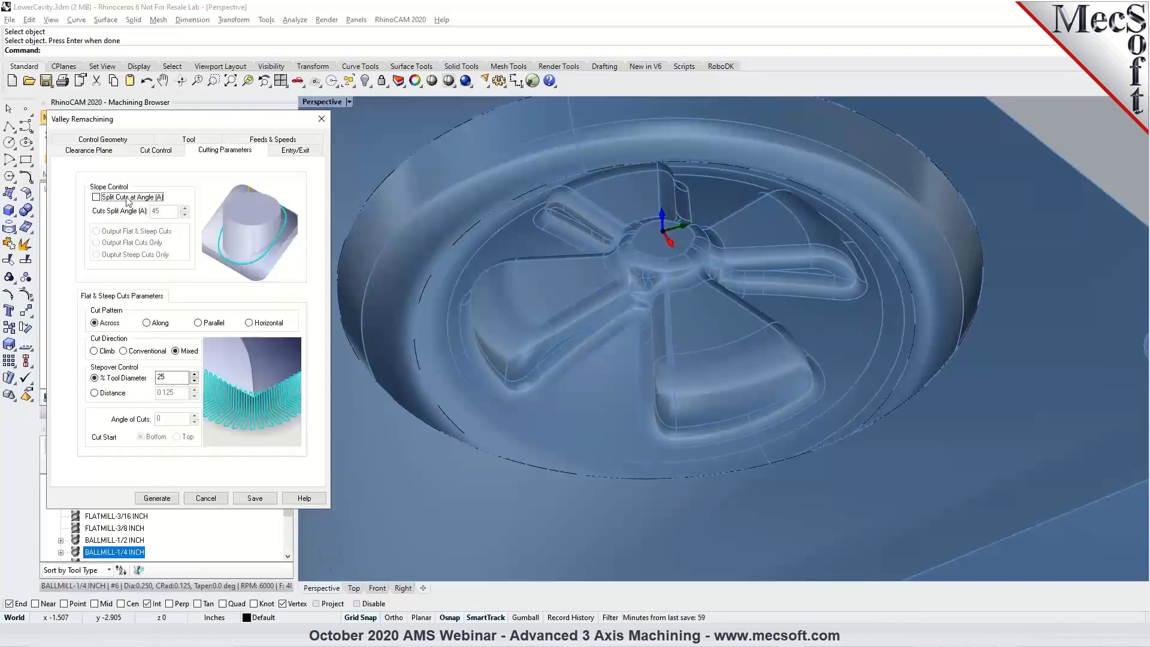
pyautogui.click(149, 324)
pyautogui.click(168, 376)
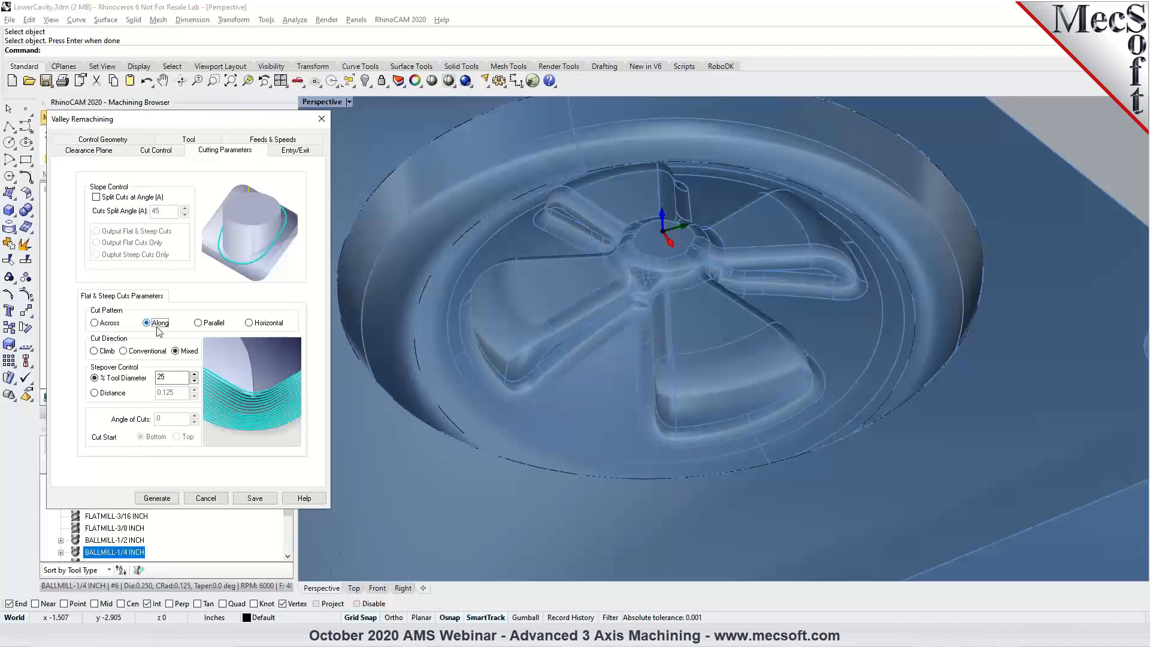
pyautogui.click(153, 502)
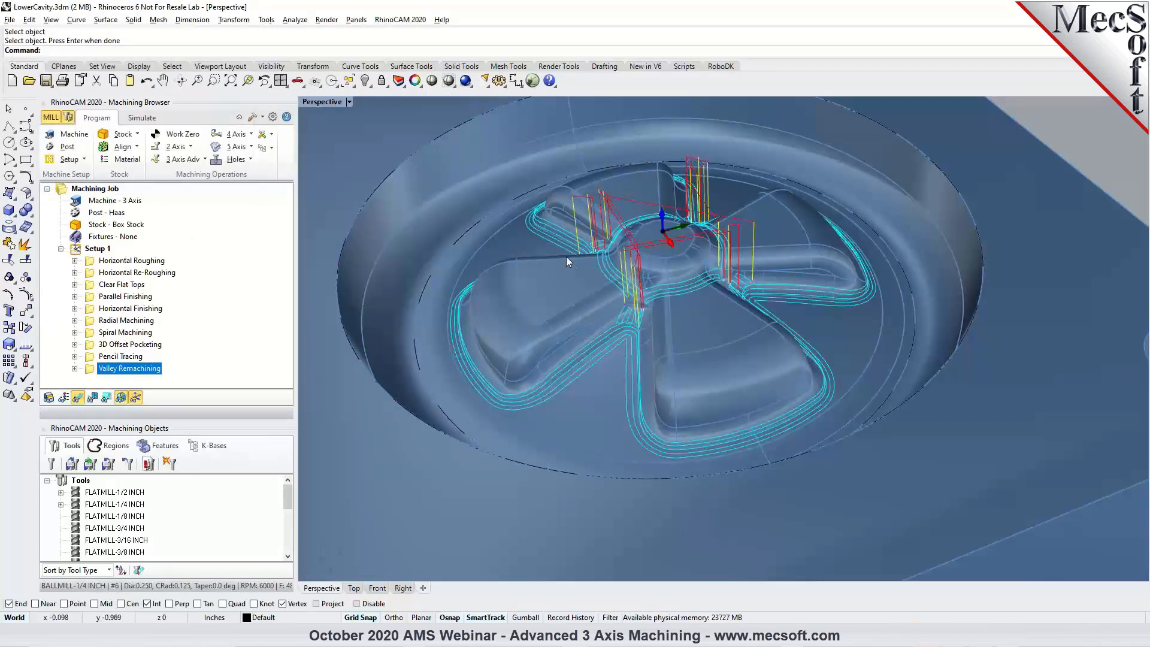
# Inspect the Valley Remachining toolpath around the spokes and play its simulation on the stock.
pyautogui.scroll(3, 635, 347)
pyautogui.moveTo(791, 364); pyautogui.dragTo(658, 359, button='right')
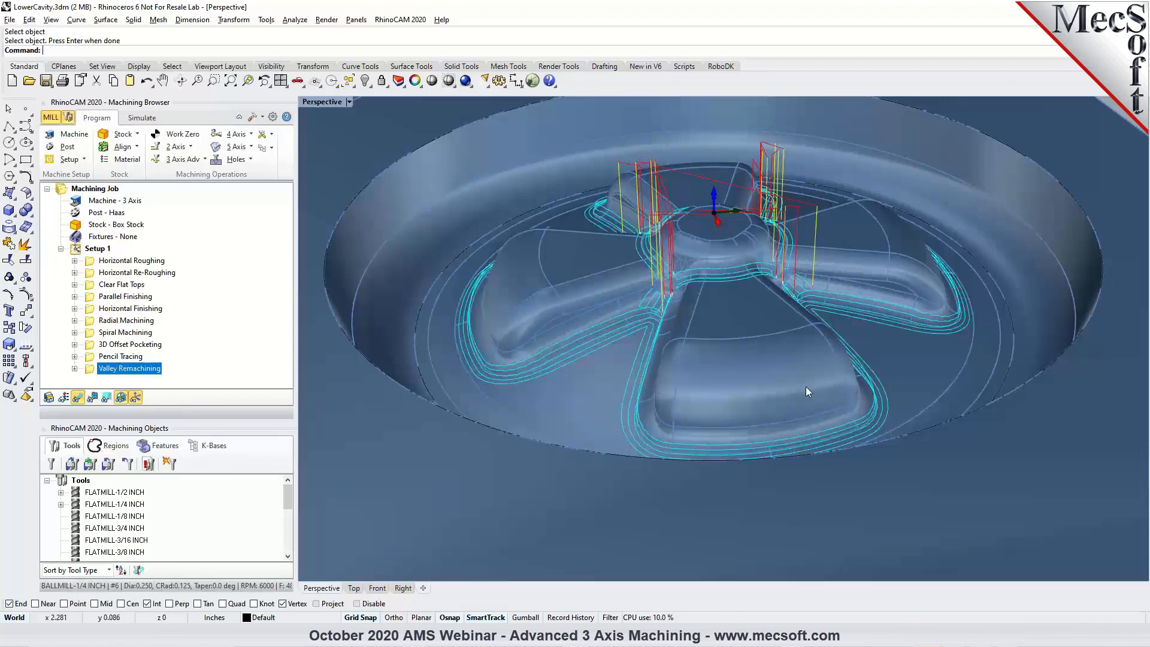
pyautogui.moveTo(846, 326); pyautogui.dragTo(658, 325, button='right')
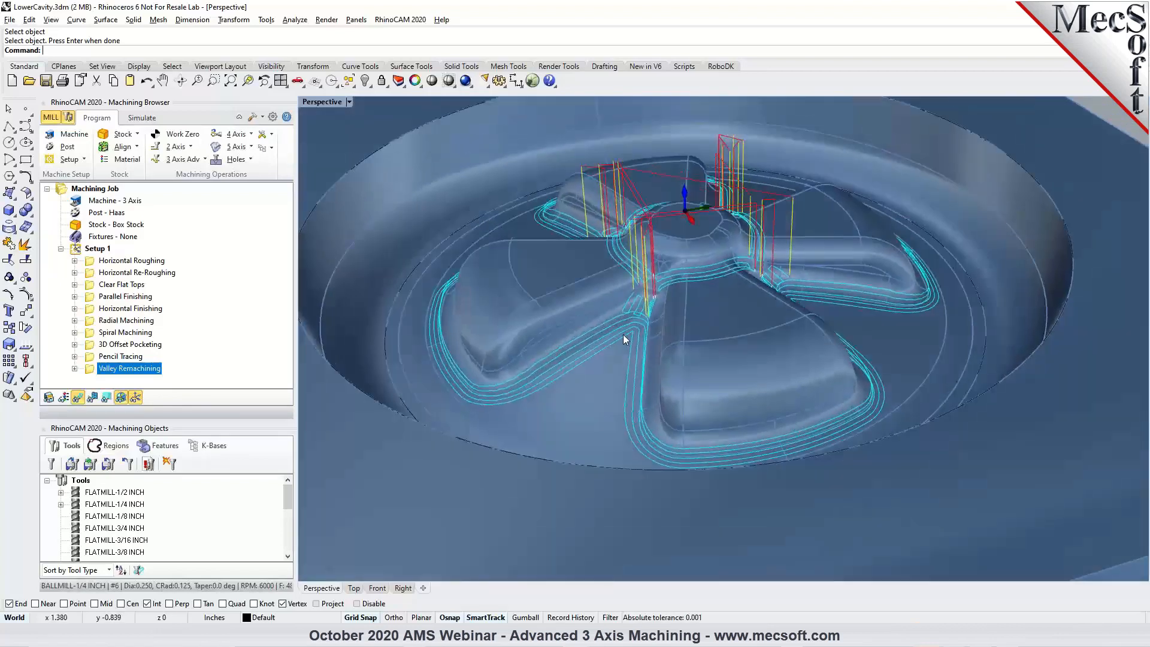
pyautogui.click(142, 118)
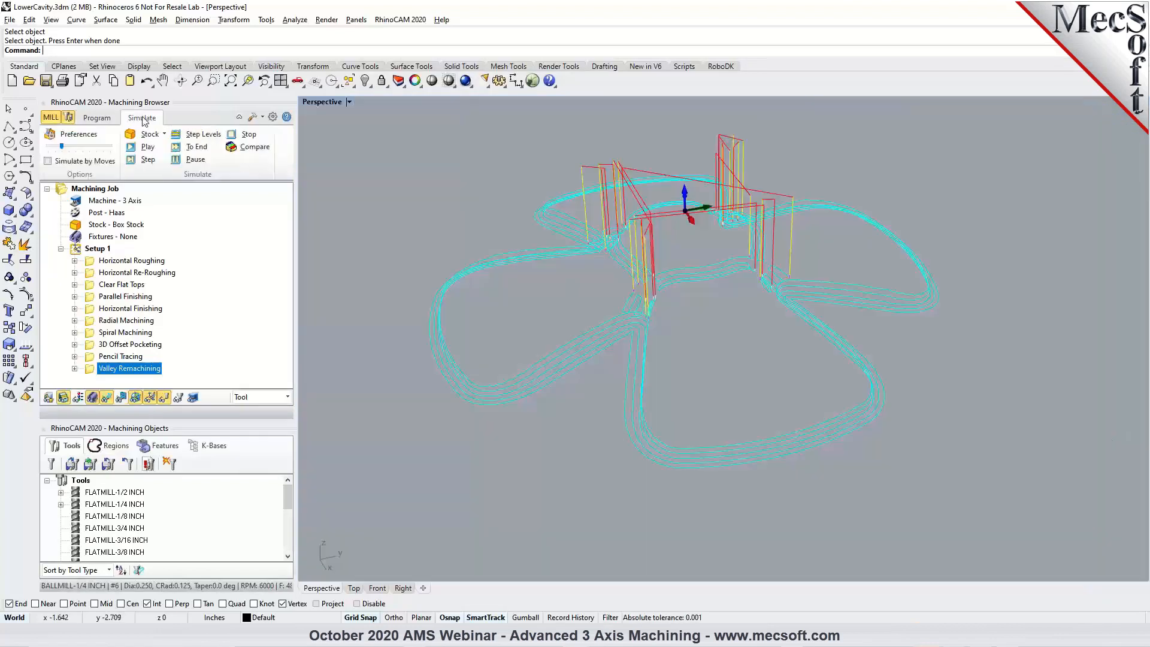
pyautogui.click(145, 148)
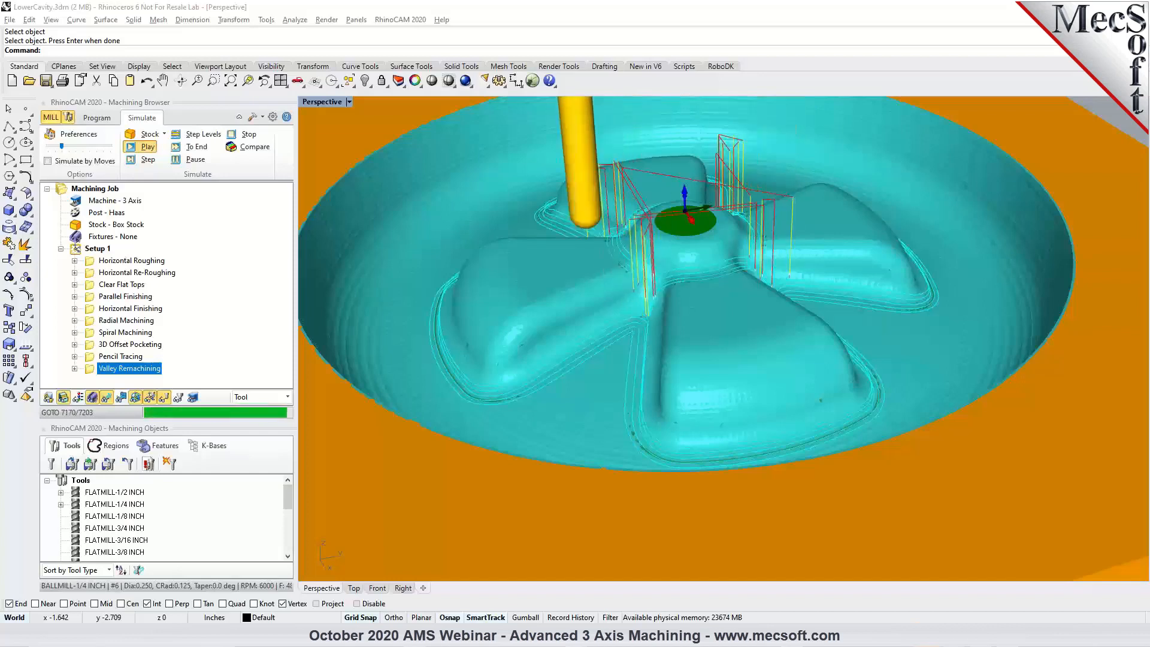
# Examine the simulated stock closely in the valleys between the spokes.
pyautogui.moveTo(602, 365)
pyautogui.mouseDown(button='right')
pyautogui.moveTo(644, 358)
pyautogui.moveTo(605, 382)
pyautogui.mouseUp(button='right')
pyautogui.scroll(3, 540, 394)
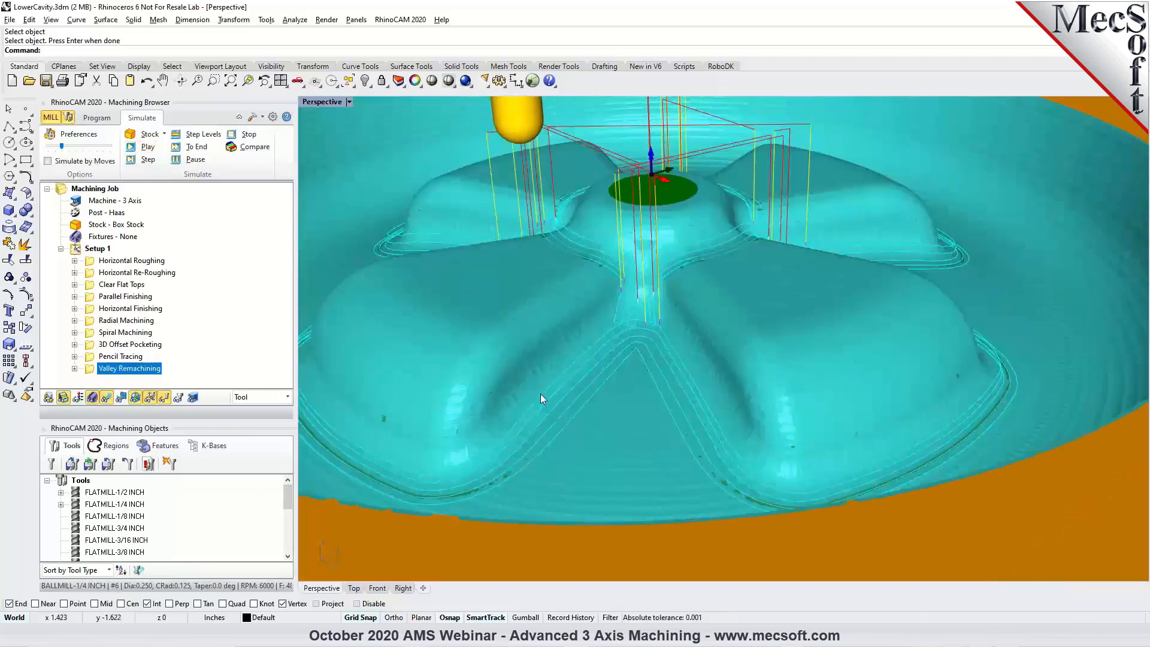
pyautogui.scroll(4, 549, 390)
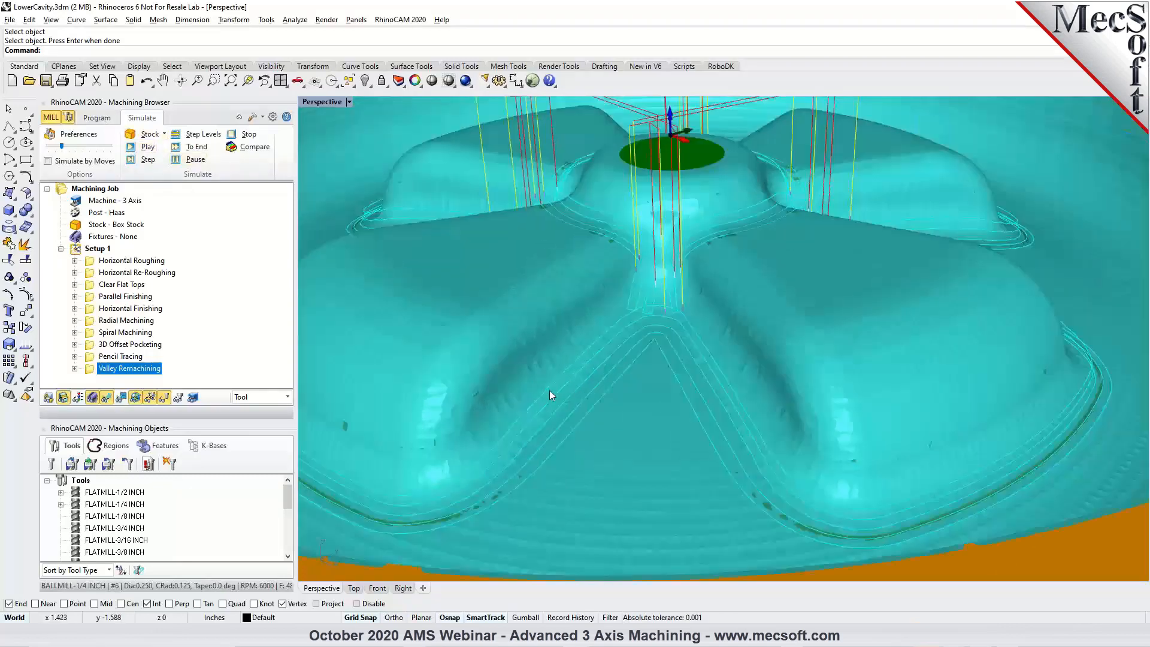
# Return to the part model and review the Valley Remachining toolpath between the spokes and across the whole cavity.
pyautogui.click(97, 117)
pyautogui.scroll(-2, 626, 297)
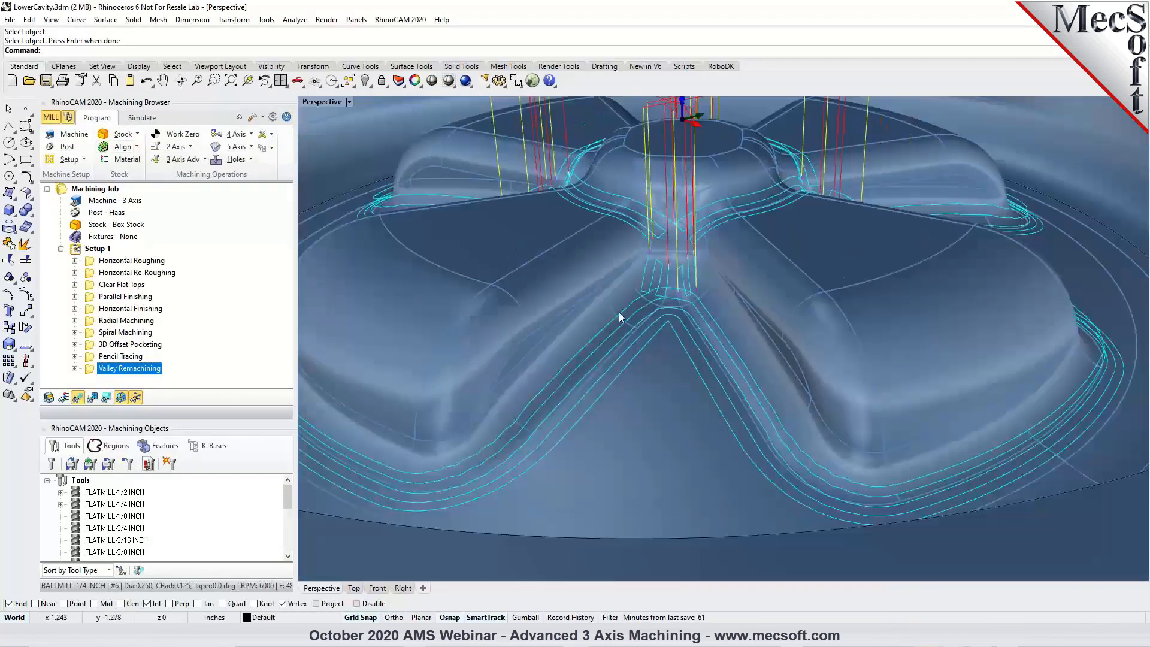
pyautogui.moveTo(607, 352); pyautogui.dragTo(552, 358, button='right')
pyautogui.scroll(-5, 554, 356)
pyautogui.moveTo(770, 384); pyautogui.dragTo(687, 379, button='right')
pyautogui.scroll(-2, 627, 362)
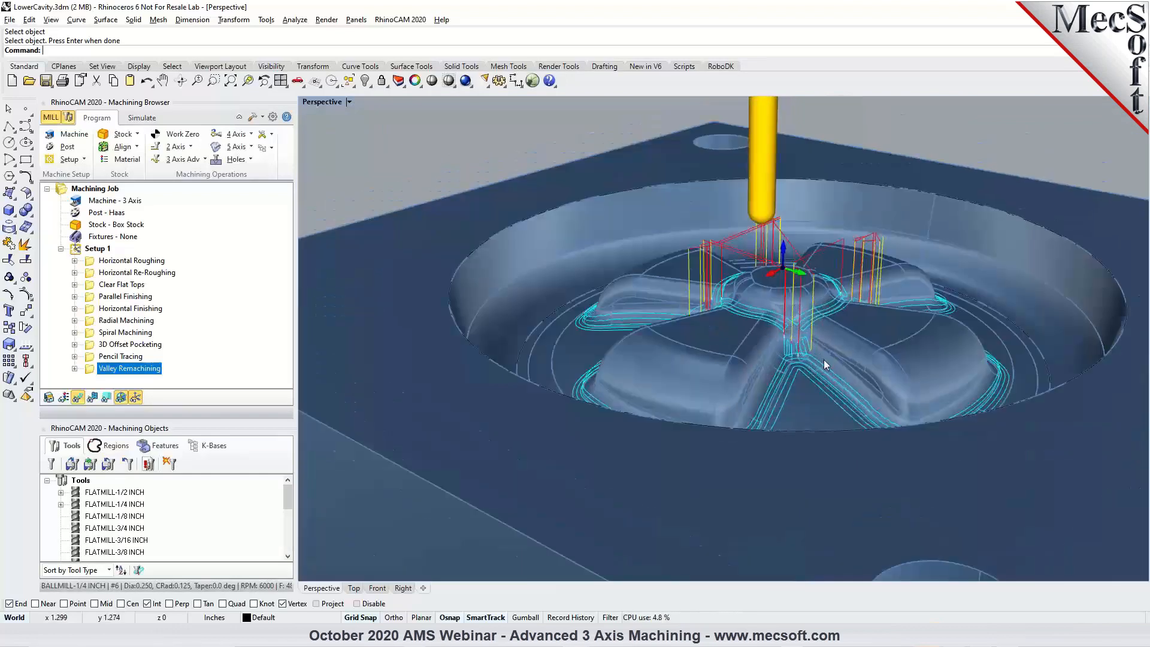
# Make BALLMILL-1/8 INCH the active tool and review the Valley Remachining toolpath around the spokes from several sides.
pyautogui.scroll(-1, 127, 530)
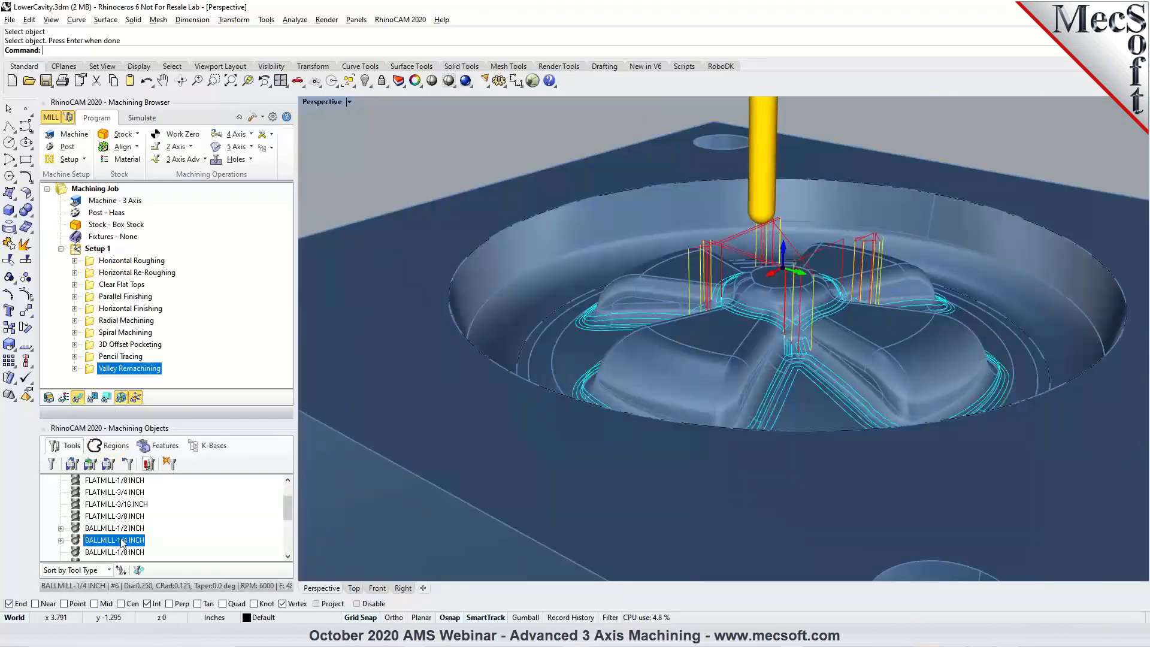
pyautogui.click(80, 552)
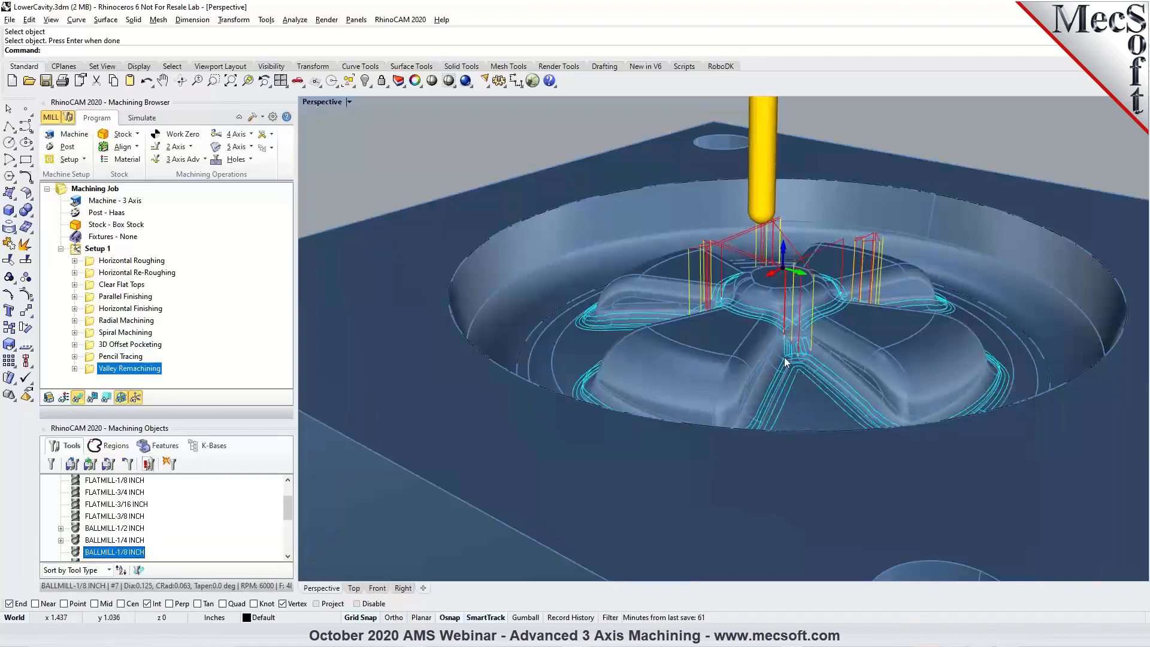
pyautogui.moveTo(785, 364); pyautogui.dragTo(879, 362, button='right')
pyautogui.scroll(-4, 769, 333)
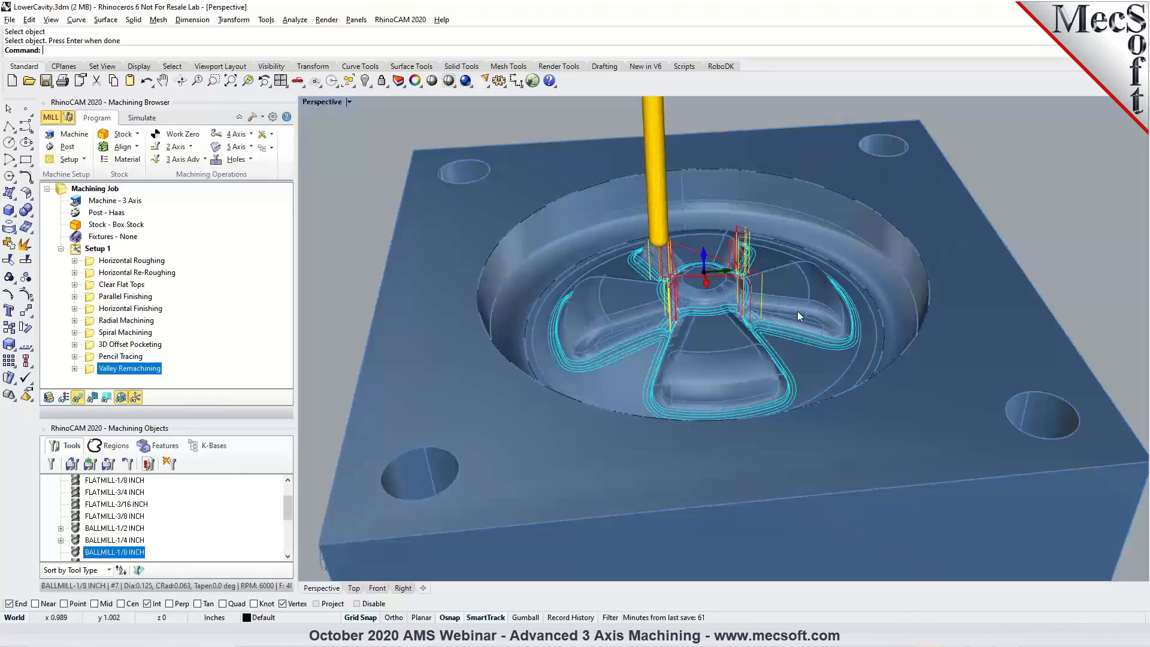
pyautogui.moveTo(796, 357); pyautogui.dragTo(728, 350, button='right')
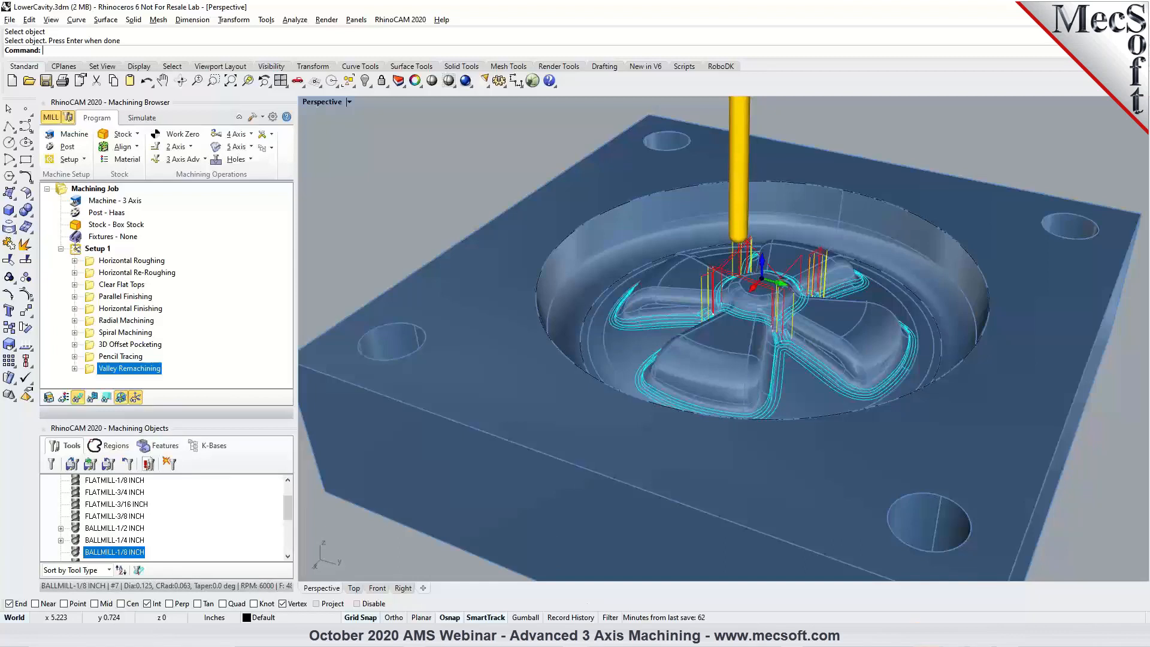
# Switch to Camera Body-CORE.3dm and simulate its Horizontal Roughing operation through to the end on the stock.
pyautogui.click(627, 591)
pyautogui.moveTo(731, 266)
pyautogui.mouseDown(button='right')
pyautogui.moveTo(726, 242)
pyautogui.moveTo(734, 248)
pyautogui.mouseUp(button='right')
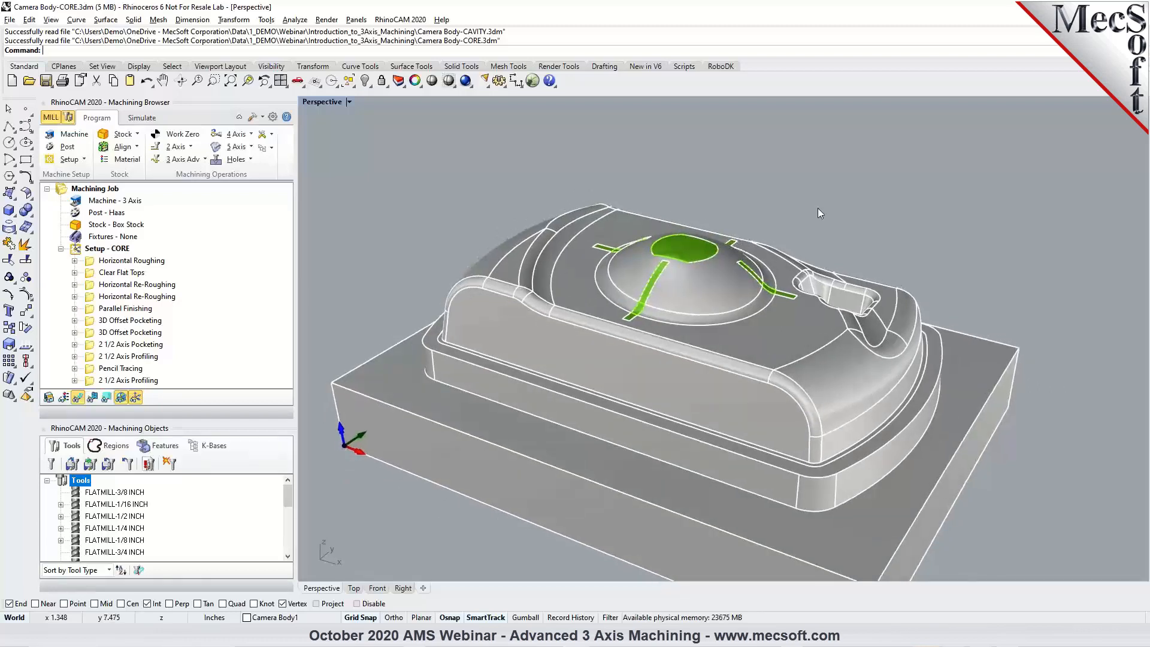
pyautogui.click(145, 264)
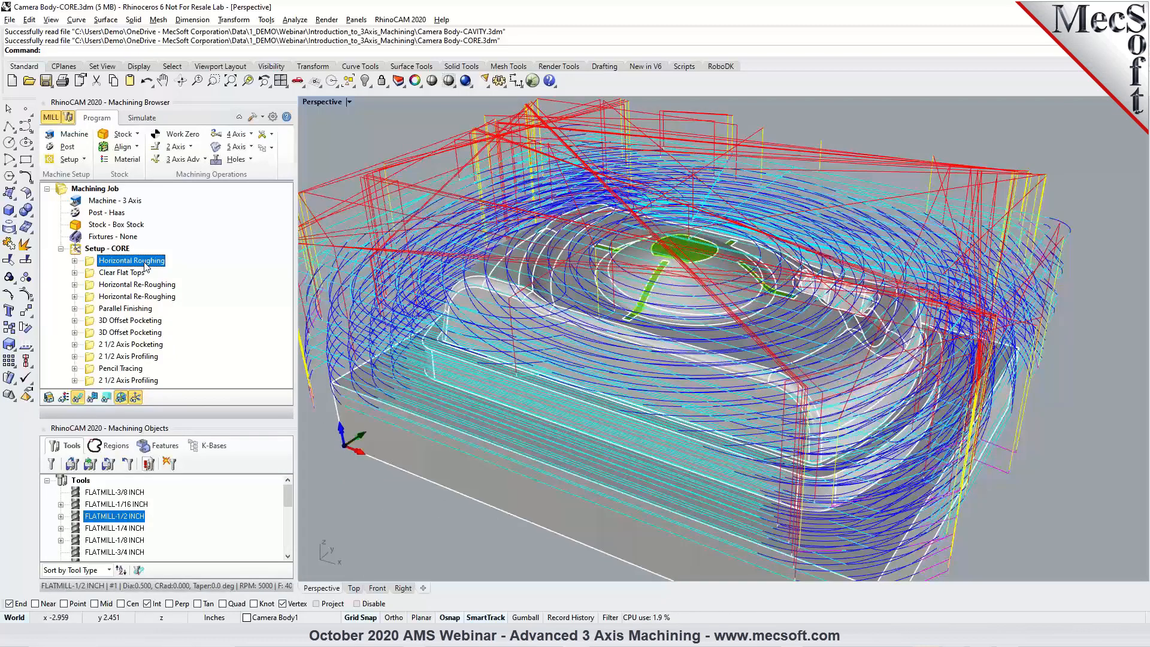
pyautogui.click(144, 118)
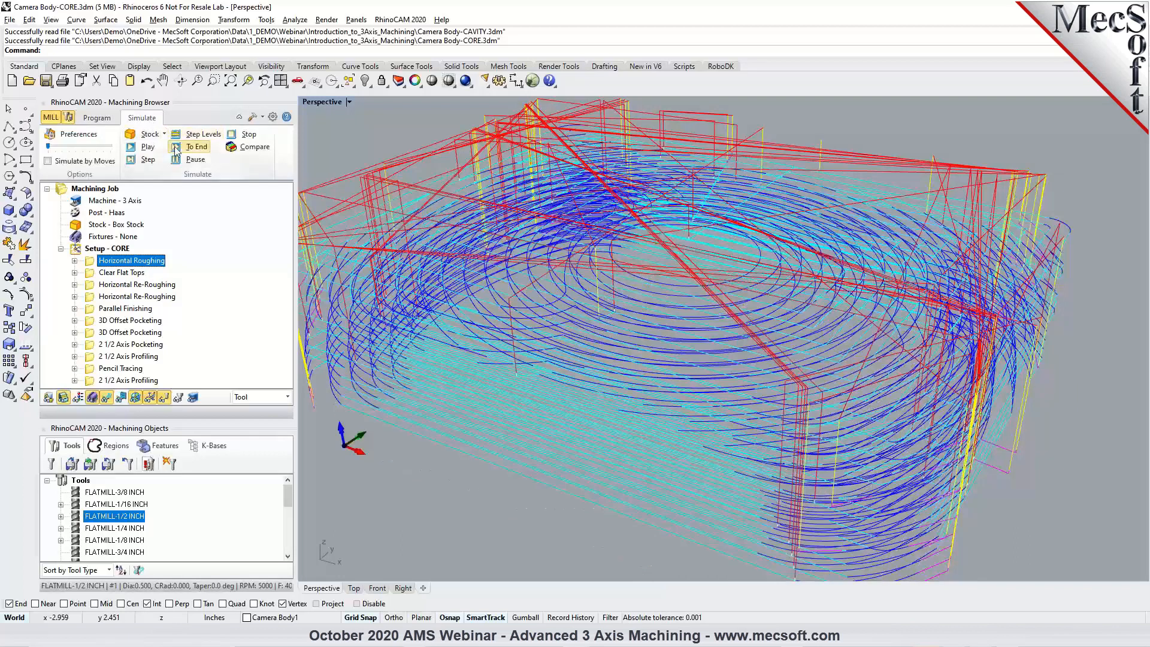
pyautogui.click(196, 146)
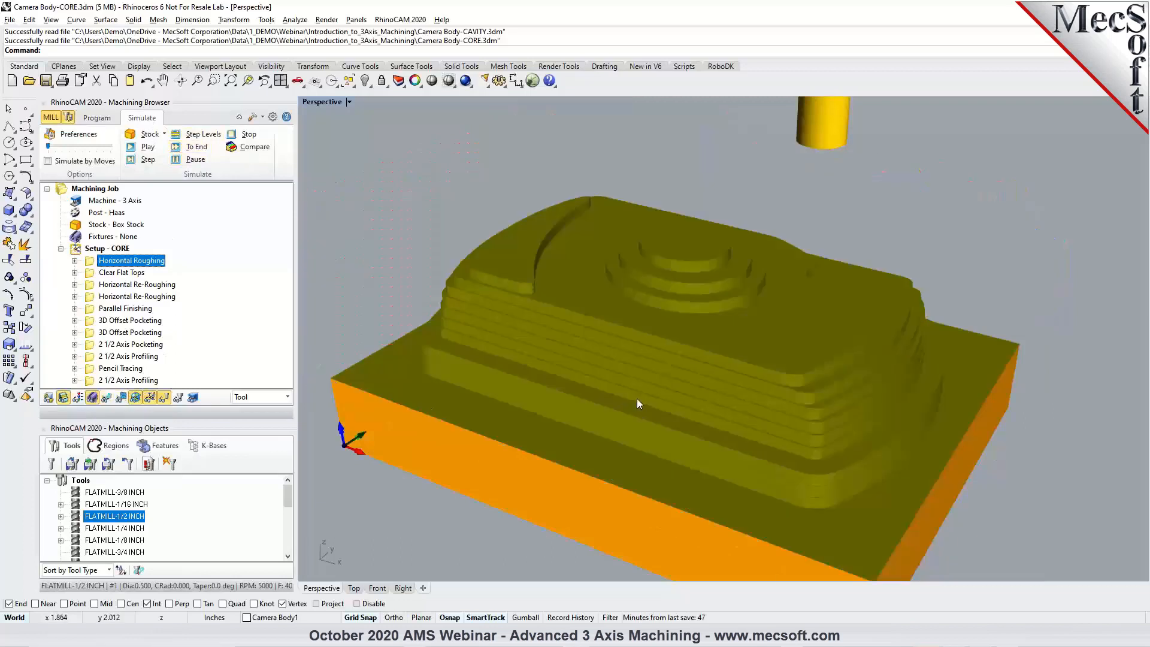
pyautogui.moveTo(637, 398); pyautogui.dragTo(729, 396, button='right')
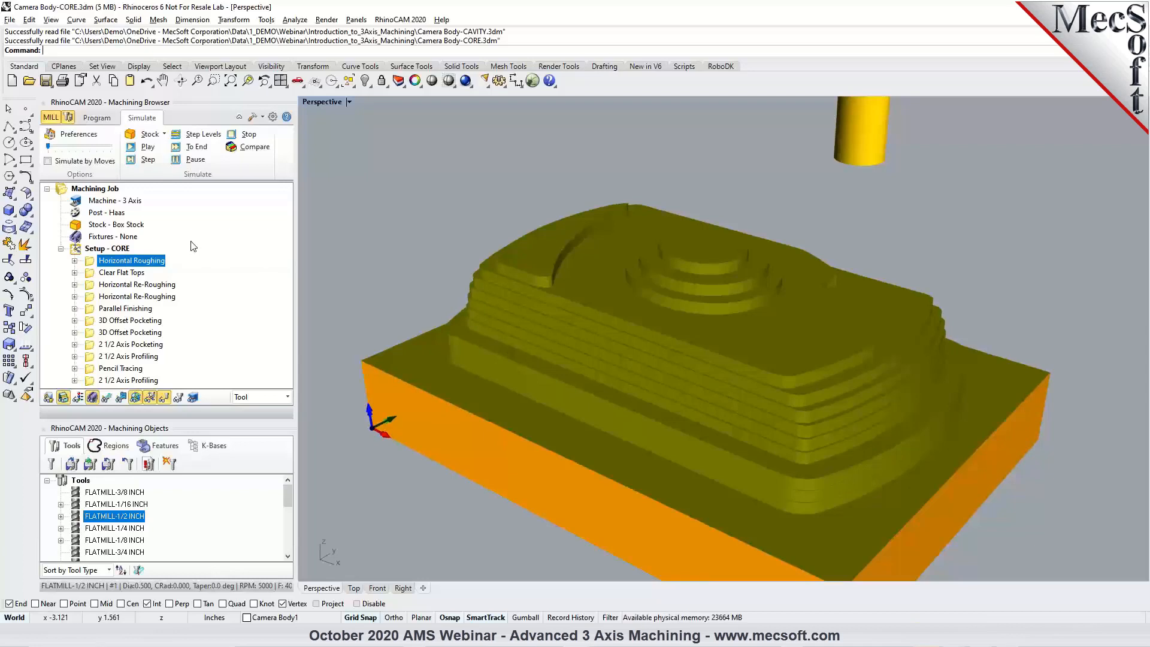
# Return to the core part model and inspect the displayed Clear Flat Tops toolpath along the ledge and base.
pyautogui.click(98, 118)
pyautogui.click(121, 273)
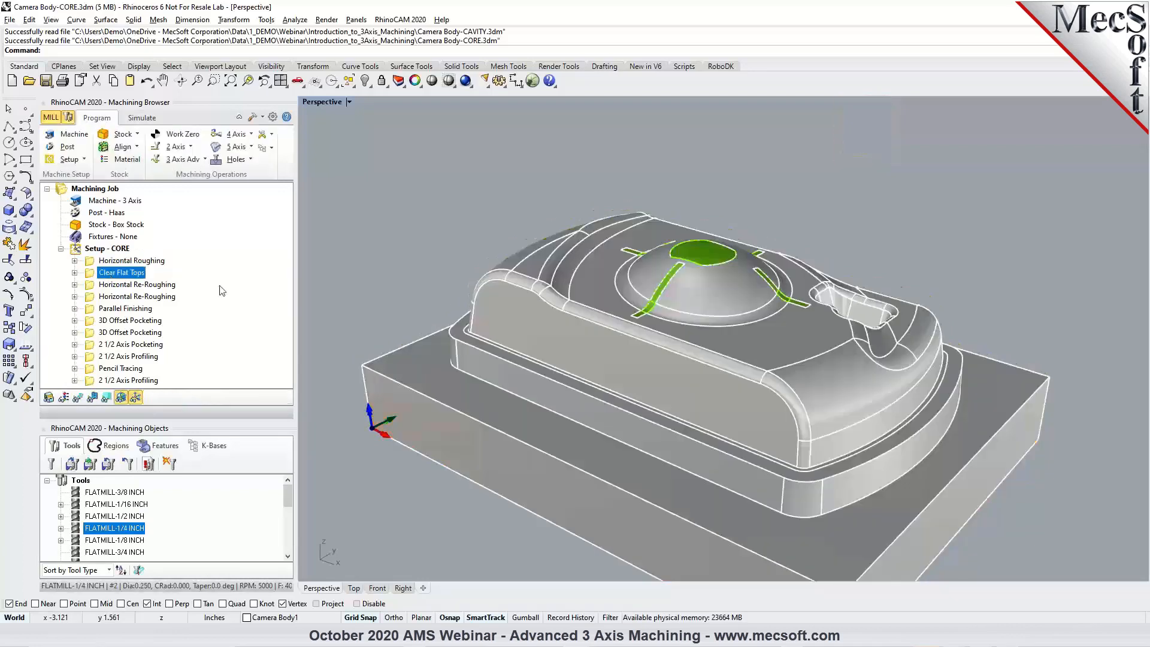
pyautogui.click(77, 397)
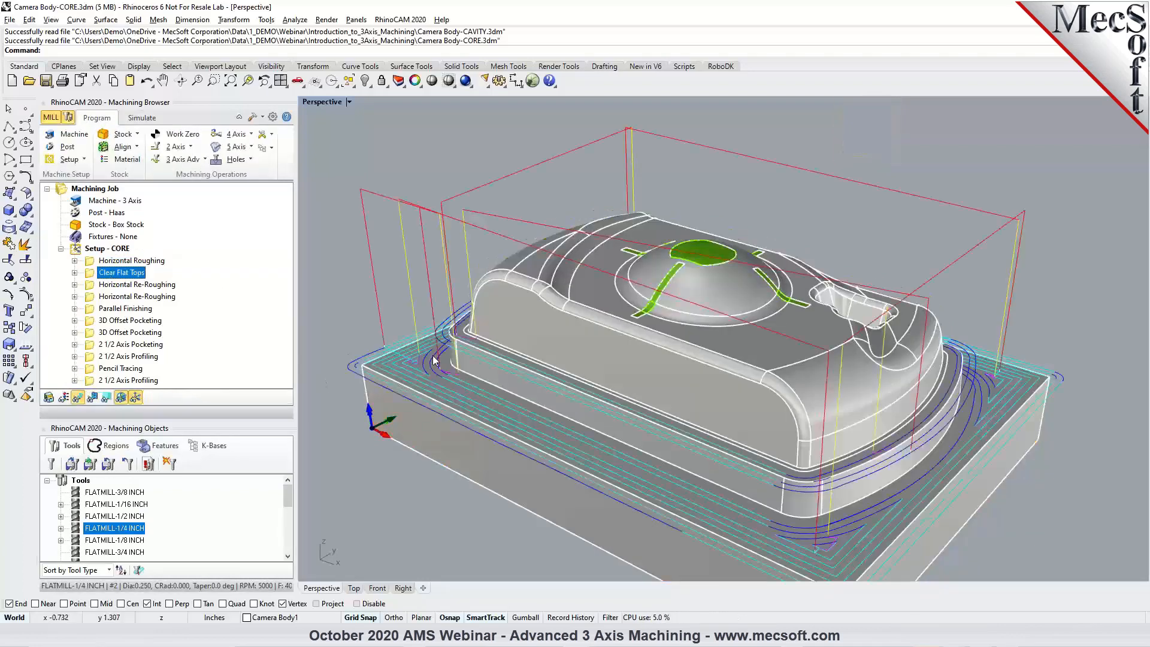
pyautogui.scroll(3, 435, 360)
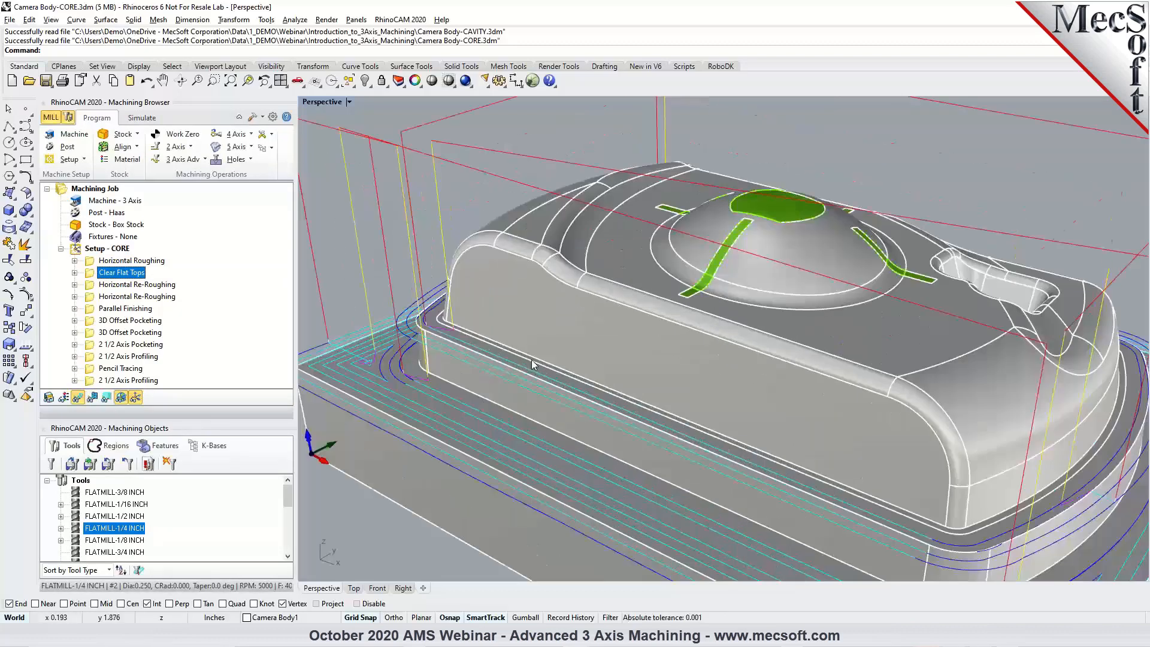
pyautogui.scroll(-3, 509, 266)
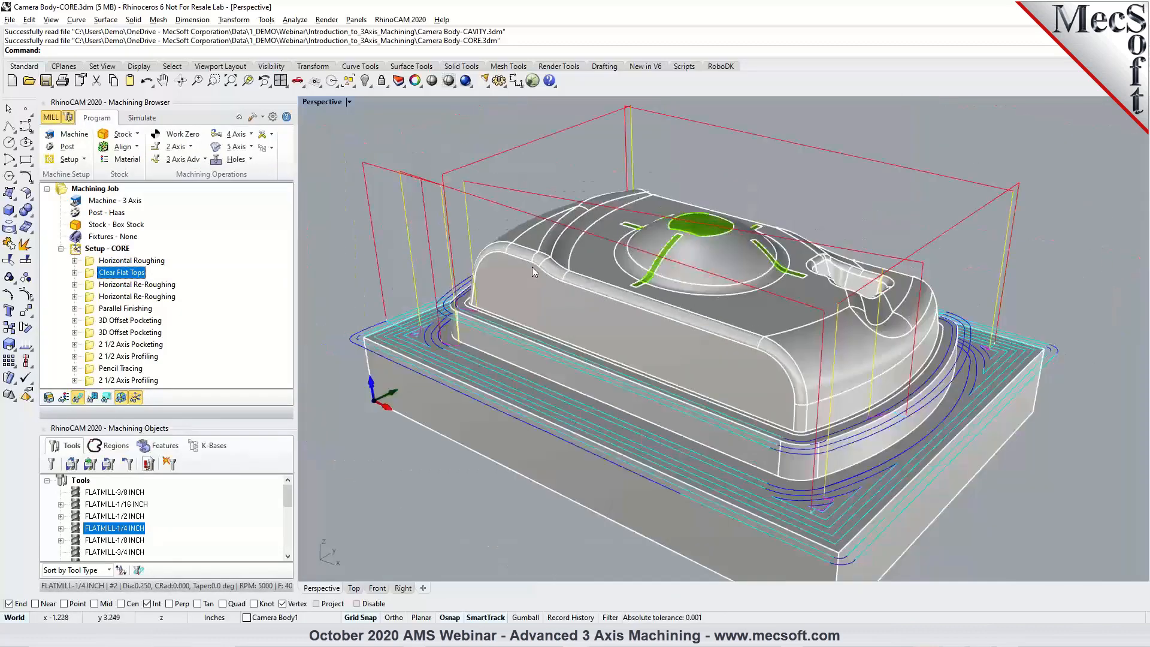
pyautogui.moveTo(805, 407); pyautogui.dragTo(609, 372, button='right')
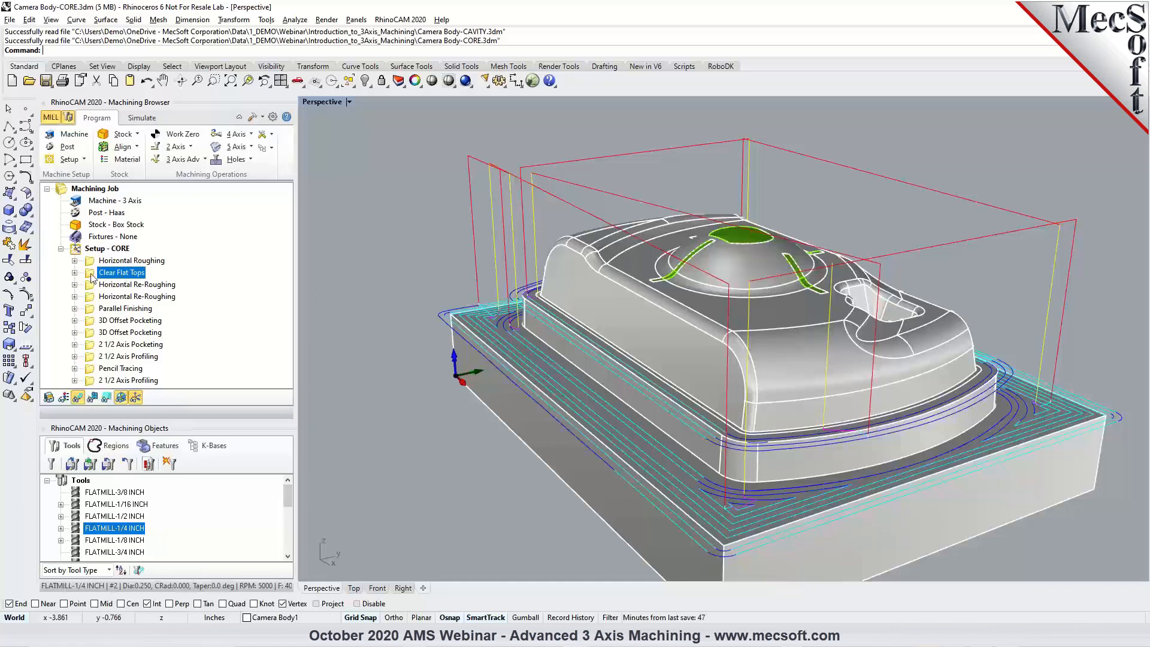
pyautogui.click(181, 160)
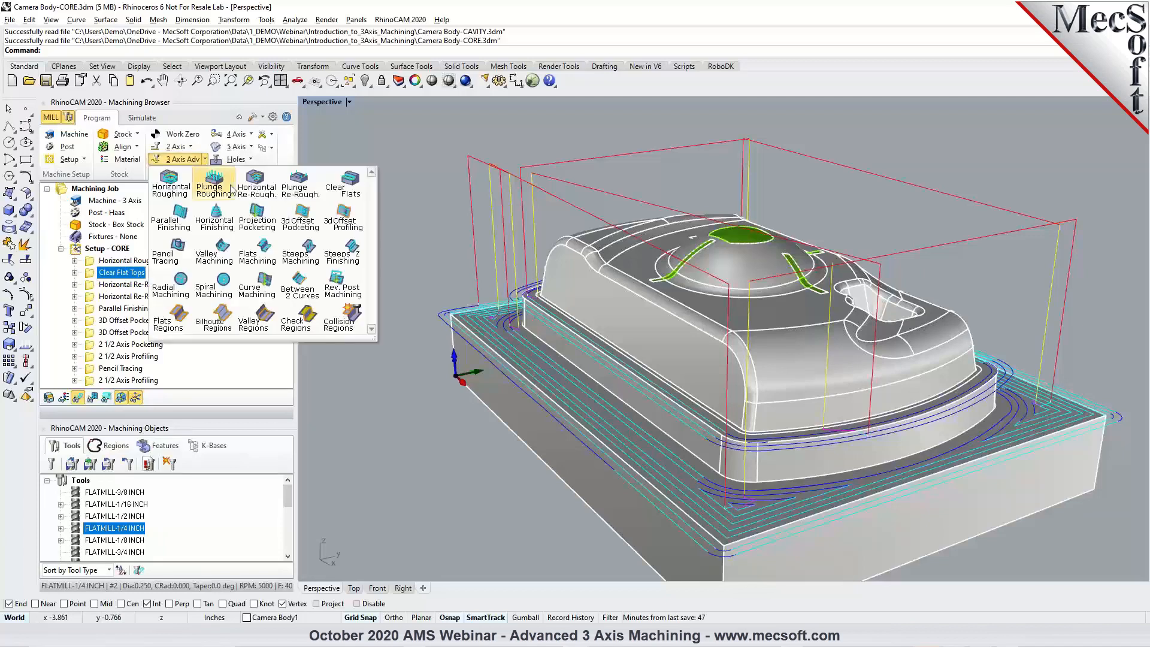
pyautogui.click(91, 274)
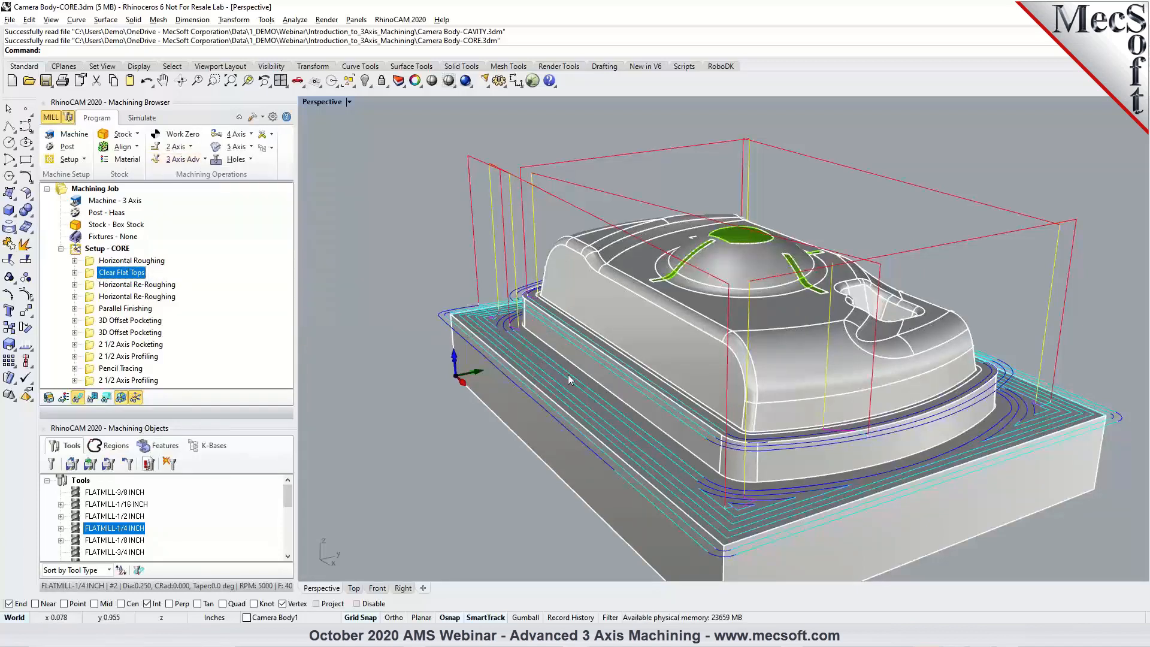
pyautogui.moveTo(596, 325); pyautogui.dragTo(626, 336, button='right')
# Simulate the Clear Flat Tops operation on the roughed core stock through to the end.
pyautogui.click(141, 117)
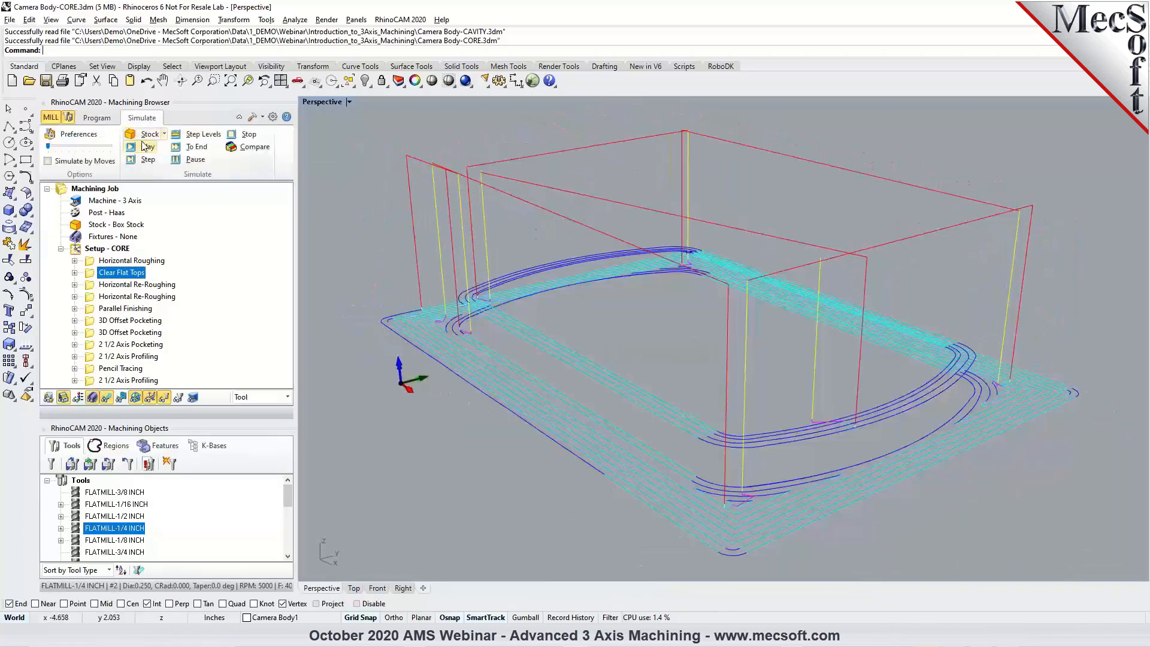
pyautogui.click(144, 148)
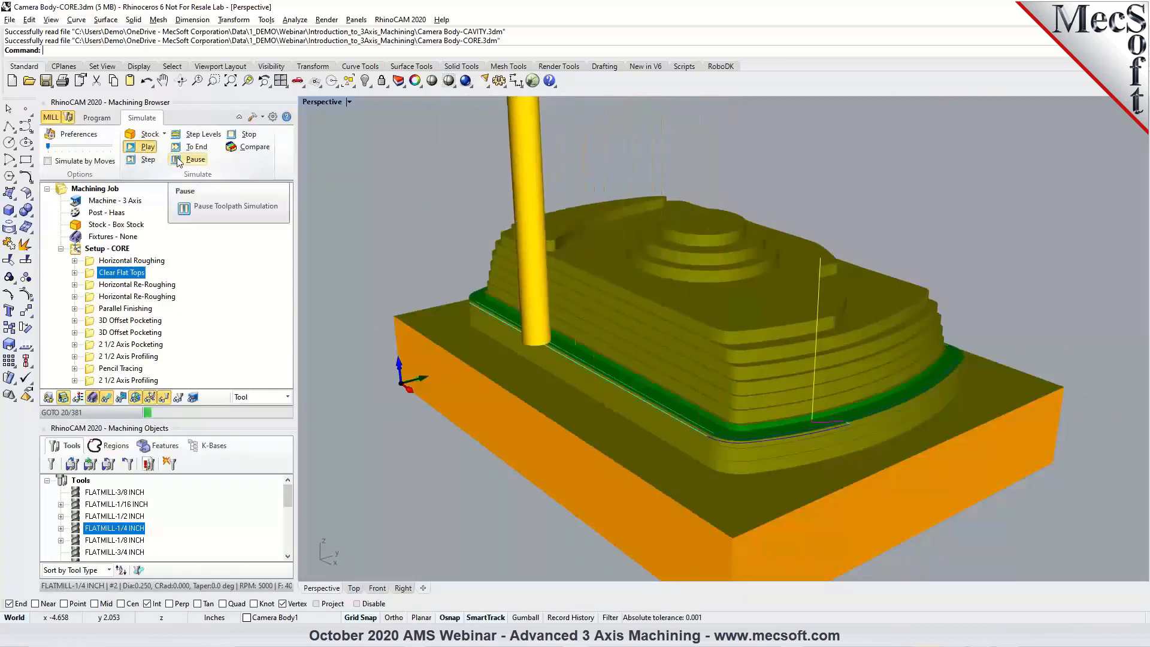
pyautogui.click(196, 147)
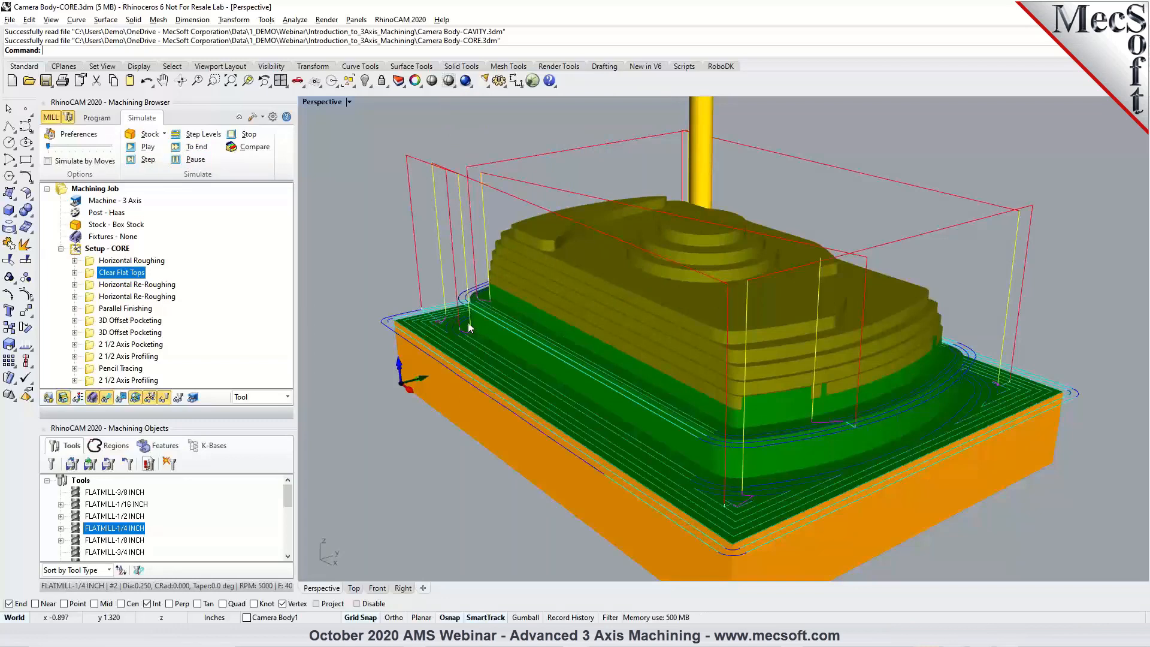
# Return to the core part model and compare the toolpaths of the two Horizontal Re-Roughing operations.
pyautogui.click(98, 119)
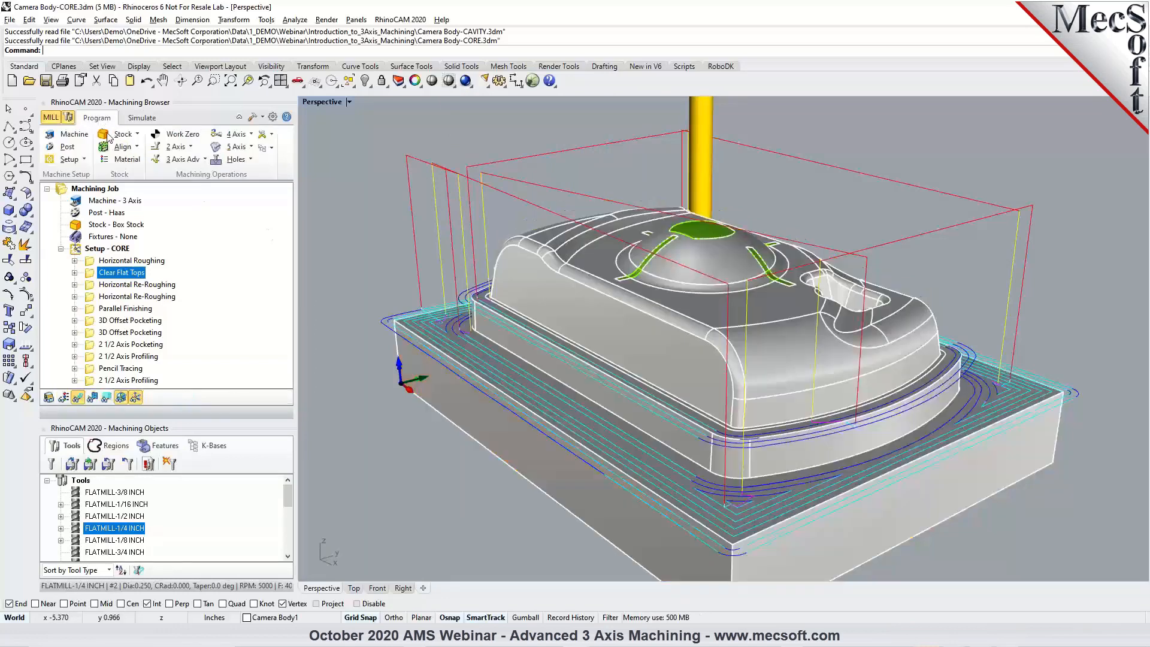
pyautogui.click(150, 285)
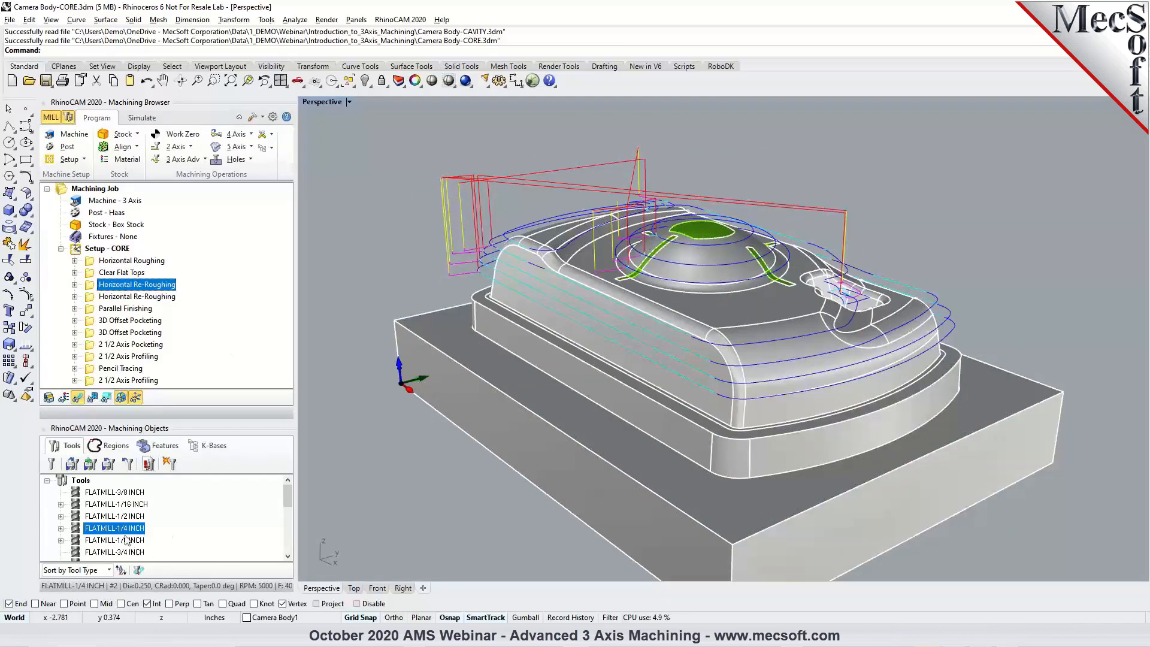
pyautogui.click(163, 297)
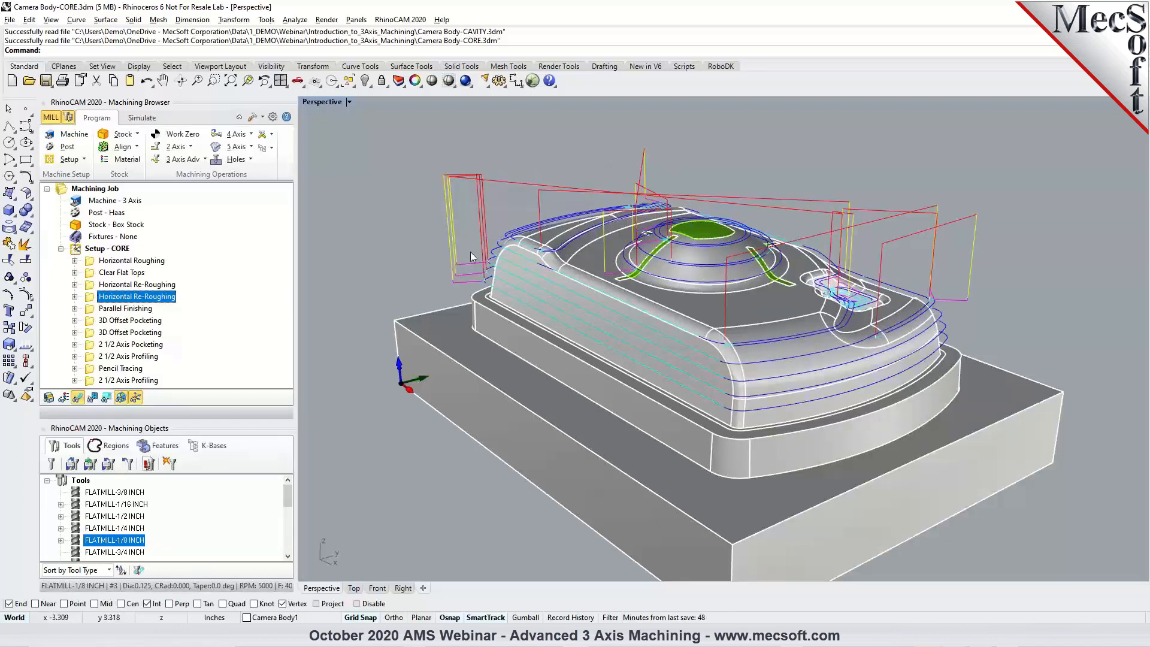
# Simulate the first Horizontal Re-Roughing operation, which uses FLATMILL-1/4 INCH, through to the end.
pyautogui.click(142, 285)
pyautogui.click(140, 118)
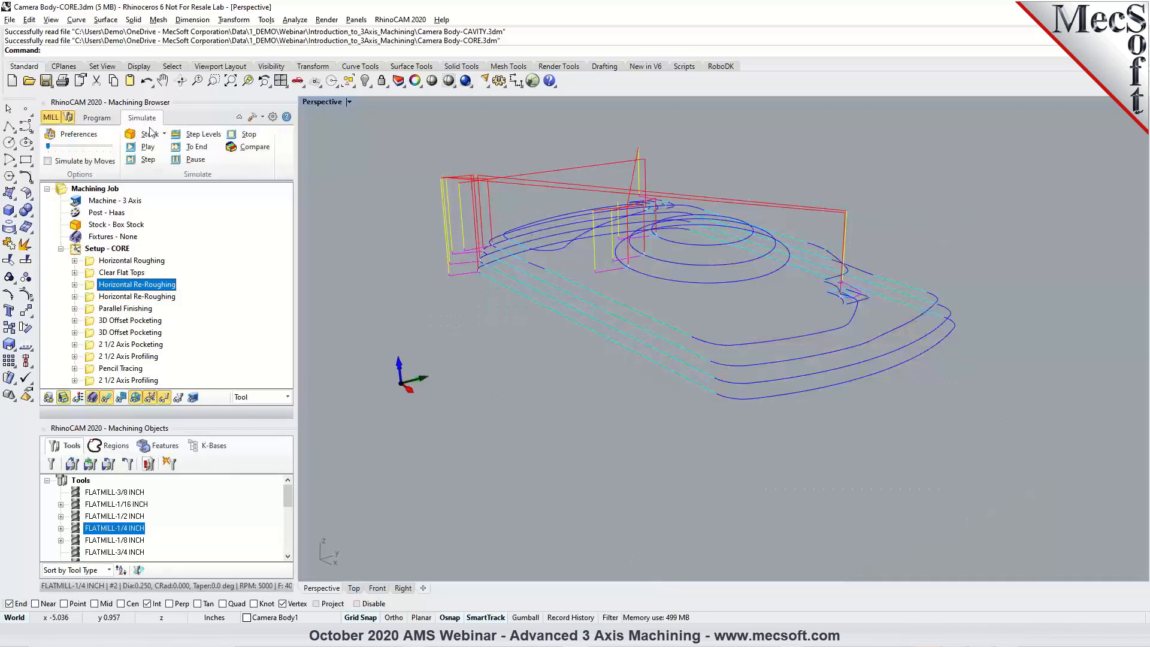
pyautogui.click(154, 149)
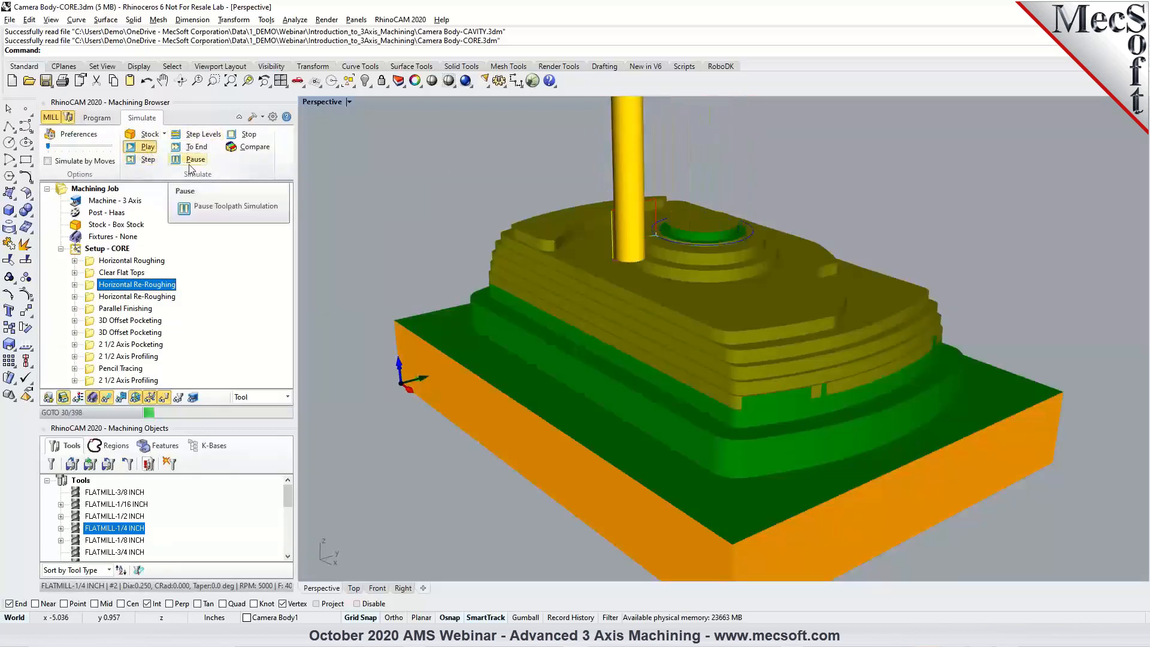
pyautogui.click(190, 148)
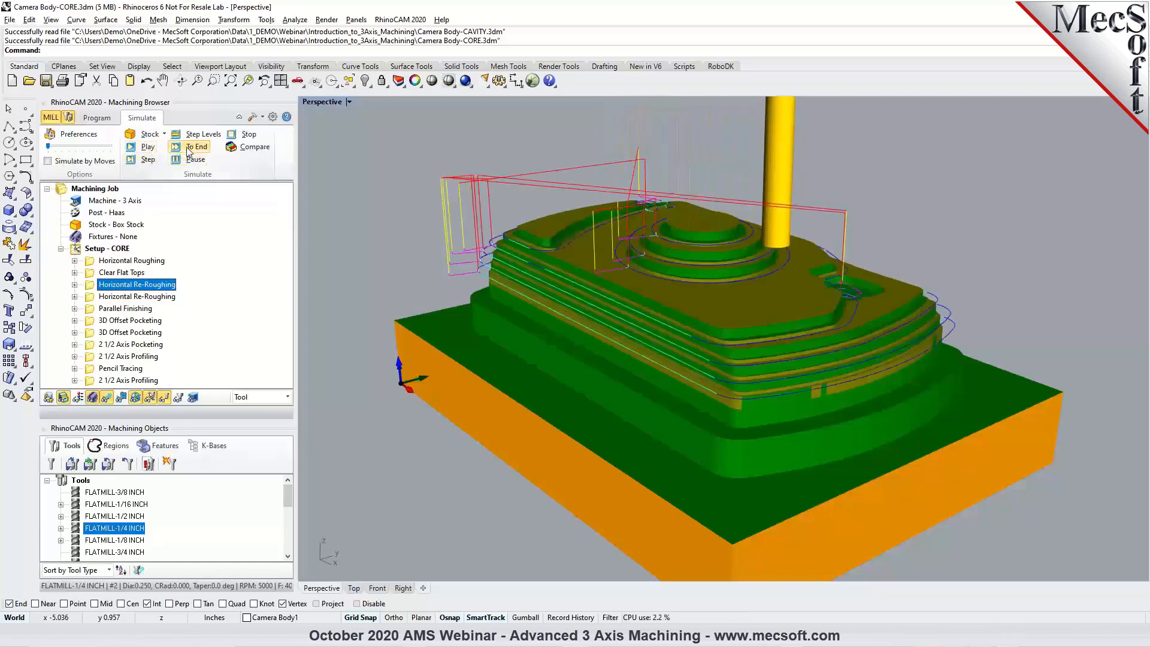
# Simulate the second Horizontal Re-Roughing operation with FLATMILL-1/8 INCH to the end, and review its toolpath on the part model.
pyautogui.click(135, 297)
pyautogui.click(148, 148)
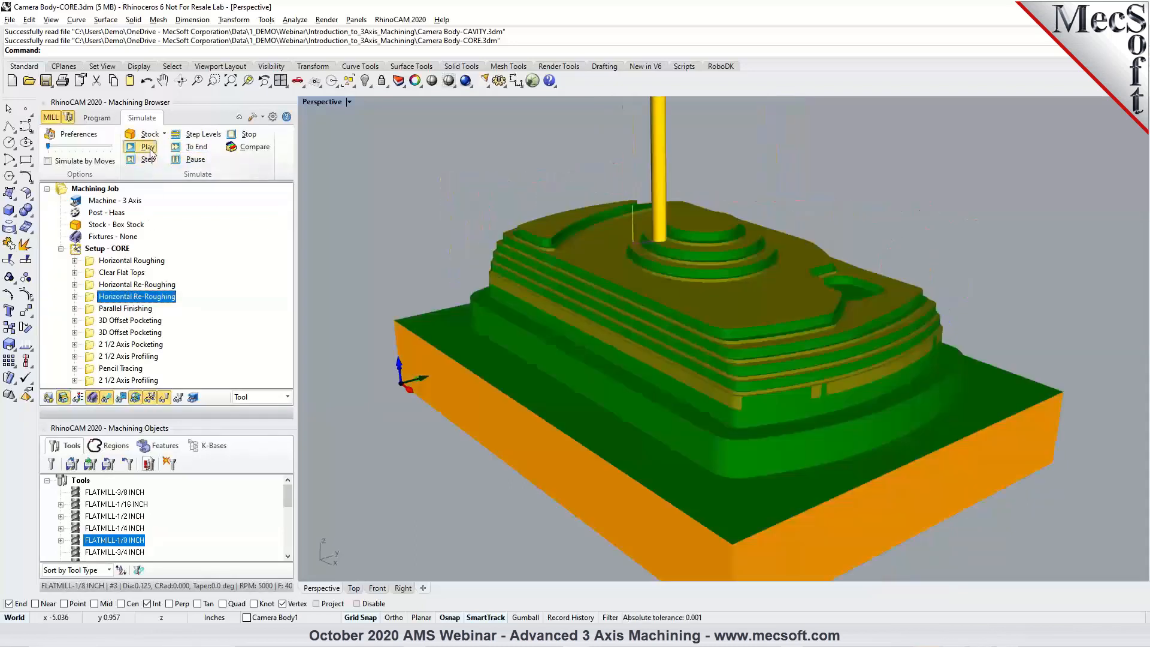
pyautogui.click(191, 148)
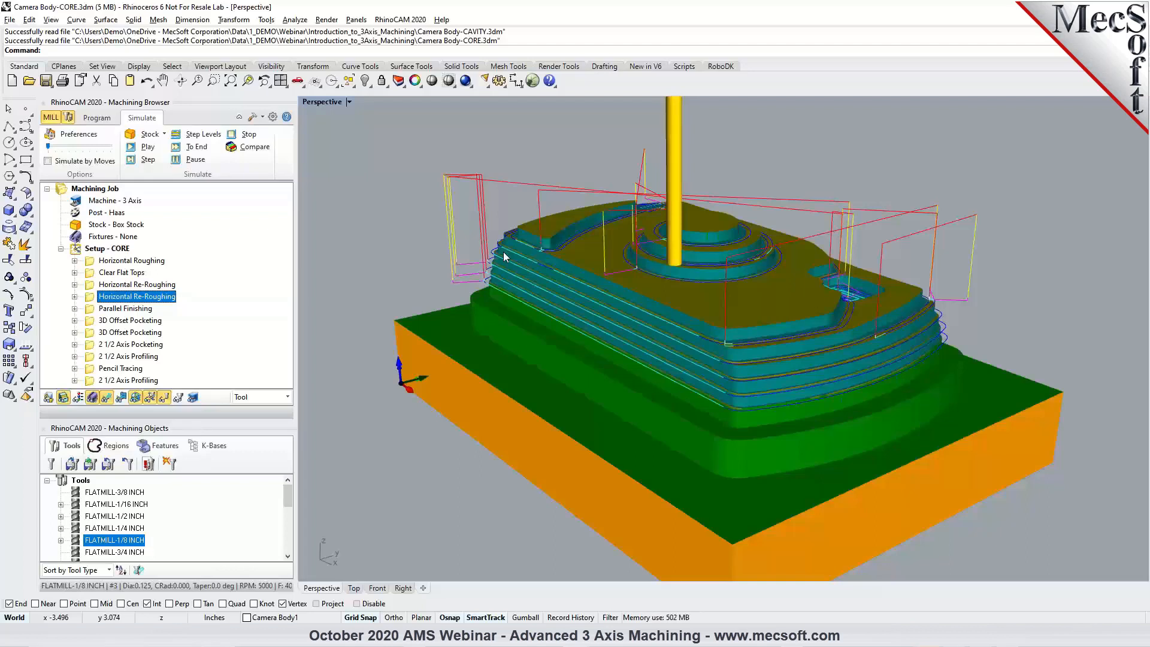
pyautogui.click(98, 118)
pyautogui.moveTo(422, 271); pyautogui.dragTo(663, 280, button='right')
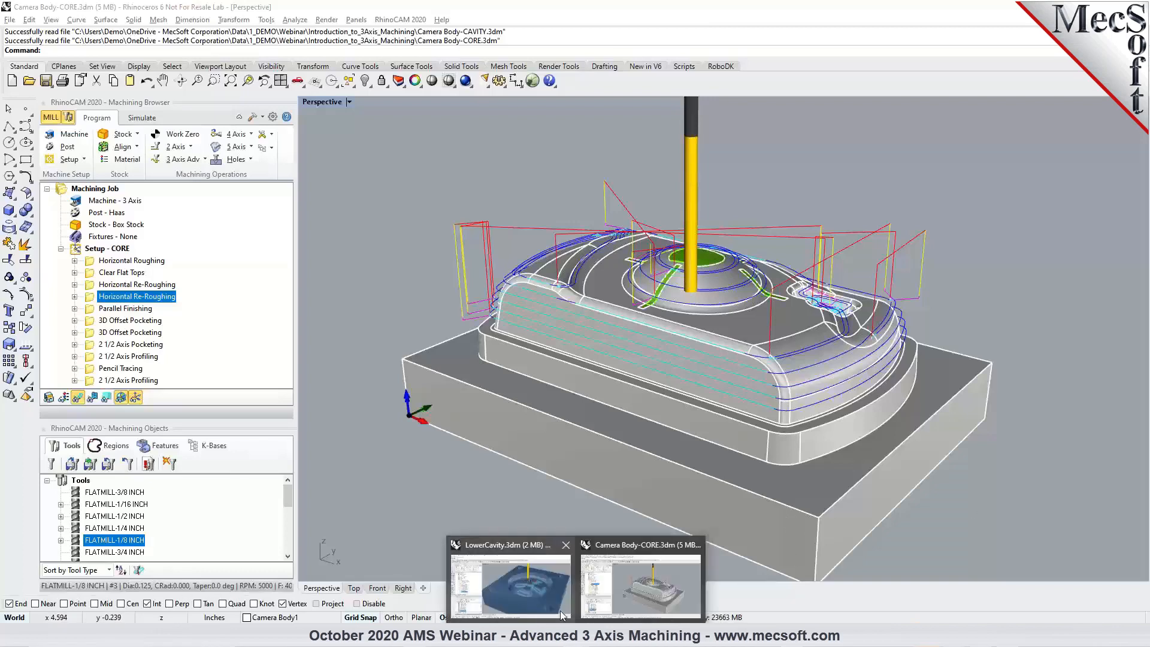
# In LowerCavity.3dm, start a Curve Machining operation and select the chained edges around the foremost spoke's outer base as drive regions.
pyautogui.click(560, 610)
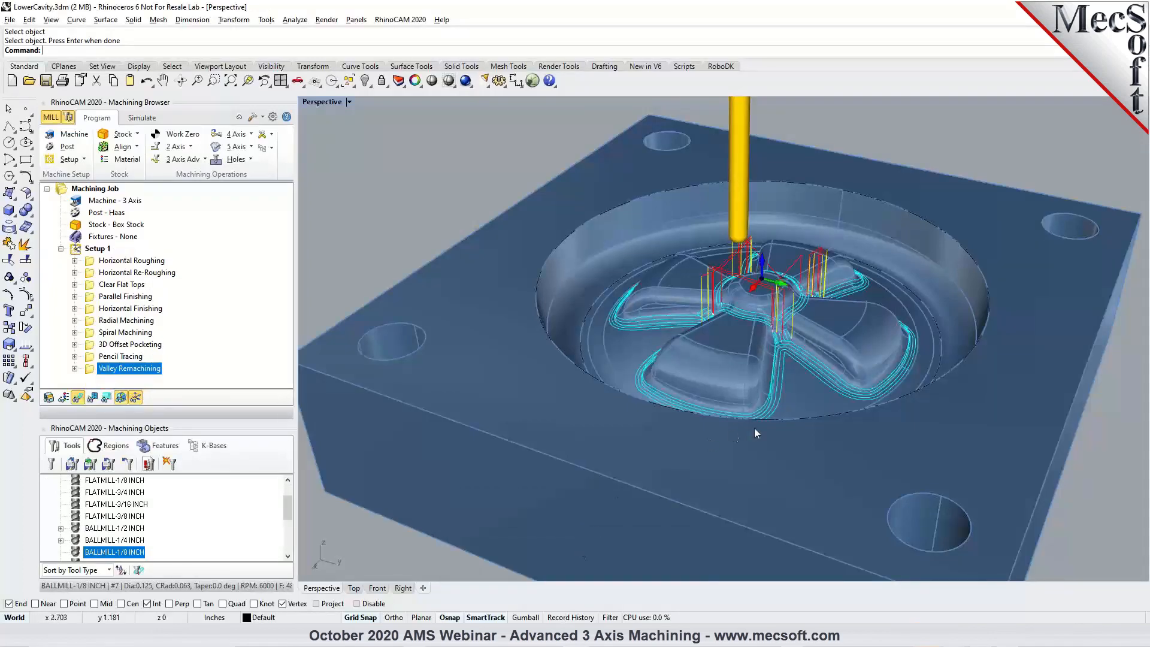
pyautogui.scroll(3, 829, 381)
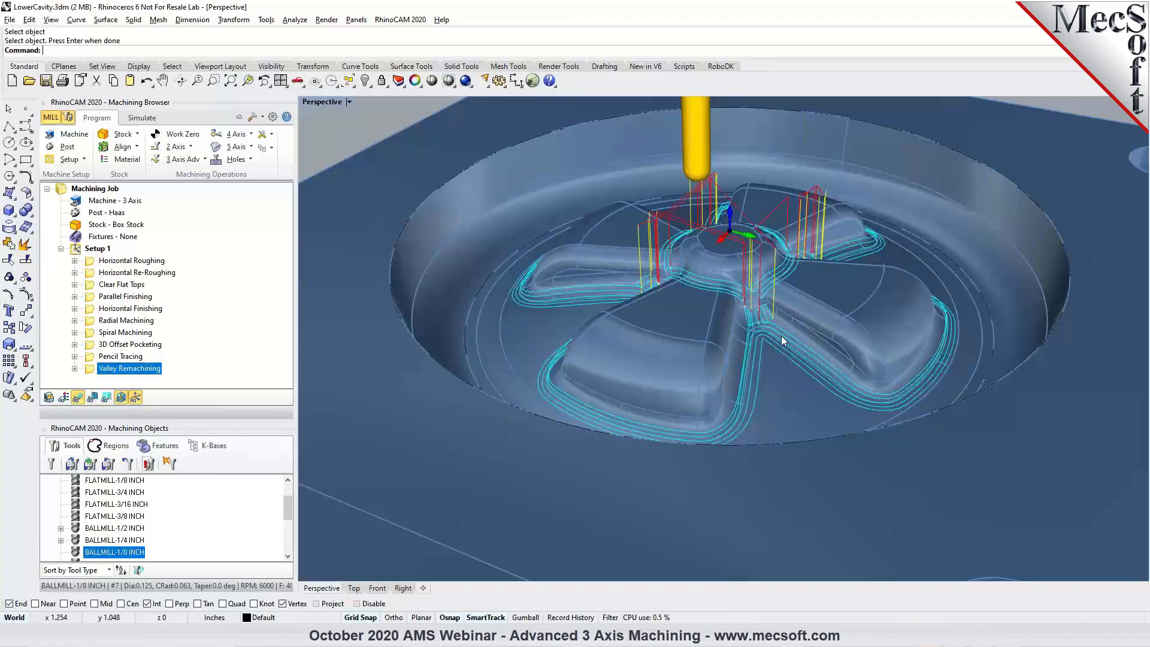
pyautogui.click(205, 159)
pyautogui.click(256, 290)
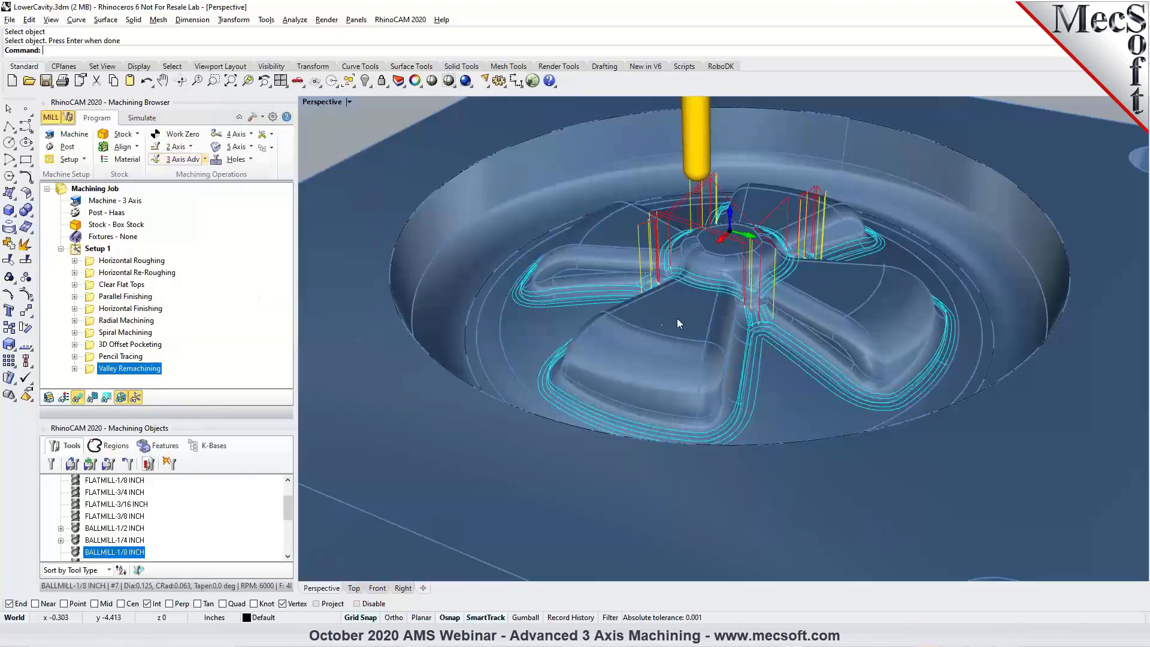
pyautogui.click(150, 383)
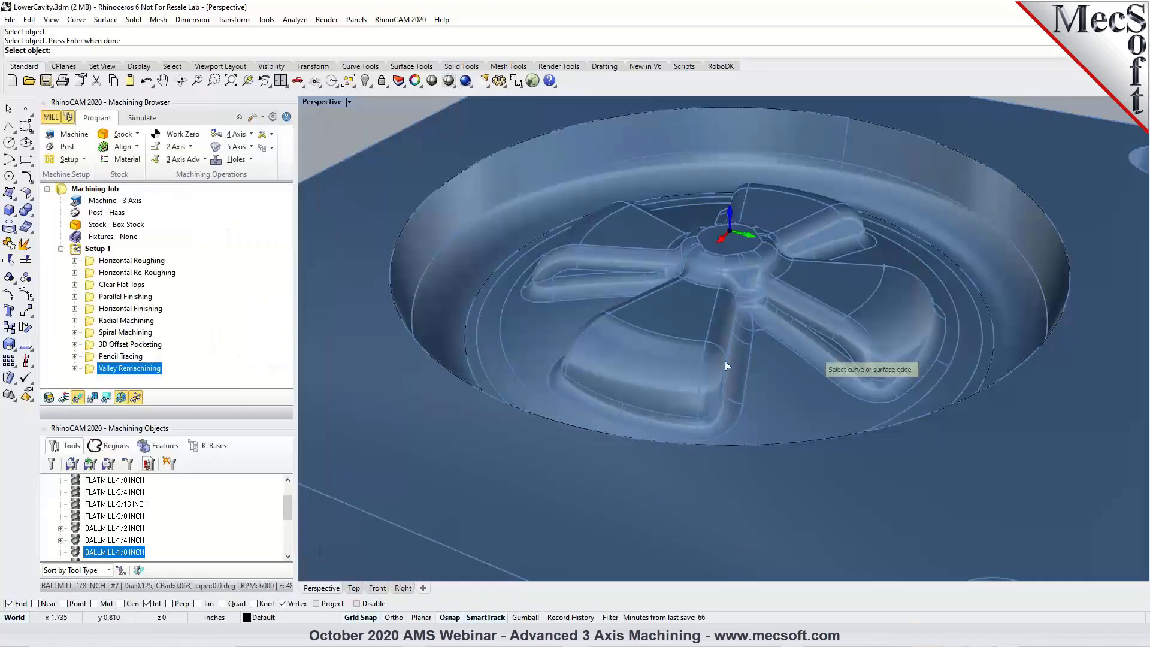
pyautogui.click(742, 415)
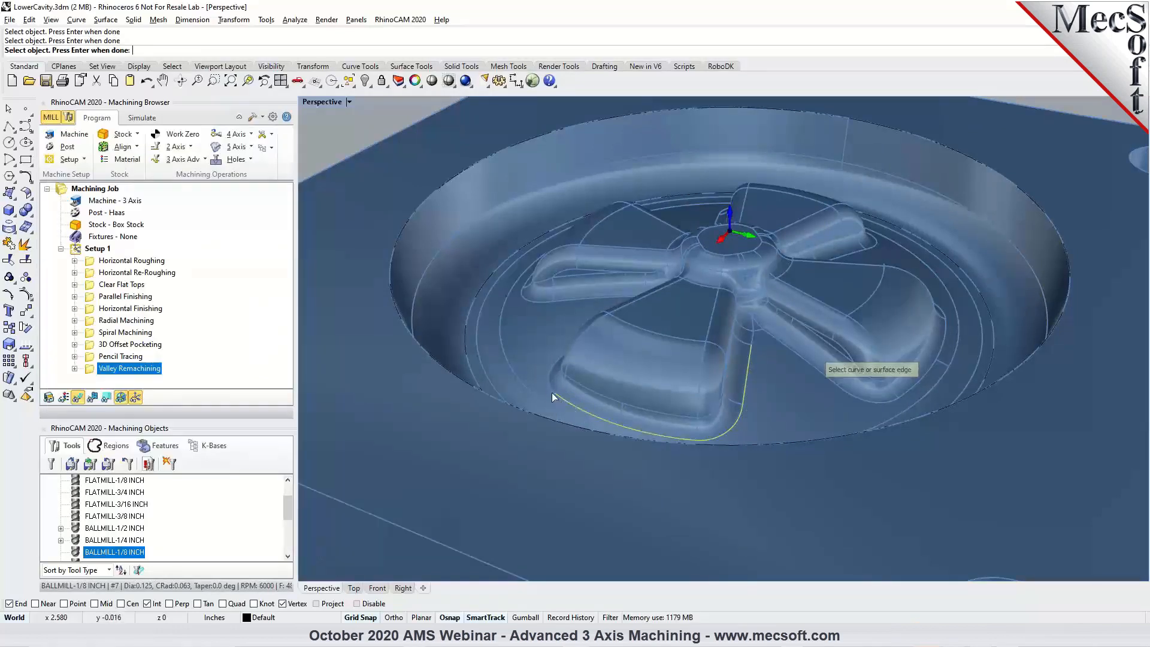
pyautogui.moveTo(547, 383); pyautogui.dragTo(580, 412, button='right')
pyautogui.click(566, 416)
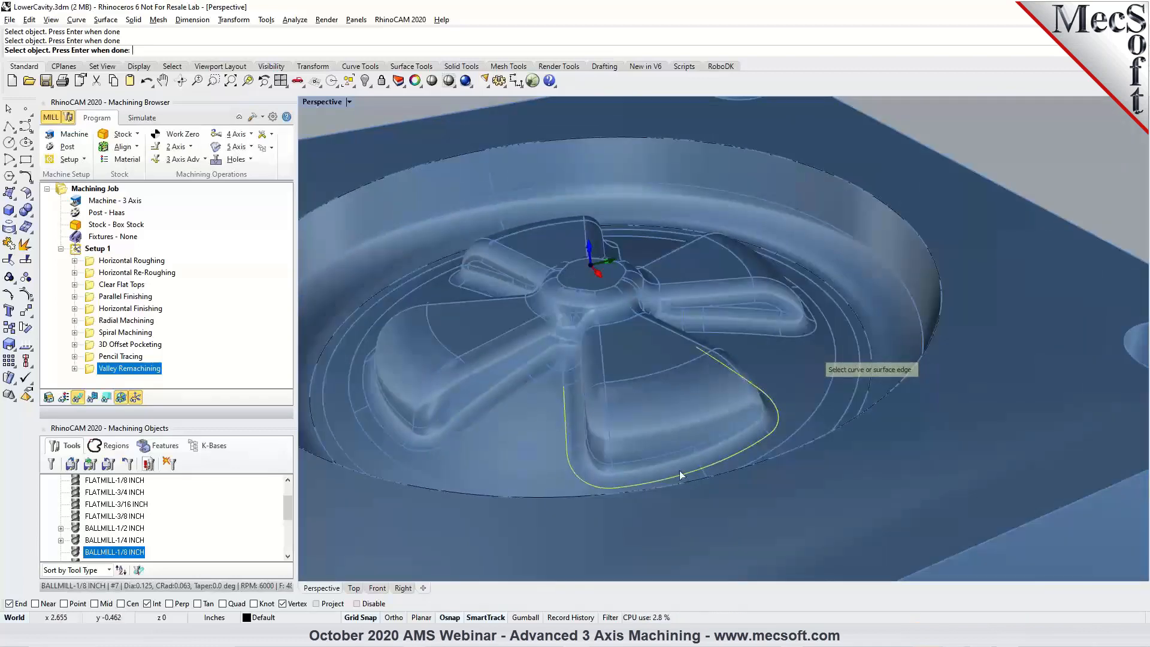
pyautogui.press('Return')
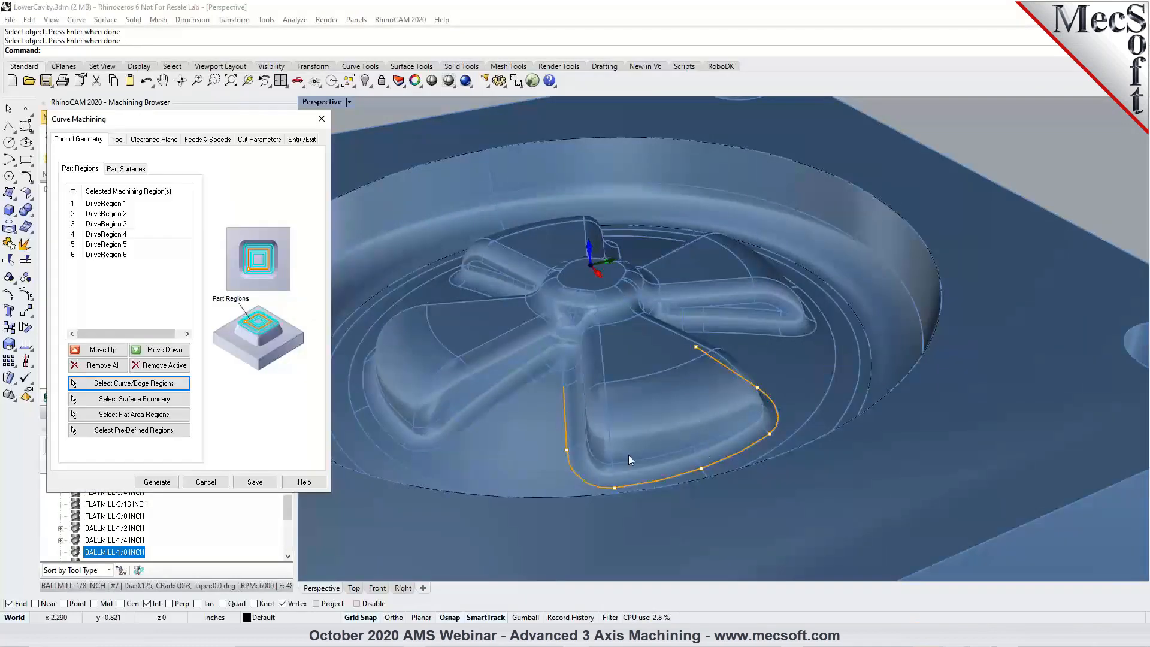
# Check the BALLMILL-1/8 INCH tool and the On cut type, and generate the Curve Machining toolpath.
pyautogui.click(115, 139)
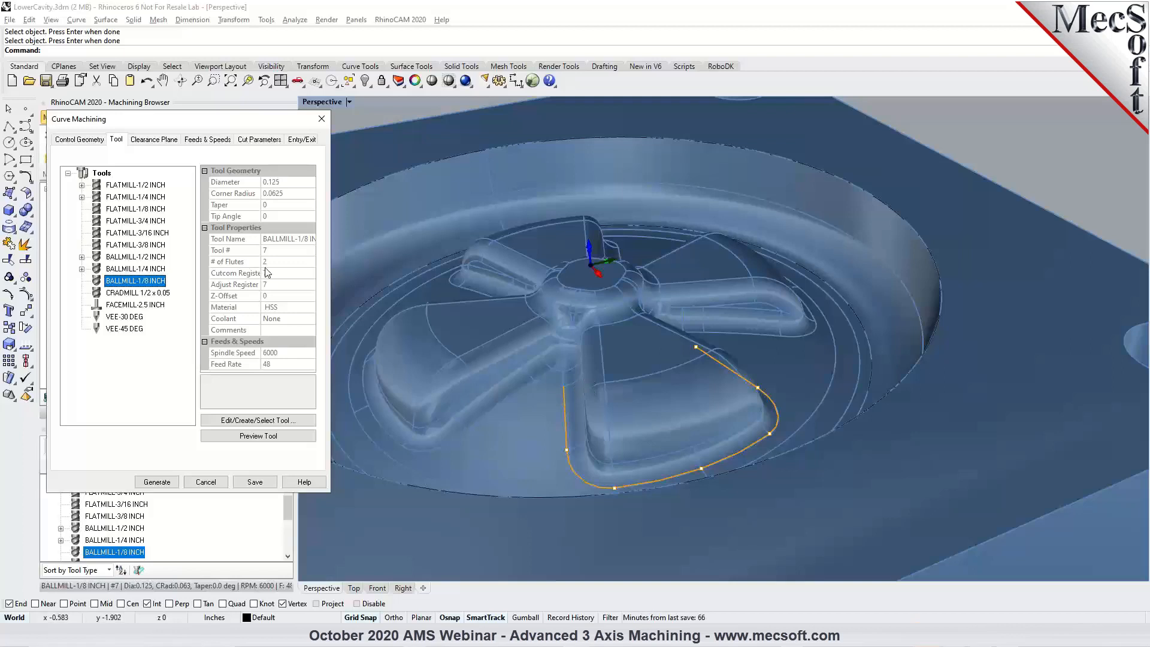
pyautogui.click(253, 141)
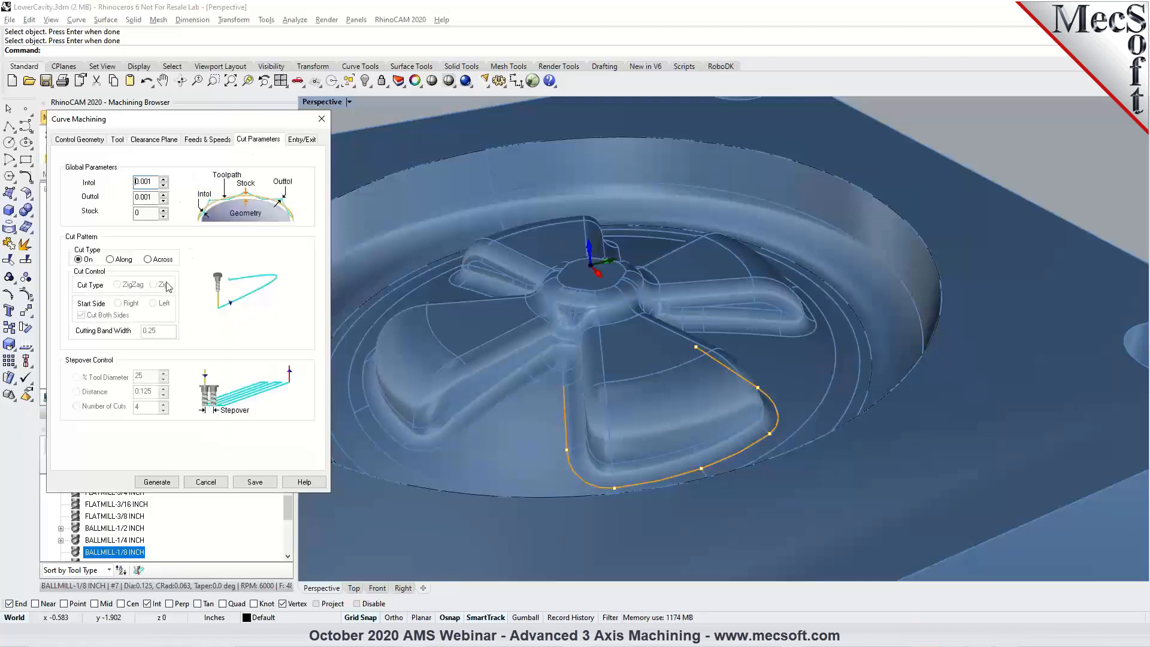
pyautogui.click(157, 481)
pyautogui.moveTo(755, 318); pyautogui.dragTo(764, 359, button='right')
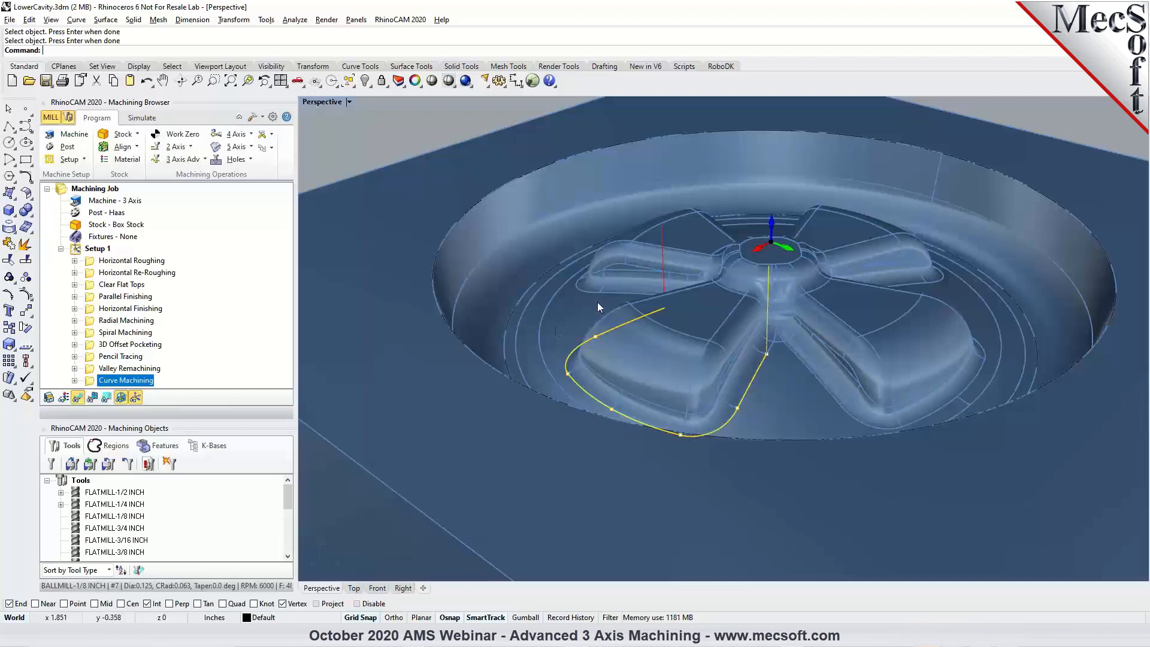
# Simulate the Curve Machining operation, and review its toolpath along the spoke's base on the part model.
pyautogui.click(142, 118)
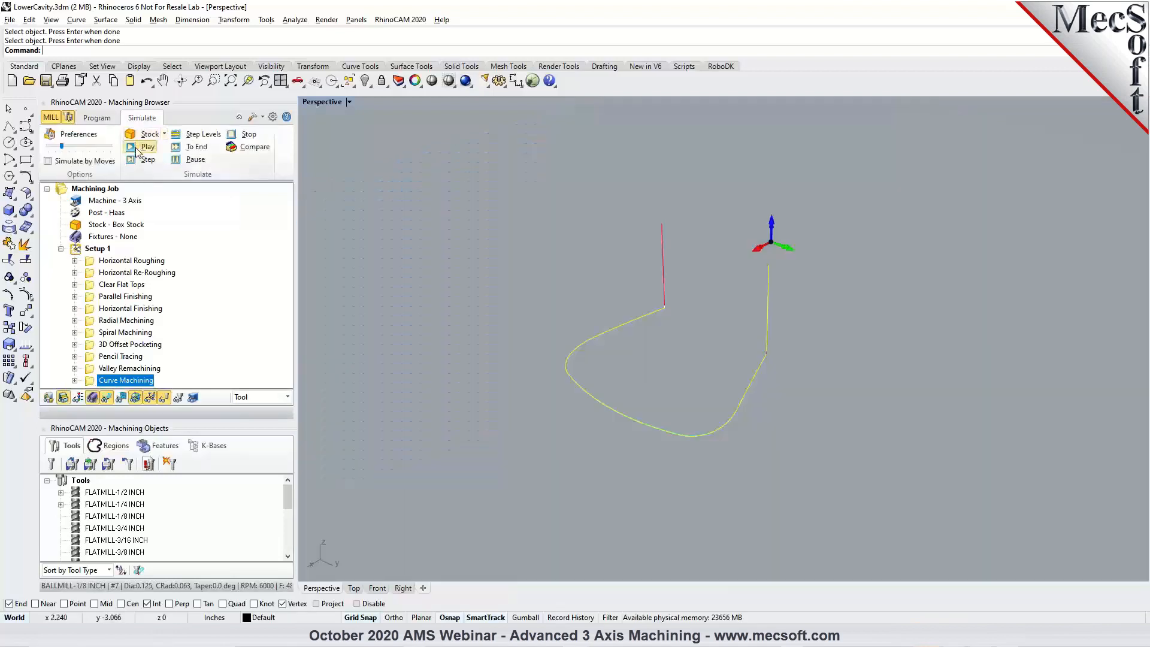
pyautogui.click(136, 150)
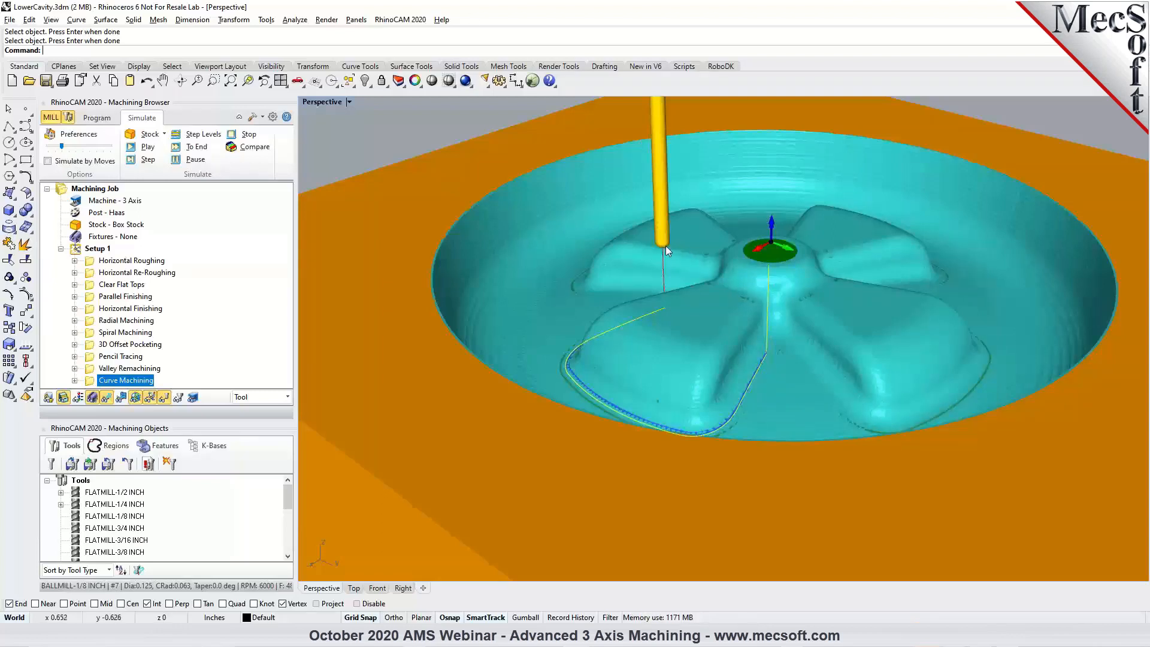
pyautogui.click(100, 118)
pyautogui.moveTo(730, 343); pyautogui.dragTo(757, 321, button='right')
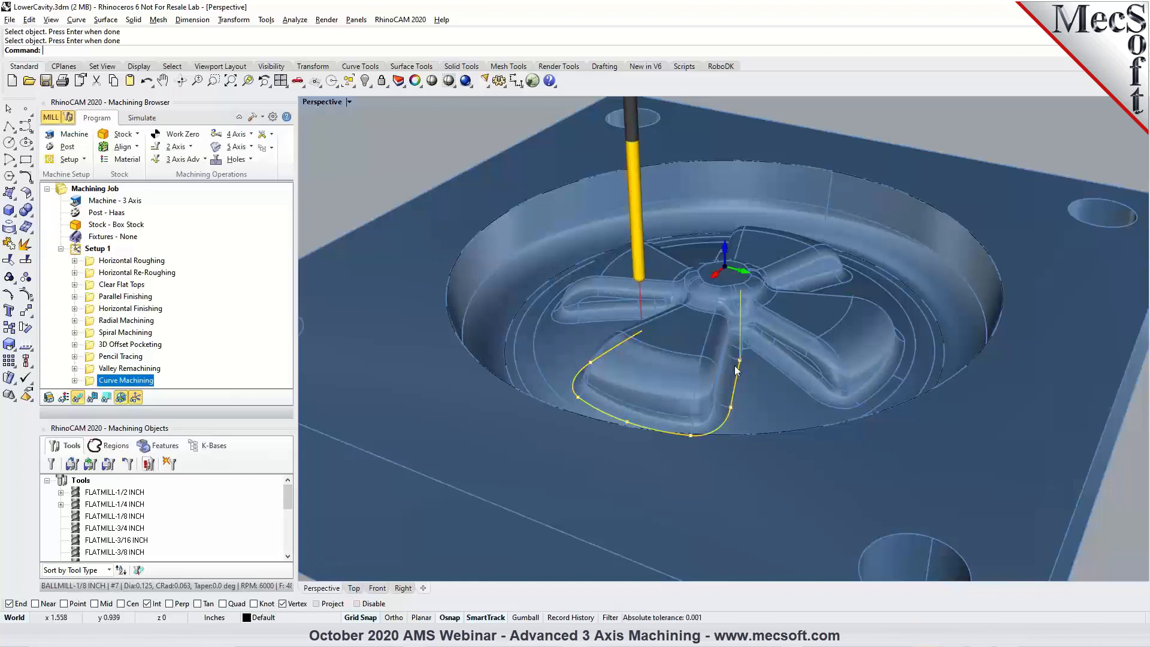
pyautogui.scroll(2, 741, 364)
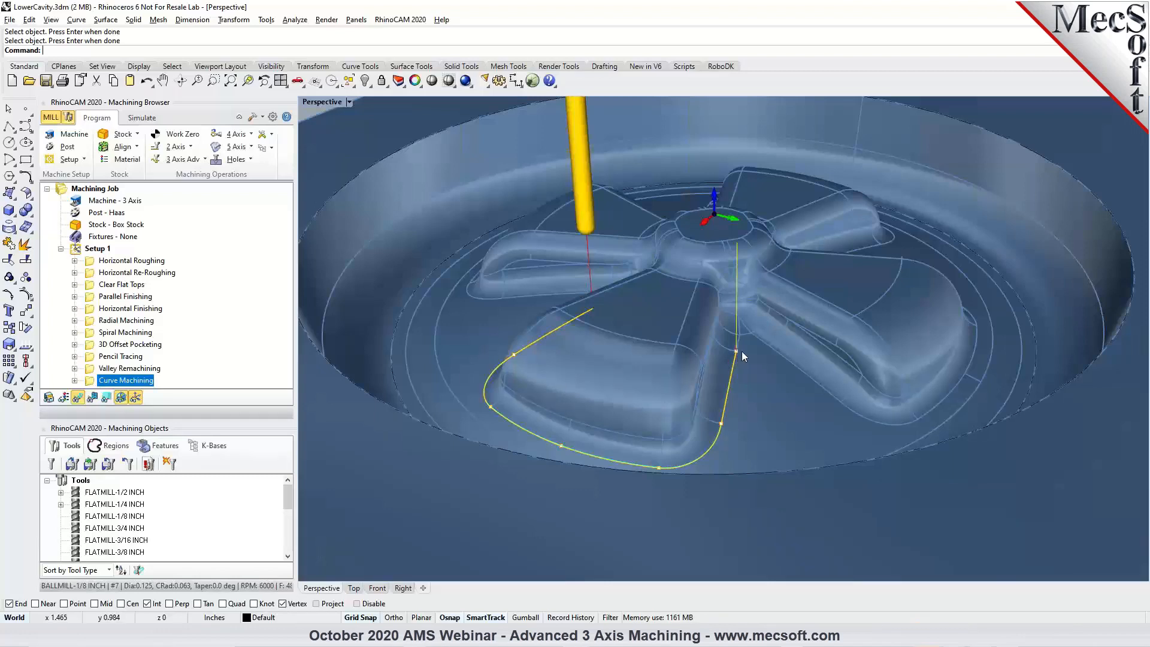
pyautogui.scroll(-2, 685, 321)
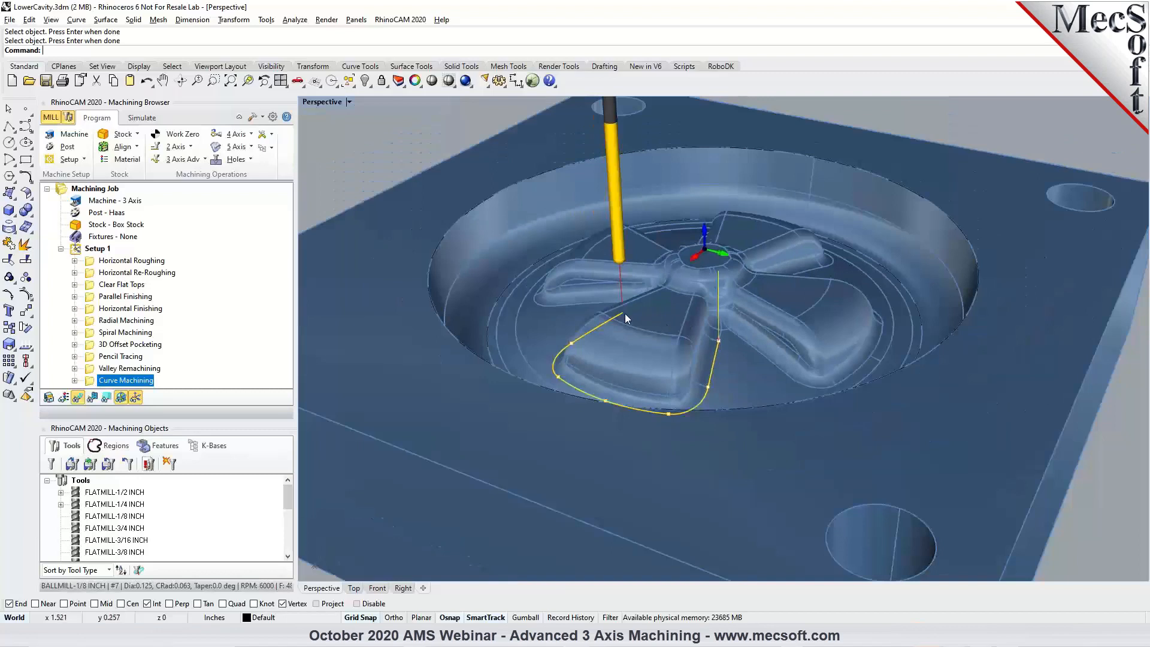
pyautogui.click(181, 159)
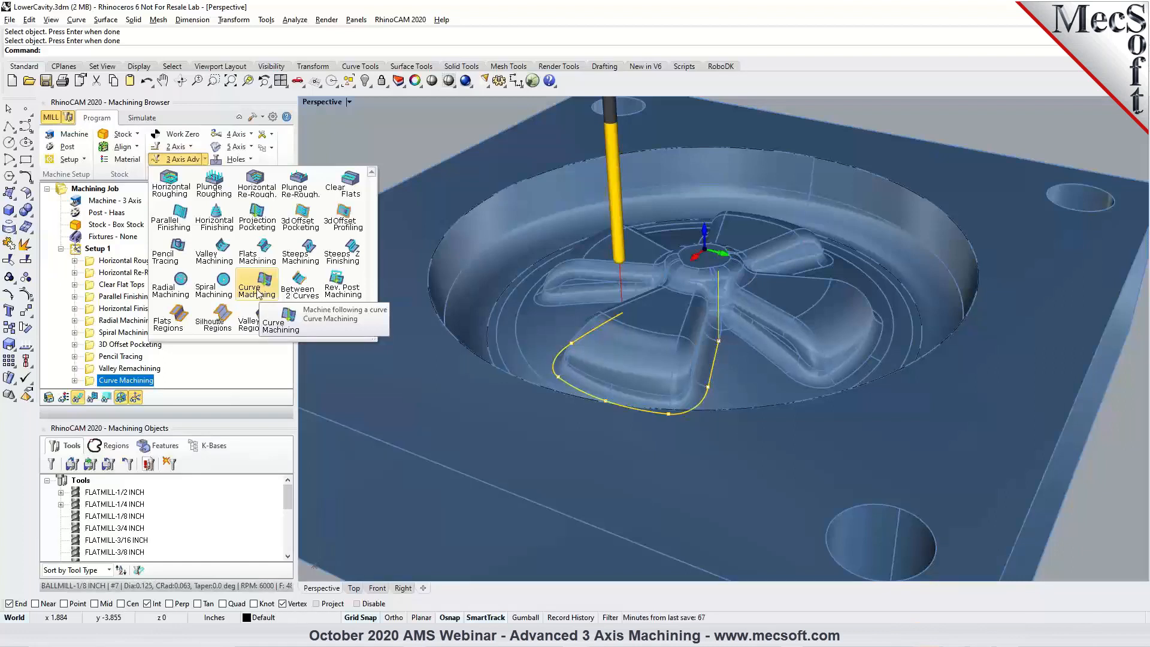
pyautogui.click(204, 159)
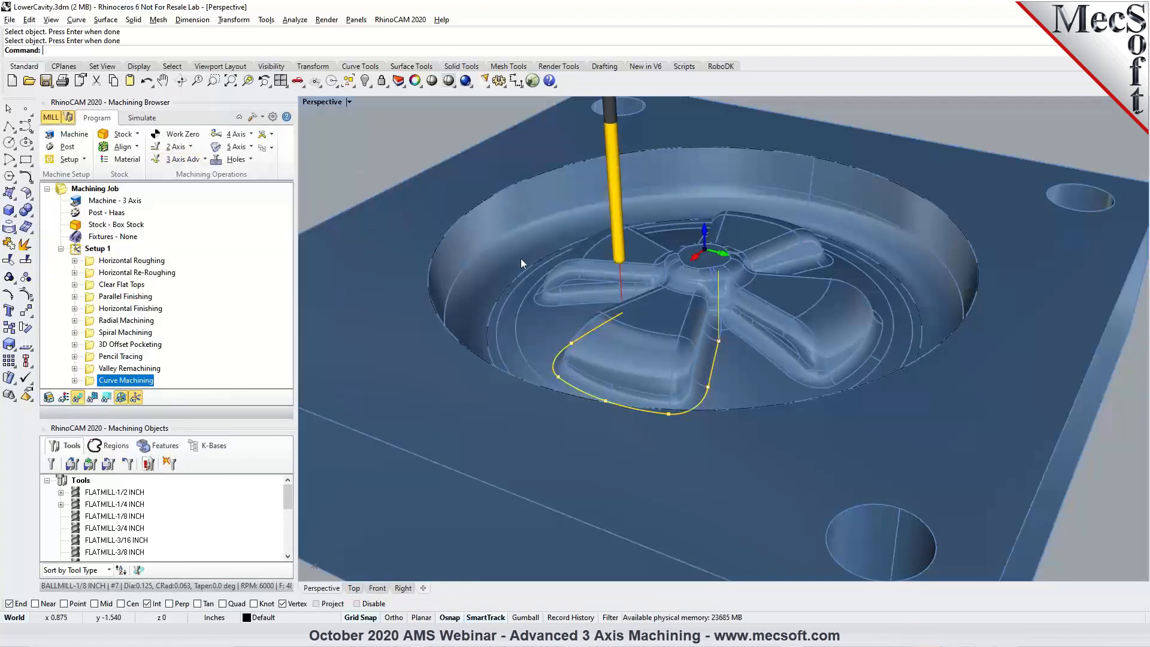
# Regenerate the Curve Machining toolpath with BALLMILL-1/4 INCH and compare it with the drive edges around the spoke.
pyautogui.doubleClick(233, 380)
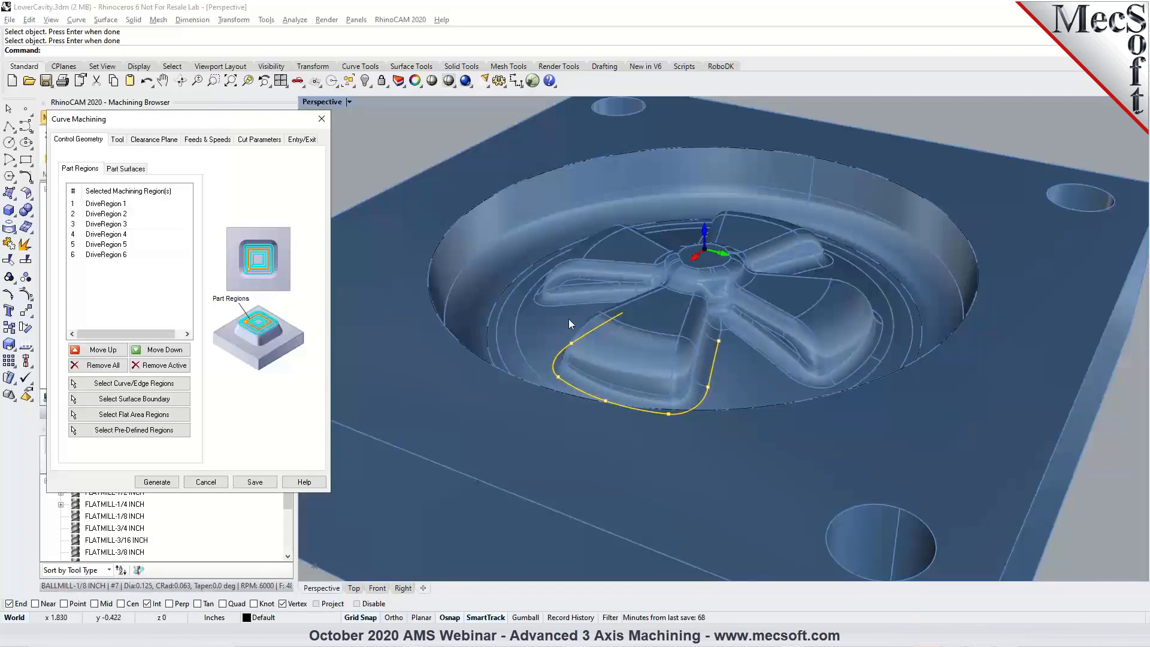
pyautogui.click(118, 141)
pyautogui.click(138, 270)
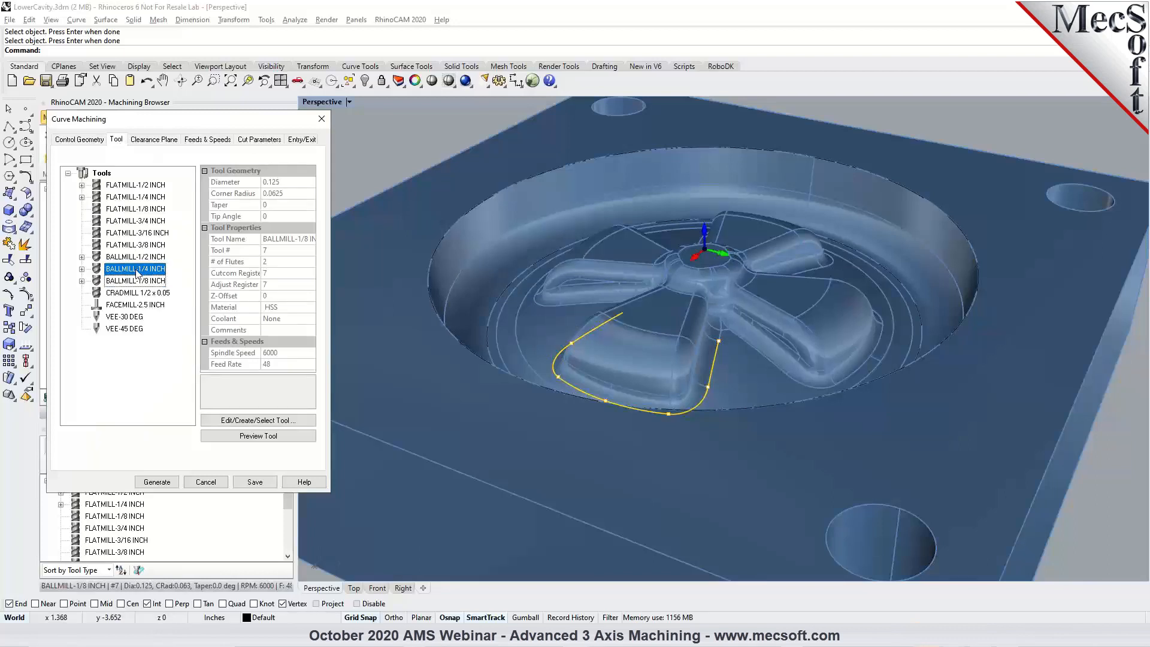
pyautogui.click(157, 482)
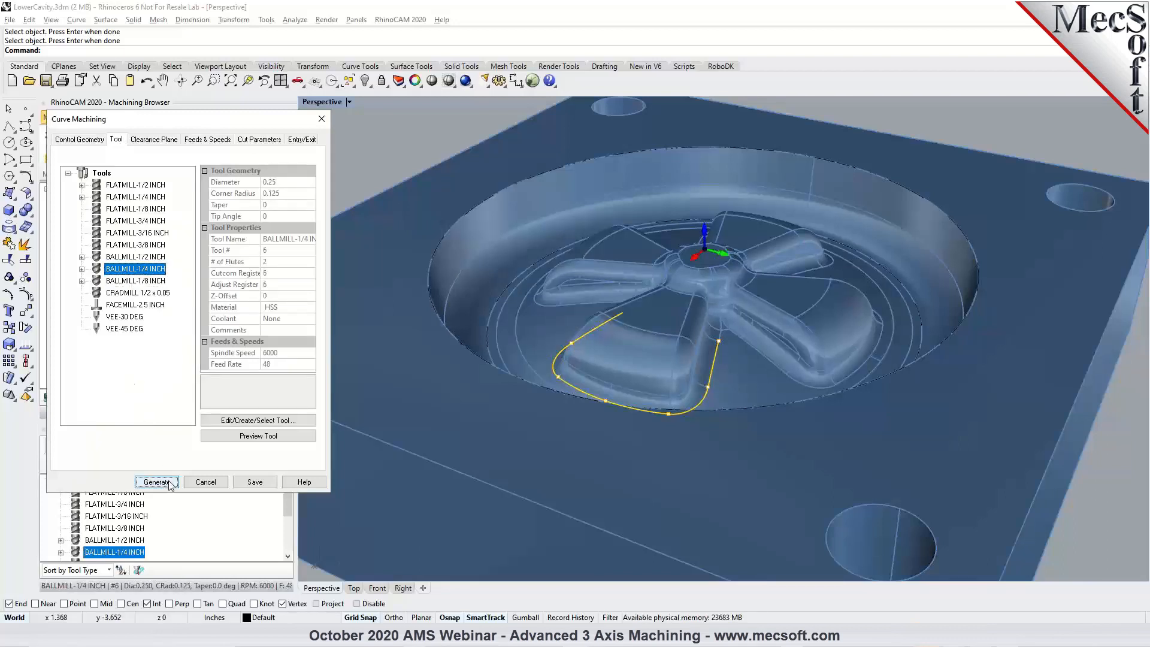
pyautogui.scroll(2, 633, 382)
pyautogui.moveTo(738, 377); pyautogui.dragTo(592, 369, button='right')
pyautogui.scroll(5, 596, 365)
pyautogui.scroll(3, 595, 366)
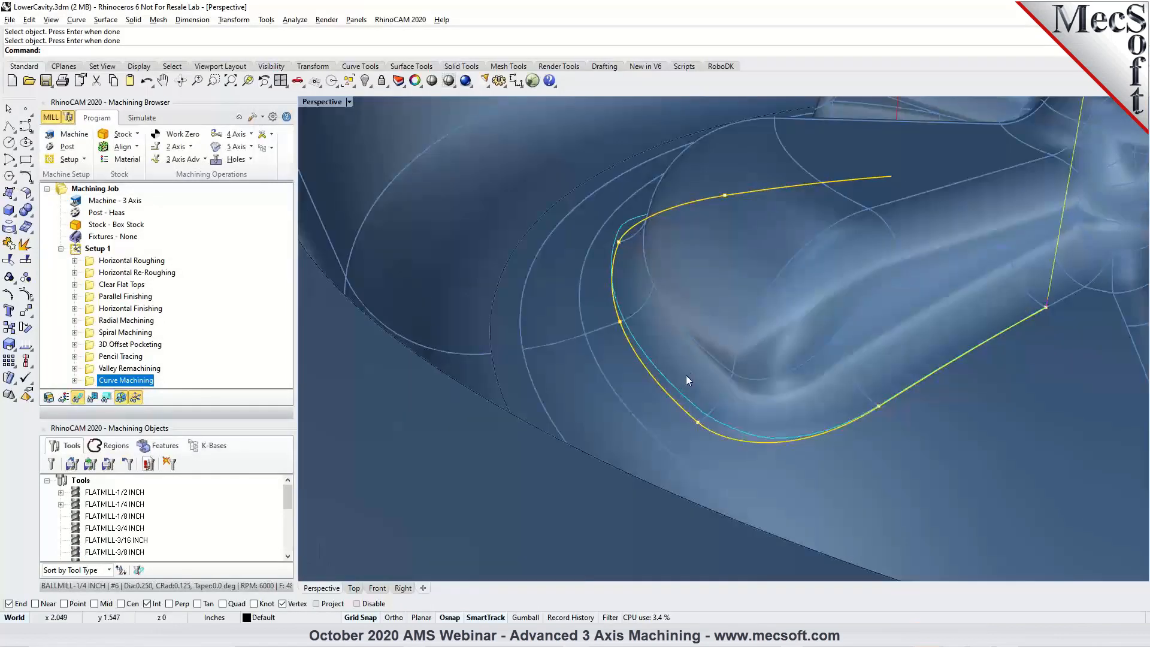
pyautogui.moveTo(668, 384)
pyautogui.mouseDown(button='right')
pyautogui.moveTo(710, 388)
pyautogui.moveTo(678, 290)
pyautogui.moveTo(663, 303)
pyautogui.moveTo(674, 380)
pyautogui.mouseUp(button='right')
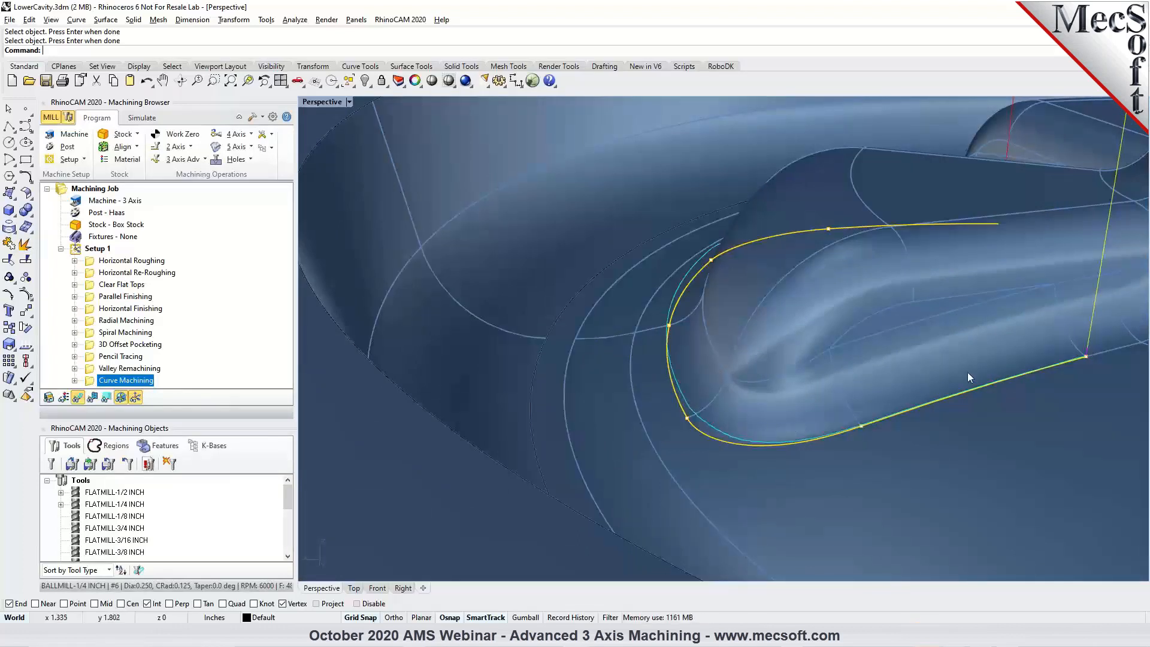
pyautogui.moveTo(696, 331); pyautogui.dragTo(839, 271, button='right')
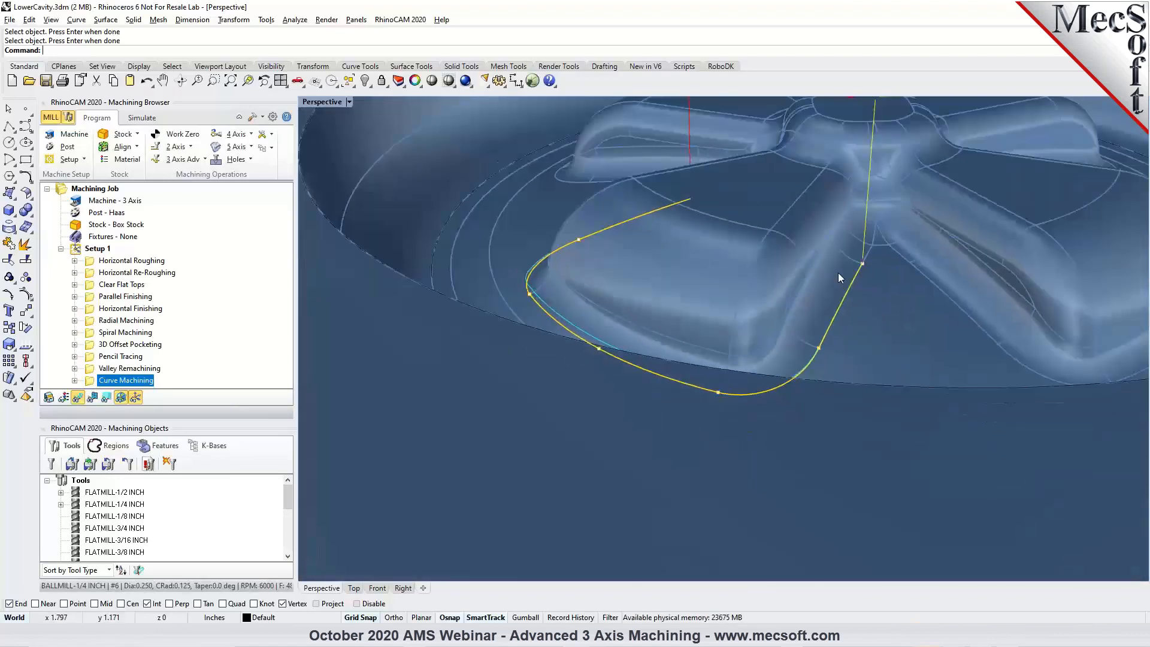
# Switch the Curve Machining tool to BALLMILL-1/8 INCH, set cut type Along with a 0.1 cutting band width, and regenerate the toolpath.
pyautogui.doubleClick(91, 382)
pyautogui.click(117, 140)
pyautogui.click(134, 281)
pyautogui.click(252, 140)
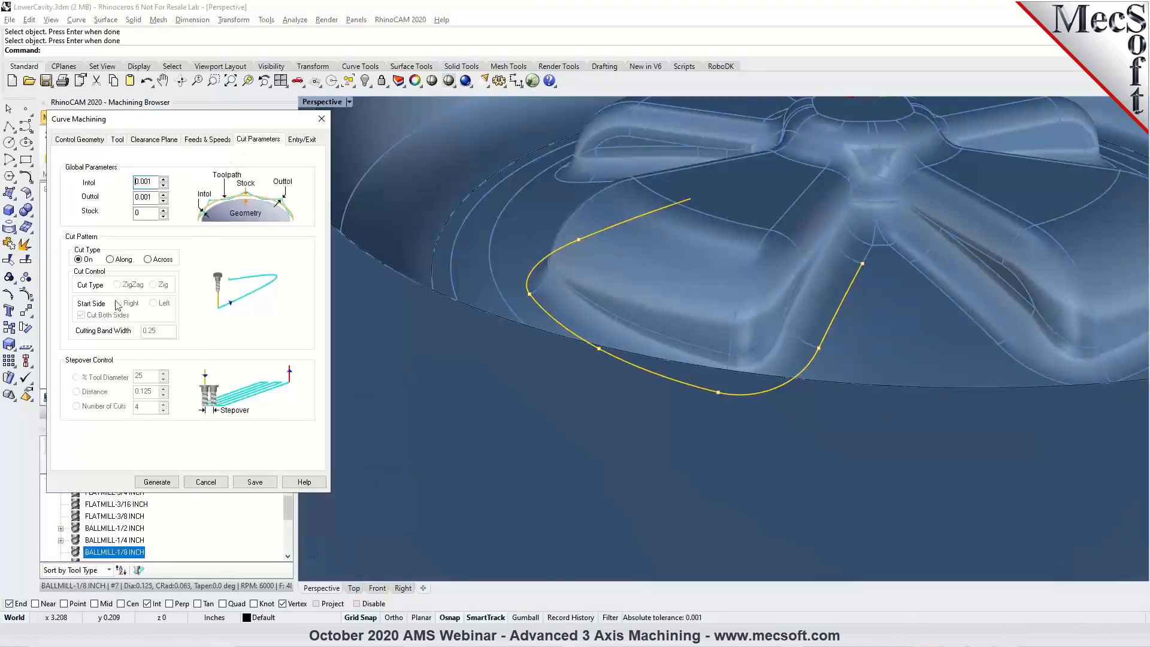
pyautogui.click(112, 260)
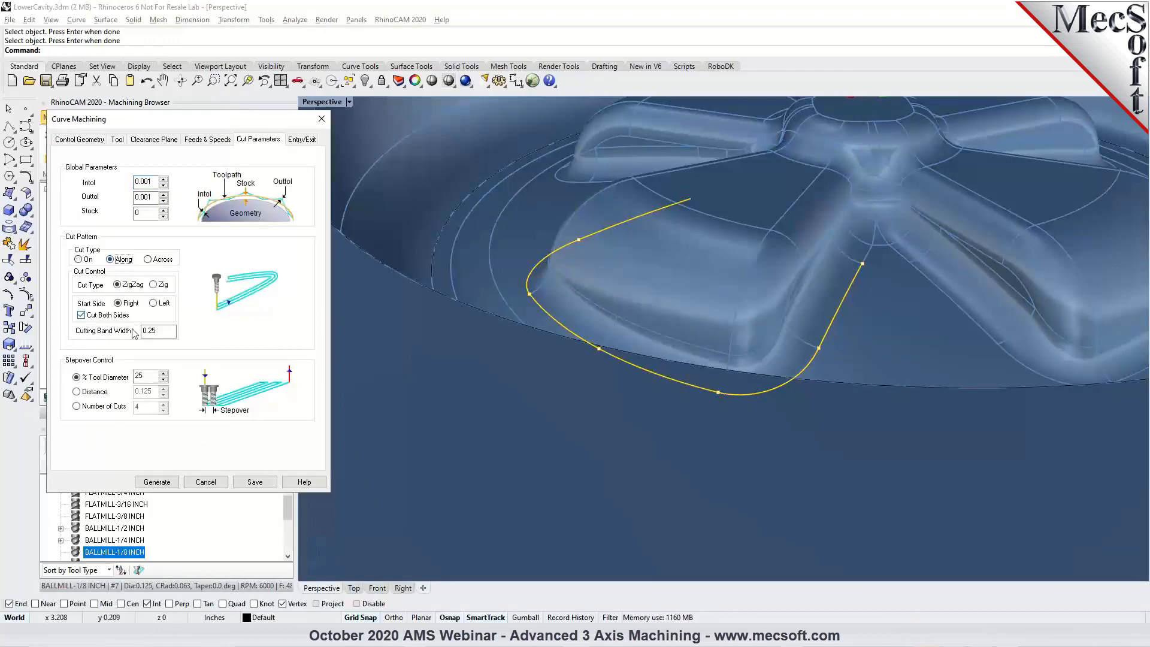
pyautogui.doubleClick(158, 334)
pyautogui.write('1')
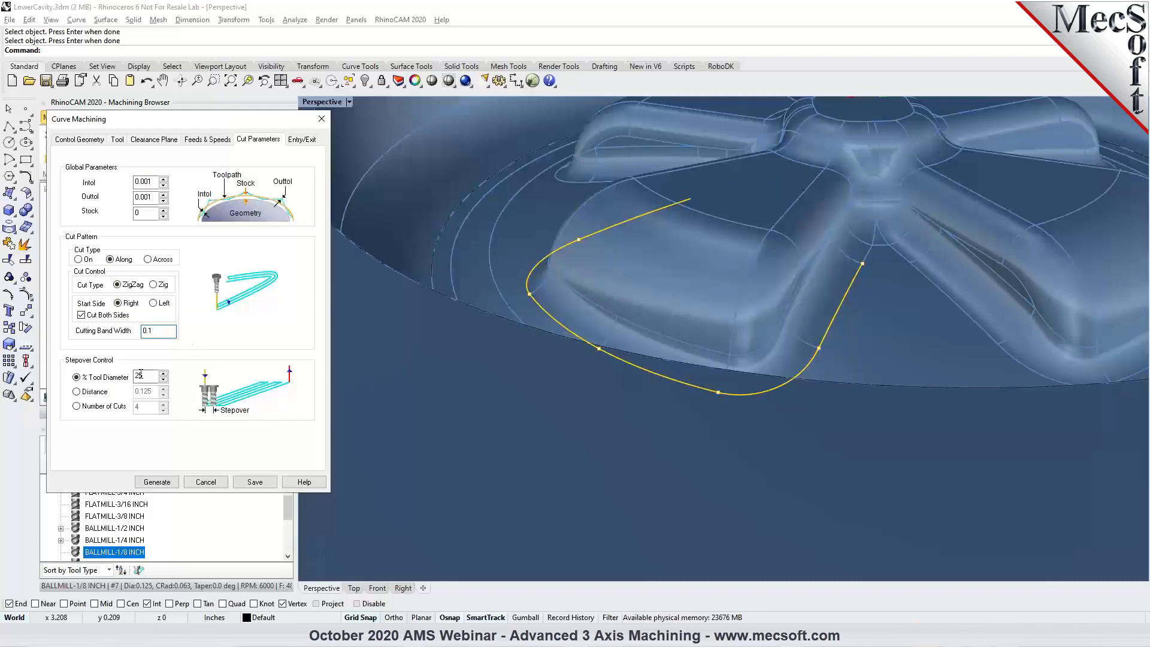
pyautogui.click(157, 482)
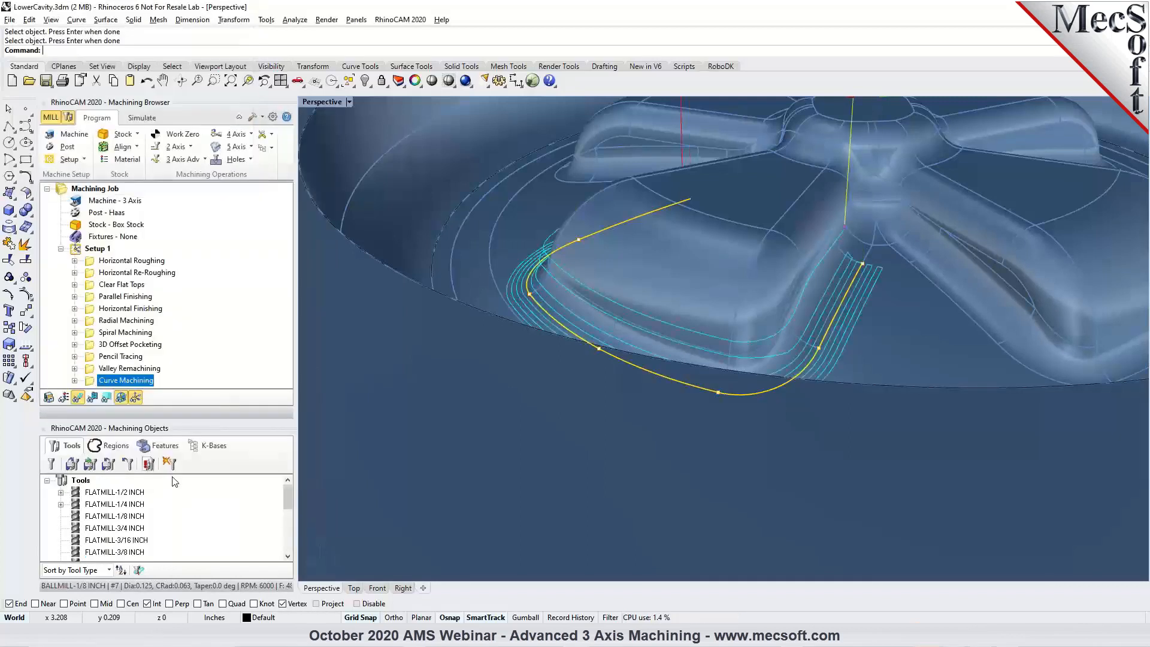
# Set the Curve Machining cutting band width to 0.05 and regenerate the toolpath.
pyautogui.moveTo(817, 292); pyautogui.dragTo(755, 331, button='right')
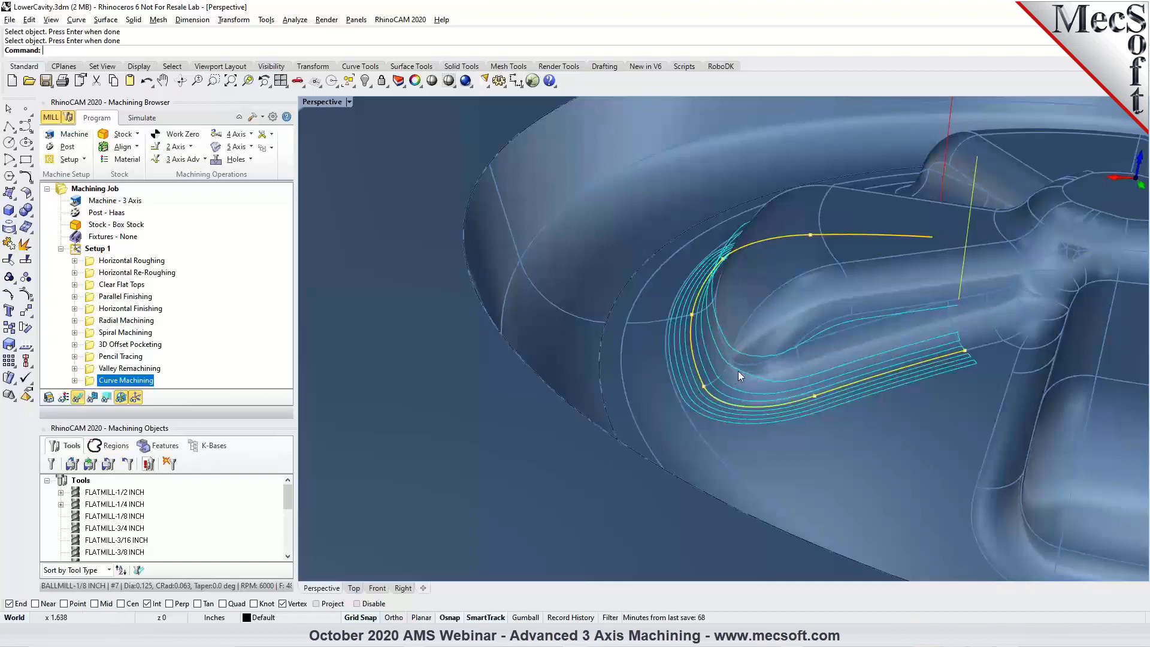
pyautogui.scroll(6, 778, 384)
pyautogui.moveTo(842, 389); pyautogui.dragTo(791, 394, button='right')
pyautogui.scroll(-7, 732, 366)
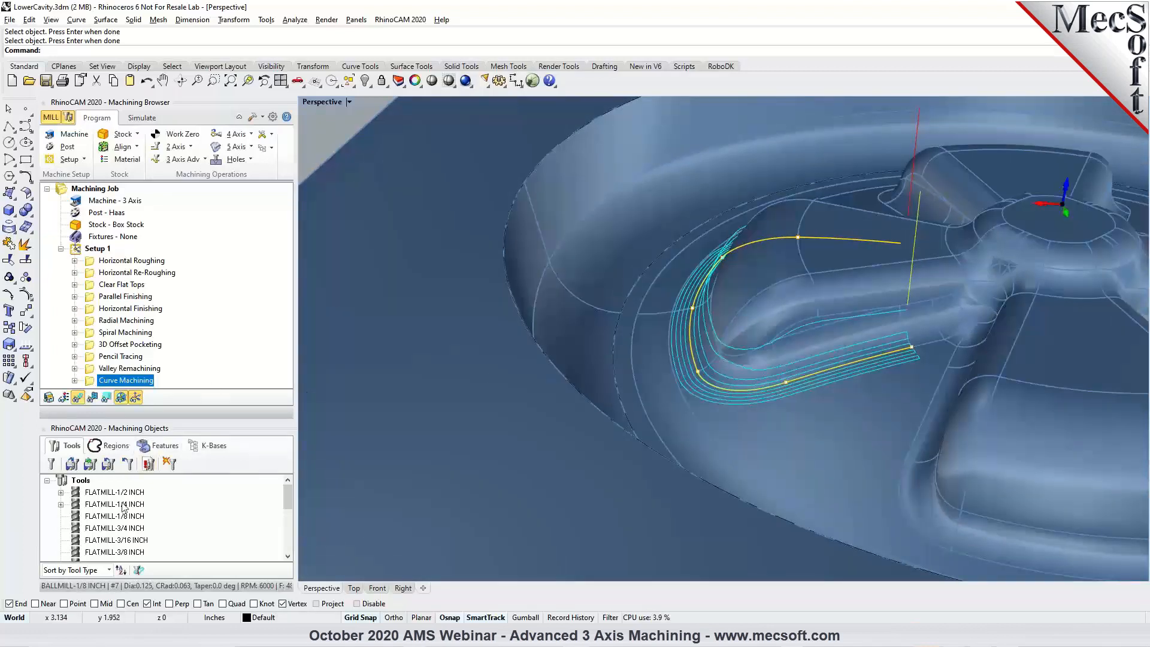
pyautogui.scroll(-3, 133, 486)
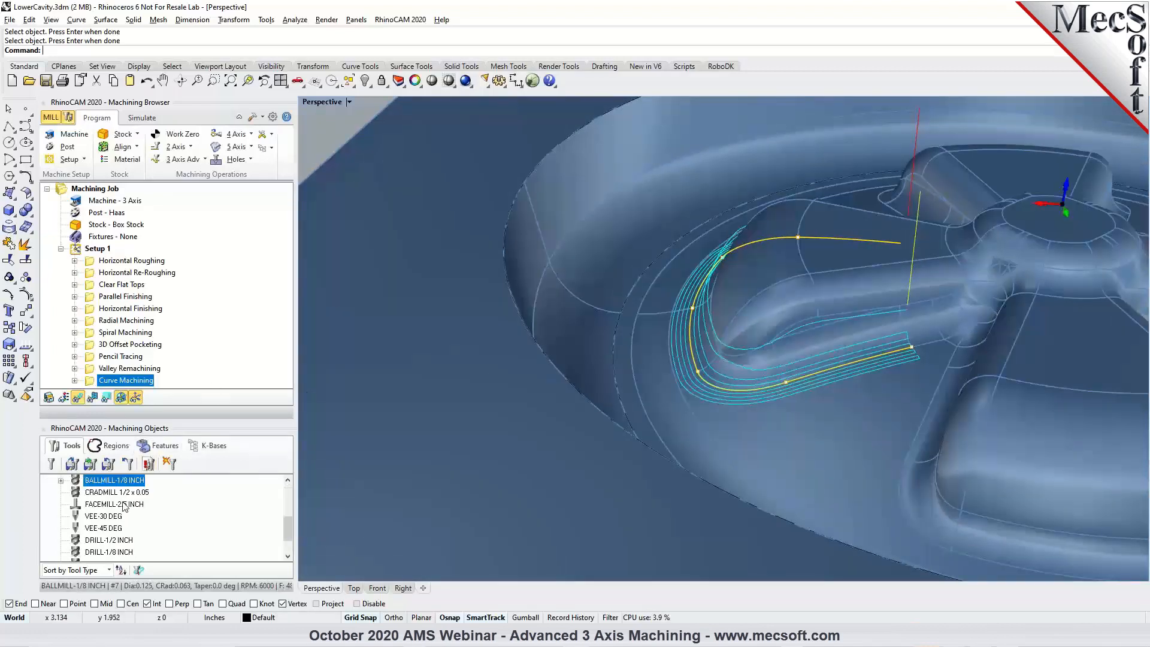
pyautogui.doubleClick(91, 382)
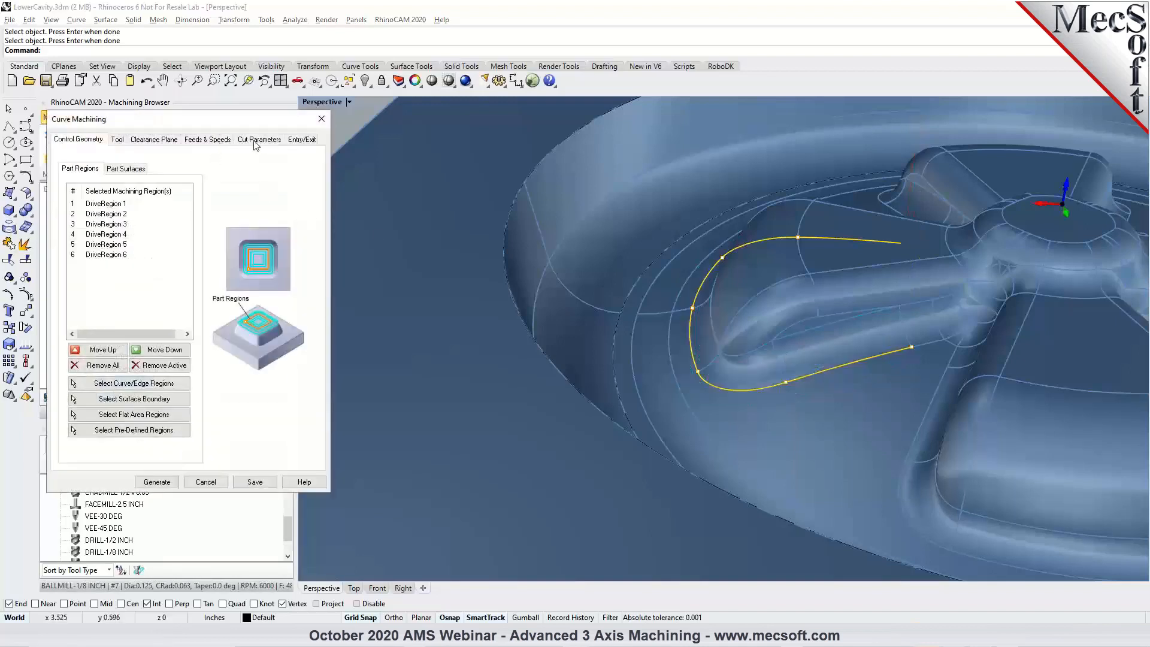
pyautogui.click(255, 140)
pyautogui.click(147, 330)
pyautogui.moveTo(149, 330); pyautogui.dragTo(154, 330)
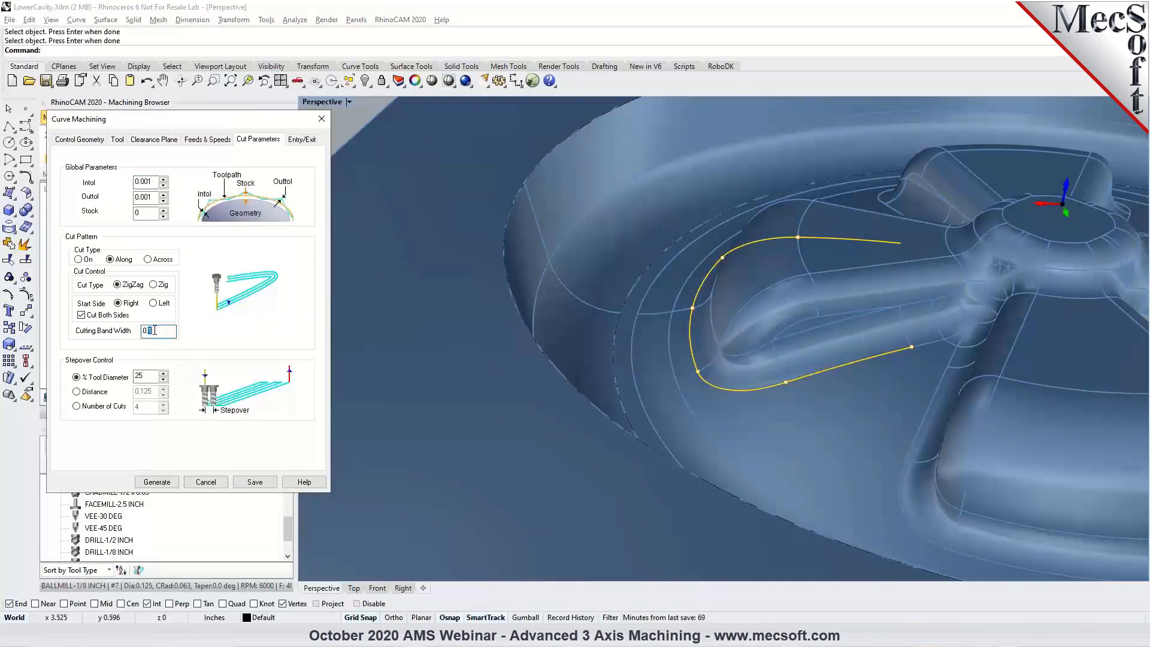
pyautogui.write('05')
pyautogui.click(157, 482)
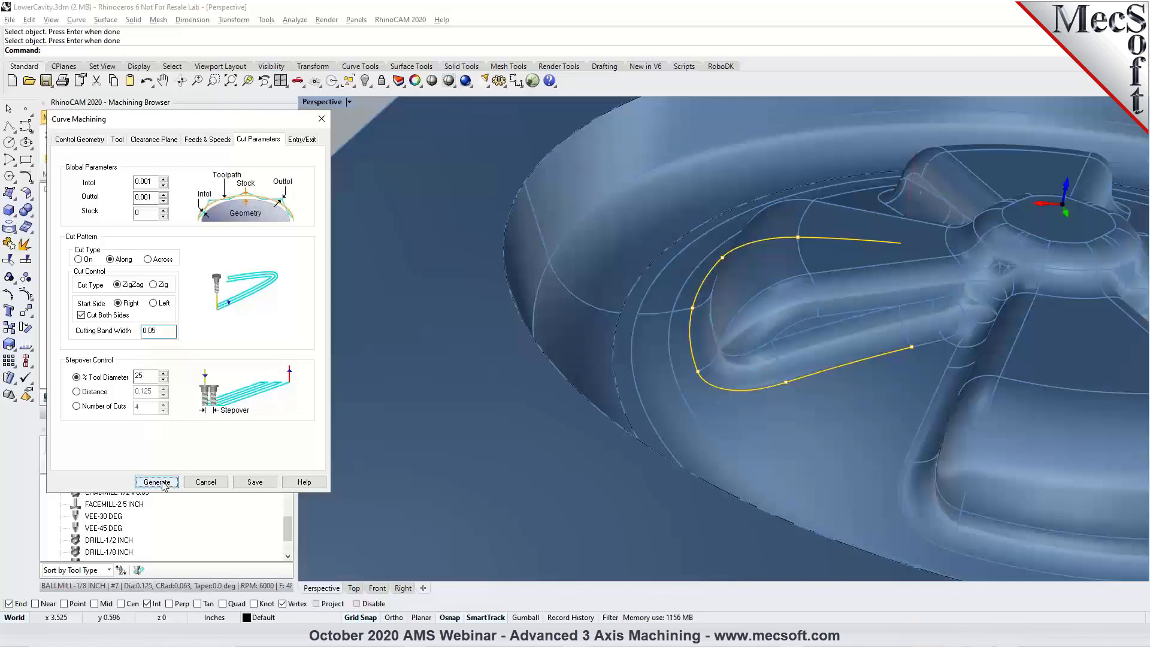
# Examine the narrower Curve Machining passes around the spoke's base from several angles.
pyautogui.scroll(5, 887, 340)
pyautogui.moveTo(883, 358); pyautogui.dragTo(794, 344, button='right')
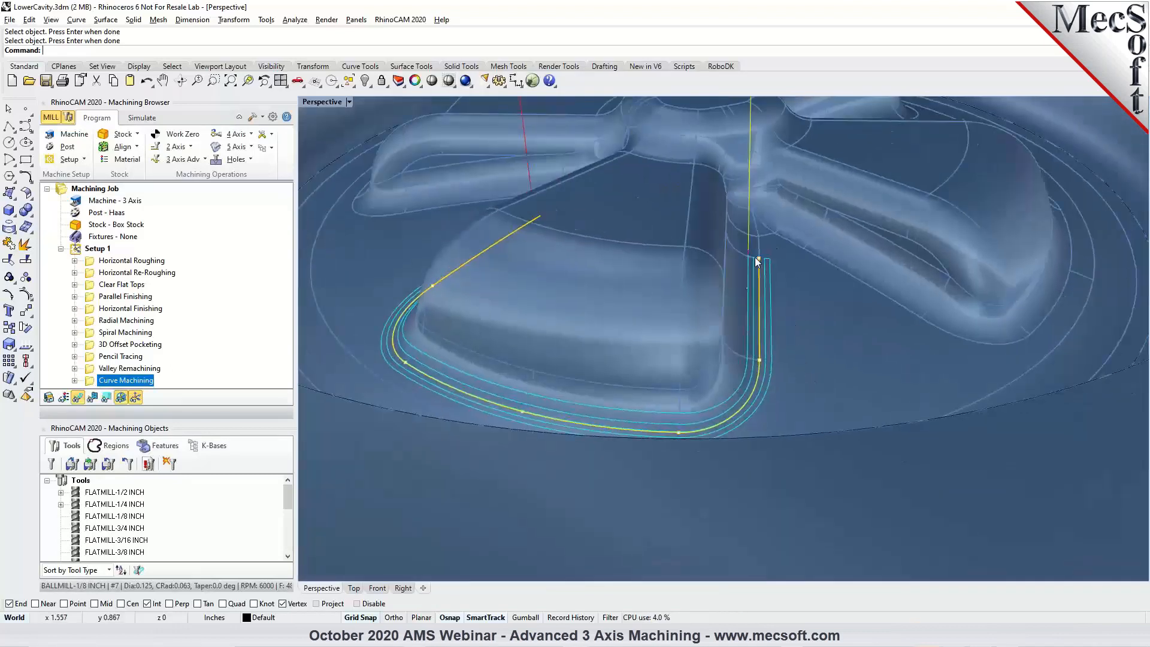
pyautogui.moveTo(661, 264); pyautogui.dragTo(642, 305, button='right')
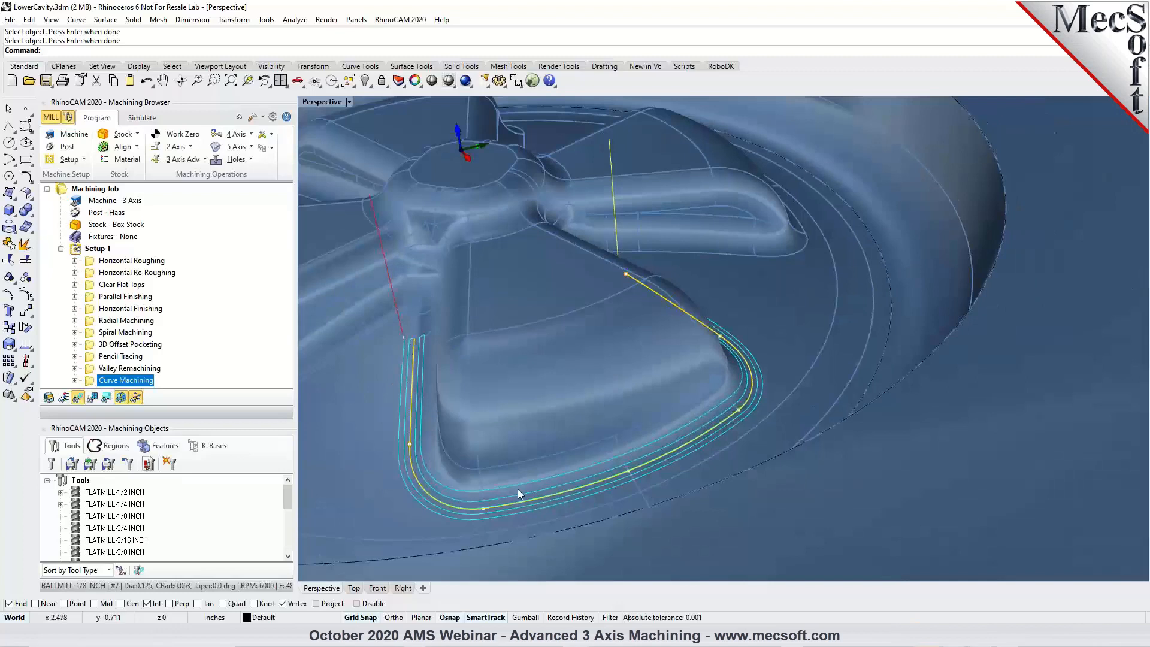
pyautogui.scroll(-4, 665, 303)
pyautogui.moveTo(721, 341); pyautogui.dragTo(587, 339, button='right')
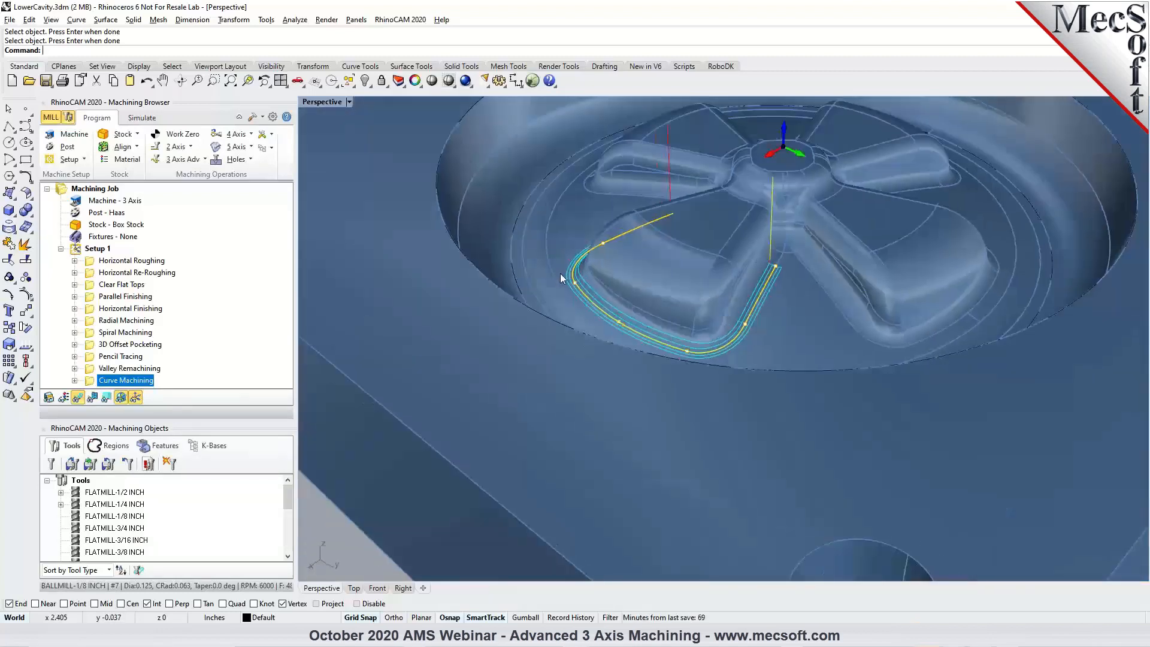
pyautogui.moveTo(548, 257); pyautogui.dragTo(692, 260, button='right')
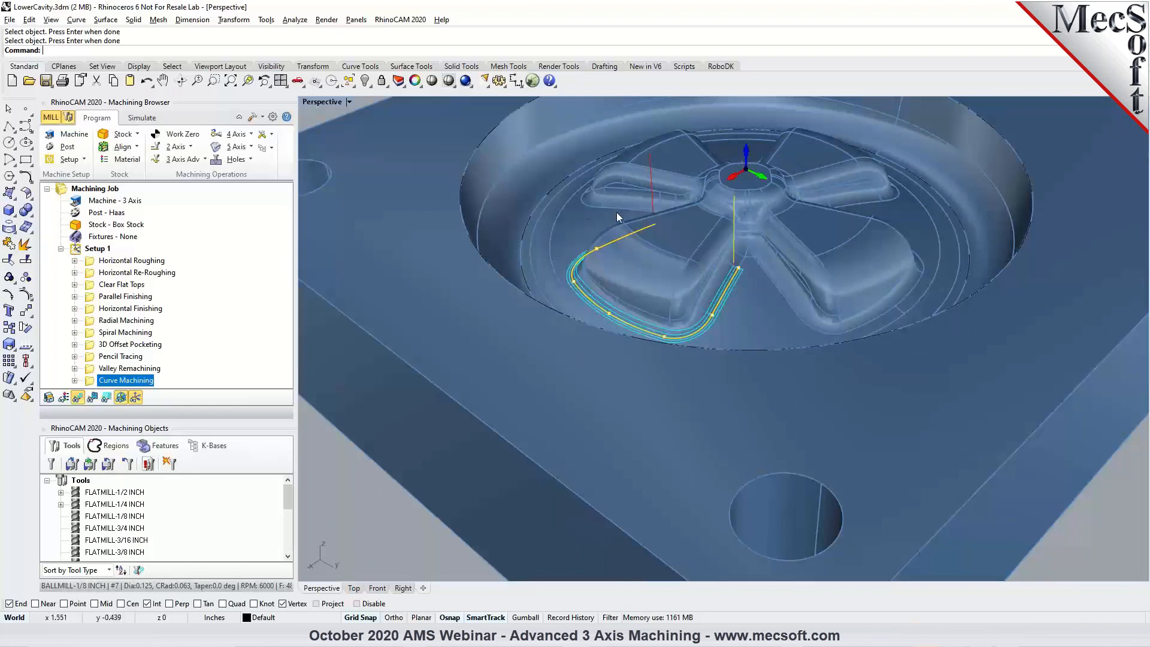
pyautogui.moveTo(719, 310); pyautogui.dragTo(677, 290, button='right')
pyautogui.scroll(-4, 669, 300)
pyautogui.scroll(3, 577, 265)
pyautogui.scroll(-4, 512, 231)
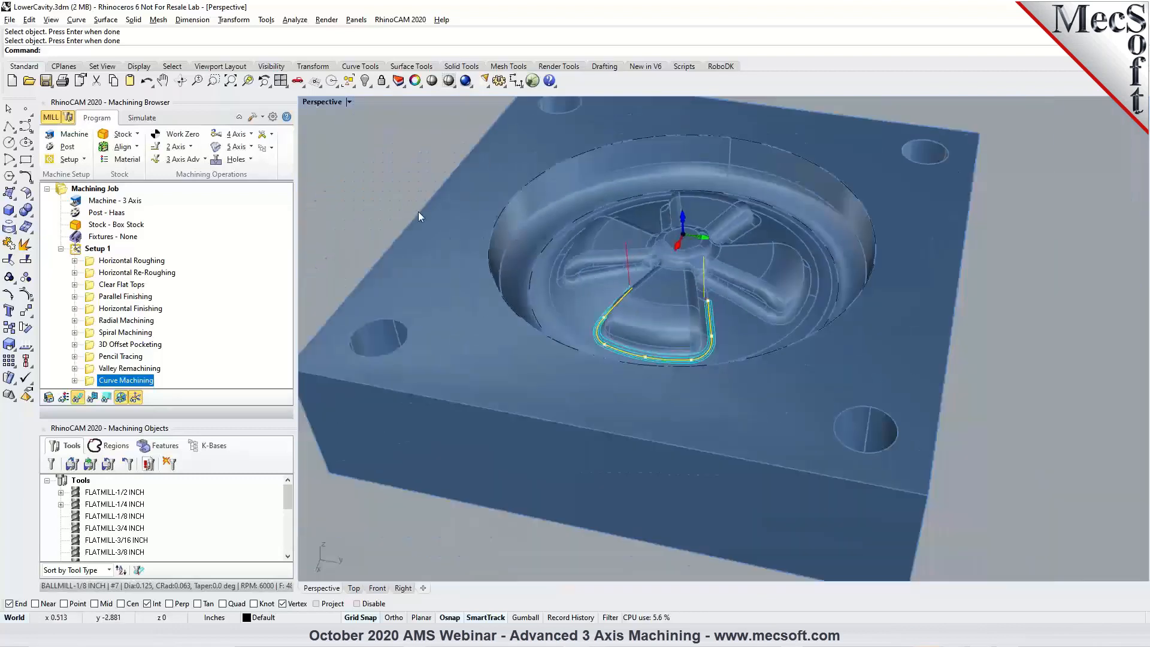
pyautogui.scroll(2, 526, 203)
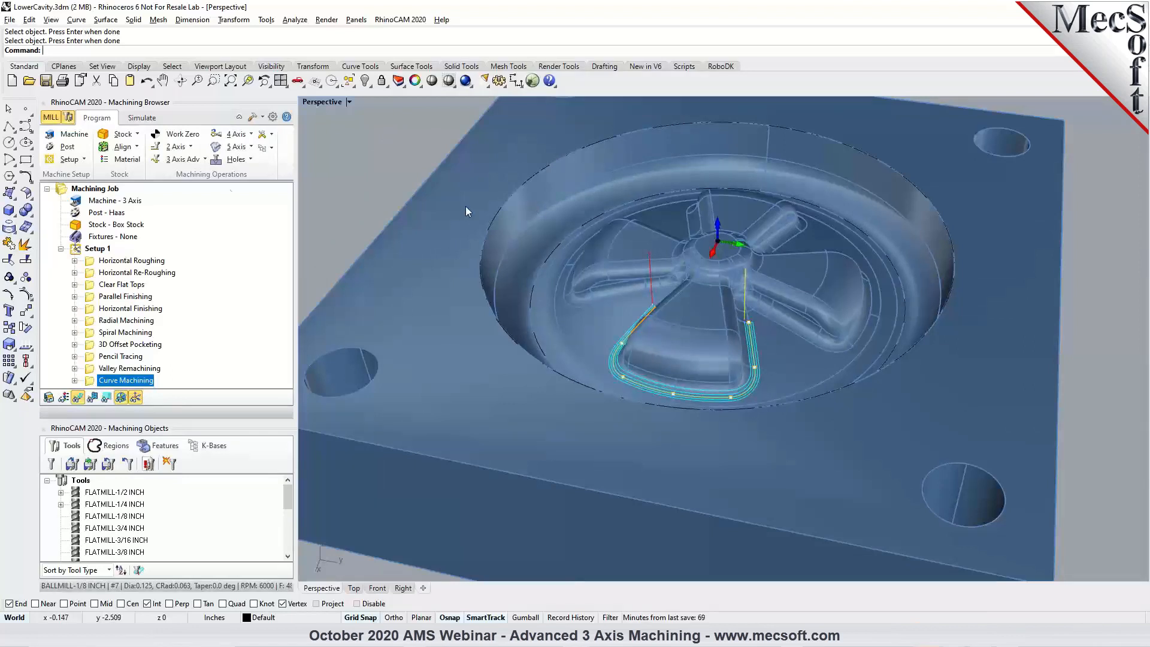
# Add a Between 2 Curves Finishing operation with partial edges of the cavity's upper rim and inner floor boundary as its two drive regions.
pyautogui.click(184, 159)
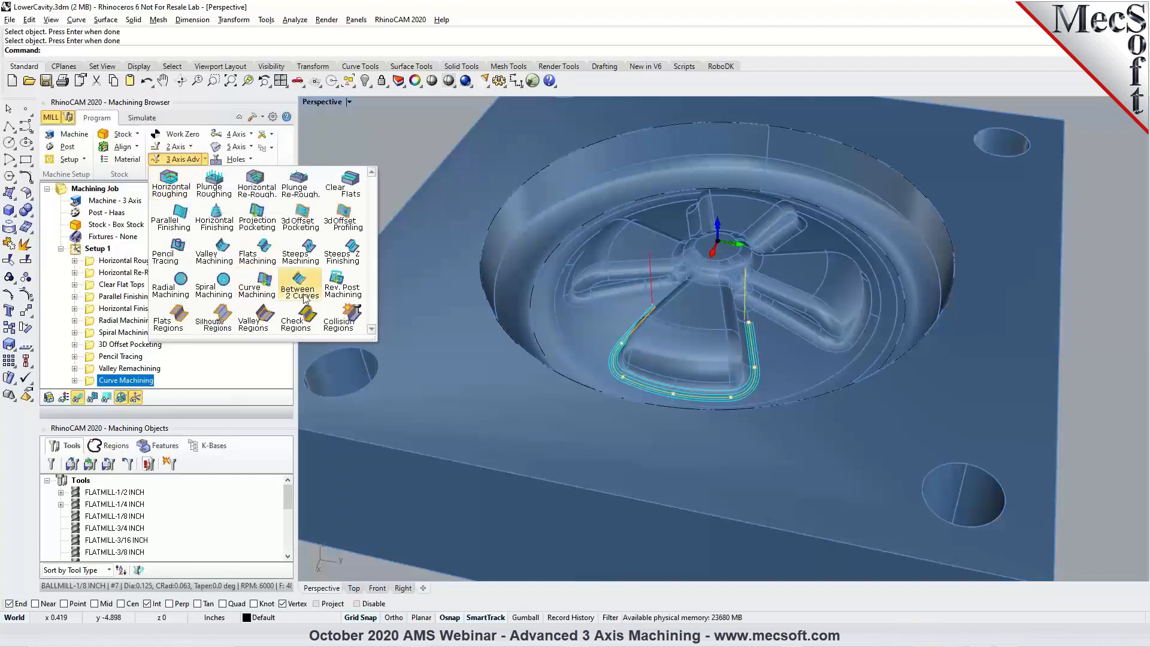
pyautogui.click(305, 291)
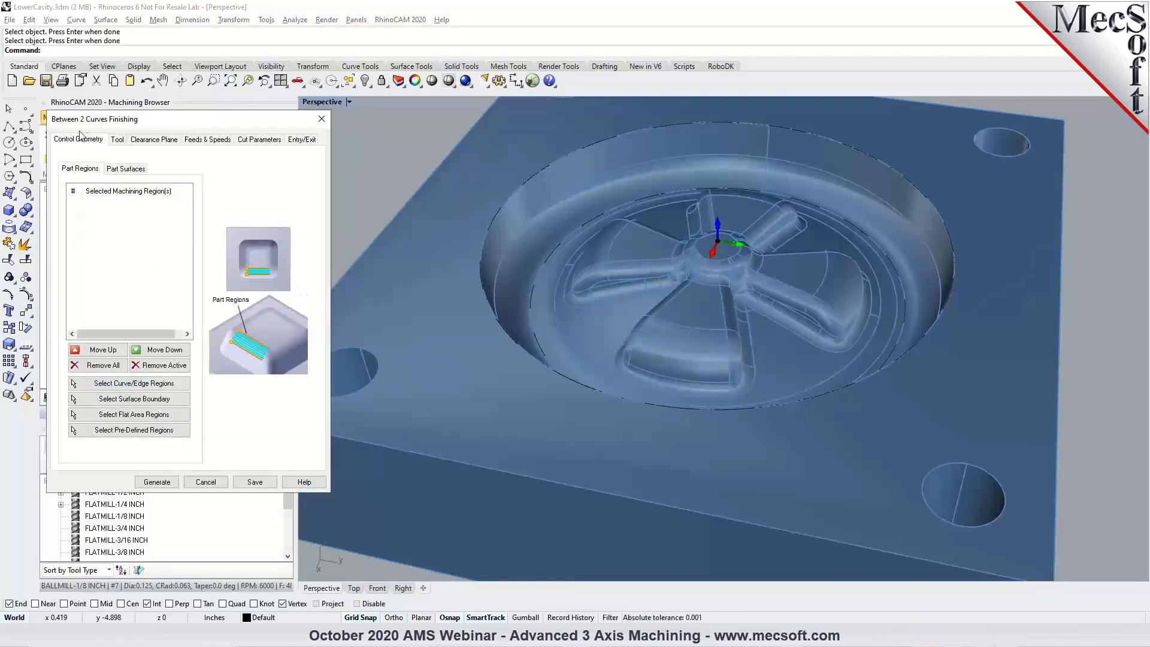
pyautogui.click(126, 383)
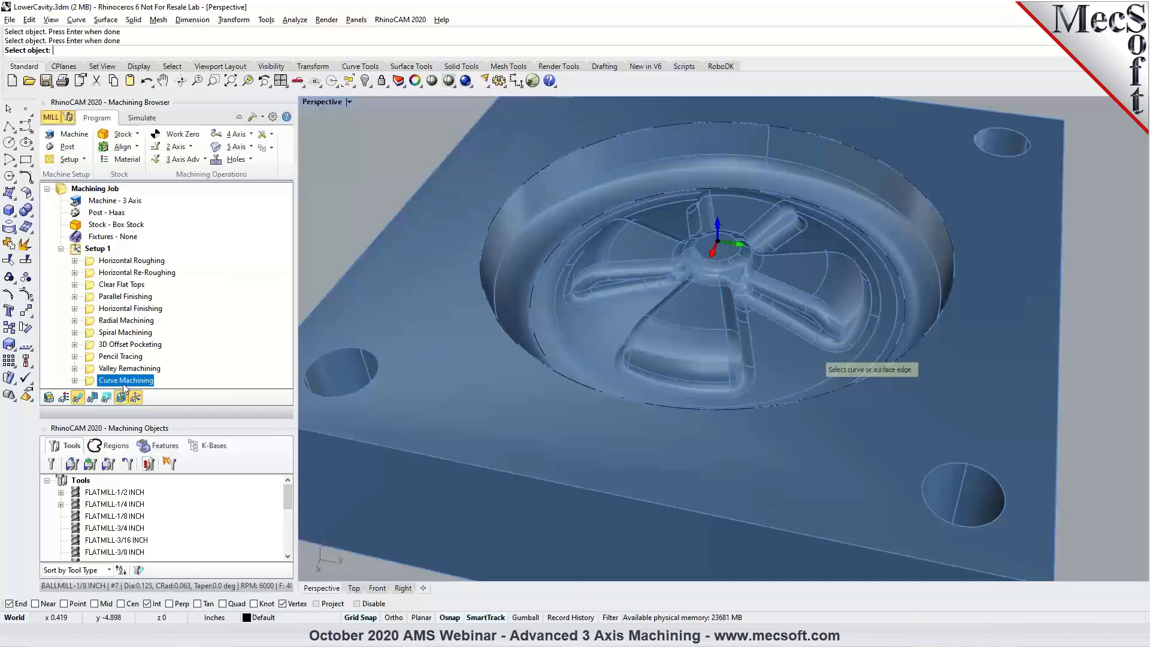
pyautogui.click(756, 124)
pyautogui.click(820, 156)
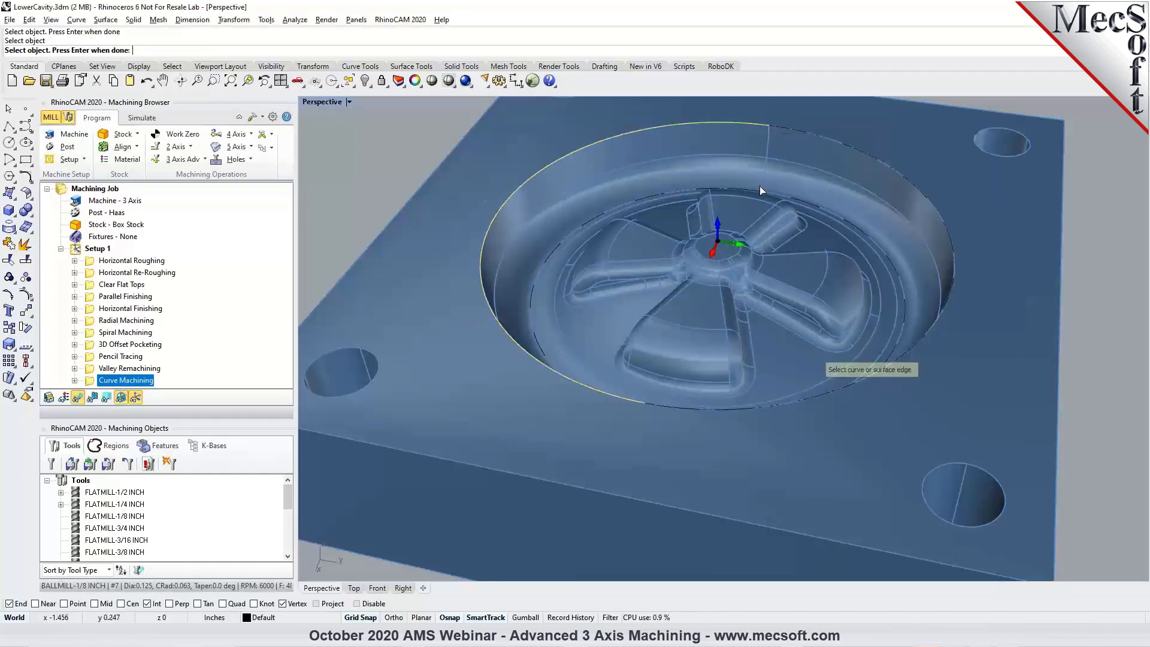
pyautogui.moveTo(594, 245); pyautogui.dragTo(562, 259, button='right')
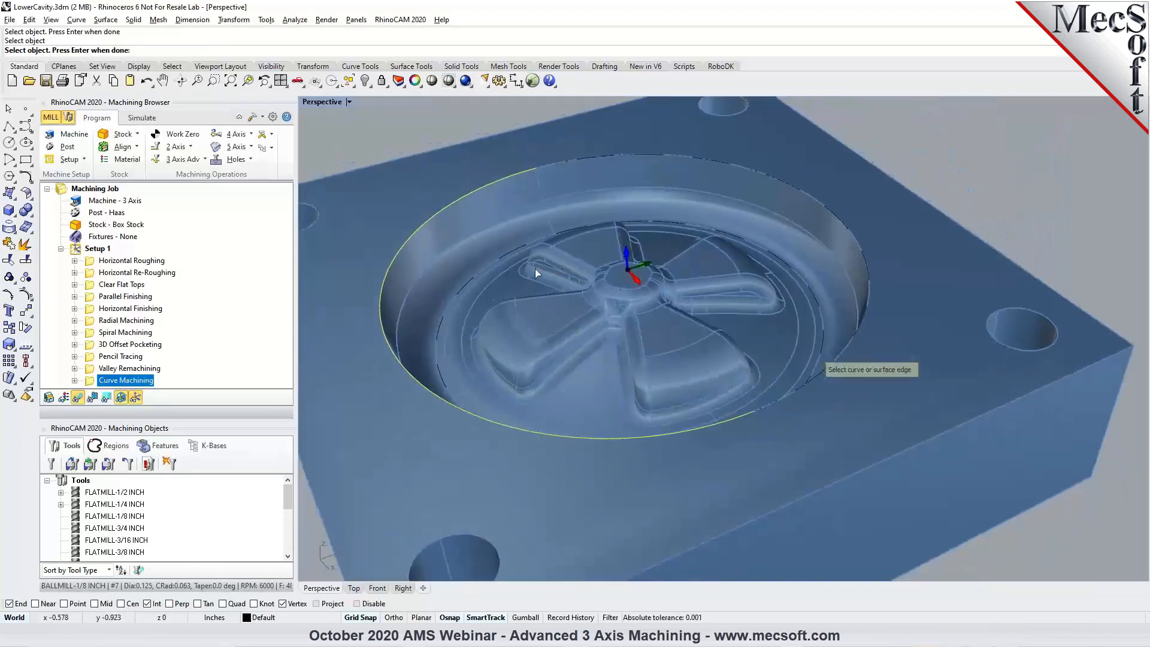
pyautogui.click(492, 274)
pyautogui.press('Return')
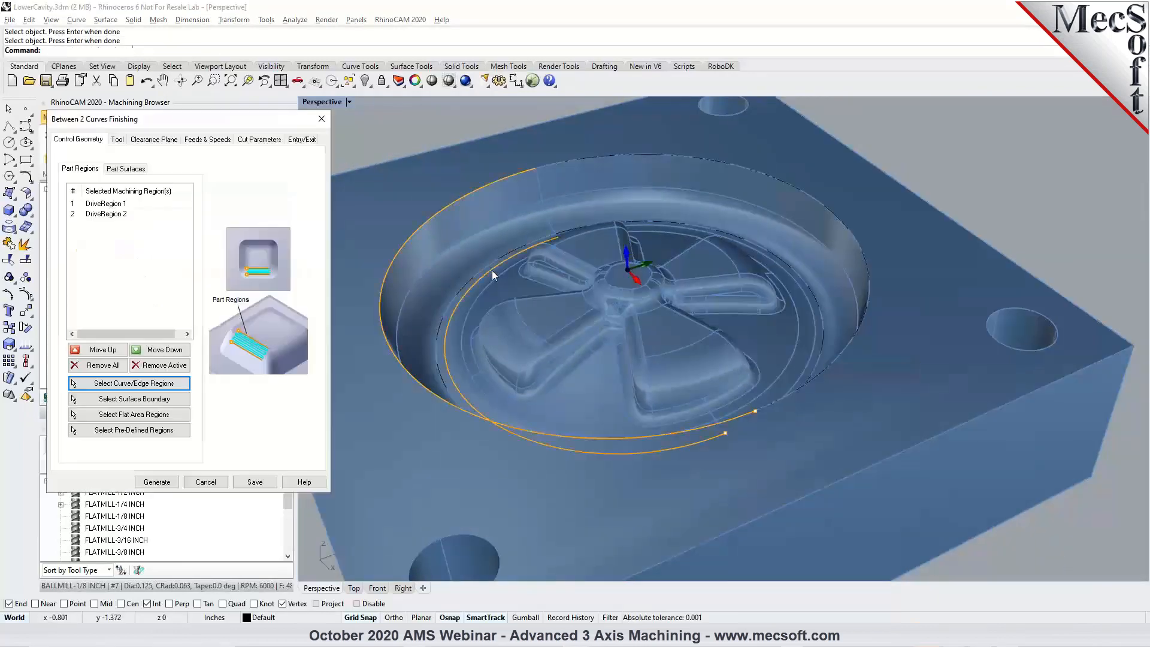
# Set the Between 2 Curves tool to BALLMILL-1/4 INCH with a stepover of 20% of the tool diameter and generate the toolpath.
pyautogui.click(118, 138)
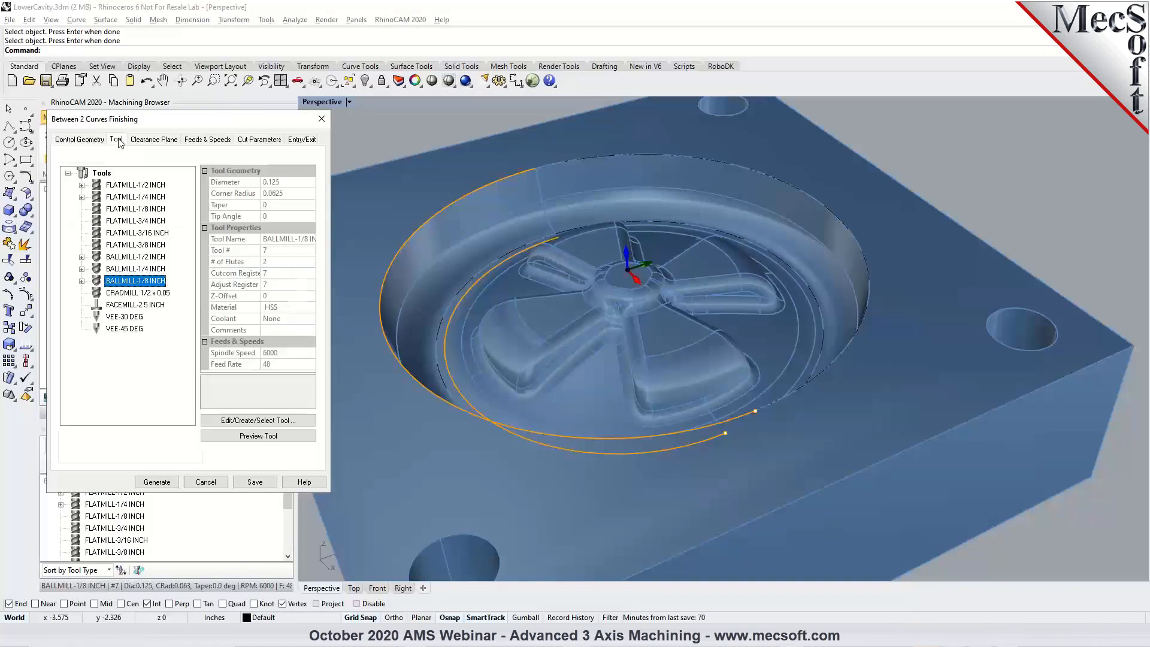
pyautogui.click(134, 270)
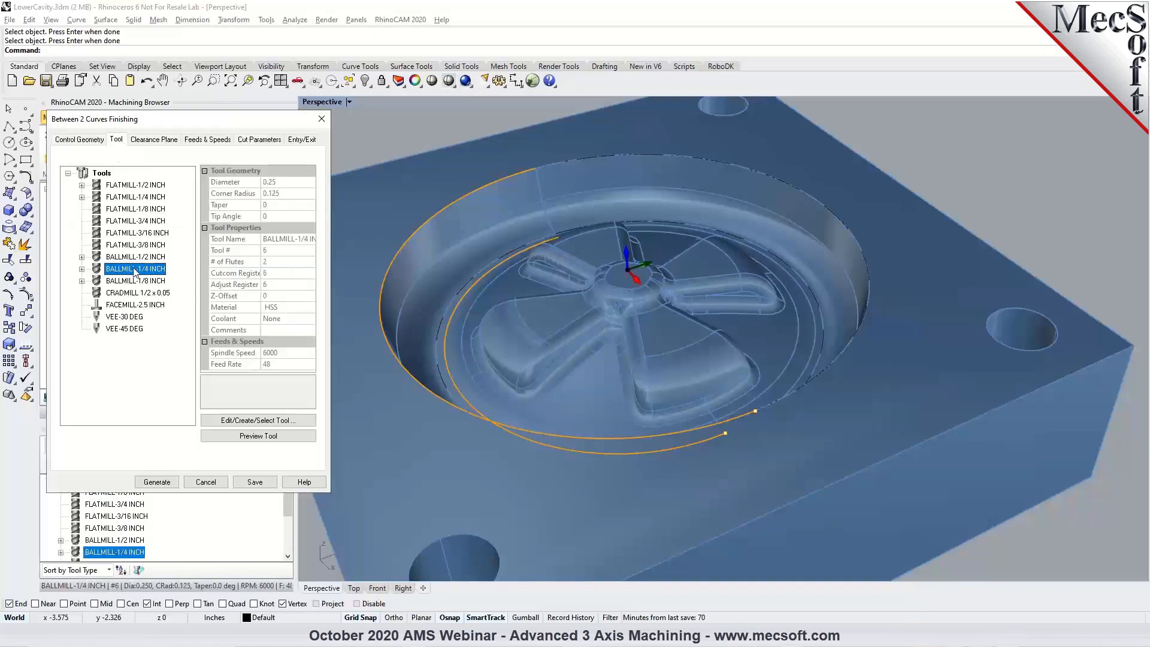
pyautogui.click(242, 143)
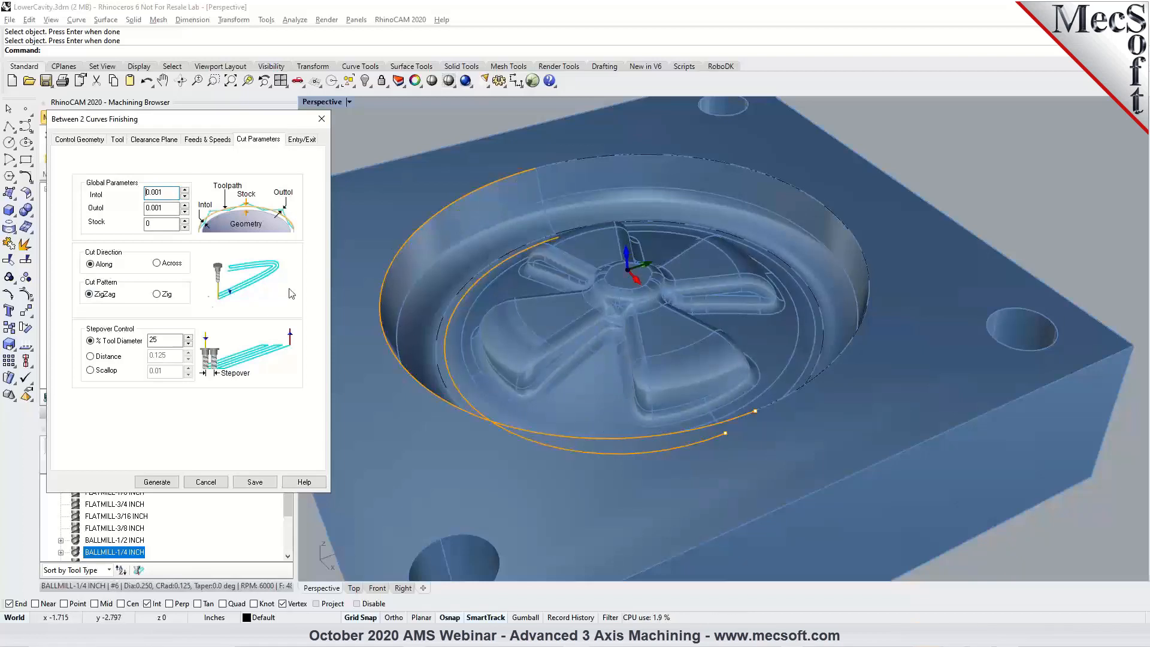
pyautogui.doubleClick(157, 340)
pyautogui.write('20')
pyautogui.click(255, 482)
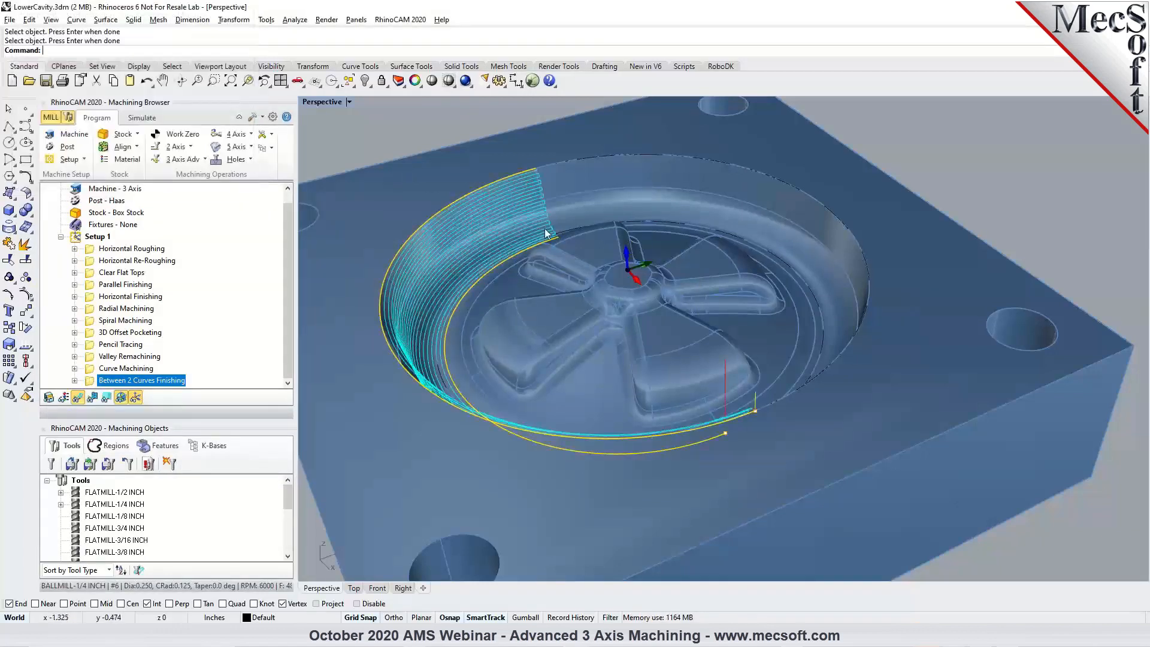
# Examine the Between 2 Curves passes along the cavity wall and the start points of both drive regions, regenerating the toolpath.
pyautogui.moveTo(542, 278); pyautogui.dragTo(768, 272, button='right')
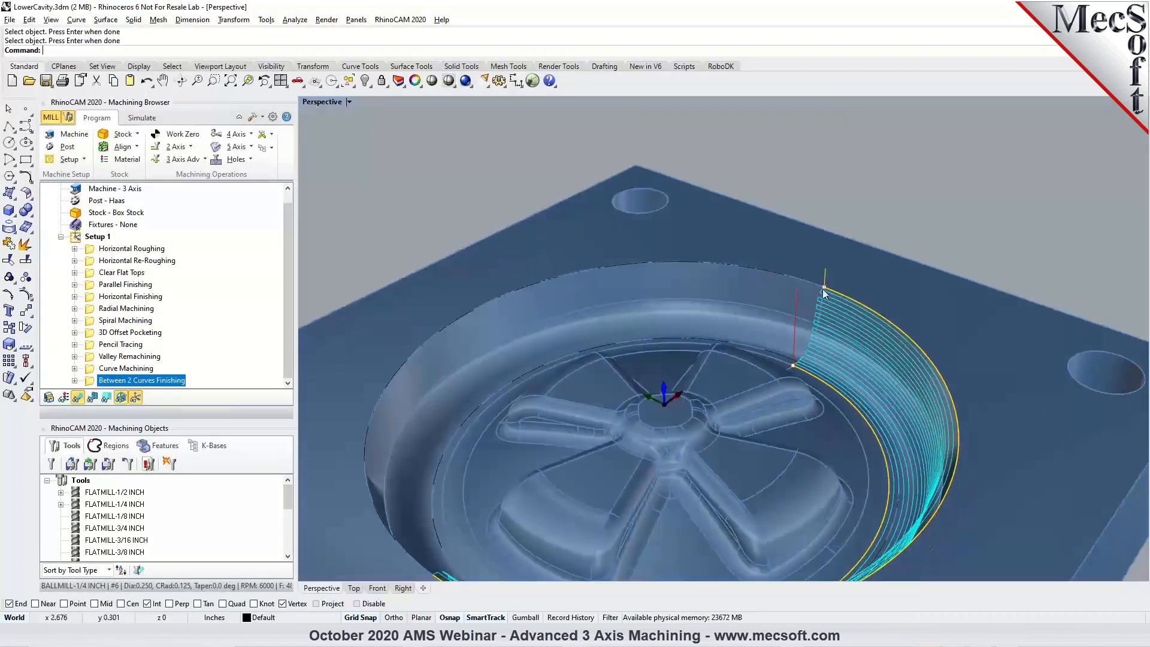
pyautogui.doubleClick(141, 379)
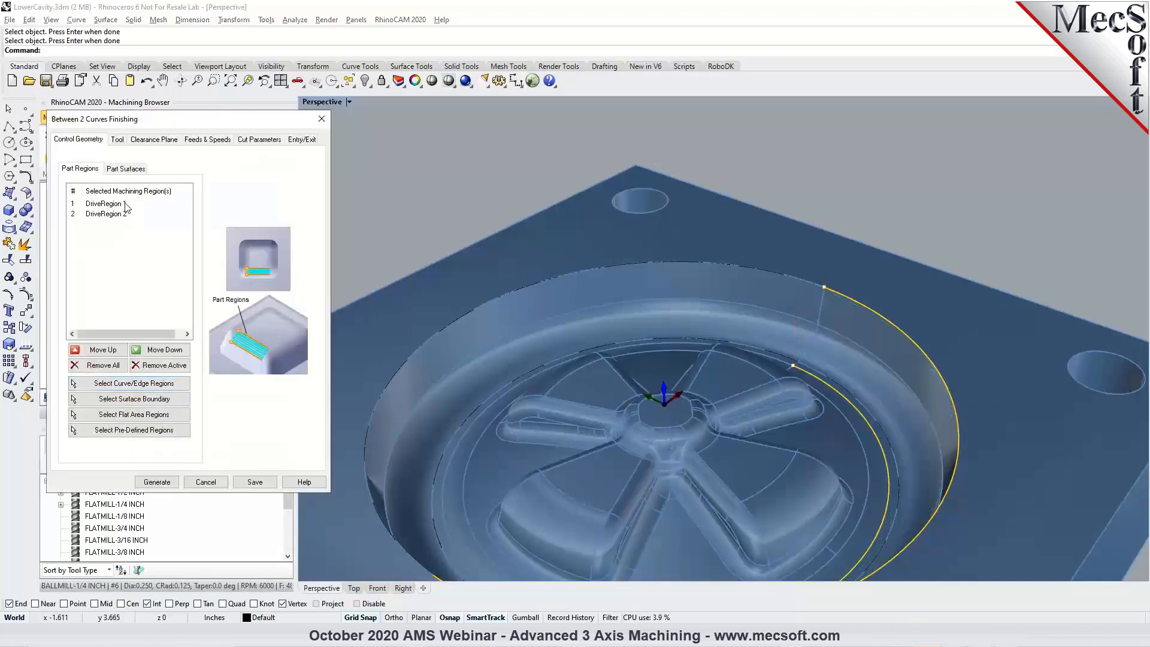
pyautogui.click(127, 205)
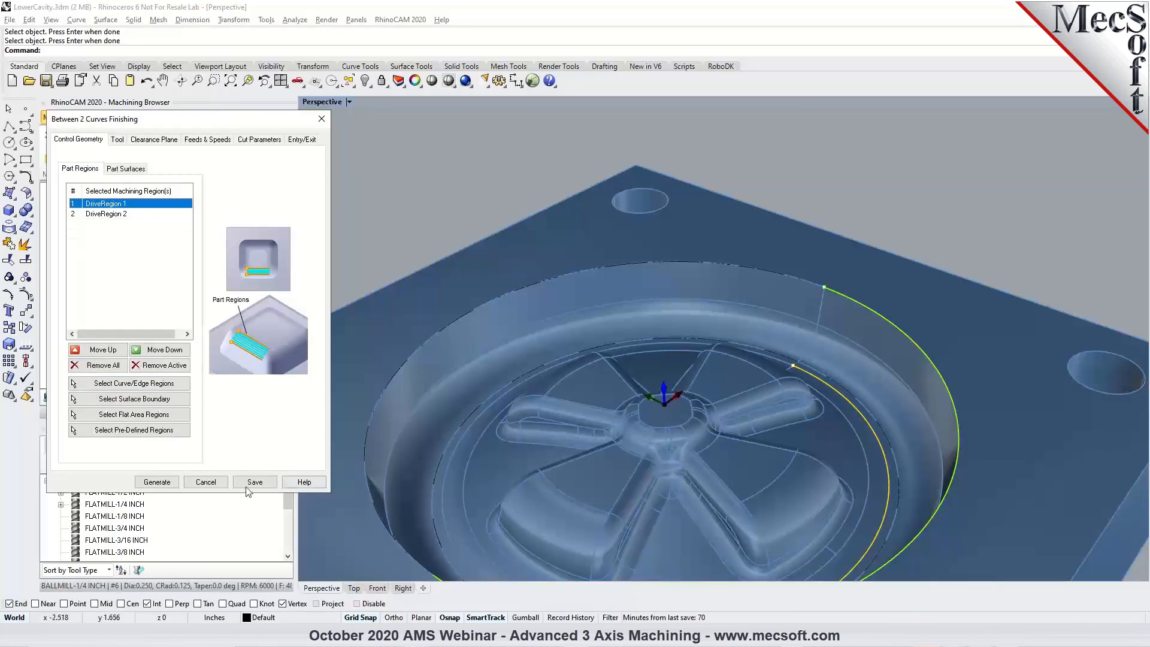
pyautogui.click(157, 482)
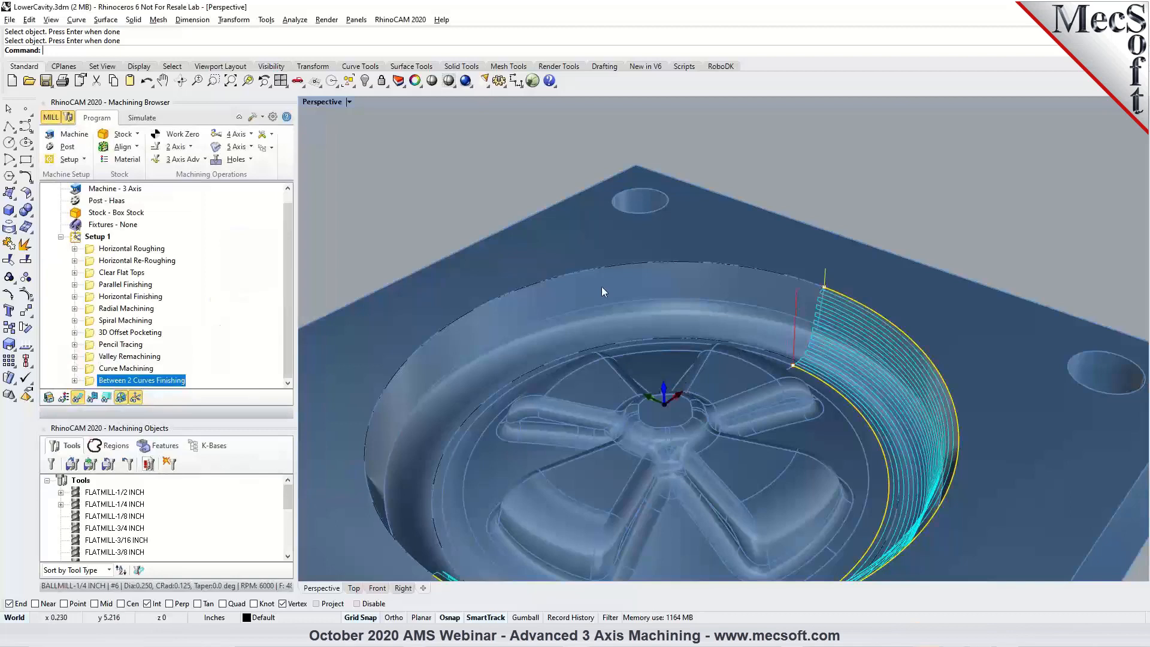
pyautogui.moveTo(799, 317); pyautogui.dragTo(995, 317, button='right')
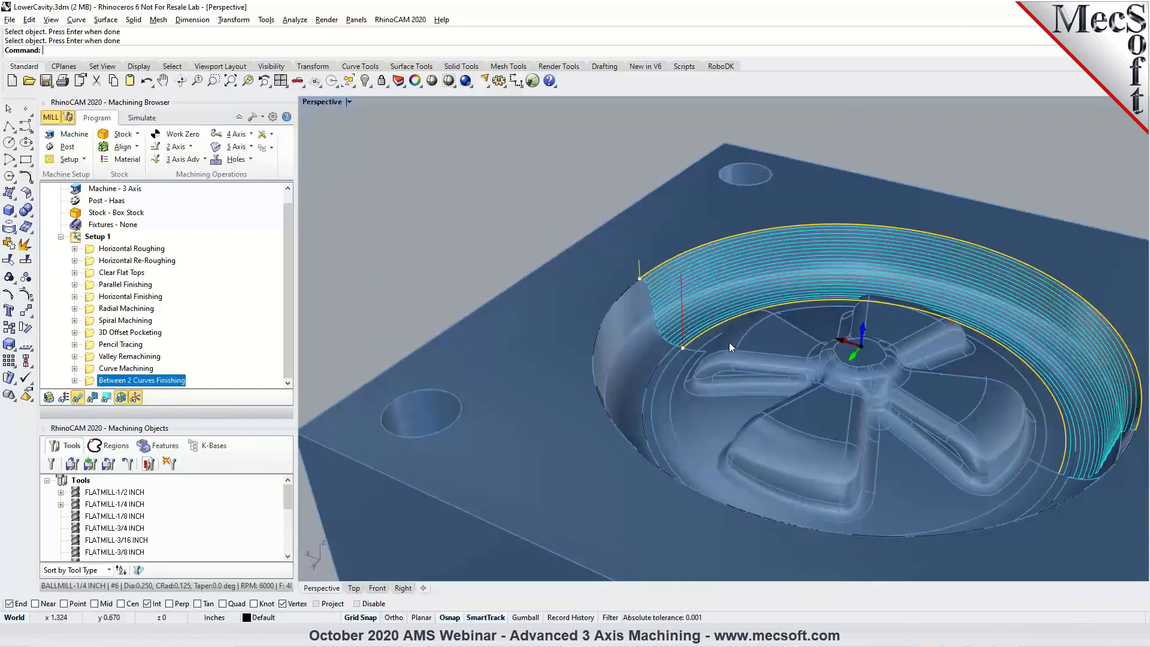
pyautogui.scroll(3, 695, 336)
pyautogui.moveTo(634, 284); pyautogui.dragTo(685, 333, button='right')
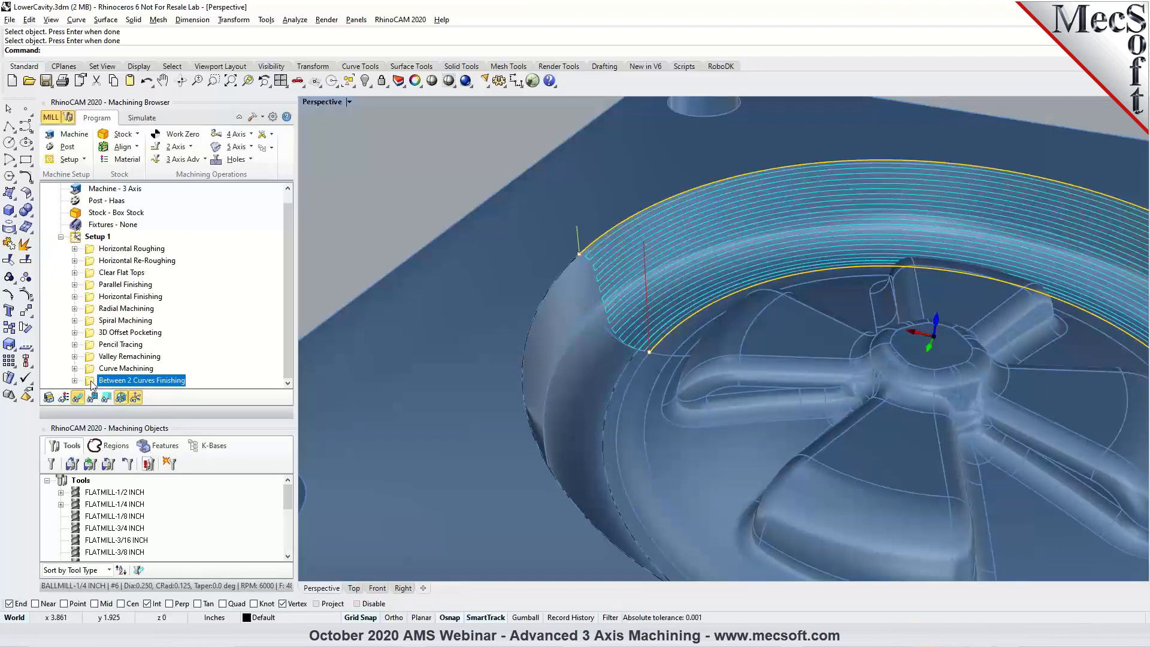
# Try to replace the drive regions with all polysurface edge segments of the outer rim and the inner floor boundary.
pyautogui.doubleClick(91, 384)
pyautogui.click(99, 365)
pyautogui.click(160, 400)
pyautogui.click(595, 246)
pyautogui.click(629, 285)
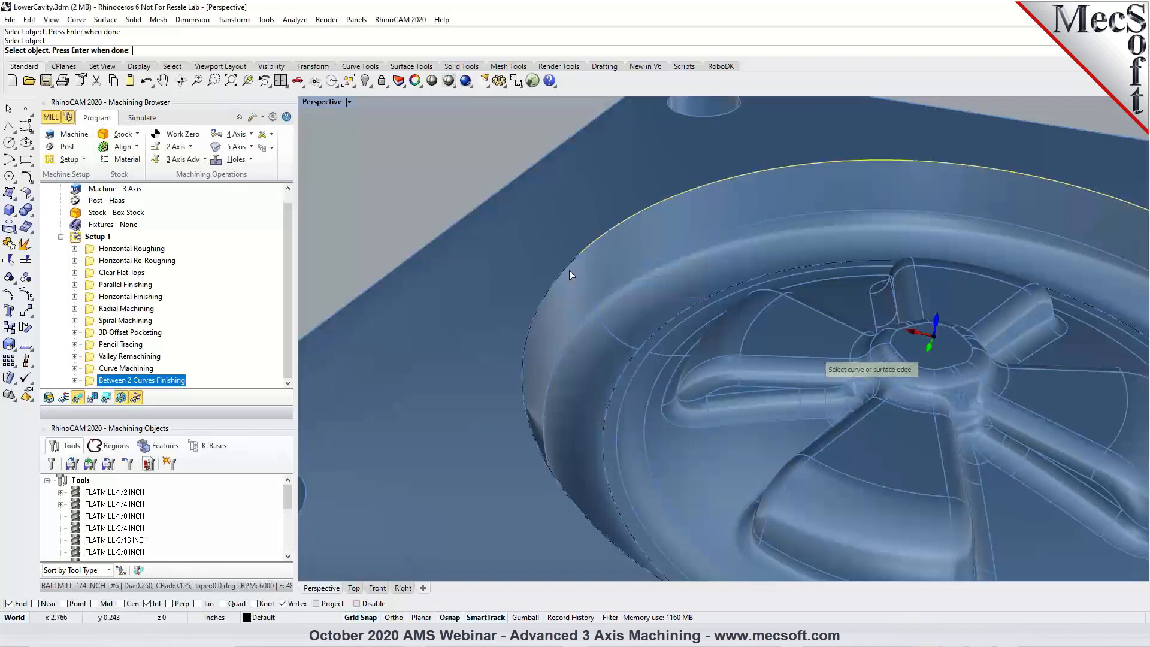
pyautogui.click(570, 271)
pyautogui.click(606, 307)
pyautogui.click(655, 329)
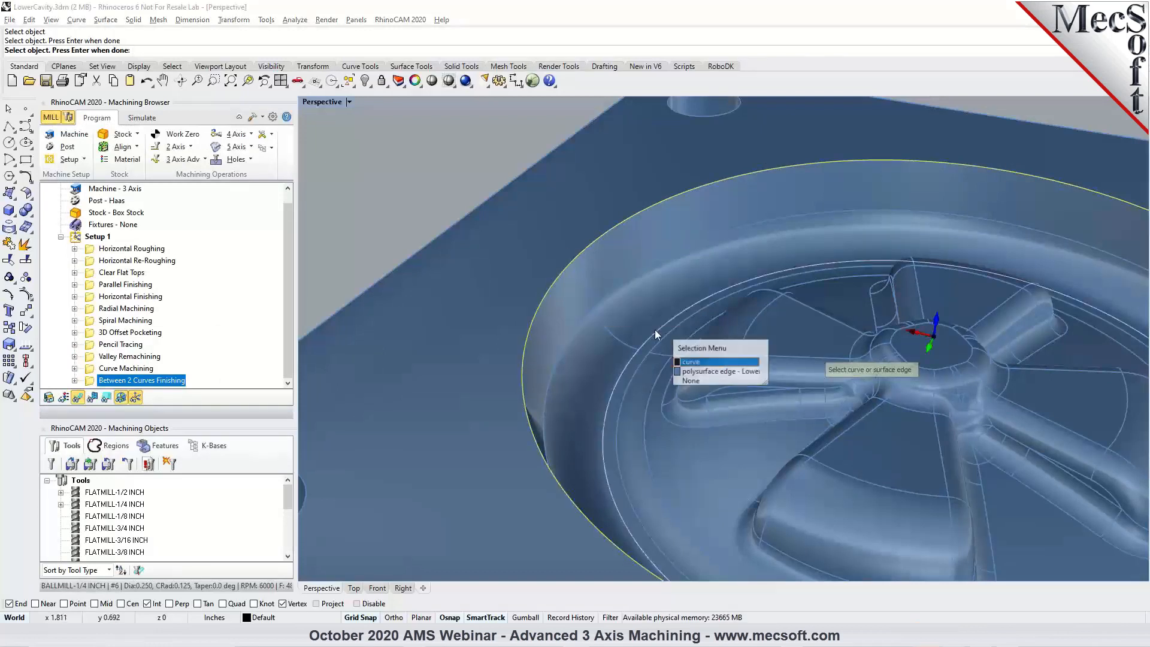
pyautogui.click(684, 372)
pyautogui.click(630, 365)
pyautogui.click(683, 402)
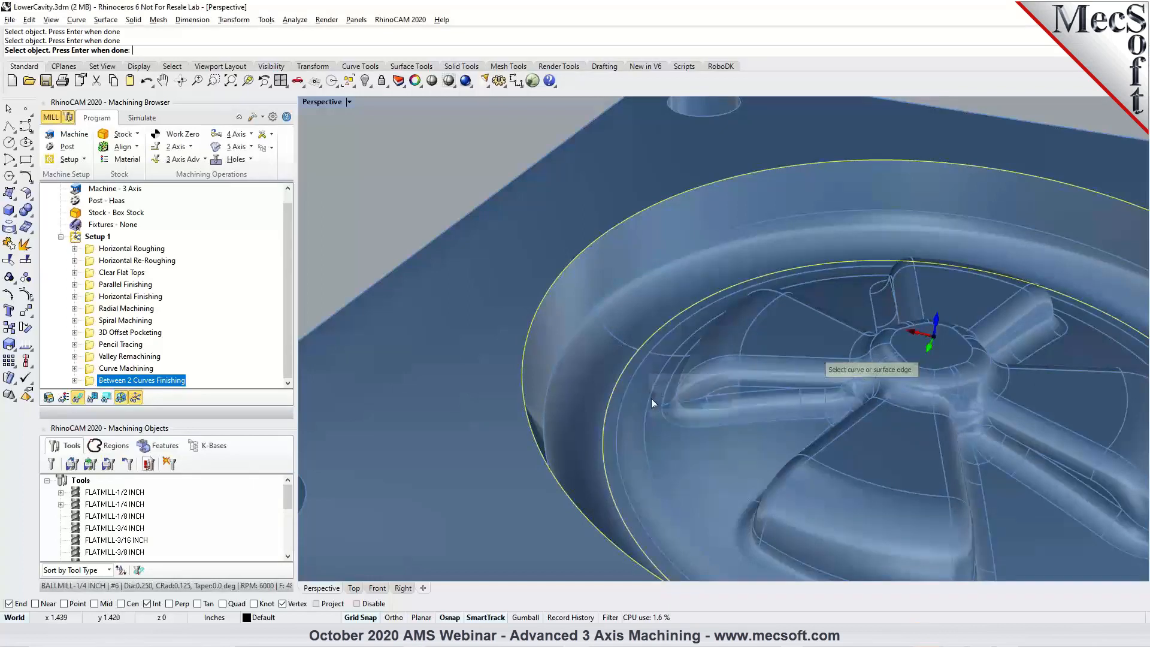
pyautogui.press('Return')
# Regenerate the Between 2 Curves toolpath from the polysurface edge regions and view it across the whole cavity.
pyautogui.click(157, 482)
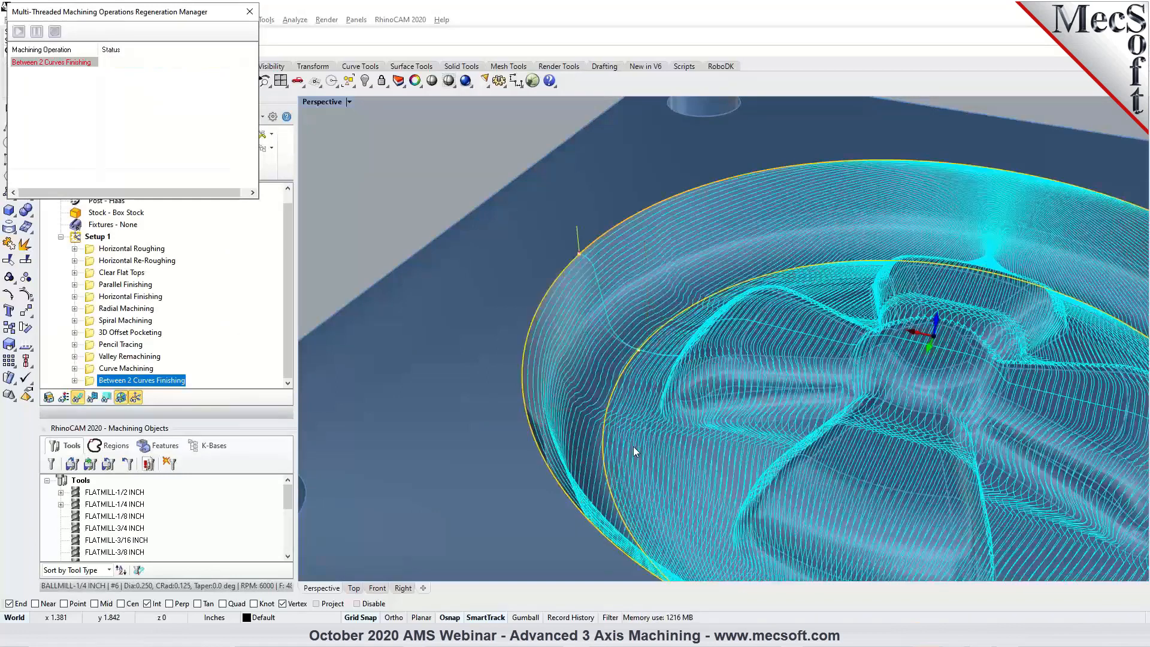
pyautogui.scroll(-2, 682, 409)
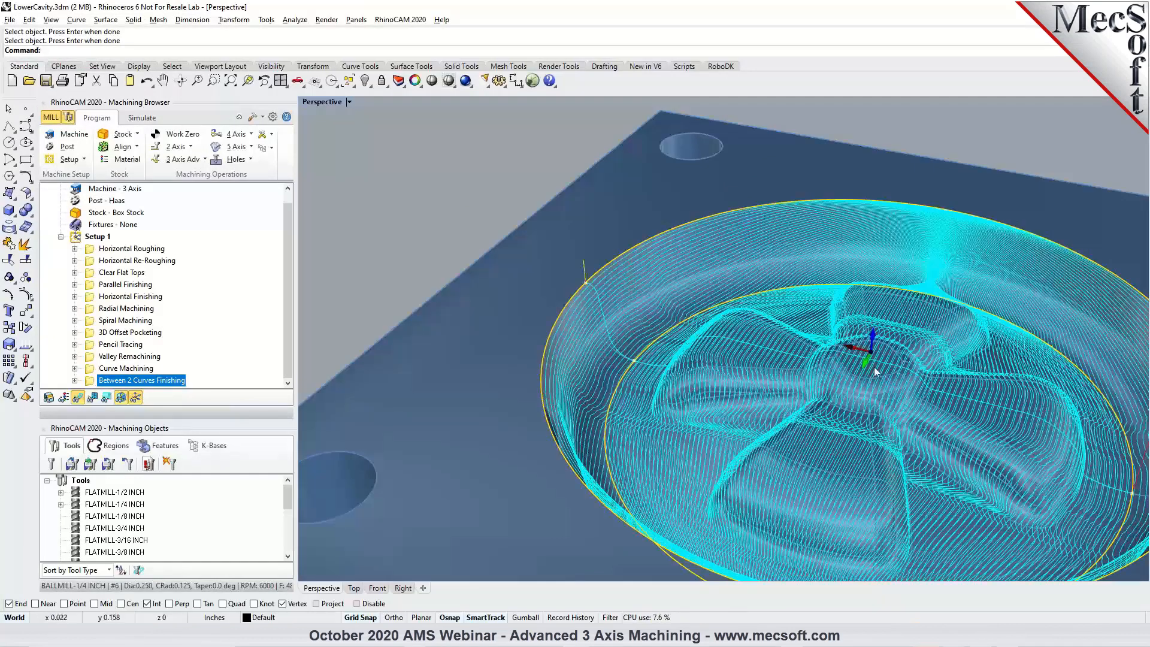
pyautogui.scroll(-1, 638, 302)
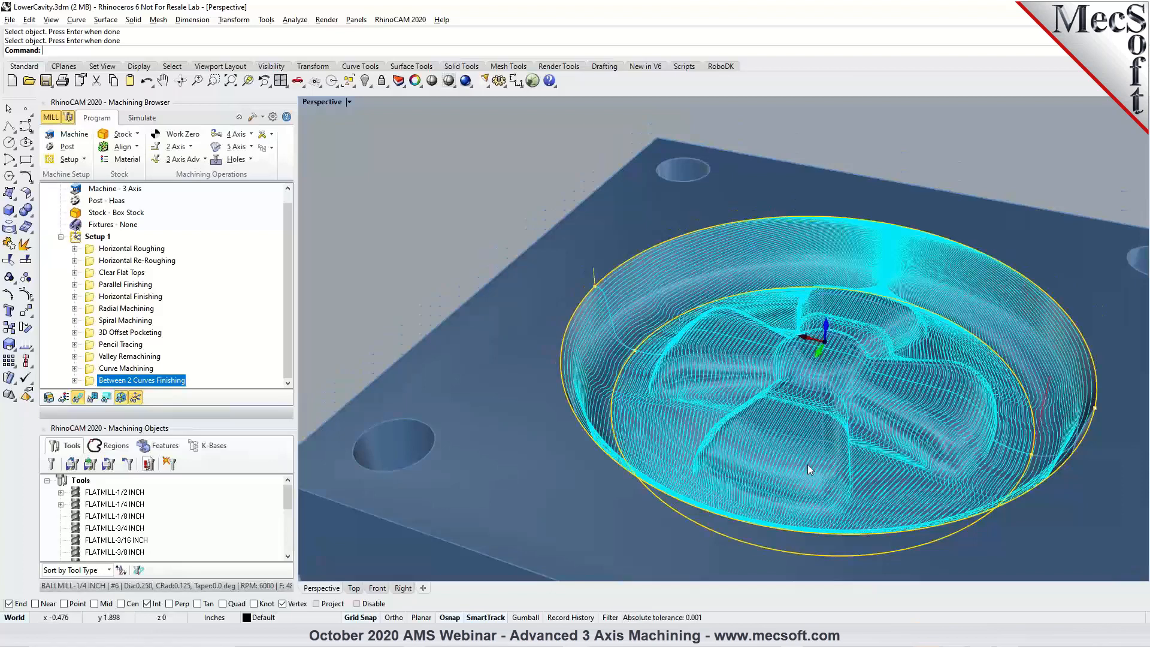
# Remove all drive regions and reselect the two closed curves on the outer rim and the inner floor boundary.
pyautogui.doubleClick(93, 384)
pyautogui.click(99, 364)
pyautogui.click(187, 381)
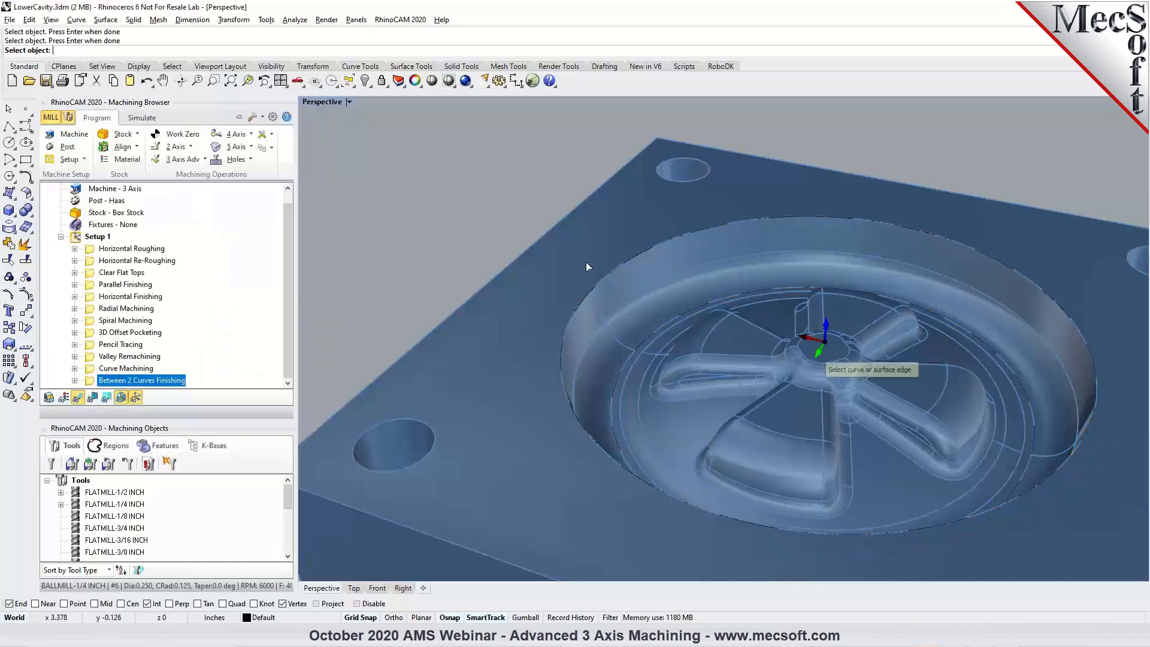
pyautogui.click(653, 264)
pyautogui.click(666, 290)
pyautogui.click(656, 337)
pyautogui.click(684, 365)
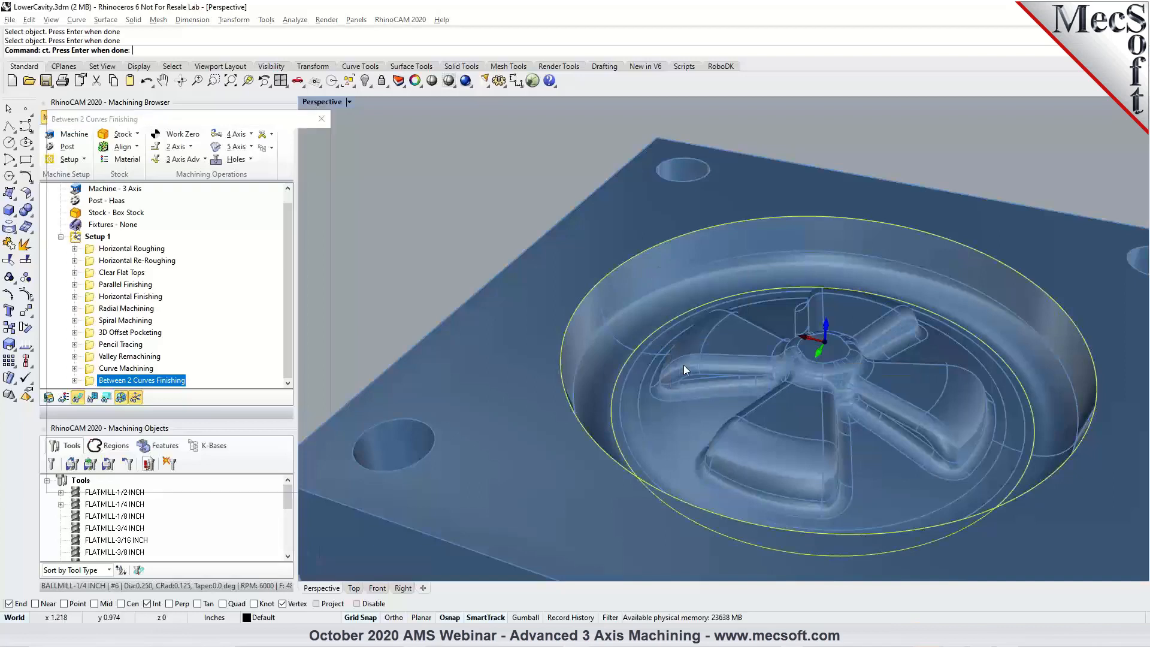
pyautogui.press('Return')
# Regenerate the Between 2 Curves toolpath with the closed curves and inspect the passes around the entire cavity wall.
pyautogui.moveTo(883, 443); pyautogui.dragTo(1125, 376, button='right')
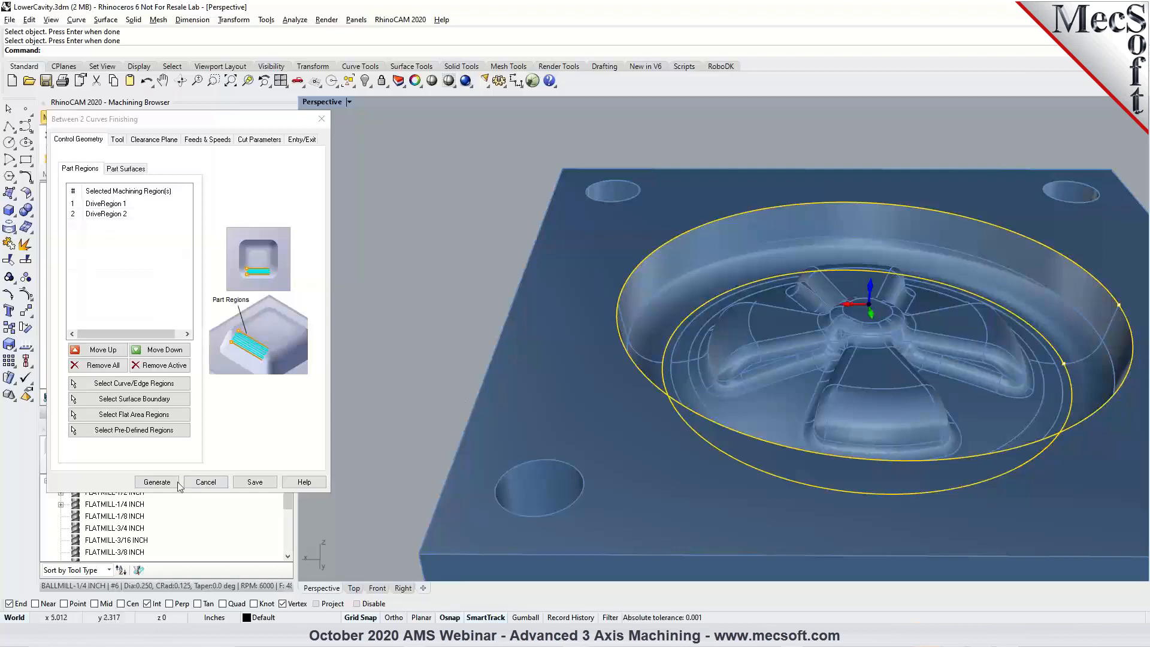
pyautogui.click(157, 482)
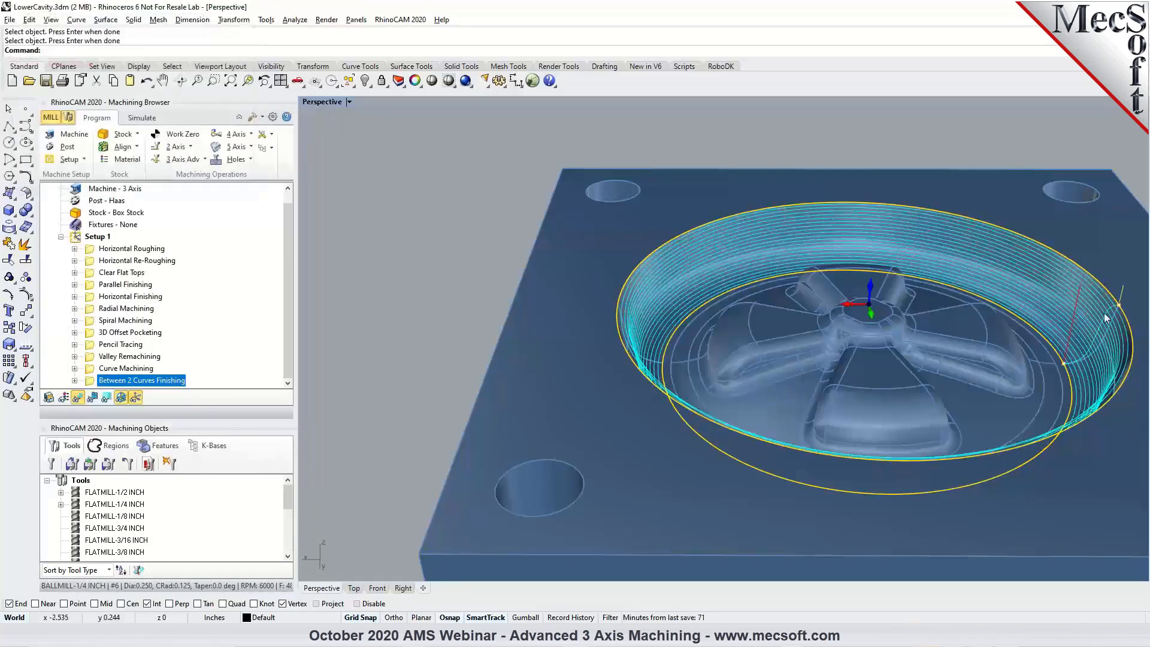
pyautogui.scroll(8, 1127, 308)
pyautogui.scroll(-5, 827, 378)
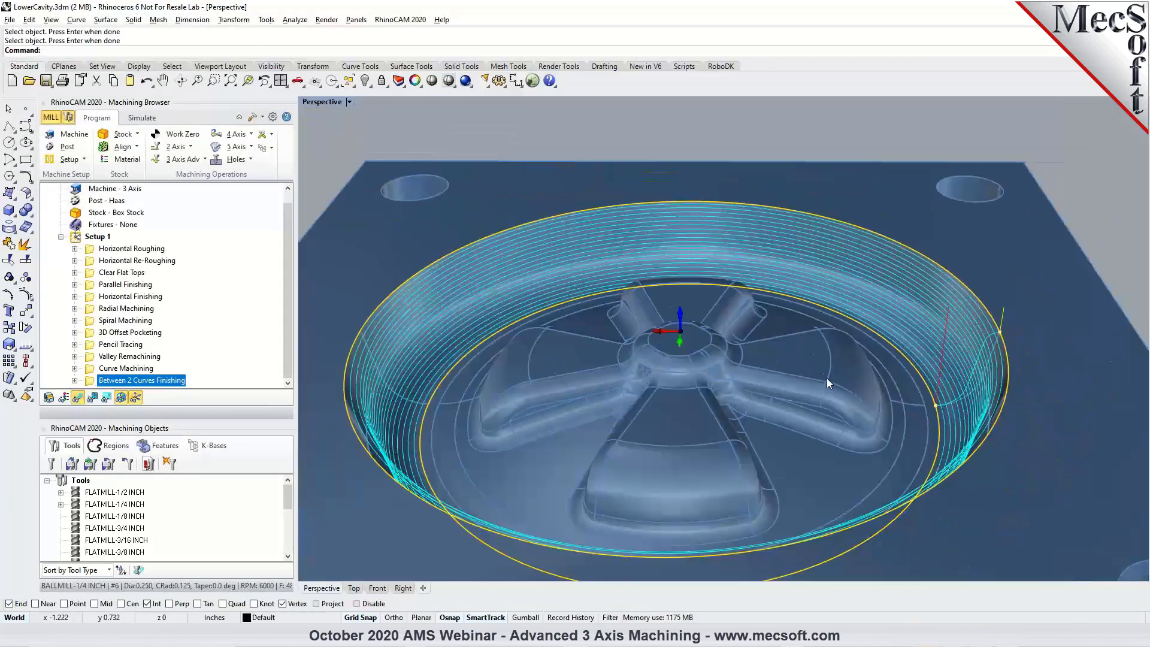
pyautogui.scroll(1, 123, 191)
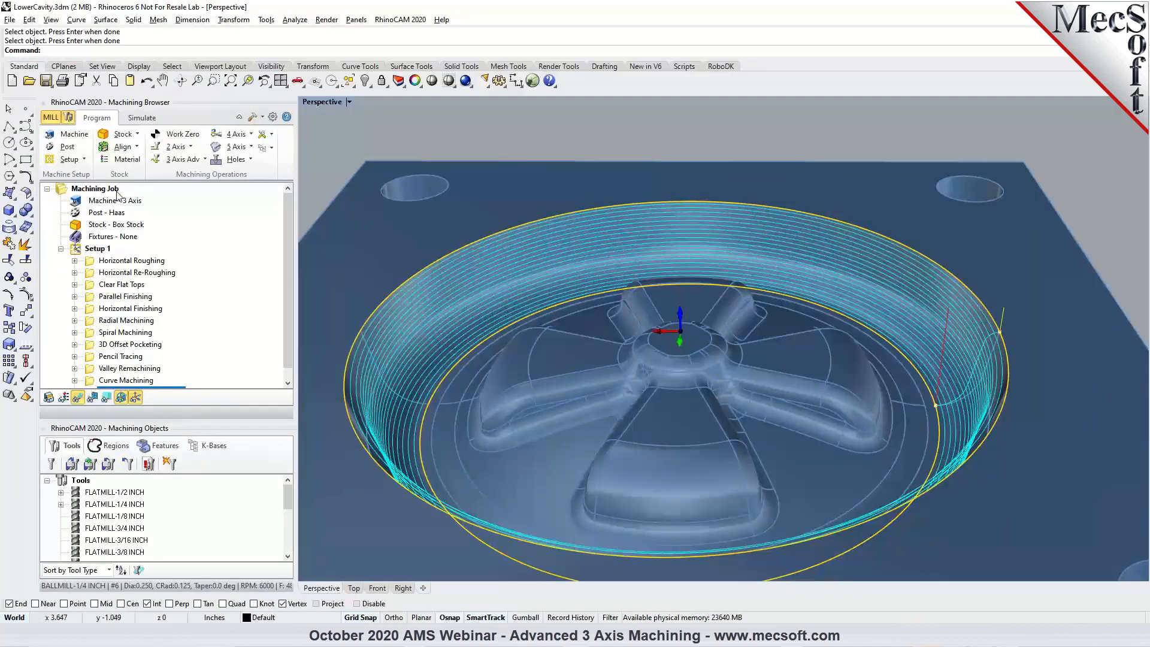
# Hide the toolpath by selecting the Machining Job, and highlight the closed curve on the outer rim.
pyautogui.click(95, 189)
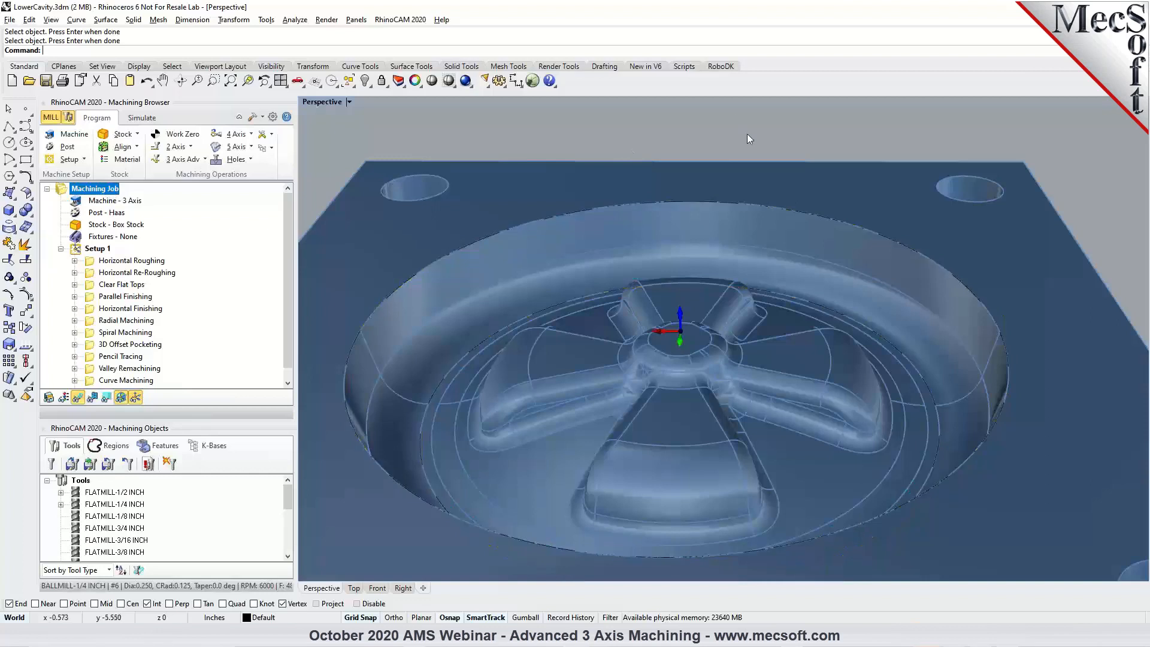
pyautogui.click(935, 260)
pyautogui.click(964, 300)
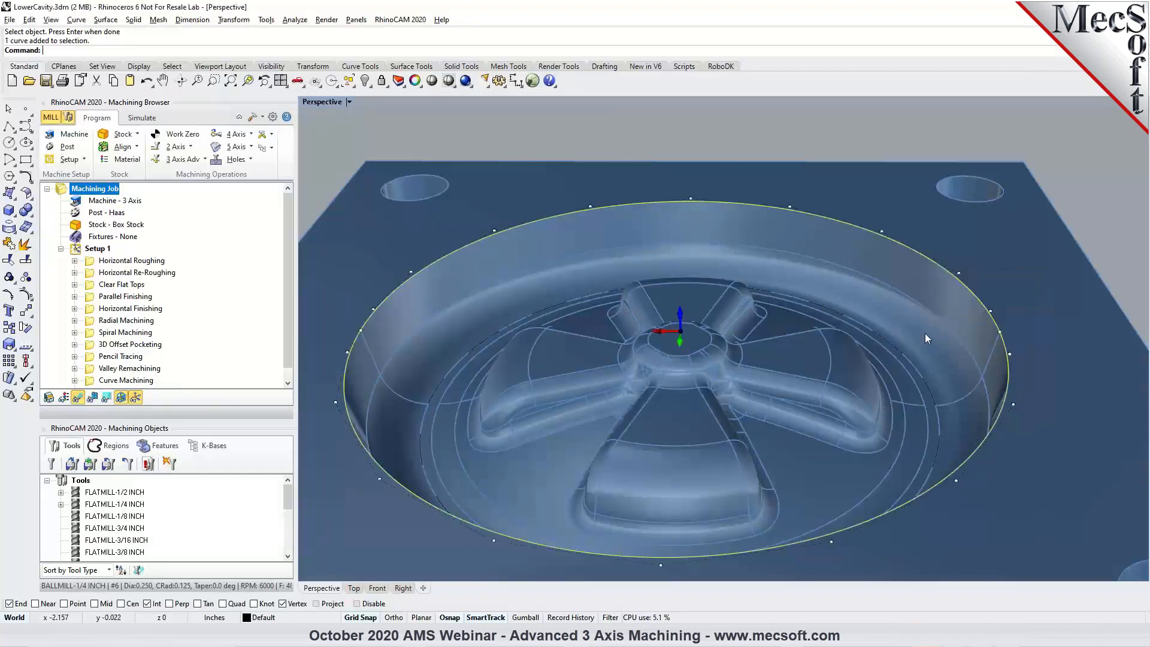
pyautogui.click(1073, 182)
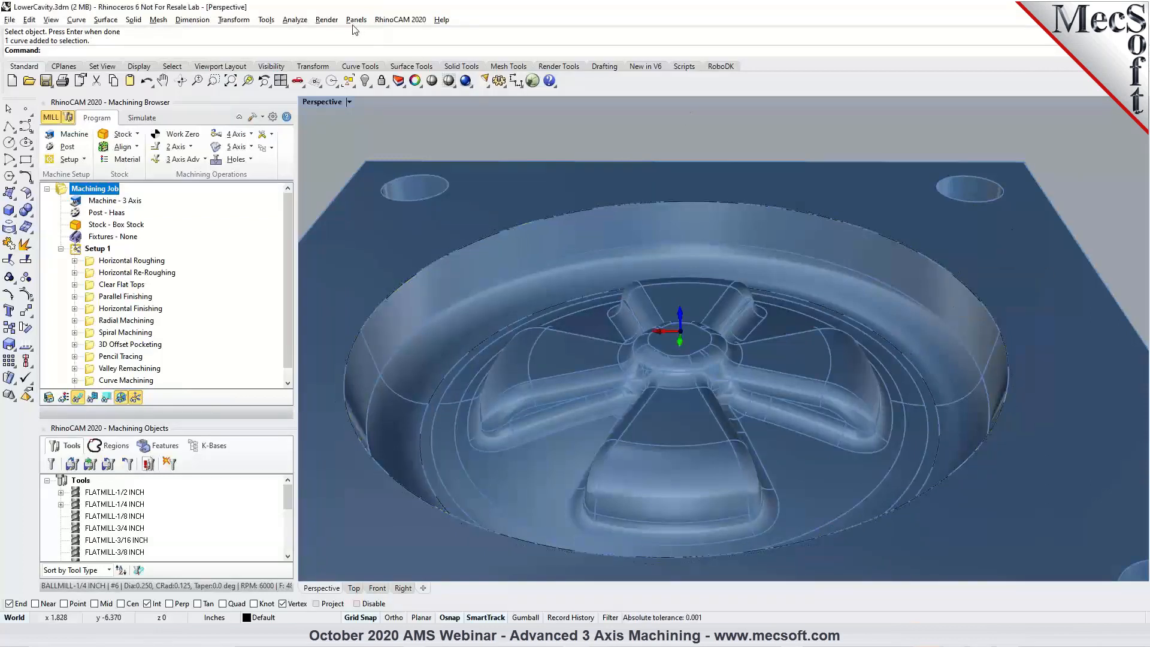
# Display the directions of the closed outer rim curve and the inner floor curve, and compare their start points.
pyautogui.click(295, 20)
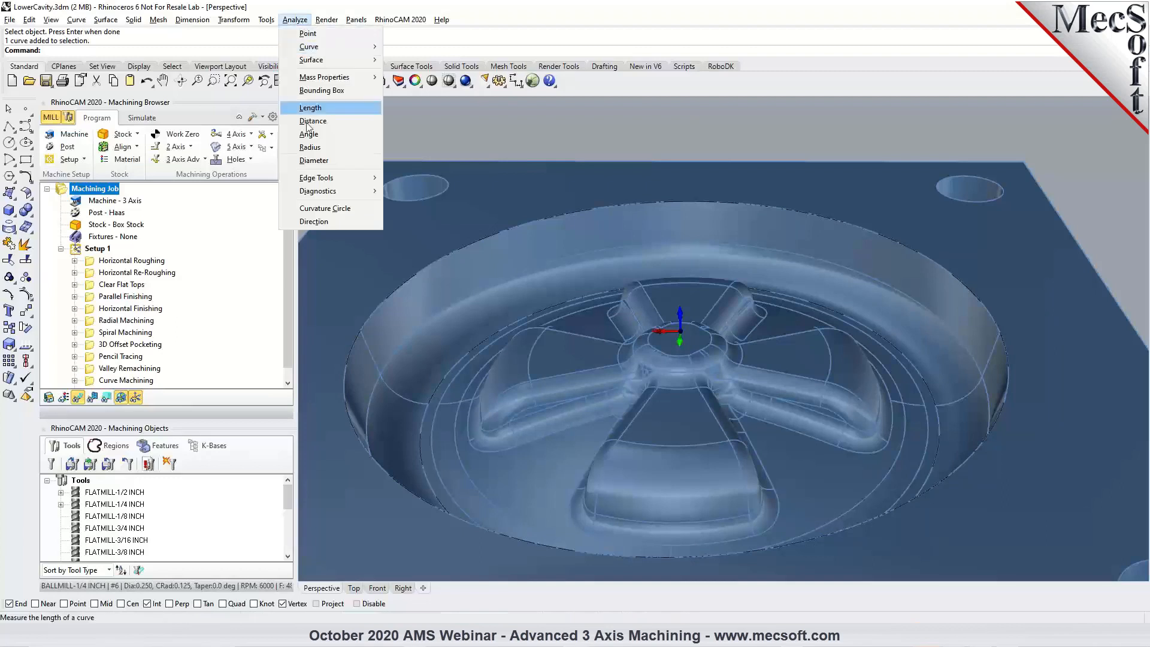
pyautogui.click(325, 224)
pyautogui.click(958, 276)
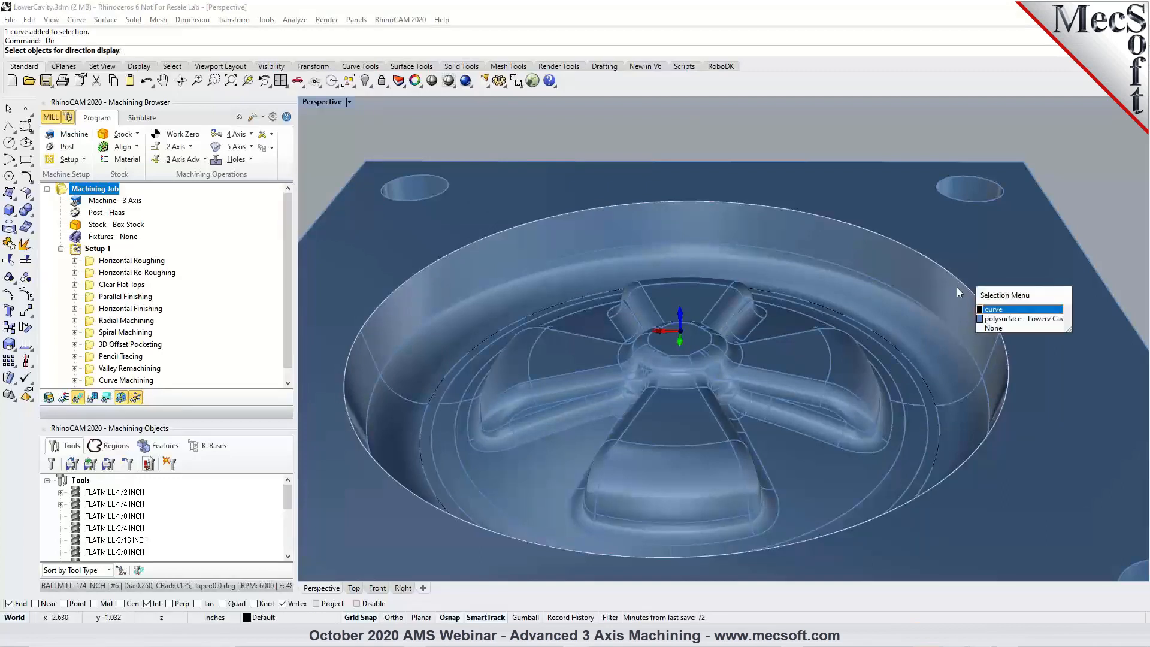
pyautogui.click(989, 310)
pyautogui.click(909, 359)
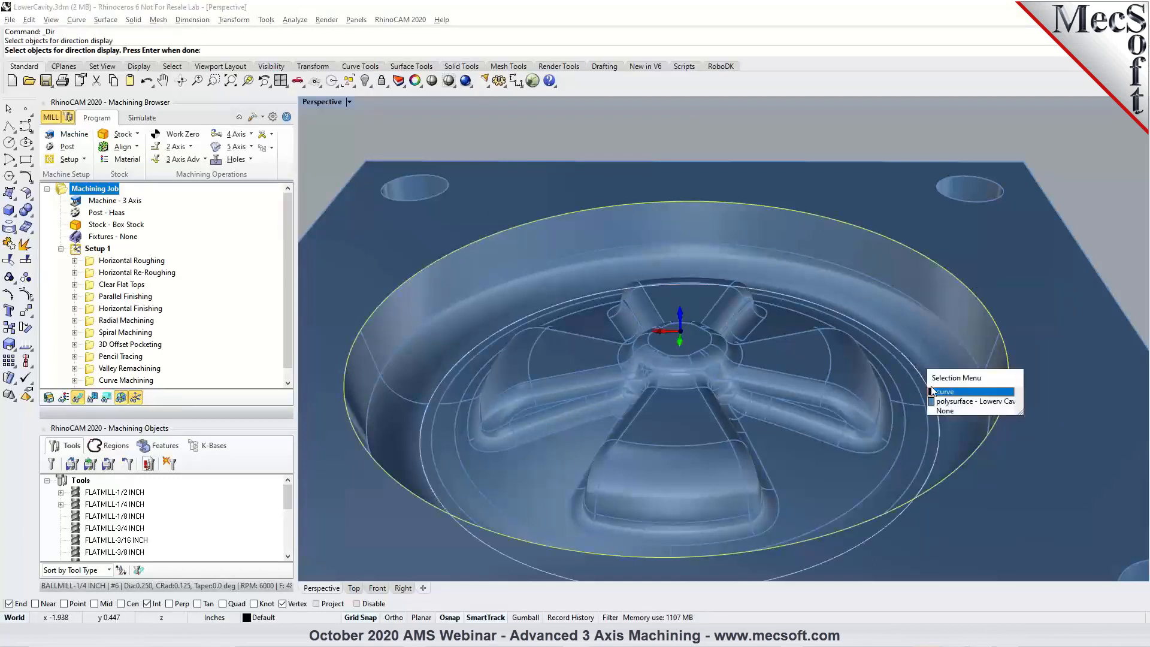
pyautogui.click(935, 392)
pyautogui.press('Return')
pyautogui.moveTo(944, 404); pyautogui.dragTo(1020, 408, button='right')
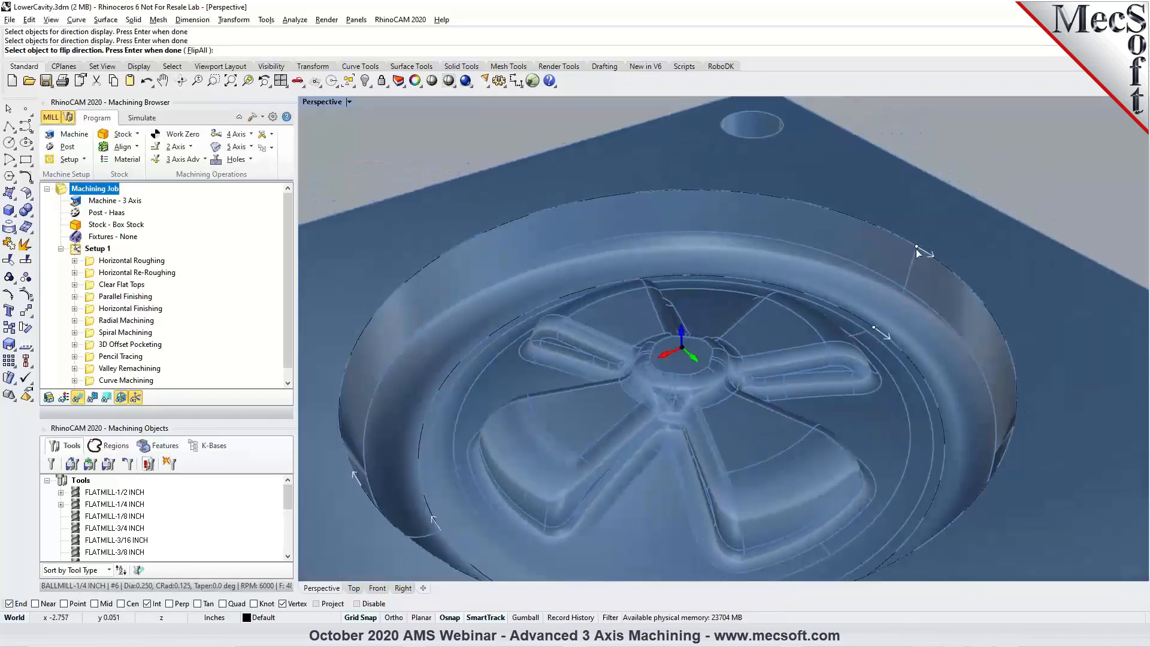
# Flip the direction of the inner floor curve, flip it back, and end the direction display.
pyautogui.moveTo(828, 330); pyautogui.dragTo(681, 304, button='right')
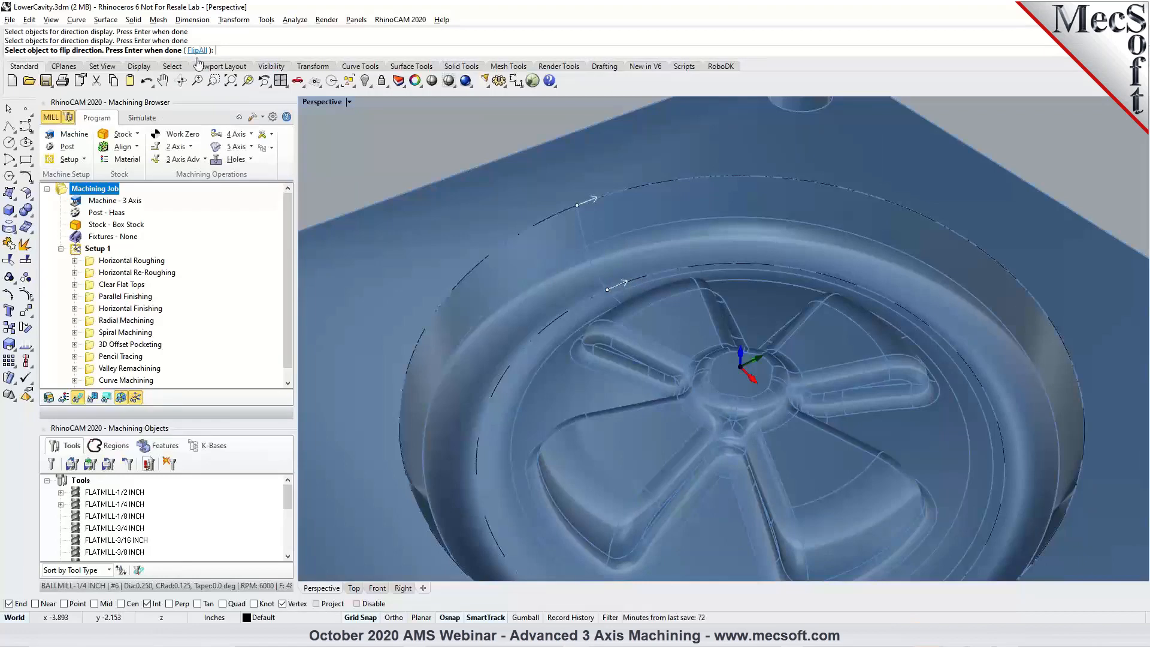
pyautogui.click(615, 291)
pyautogui.click(647, 324)
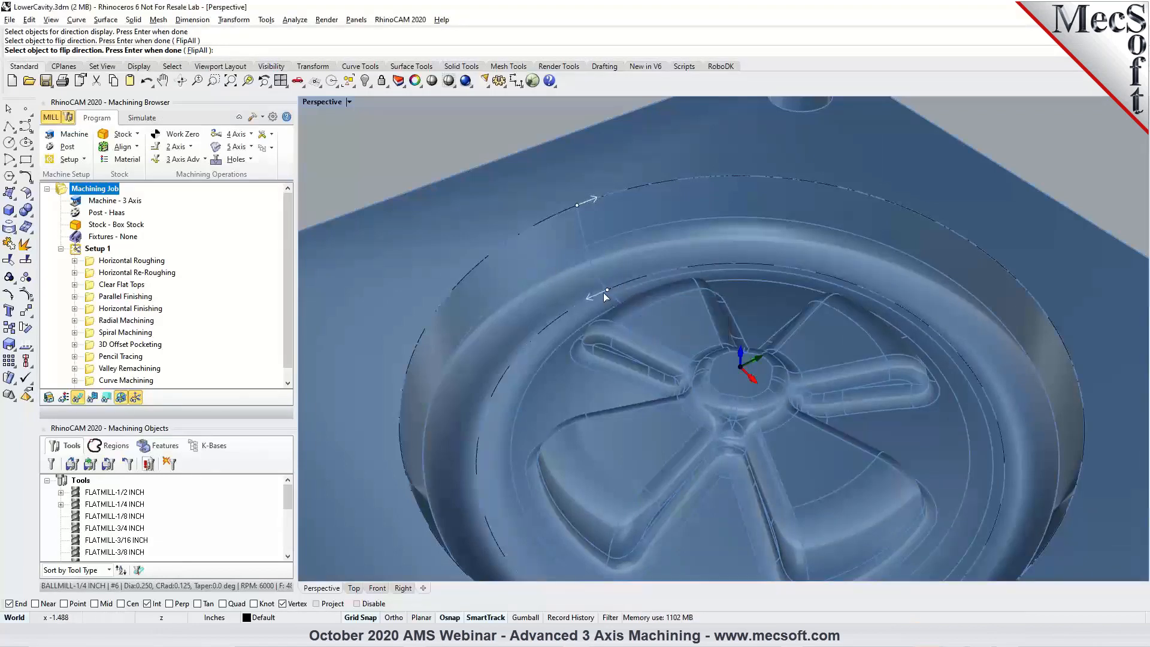
pyautogui.click(603, 291)
pyautogui.click(641, 325)
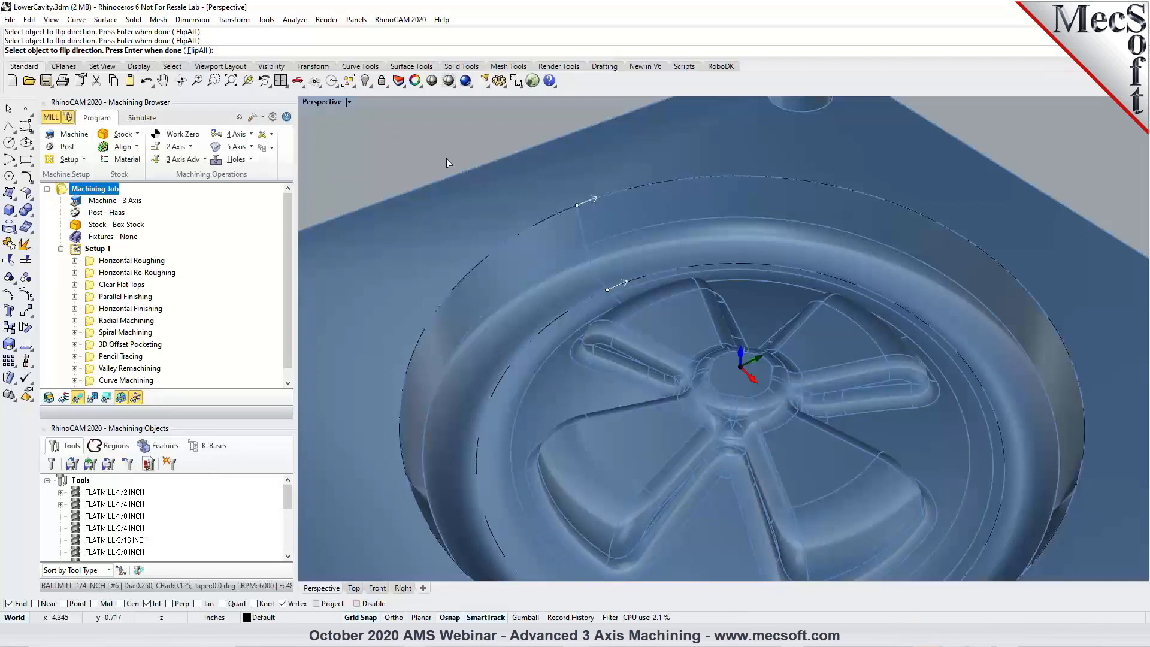
pyautogui.press('Return')
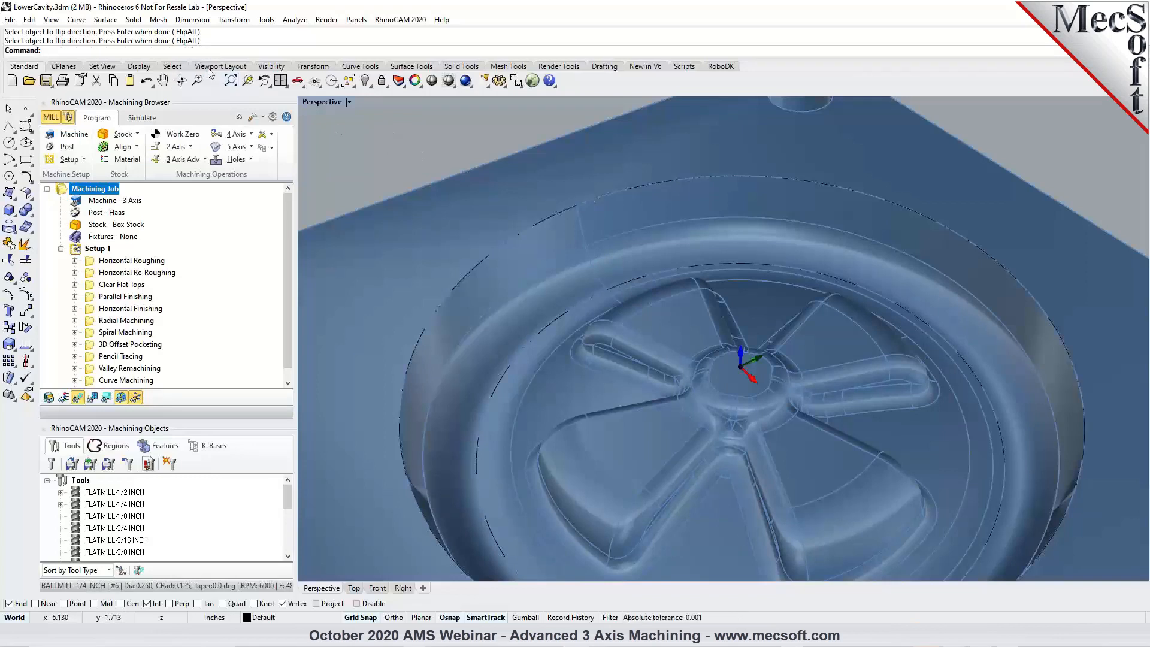
# Display the seam point of the closed outer rim curve with Adjust Closed Curve Seam, leaving its position as it is.
pyautogui.click(77, 20)
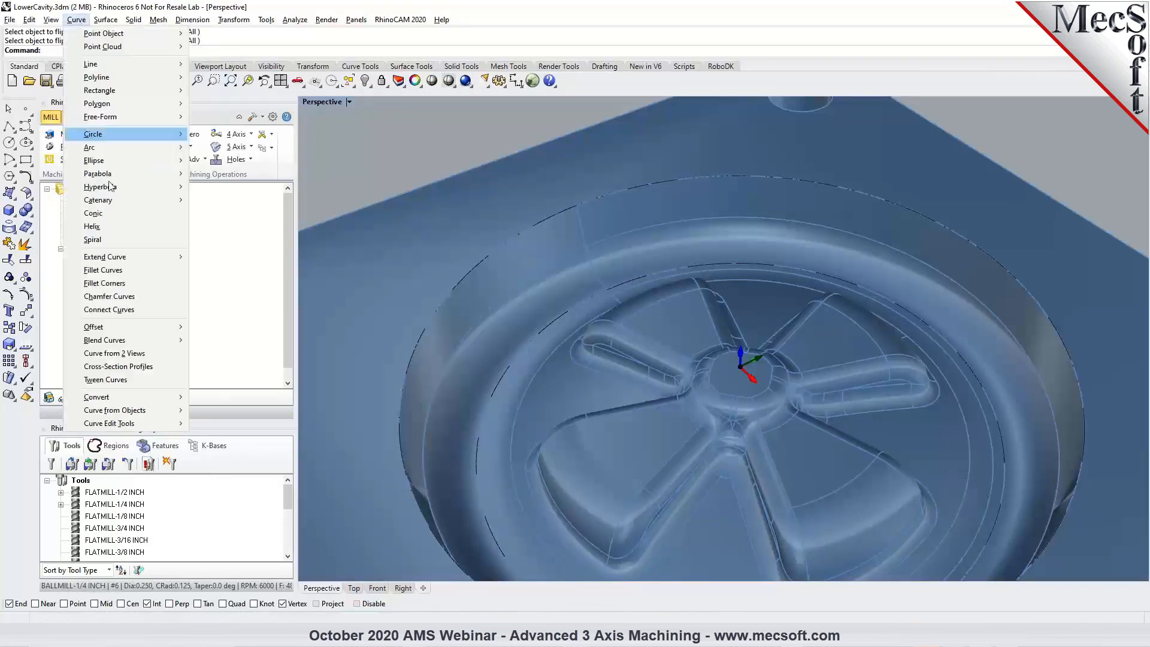
pyautogui.moveTo(153, 426)
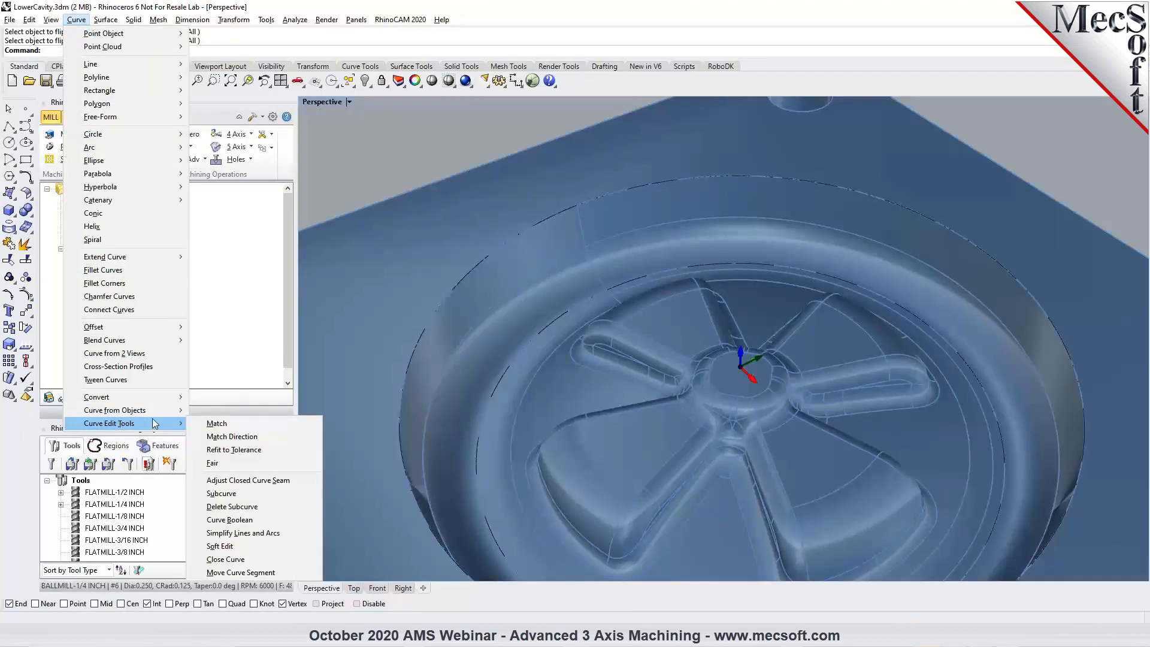
pyautogui.click(249, 480)
pyautogui.click(574, 207)
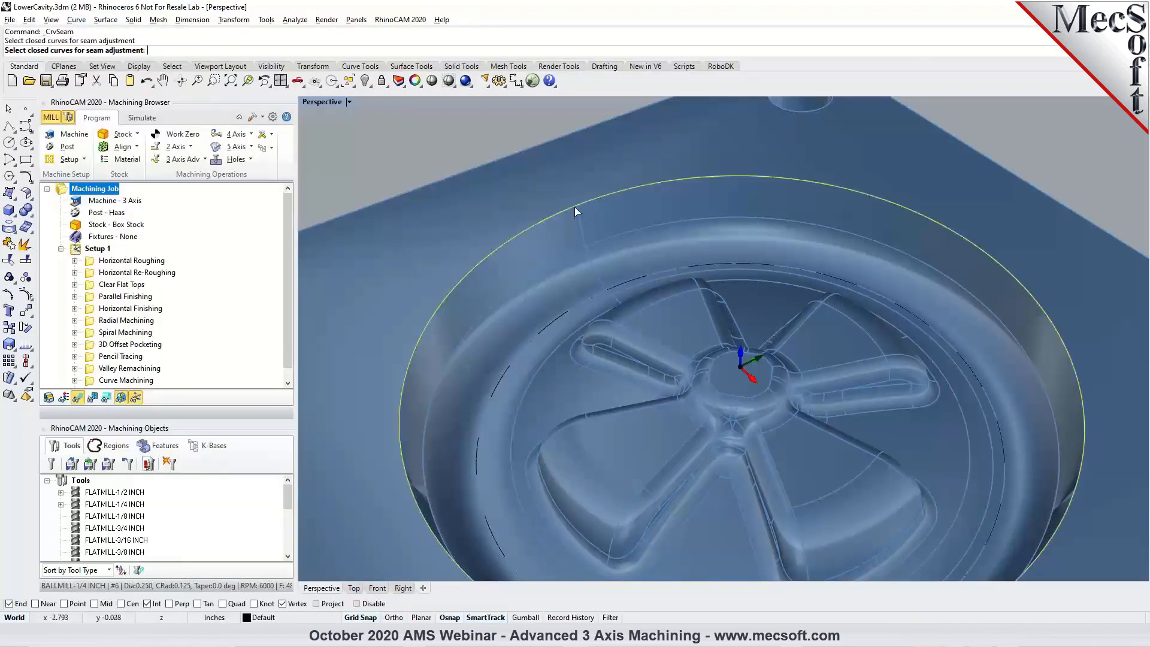
pyautogui.press('Return')
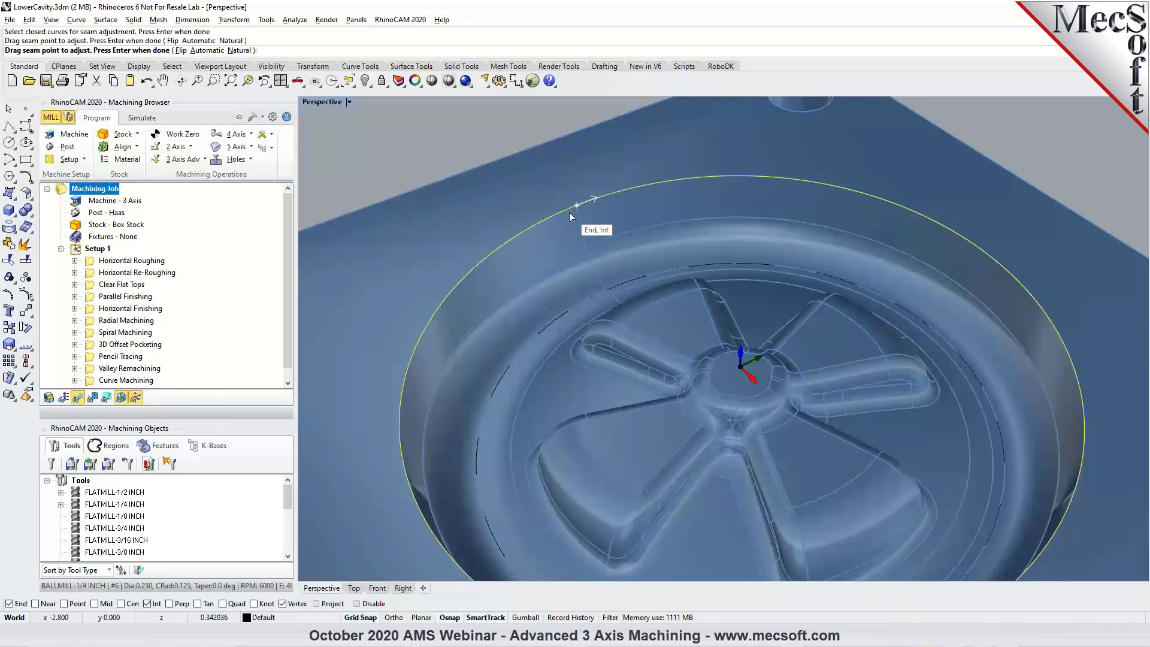
pyautogui.press('Return')
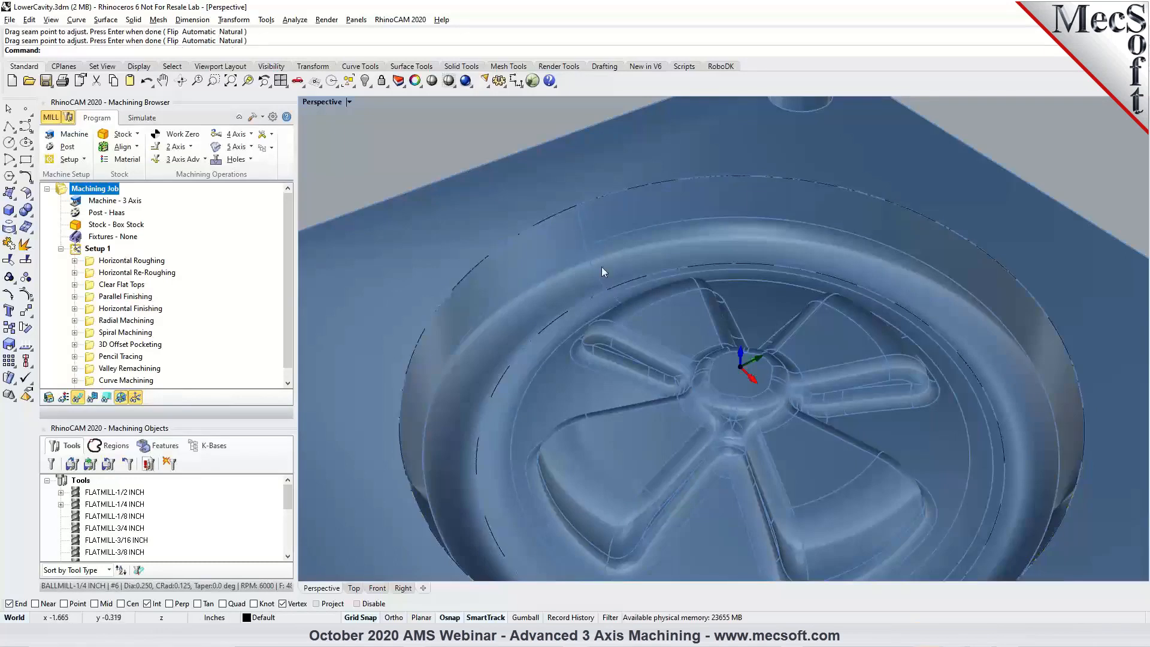
# Select the outer rim and inner floor curves and check how their seam points line up with CrvSeam.
pyautogui.click(571, 207)
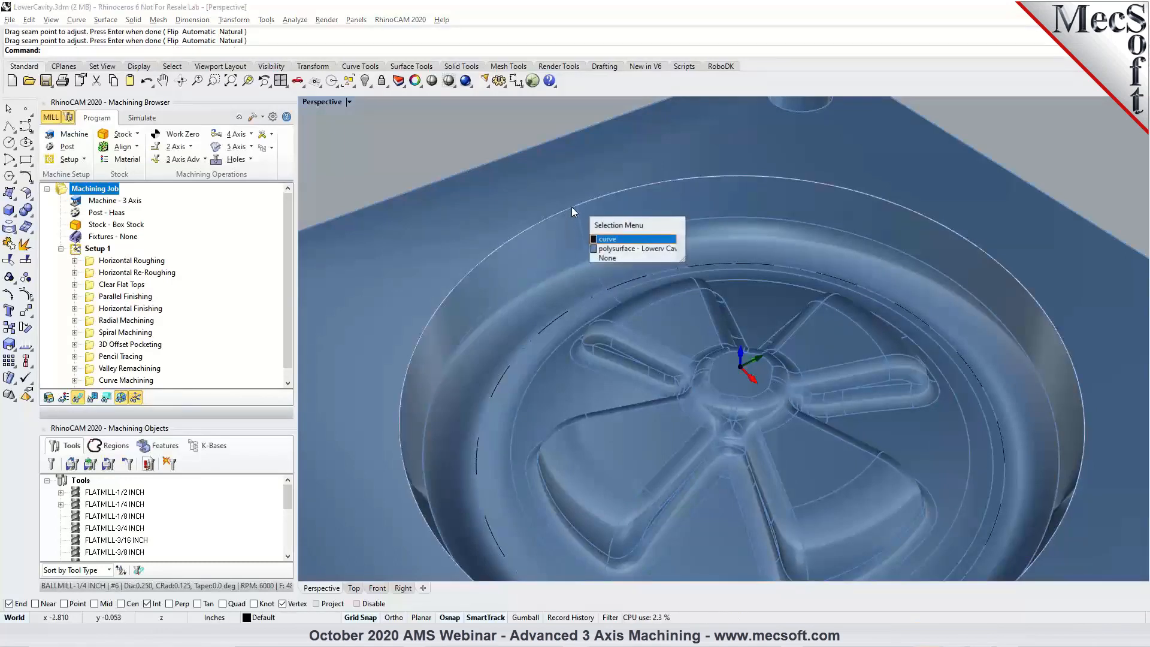
pyautogui.click(606, 242)
pyautogui.keyDown('shift'); pyautogui.click(597, 298); pyautogui.keyUp('shift')
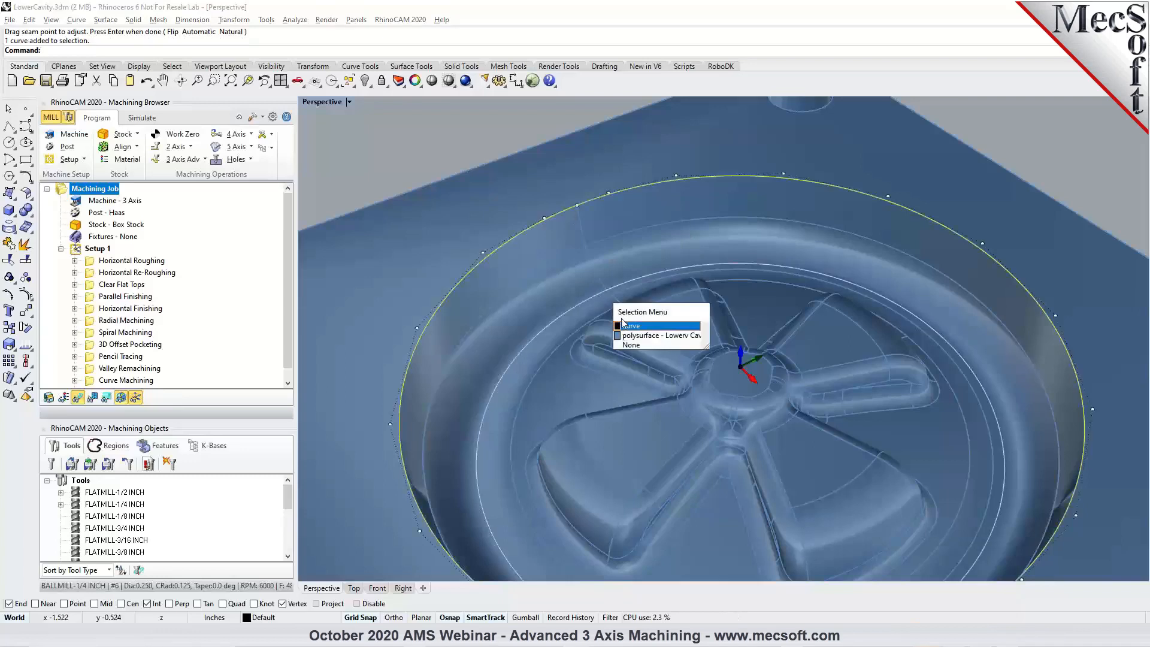
pyautogui.click(624, 324)
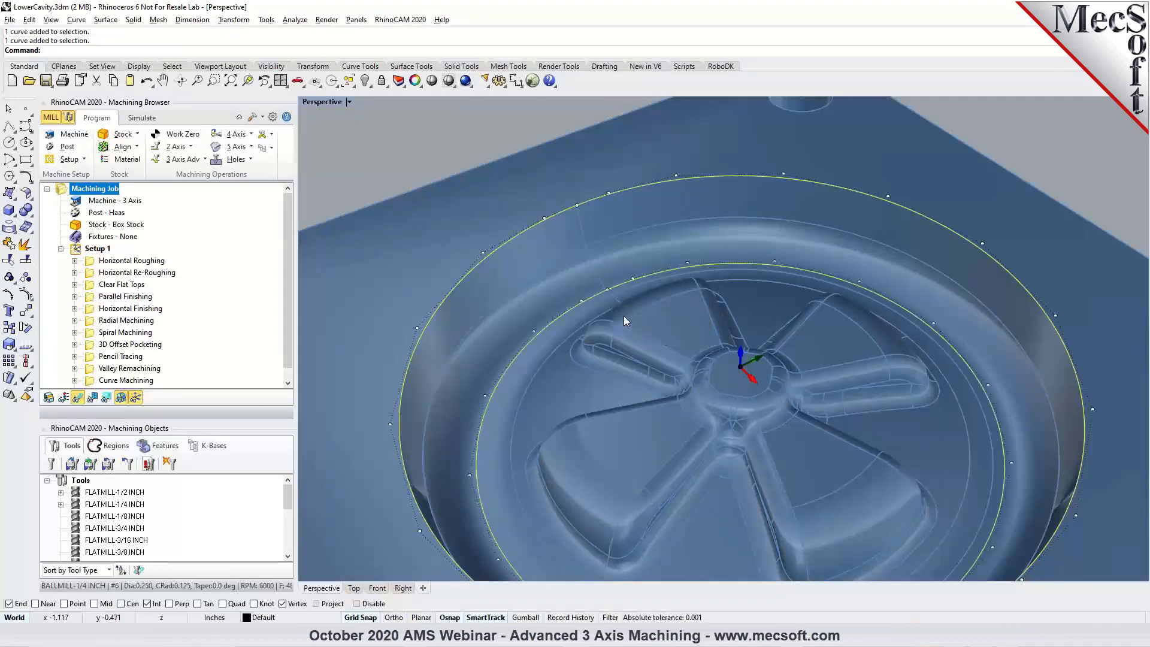
pyautogui.write('Cr')
pyautogui.write('vSe\\')
pyautogui.press('Return')
pyautogui.write('C')
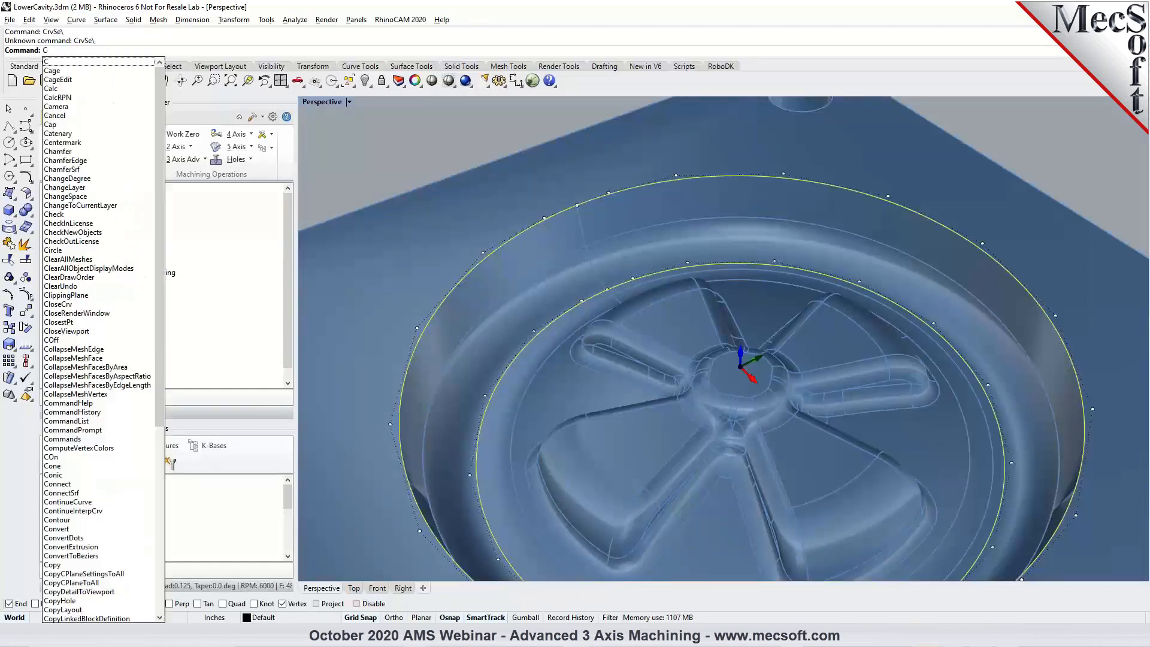
pyautogui.write('rvSeam')
pyautogui.press('Return')
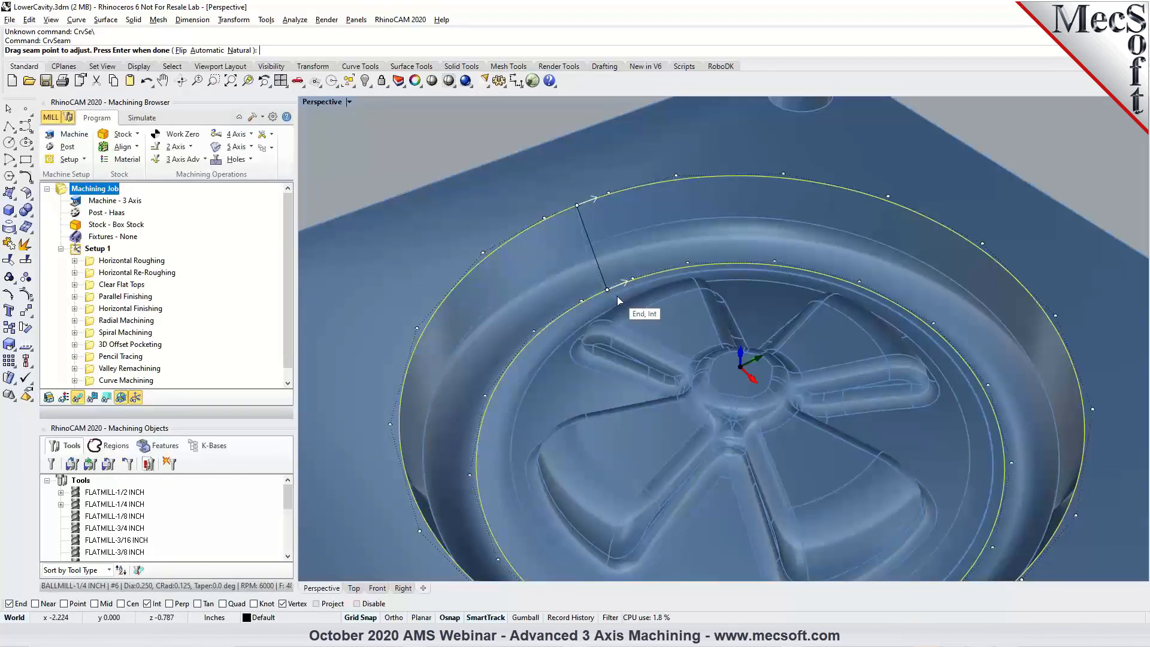
pyautogui.press('Return')
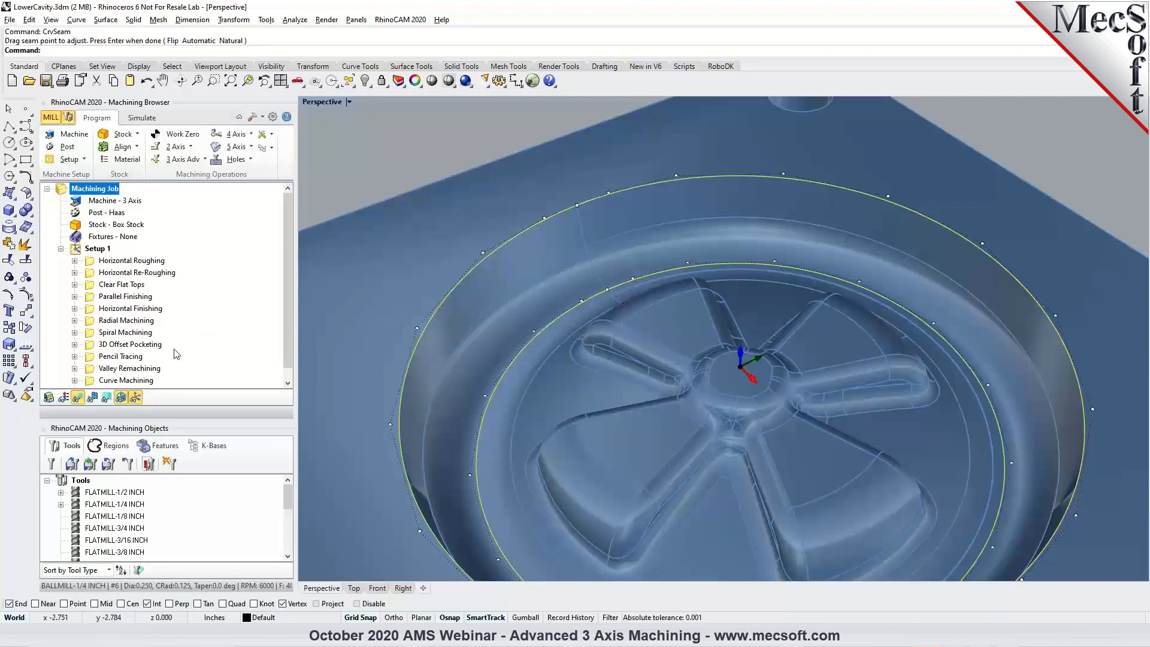
# Deselect both curves and examine where the Between 2 Curves Finishing toolpath enters and leaves the cavity wall.
pyautogui.scroll(-1, 160, 360)
pyautogui.click(373, 185)
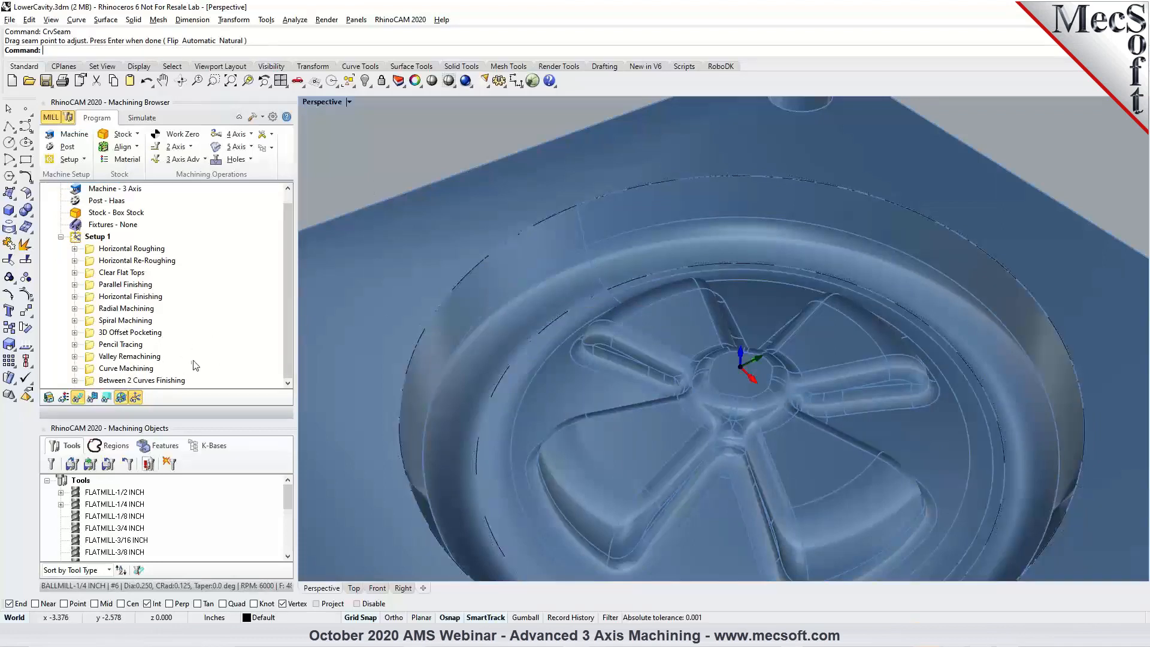
pyautogui.click(154, 383)
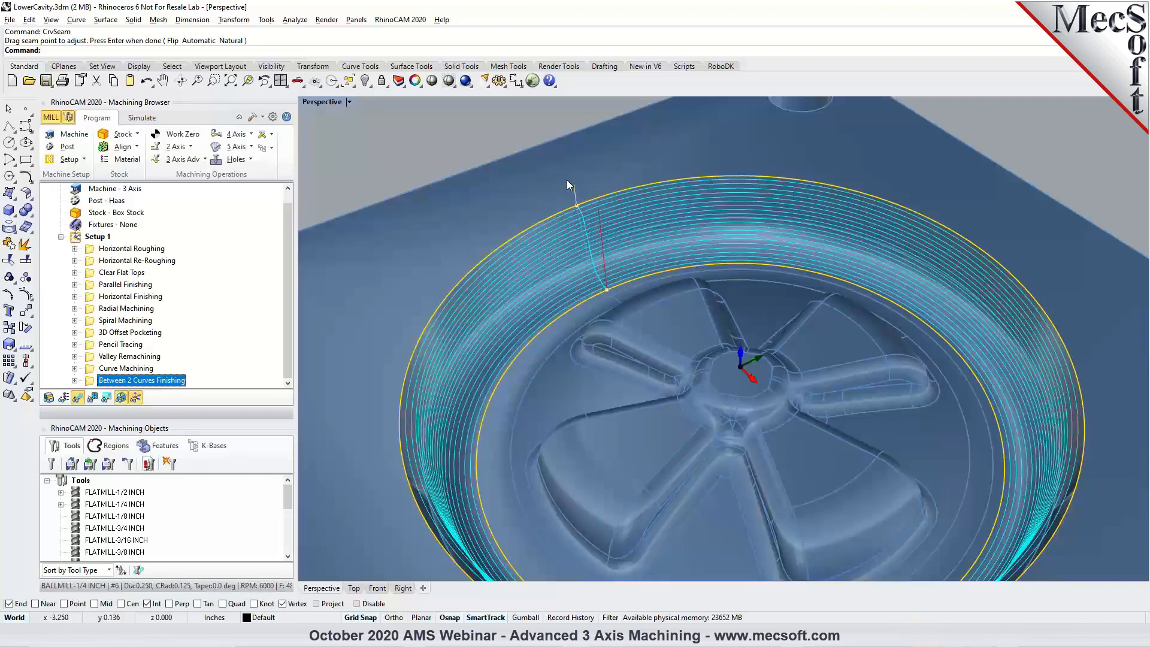
pyautogui.moveTo(568, 181); pyautogui.dragTo(634, 199, button='right')
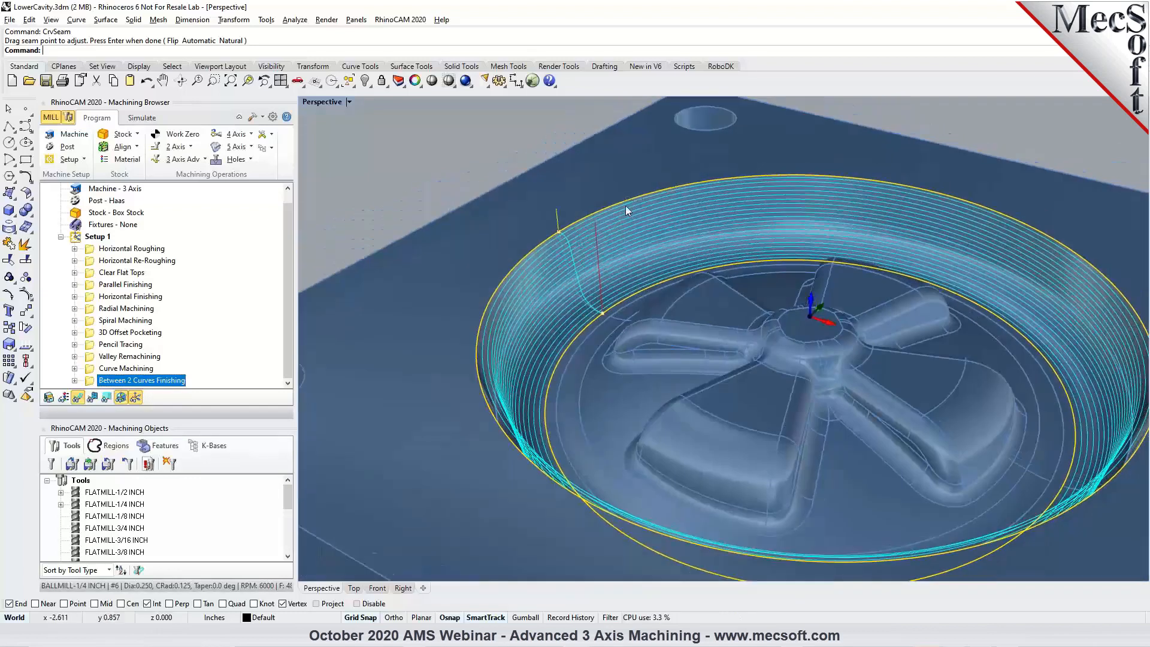
# Show the list of machining regions, and view the Curve Machining and Between 2 Curves Finishing toolpaths in turn.
pyautogui.click(110, 447)
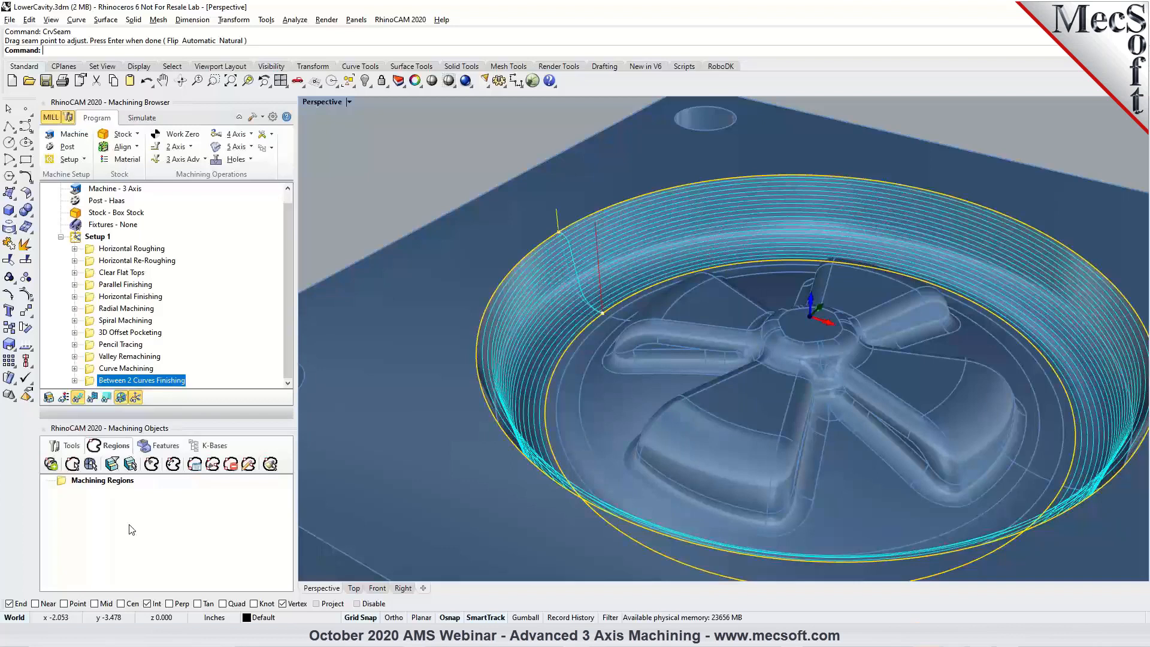
pyautogui.click(101, 377)
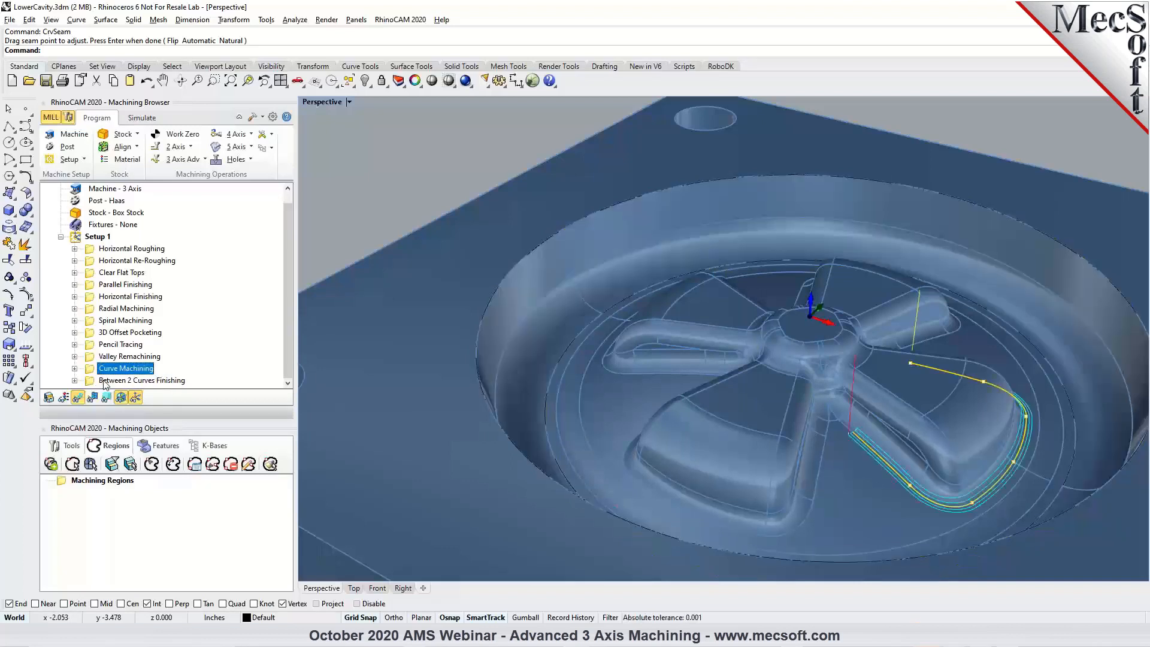
pyautogui.click(105, 381)
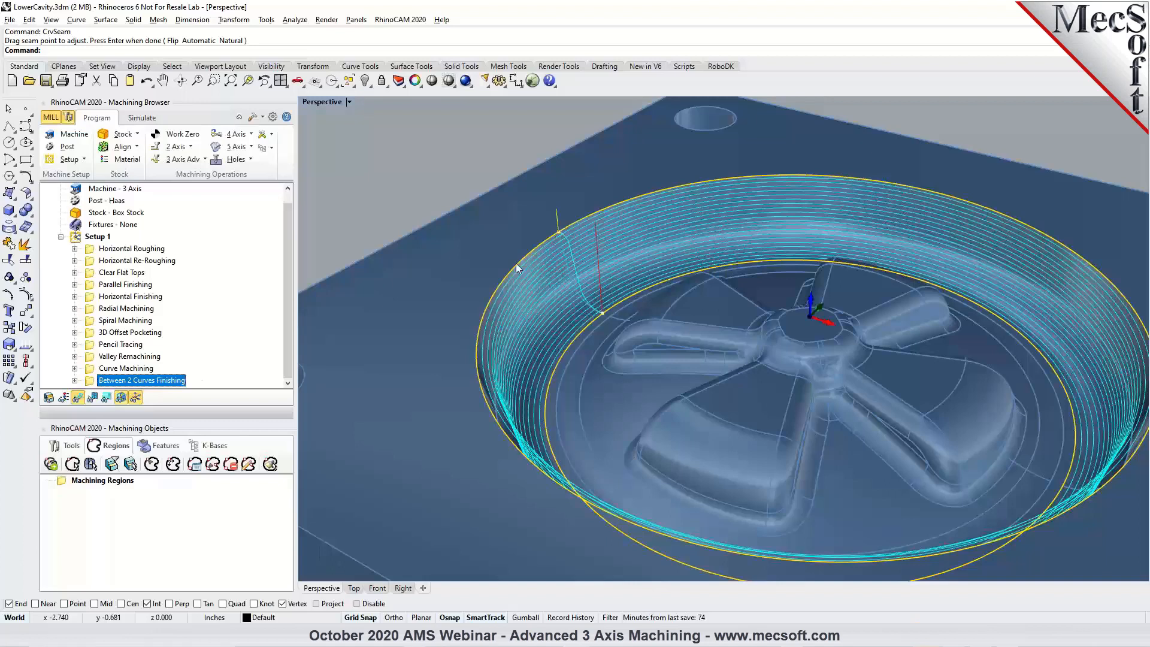
pyautogui.scroll(-2, 516, 263)
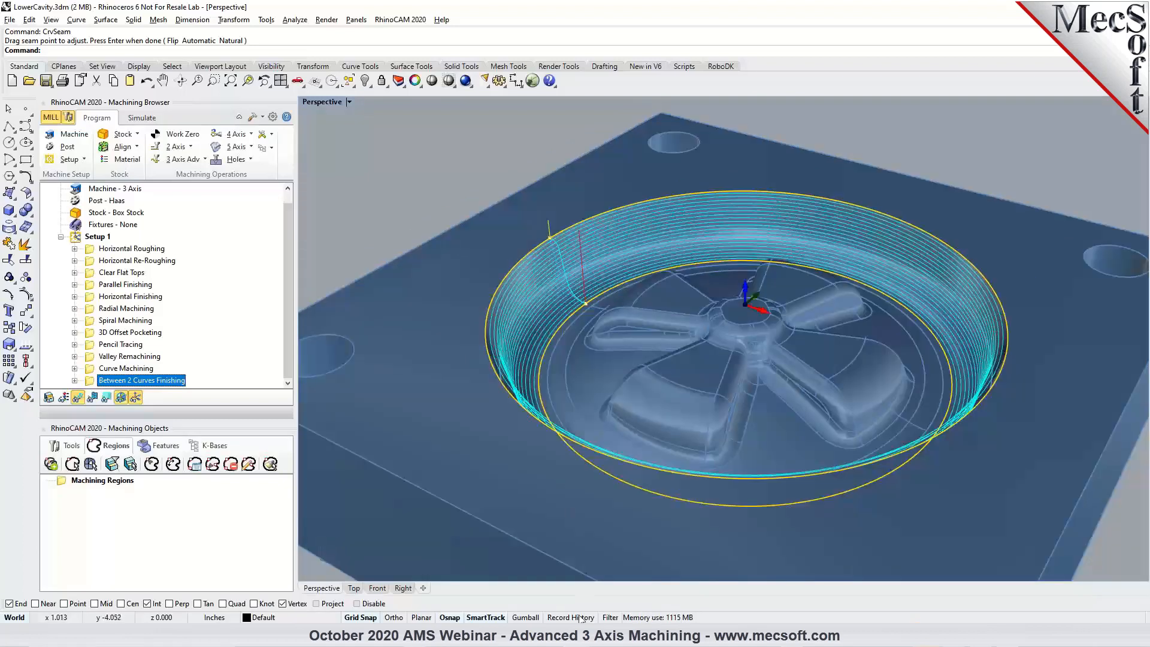
# Switch to the Camera Body-CORE file and examine the second Horizontal Re-Roughing toolpath and its simulated stock.
pyautogui.moveTo(576, 636)
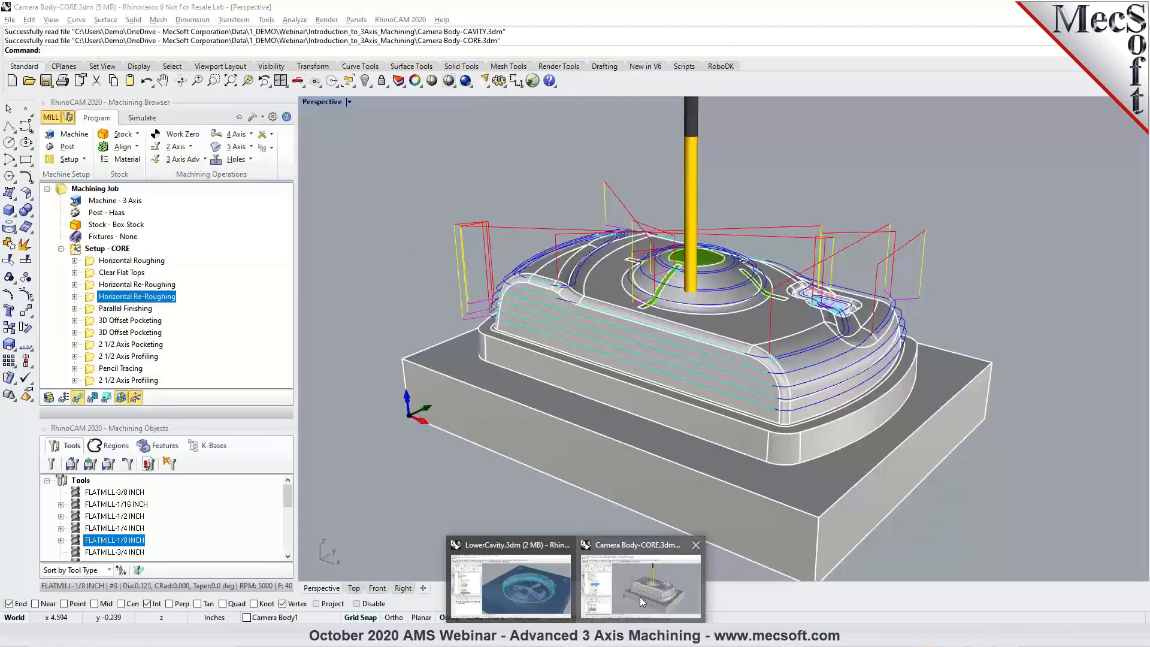
pyautogui.click(640, 598)
pyautogui.moveTo(681, 397); pyautogui.dragTo(672, 355, button='right')
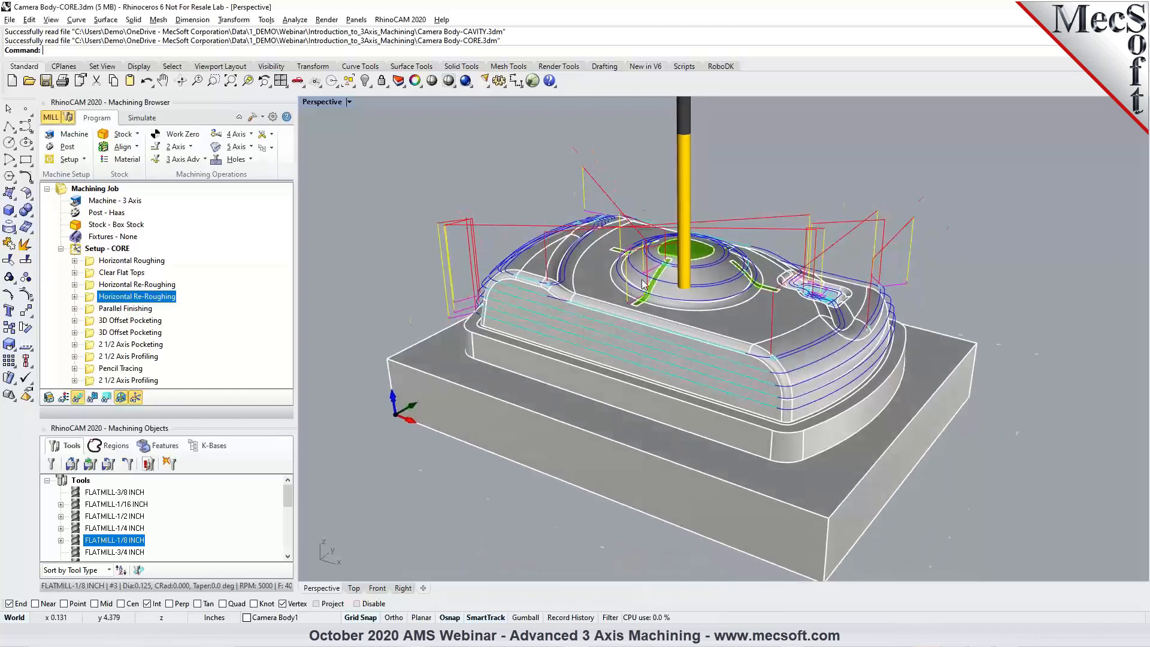
pyautogui.scroll(3, 642, 285)
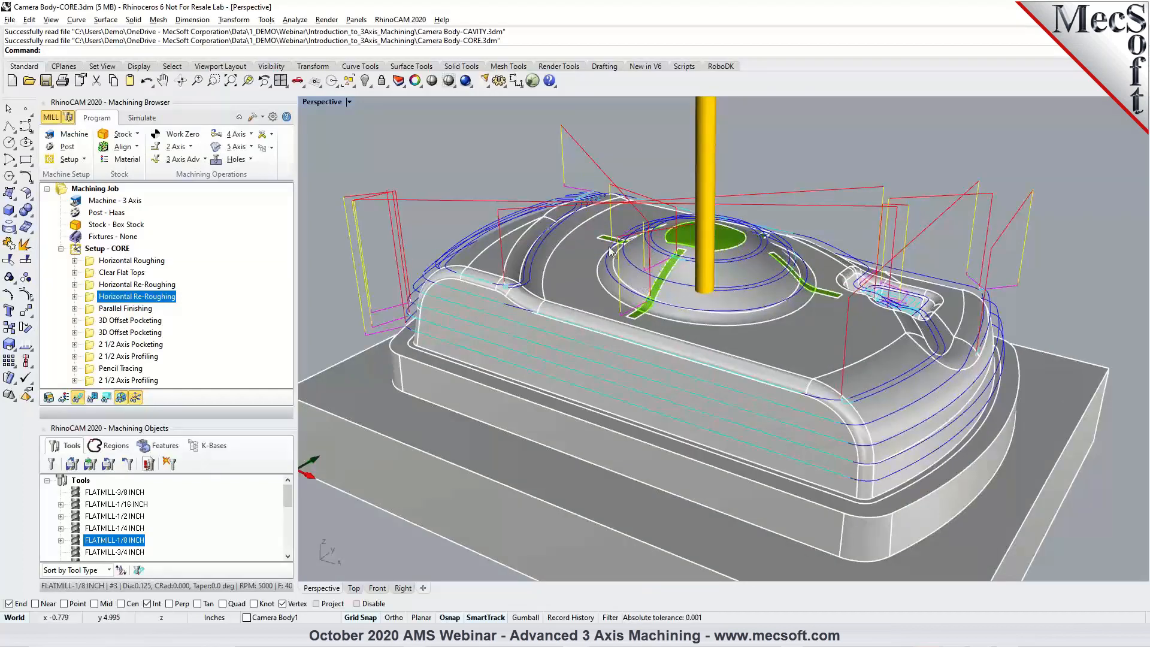
pyautogui.scroll(-3, 674, 306)
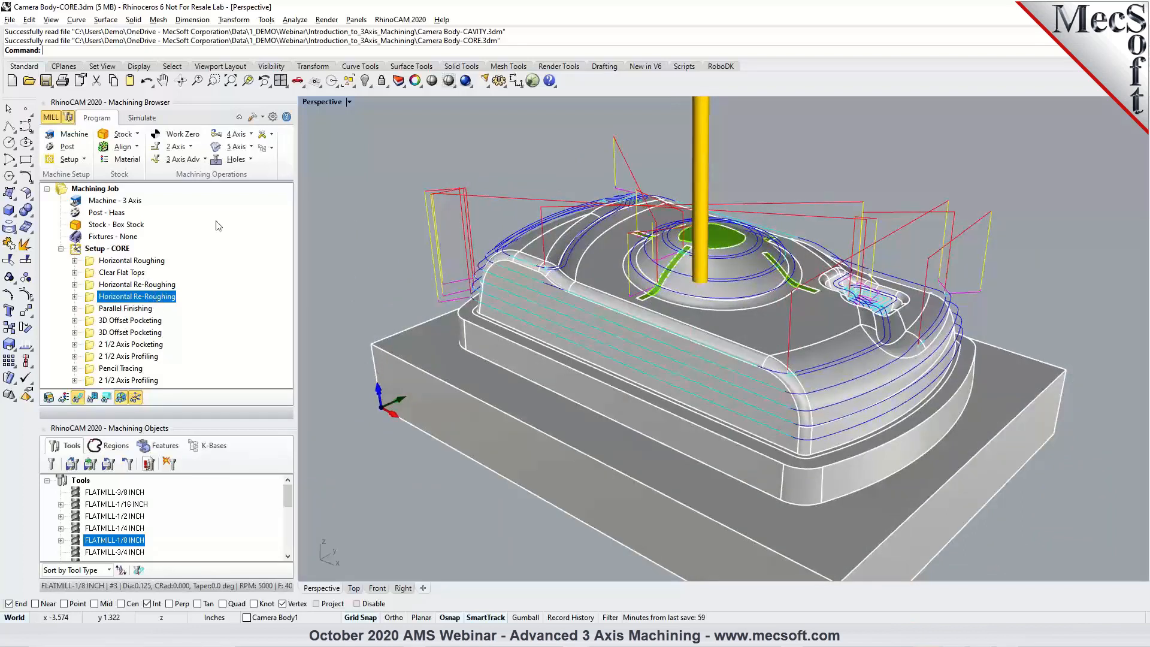
pyautogui.click(151, 119)
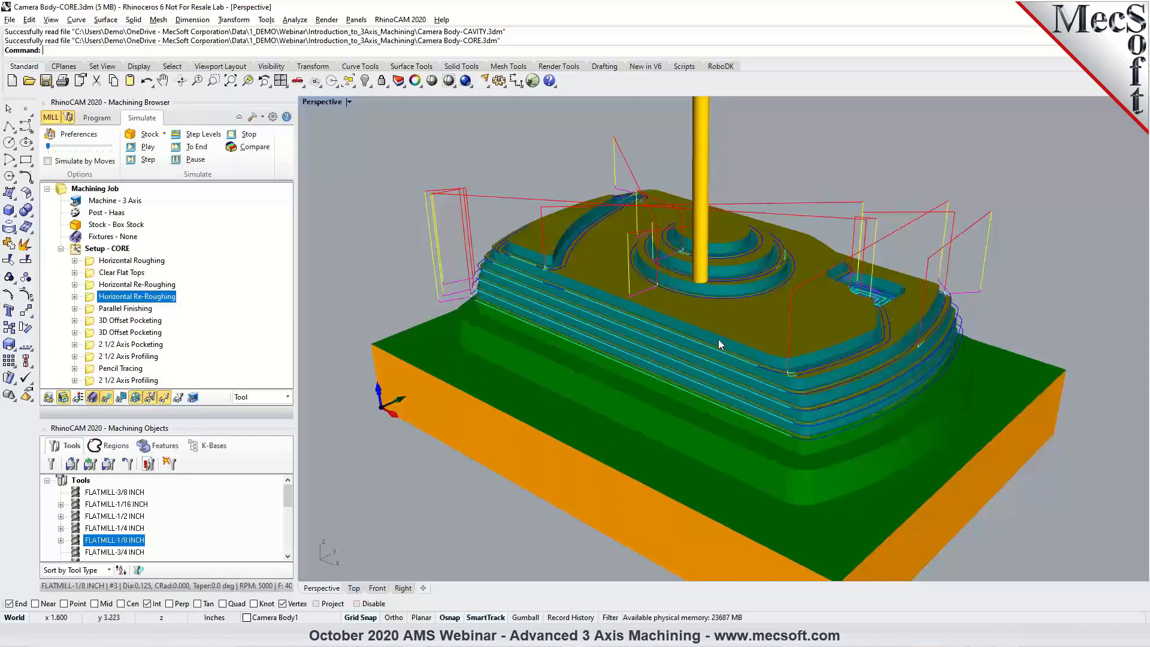
pyautogui.click(91, 118)
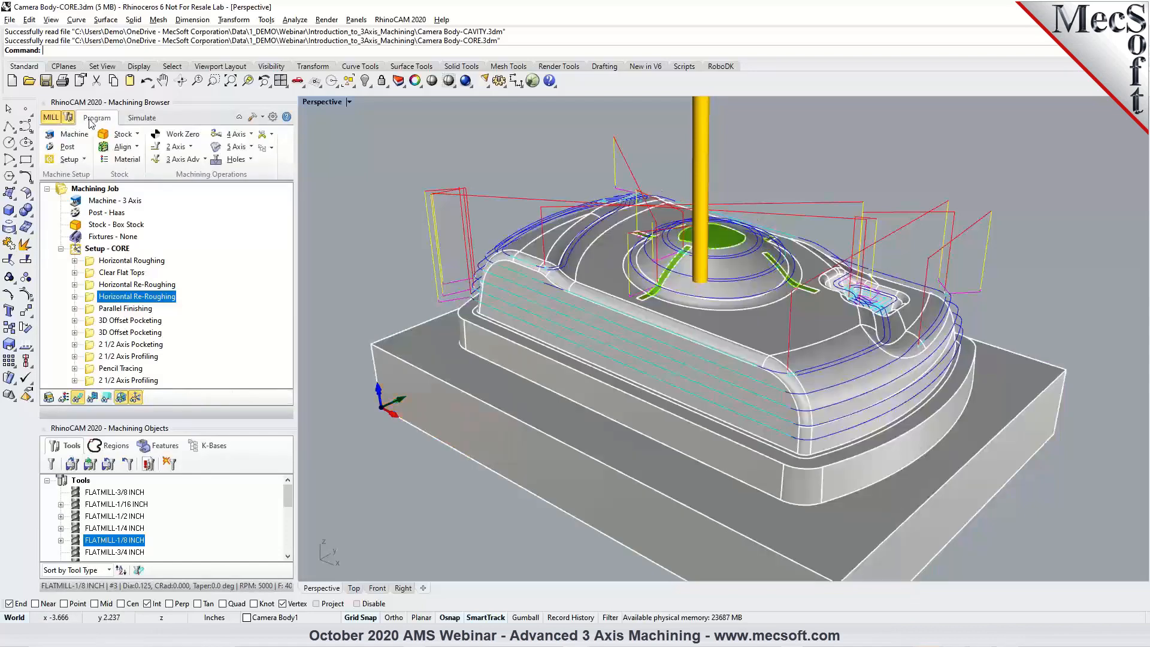
# Compare the pass spacing of the Parallel Finishing and first 3D Offset Pocketing toolpaths on the camera core's steep side wall.
pyautogui.click(130, 309)
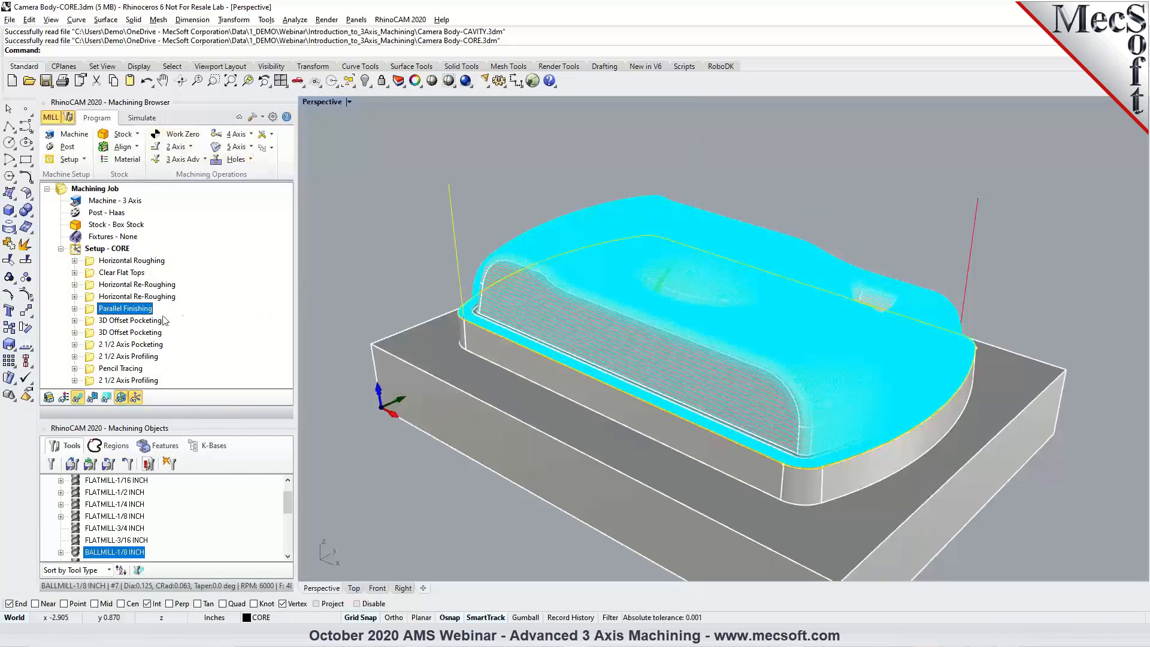
pyautogui.click(146, 322)
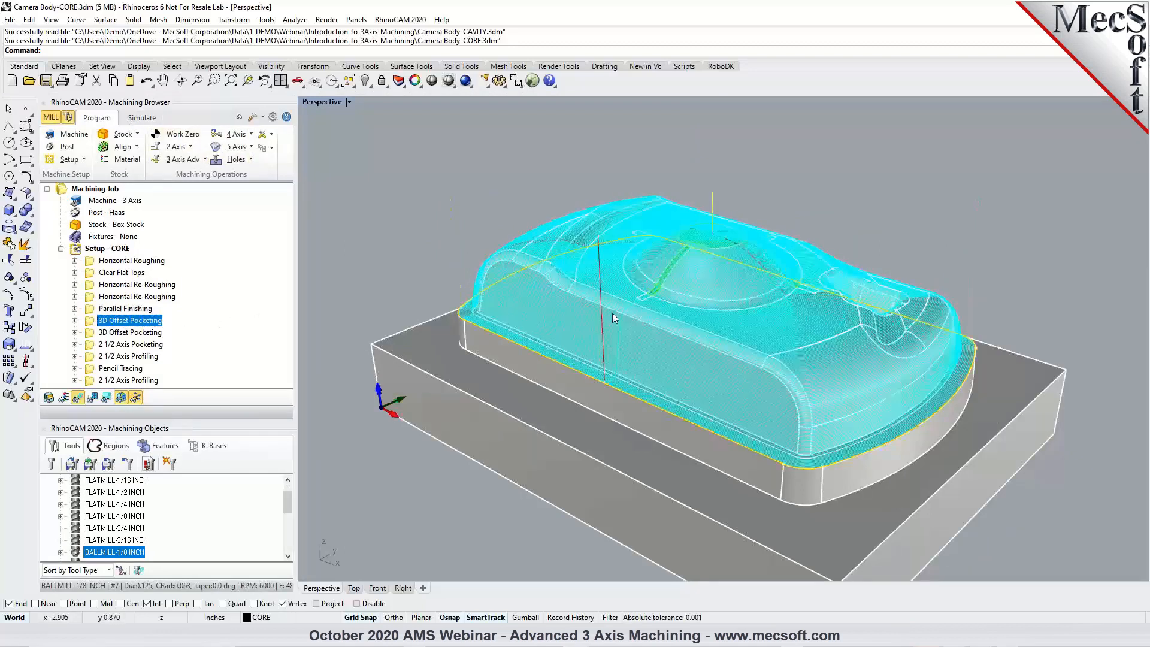
pyautogui.scroll(5, 656, 308)
pyautogui.moveTo(650, 311); pyautogui.dragTo(616, 286, button='right')
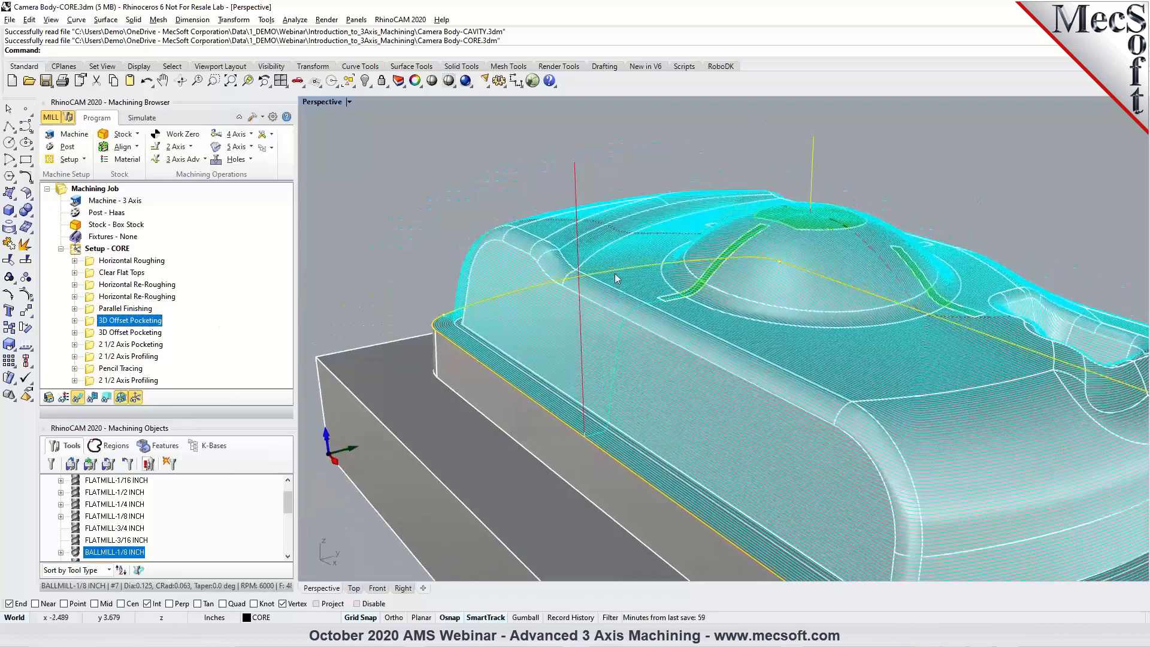
pyautogui.scroll(-7, 616, 286)
pyautogui.scroll(8, 717, 391)
pyautogui.scroll(3, 719, 396)
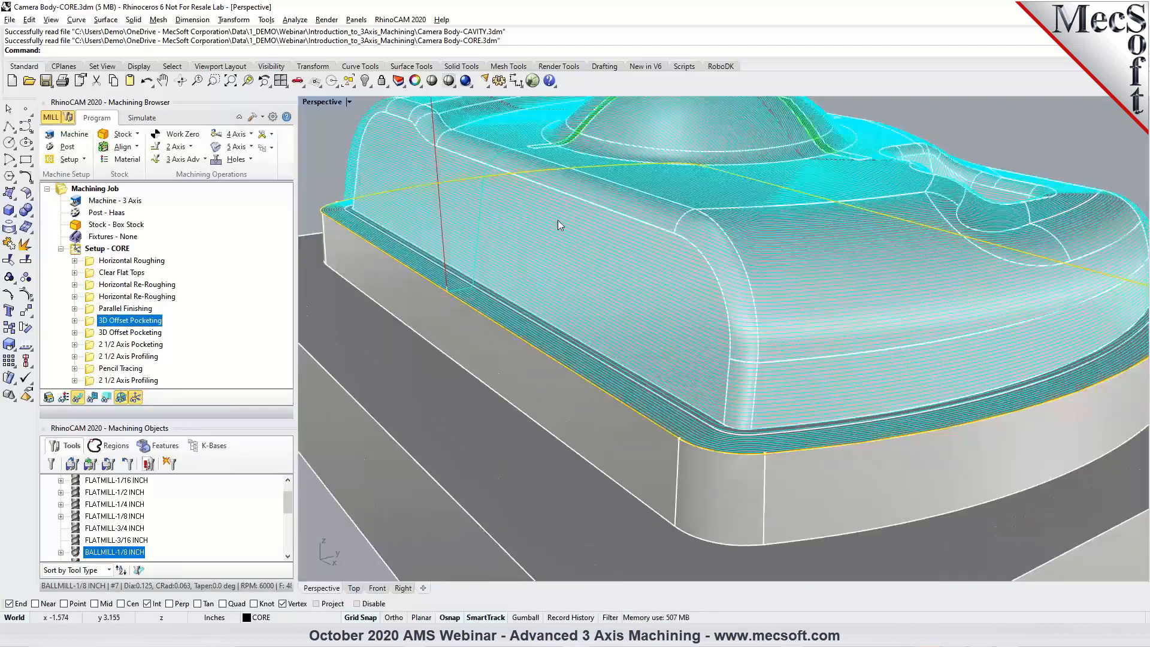
pyautogui.scroll(2, 549, 239)
pyautogui.scroll(2, 486, 165)
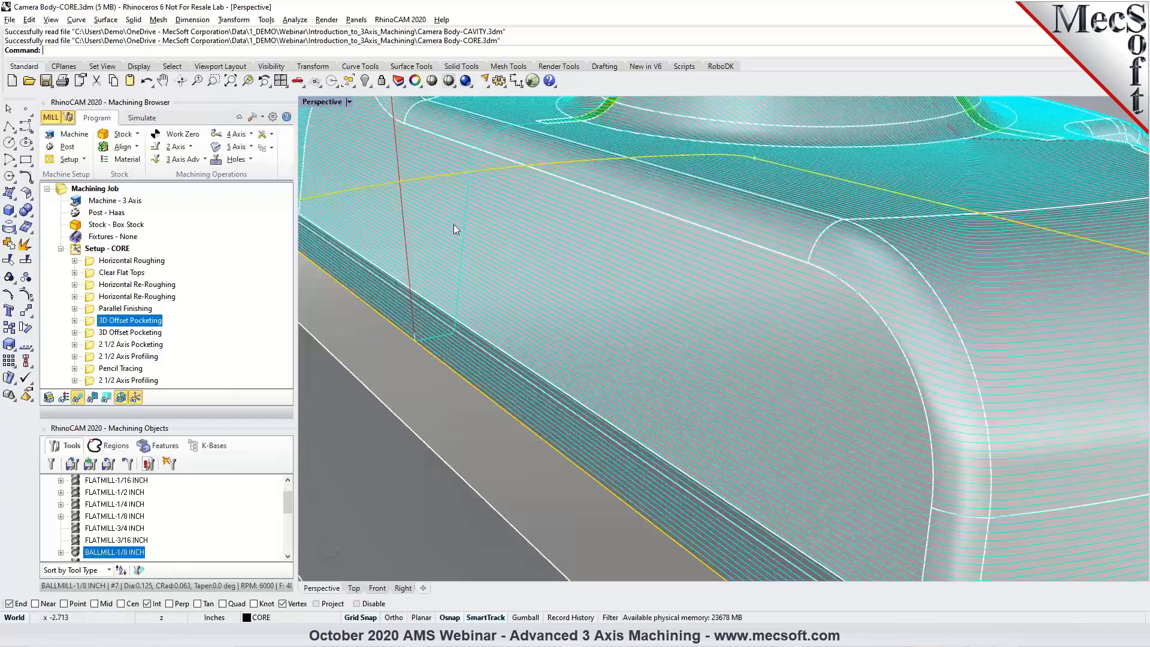
pyautogui.moveTo(605, 242)
pyautogui.mouseDown(button='right')
pyautogui.moveTo(568, 231)
pyautogui.moveTo(599, 242)
pyautogui.mouseUp(button='right')
pyautogui.click(137, 309)
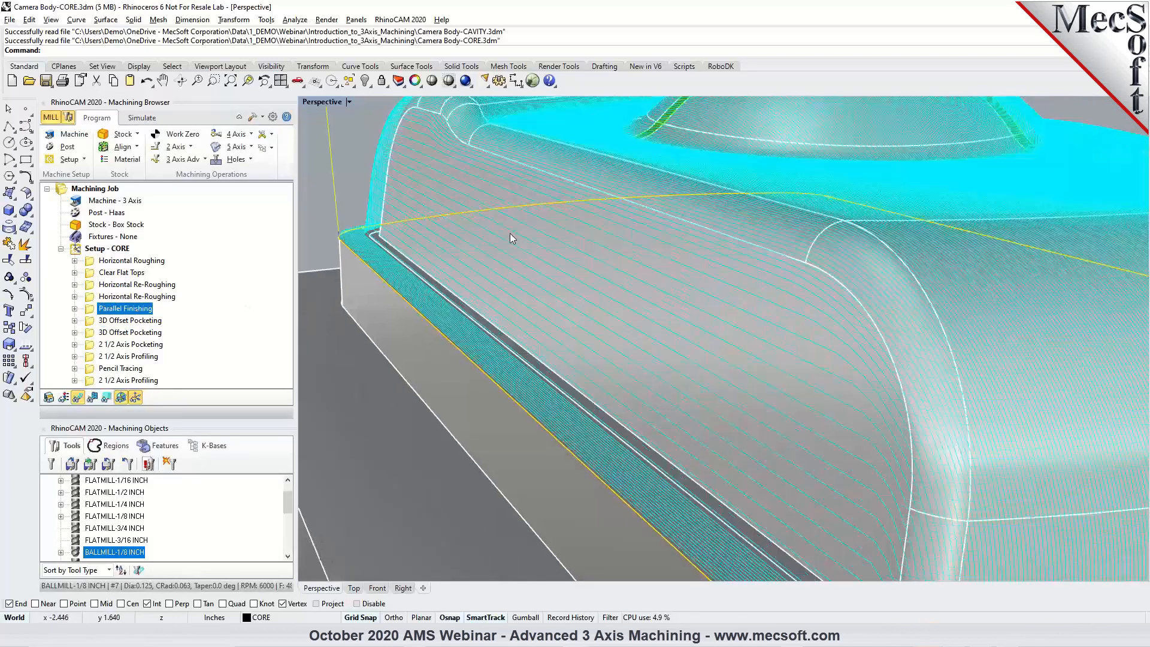
pyautogui.scroll(-4, 707, 321)
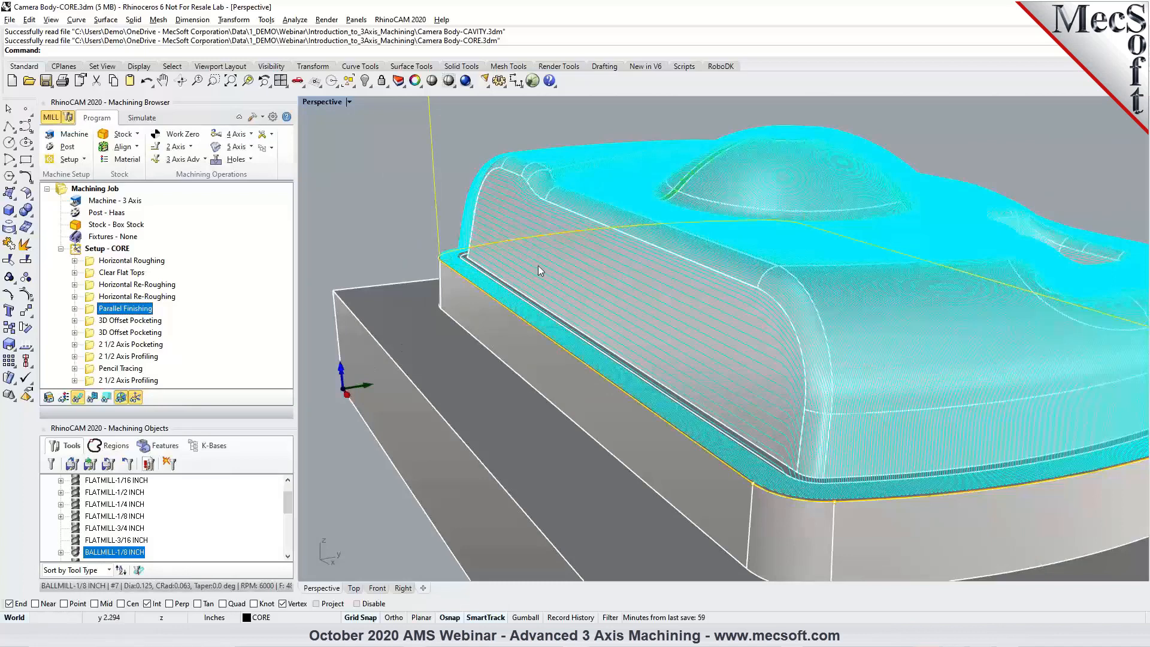
# Examine the first 3D Offset Pocketing toolpath on the core's steep side wall and across the covered lens dome.
pyautogui.scroll(2, 666, 353)
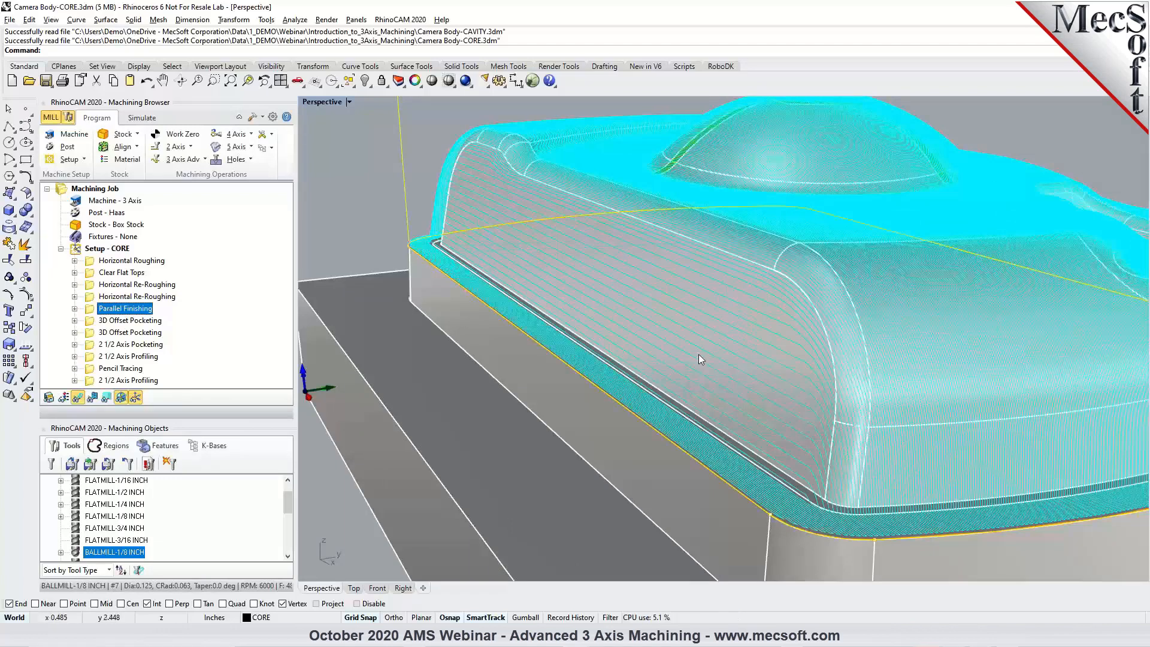
pyautogui.click(139, 321)
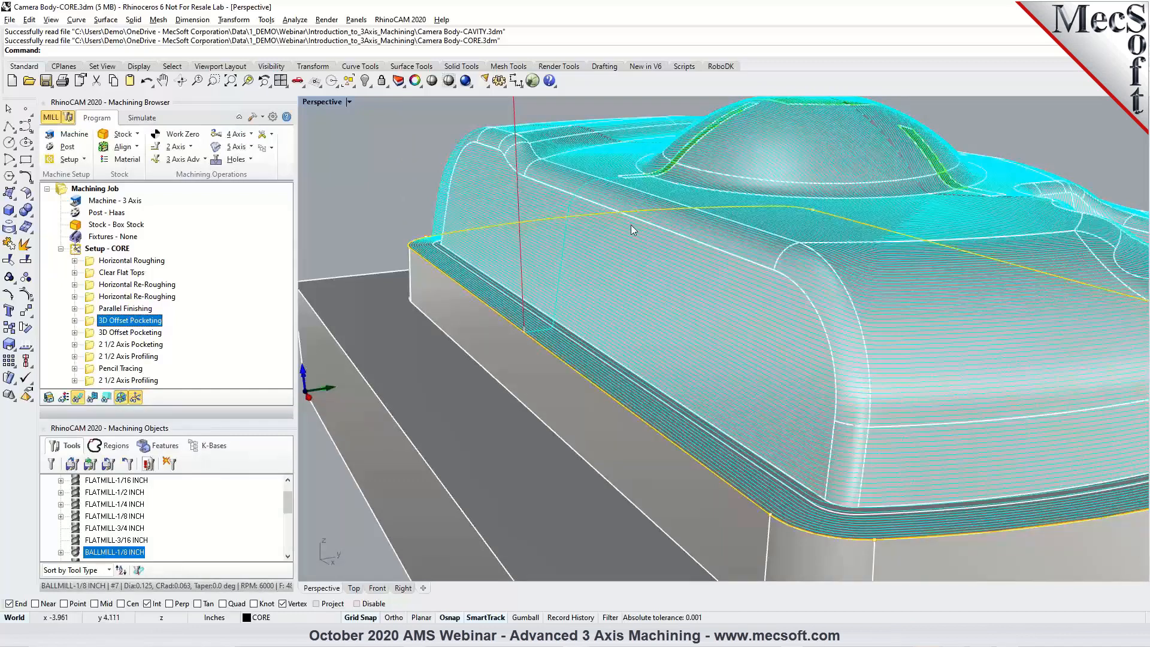
pyautogui.moveTo(603, 258); pyautogui.dragTo(610, 296, button='right')
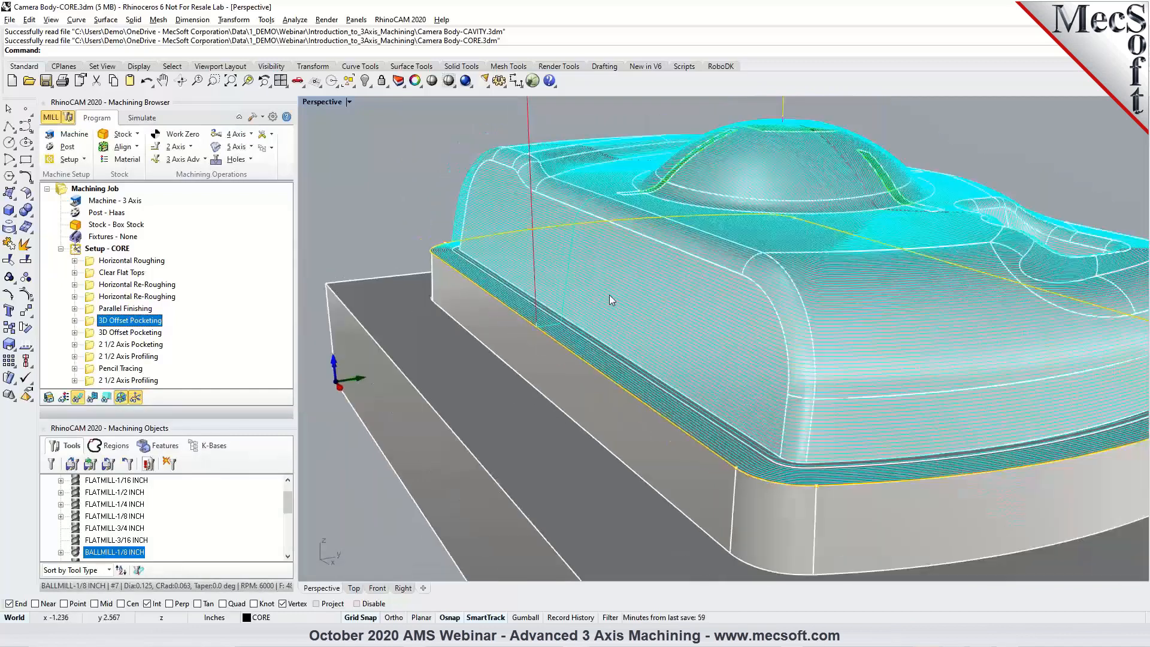
pyautogui.scroll(-5, 717, 330)
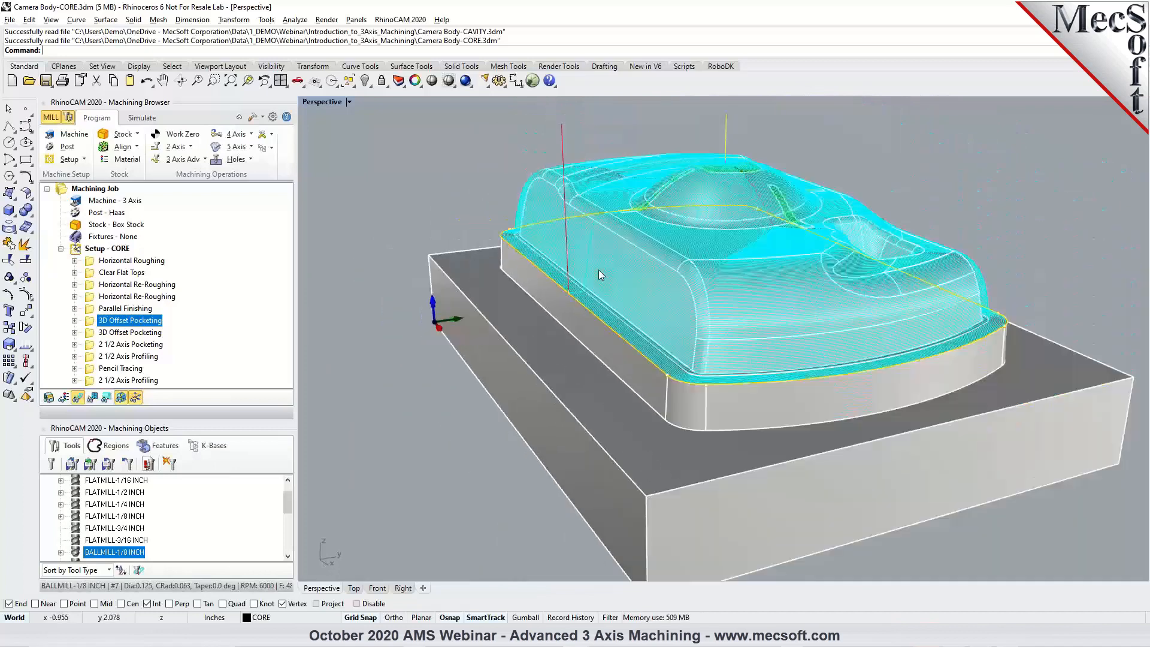
pyautogui.moveTo(656, 242); pyautogui.dragTo(626, 176, button='right')
pyautogui.scroll(3, 658, 188)
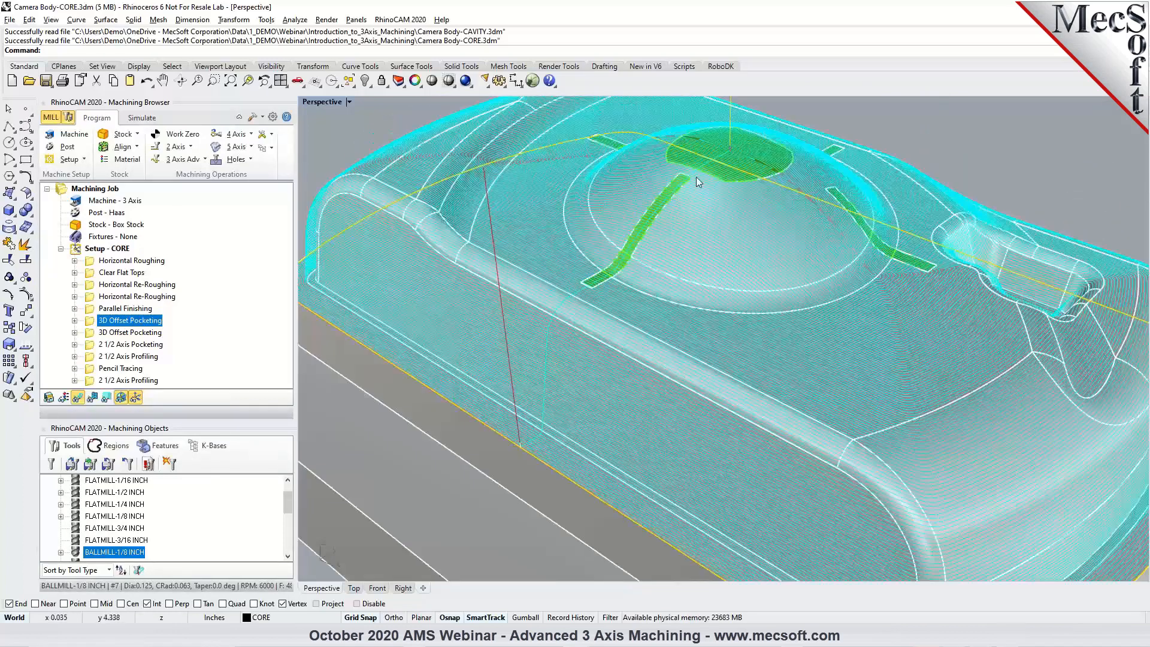
pyautogui.scroll(-3, 650, 191)
pyautogui.scroll(3, 649, 190)
pyautogui.scroll(2, 666, 235)
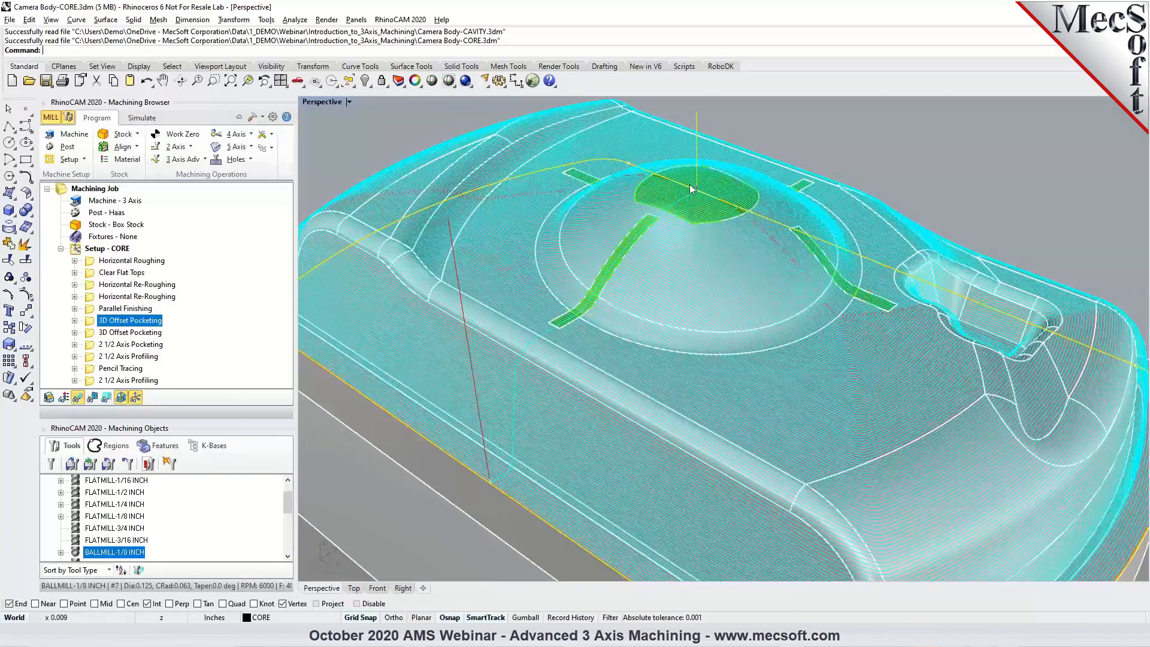
# Hide the toolpath display and inspect the green cover surfaces on the lens dome, selecting the centre patch and a slot strip in turn.
pyautogui.click(78, 398)
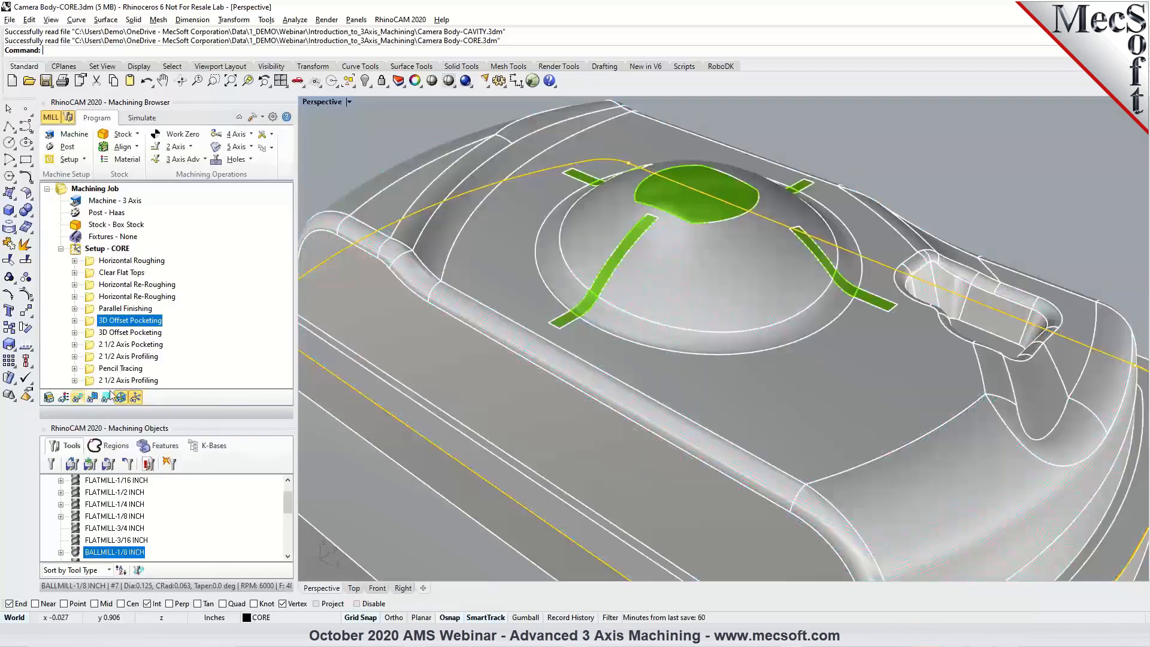
pyautogui.scroll(2, 671, 258)
pyautogui.scroll(-4, 671, 257)
pyautogui.scroll(4, 659, 223)
pyautogui.moveTo(659, 224); pyautogui.dragTo(664, 259, button='right')
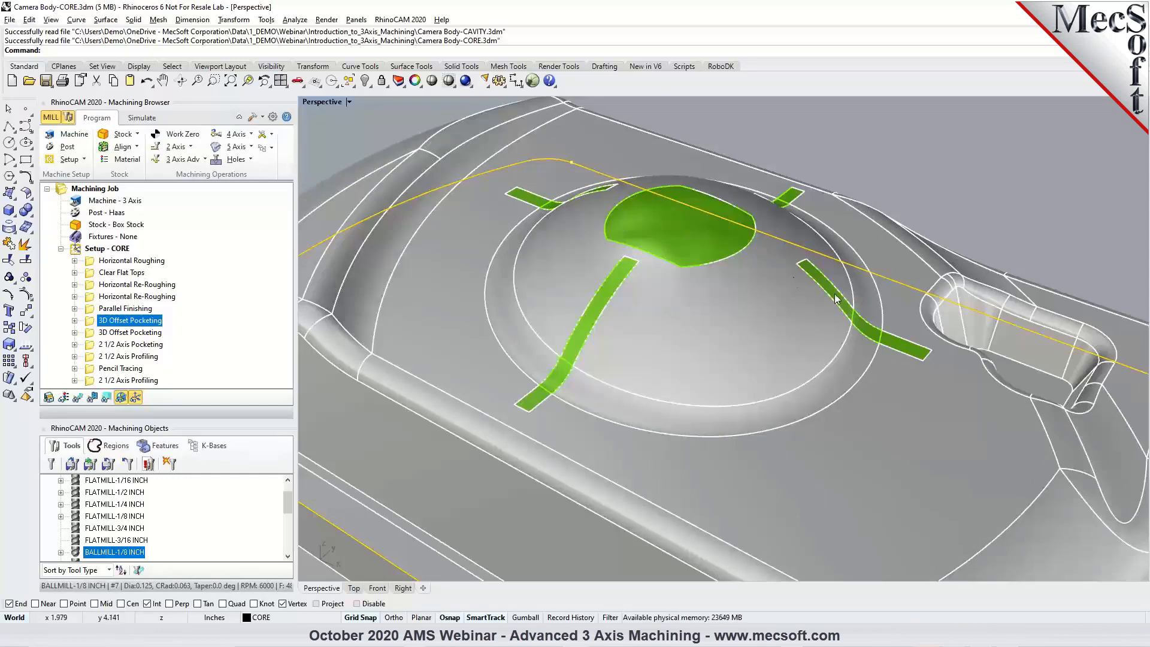
pyautogui.click(656, 217)
pyautogui.click(843, 151)
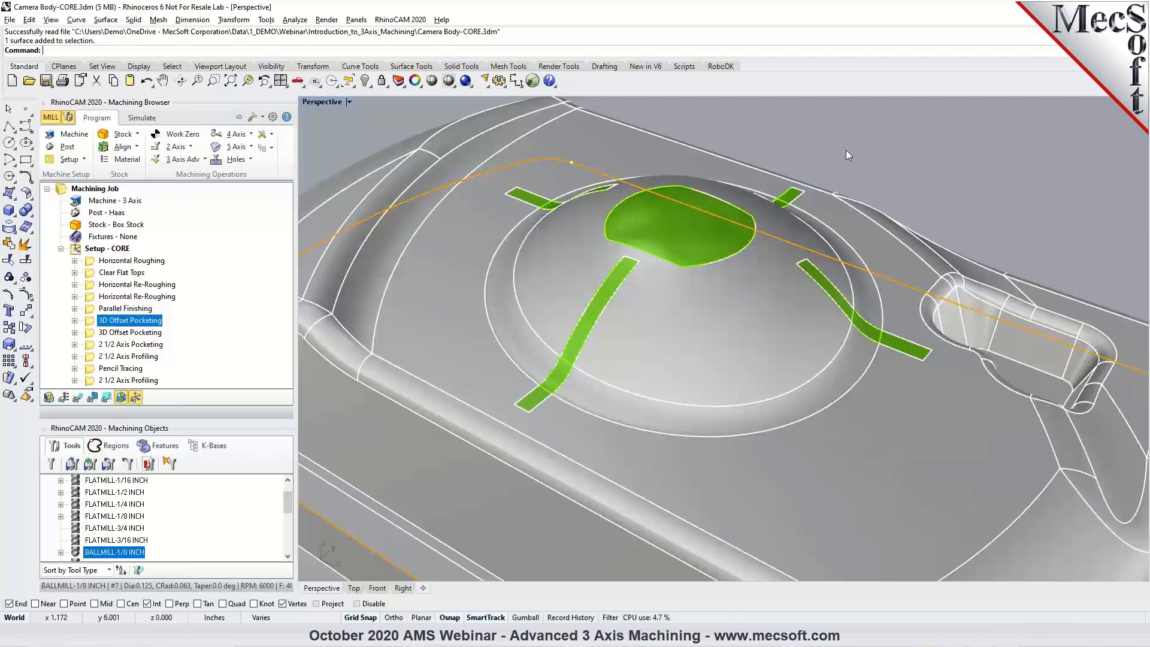
pyautogui.click(619, 275)
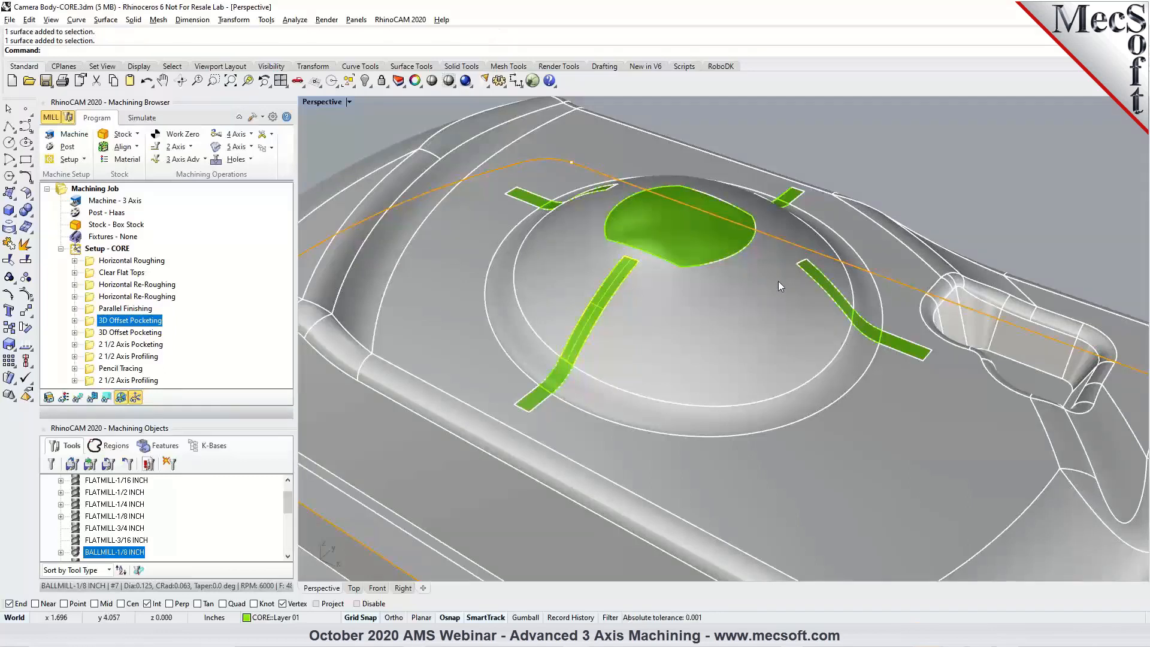
pyautogui.click(922, 175)
# Turn off Layer 01 and Layer 02 and examine the slots and centre pocket beneath the cover surfaces.
pyautogui.click(398, 82)
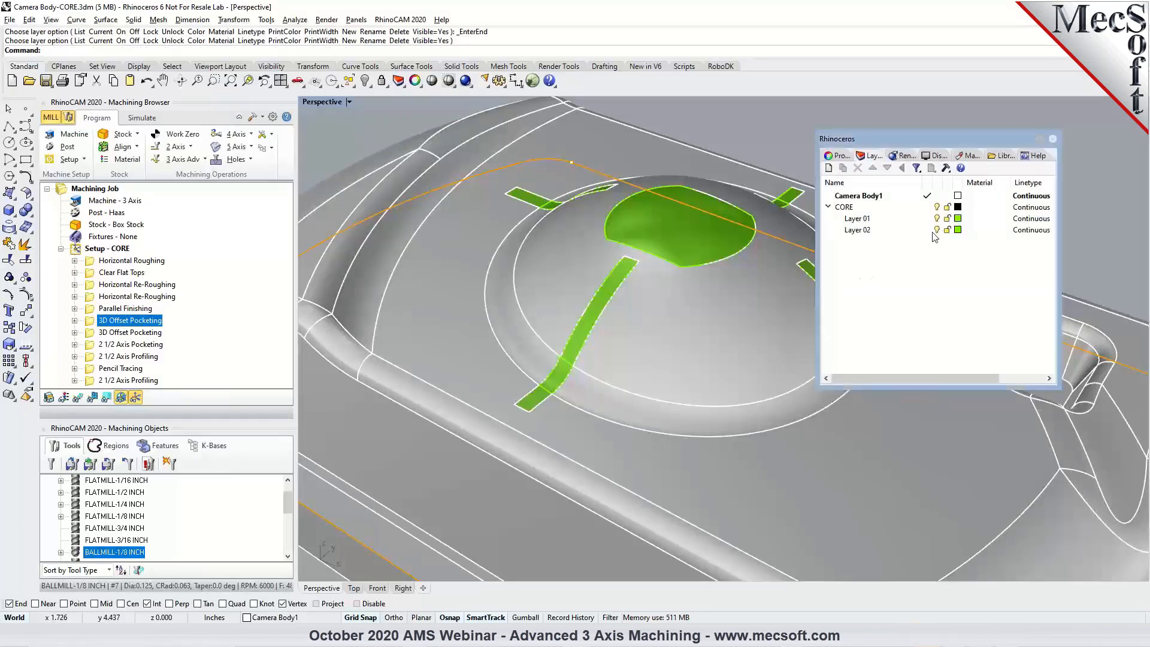
pyautogui.click(937, 219)
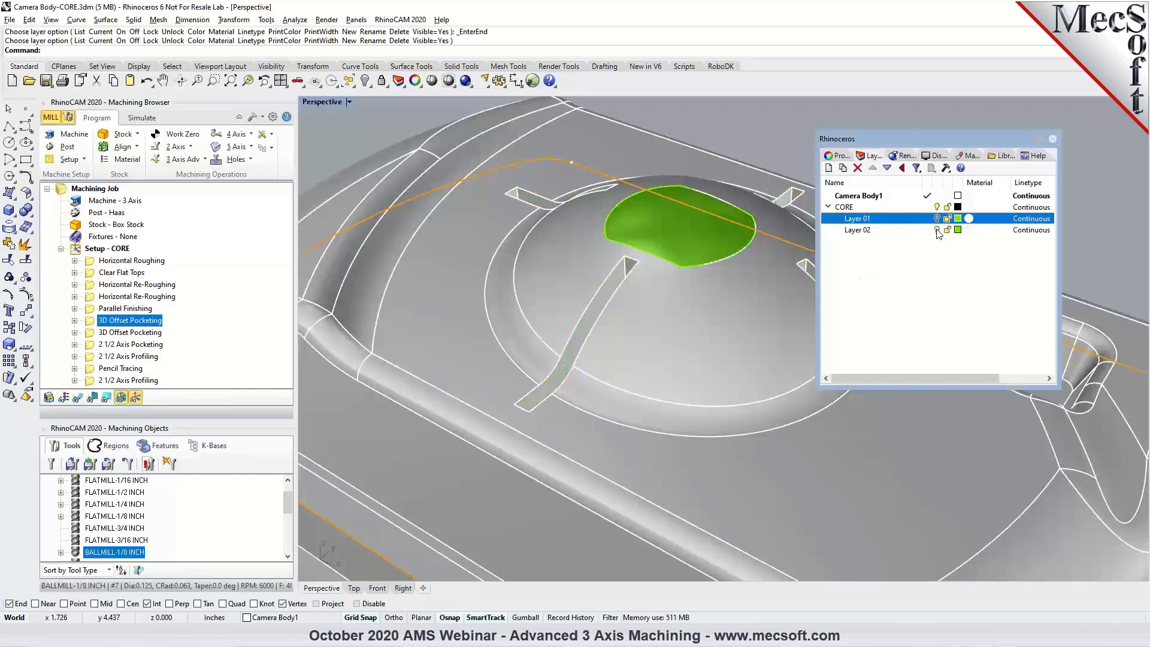
pyautogui.click(937, 230)
pyautogui.scroll(5, 647, 252)
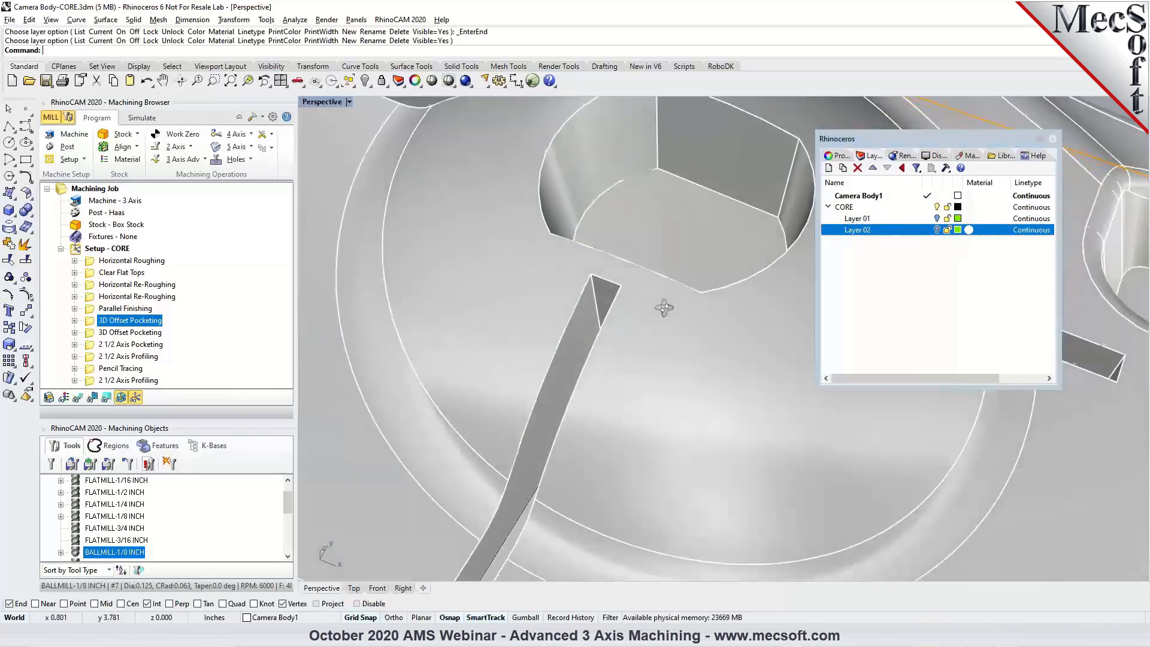
pyautogui.moveTo(664, 308); pyautogui.dragTo(594, 386, button='right')
pyautogui.scroll(-4, 590, 382)
pyautogui.moveTo(548, 181); pyautogui.dragTo(609, 262, button='right')
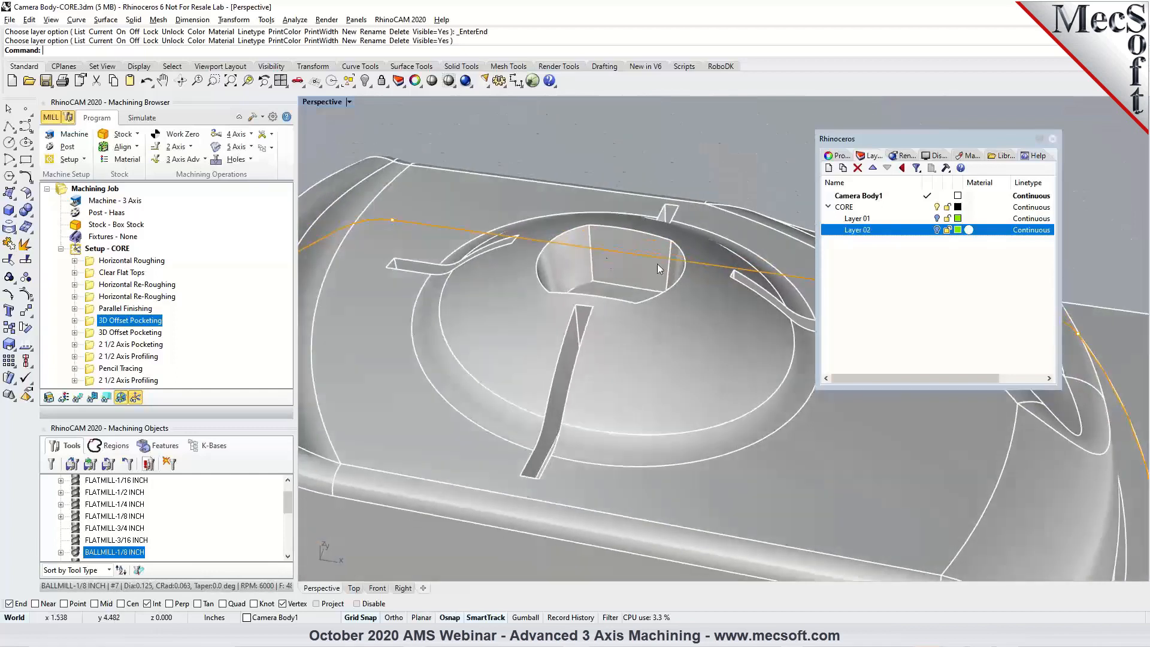
# Turn Layer 01 and Layer 02 back on and close the layer list.
pyautogui.click(938, 218)
pyautogui.click(938, 230)
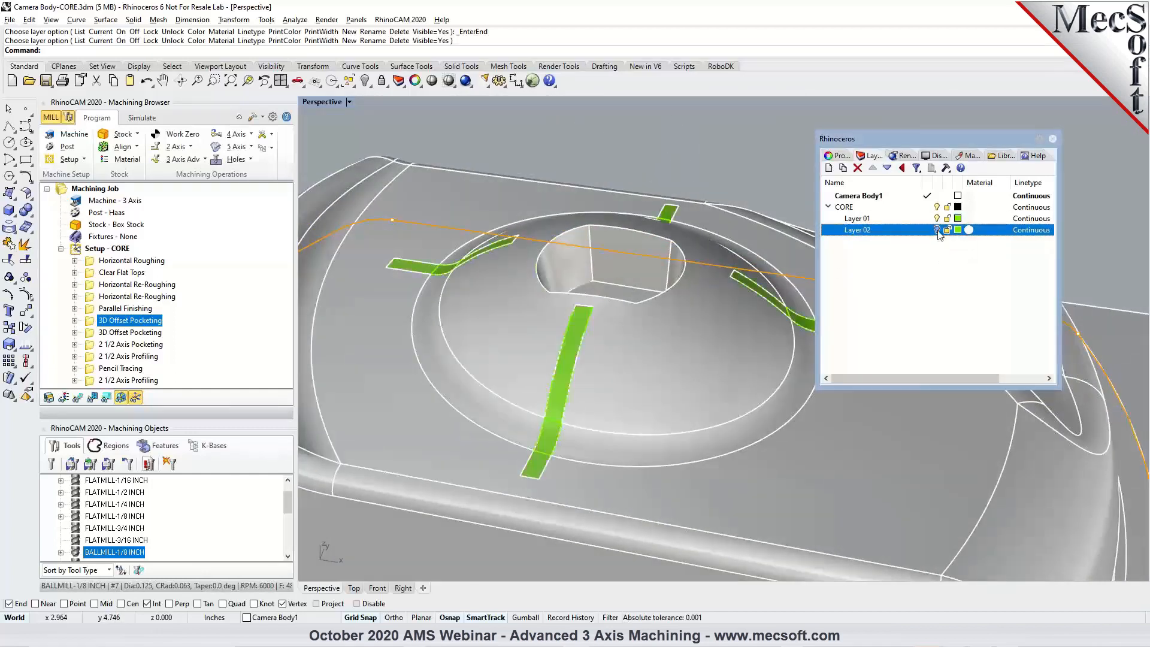
pyautogui.click(1053, 139)
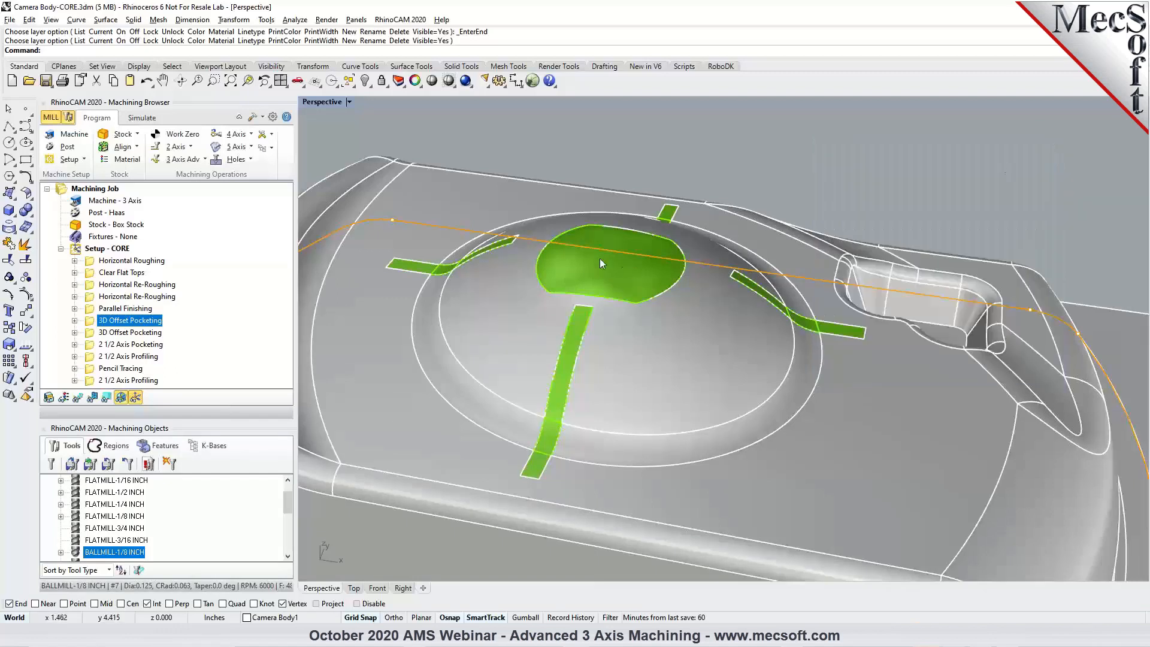
# Turn the toolpath display back on and view the second and first 3D Offset Pocketing and the 2 1/2 Axis Pocketing toolpaths in turn.
pyautogui.moveTo(747, 311); pyautogui.dragTo(686, 302, button='right')
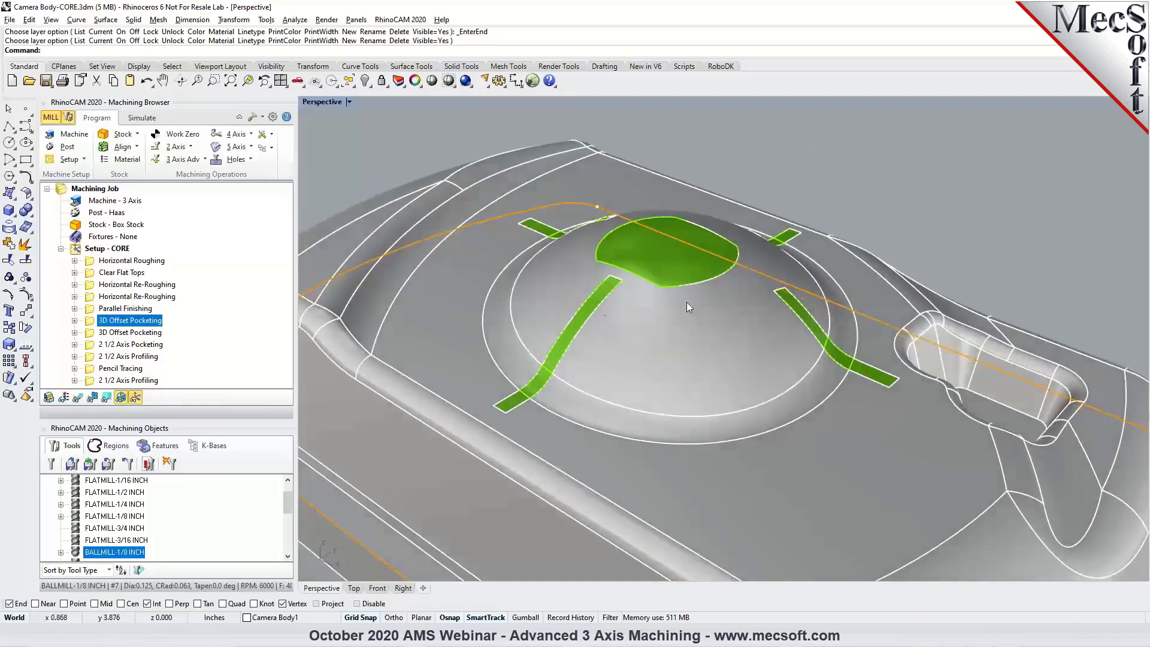
pyautogui.click(133, 333)
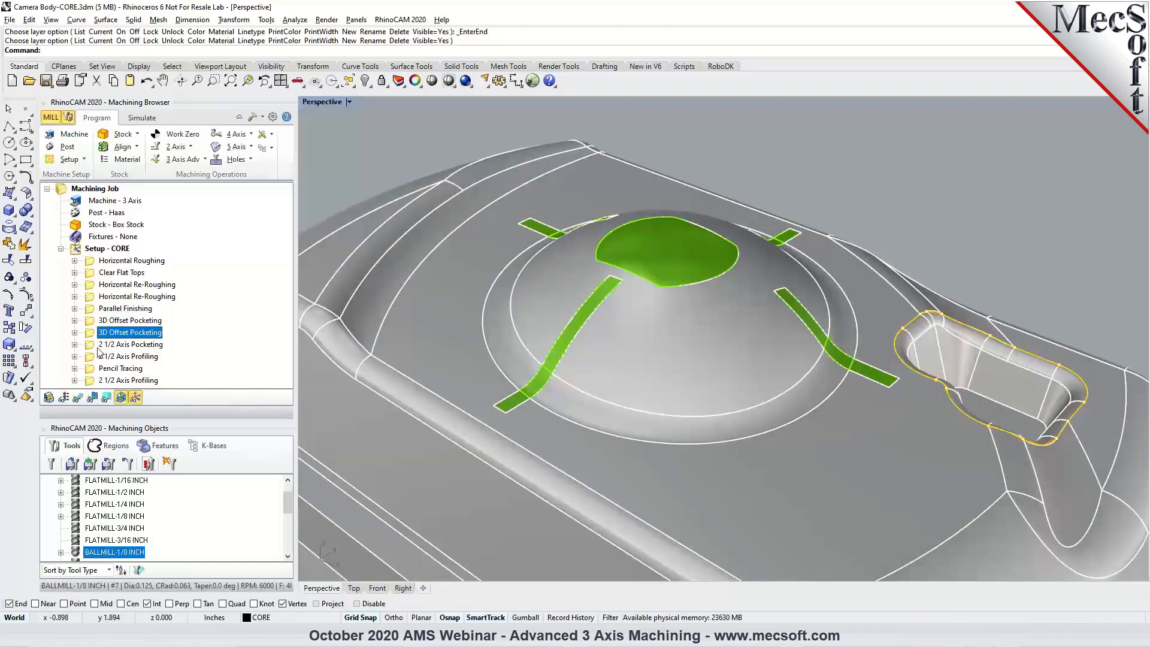
pyautogui.click(78, 397)
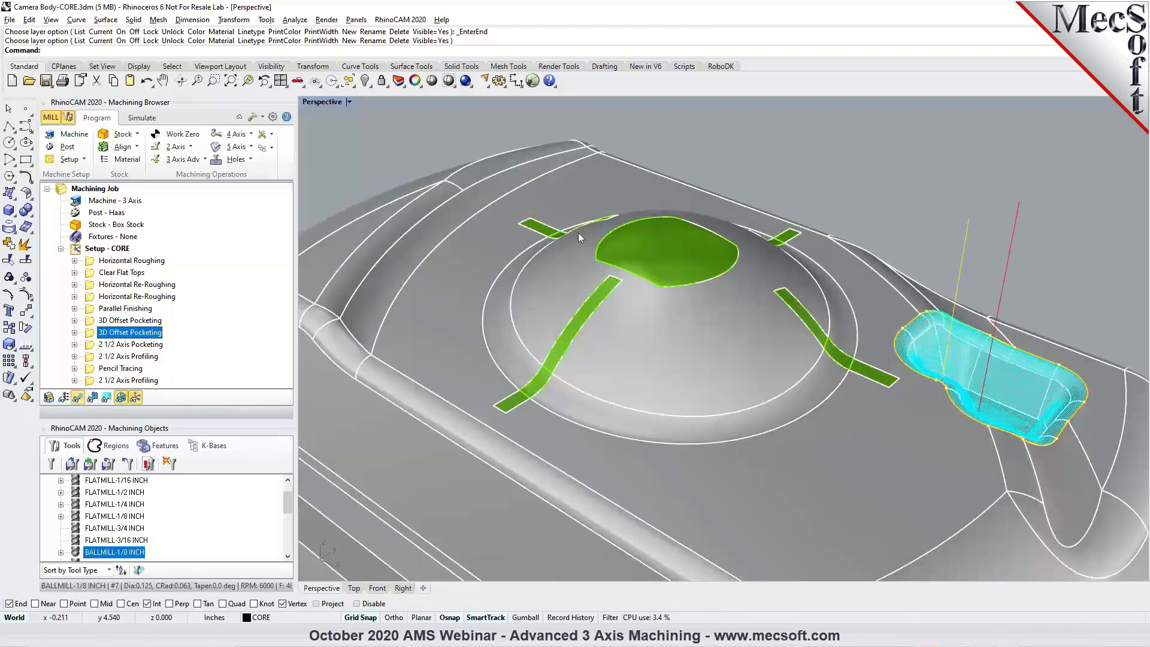
pyautogui.click(125, 321)
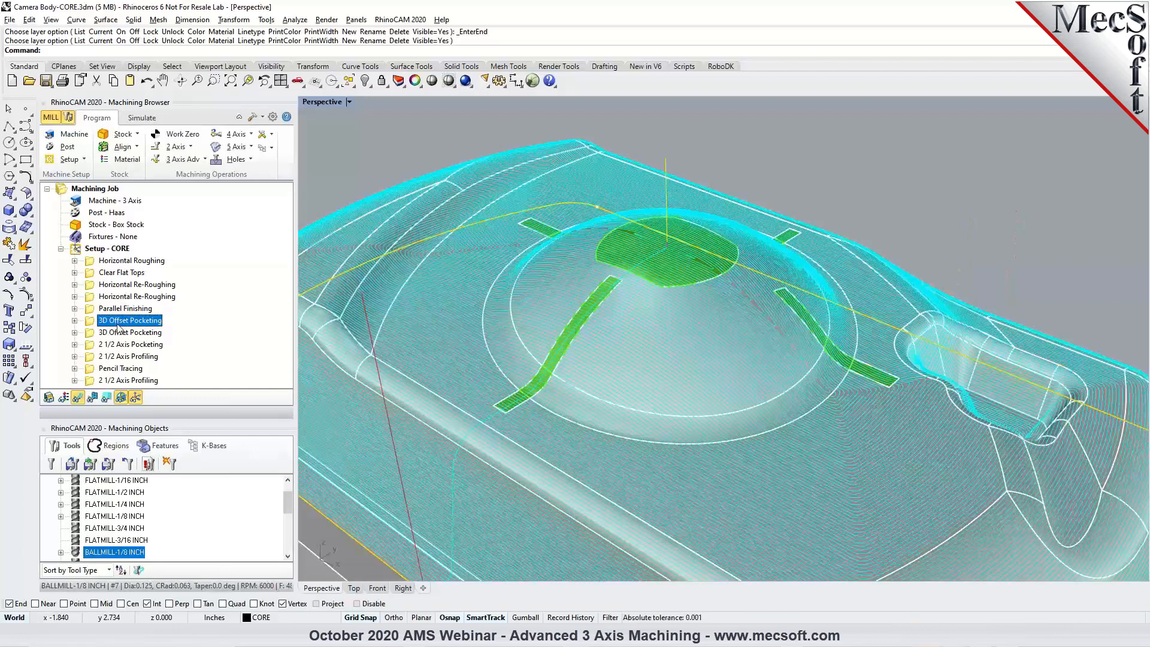
pyautogui.click(121, 345)
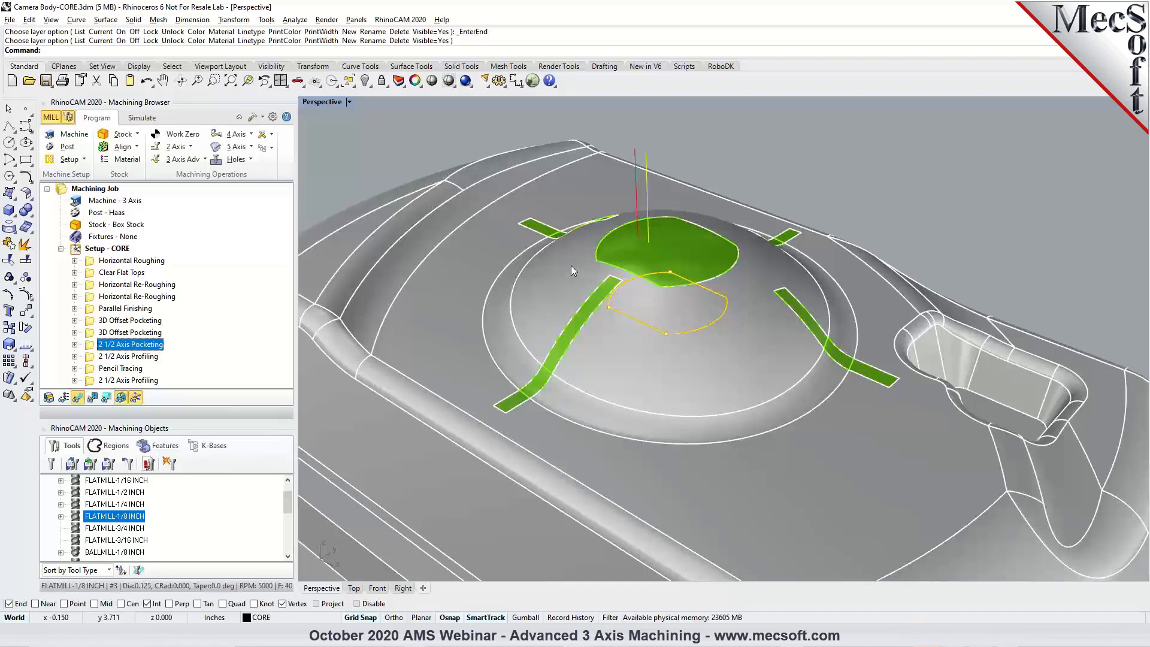
# Turn off Layer 02 to uncover the centre pocket and display the Pencil Tracing toolpath.
pyautogui.click(398, 81)
pyautogui.click(938, 230)
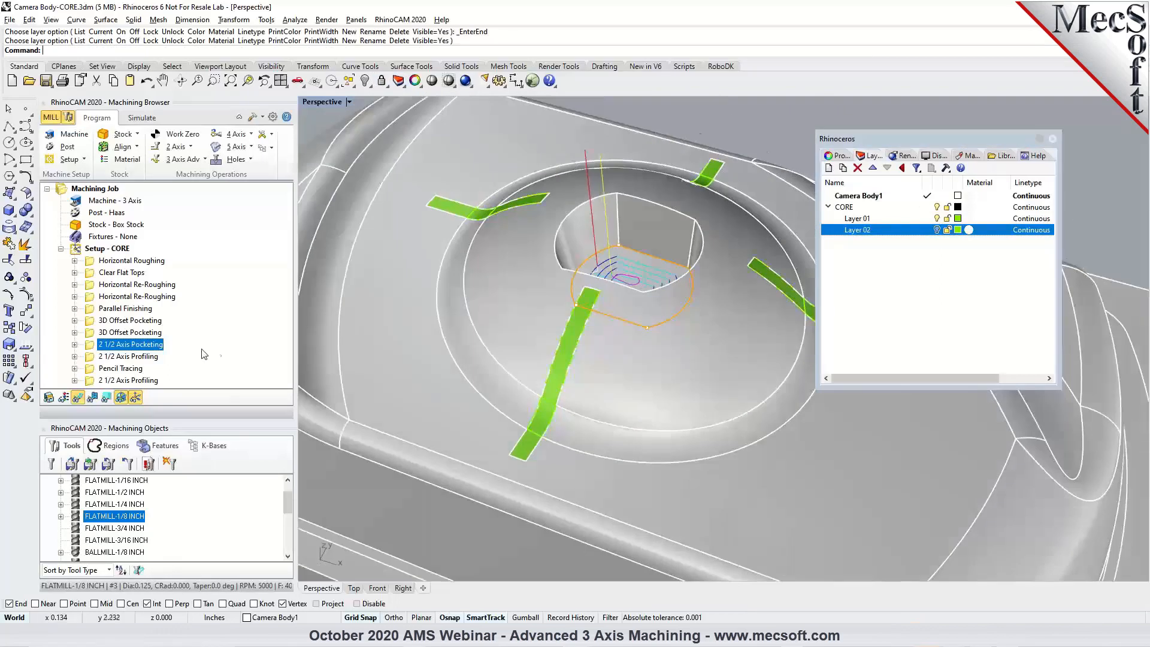
pyautogui.click(122, 368)
# Examine the Pencil Tracing passes along the corners and floor edges of the lens dome's centre pocket.
pyautogui.moveTo(620, 256)
pyautogui.mouseDown(button='right')
pyautogui.moveTo(621, 316)
pyautogui.moveTo(630, 253)
pyautogui.moveTo(575, 271)
pyautogui.mouseUp(button='right')
pyautogui.scroll(5, 630, 253)
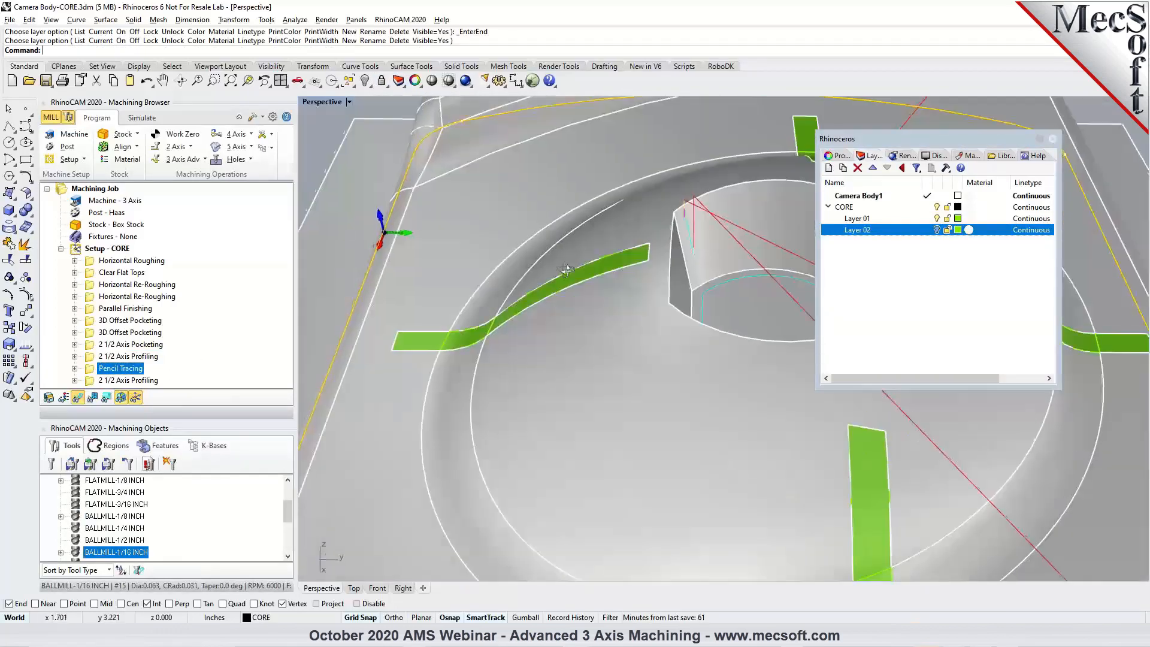
pyautogui.scroll(-5, 581, 276)
pyautogui.moveTo(576, 314); pyautogui.dragTo(707, 303, button='right')
pyautogui.scroll(5, 636, 358)
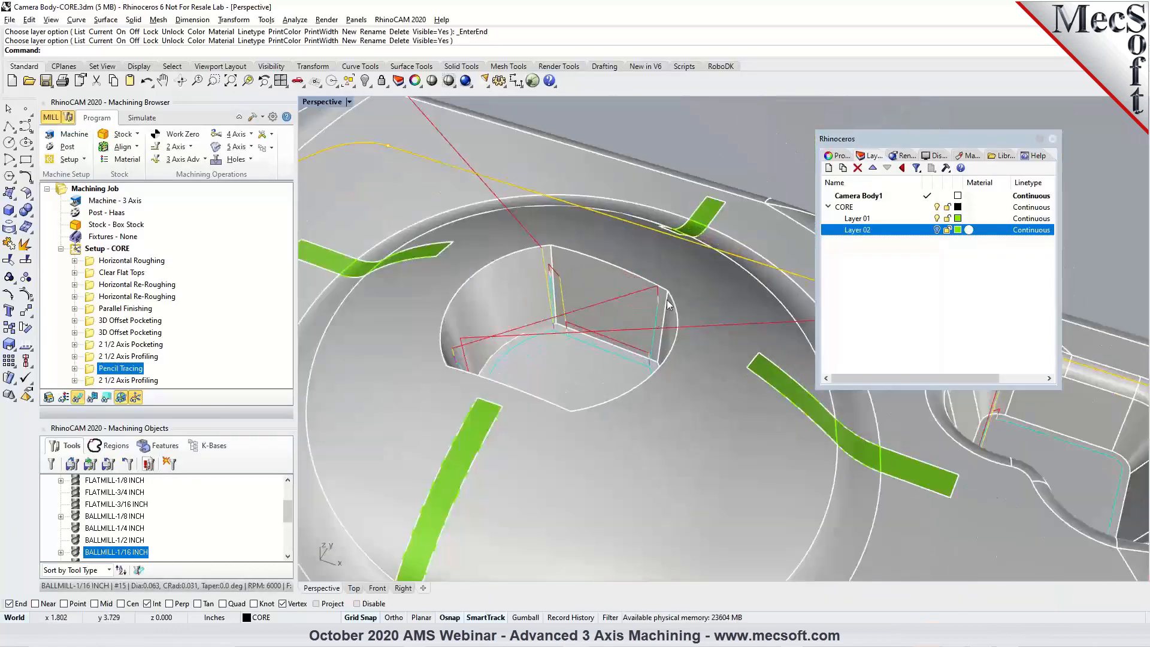
pyautogui.moveTo(556, 351); pyautogui.dragTo(656, 411, button='right')
pyautogui.scroll(-6, 602, 335)
pyautogui.moveTo(601, 334); pyautogui.dragTo(507, 304, button='right')
pyautogui.scroll(4, 585, 258)
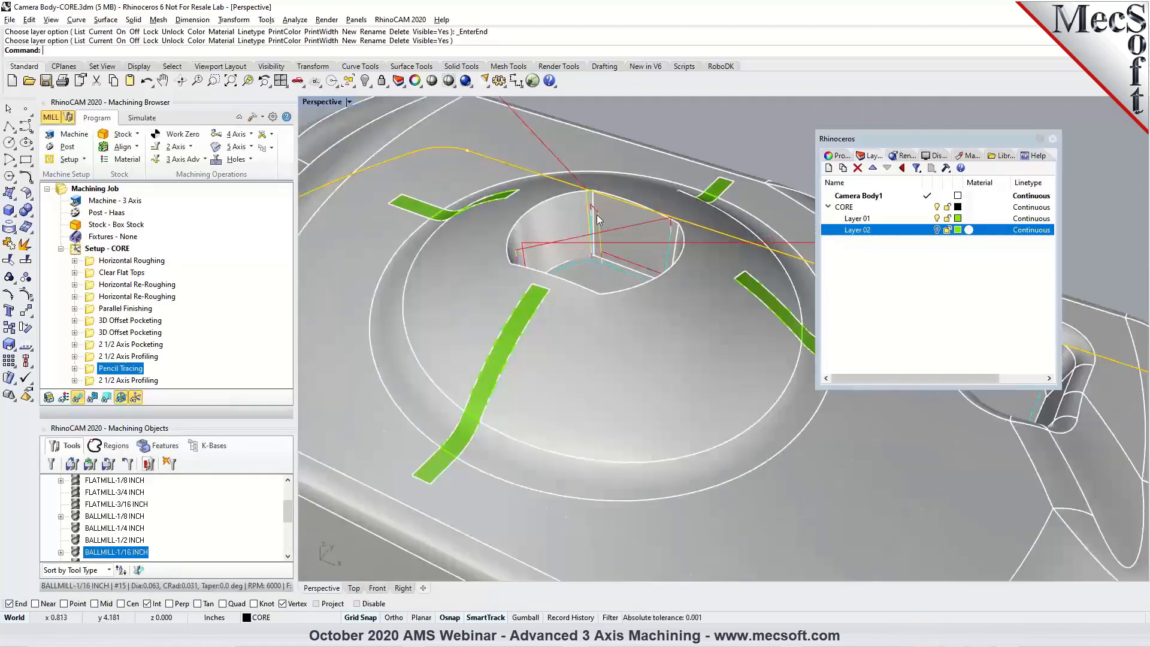
# Expand and collapse the Pencil Tracing operation's entries, and close the layer list.
pyautogui.click(74, 368)
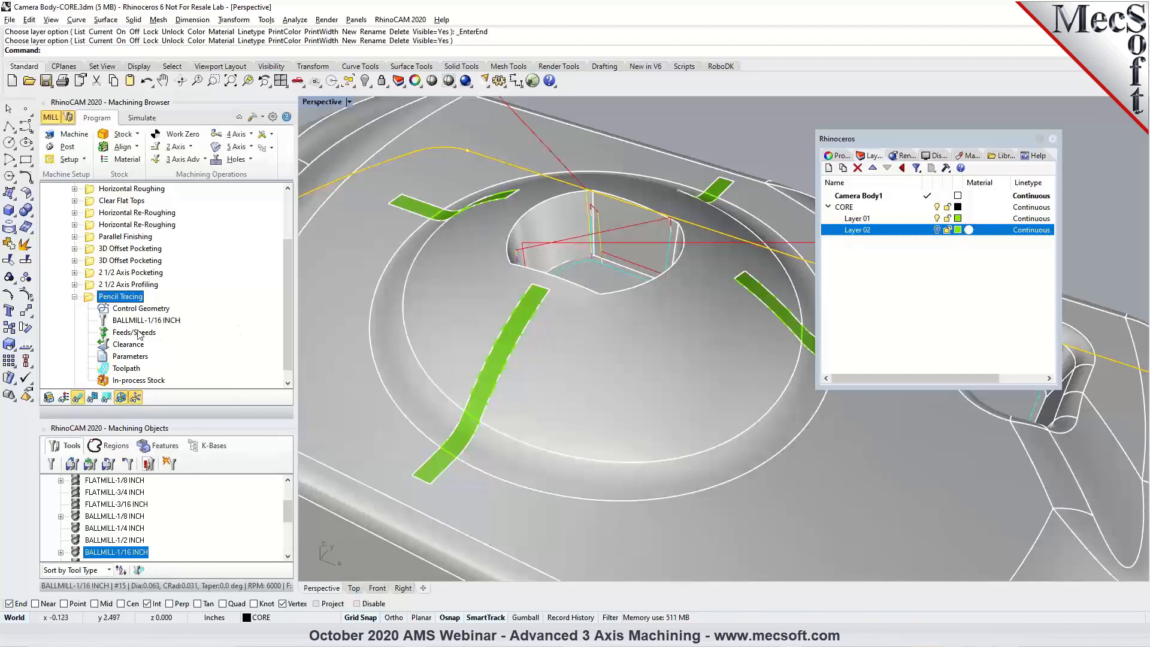
pyautogui.click(75, 296)
pyautogui.scroll(-6, 581, 289)
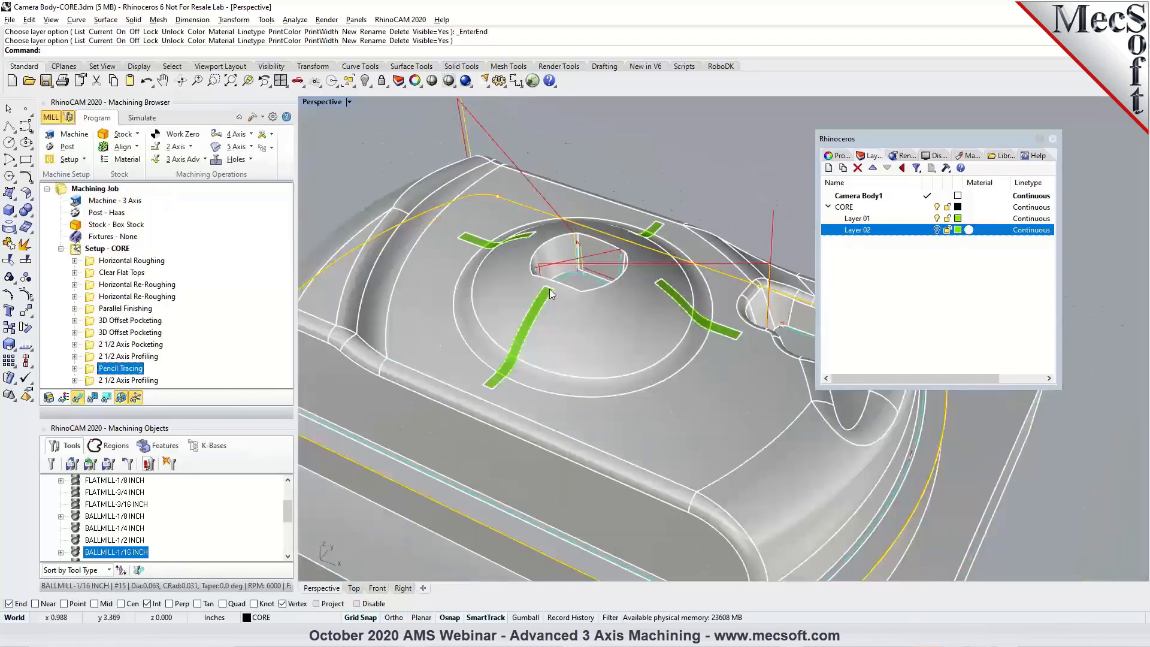
pyautogui.click(1053, 139)
# Compare the Pencil Tracing toolpath on the whole core with the first and second 3D Offset Pocketing toolpaths.
pyautogui.moveTo(921, 276); pyautogui.dragTo(879, 267, button='right')
pyautogui.scroll(-5, 880, 268)
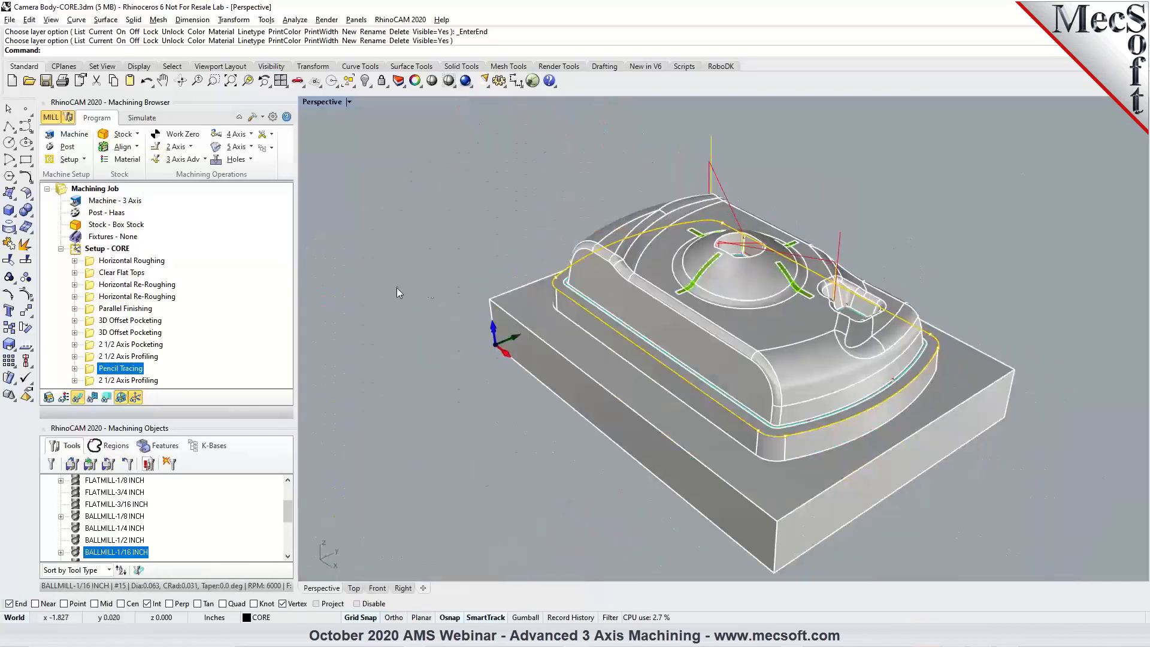
pyautogui.scroll(3, 698, 284)
pyautogui.moveTo(800, 362); pyautogui.dragTo(821, 360, button='right')
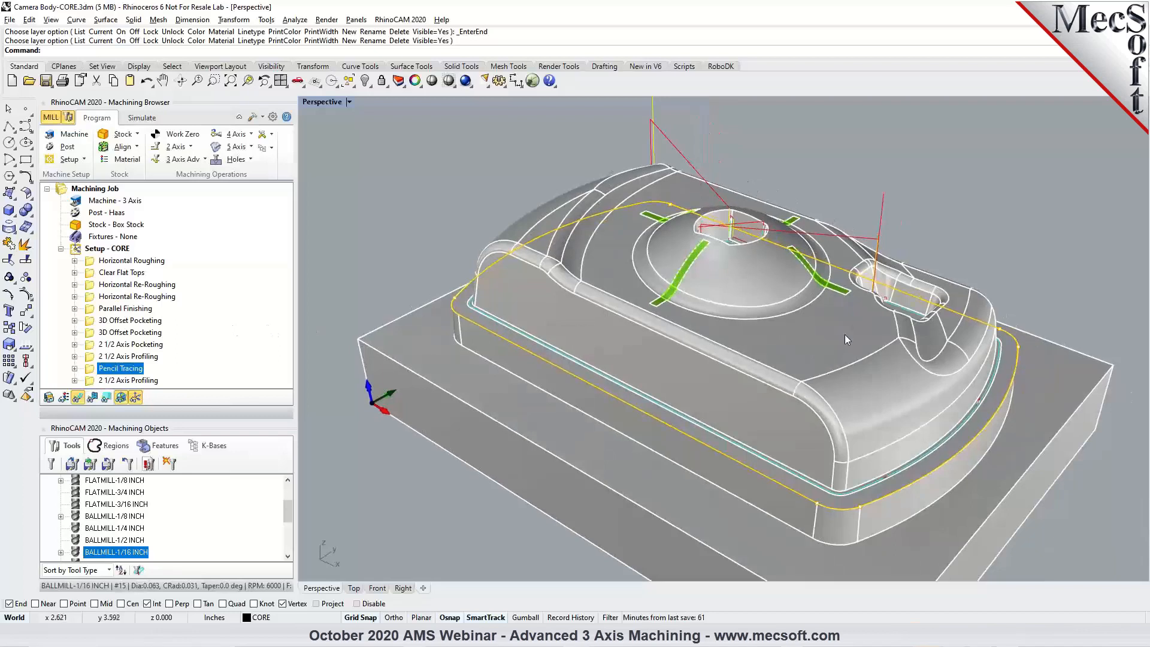
pyautogui.scroll(2, 844, 334)
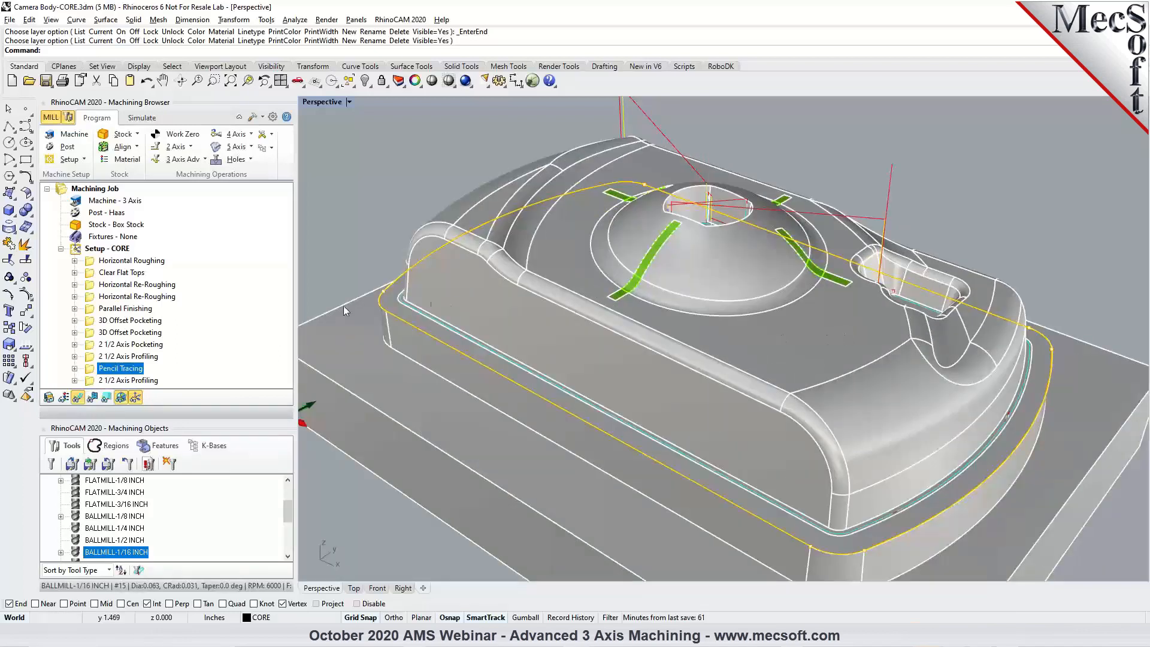
pyautogui.click(140, 323)
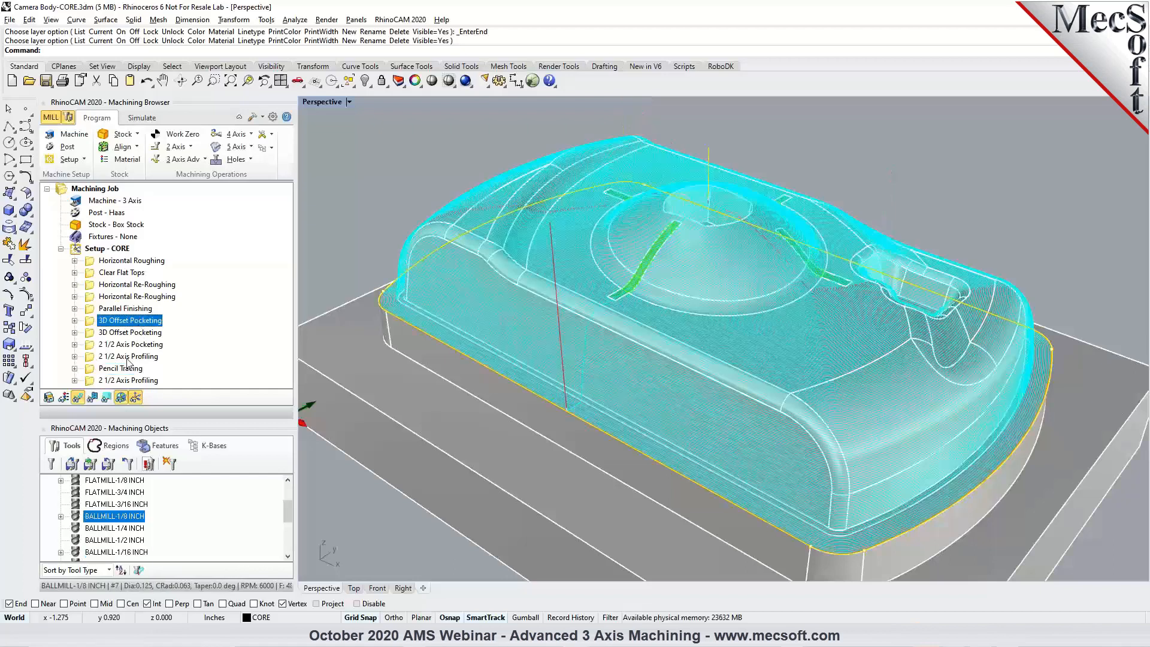
pyautogui.click(132, 332)
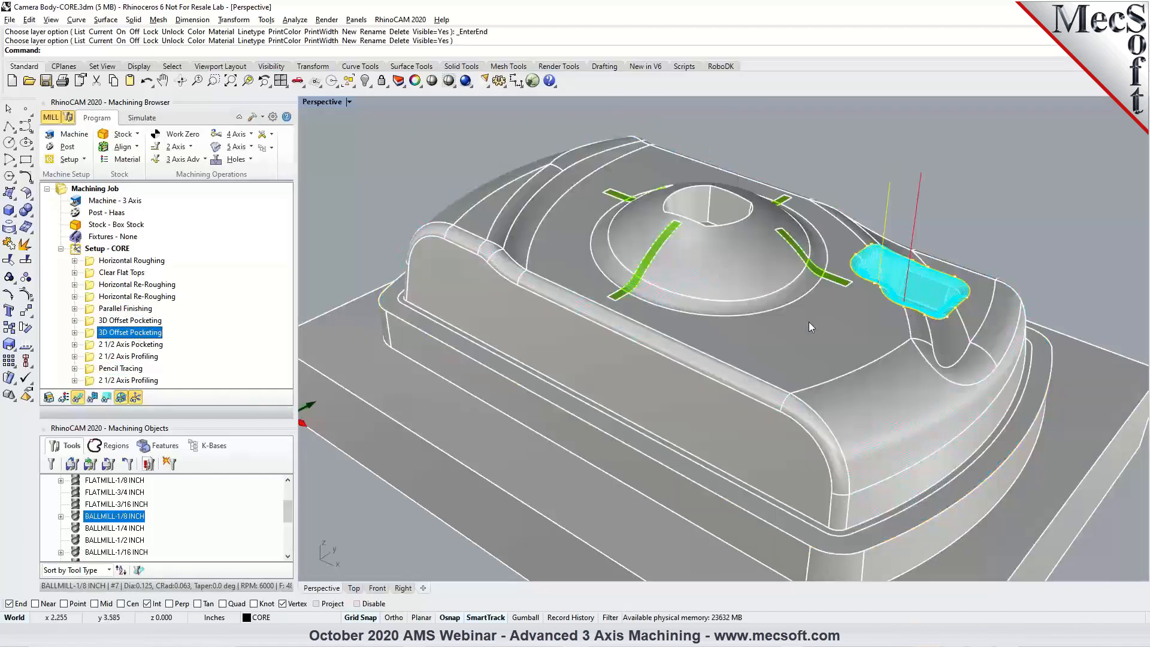
pyautogui.click(133, 369)
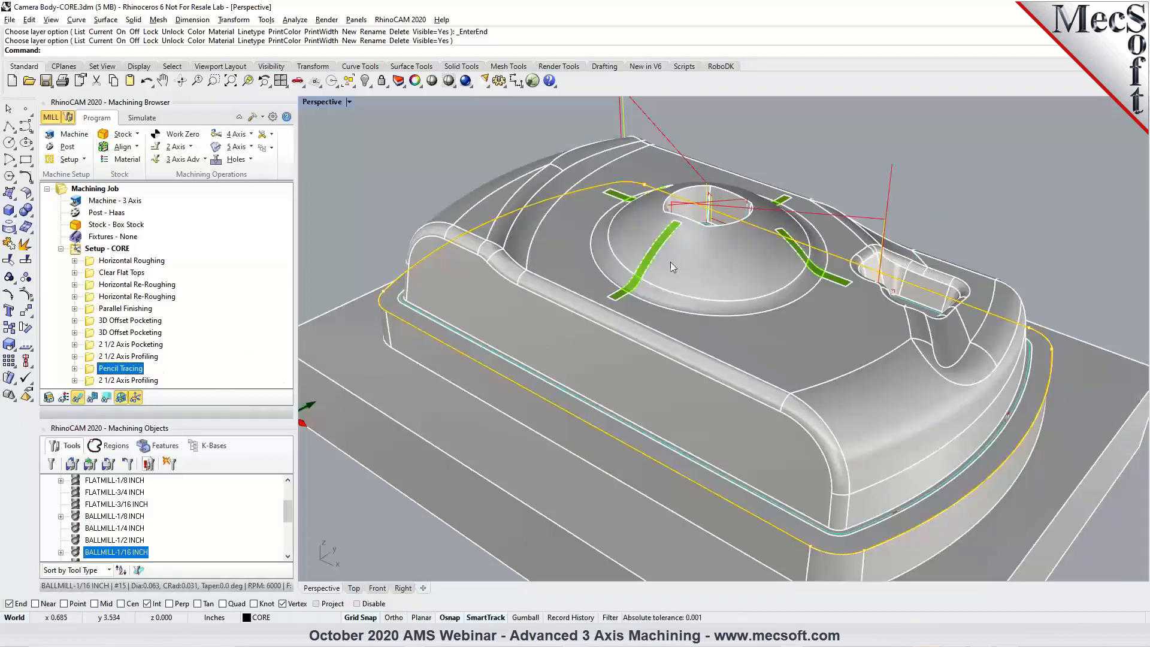
pyautogui.scroll(-2, 675, 262)
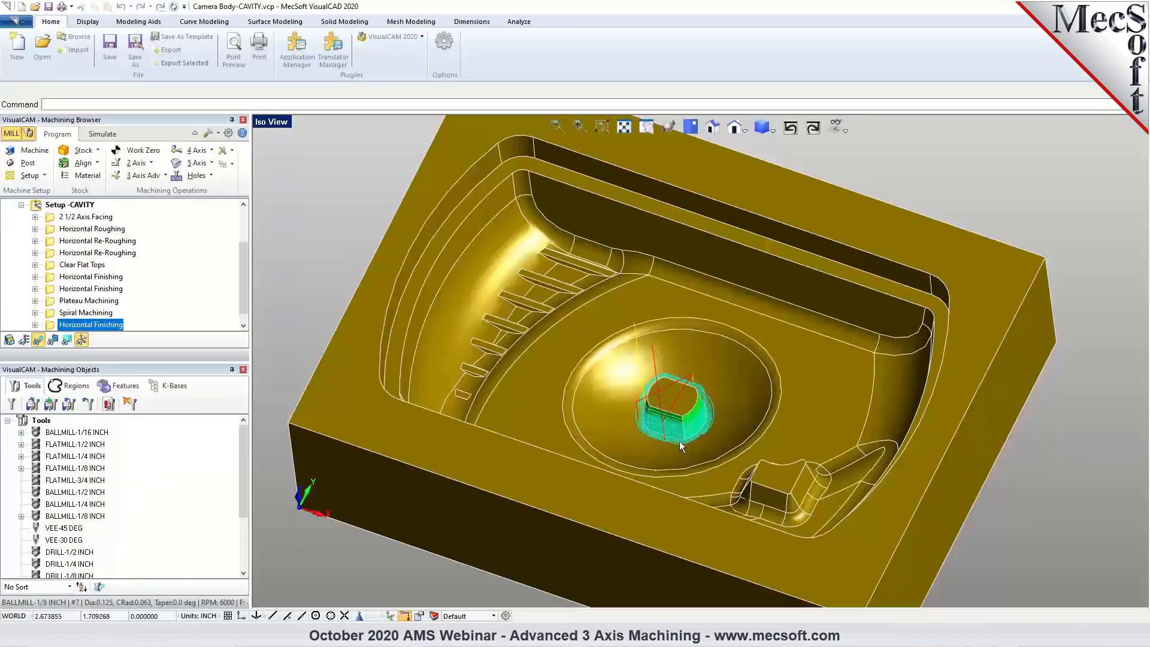
# In the VisualCAD file Camera Body-CAVITY, simulate the 2 1/2 Axis Facing operation on the box stock.
pyautogui.moveTo(693, 464); pyautogui.dragTo(705, 452, button='middle')
pyautogui.scroll(2, 186, 276)
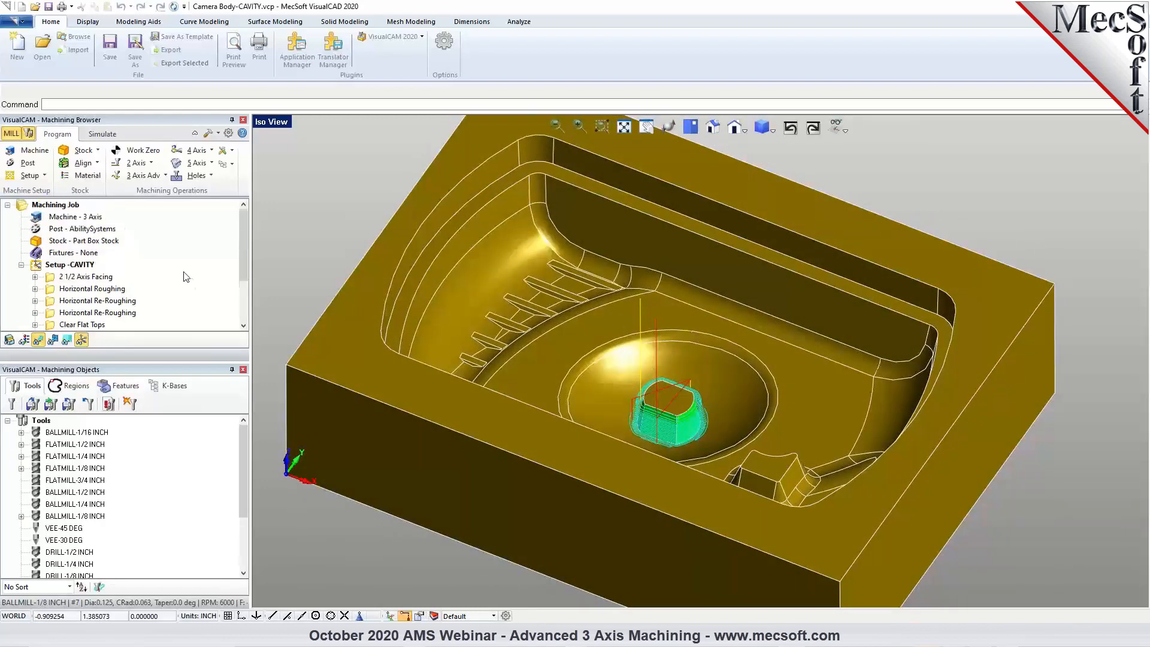
pyautogui.click(96, 276)
pyautogui.moveTo(743, 357); pyautogui.dragTo(762, 355, button='middle')
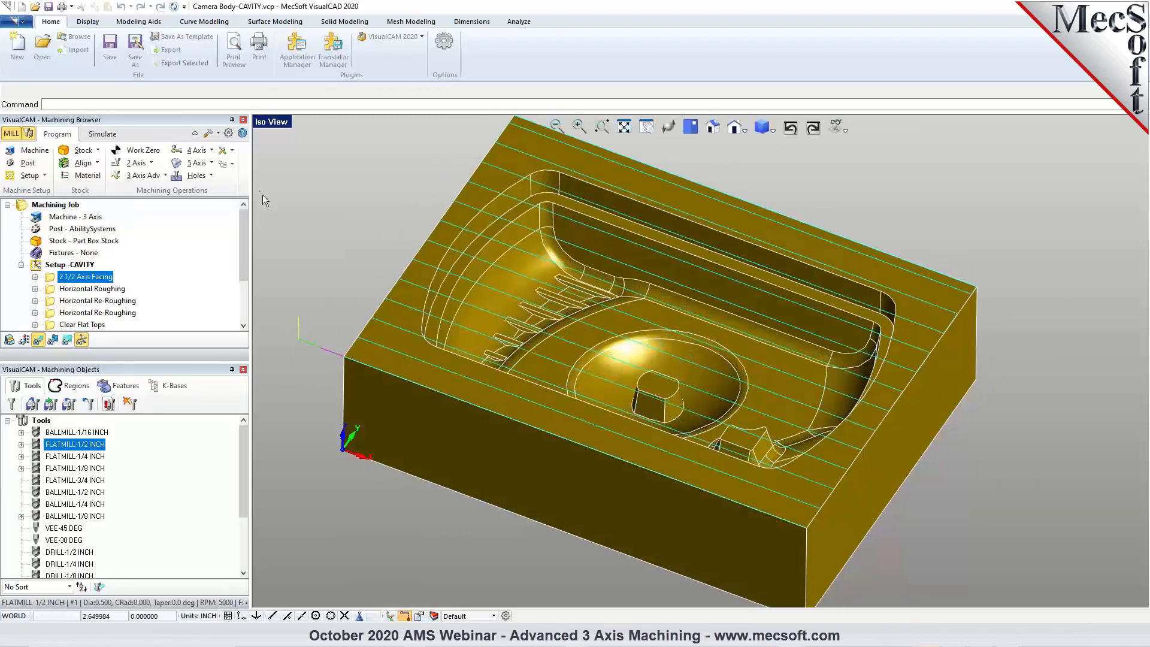
pyautogui.click(109, 139)
pyautogui.click(103, 165)
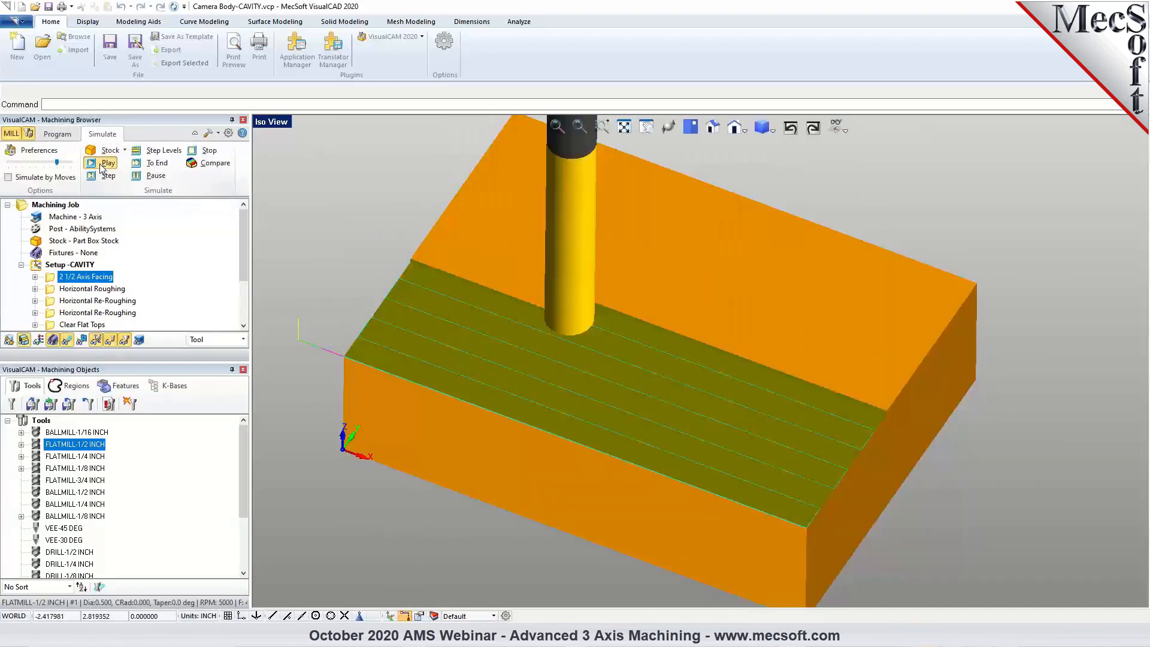
pyautogui.moveTo(650, 292); pyautogui.dragTo(648, 268, button='middle')
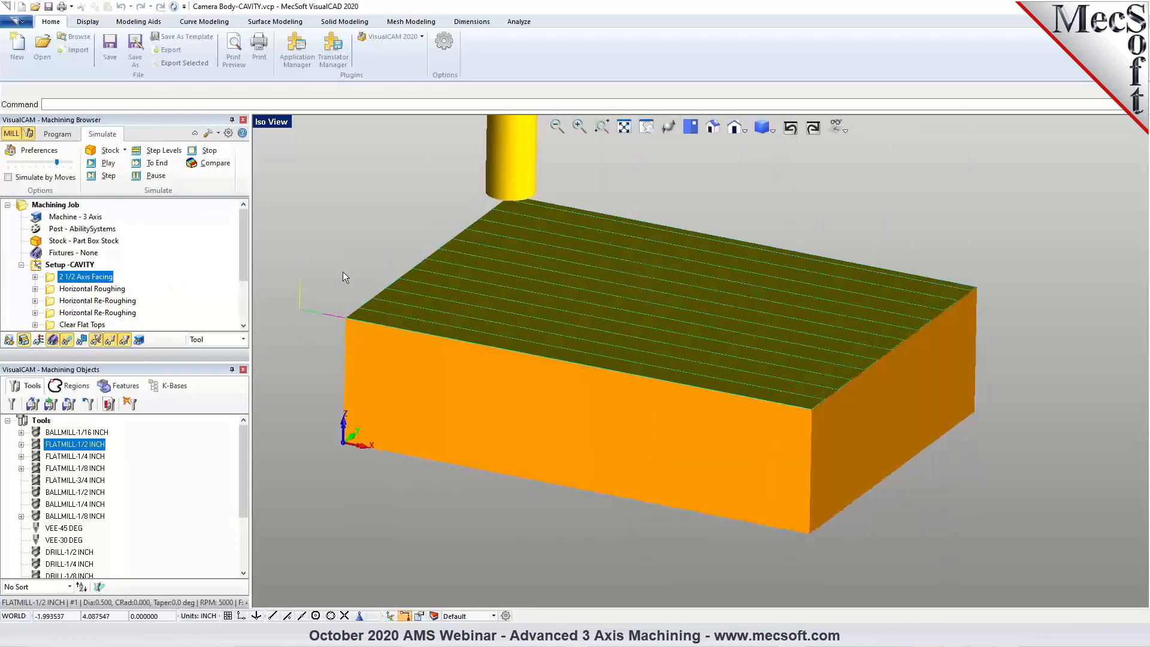
# Simulate the Horizontal Roughing operation to its end and hide the toolpath display.
pyautogui.click(97, 288)
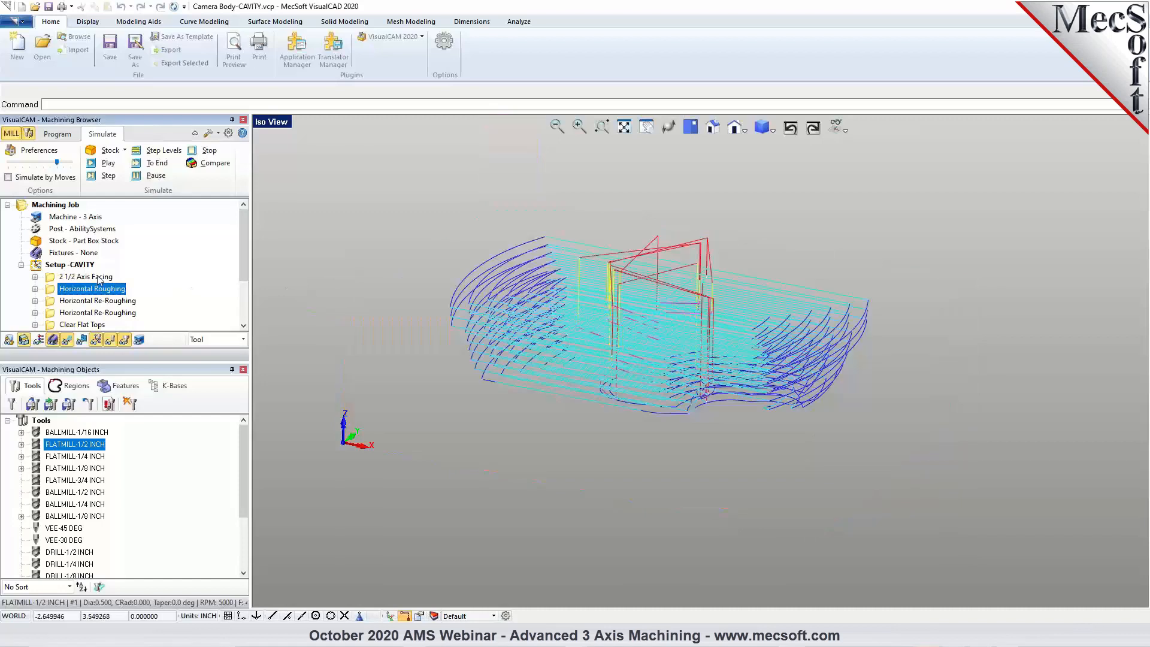
pyautogui.click(158, 164)
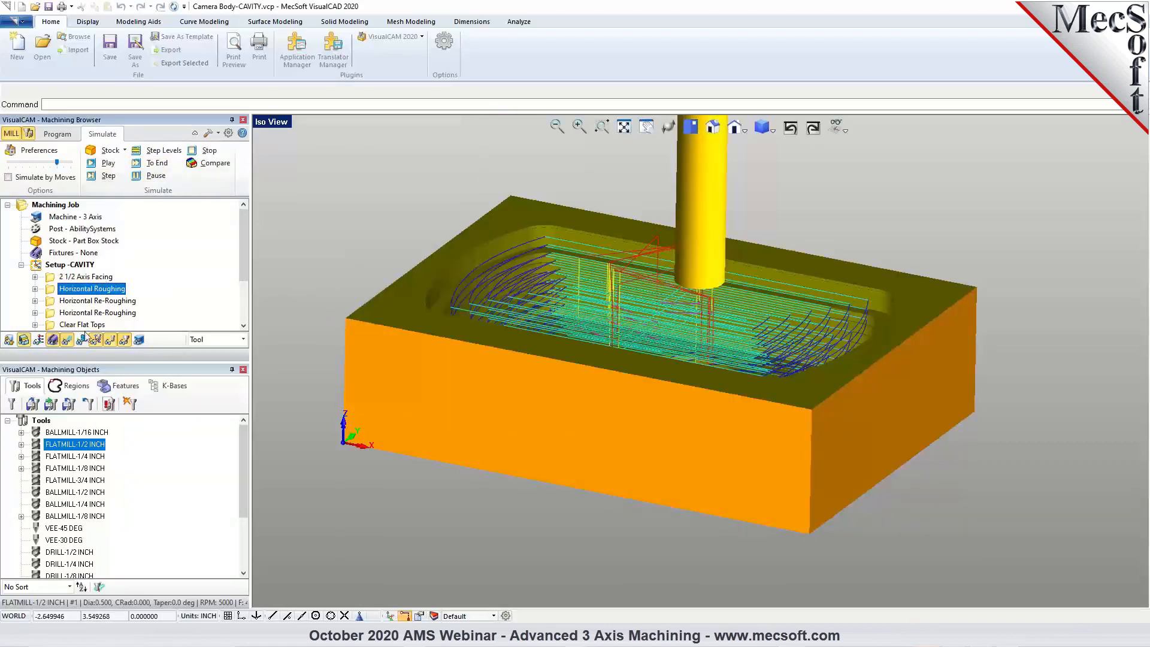
pyautogui.click(67, 341)
pyautogui.moveTo(773, 341); pyautogui.dragTo(761, 356, button='middle')
# Simulate the first Horizontal Re-Roughing operation, running it through to its end.
pyautogui.click(125, 301)
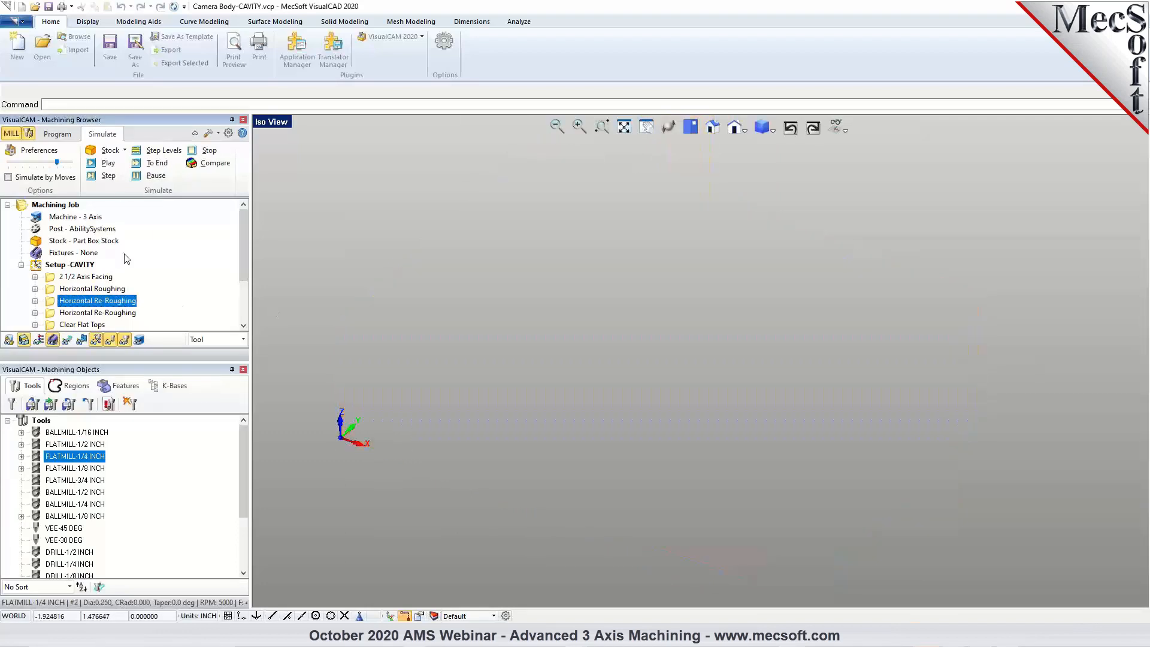
pyautogui.click(107, 165)
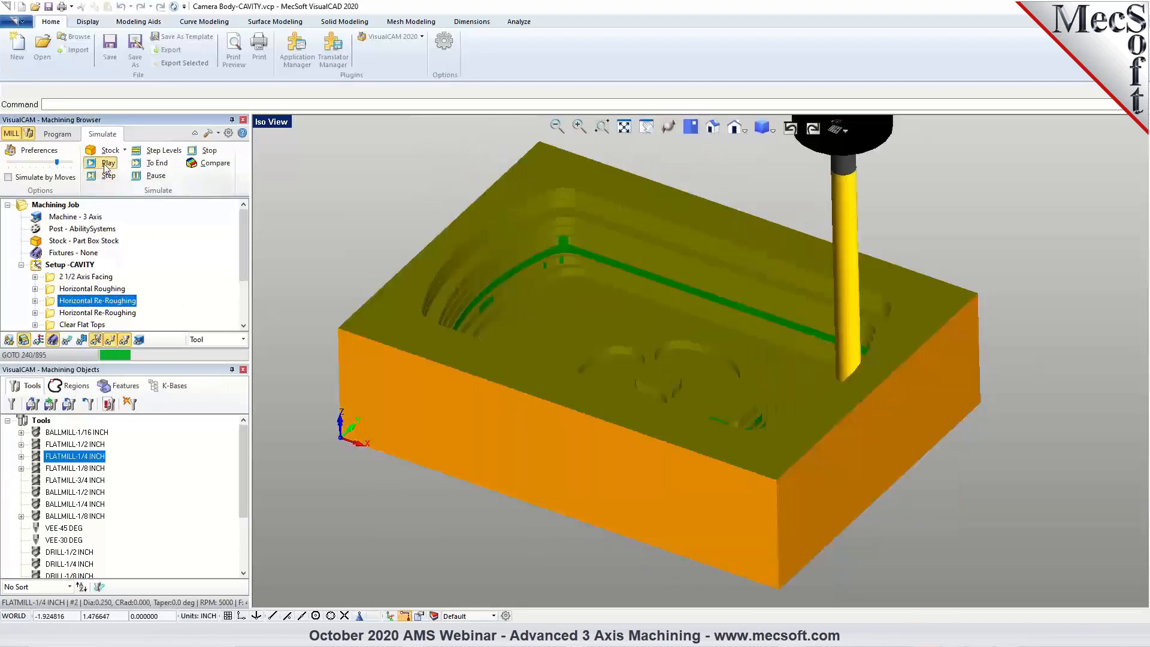
pyautogui.click(137, 164)
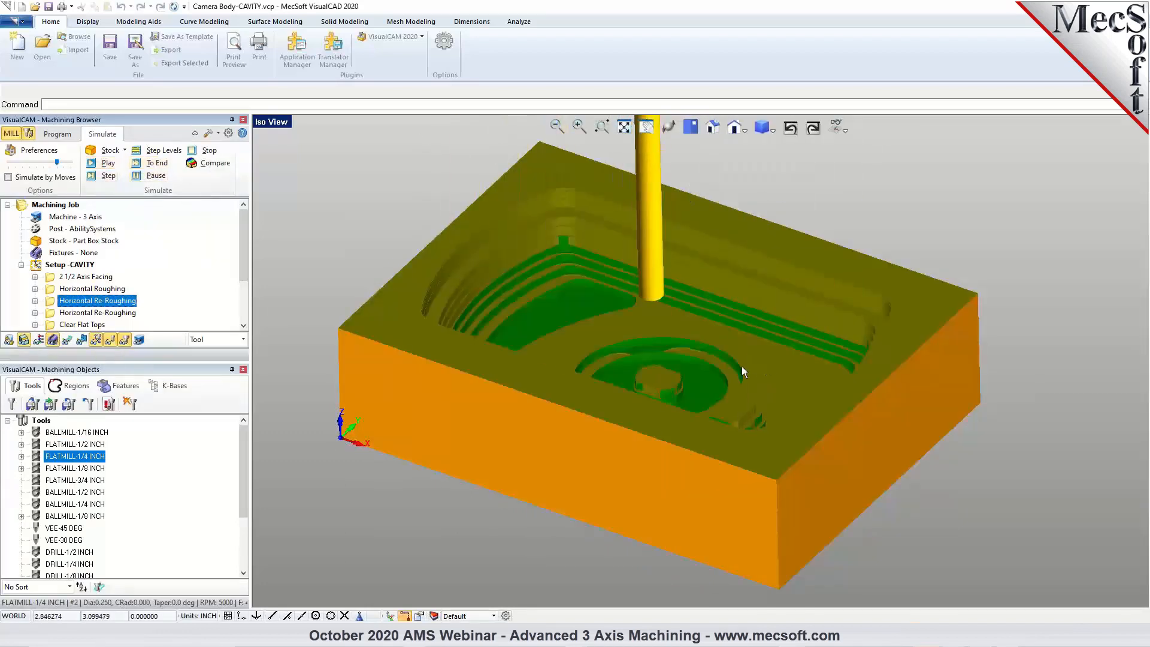
# Simulate the second Horizontal Re-Roughing operation to its end and inspect the cut stock.
pyautogui.click(129, 314)
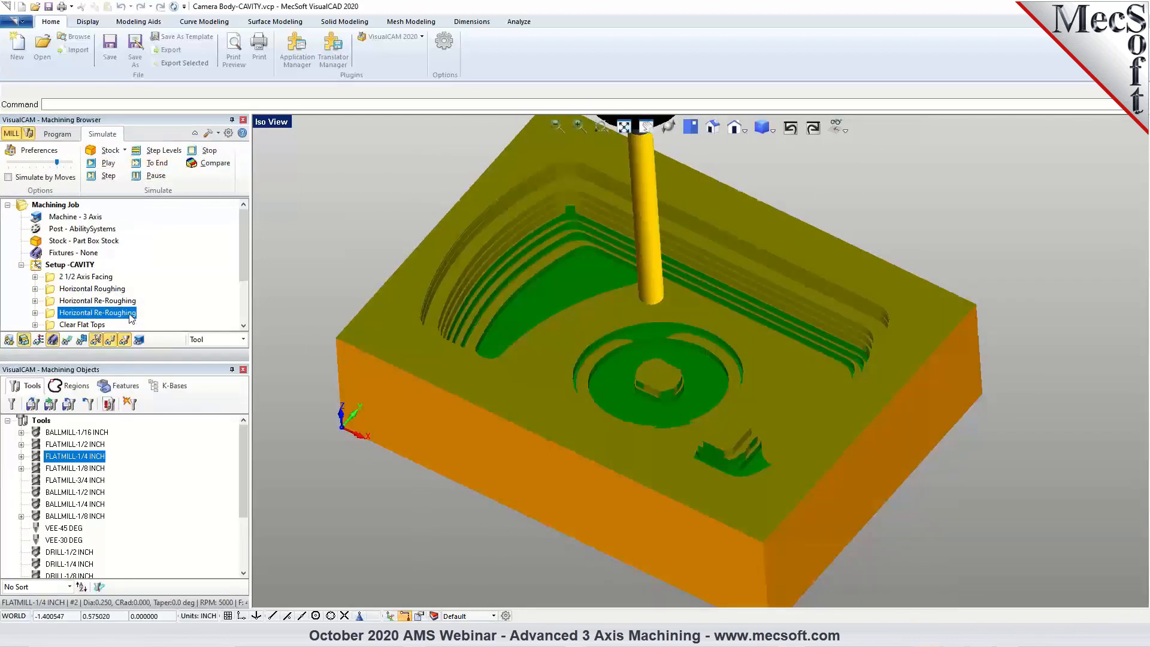
pyautogui.click(163, 163)
pyautogui.moveTo(633, 327)
pyautogui.mouseDown(button='middle')
pyautogui.moveTo(625, 344)
pyautogui.moveTo(612, 329)
pyautogui.moveTo(628, 314)
pyautogui.moveTo(618, 324)
pyautogui.mouseUp(button='middle')
# Simulate the Clear Flat Tops operation with its toolpath displayed.
pyautogui.scroll(-1, 82, 327)
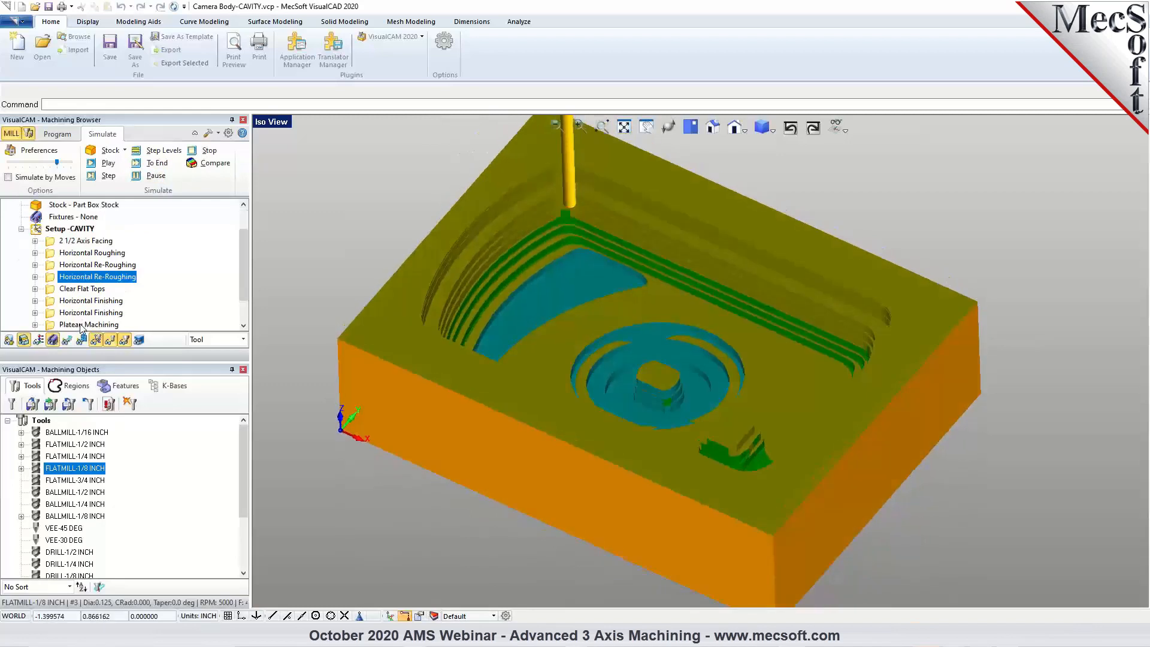
pyautogui.click(83, 289)
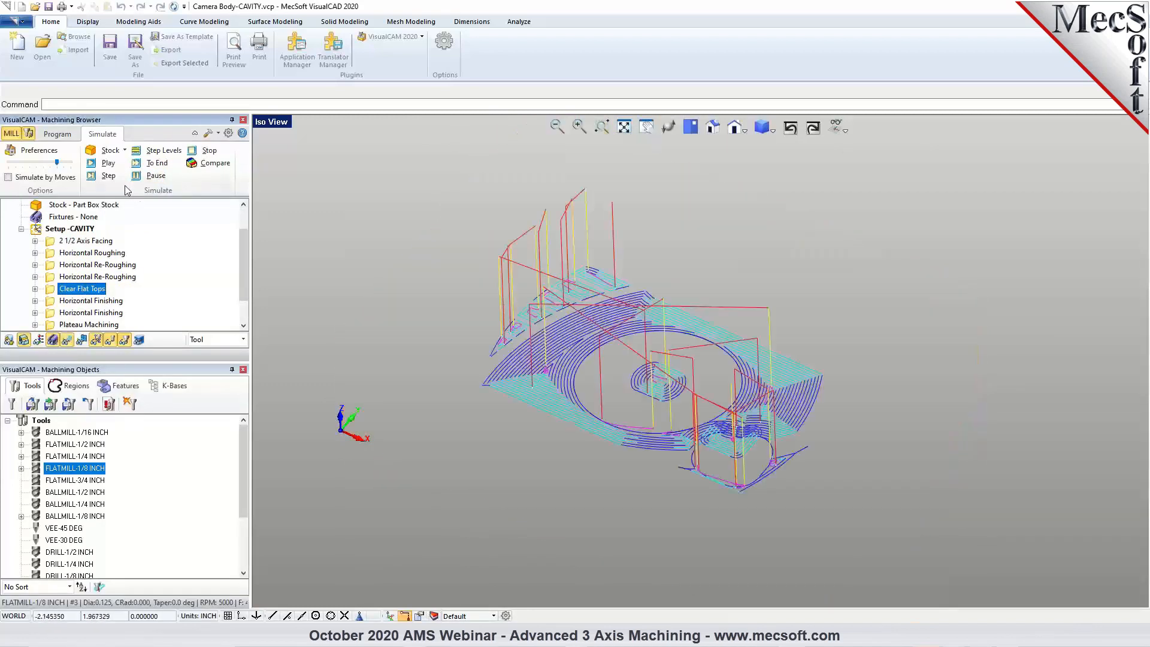
pyautogui.click(102, 163)
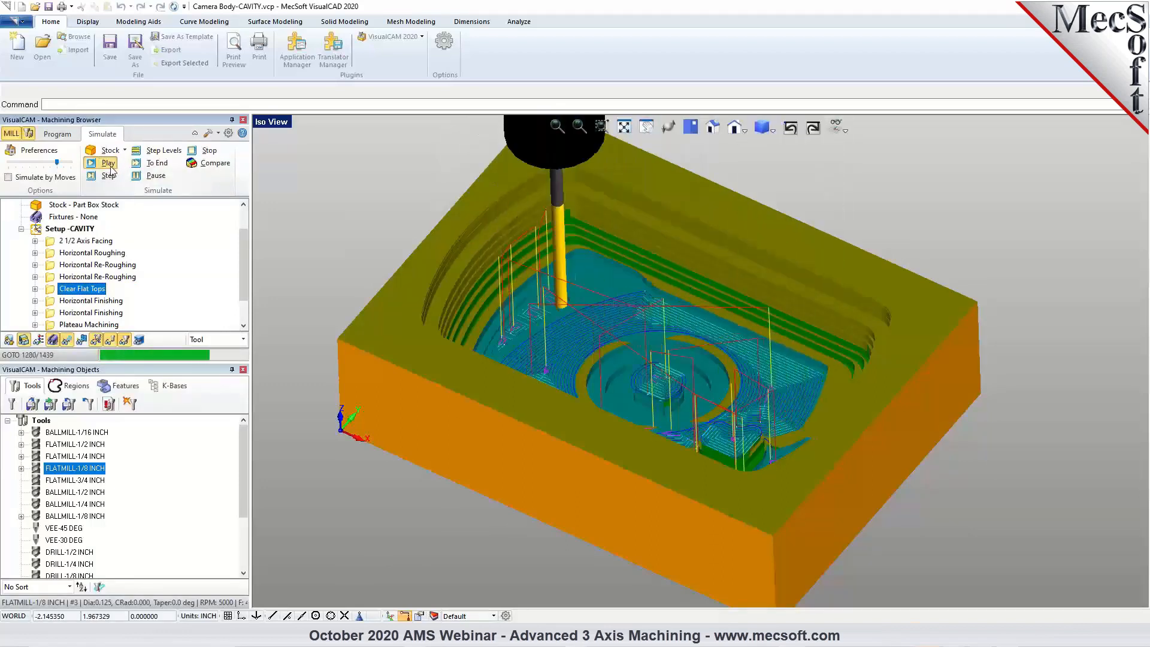
# Return to the programming view and examine the Clear Flat Tops toolpath on the cavity's flat areas and ribs.
pyautogui.click(57, 134)
pyautogui.moveTo(503, 296); pyautogui.dragTo(624, 283, button='middle')
pyautogui.scroll(4, 624, 283)
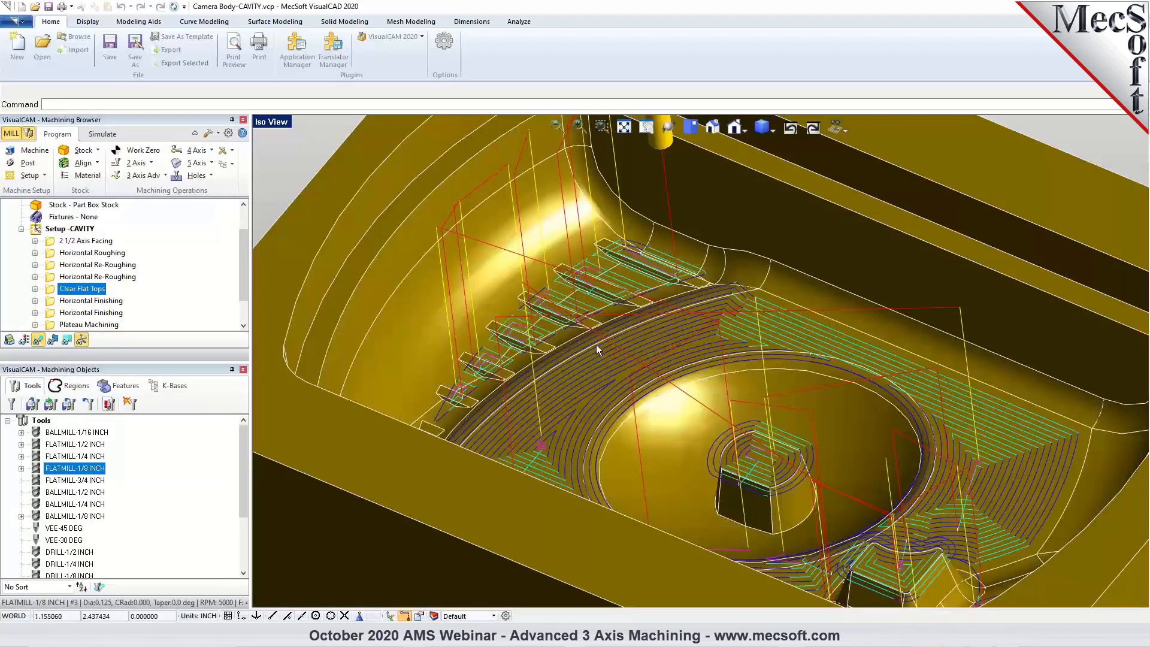
pyautogui.scroll(-2, 706, 349)
pyautogui.moveTo(663, 378)
pyautogui.mouseDown(button='middle')
pyautogui.moveTo(672, 393)
pyautogui.moveTo(666, 384)
pyautogui.mouseUp(button='middle')
pyautogui.scroll(-2, 625, 324)
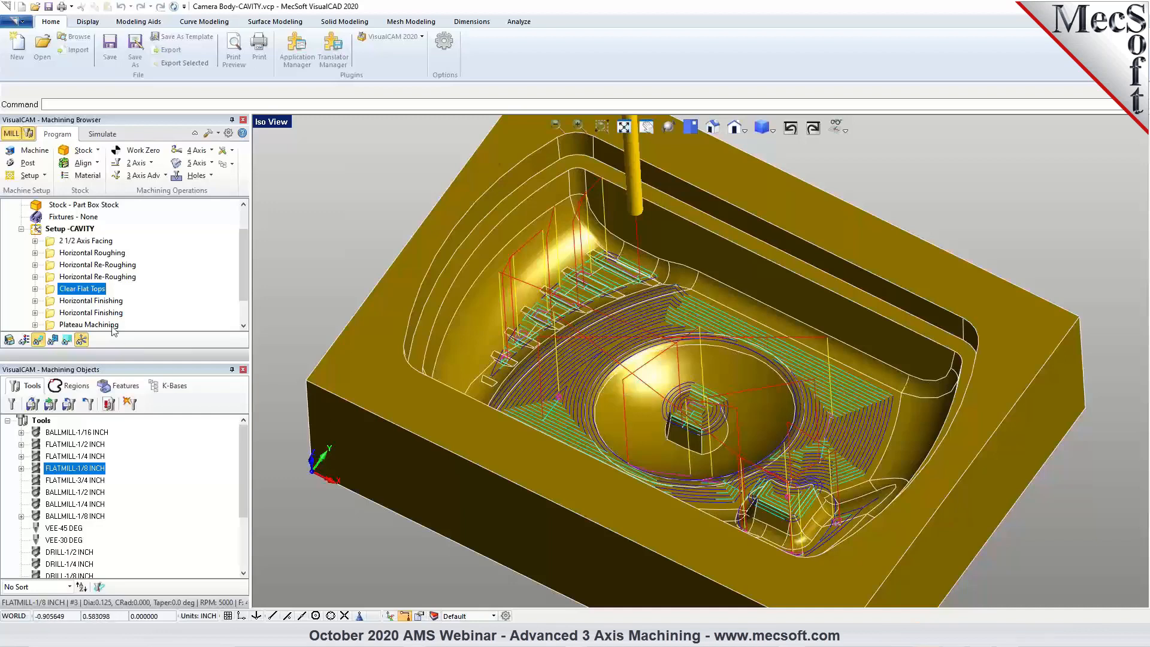
# Inspect the first Horizontal Finishing toolpath around the cavity's upper wall and simulate it to its end.
pyautogui.click(90, 301)
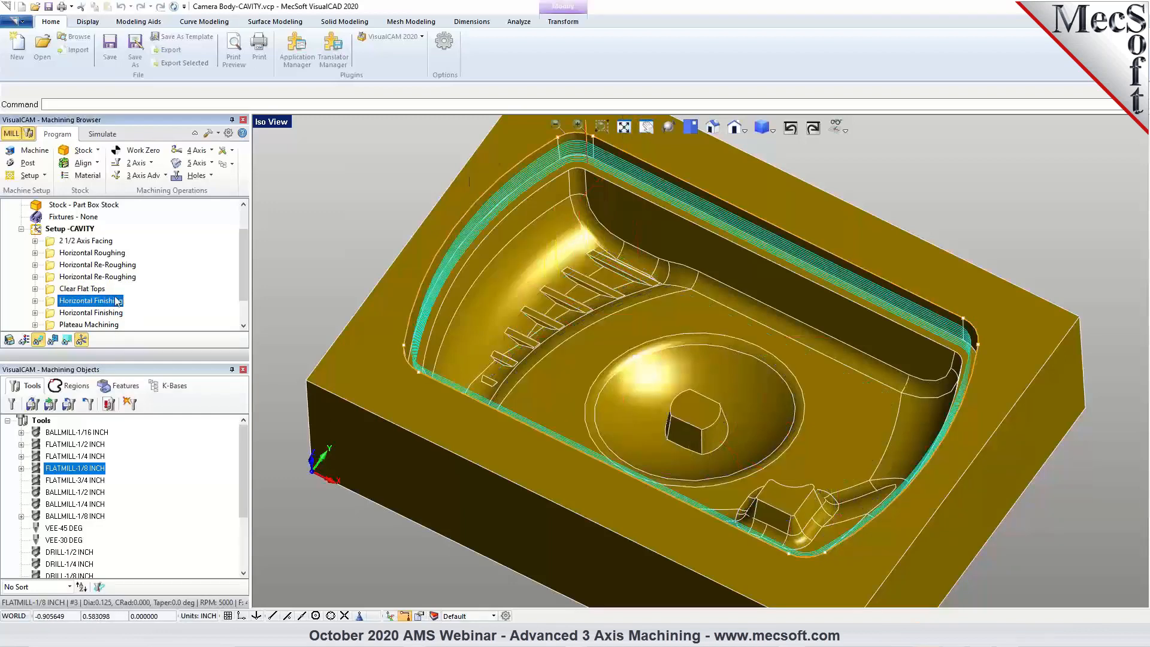
pyautogui.moveTo(585, 267); pyautogui.dragTo(587, 241, button='middle')
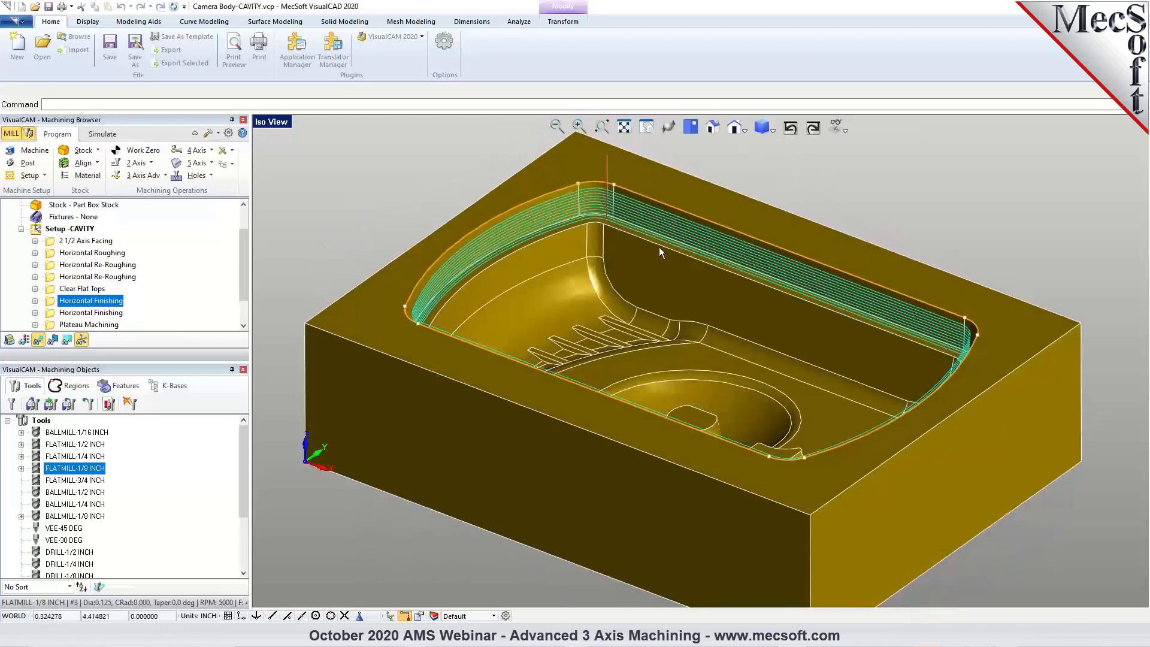
pyautogui.click(103, 133)
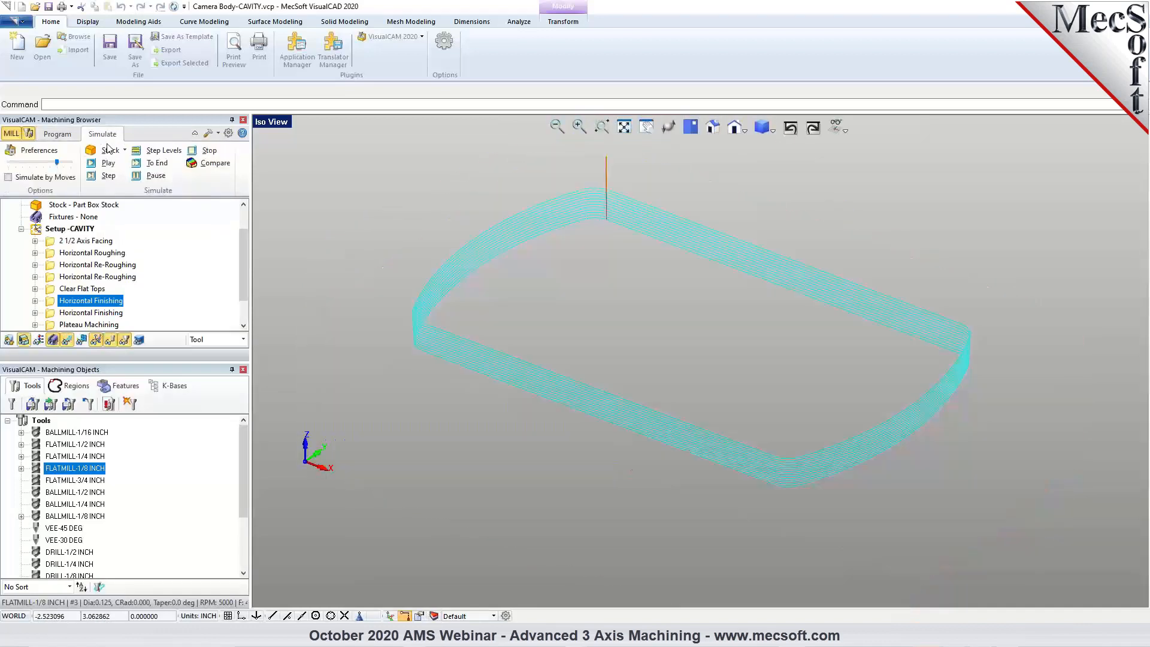
pyautogui.click(134, 165)
# Simulate the second Horizontal Finishing operation to its end and inspect the finished cavity walls and centre boss.
pyautogui.click(92, 313)
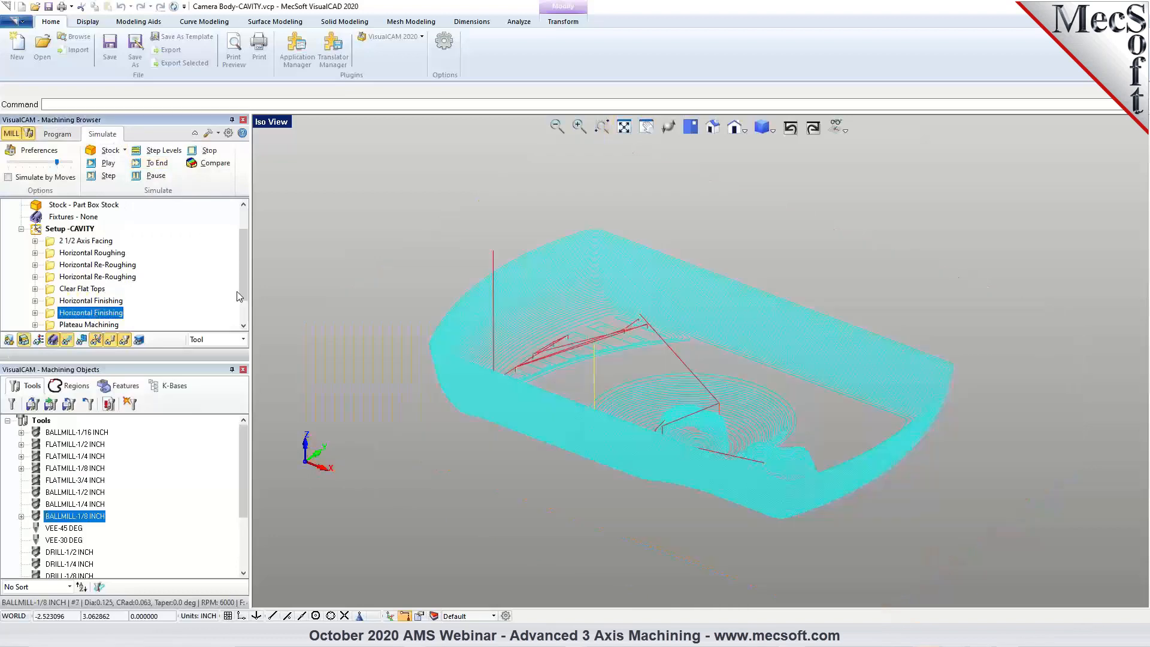
pyautogui.click(153, 162)
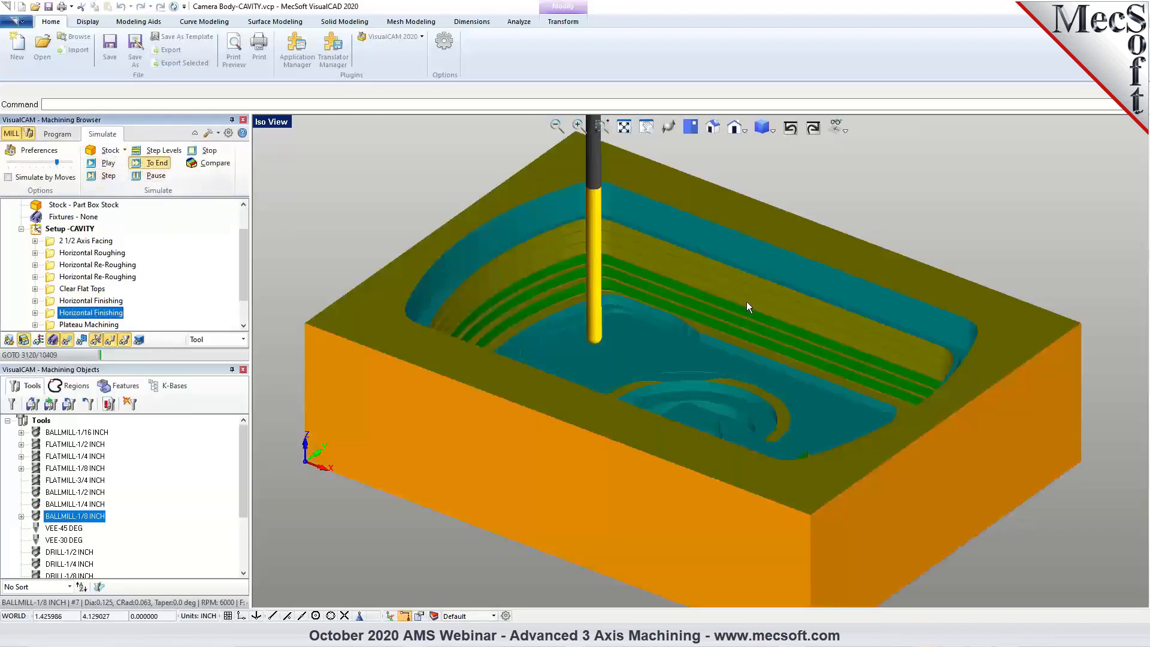
pyautogui.moveTo(760, 370)
pyautogui.mouseDown(button='middle')
pyautogui.moveTo(737, 383)
pyautogui.moveTo(755, 381)
pyautogui.moveTo(754, 367)
pyautogui.mouseUp(button='middle')
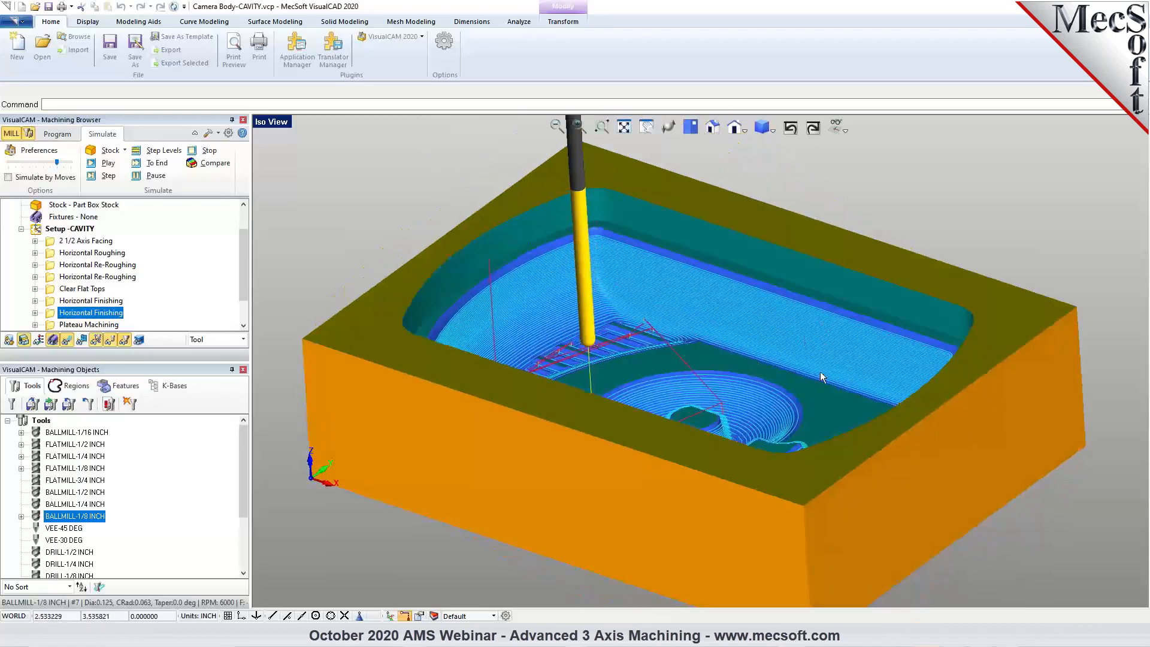
pyautogui.scroll(-1, 639, 347)
pyautogui.scroll(4, 692, 351)
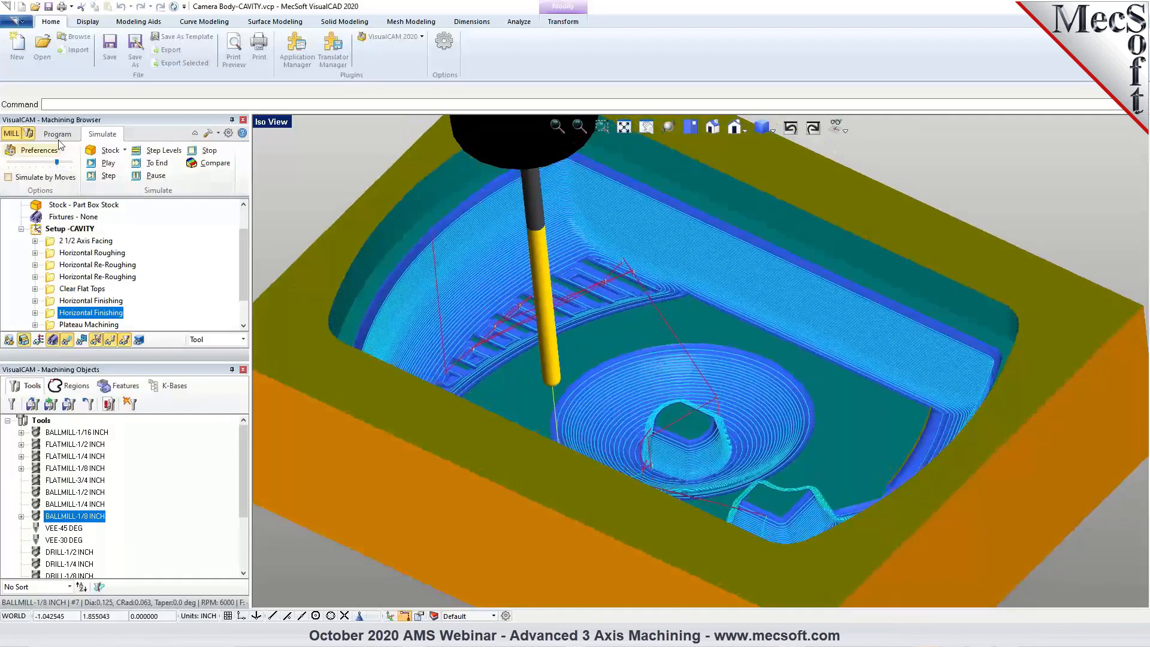
# Return to the programming view and look over the available advanced 3-axis machining operations.
pyautogui.click(60, 134)
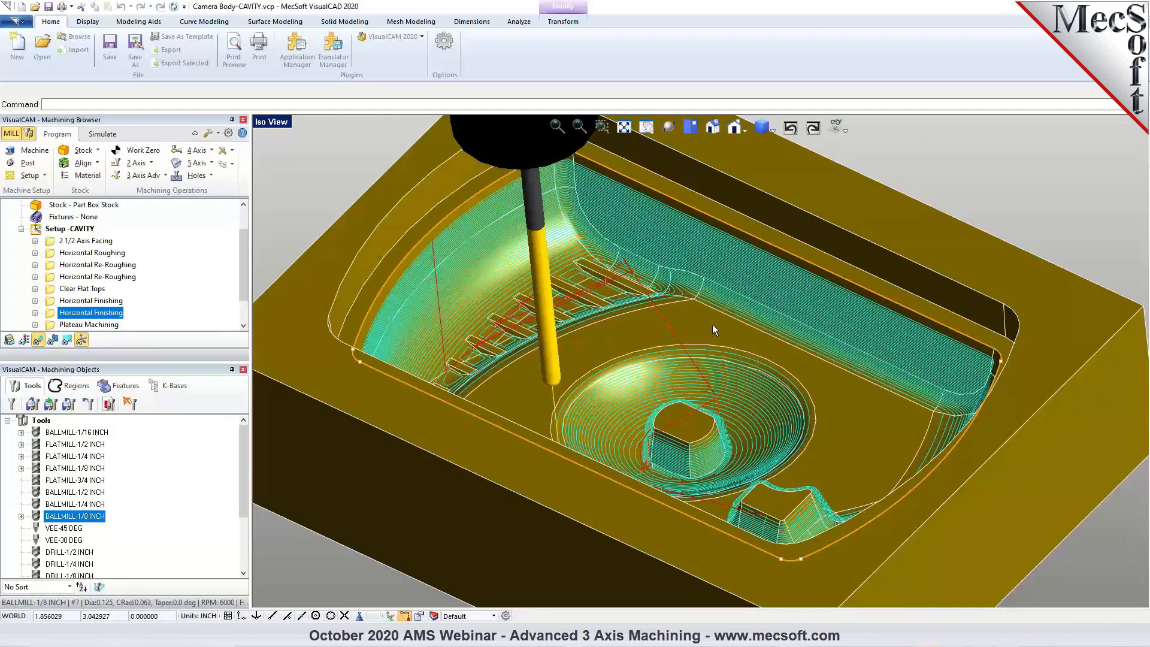
pyautogui.moveTo(850, 406)
pyautogui.mouseDown(button='middle')
pyautogui.moveTo(839, 432)
pyautogui.moveTo(855, 405)
pyautogui.mouseUp(button='middle')
pyautogui.scroll(-2, 75, 325)
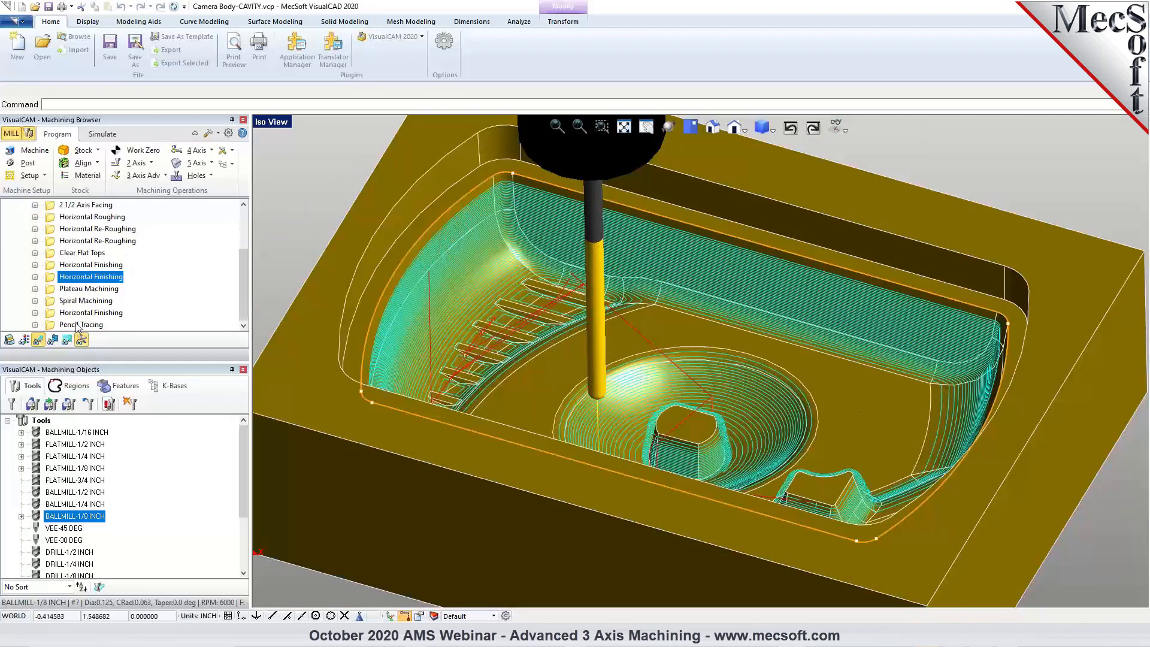
pyautogui.click(165, 175)
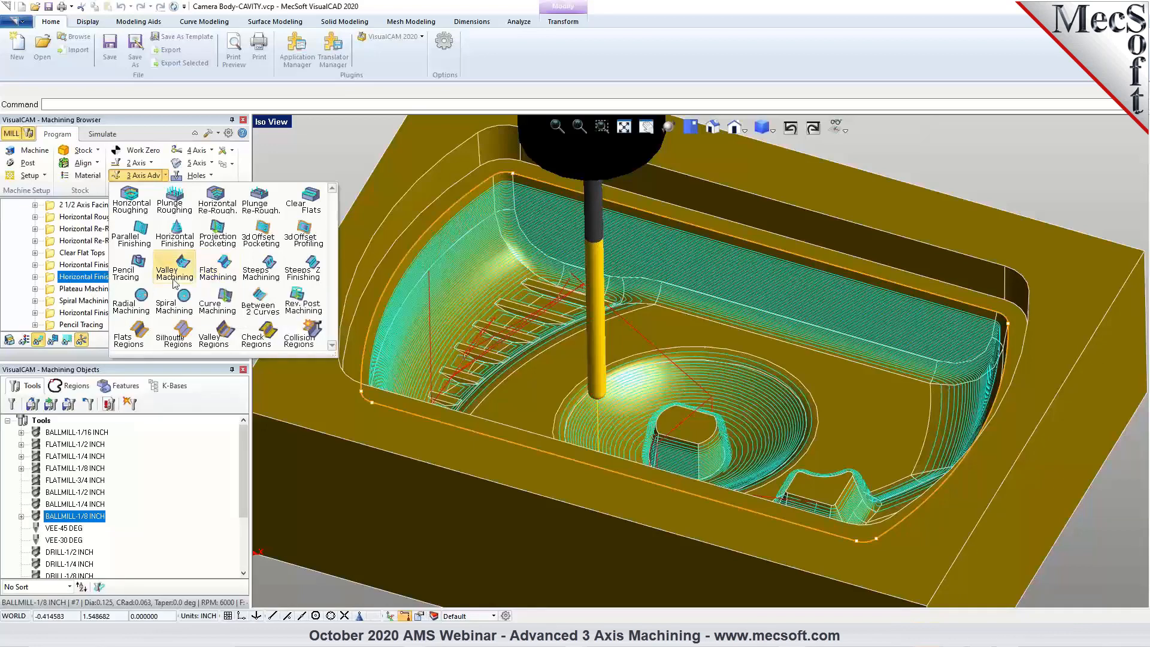
# Examine the Plateau Machining operation's cut parameters, particularly the angle limiting which flat areas are machined, and close them without changes.
pyautogui.doubleClick(60, 290)
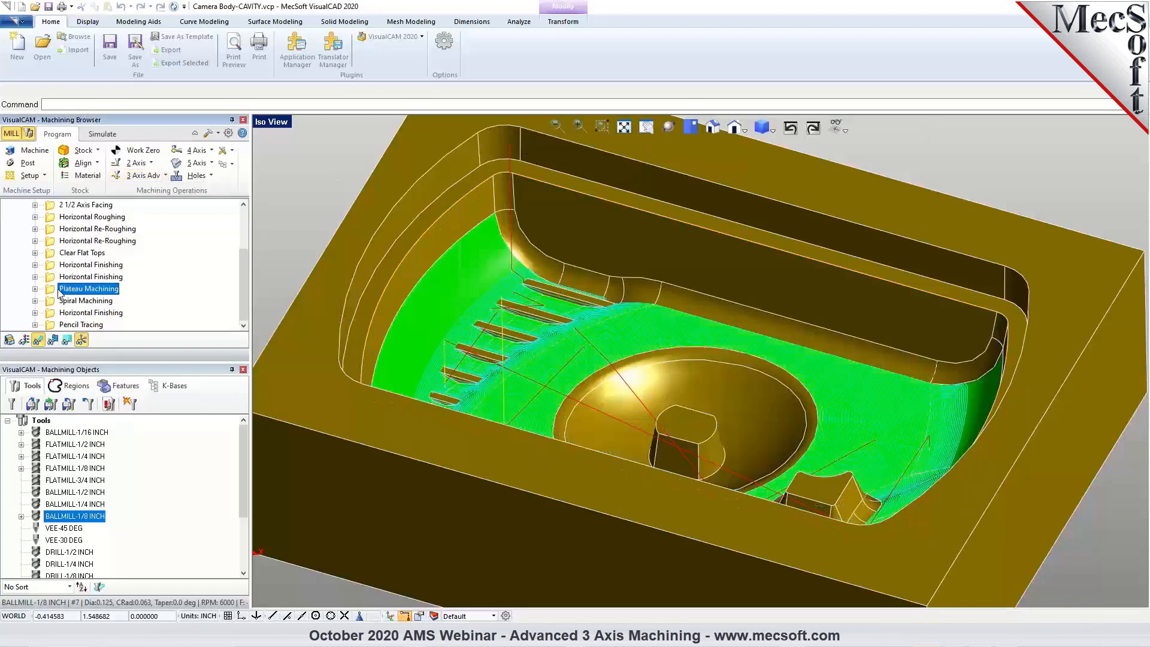
pyautogui.click(219, 157)
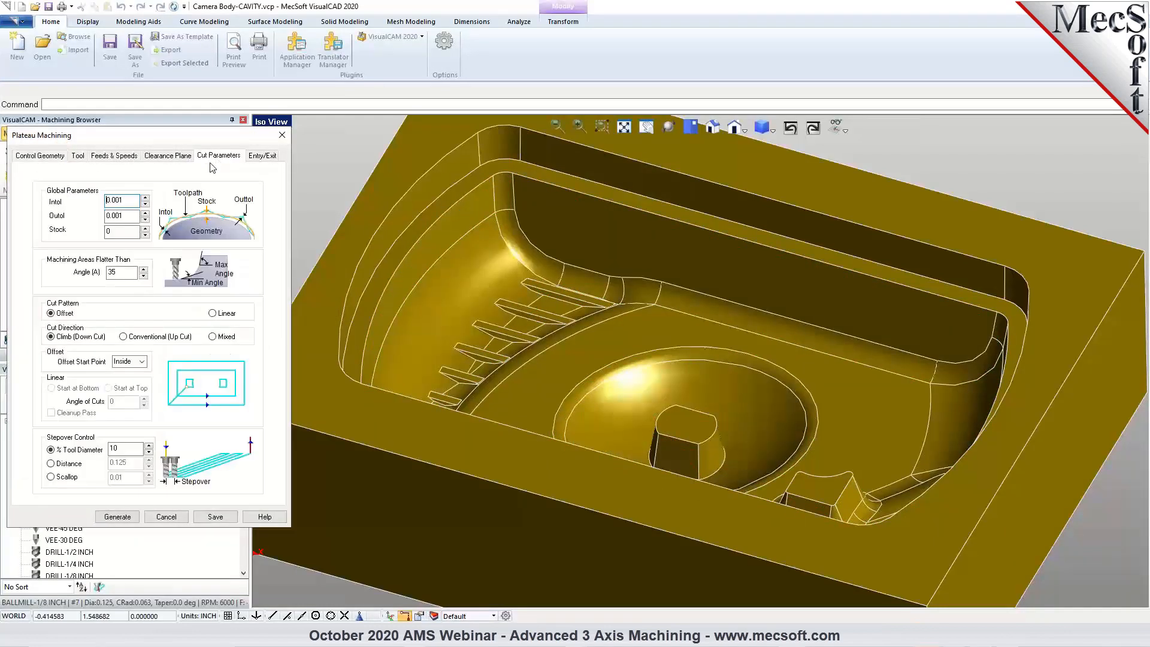
pyautogui.moveTo(120, 273); pyautogui.dragTo(108, 276)
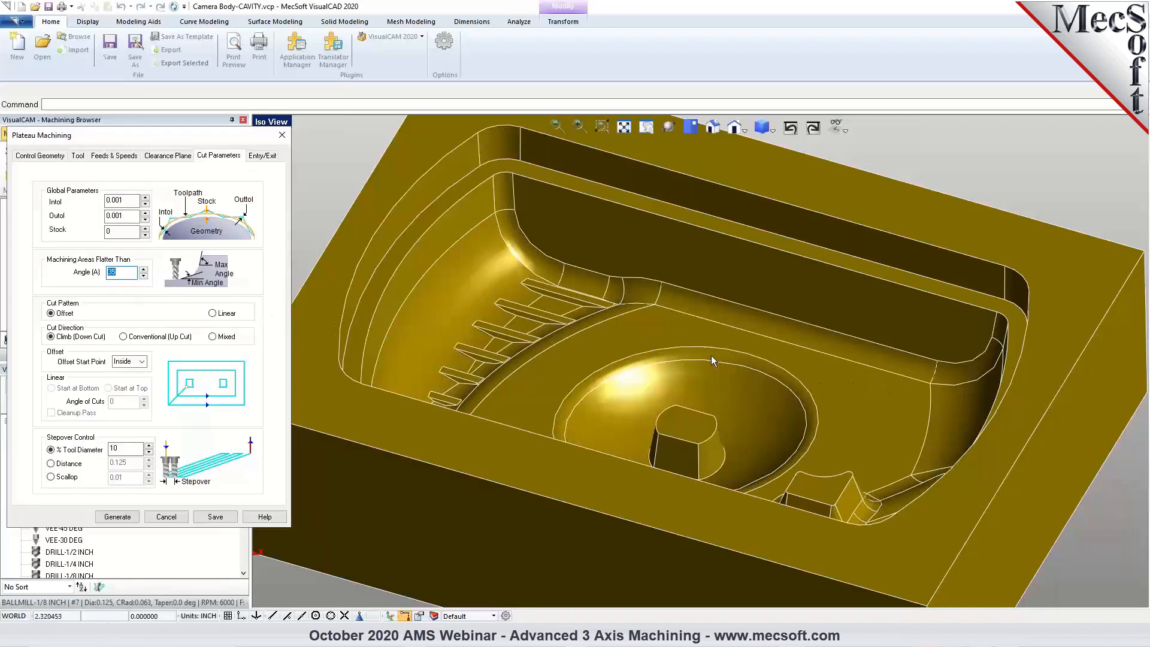
pyautogui.click(183, 520)
pyautogui.moveTo(626, 380)
pyautogui.mouseDown(button='middle')
pyautogui.moveTo(632, 400)
pyautogui.moveTo(631, 377)
pyautogui.moveTo(627, 390)
pyautogui.mouseUp(button='middle')
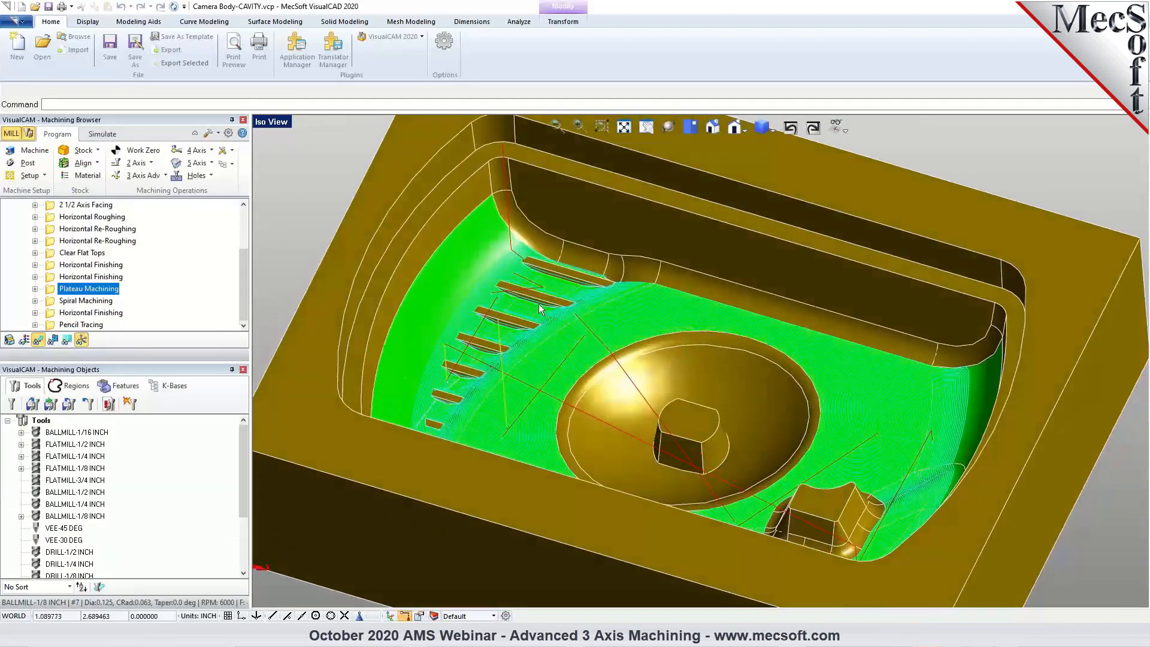
# Review the part surfaces and part regions assigned to the Plateau Machining operation, highlighting individual surfaces, and close the settings without changes.
pyautogui.doubleClick(50, 291)
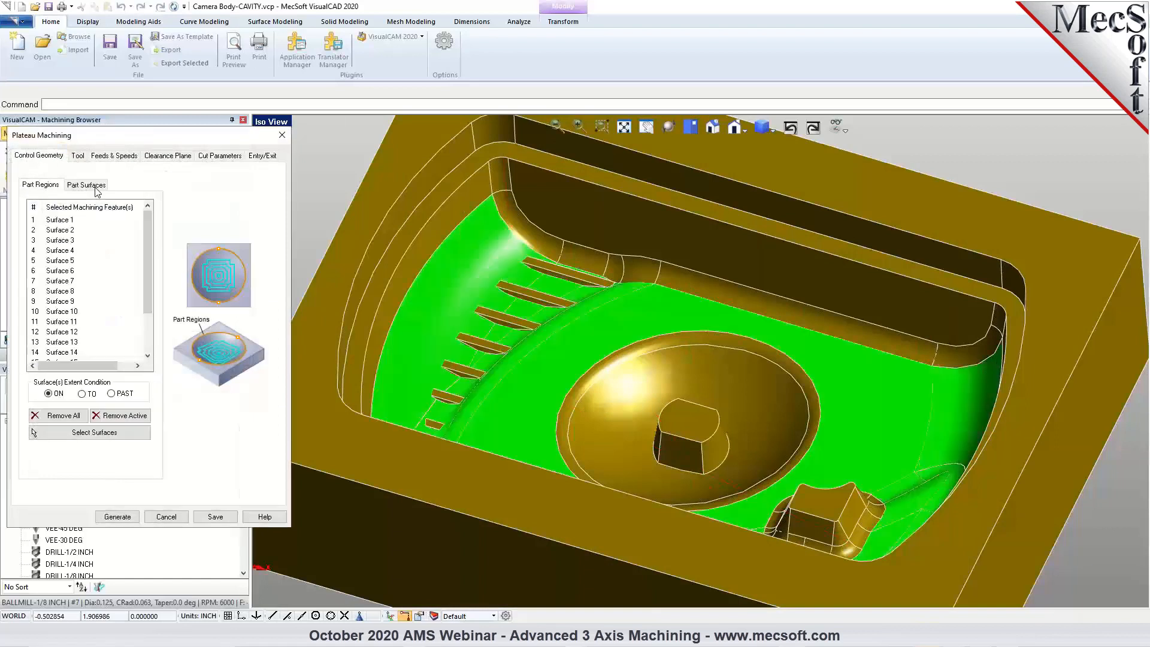
pyautogui.click(63, 223)
pyautogui.click(60, 242)
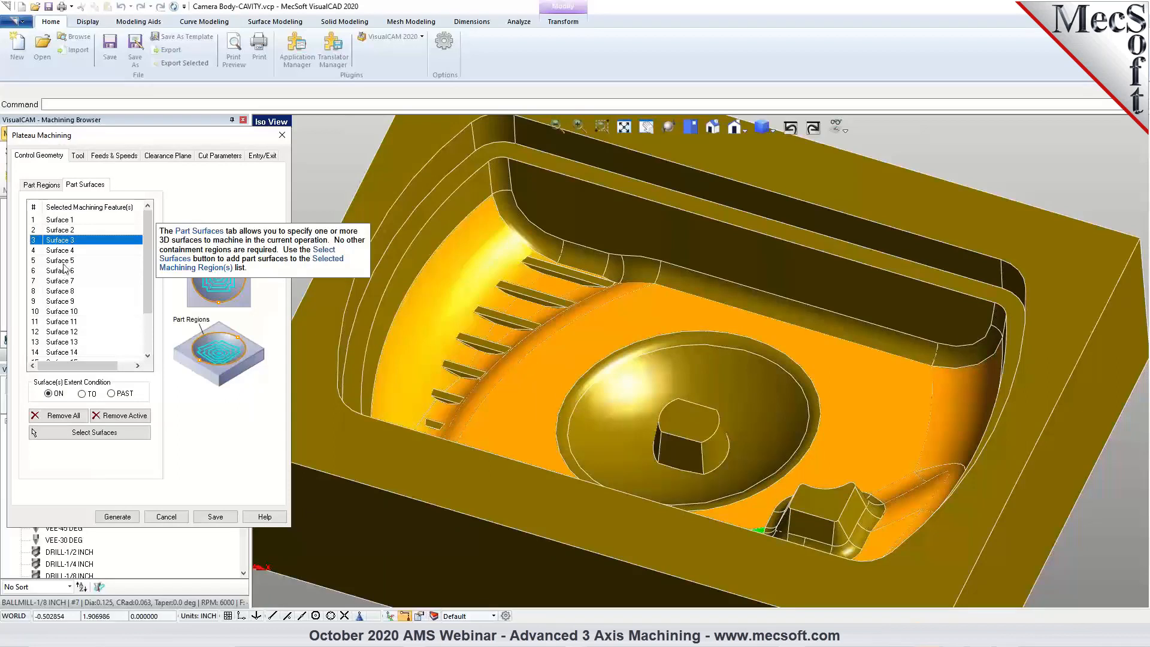
pyautogui.click(47, 190)
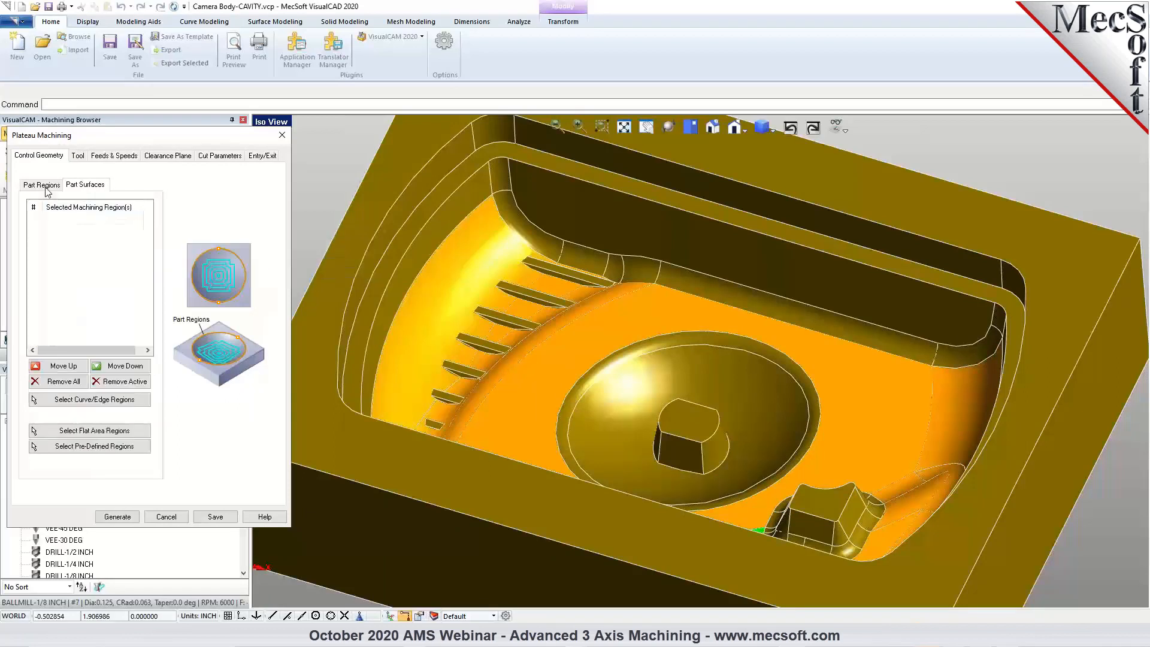
pyautogui.click(76, 187)
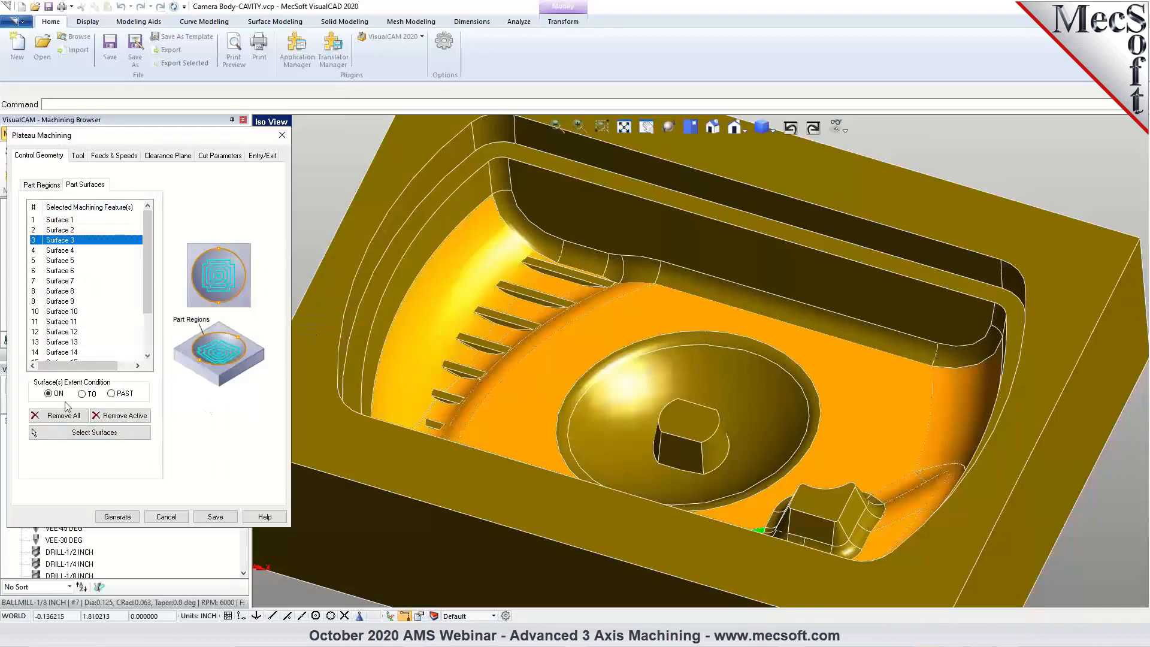
pyautogui.moveTo(54, 401)
pyautogui.click(165, 516)
# Show the Plateau Machining toolpath in the simulation view and inspect it without the part model.
pyautogui.moveTo(563, 441); pyautogui.dragTo(383, 269, button='middle')
pyautogui.click(103, 135)
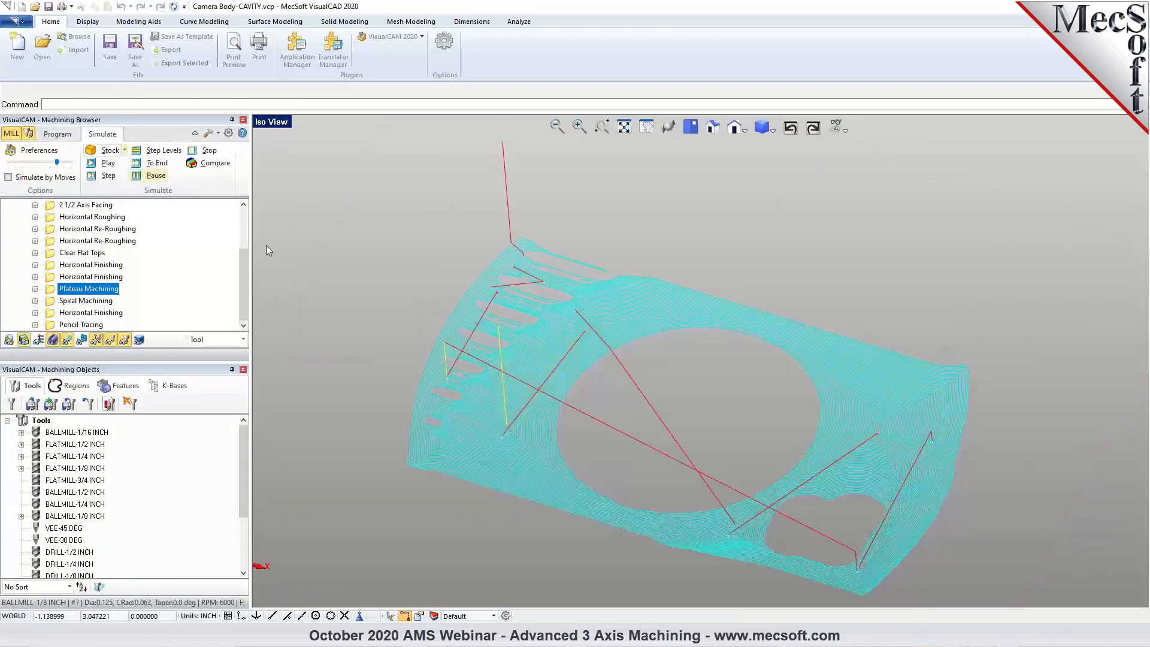
pyautogui.moveTo(870, 426); pyautogui.dragTo(897, 424, button='middle')
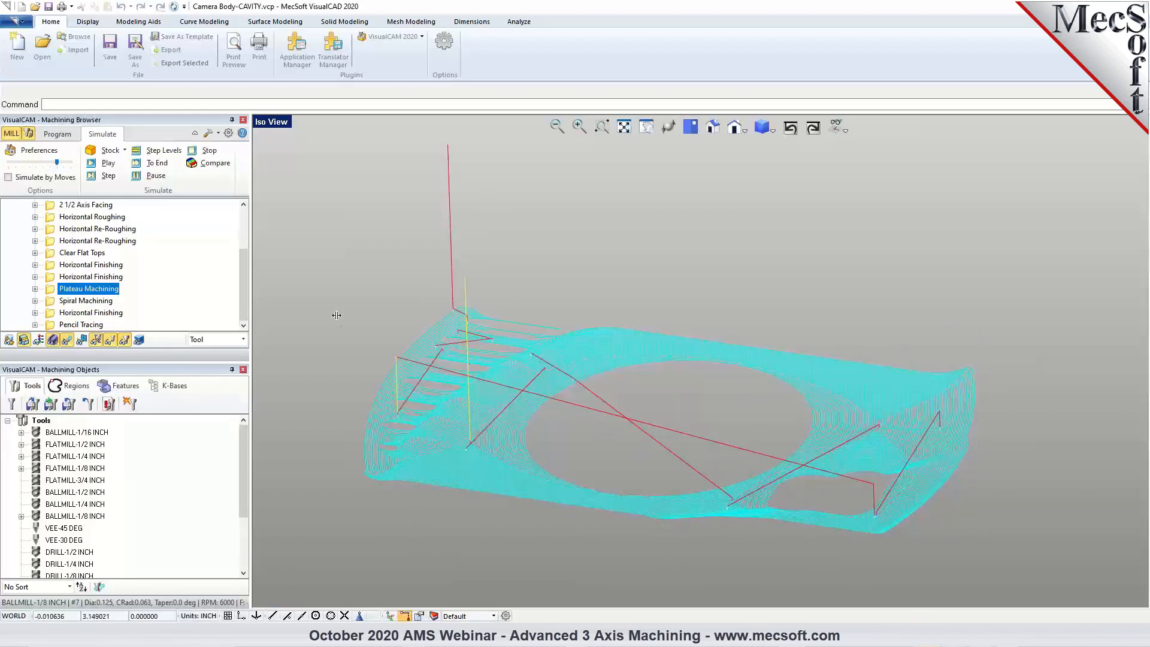
# Return to the programming view and examine the Plateau Machining toolpath around the ribs and across the cavity floor.
pyautogui.click(50, 135)
pyautogui.scroll(5, 379, 300)
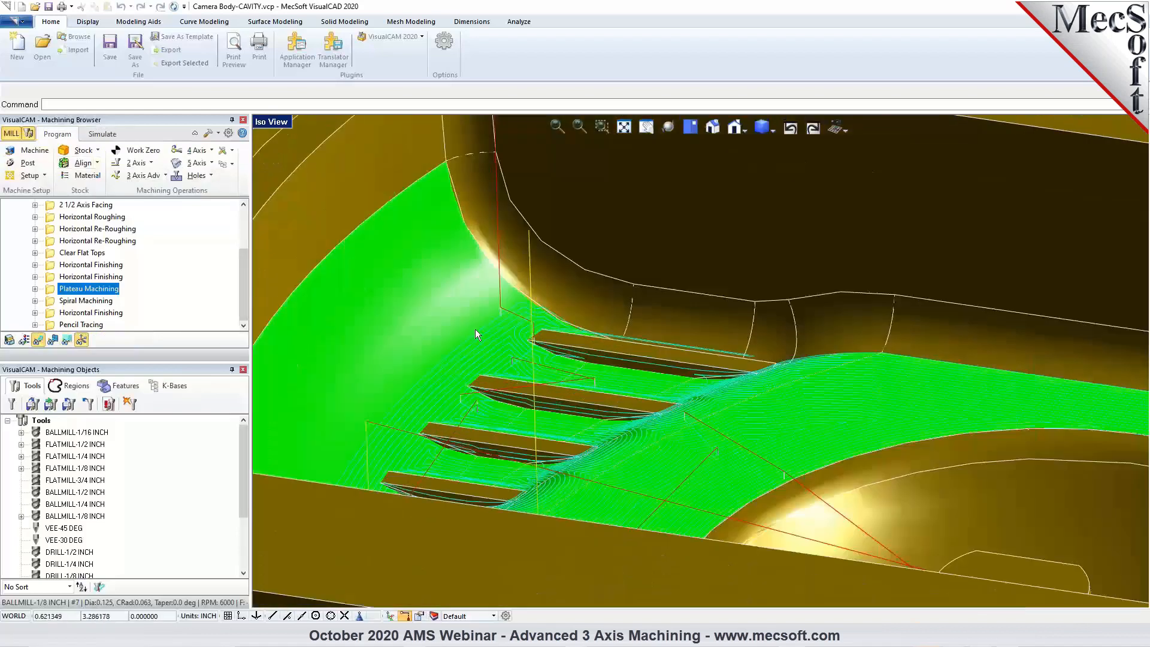
pyautogui.scroll(1, 475, 331)
pyautogui.moveTo(494, 315); pyautogui.dragTo(567, 365, button='middle')
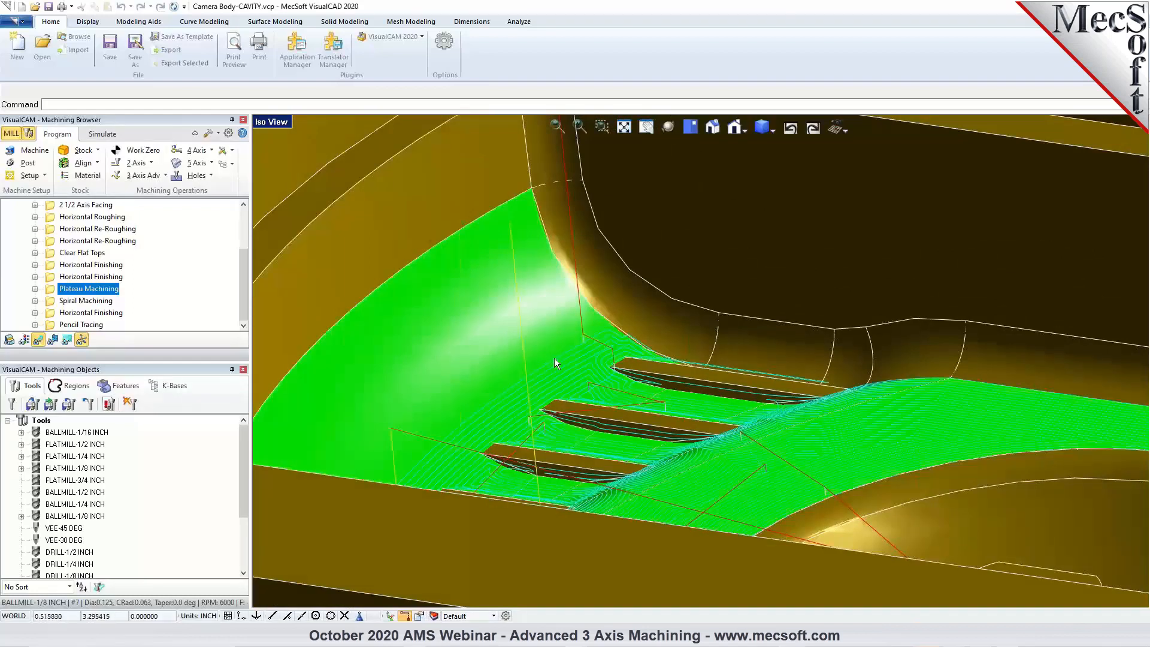
pyautogui.scroll(-2, 541, 330)
pyautogui.moveTo(717, 390); pyautogui.dragTo(622, 482, button='middle')
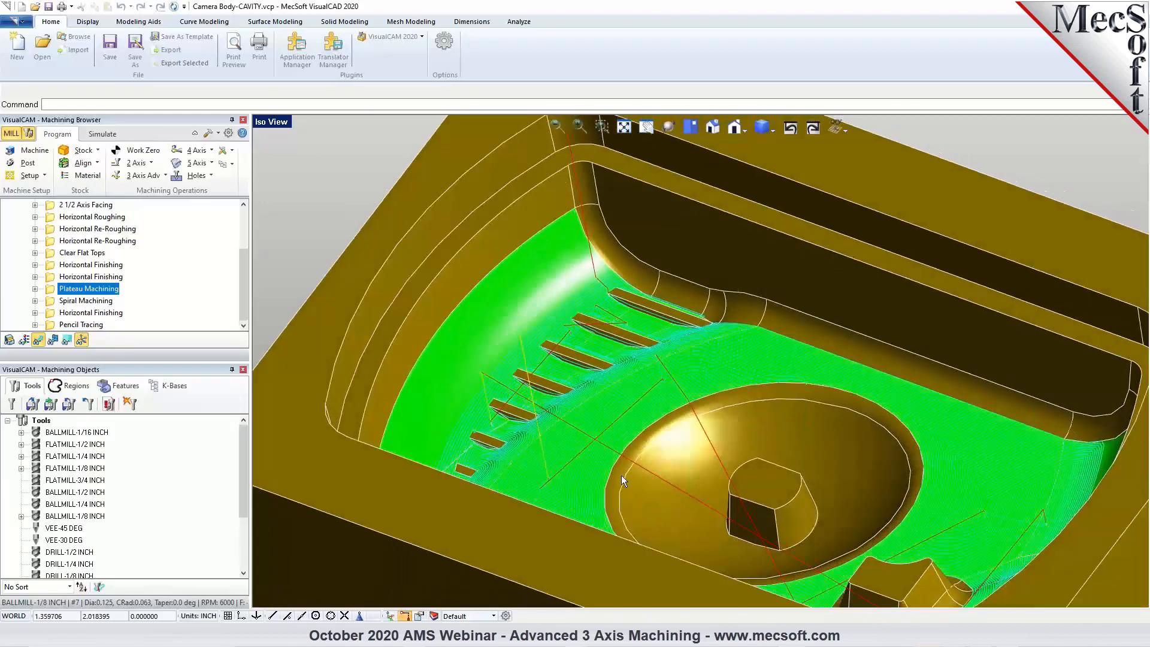
pyautogui.scroll(-2, 622, 483)
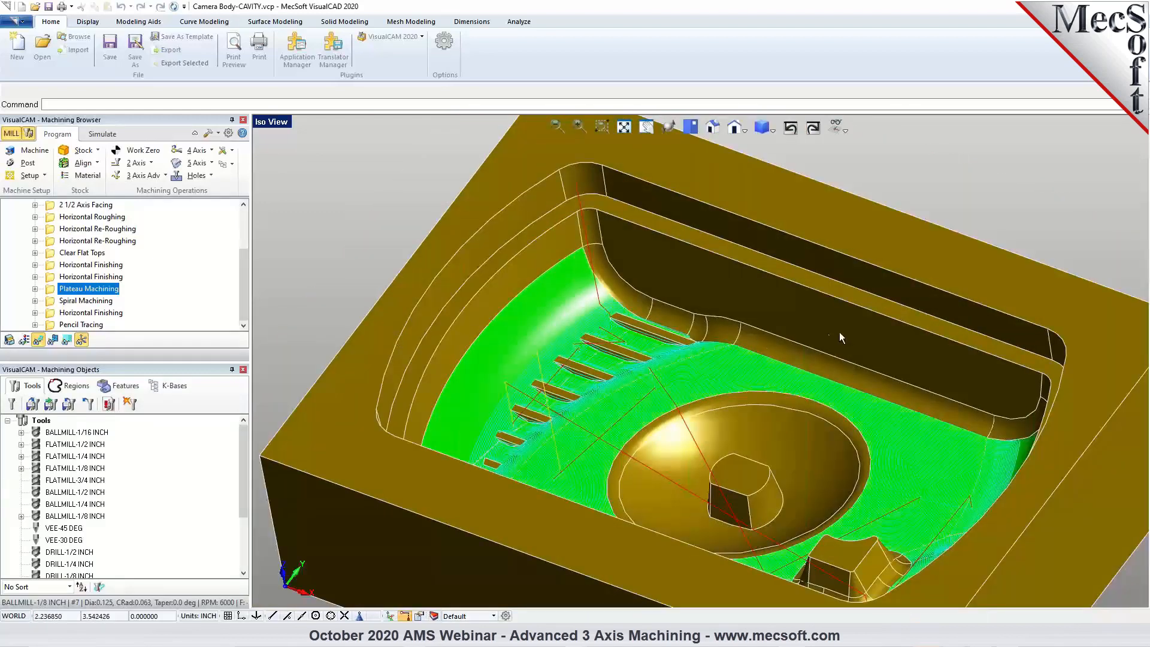
pyautogui.scroll(4, 763, 427)
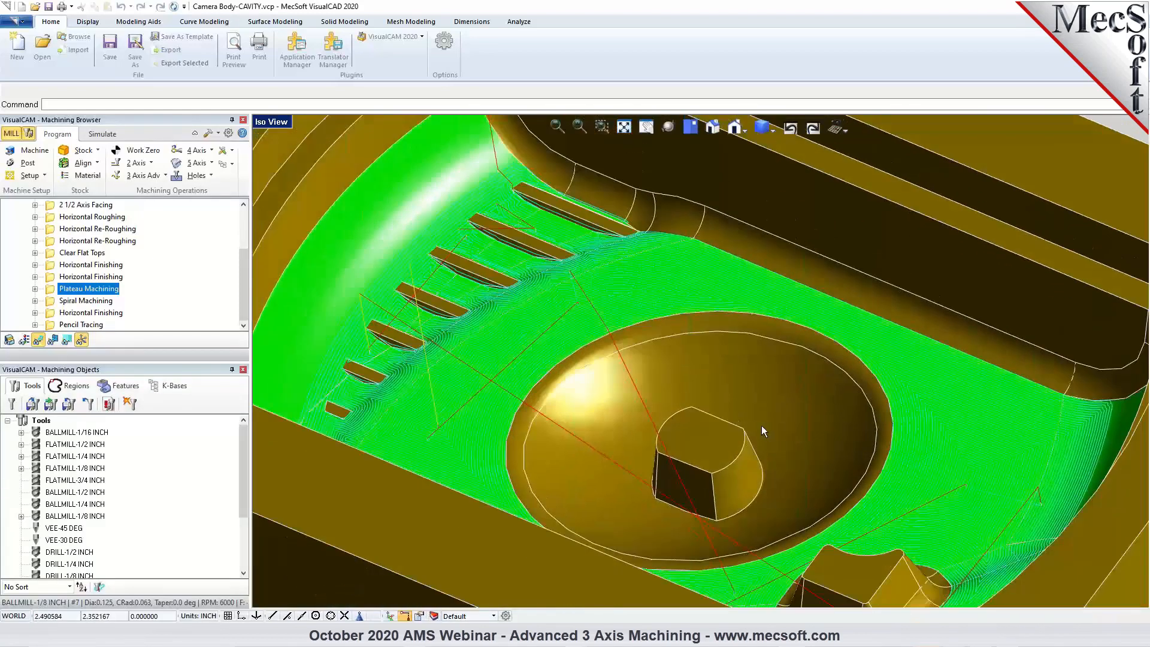
# Display the Spiral Machining toolpath and review each part surface assigned to it, closing the settings without changes.
pyautogui.click(71, 302)
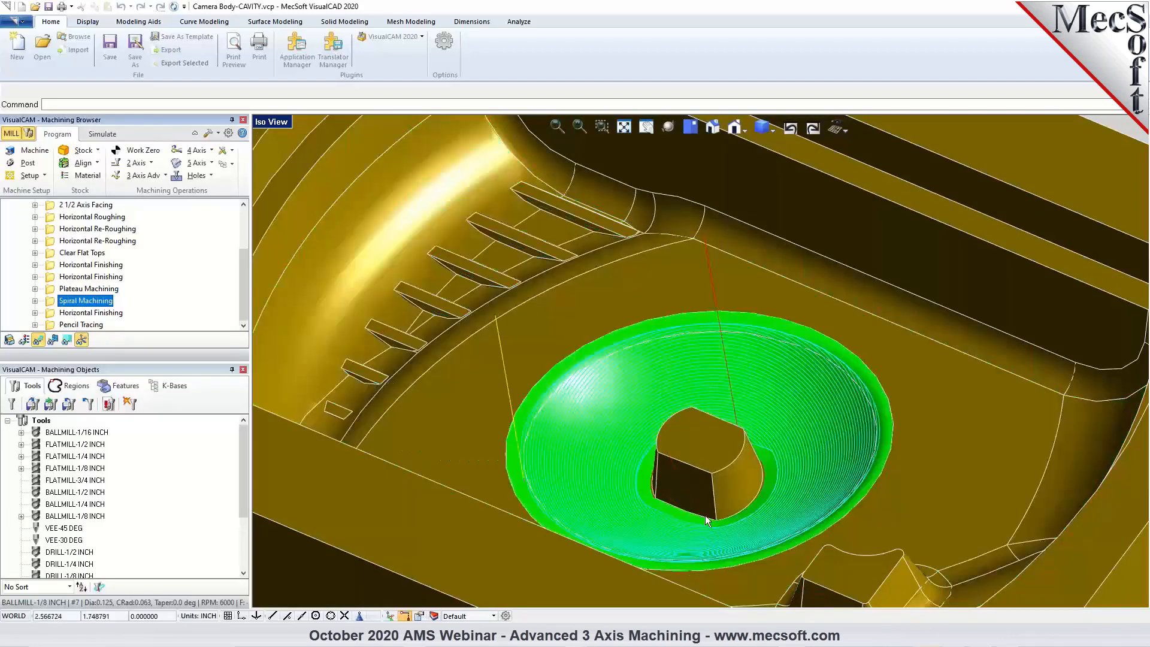
pyautogui.scroll(1, 707, 516)
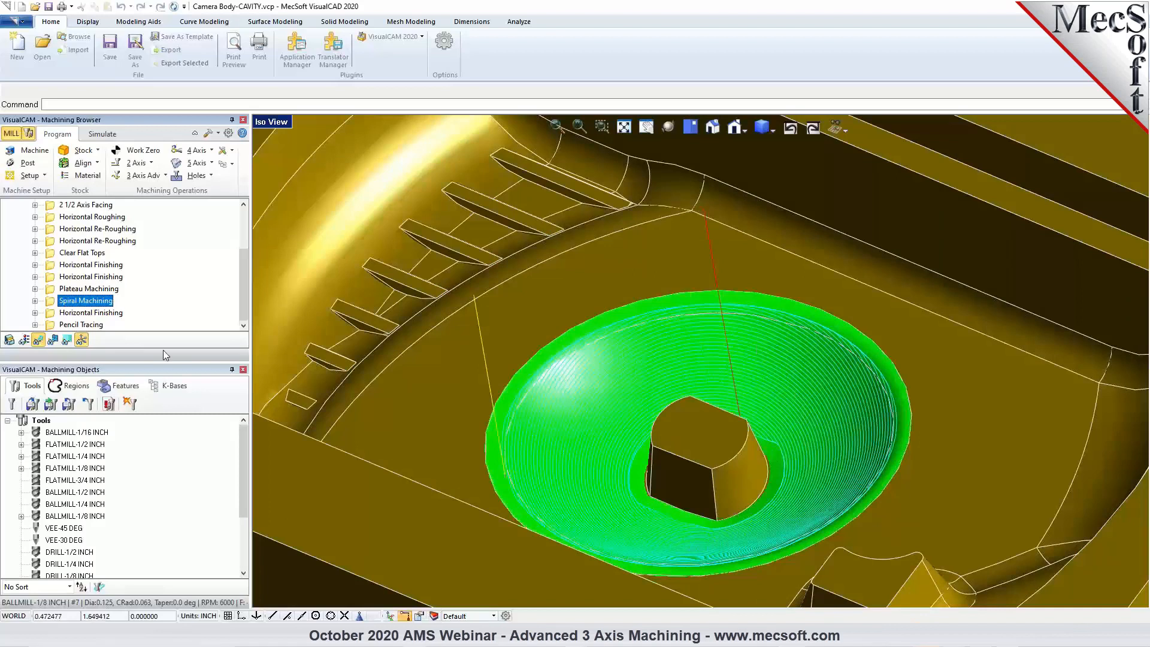
pyautogui.doubleClick(49, 303)
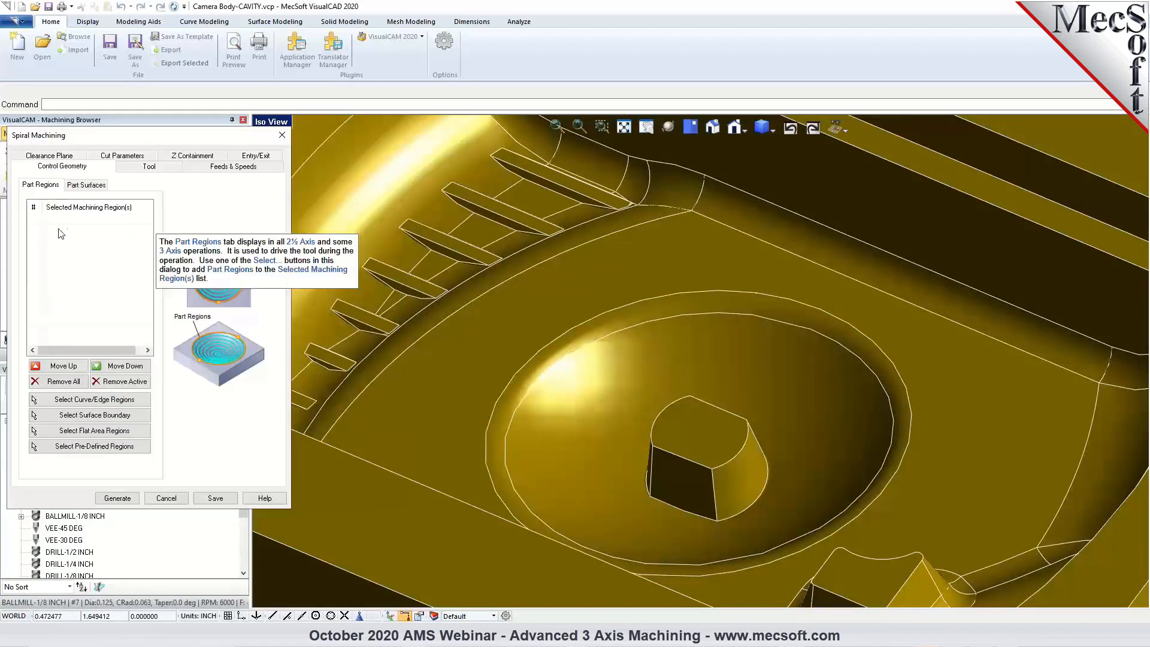
pyautogui.click(84, 185)
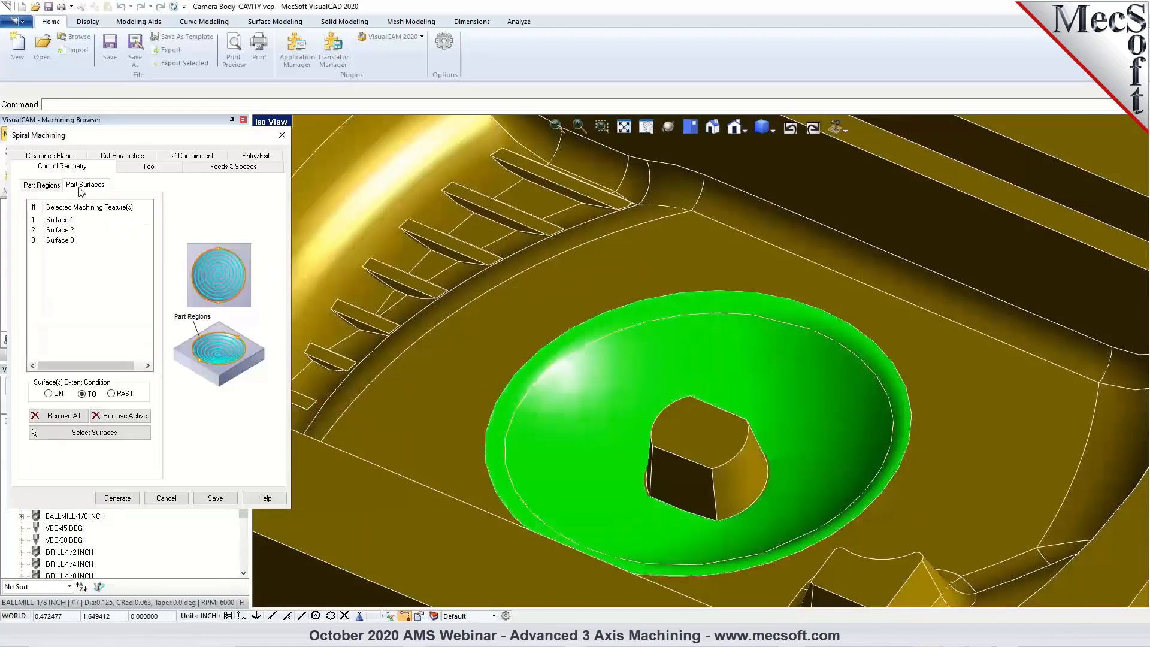
pyautogui.click(67, 222)
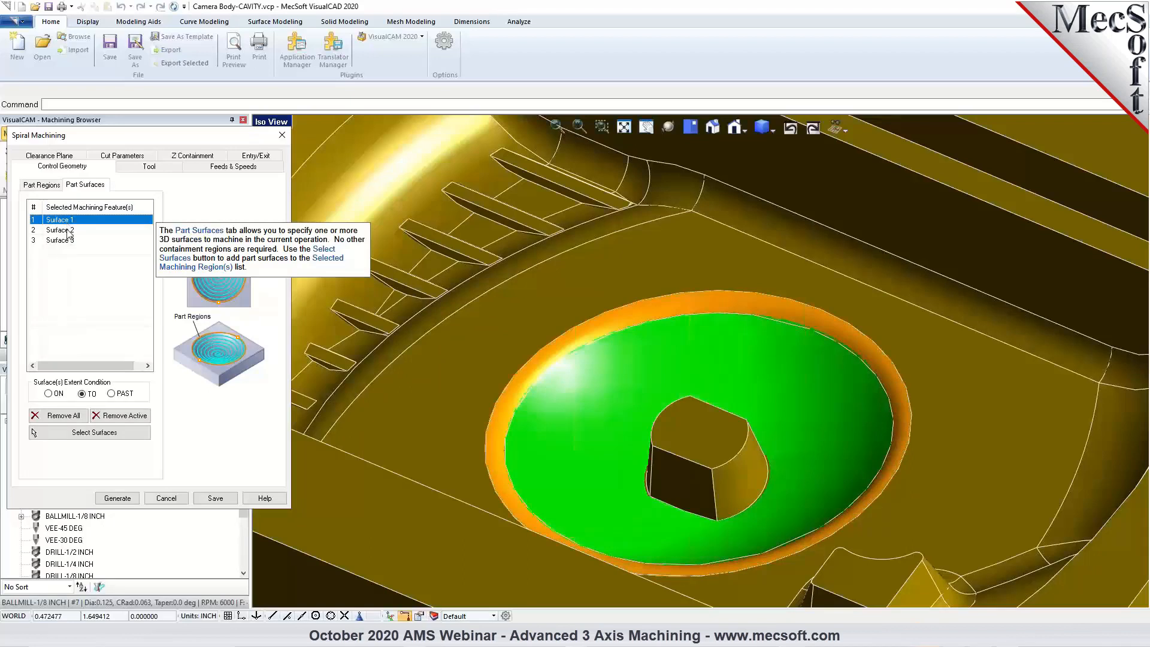
pyautogui.click(68, 232)
pyautogui.click(70, 241)
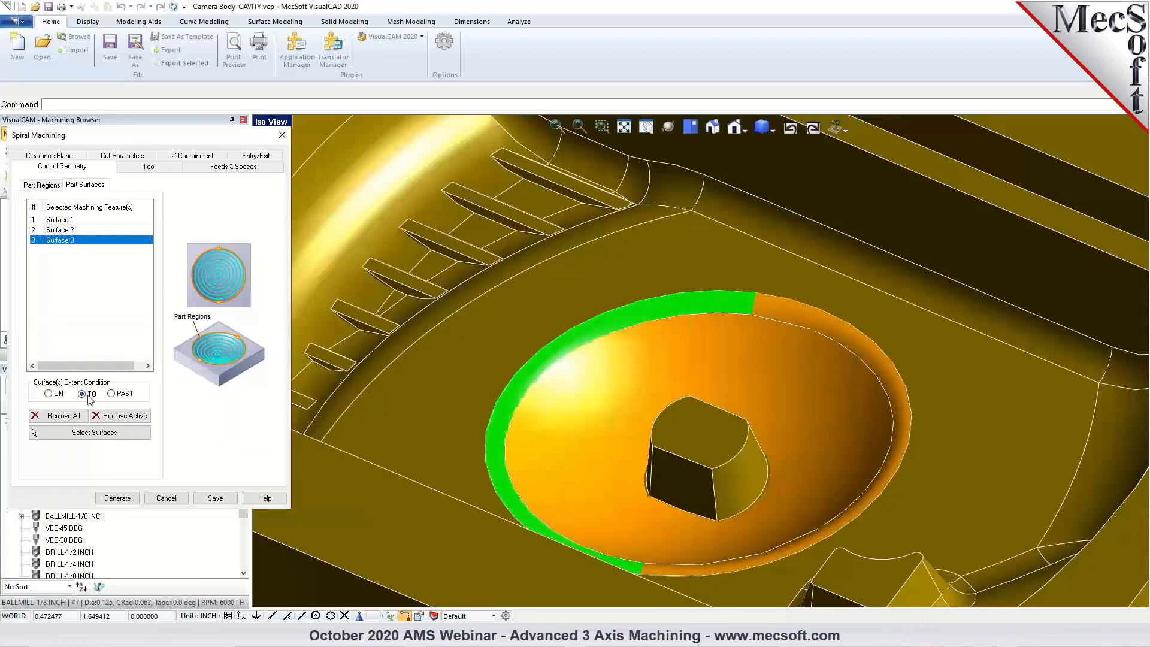
pyautogui.click(167, 498)
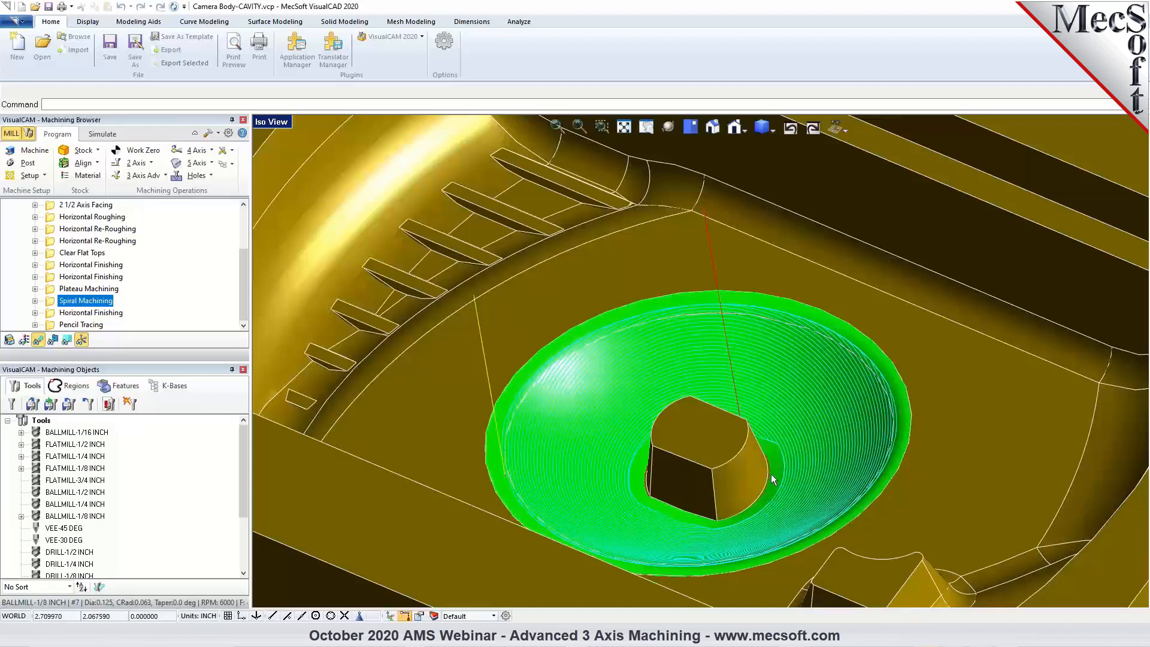
# Inspect the Spiral Machining toolpath across the round recess and around the base of its centre boss.
pyautogui.scroll(3, 771, 473)
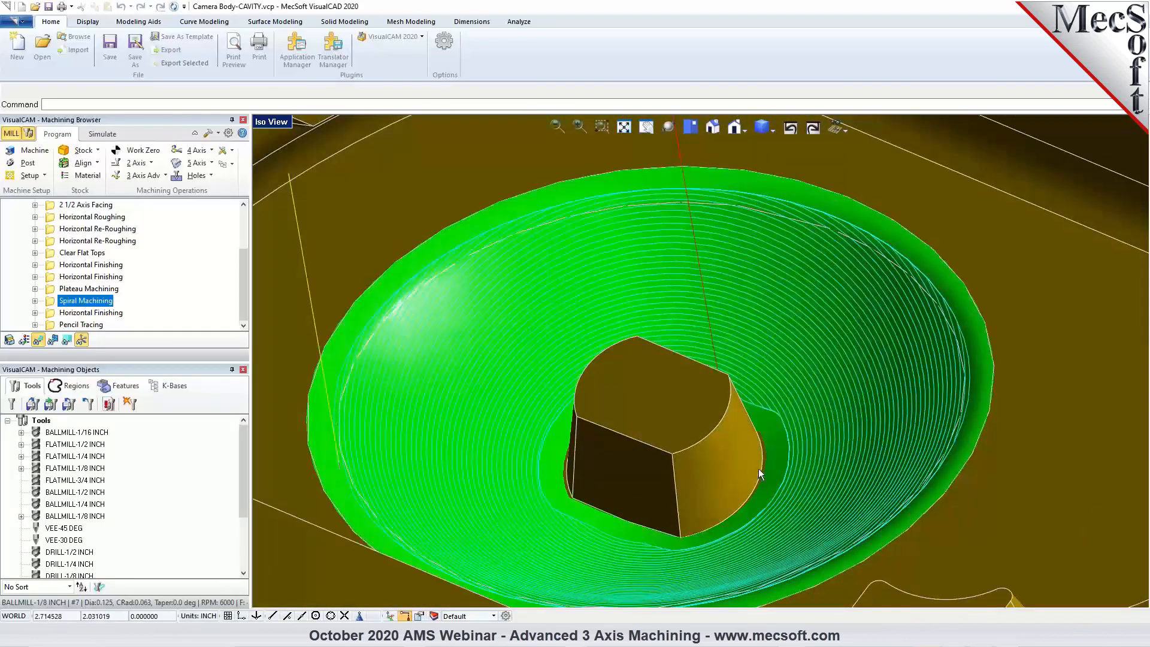
pyautogui.scroll(-2, 773, 460)
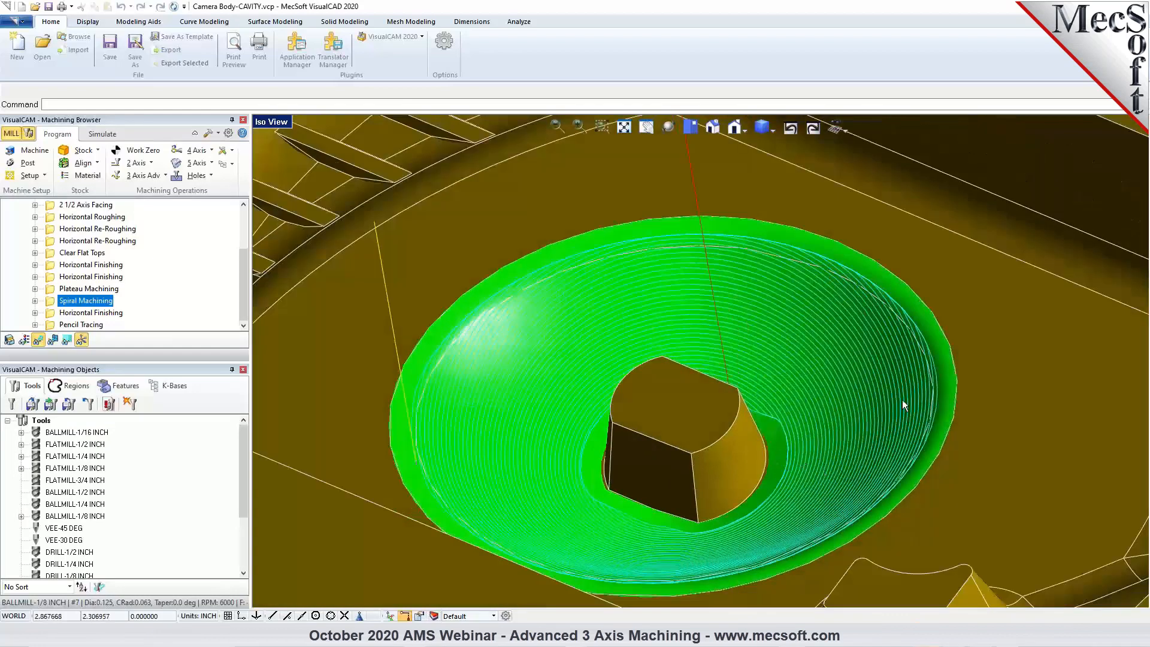
pyautogui.scroll(-2, 807, 450)
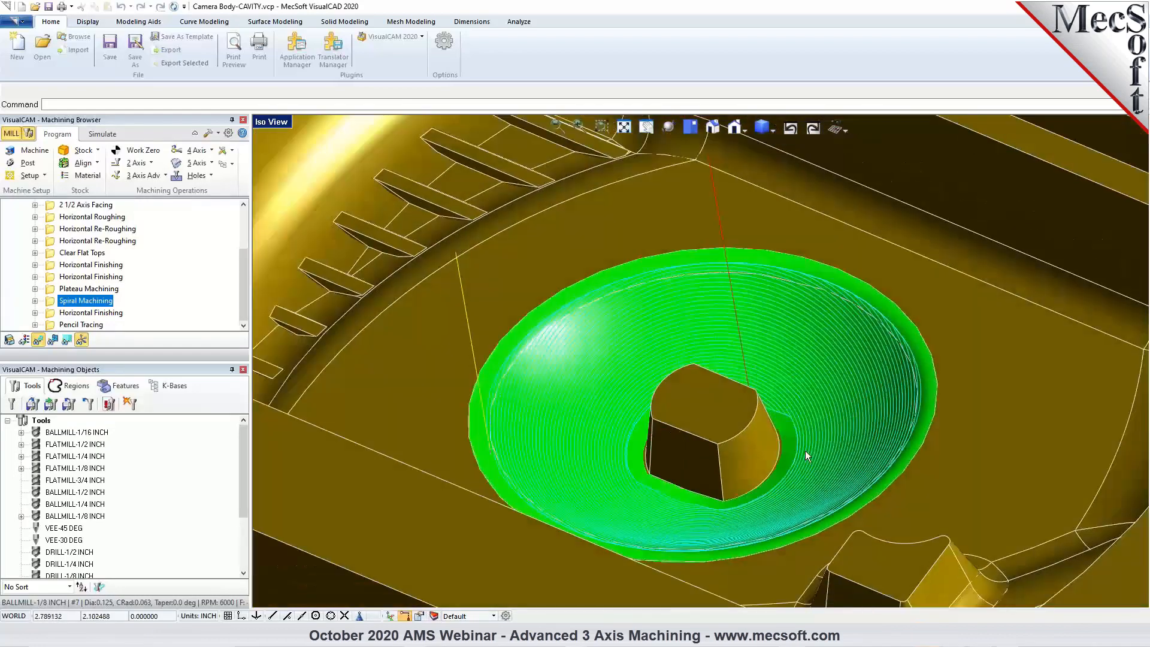
pyautogui.moveTo(763, 431); pyautogui.dragTo(766, 436, button='middle')
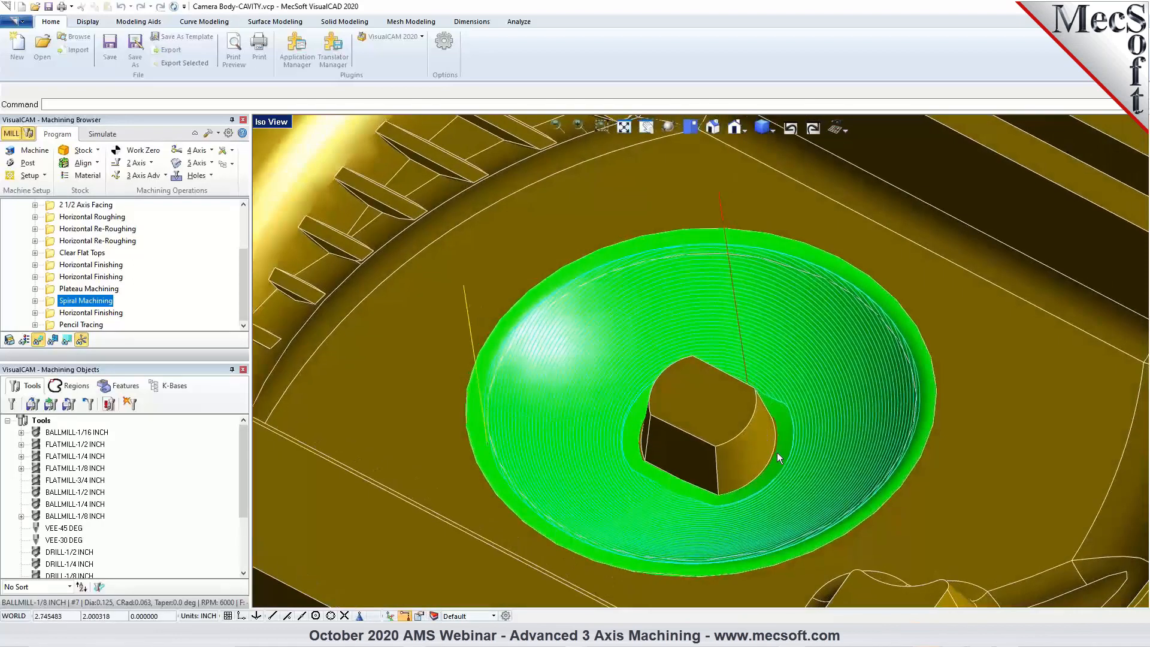
pyautogui.scroll(-1, 720, 361)
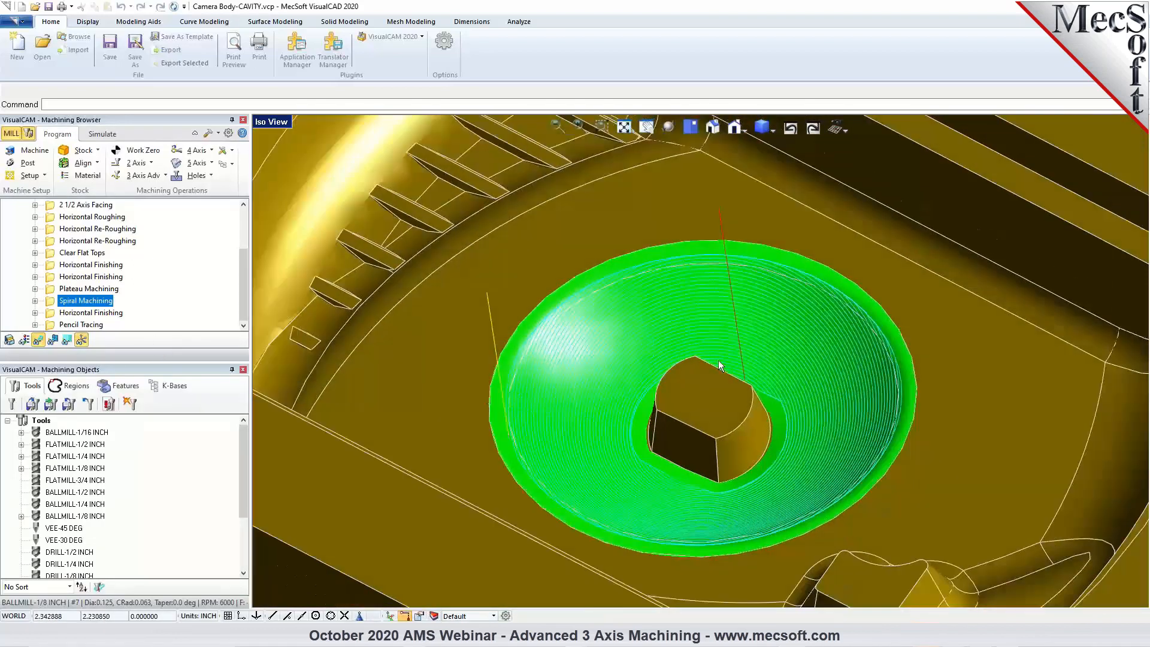
# Display the third Horizontal Finishing operation, review its assigned part surfaces, and inspect its toolpath around the centre boss walls.
pyautogui.click(89, 312)
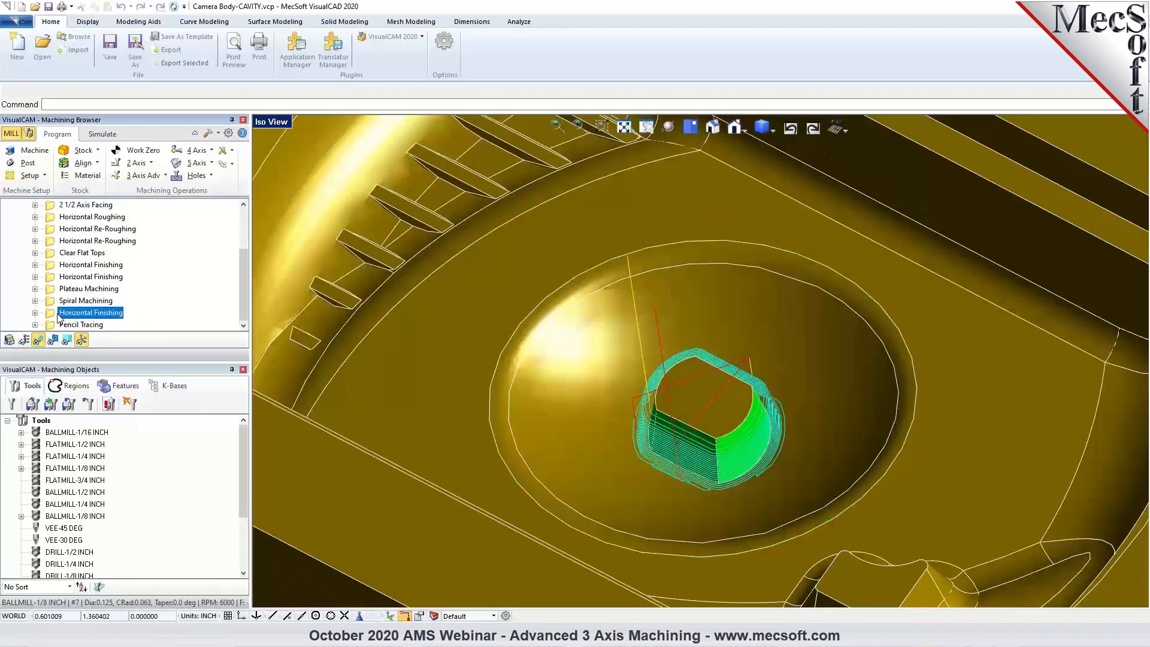
pyautogui.doubleClick(58, 316)
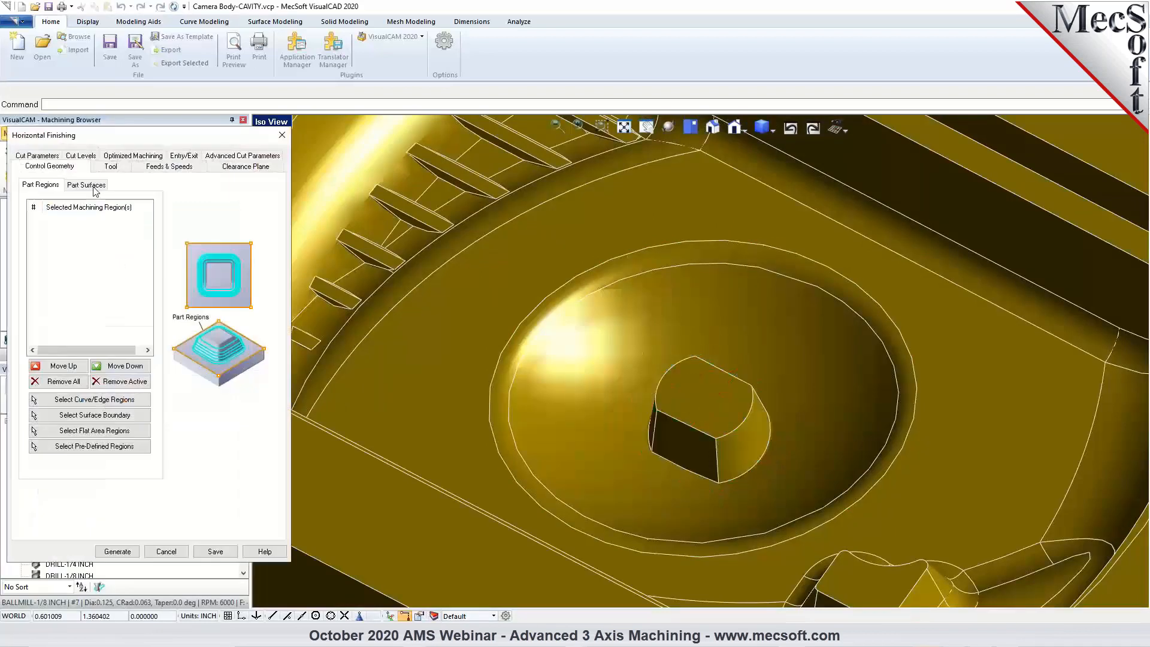
pyautogui.click(87, 184)
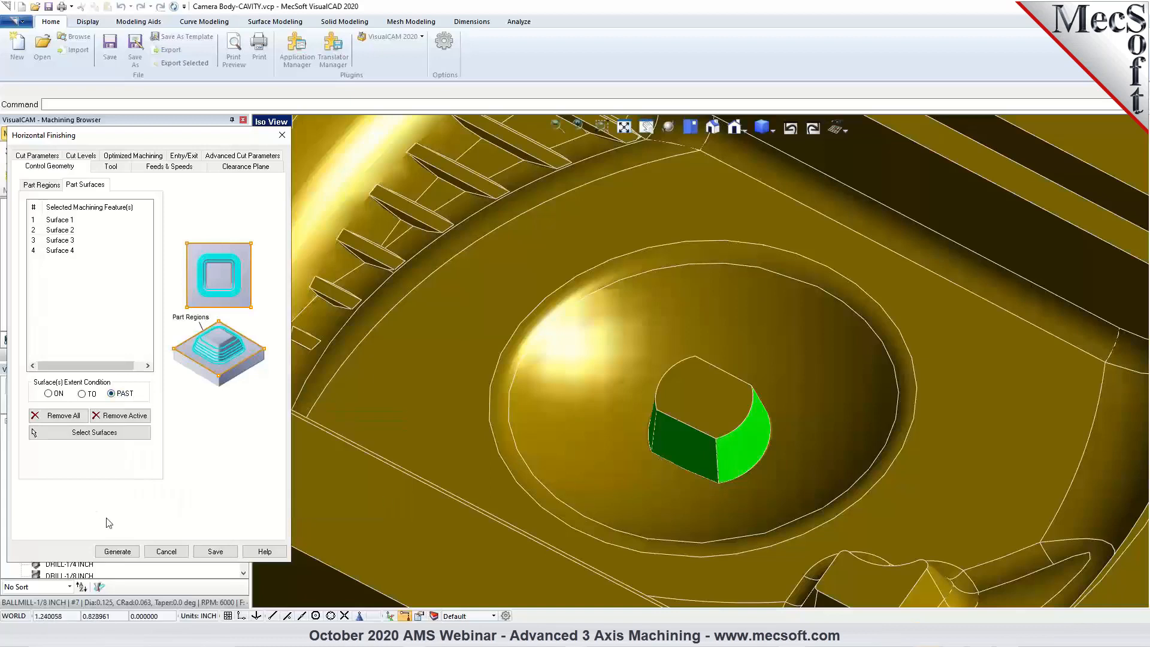
pyautogui.press('Escape')
pyautogui.scroll(2, 679, 508)
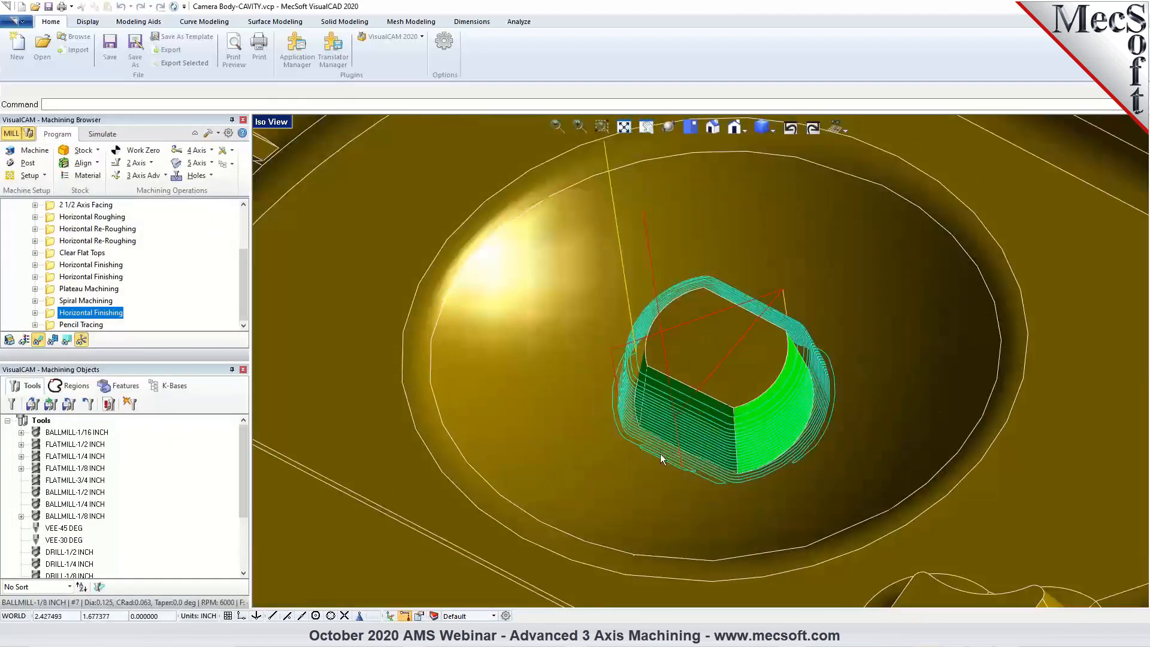
pyautogui.scroll(-2, 659, 386)
# Recheck the part surfaces assigned to the third Horizontal Finishing operation and close its settings without changes.
pyautogui.doubleClick(53, 315)
pyautogui.click(97, 186)
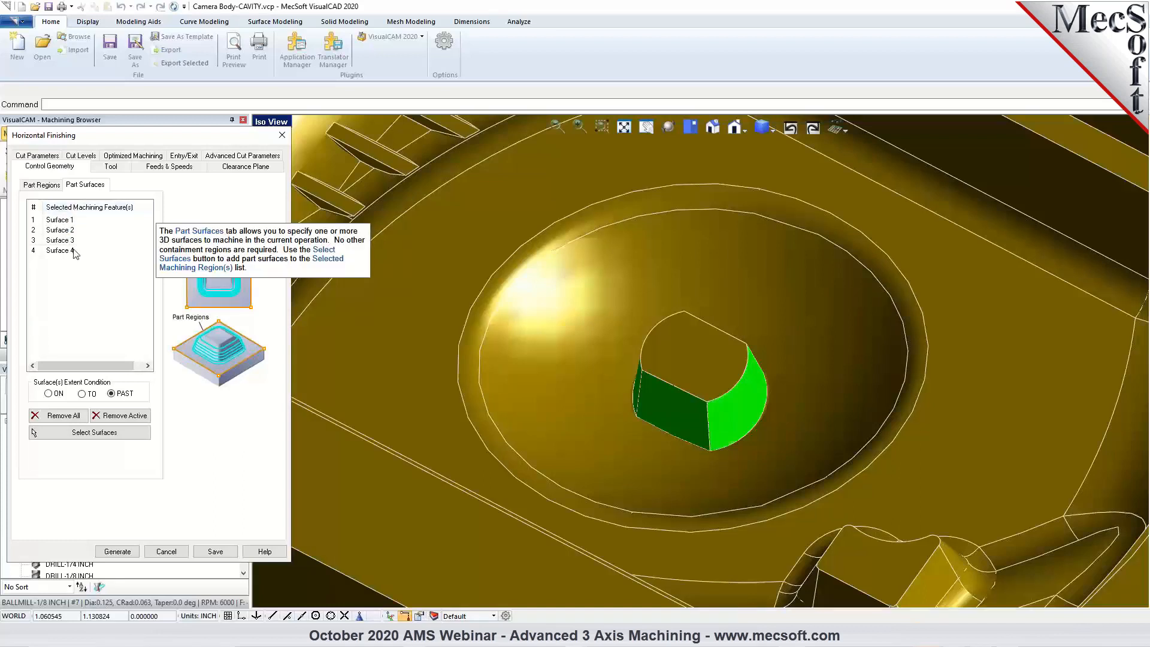
pyautogui.moveTo(50, 397)
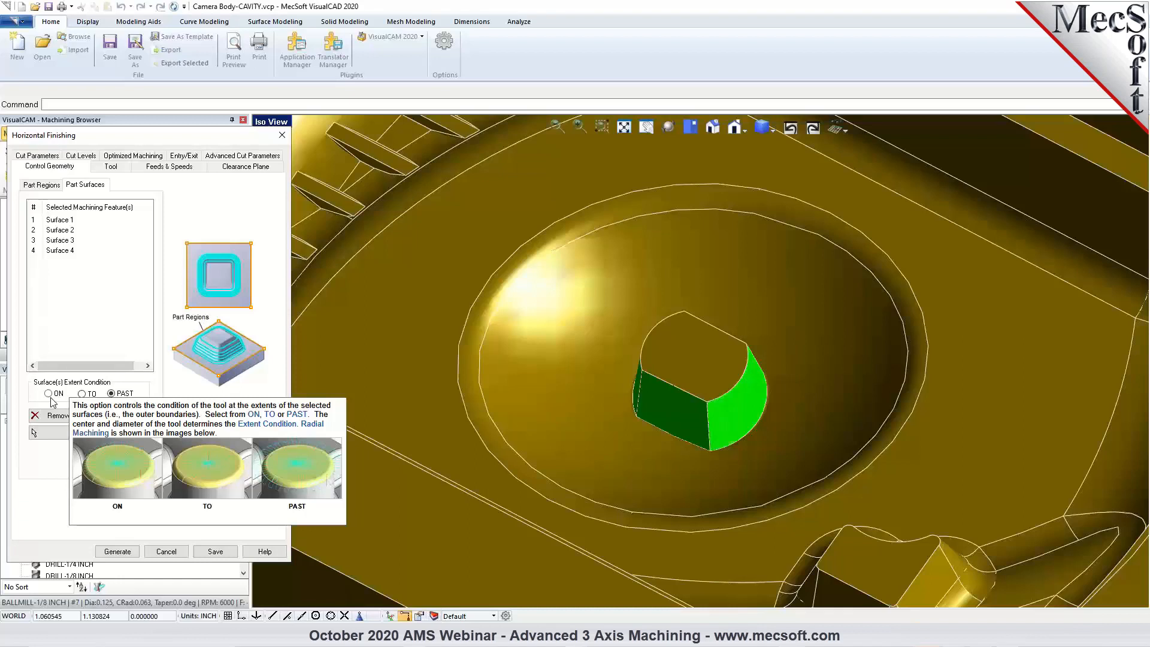
pyautogui.click(166, 551)
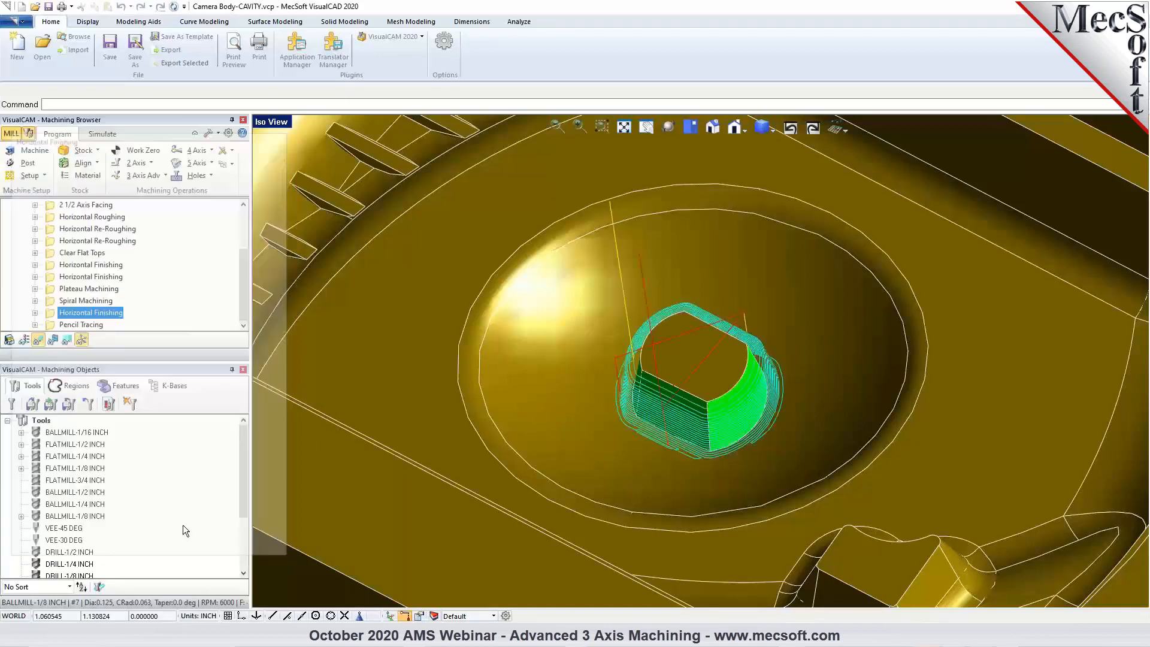
# Display the Pencil Tracing toolpath and inspect it along the rib corners and around the base of the centre boss.
pyautogui.scroll(-5, 591, 321)
pyautogui.moveTo(721, 416); pyautogui.dragTo(751, 465, button='middle')
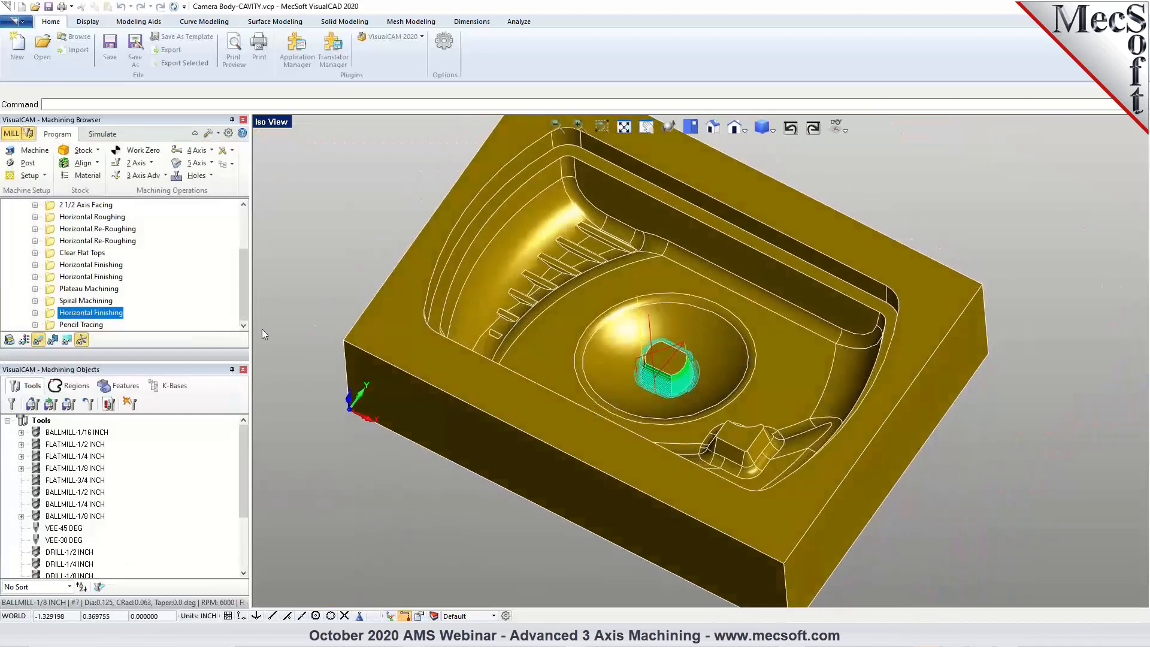
pyautogui.click(84, 324)
pyautogui.scroll(3, 484, 311)
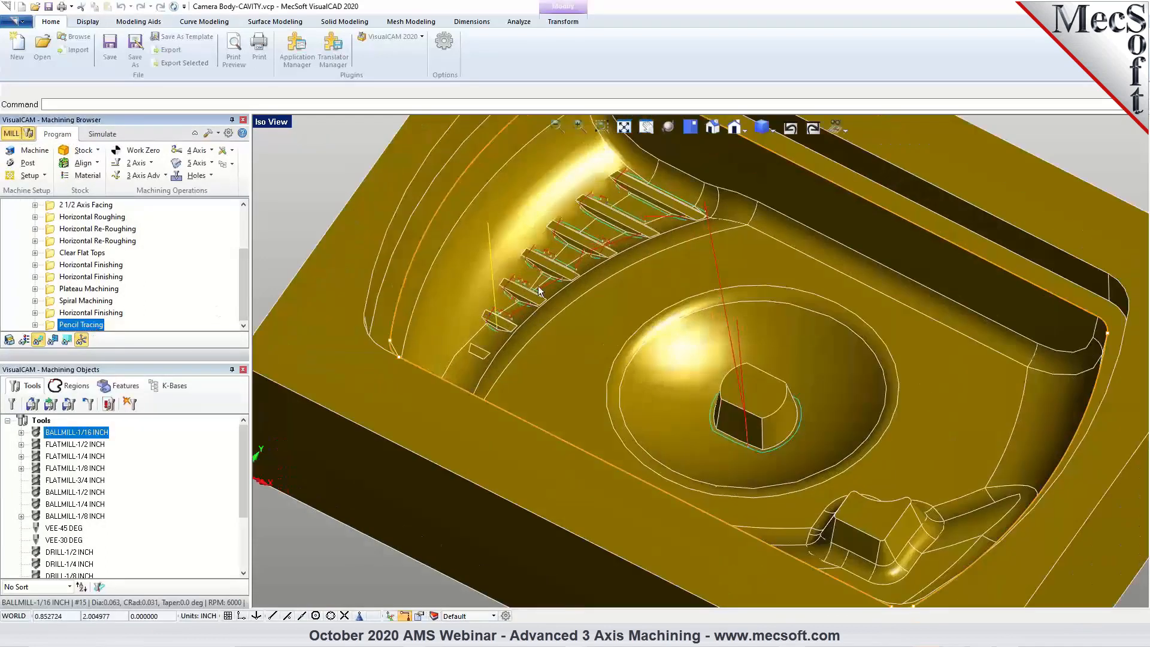
pyautogui.moveTo(618, 326)
pyautogui.mouseDown(button='middle')
pyautogui.moveTo(616, 349)
pyautogui.moveTo(620, 328)
pyautogui.mouseUp(button='middle')
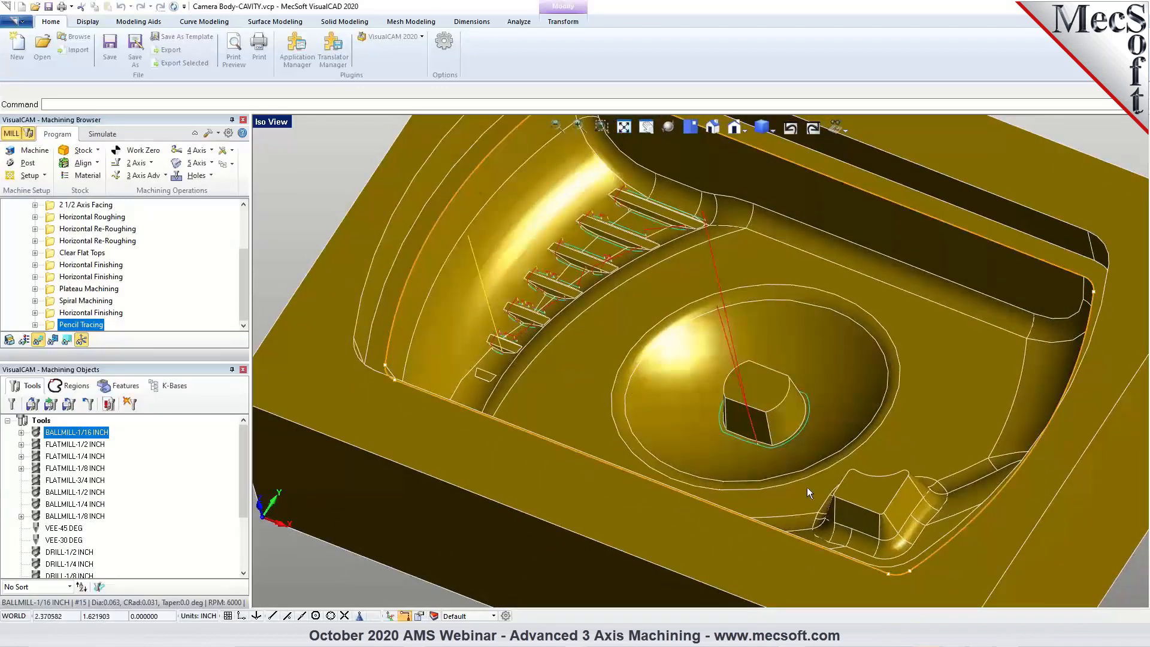
pyautogui.scroll(3, 495, 311)
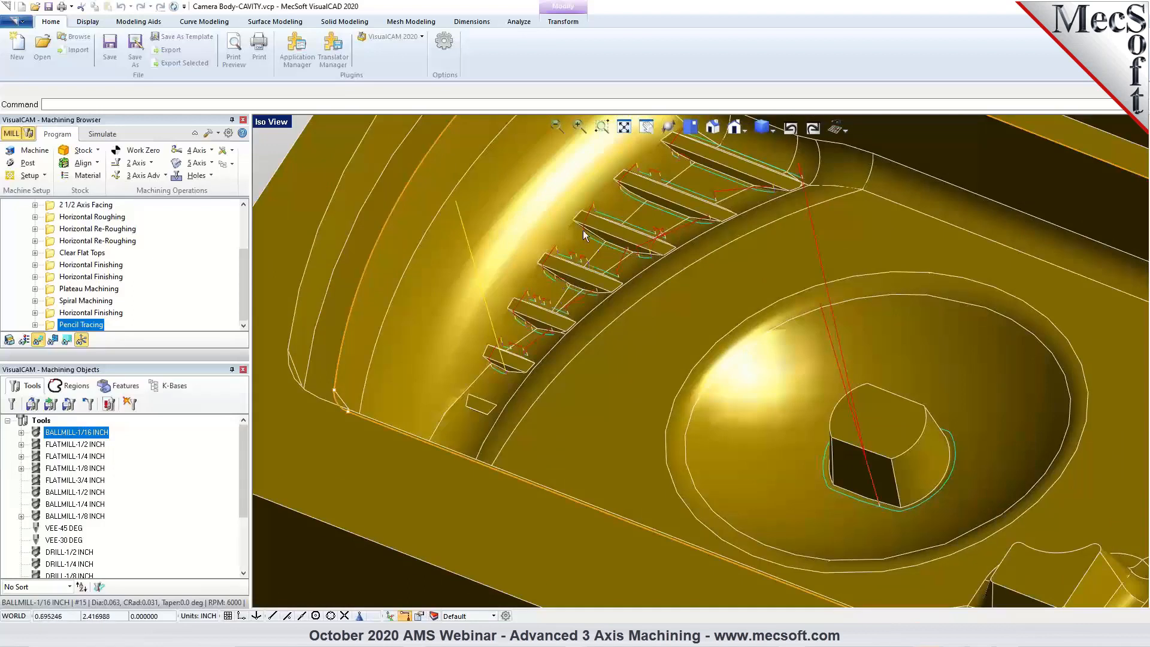
pyautogui.scroll(-2, 542, 271)
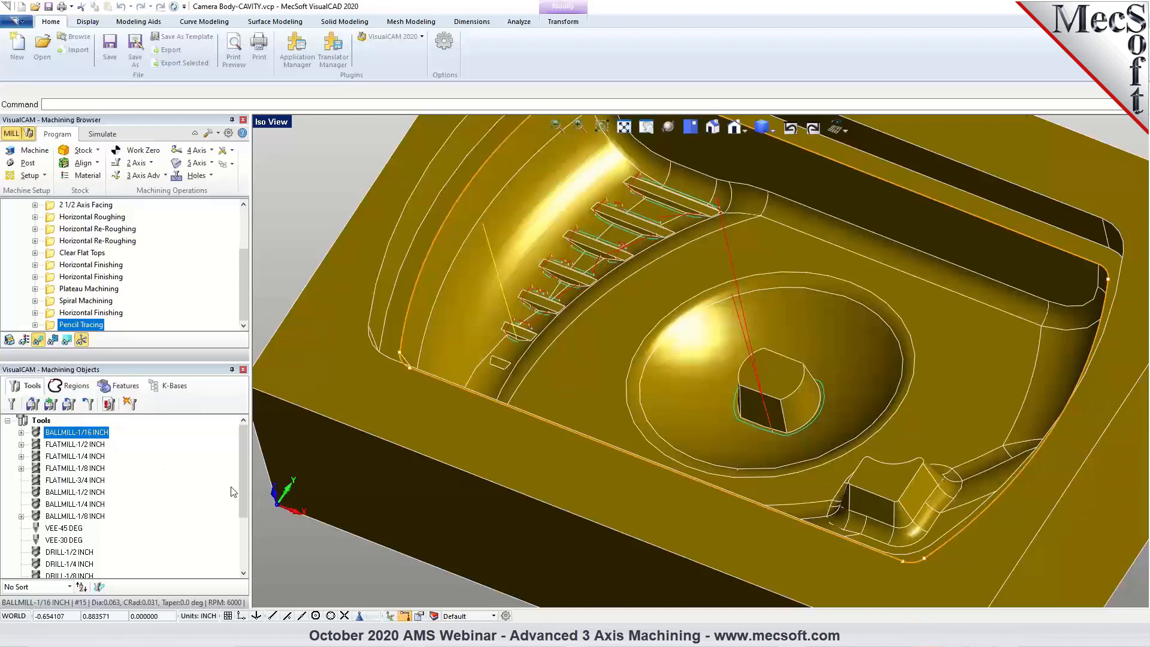
pyautogui.scroll(-3, 539, 496)
pyautogui.moveTo(555, 497); pyautogui.dragTo(763, 473, button='middle')
pyautogui.scroll(3, 550, 471)
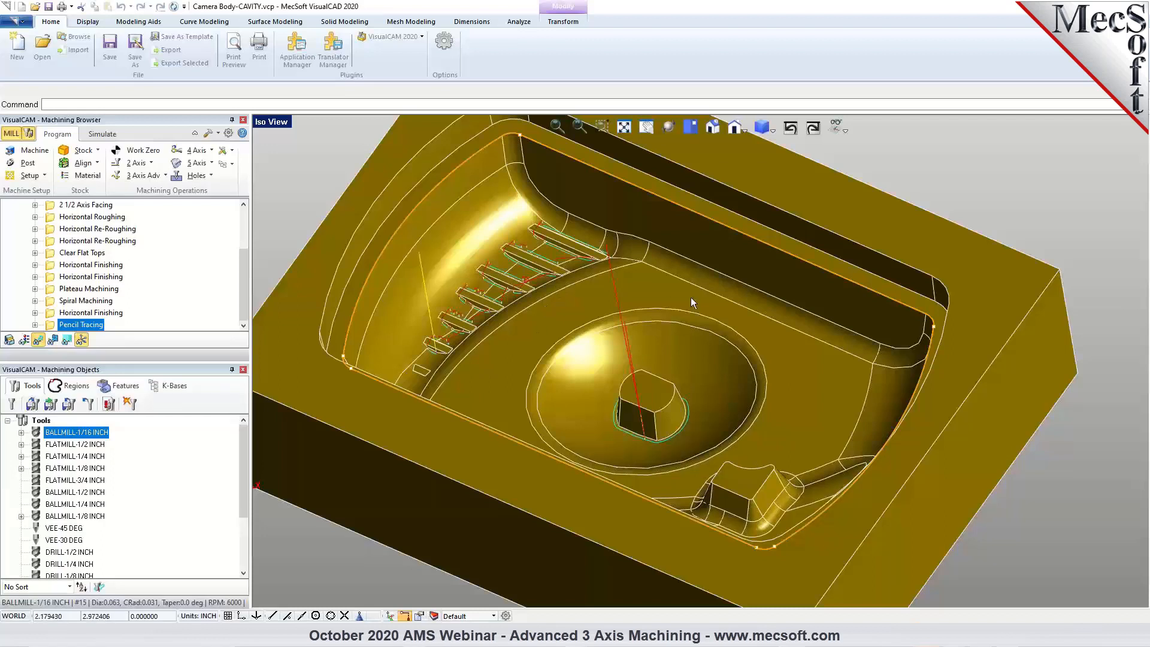
pyautogui.scroll(-1, 691, 297)
pyautogui.moveTo(760, 365)
pyautogui.mouseDown(button='middle')
pyautogui.moveTo(761, 352)
pyautogui.moveTo(761, 365)
pyautogui.mouseUp(button='middle')
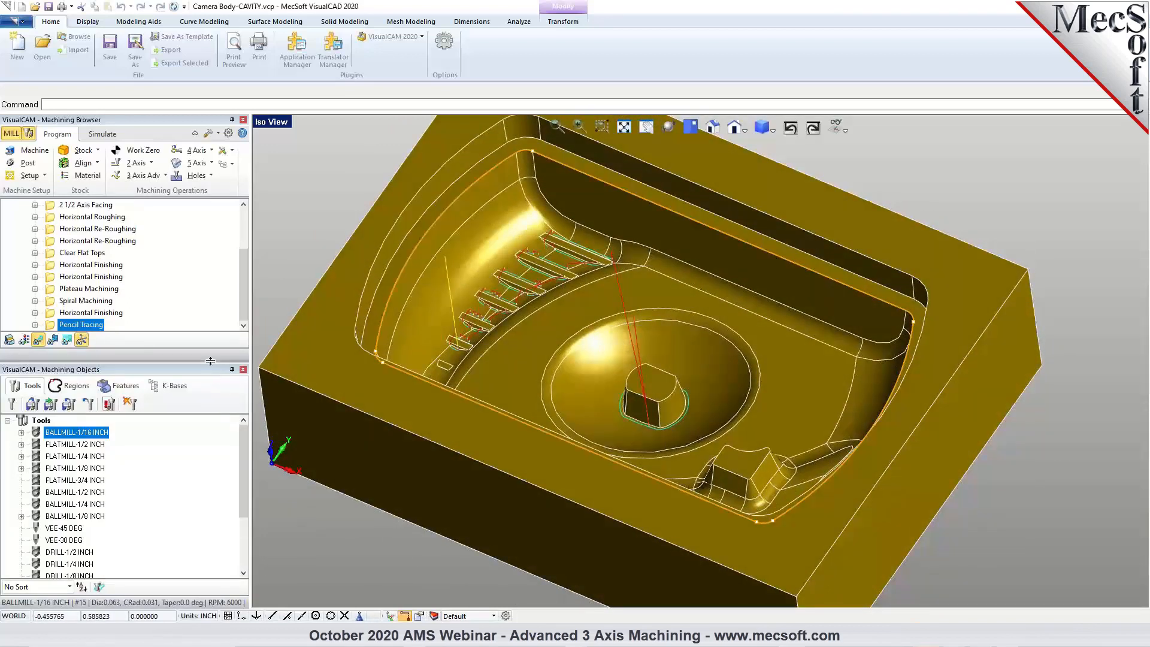
# Enlarge the machining operations list to show the cavity setup's complete sequence, and view the whole part.
pyautogui.moveTo(210, 360); pyautogui.dragTo(210, 419)
pyautogui.scroll(-2, 787, 444)
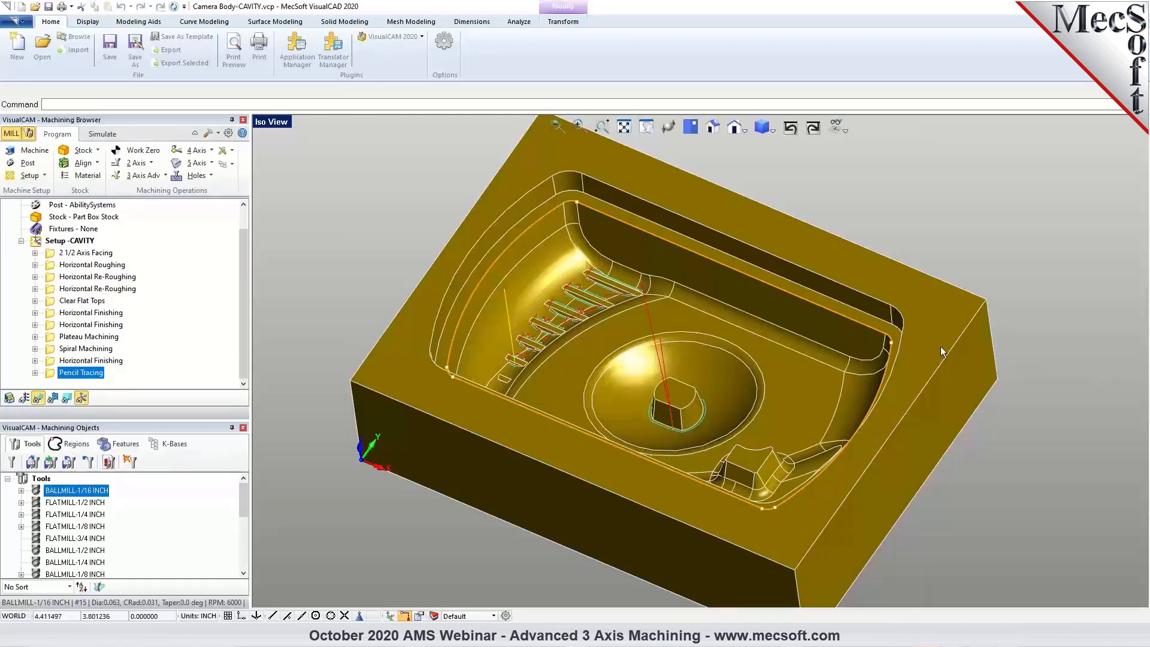
pyautogui.moveTo(756, 385); pyautogui.dragTo(757, 384, button='middle')
# Open the part file 3Axis_Core.vcp and bring the whole core model into view.
pyautogui.click(44, 57)
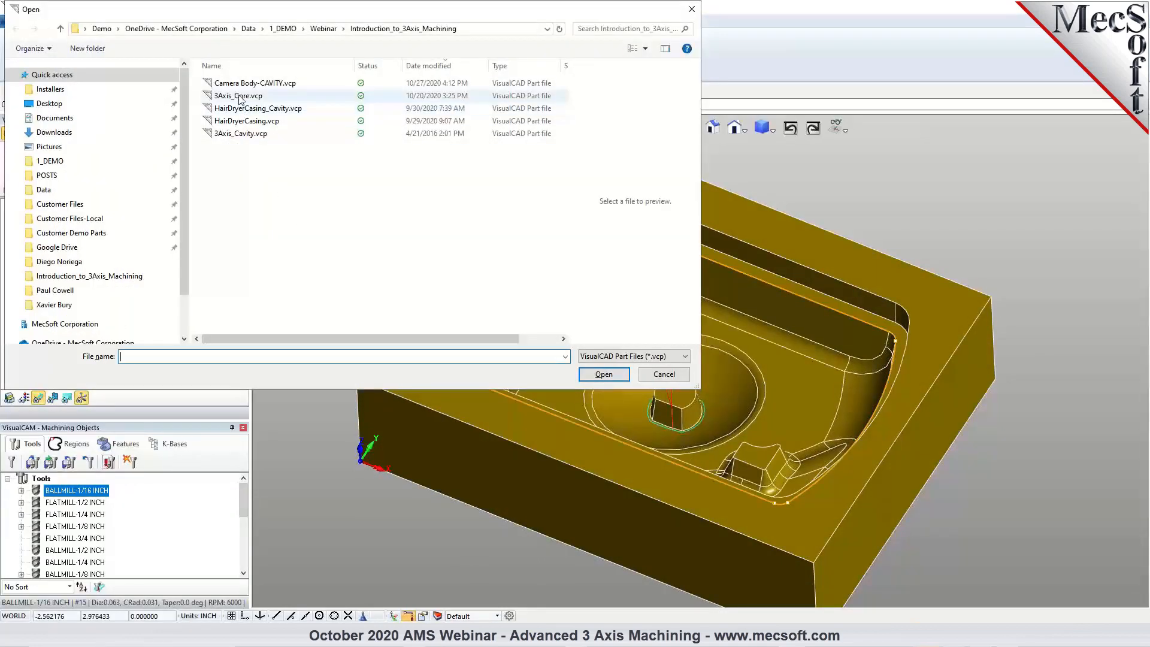
pyautogui.click(238, 96)
pyautogui.click(612, 373)
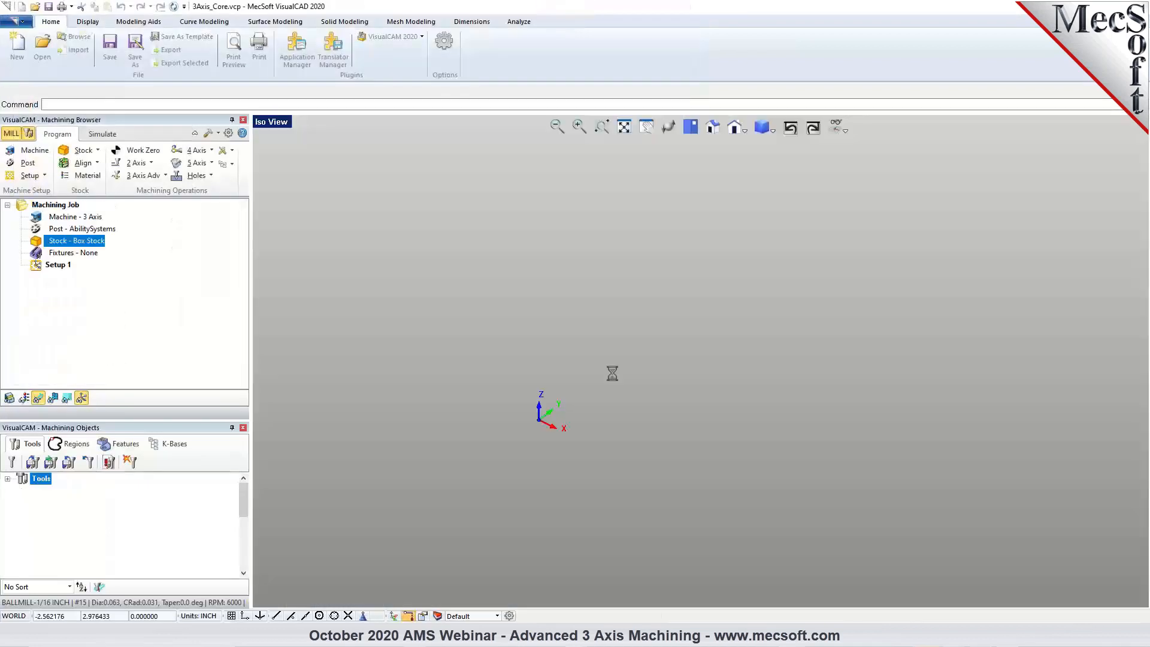
pyautogui.scroll(3, 629, 368)
pyautogui.moveTo(621, 378); pyautogui.dragTo(568, 385, button='middle')
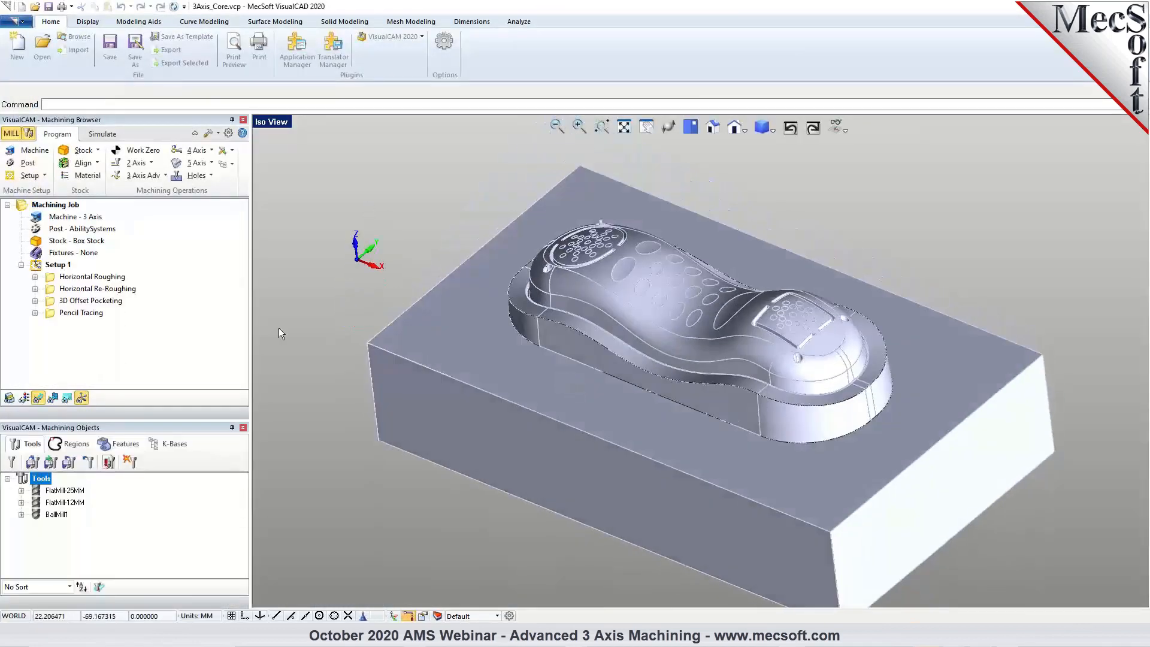
# Simulate the core's Horizontal Roughing and Horizontal Re-Roughing operations through to the end.
pyautogui.click(88, 281)
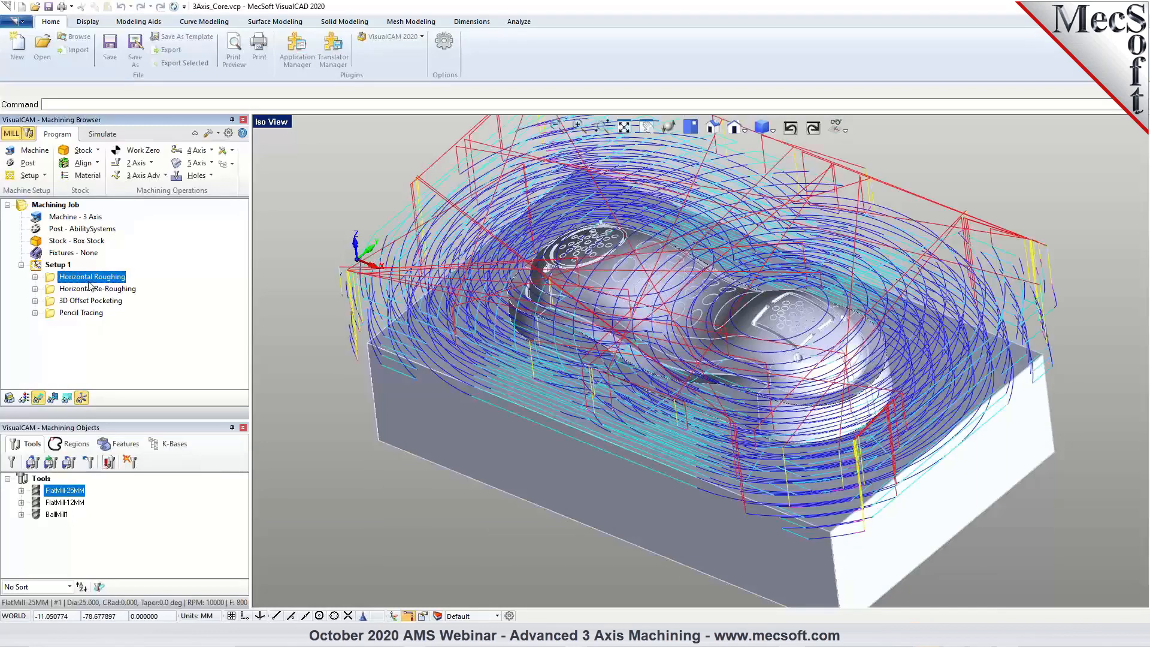
pyautogui.click(102, 134)
pyautogui.click(153, 163)
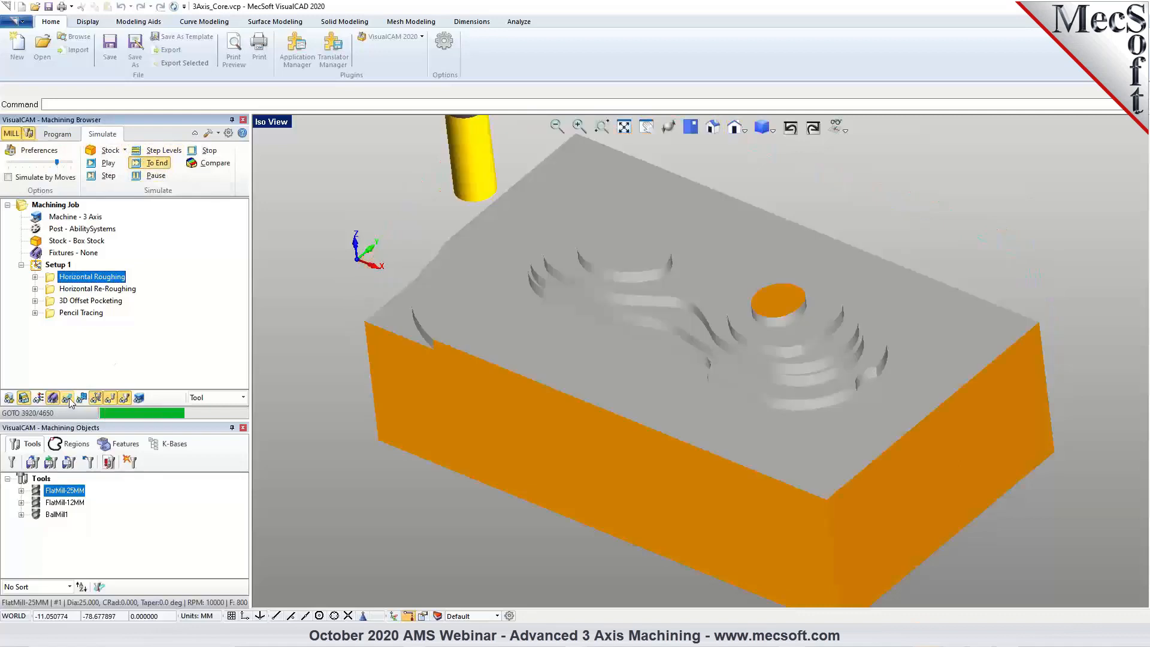
pyautogui.click(77, 289)
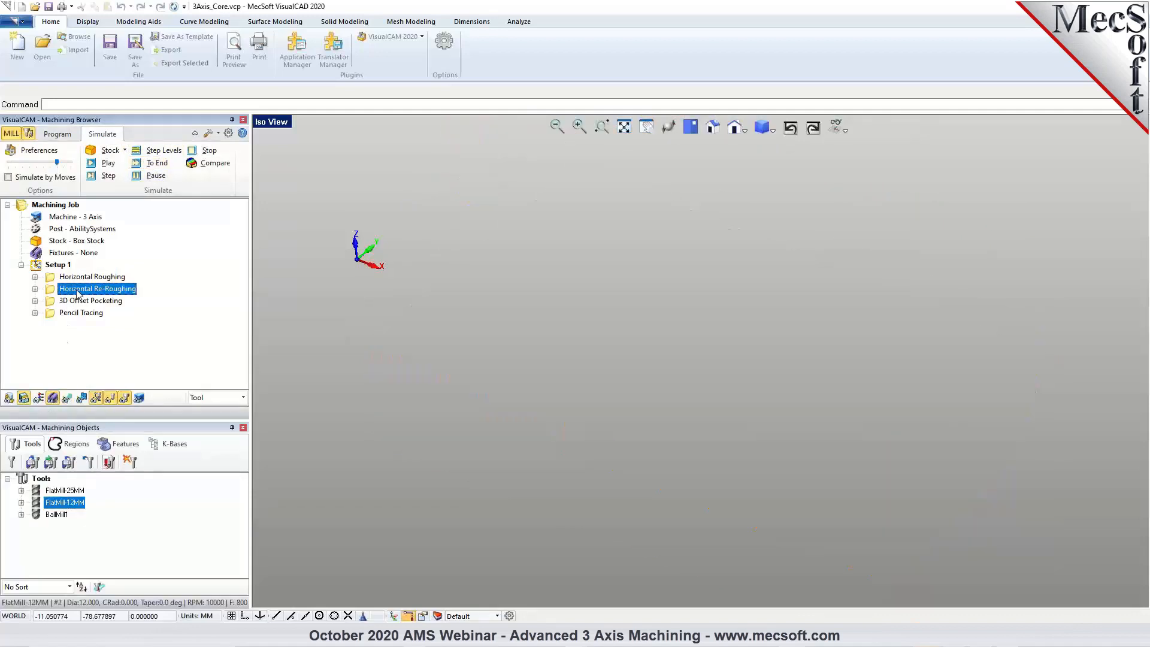
pyautogui.click(150, 164)
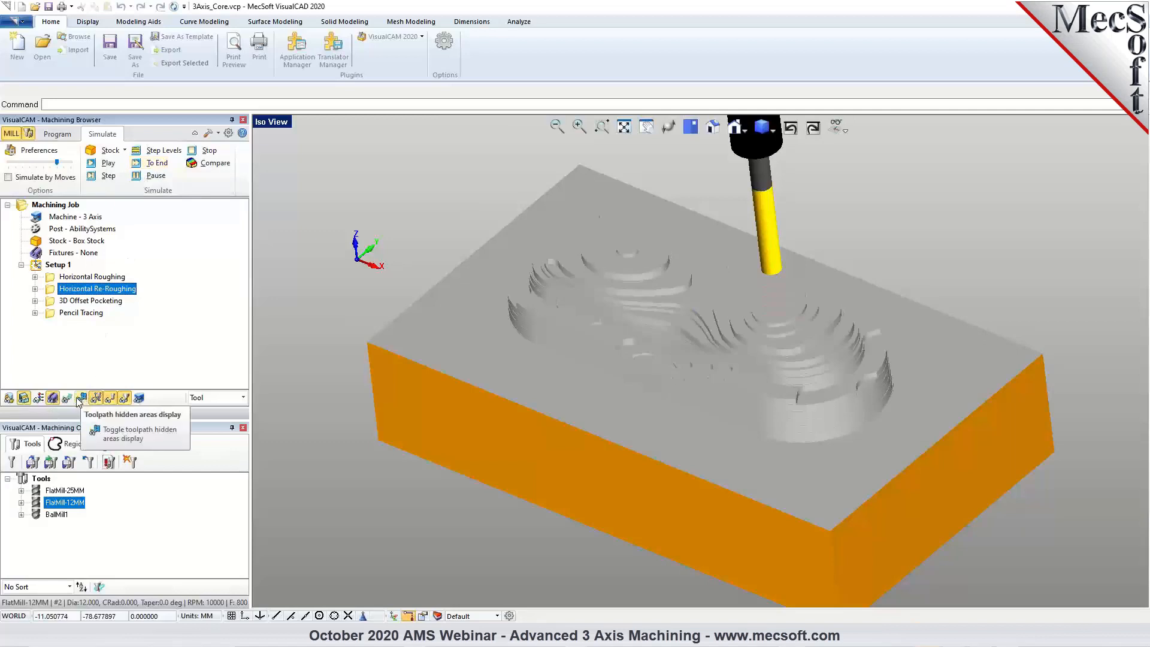
# Examine the stepped stock on the simulated core, comparing the Horizontal Roughing and Horizontal Re-Roughing operations.
pyautogui.click(94, 277)
pyautogui.moveTo(813, 352)
pyautogui.mouseDown(button='middle')
pyautogui.moveTo(759, 324)
pyautogui.moveTo(801, 346)
pyautogui.mouseUp(button='middle')
pyautogui.moveTo(627, 270); pyautogui.dragTo(603, 318, button='middle')
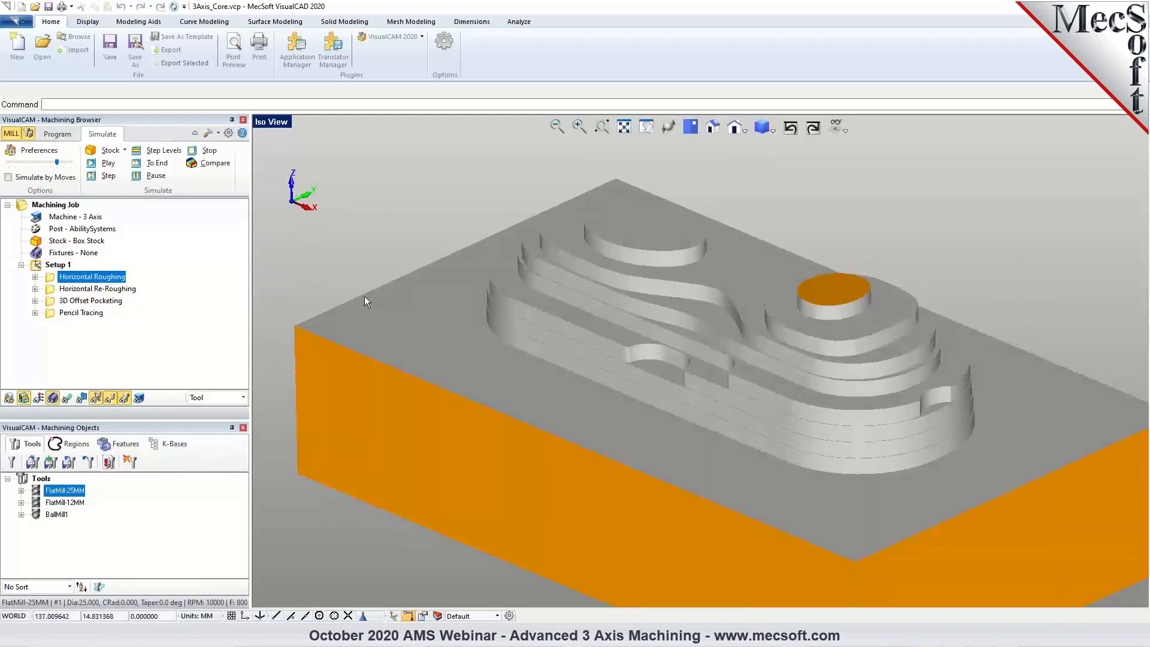
pyautogui.click(110, 289)
pyautogui.moveTo(670, 336); pyautogui.dragTo(720, 320, button='middle')
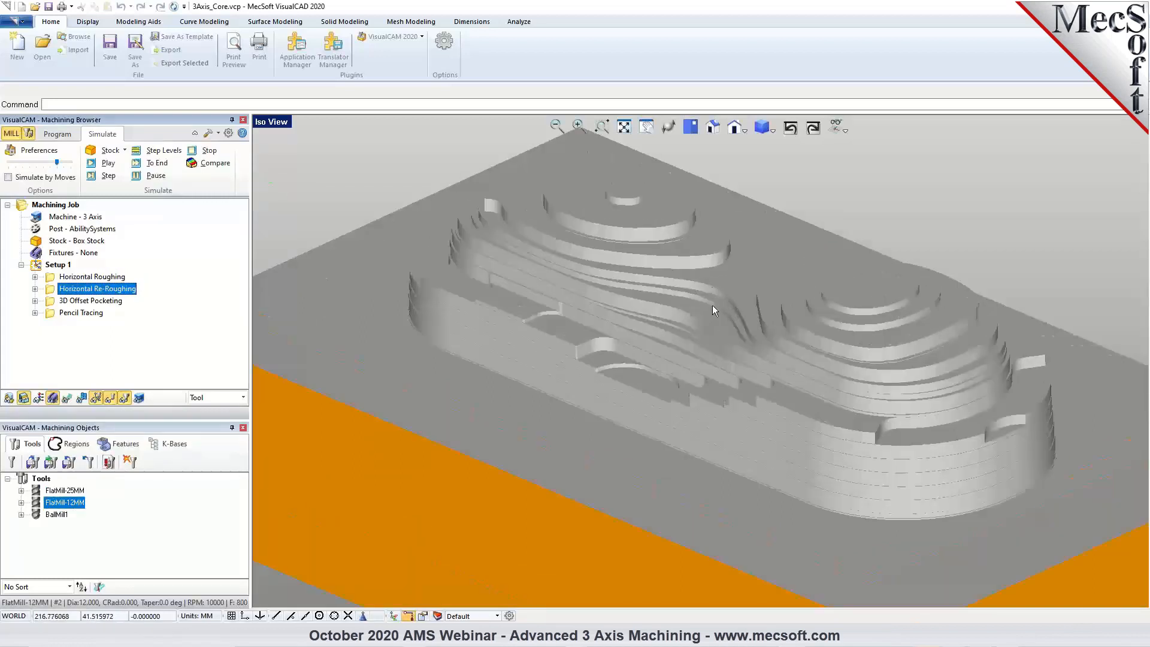
pyautogui.click(116, 277)
pyautogui.click(118, 290)
# Return to the programming view, display the 3D Offset Pocketing toolpath, and inspect its passes over the core's curved top.
pyautogui.click(65, 137)
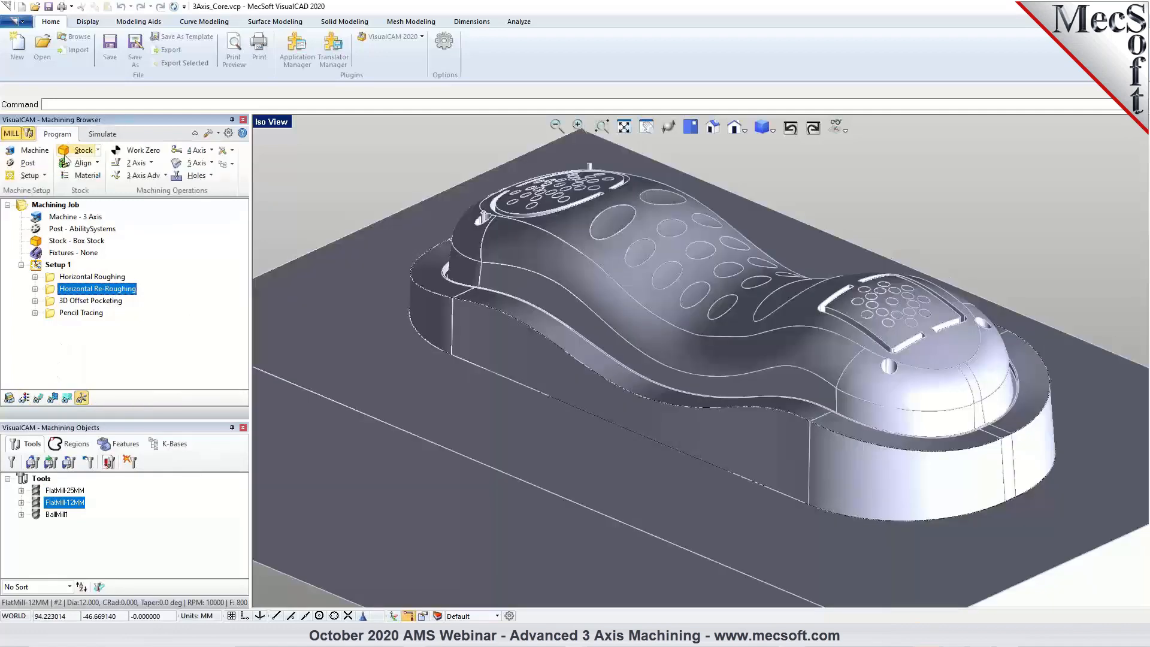
pyautogui.click(90, 300)
pyautogui.click(39, 398)
pyautogui.moveTo(709, 341); pyautogui.dragTo(556, 325, button='middle')
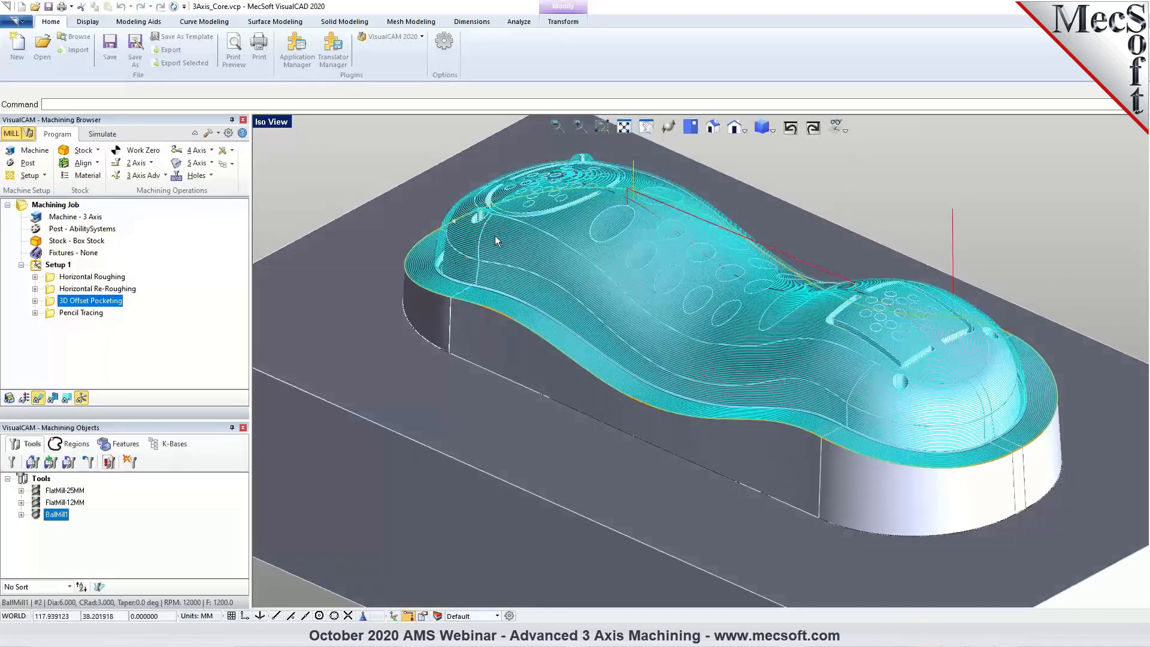
pyautogui.scroll(2, 586, 241)
pyautogui.moveTo(660, 279)
pyautogui.mouseDown(button='middle')
pyautogui.moveTo(688, 275)
pyautogui.moveTo(680, 295)
pyautogui.moveTo(670, 280)
pyautogui.moveTo(639, 280)
pyautogui.moveTo(649, 277)
pyautogui.mouseUp(button='middle')
pyautogui.scroll(2, 399, 300)
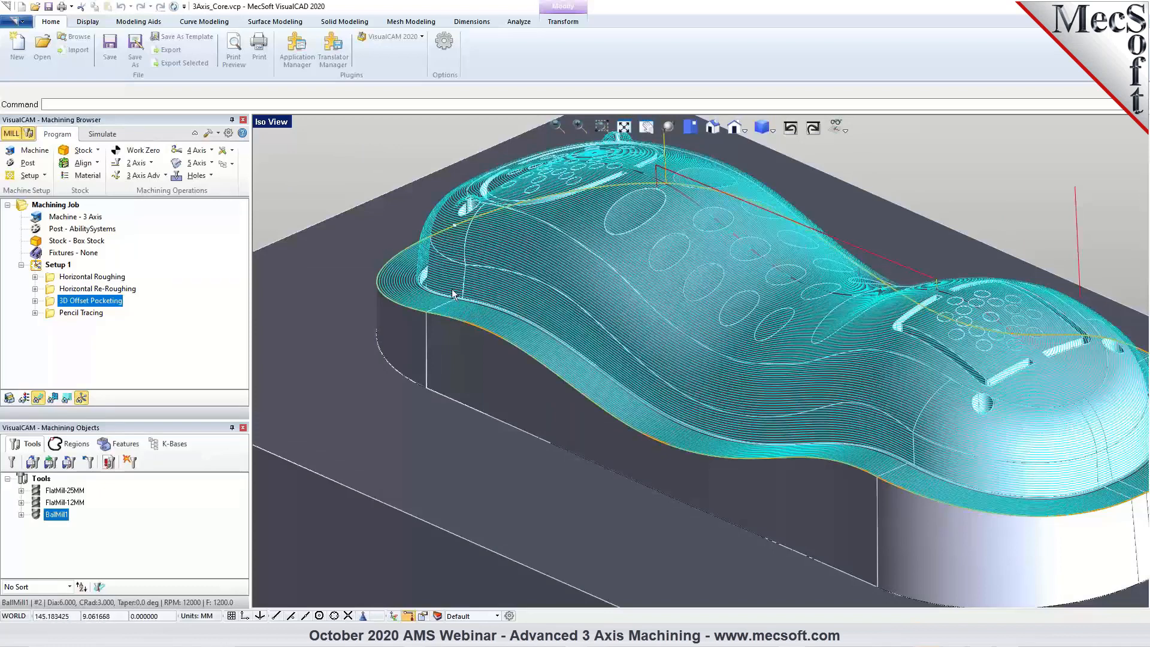
# Display the core's Pencil Tracing toolpath and inspect it along the base corner and around the top grooves.
pyautogui.click(81, 313)
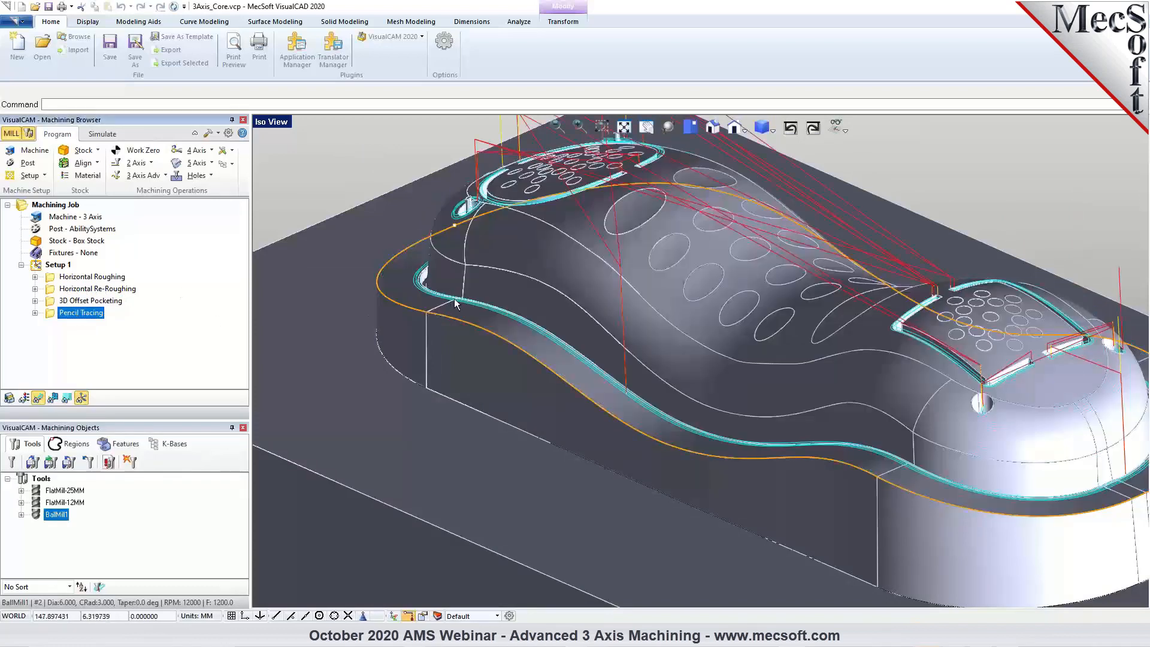
pyautogui.scroll(-1, 824, 385)
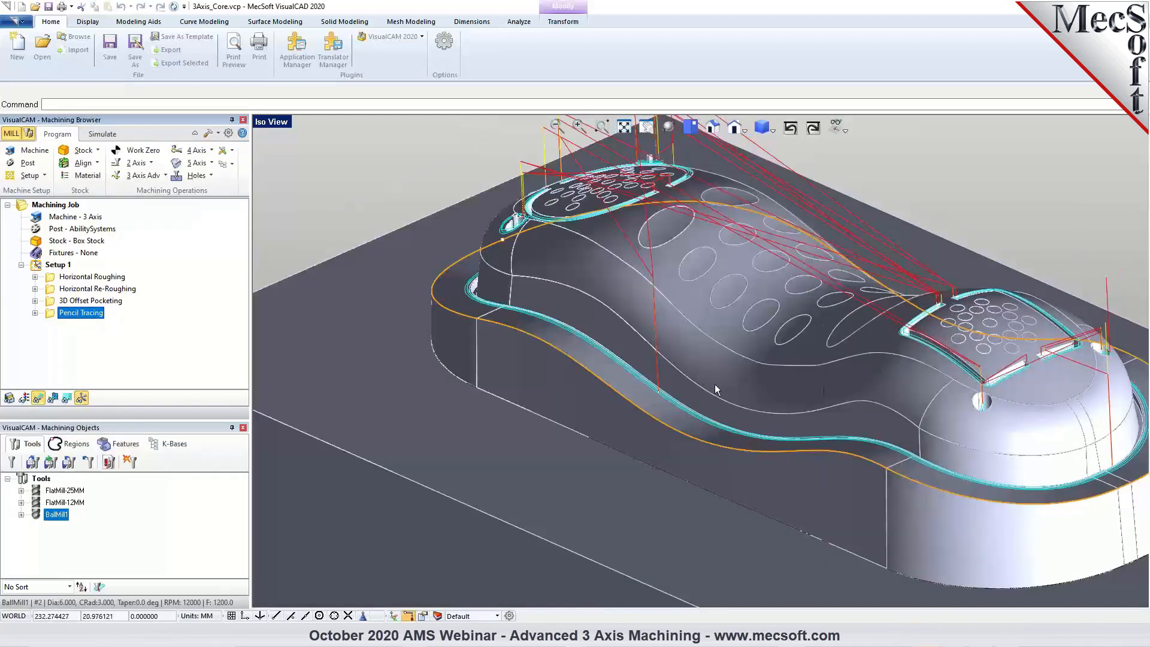
pyautogui.scroll(-2, 546, 357)
pyautogui.moveTo(546, 357); pyautogui.dragTo(561, 360, button='middle')
pyautogui.scroll(-2, 476, 343)
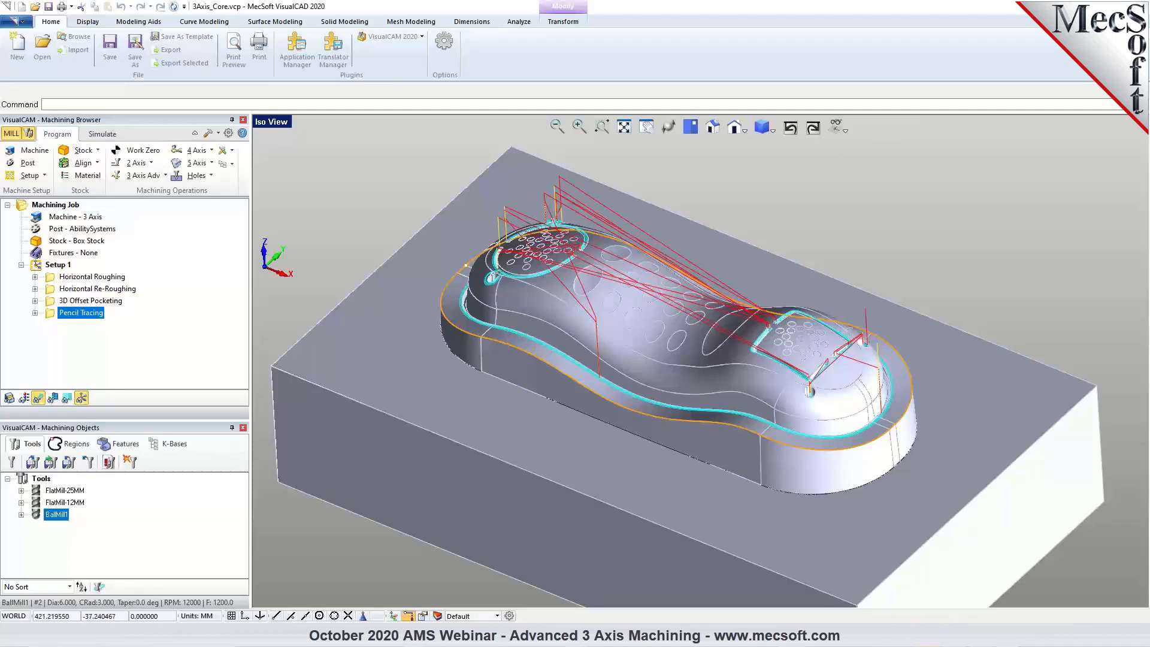
pyautogui.moveTo(953, 635)
pyautogui.click(996, 594)
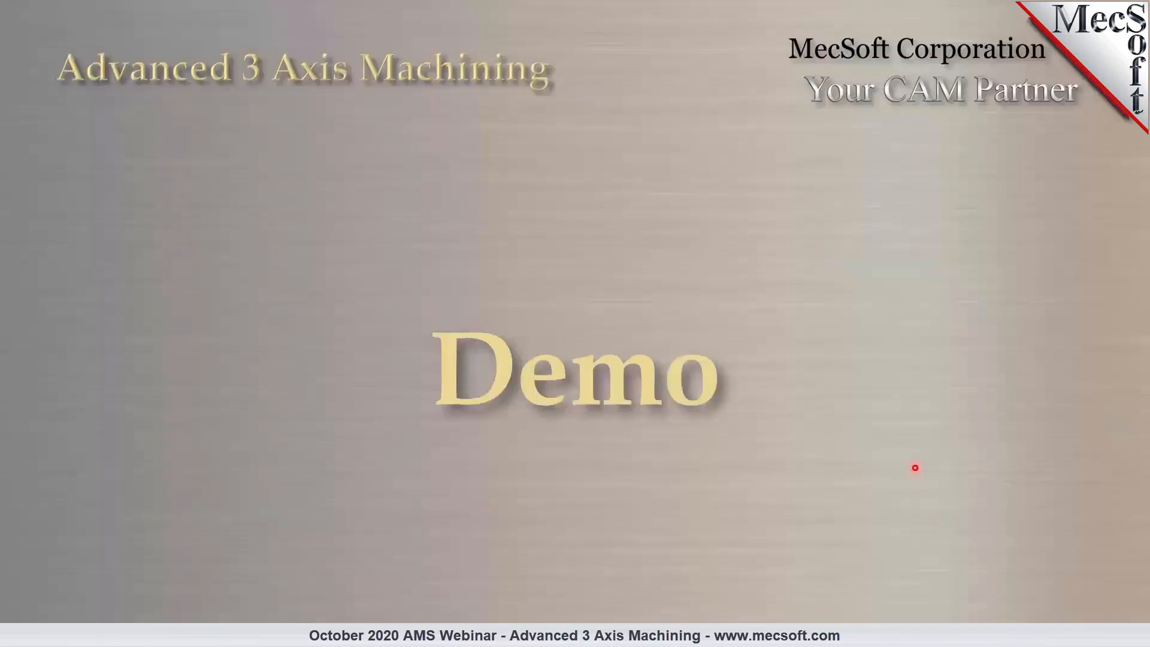
pyautogui.press('Right')
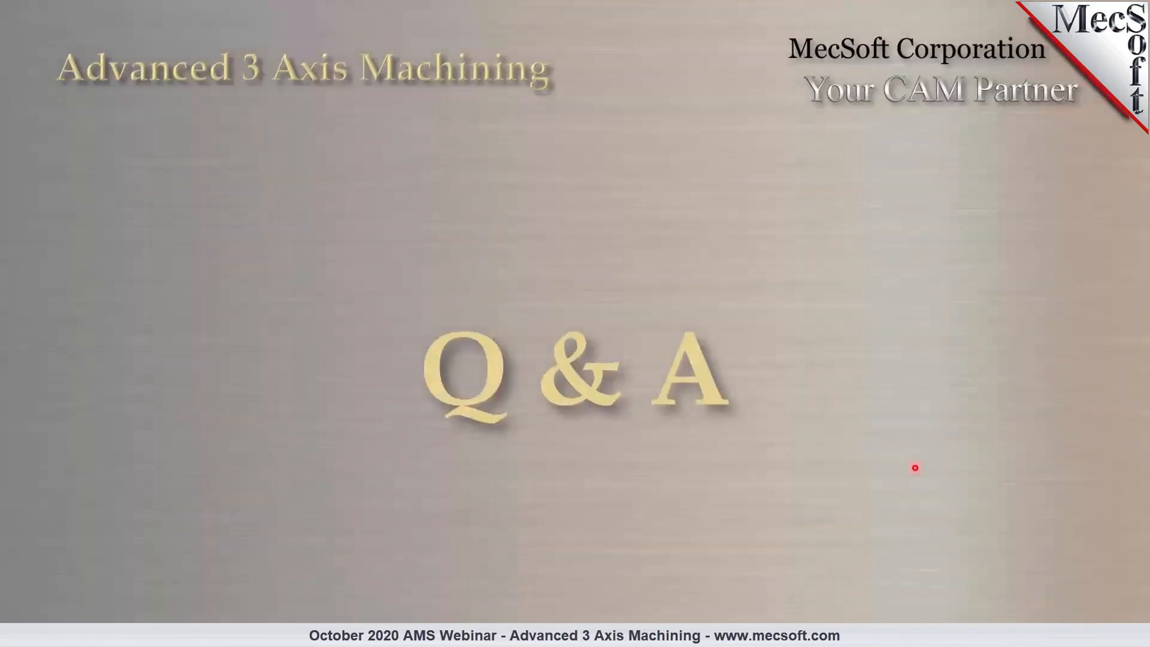
pyautogui.press('Right')
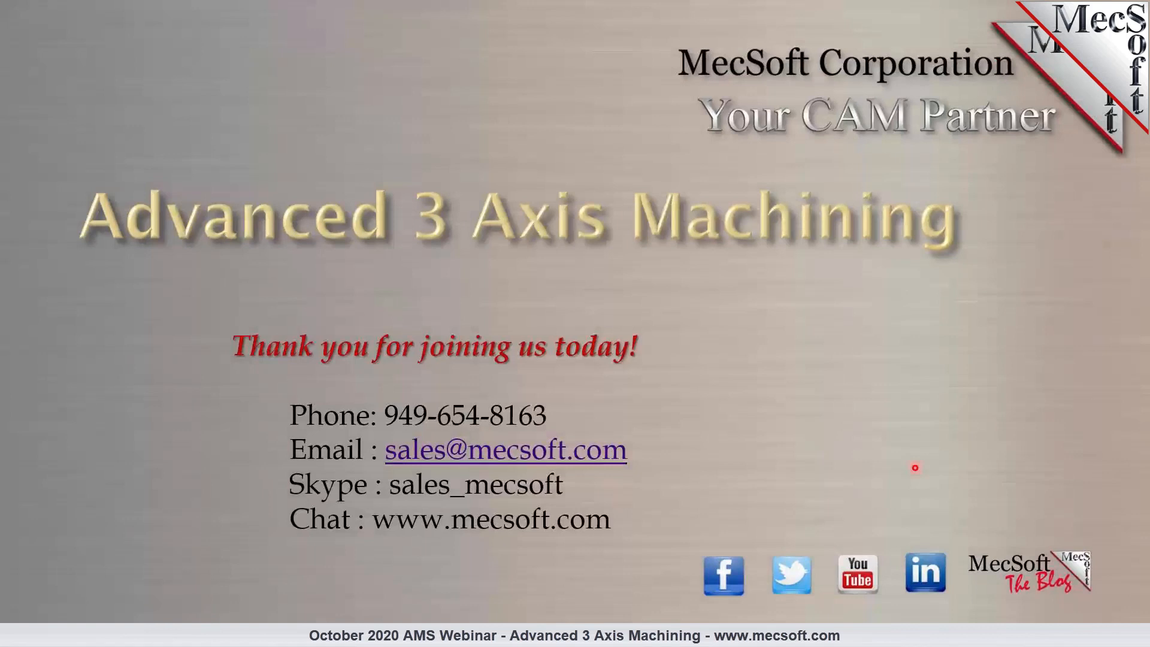